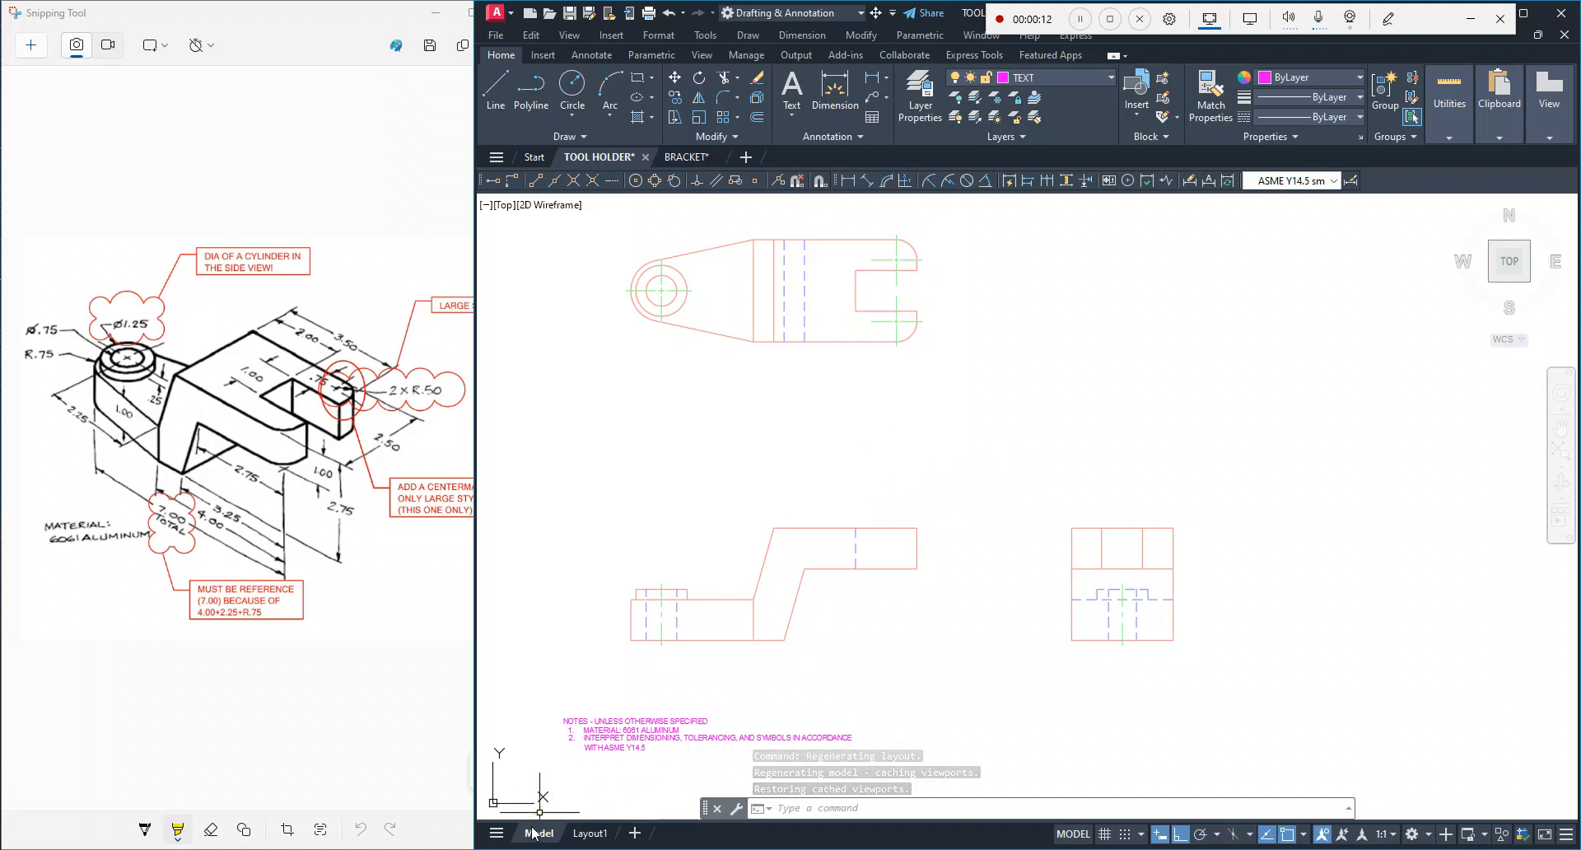
# Step: In Layout1, set the viewport's annotation scale to 1:2, shift the views slightly down and right on the sheet, and return to model space
pyautogui.click(589, 833)
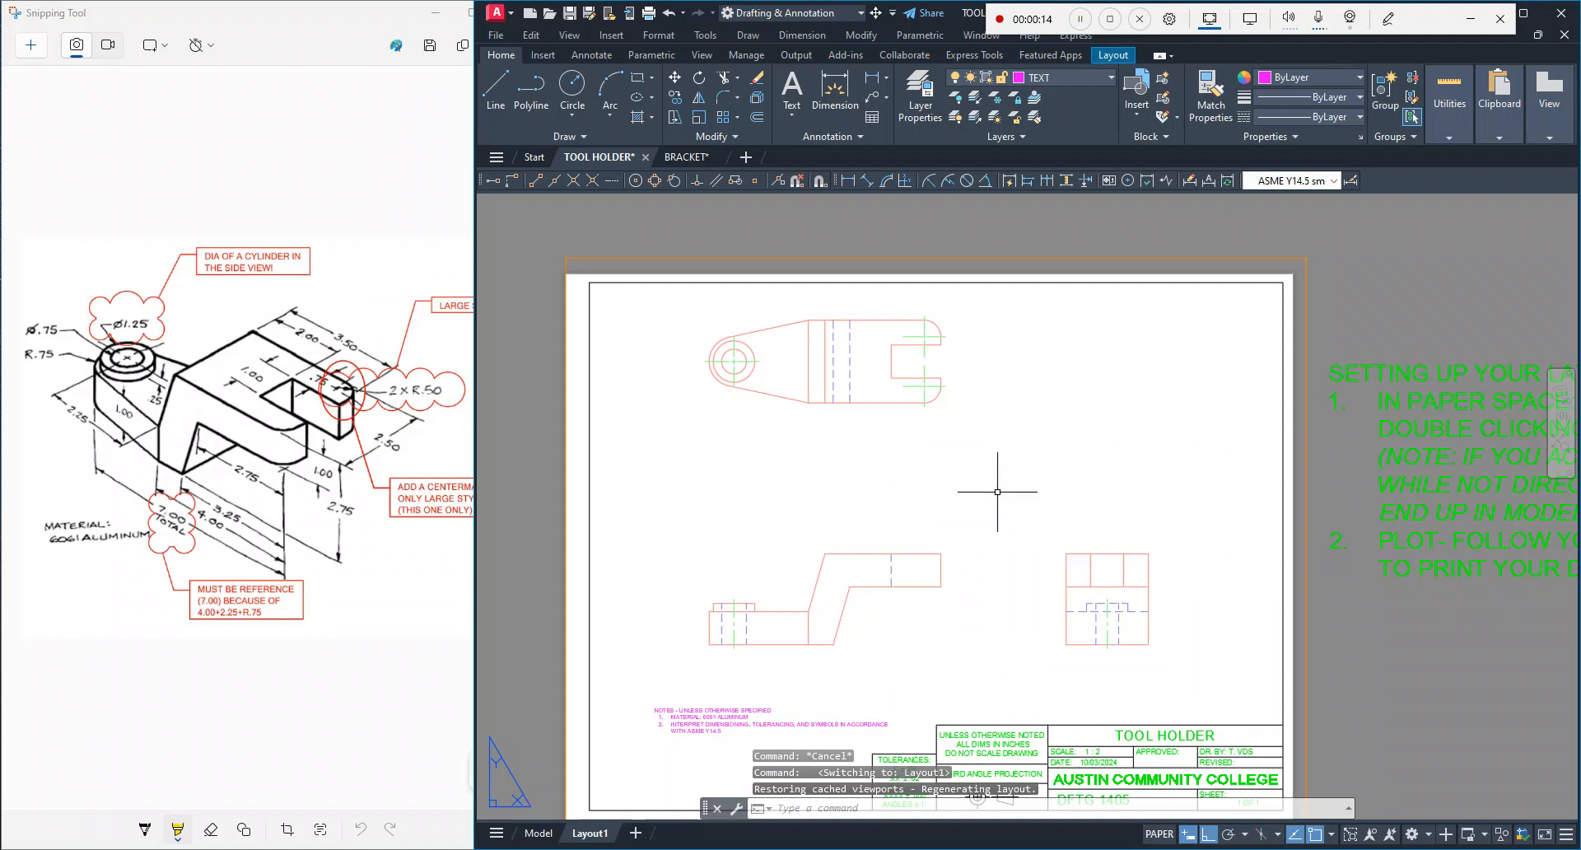
pyautogui.moveTo(1024, 523); pyautogui.dragTo(961, 442, button='middle')
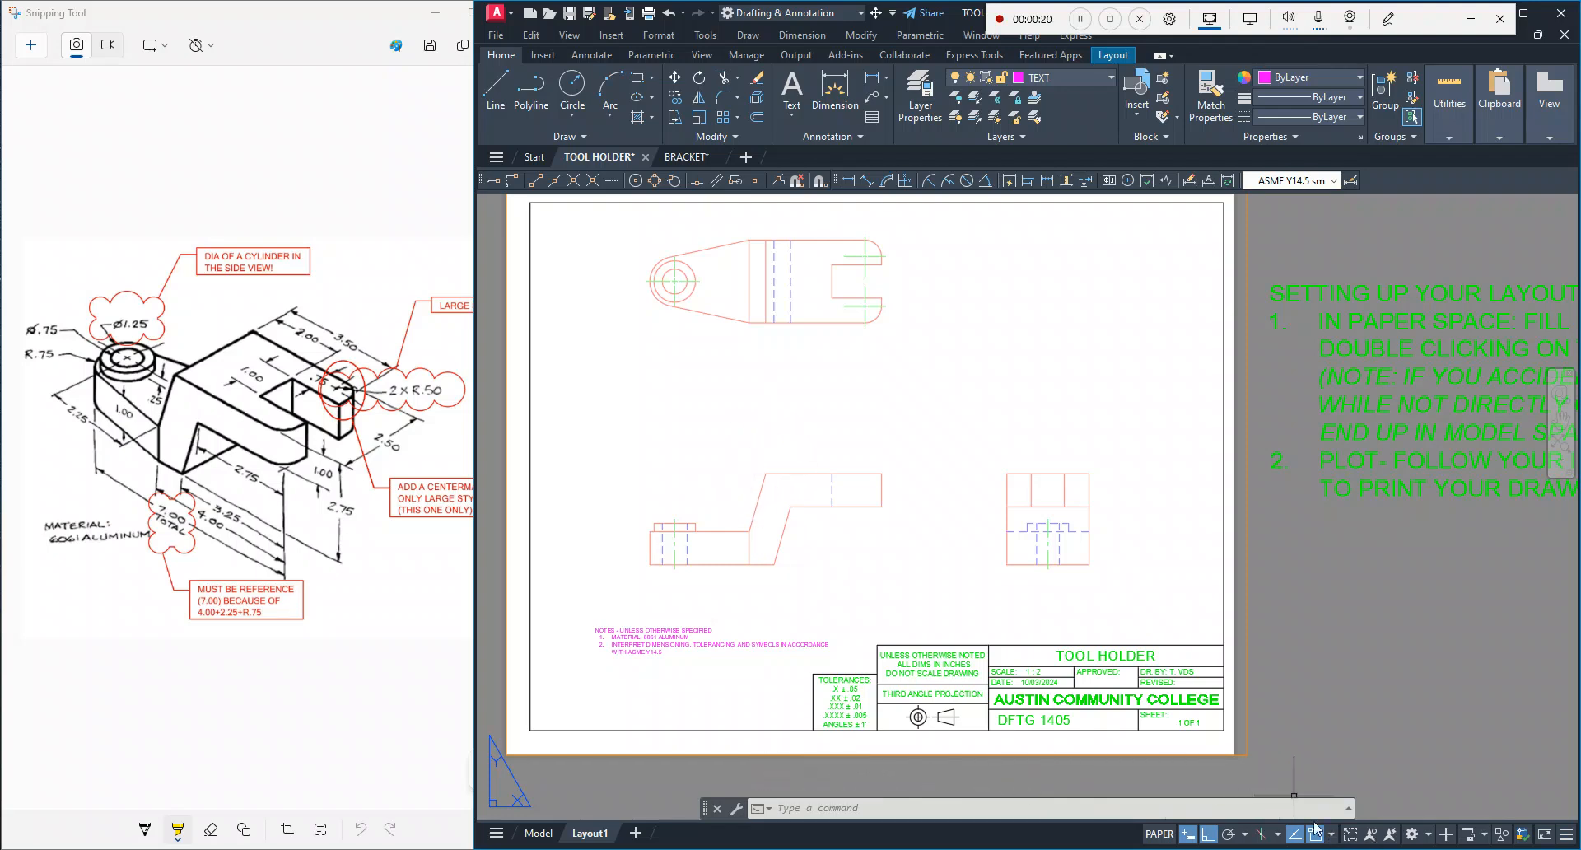
pyautogui.doubleClick(953, 399)
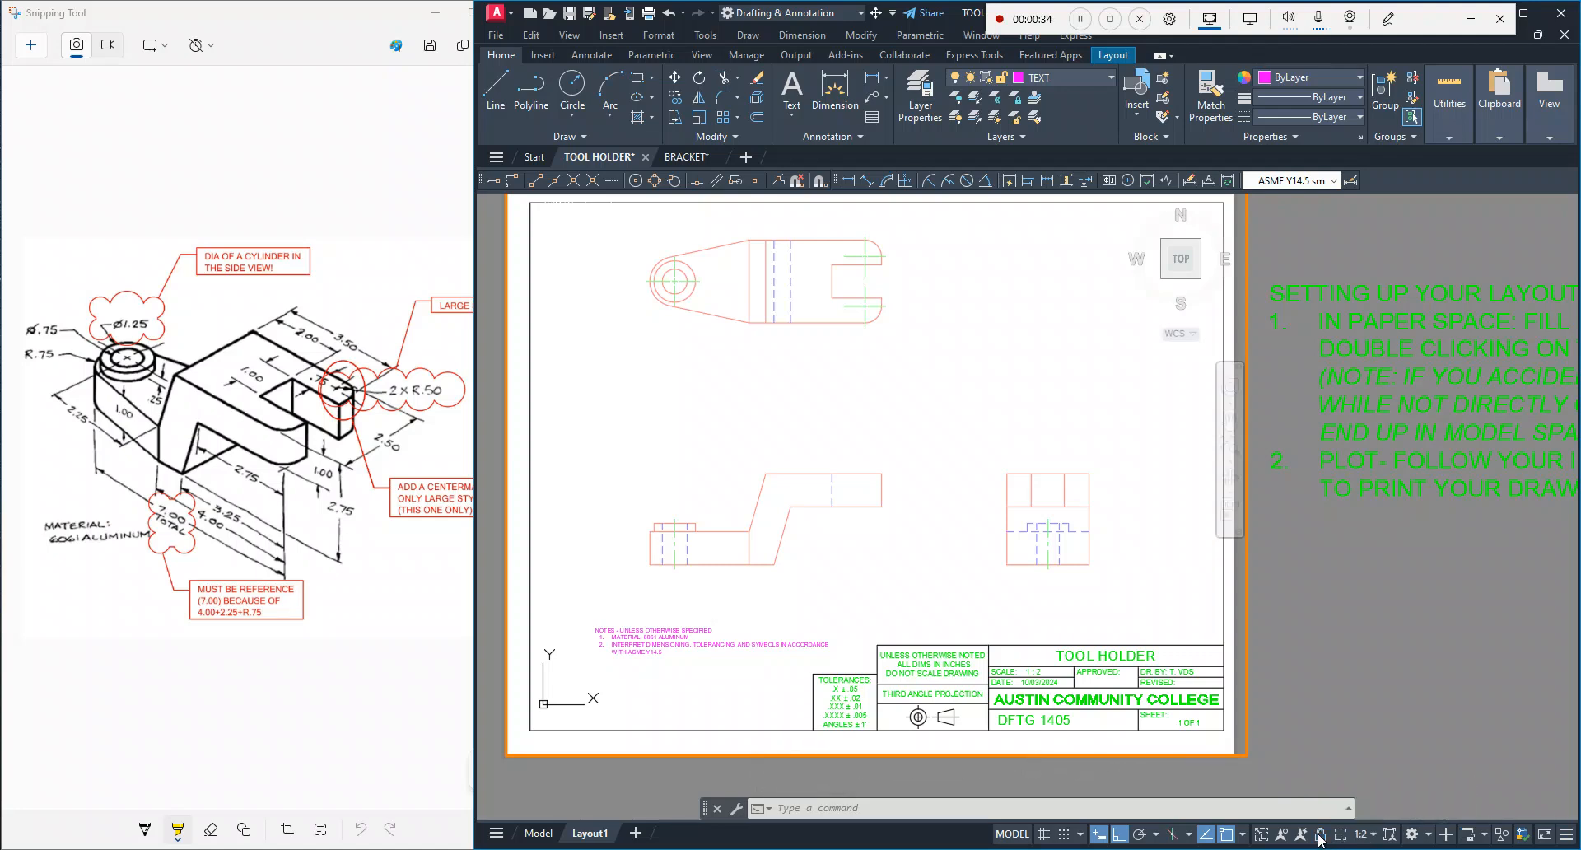
pyautogui.click(1371, 838)
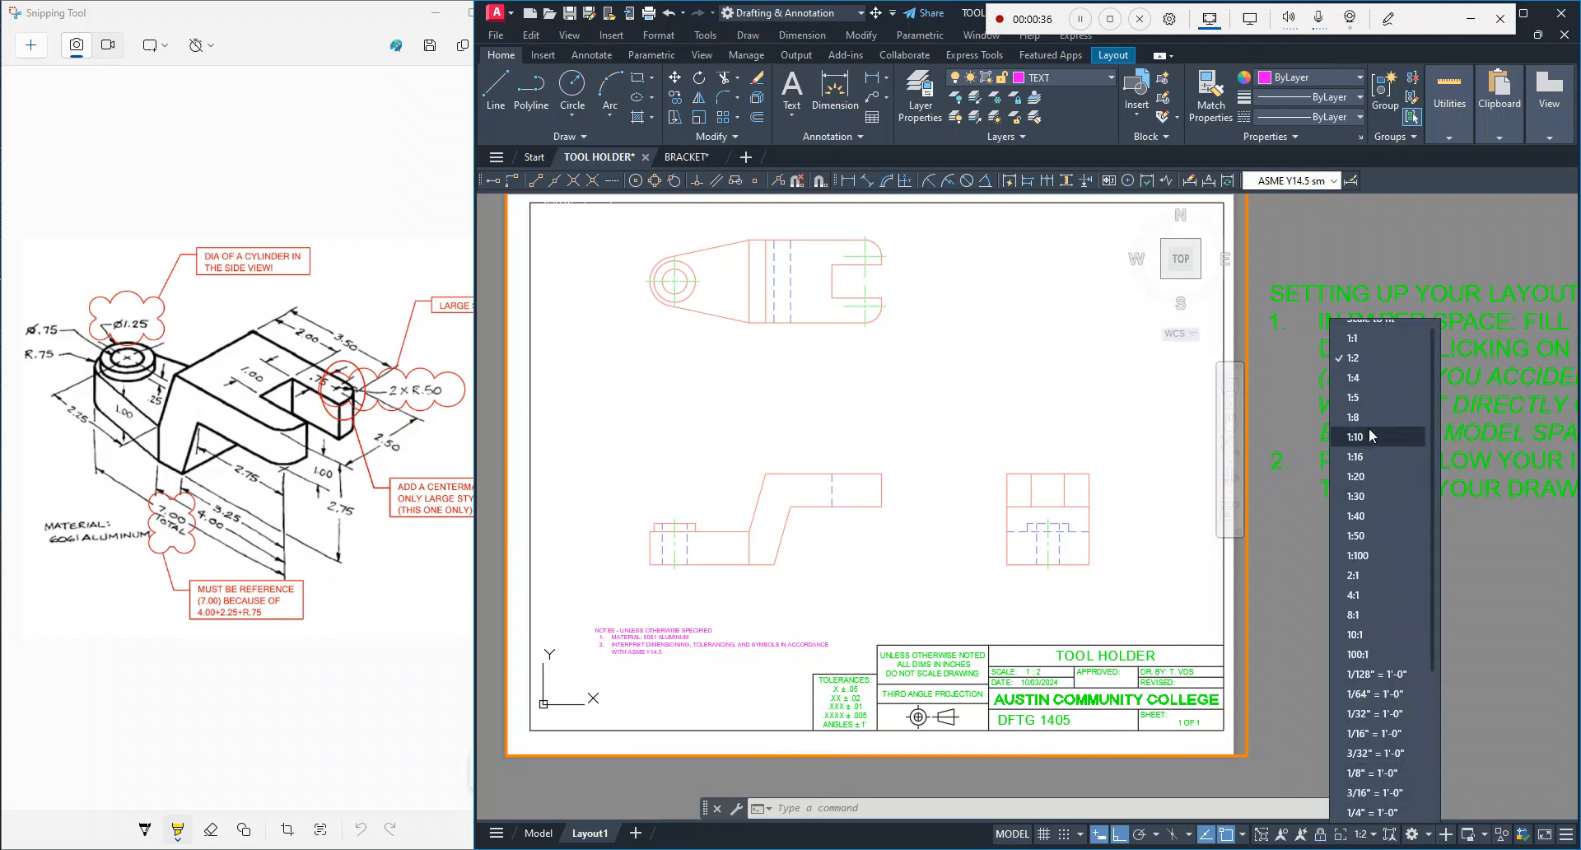
pyautogui.click(1360, 358)
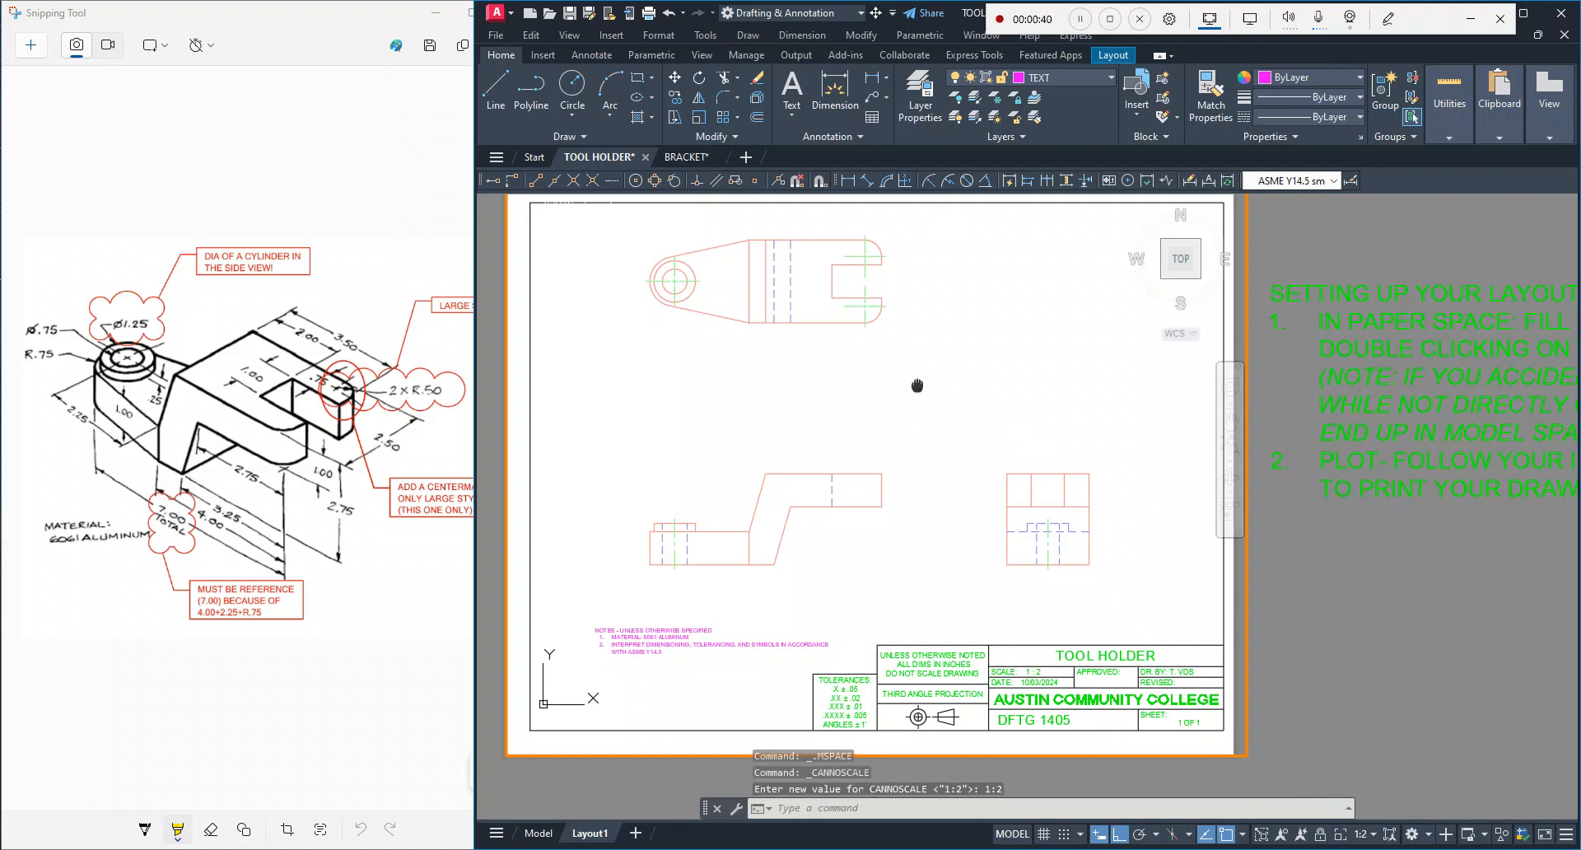
pyautogui.moveTo(917, 386)
pyautogui.mouseDown(button='middle')
pyautogui.moveTo(935, 423)
pyautogui.moveTo(956, 413)
pyautogui.moveTo(908, 402)
pyautogui.moveTo(925, 406)
pyautogui.mouseUp(button='middle')
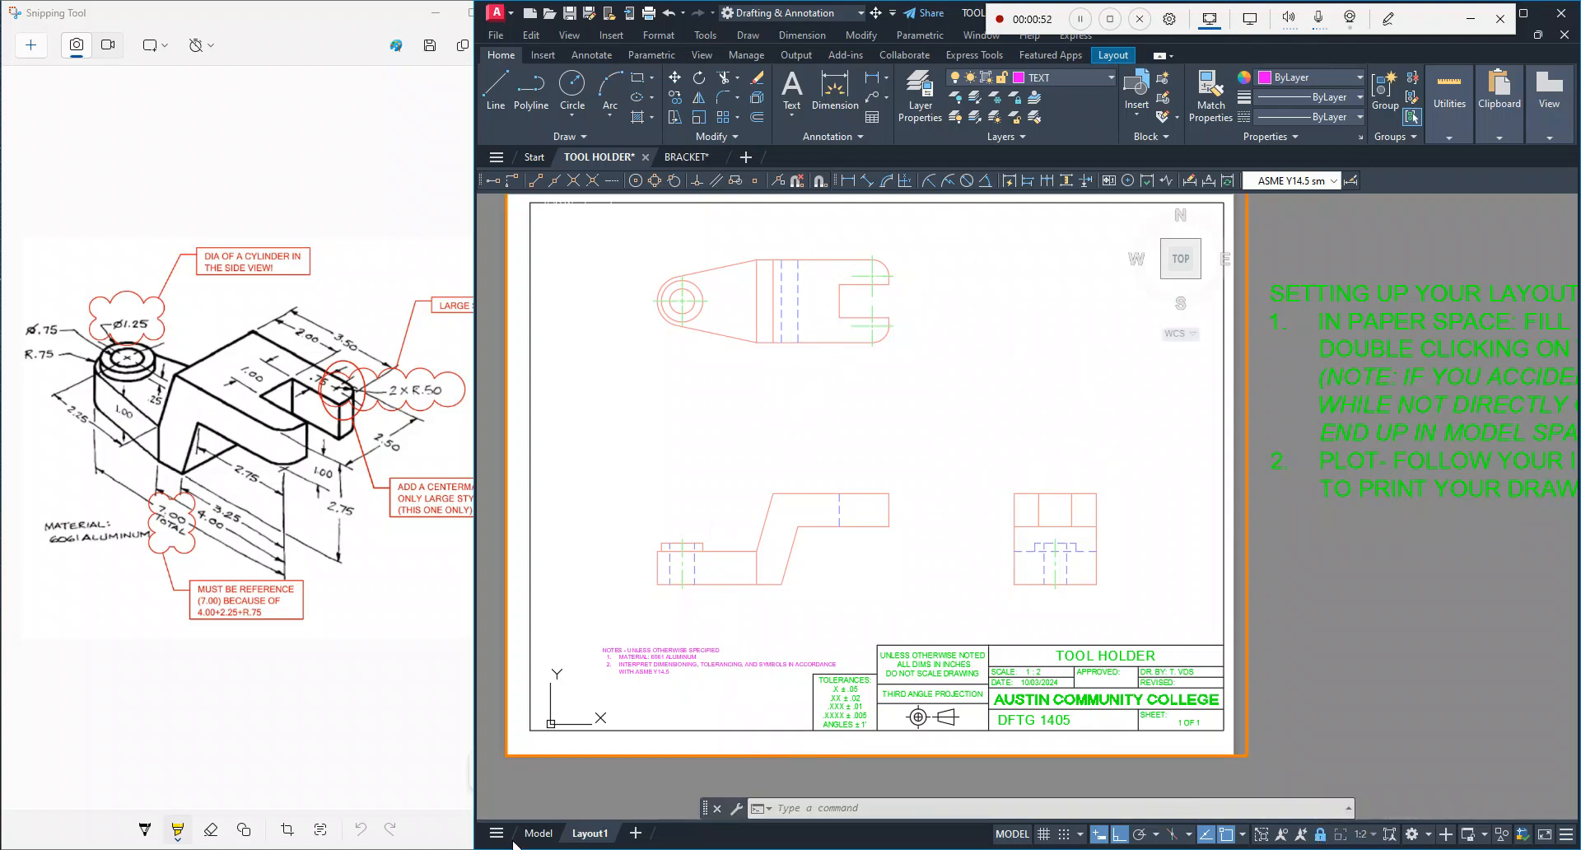
pyautogui.click(540, 833)
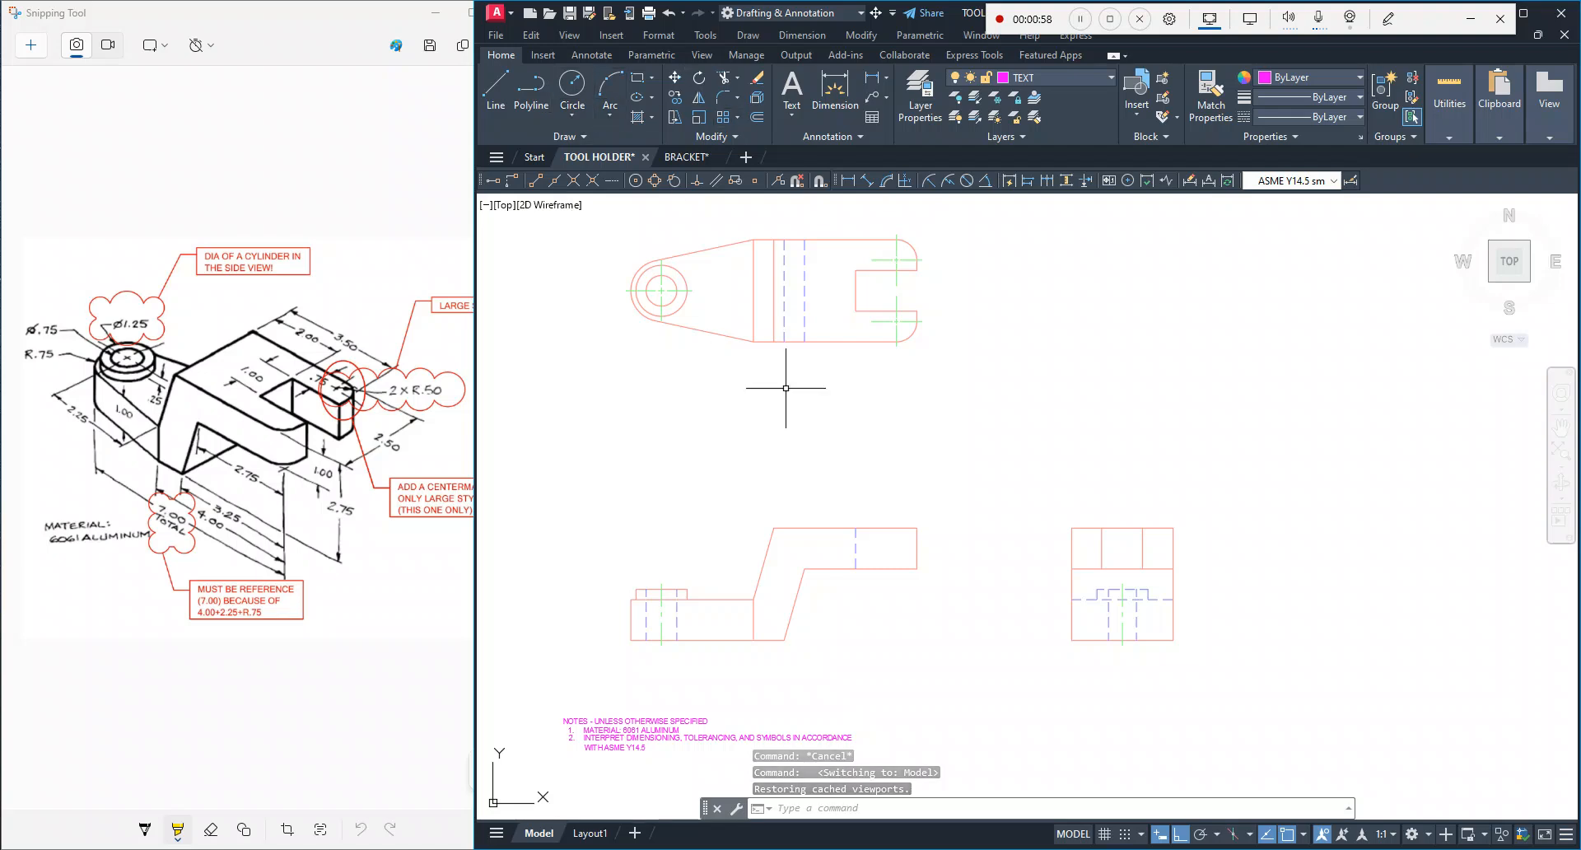
# Step: Try to move the top and front views together
pyautogui.click(674, 76)
pyautogui.click(947, 666)
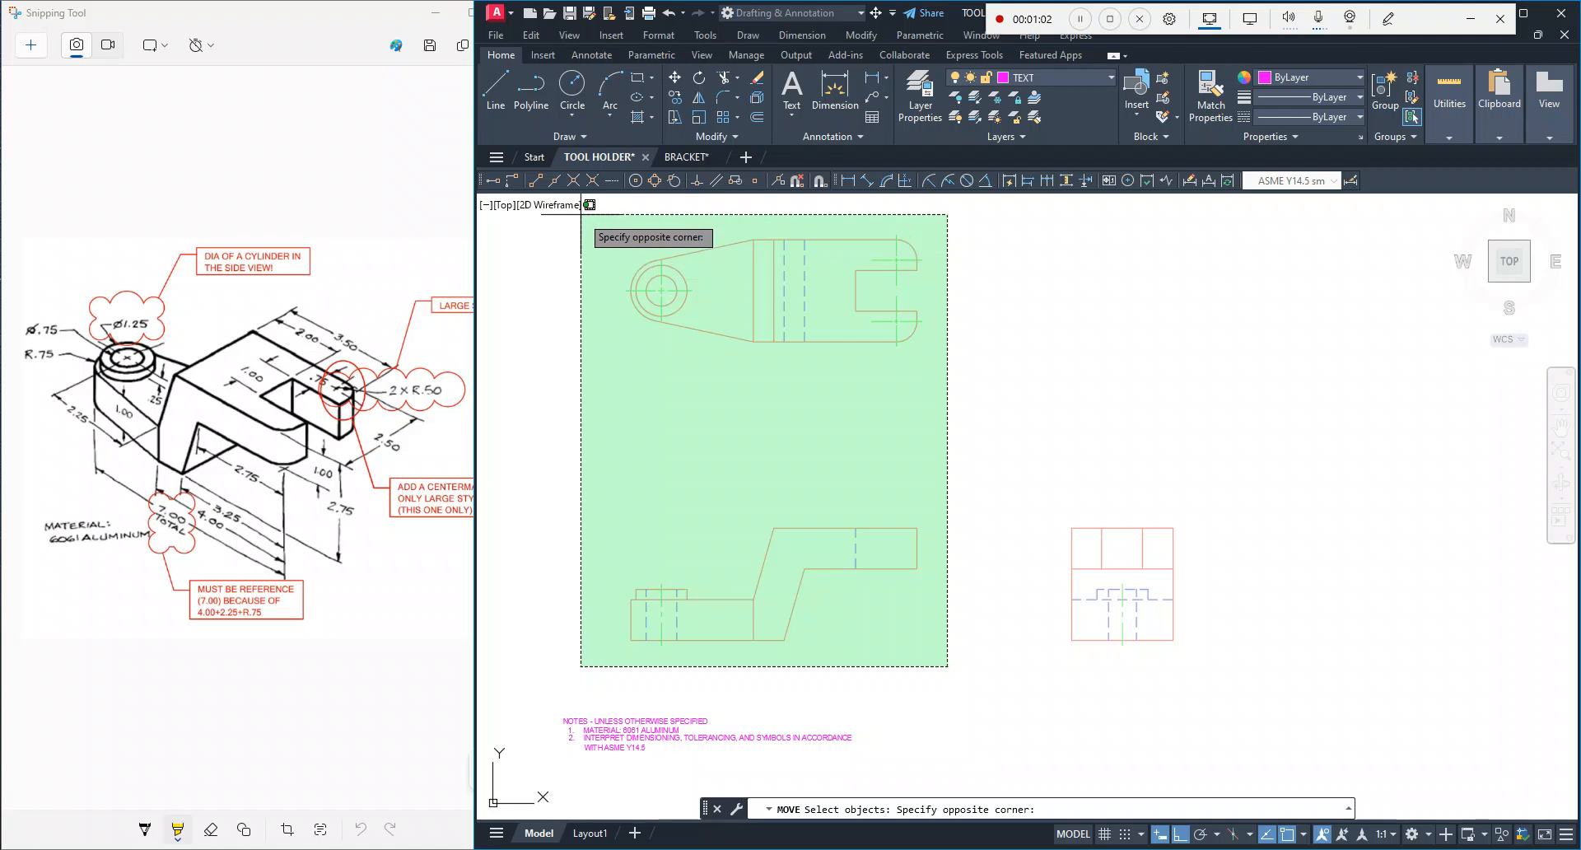
pyautogui.click(542, 196)
# Step: Unlock the Model Space, HIDDEN, CENTER, VISIBLE and Miter Box layers
pyautogui.click(1003, 75)
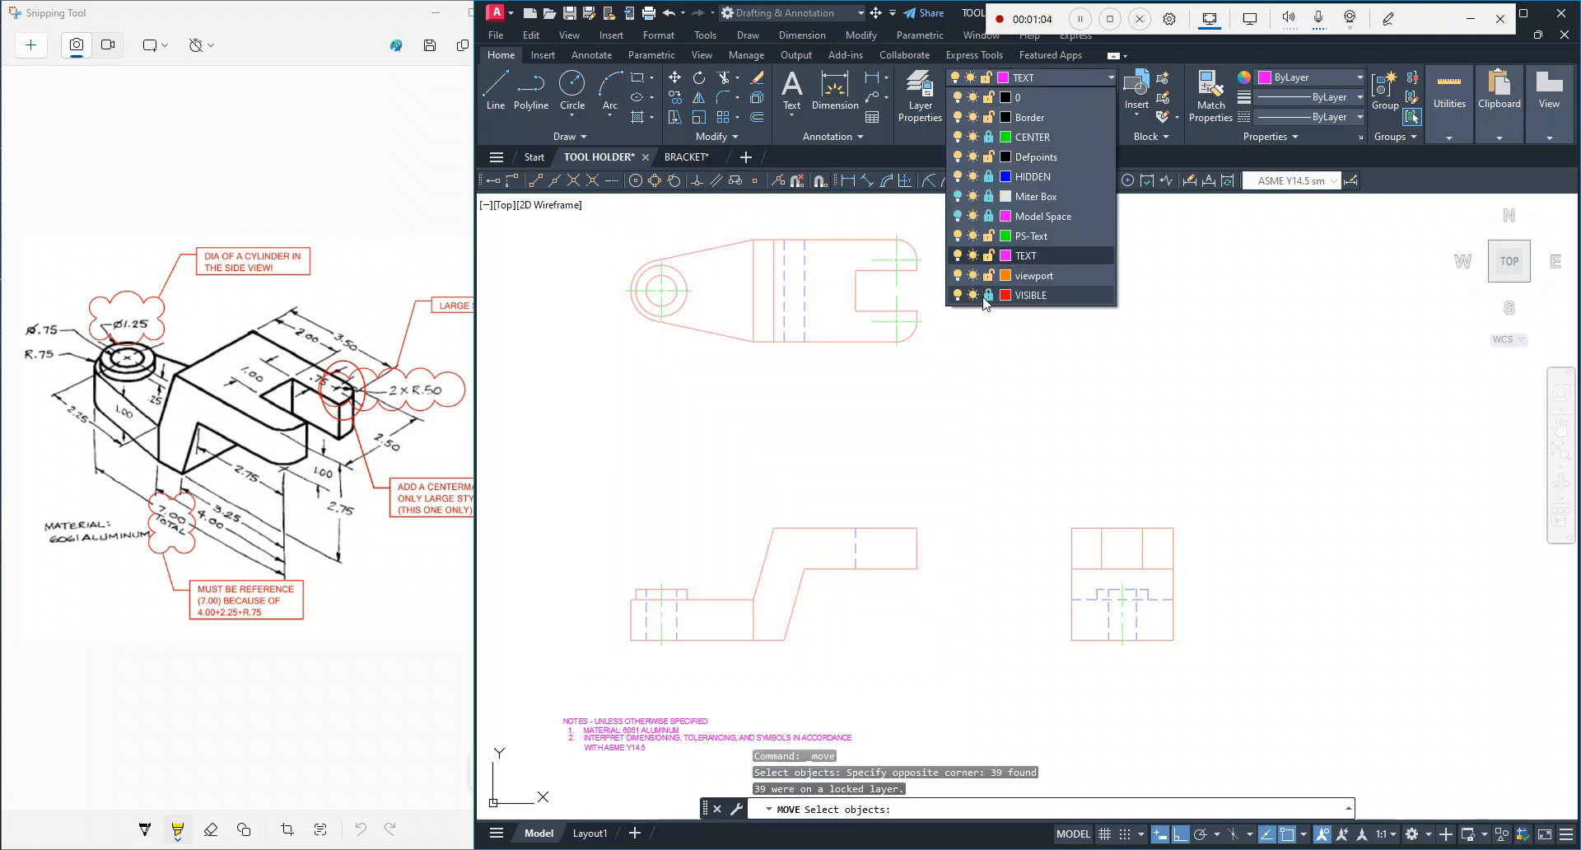
pyautogui.click(988, 215)
pyautogui.click(989, 176)
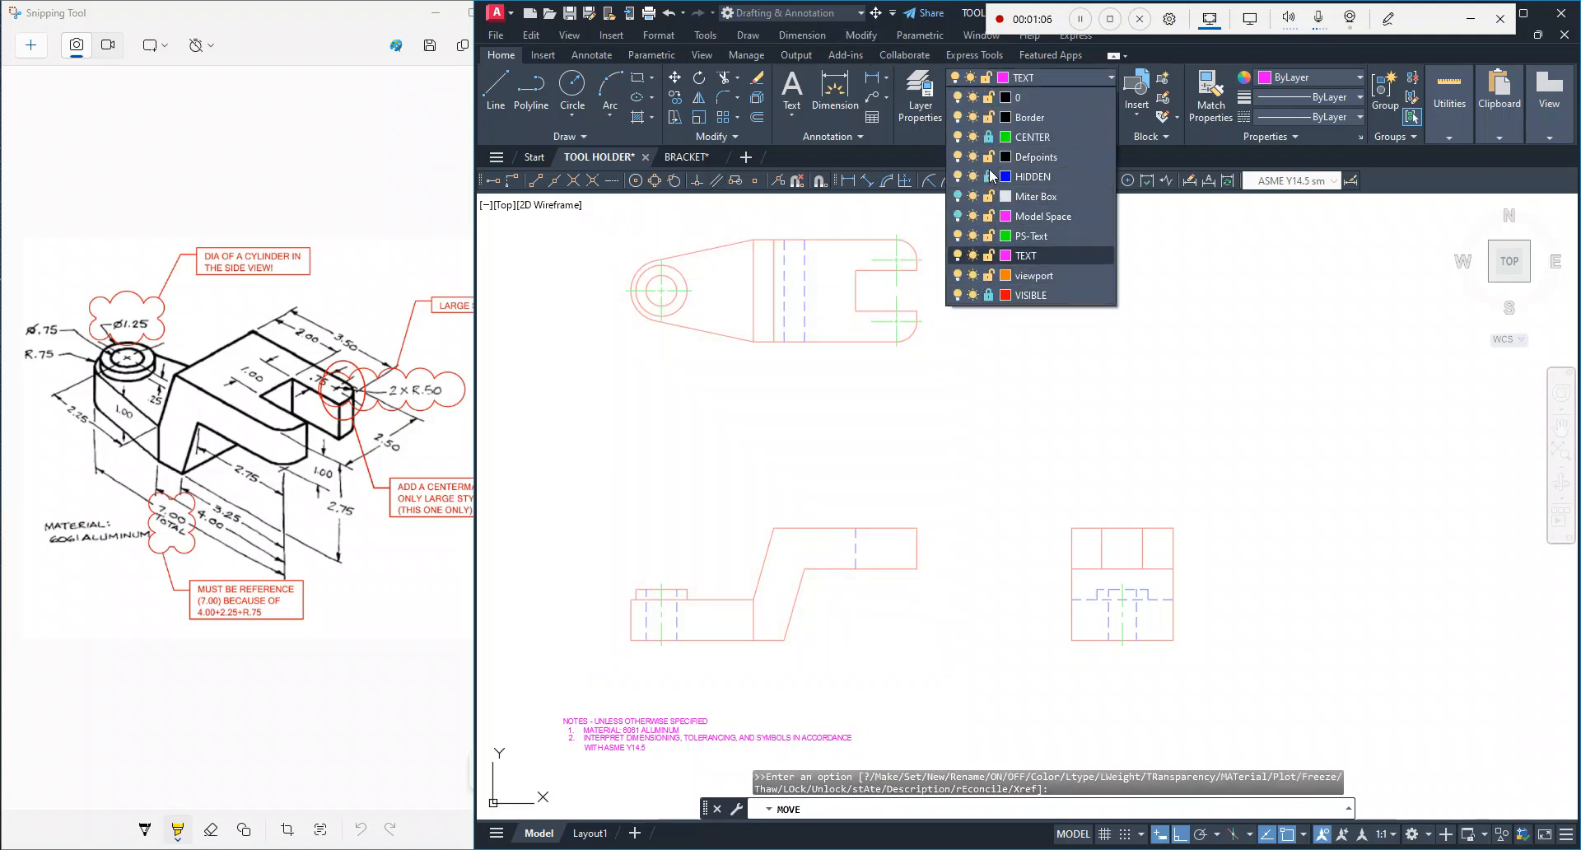
pyautogui.click(988, 136)
pyautogui.click(988, 295)
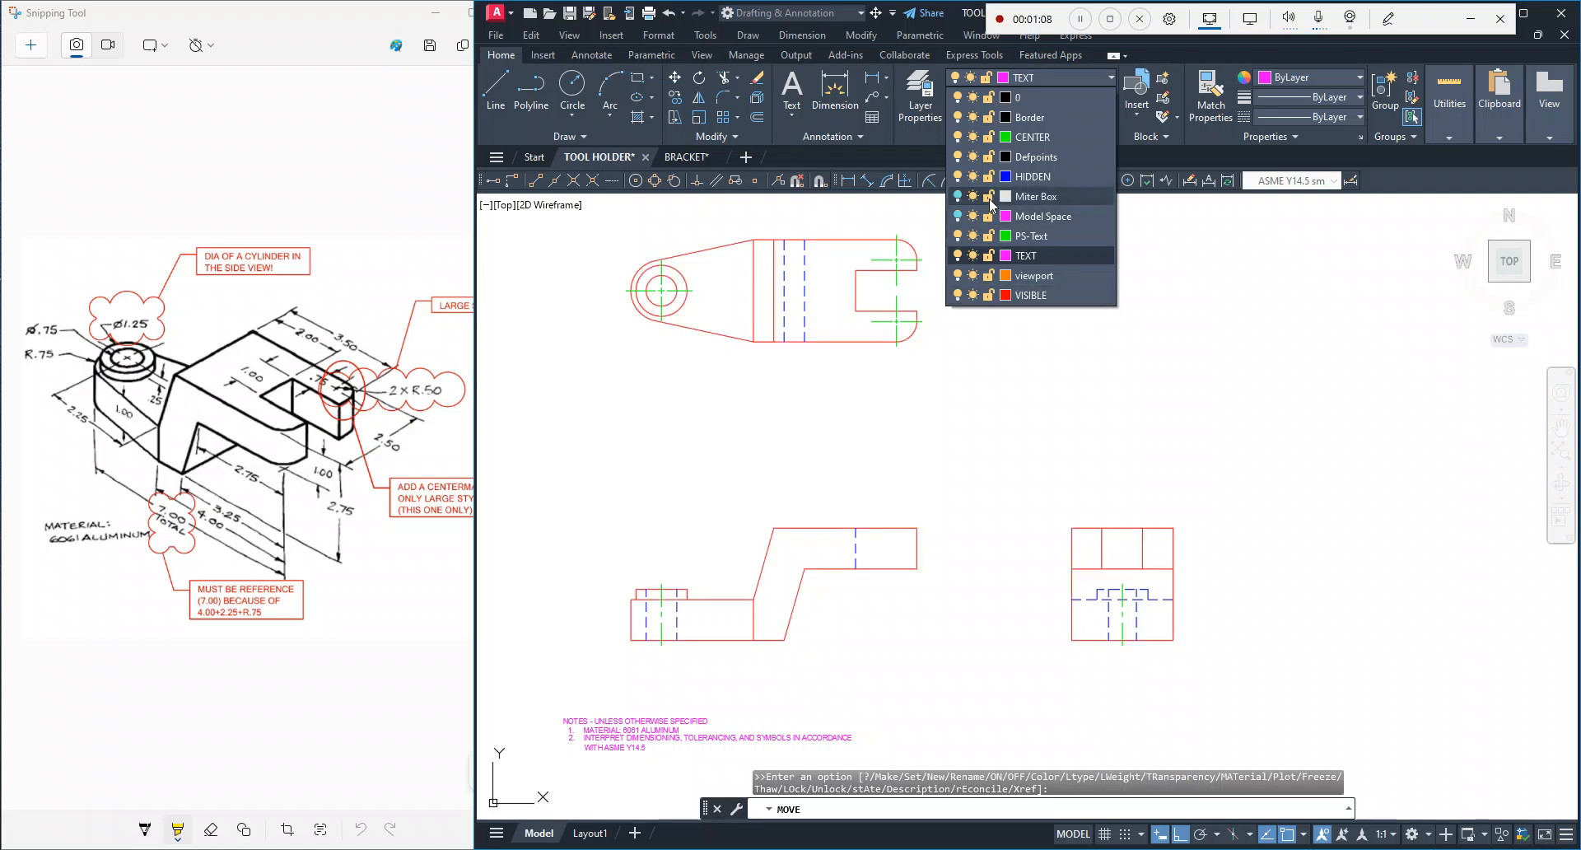
pyautogui.click(988, 196)
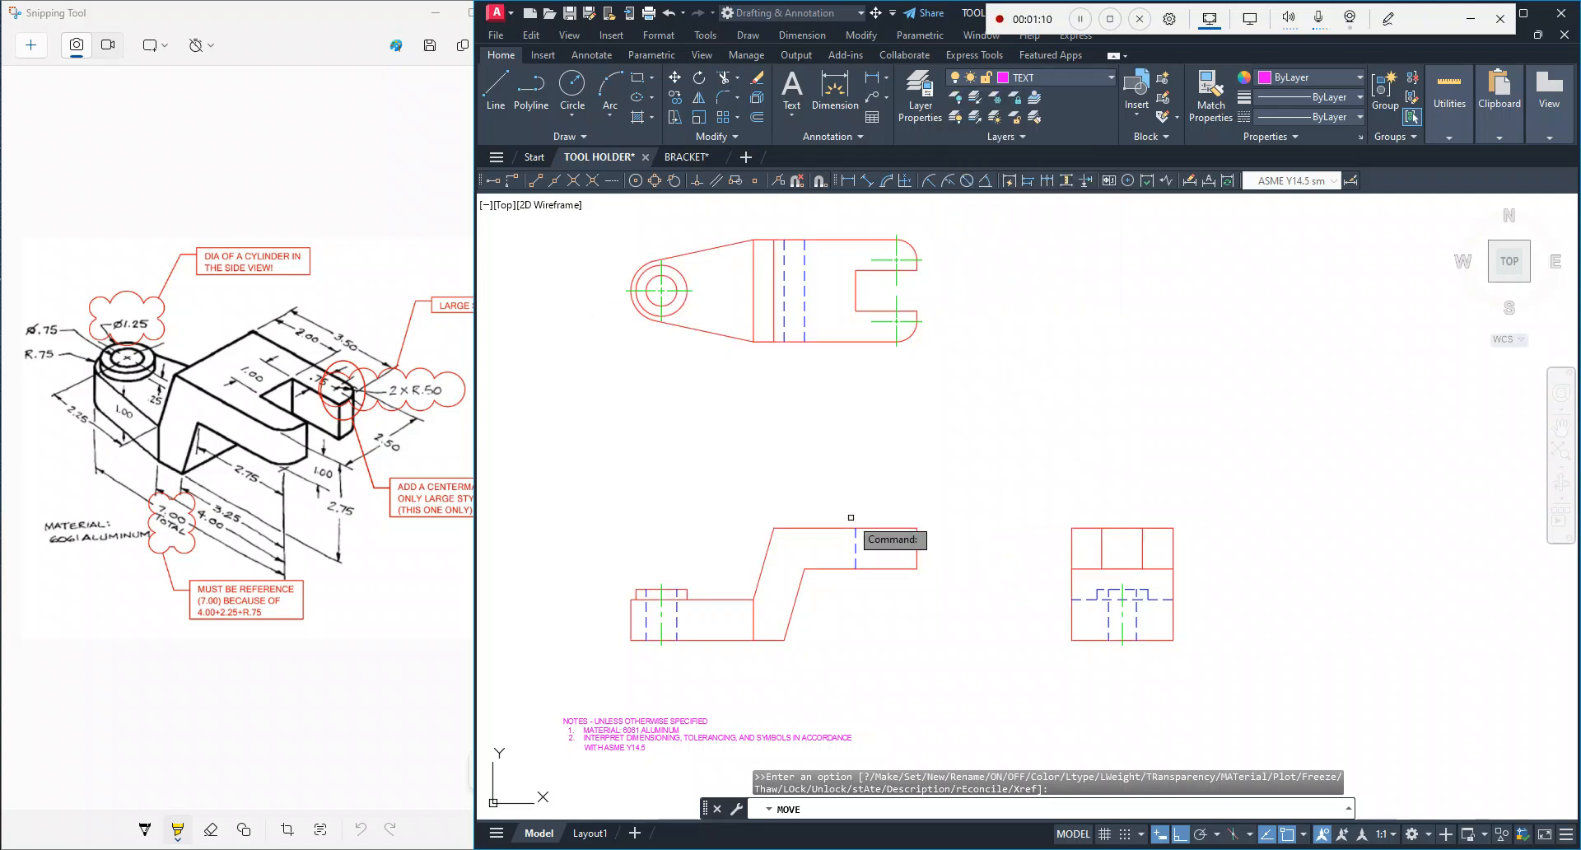
pyautogui.click(942, 668)
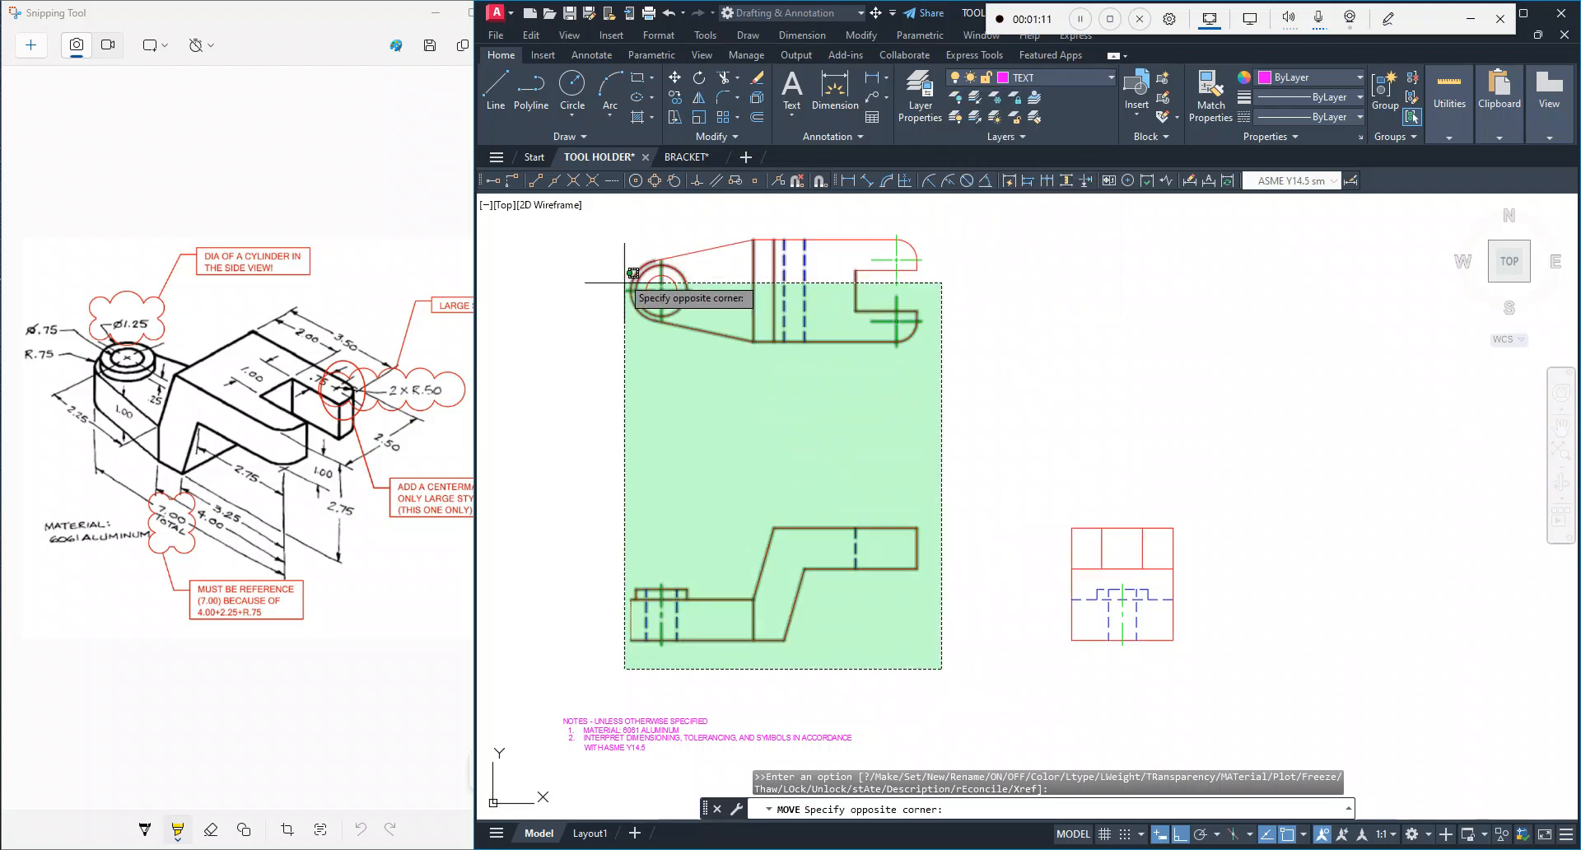
pyautogui.click(605, 232)
pyautogui.press('Escape')
# Step: Move the top and front views together horizontally toward the side view, using the hole's center as base point
pyautogui.press('space')
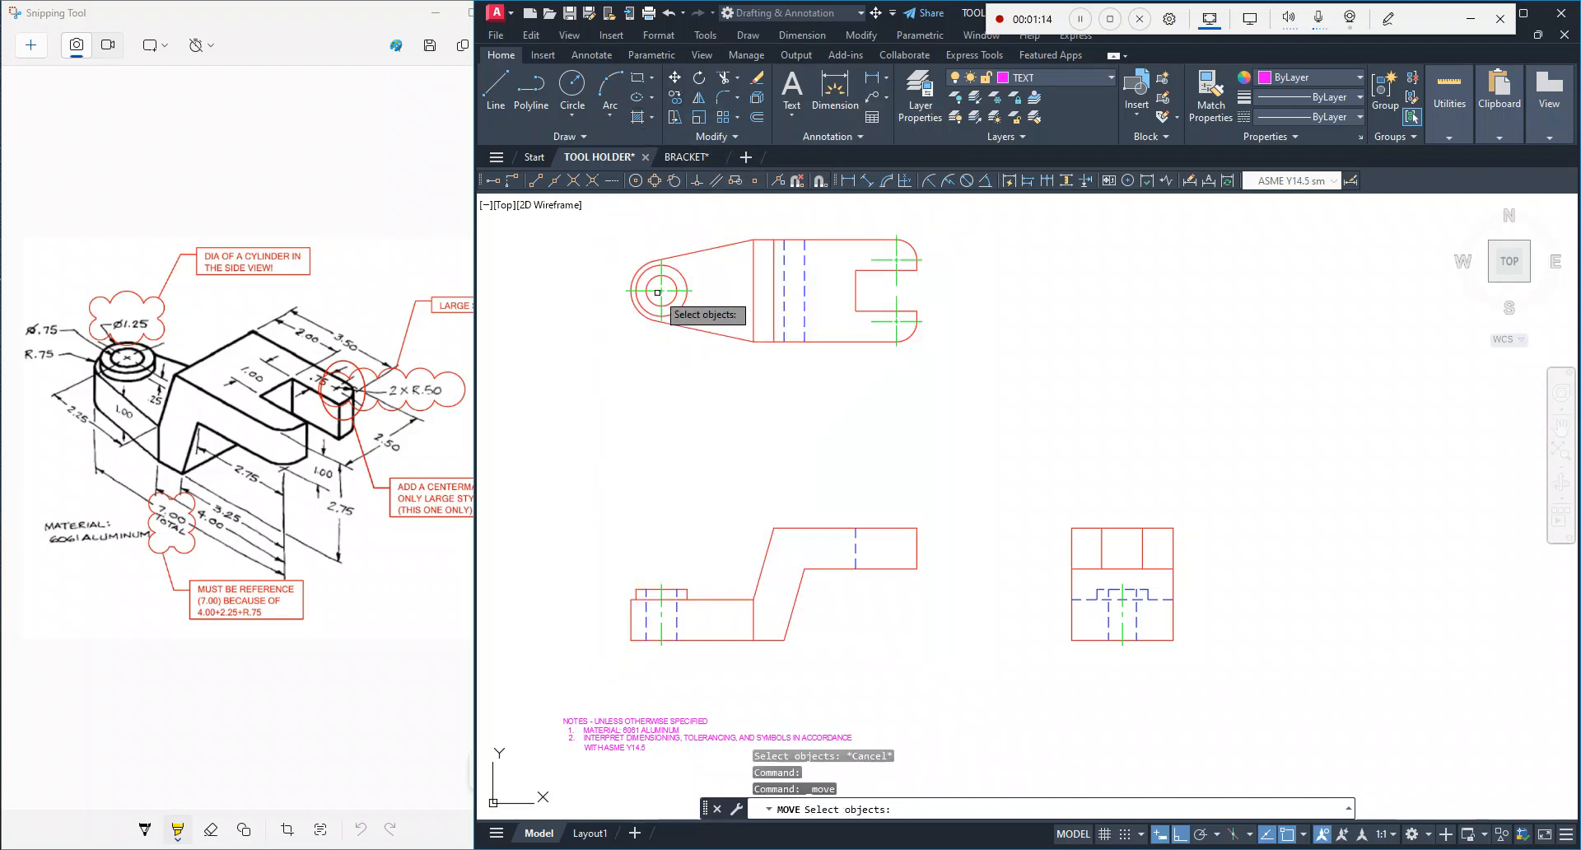
pyautogui.click(946, 677)
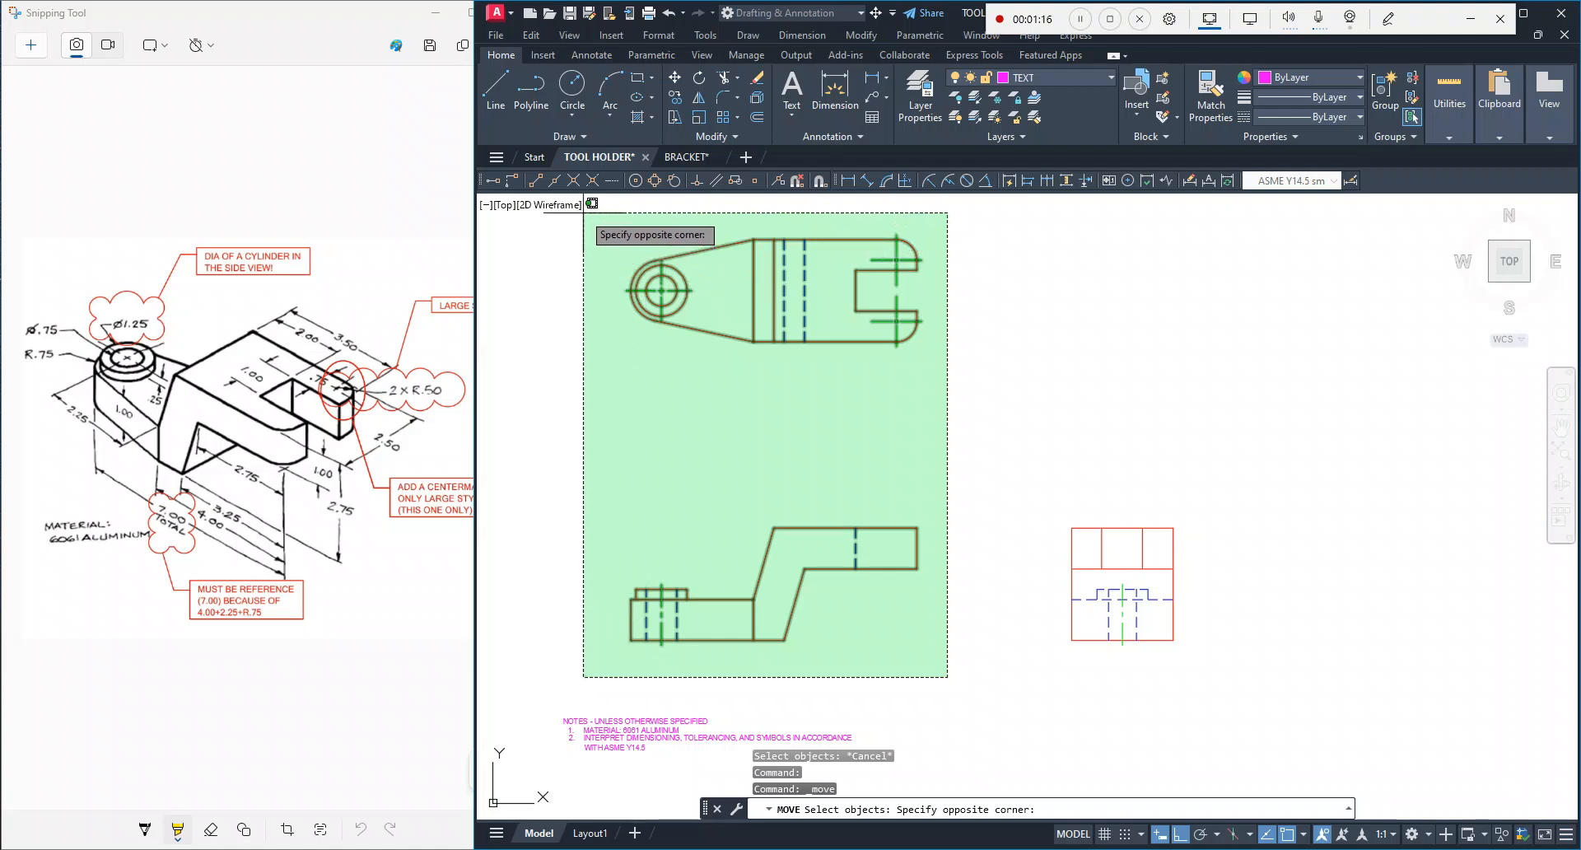
pyautogui.click(601, 222)
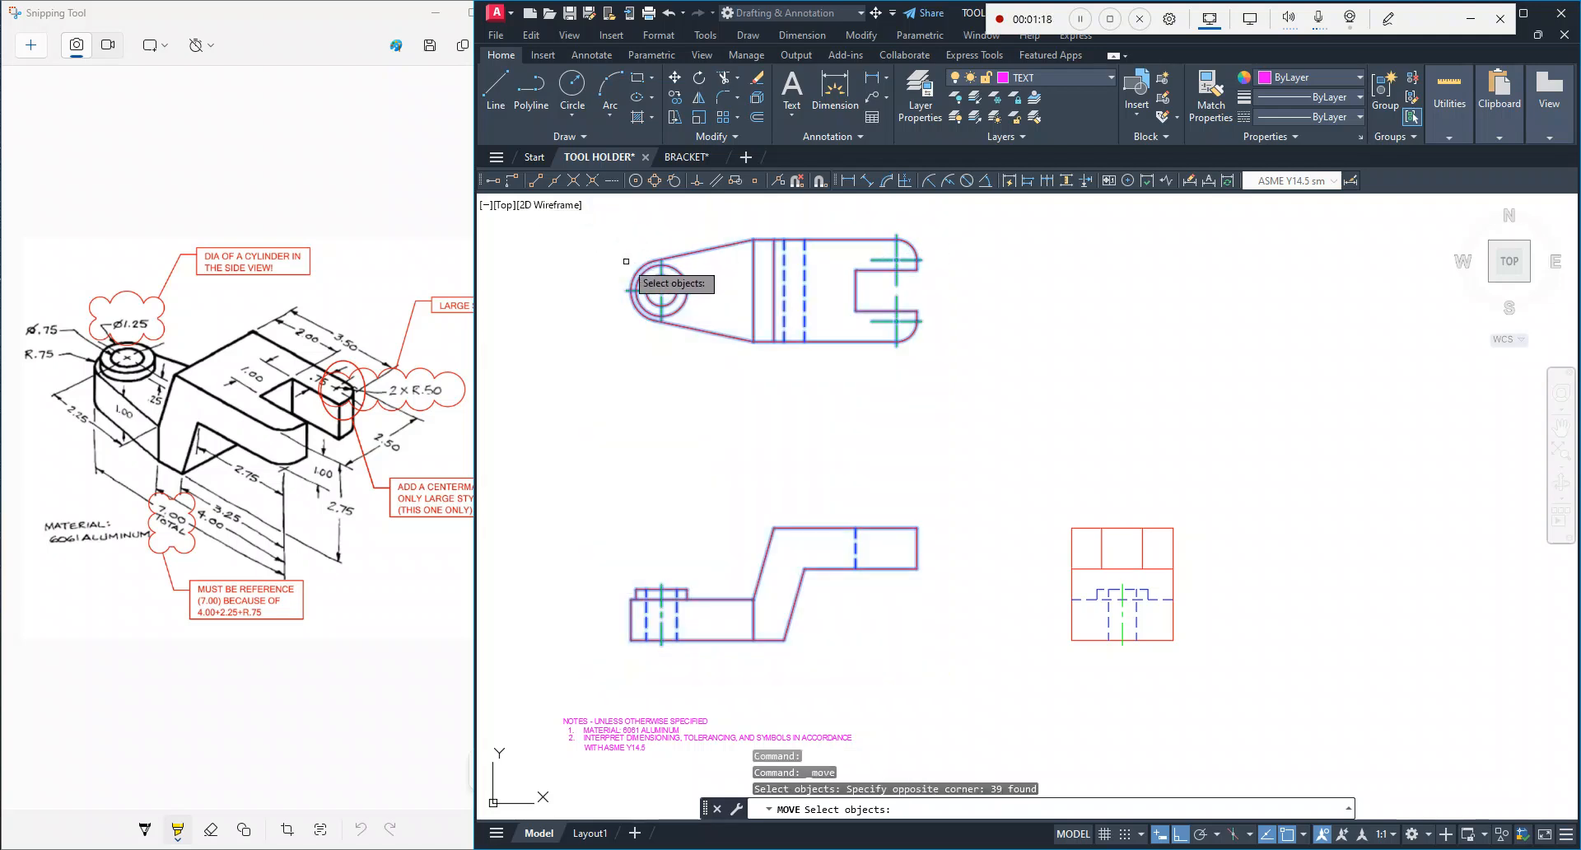
pyautogui.press('space')
pyautogui.click(661, 289)
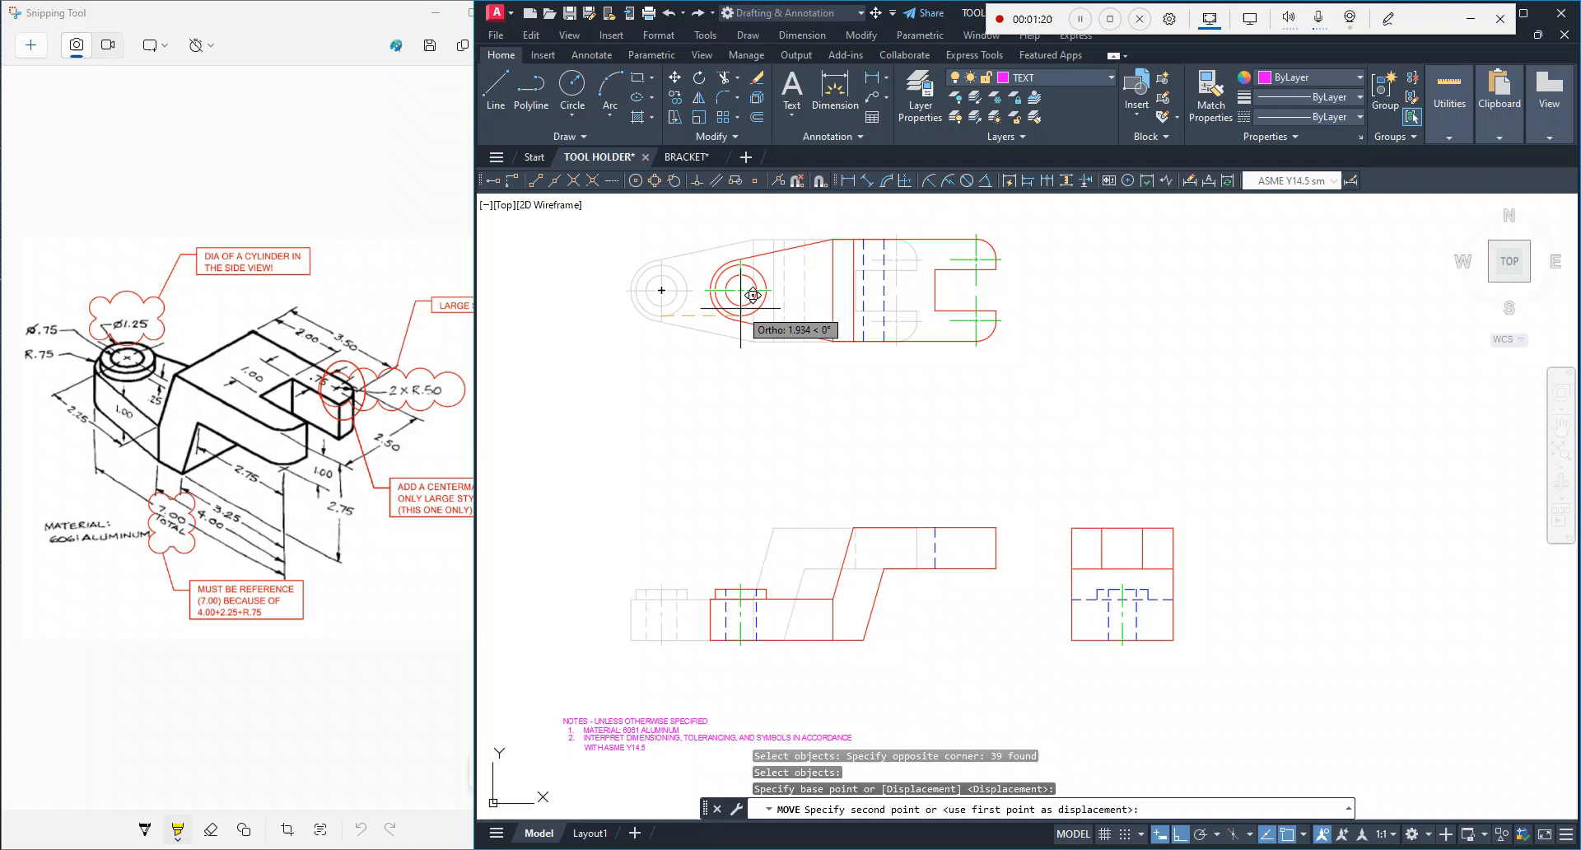
pyautogui.click(733, 293)
pyautogui.press('Escape')
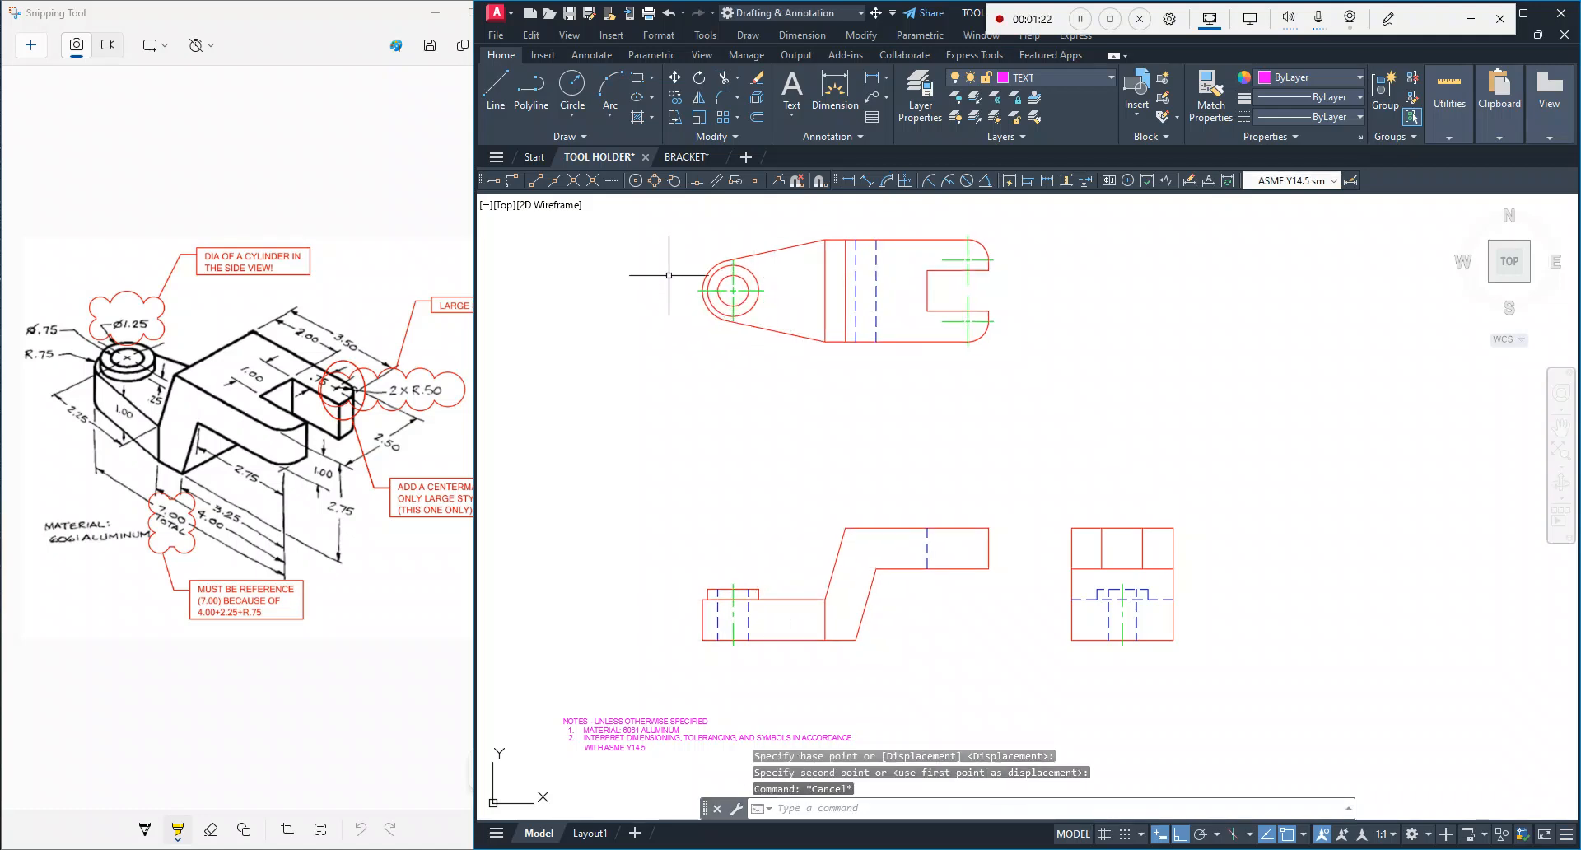
# Step: Move the top view straight down toward the front view, using the hole's center as base point
pyautogui.click(634, 398)
pyautogui.click(1028, 193)
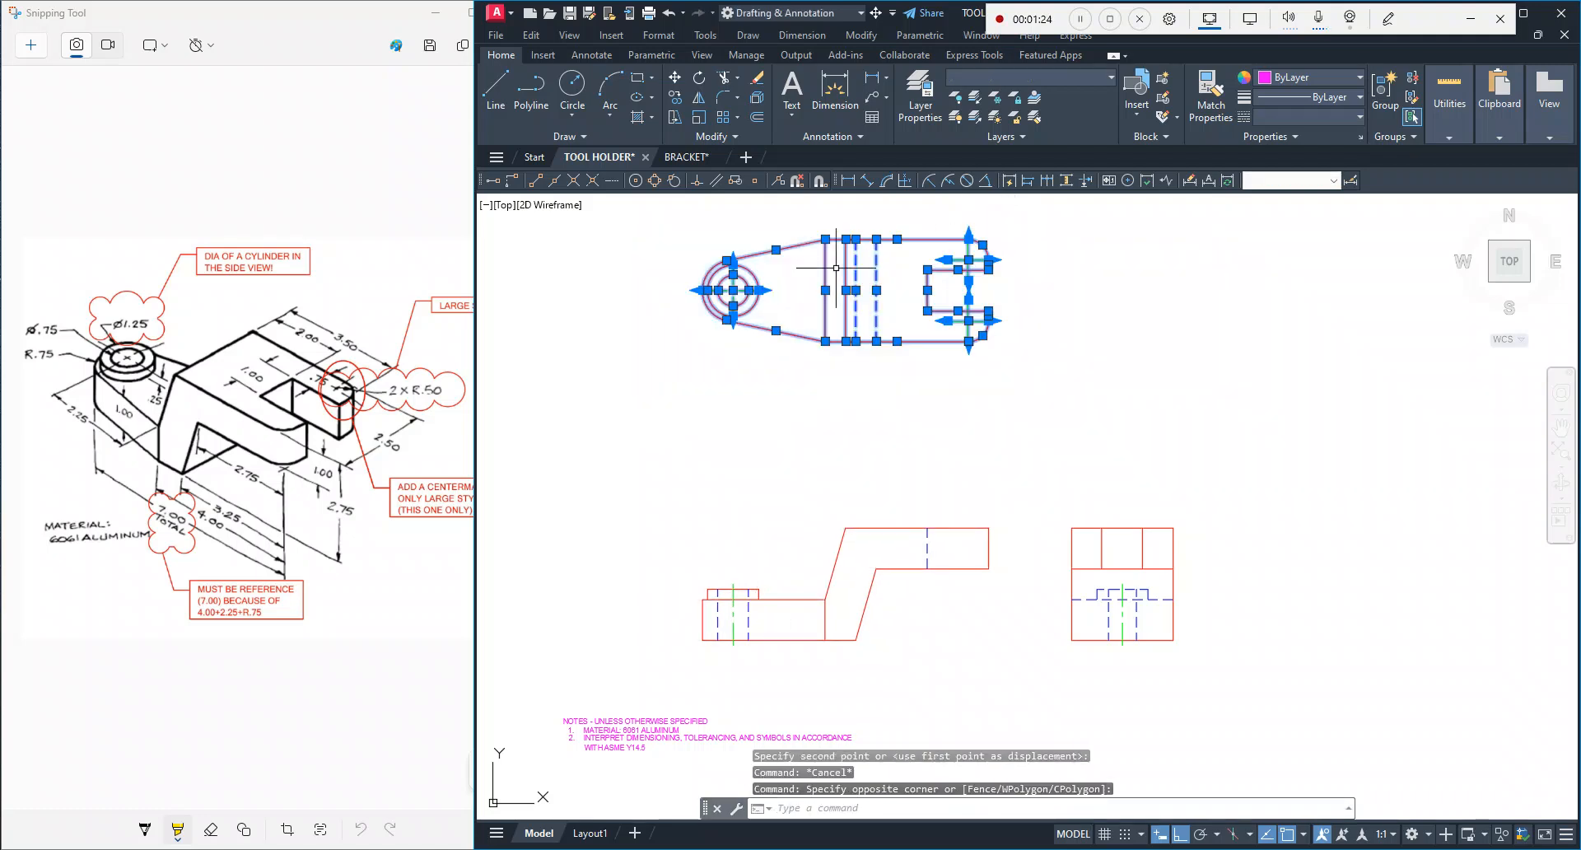
pyautogui.click(674, 77)
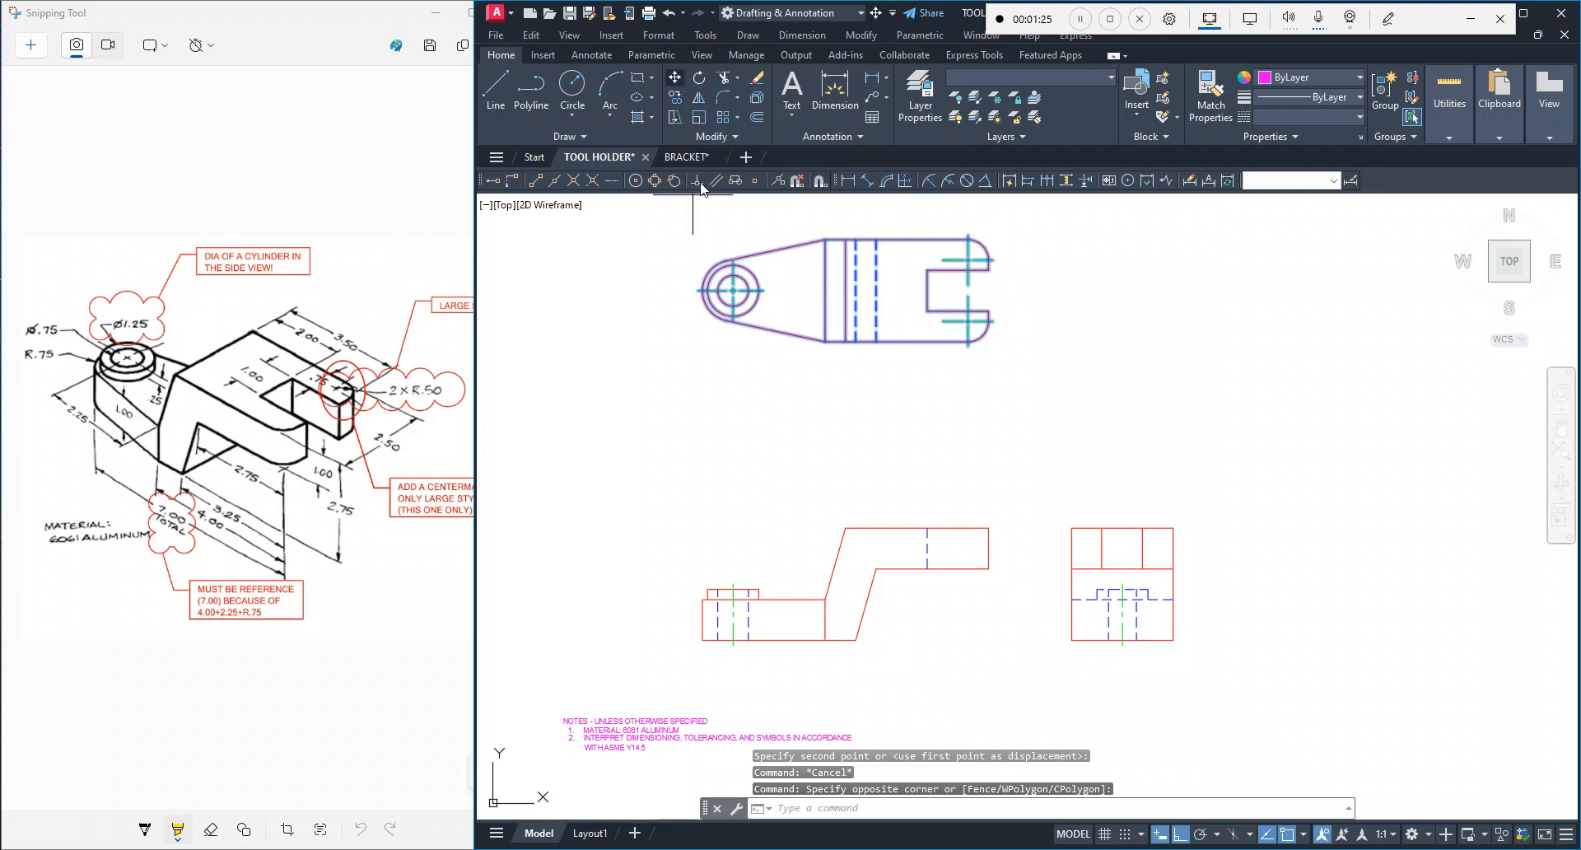
pyautogui.click(732, 291)
pyautogui.click(741, 379)
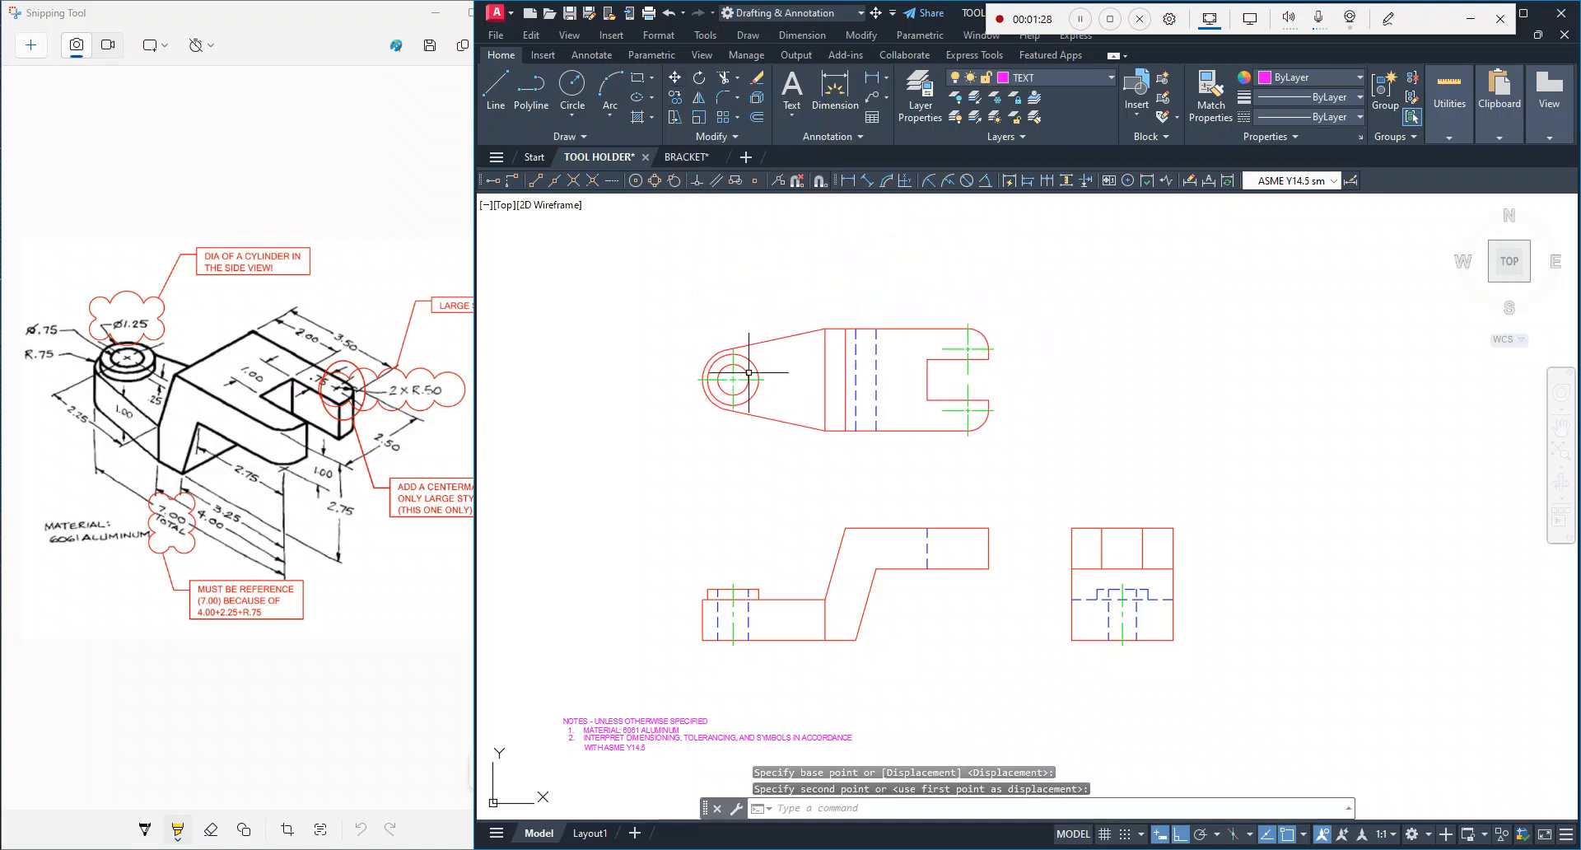
pyautogui.press('Escape')
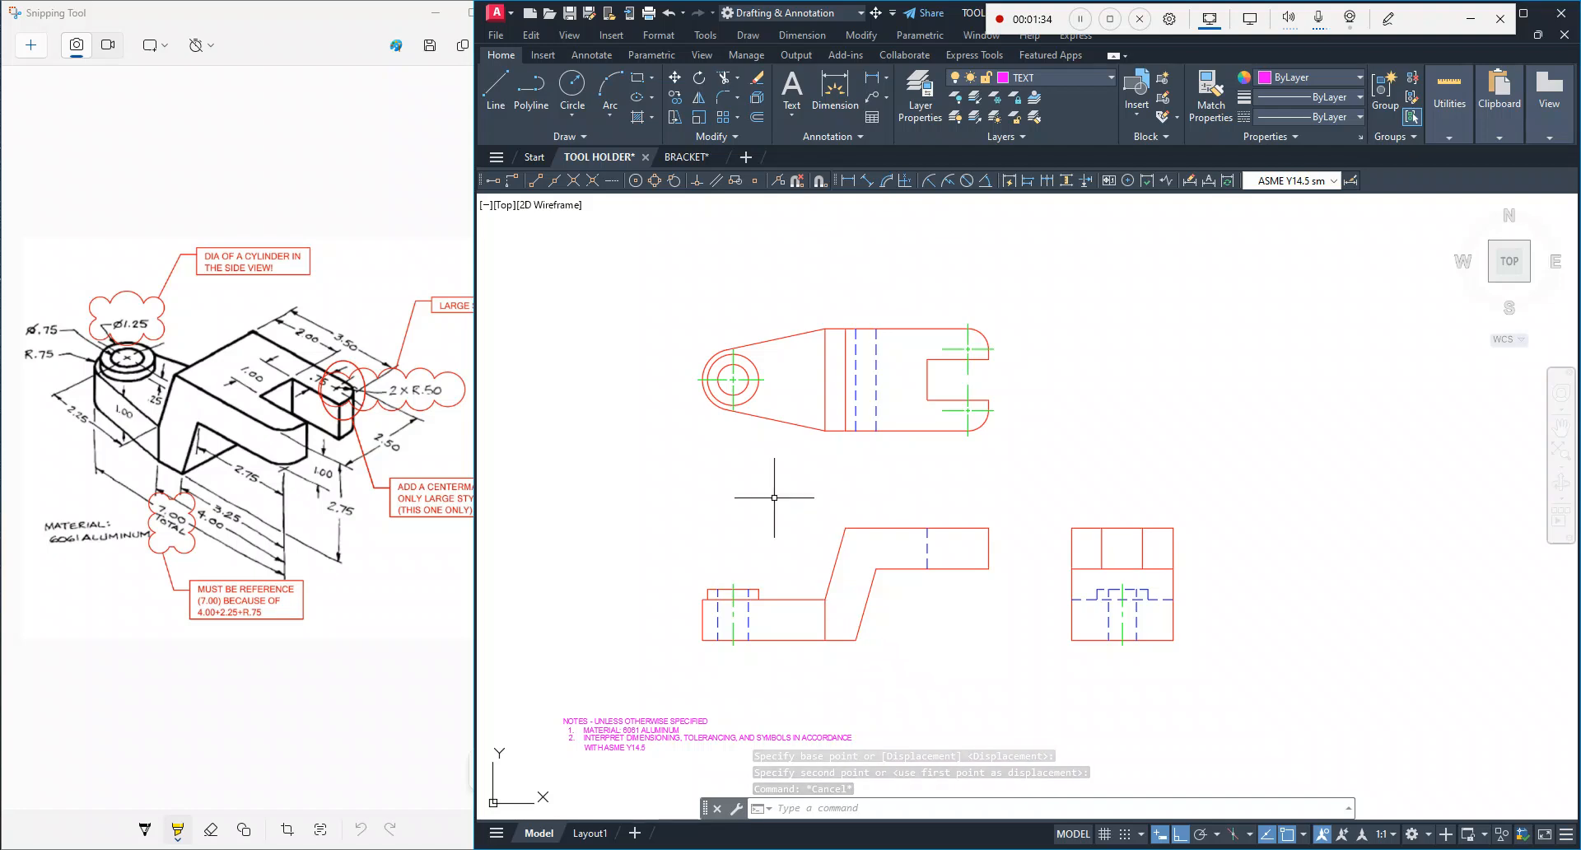
# Step: Check the gap between the front and side views with a temporary line between their upper corners, and erase the line
pyautogui.click(674, 76)
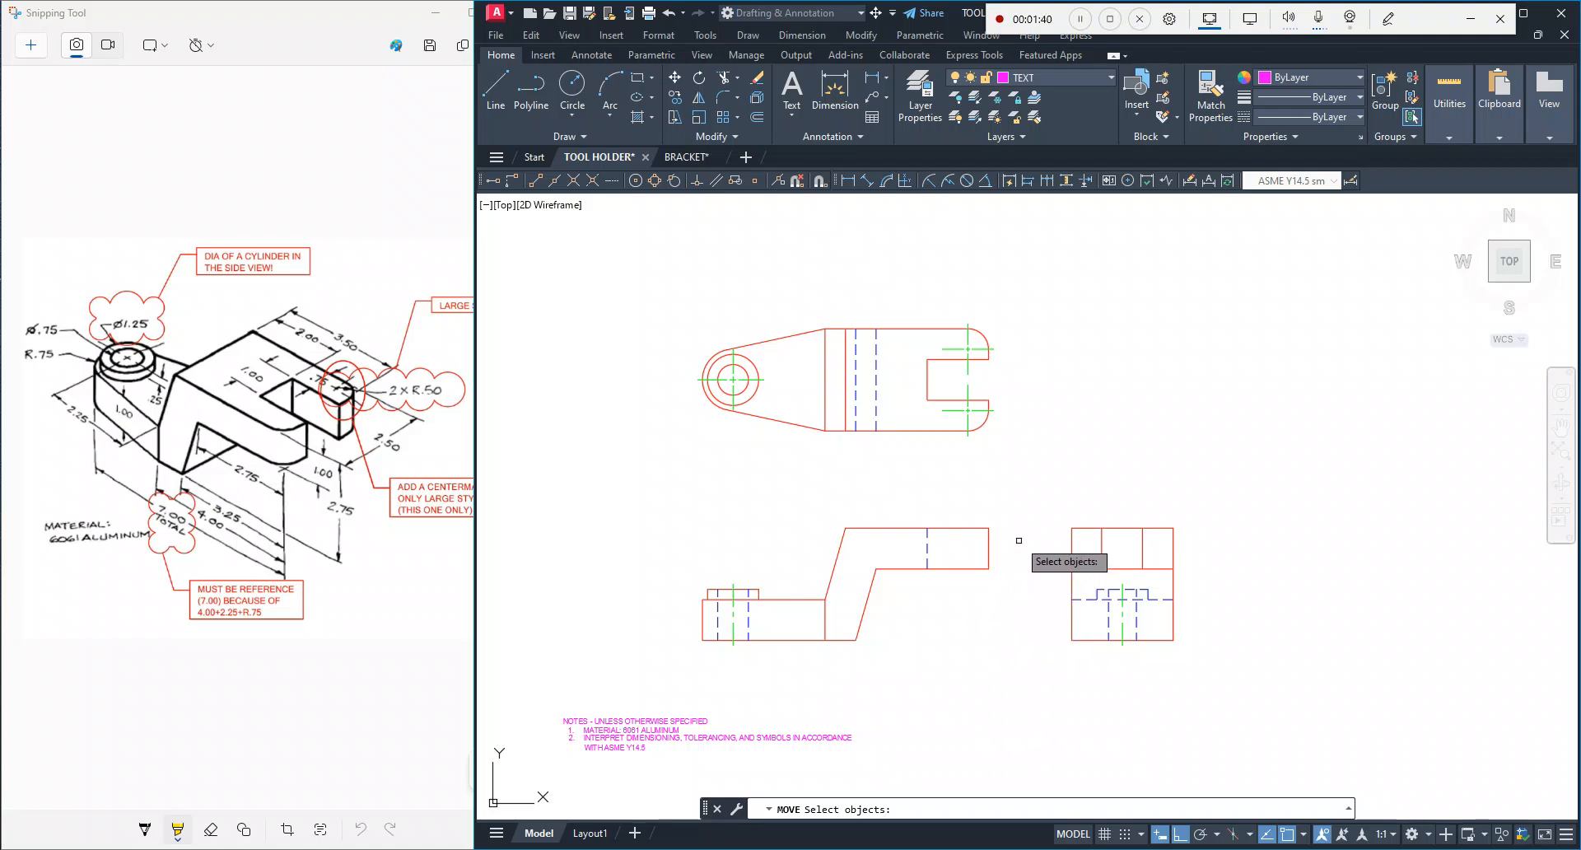
pyautogui.click(495, 87)
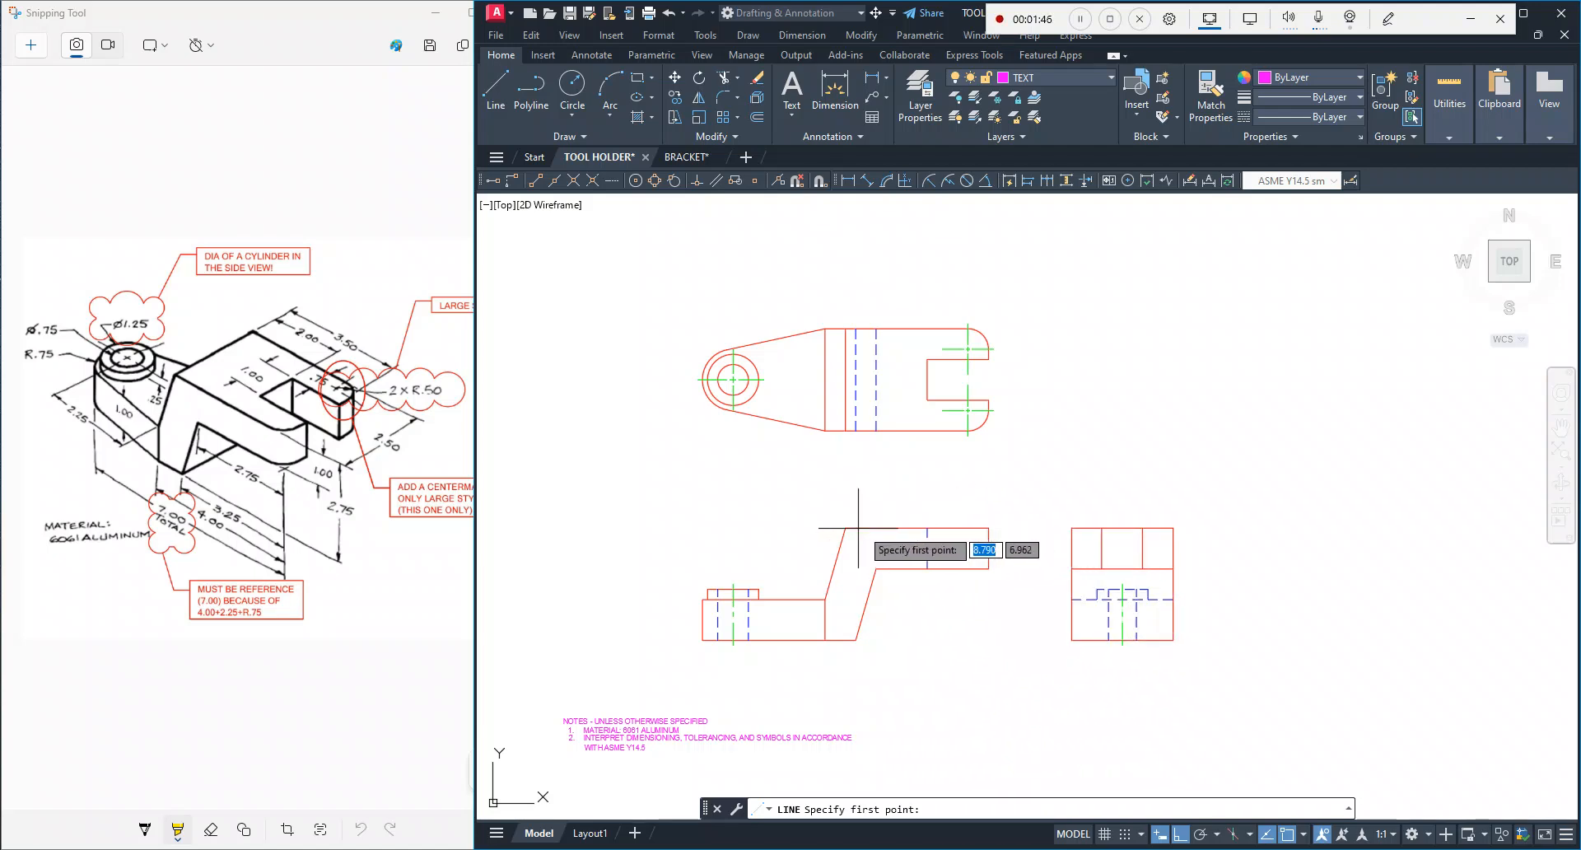
pyautogui.click(988, 527)
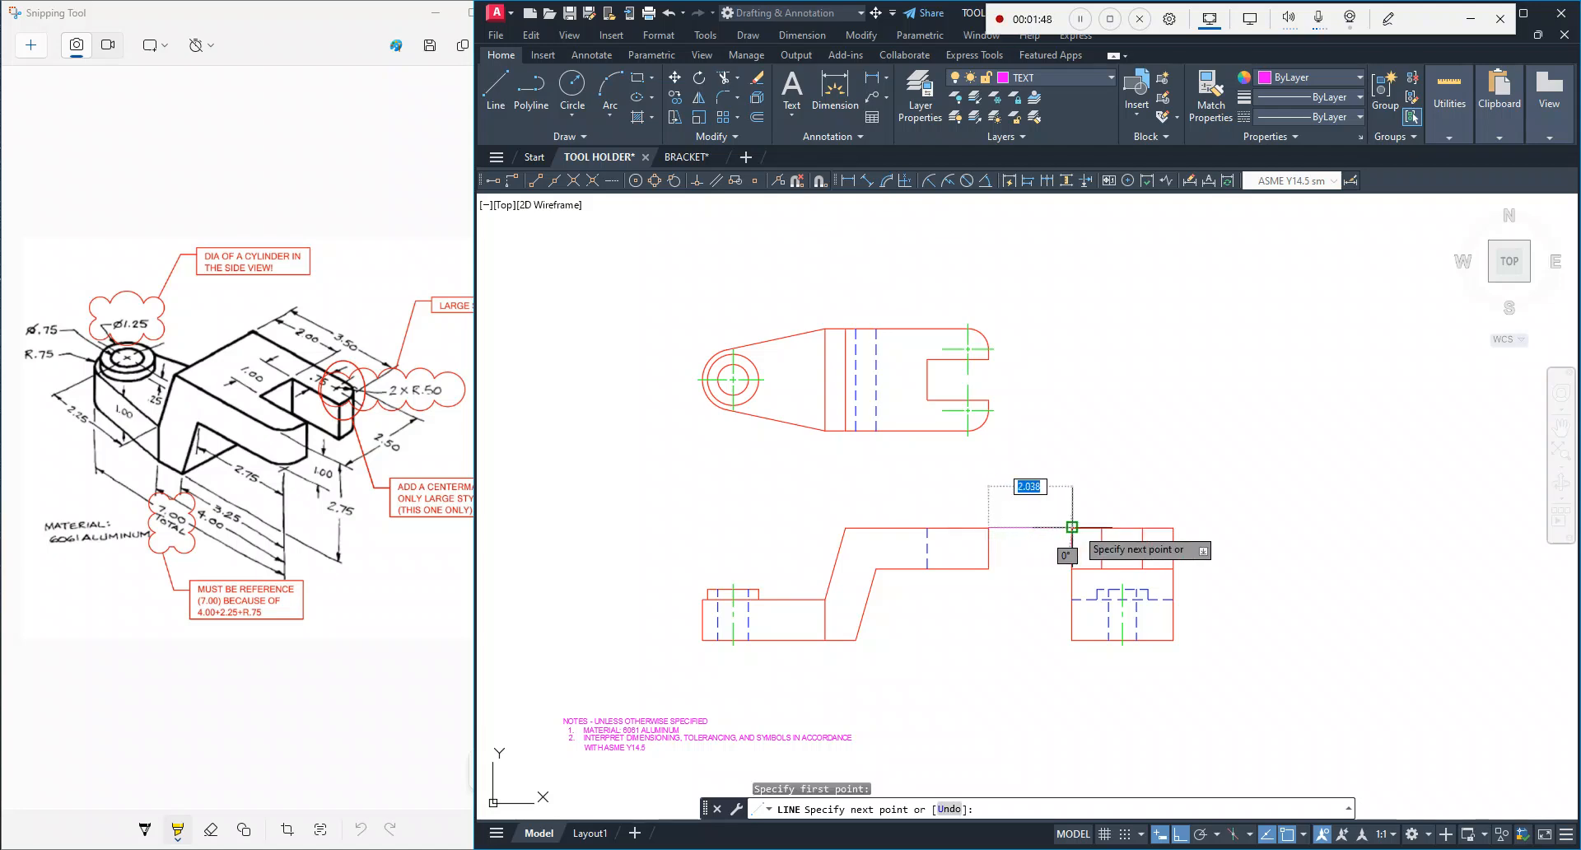
pyautogui.click(1072, 527)
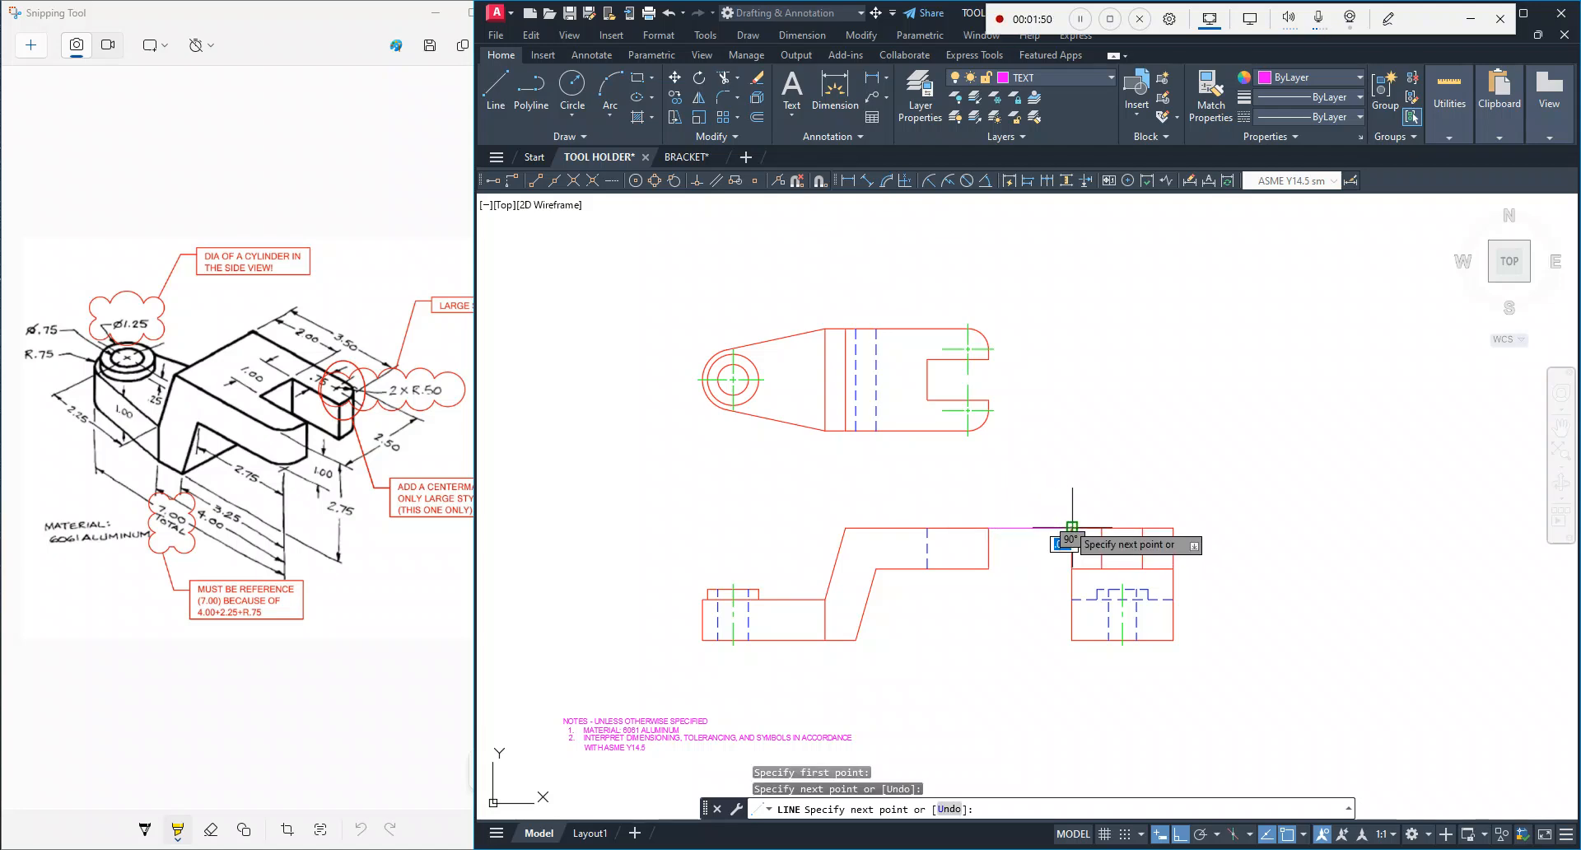
pyautogui.press('Escape')
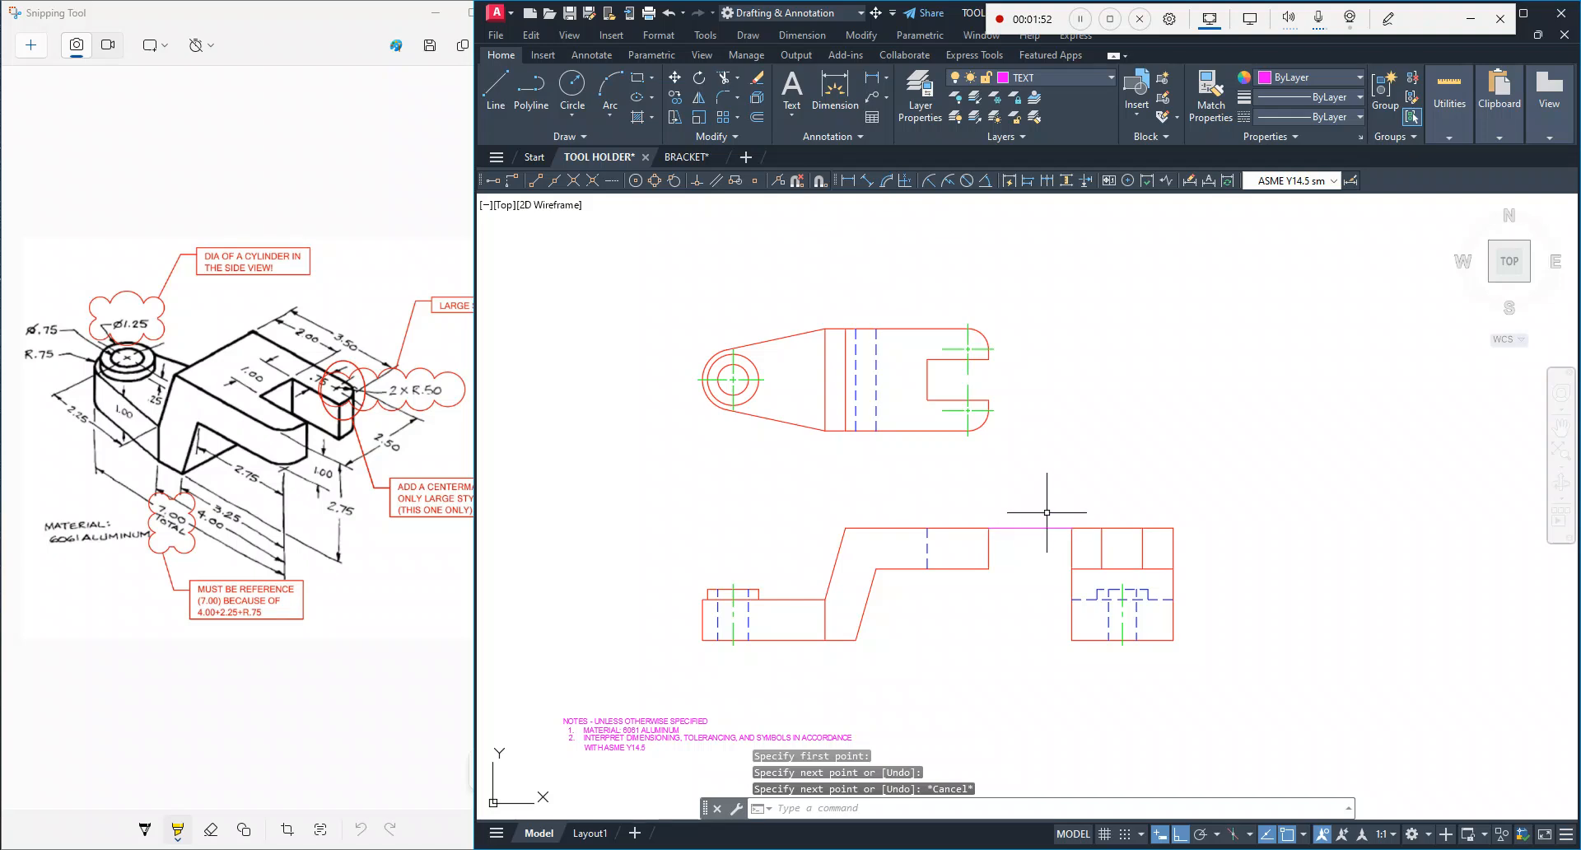
pyautogui.click(1039, 527)
pyautogui.press('Delete')
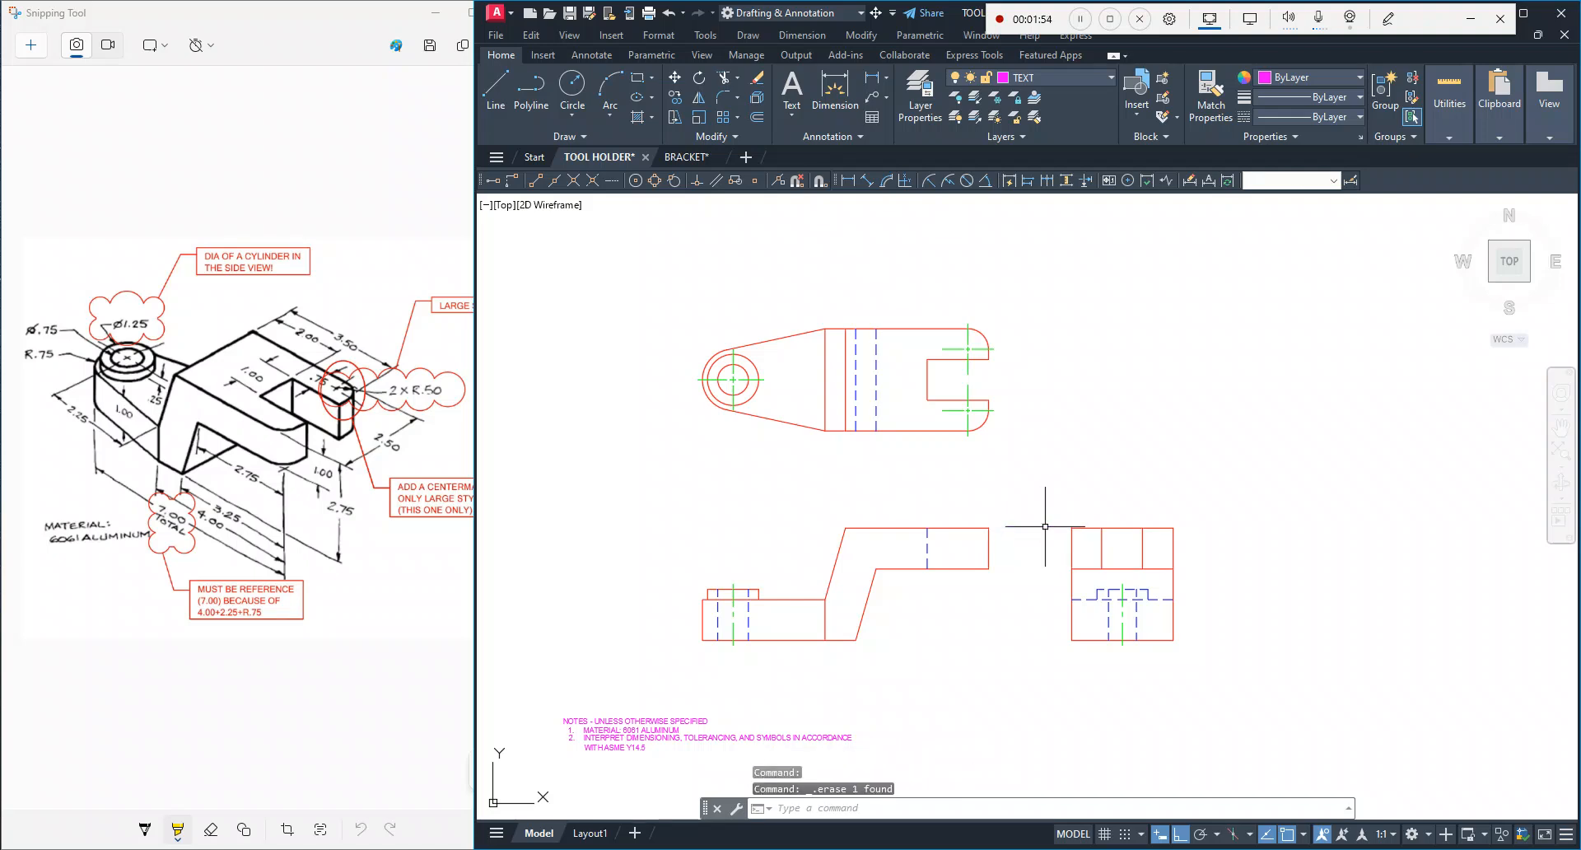
# Step: Check the vertical gap between the front and top views at both ends with temporary lines, without keeping them
pyautogui.click(491, 94)
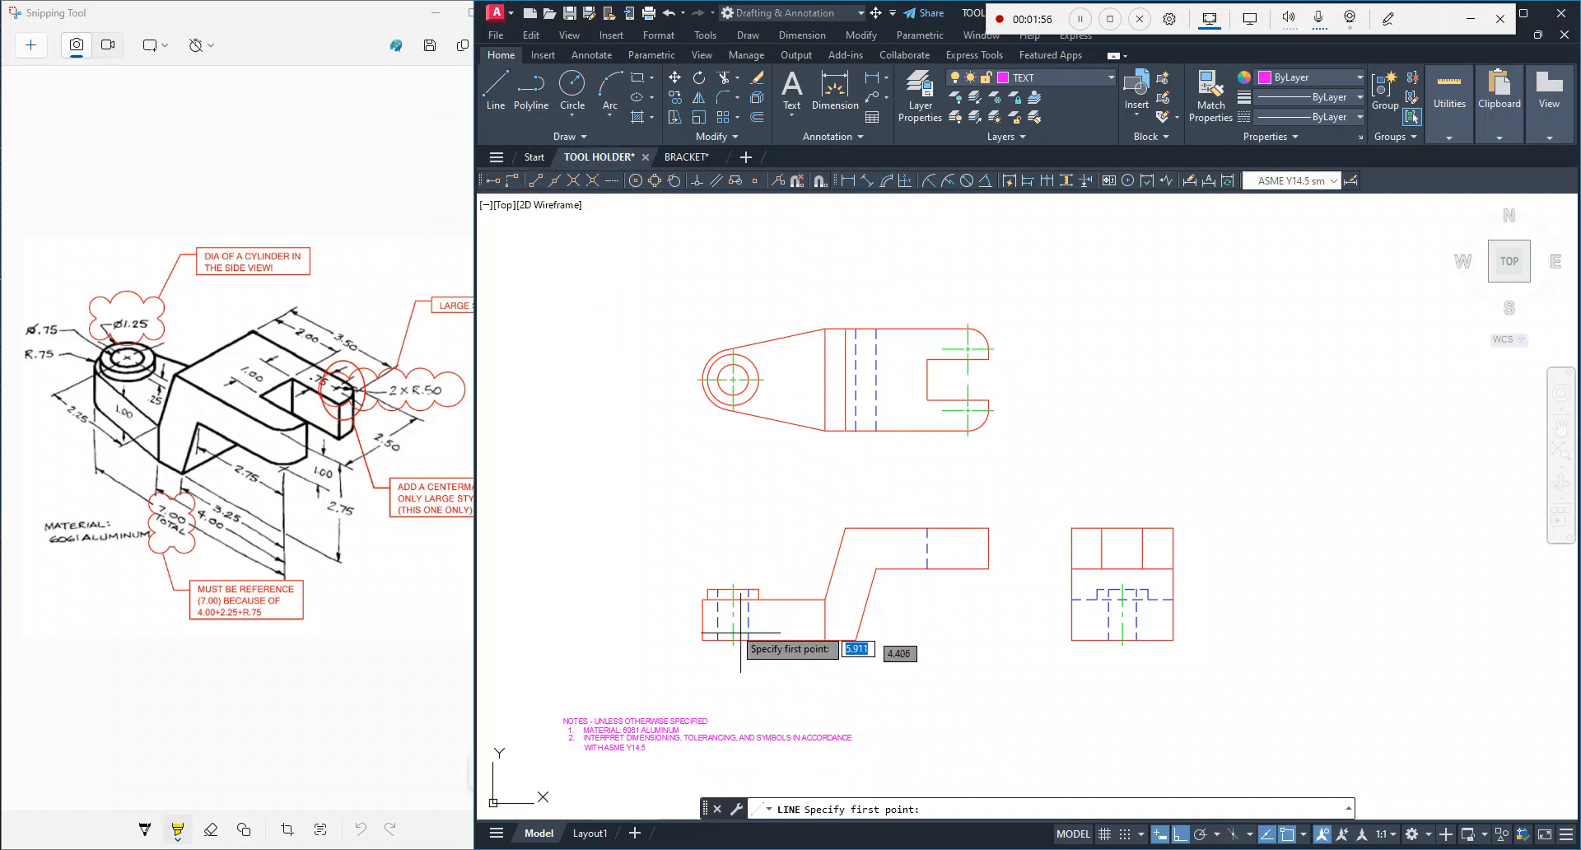
pyautogui.click(703, 599)
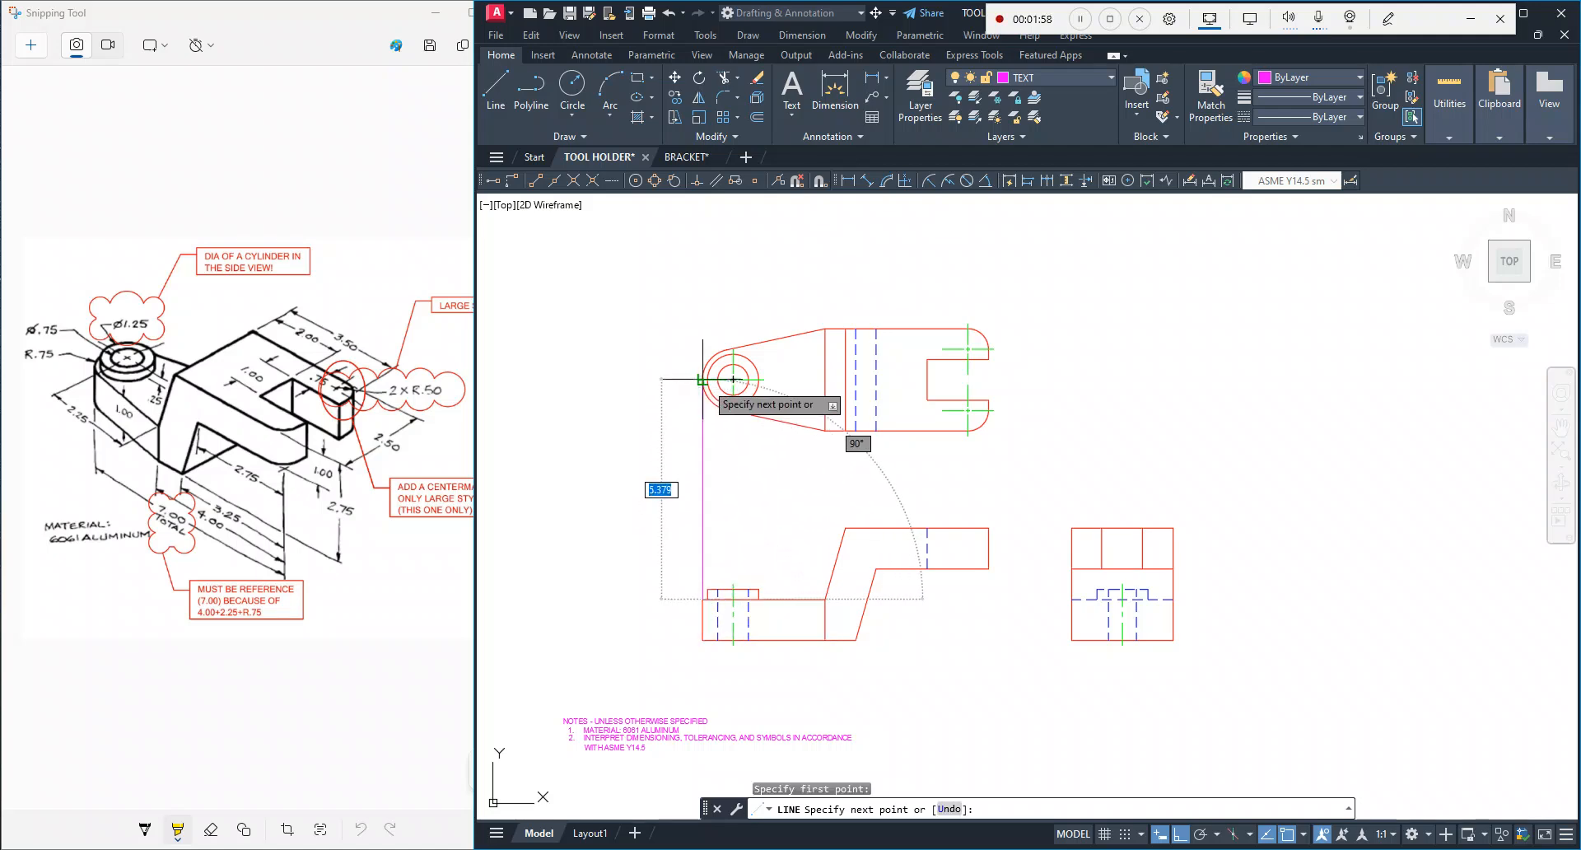
pyautogui.press('Escape')
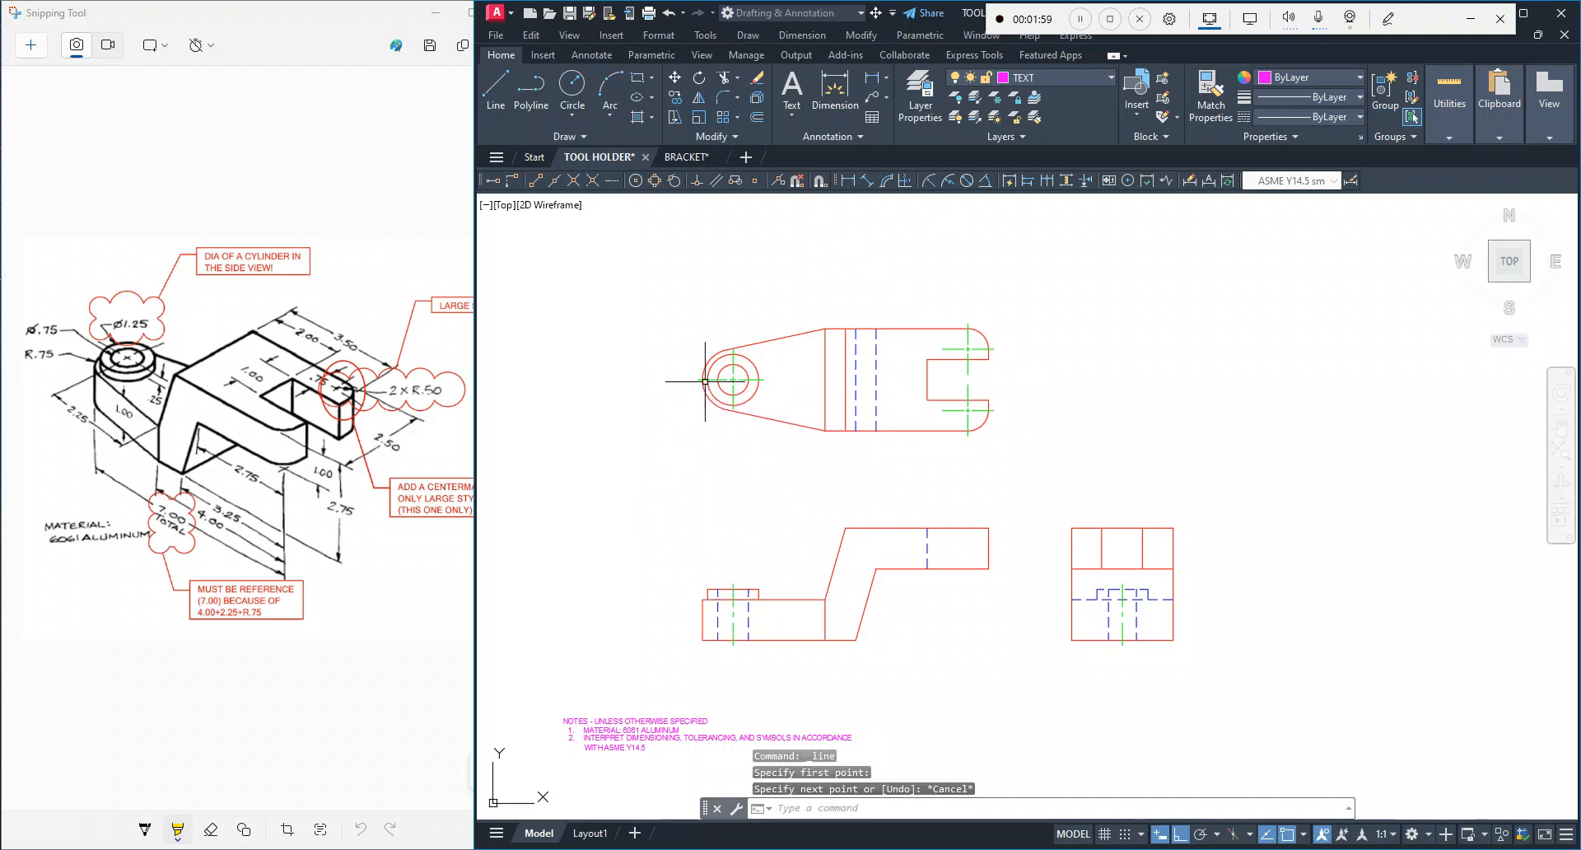
pyautogui.click(492, 97)
pyautogui.click(988, 527)
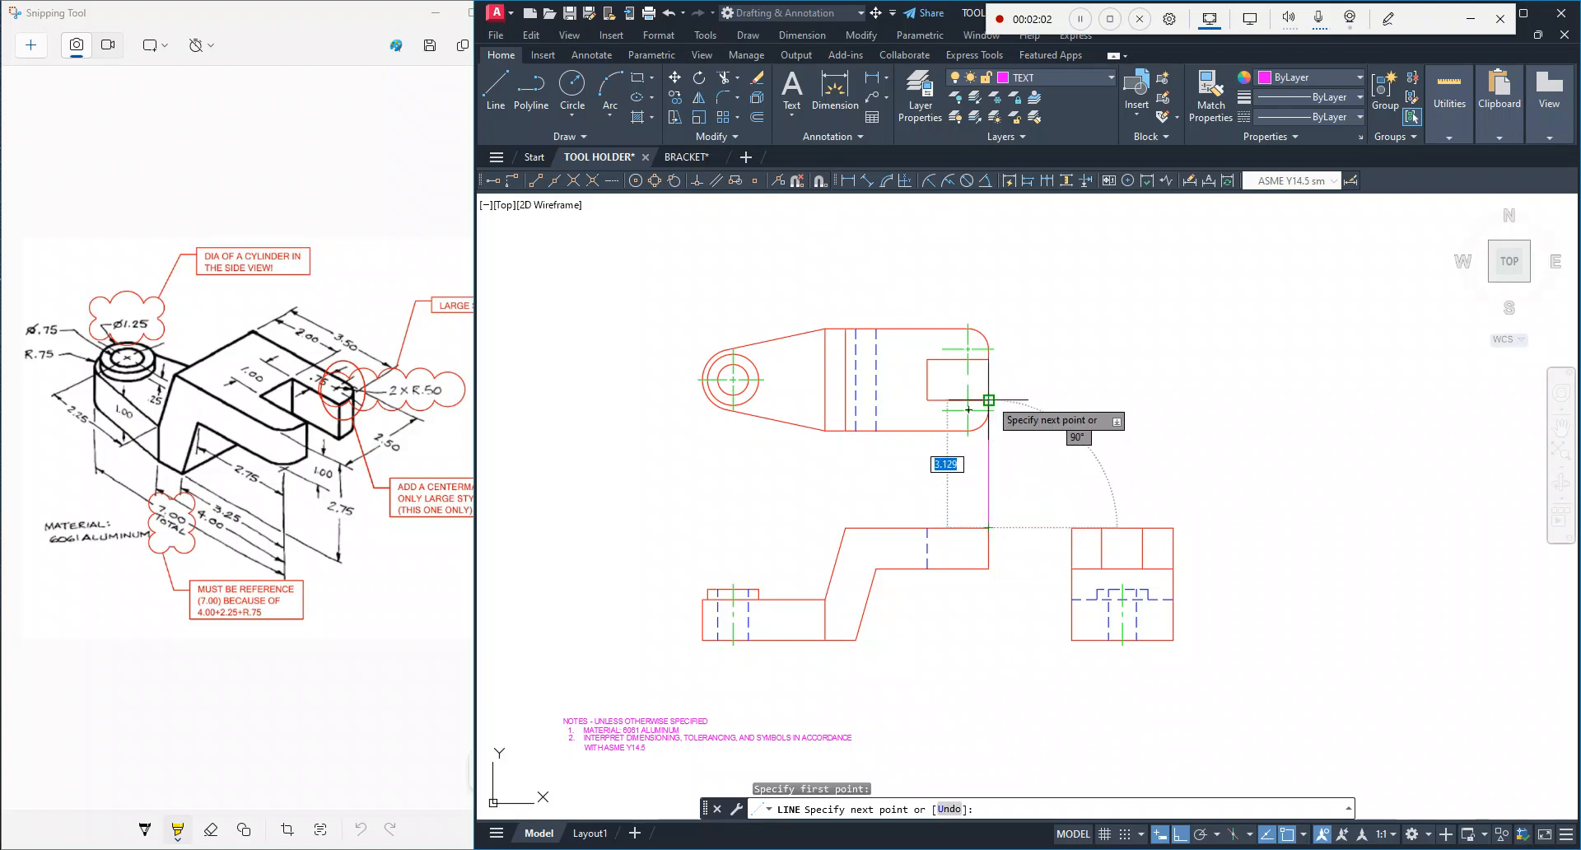
pyautogui.press('Escape')
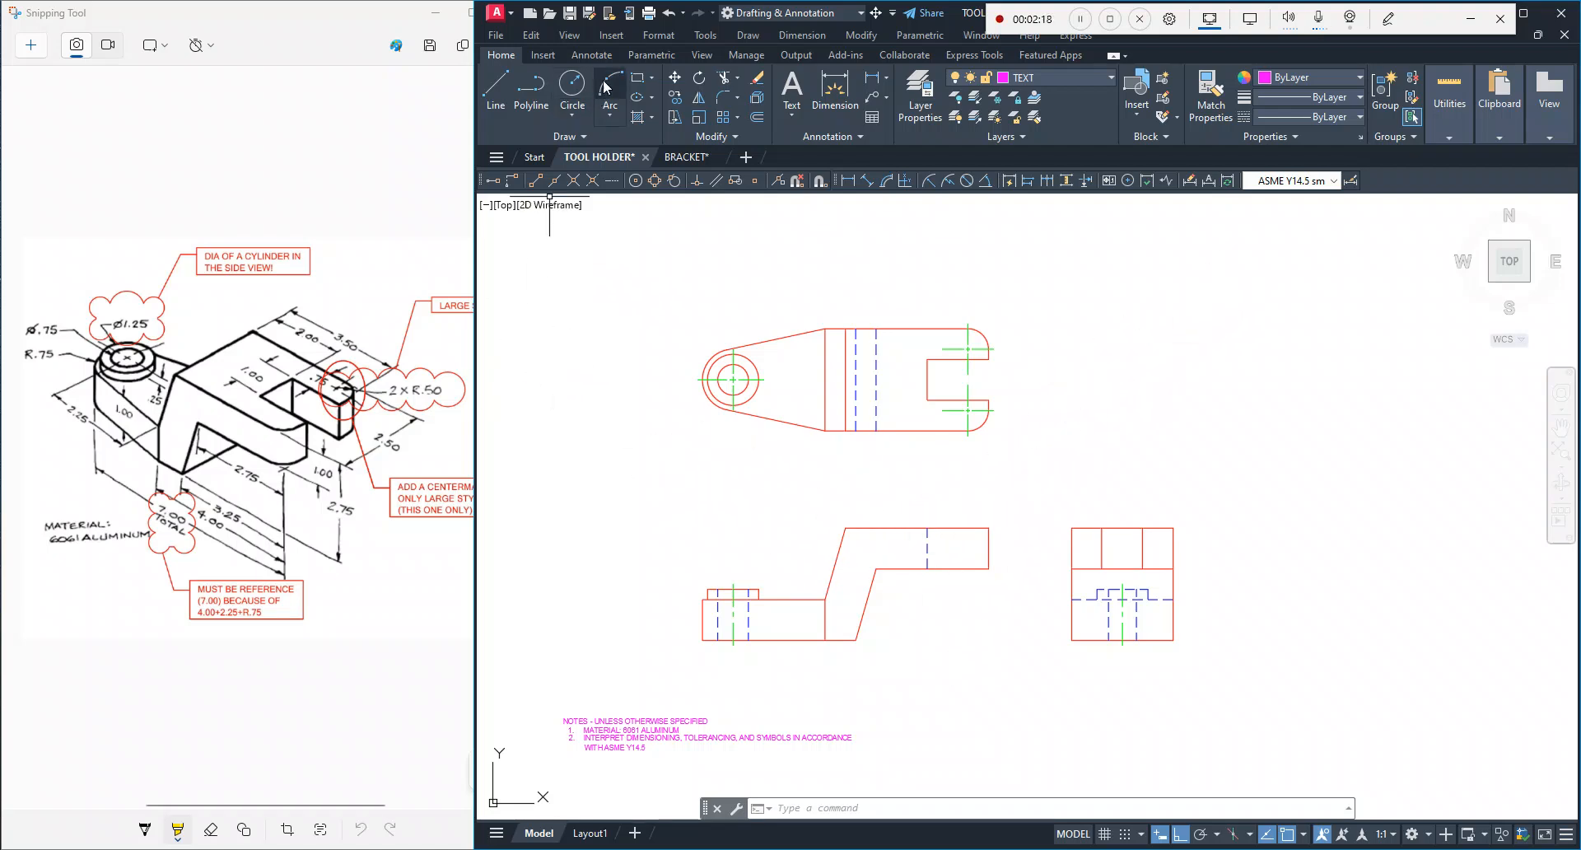
pyautogui.click(675, 77)
pyautogui.click(647, 271)
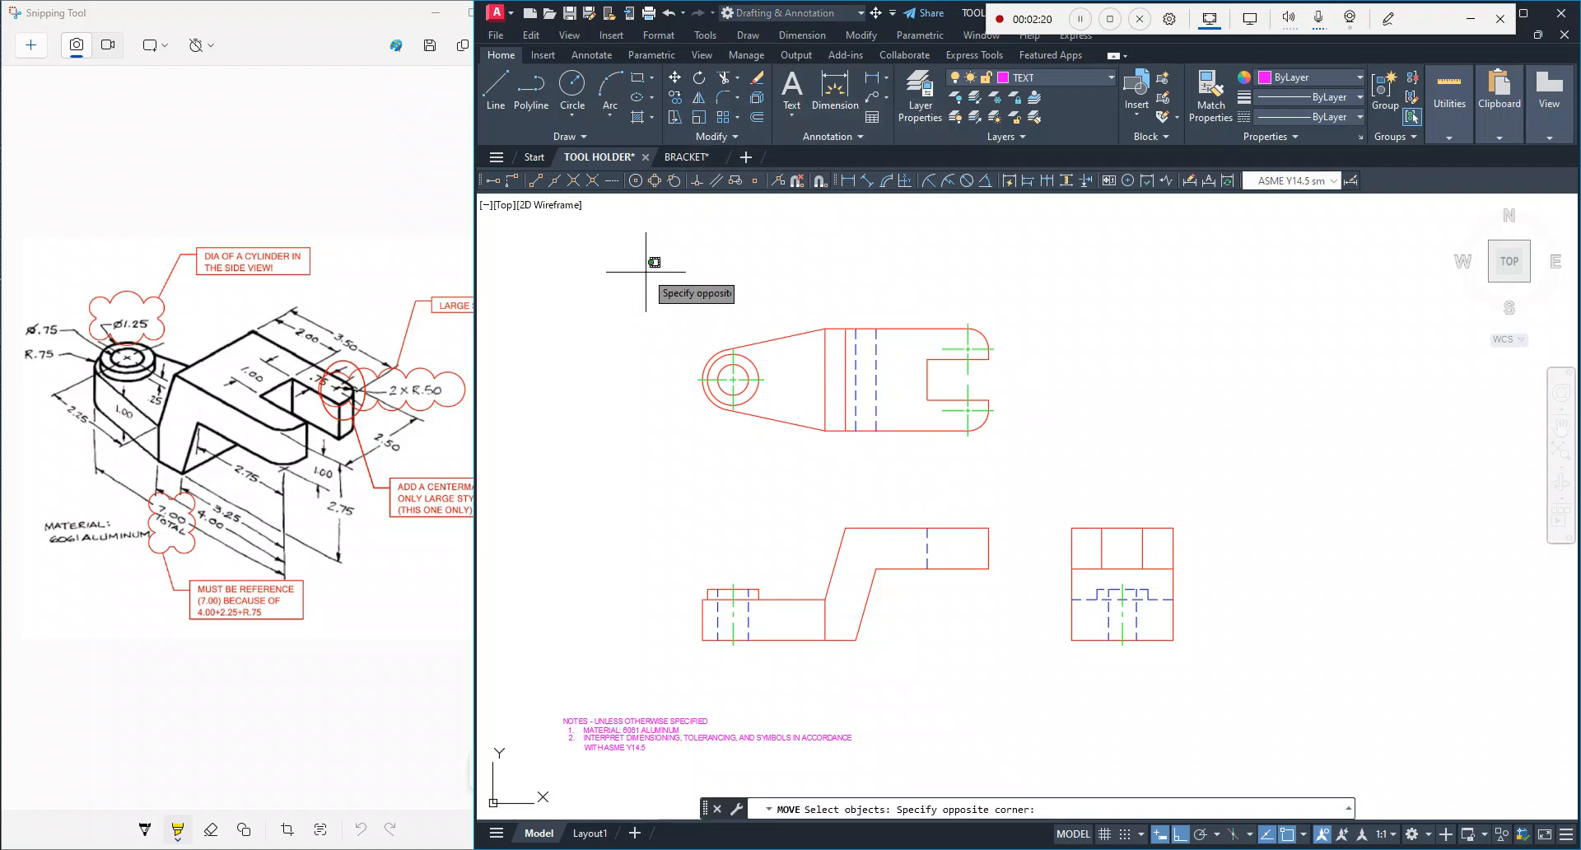
pyautogui.click(1032, 674)
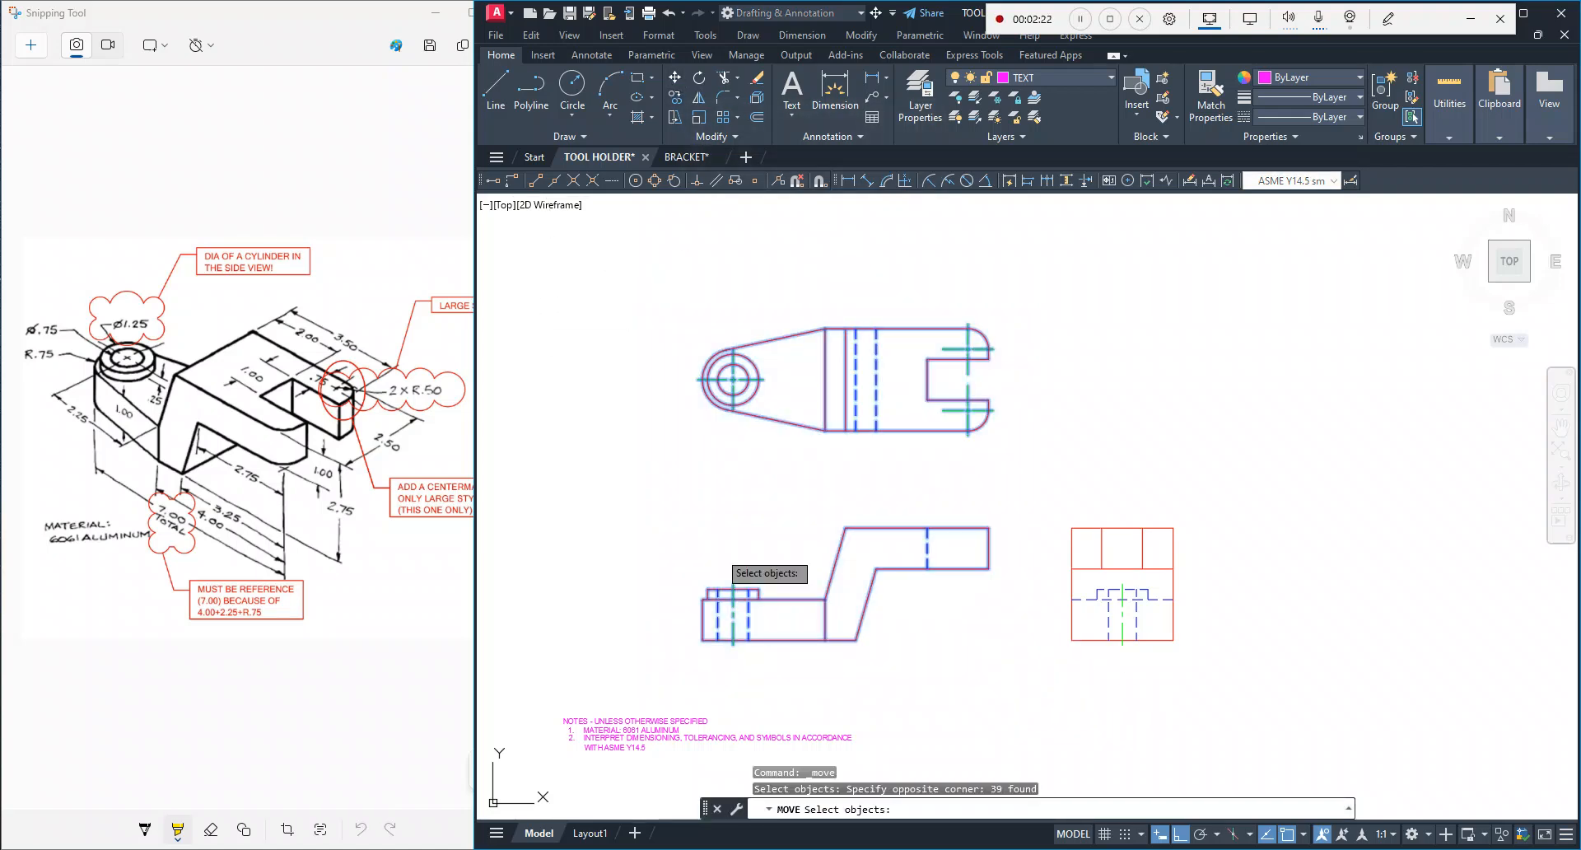
# Step: Move the top and front views together about 1.63 units horizontally away from the side view
pyautogui.click(674, 77)
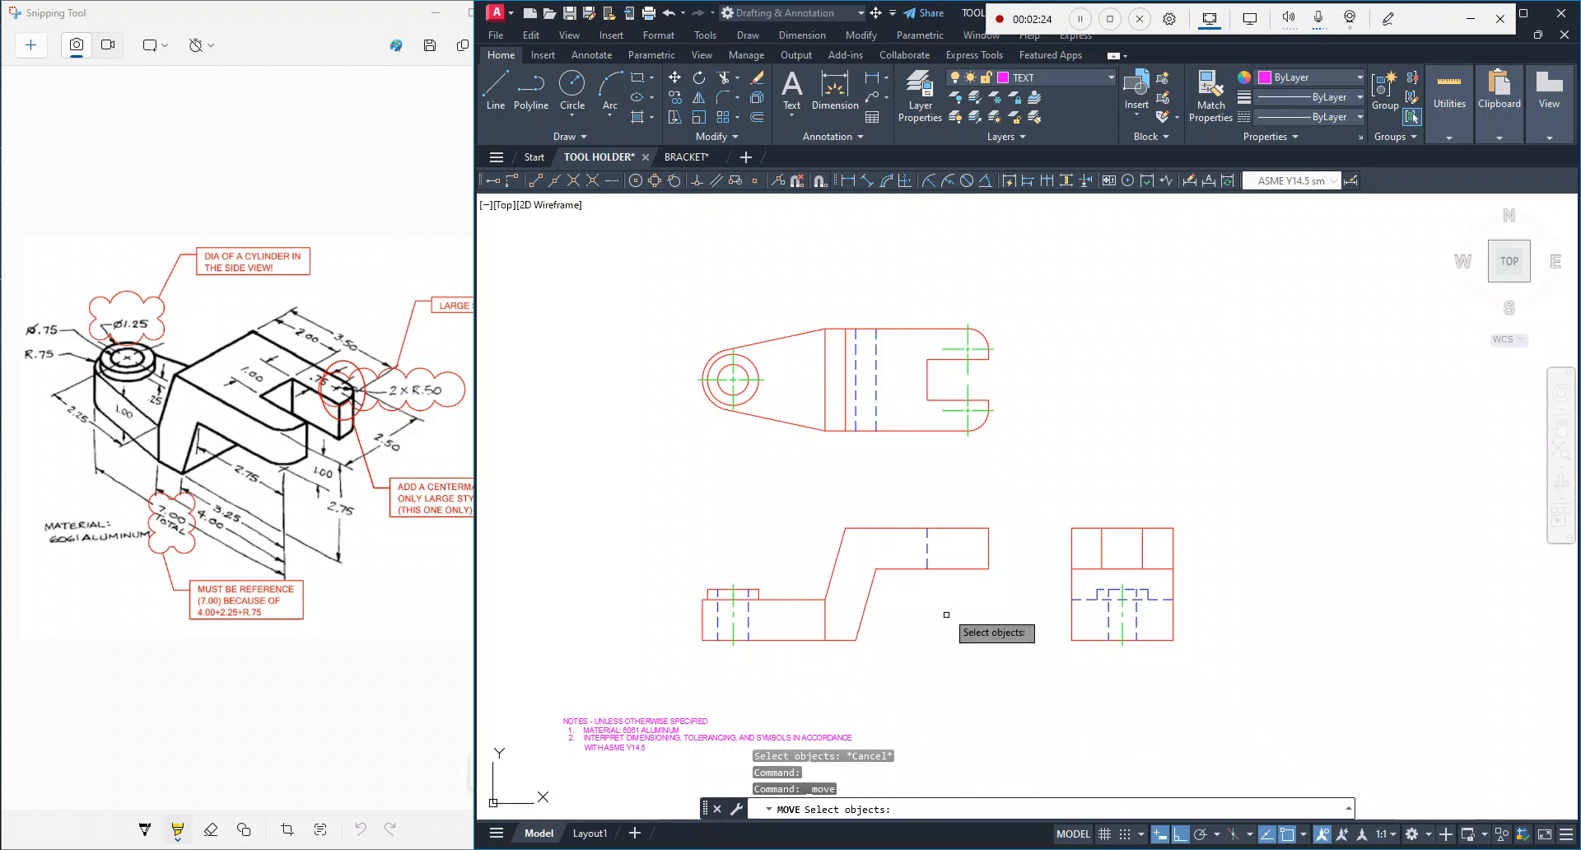
pyautogui.click(1026, 678)
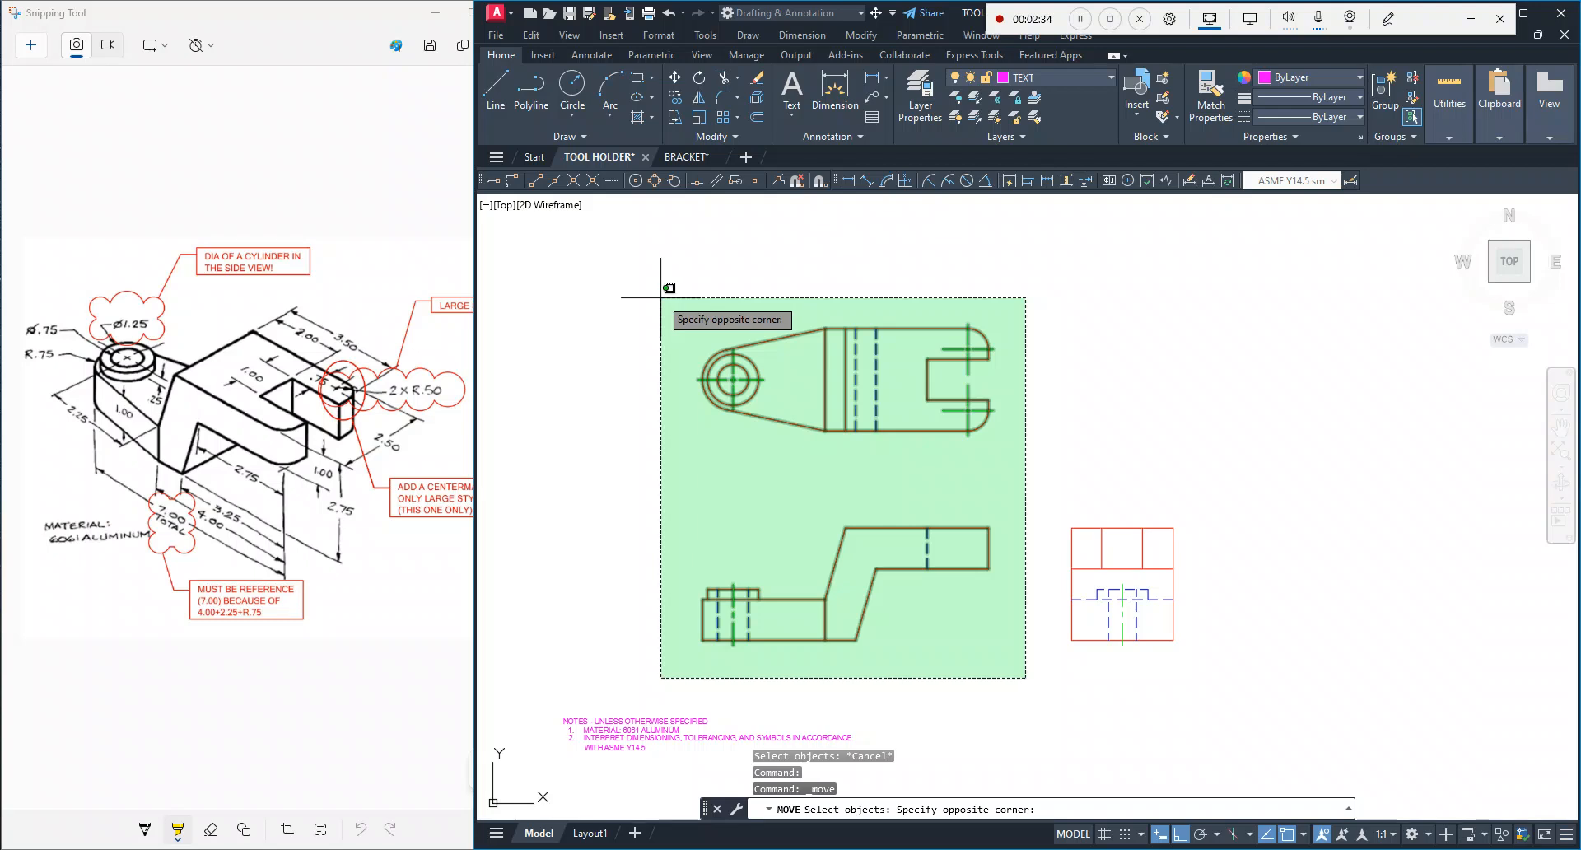
pyautogui.click(660, 298)
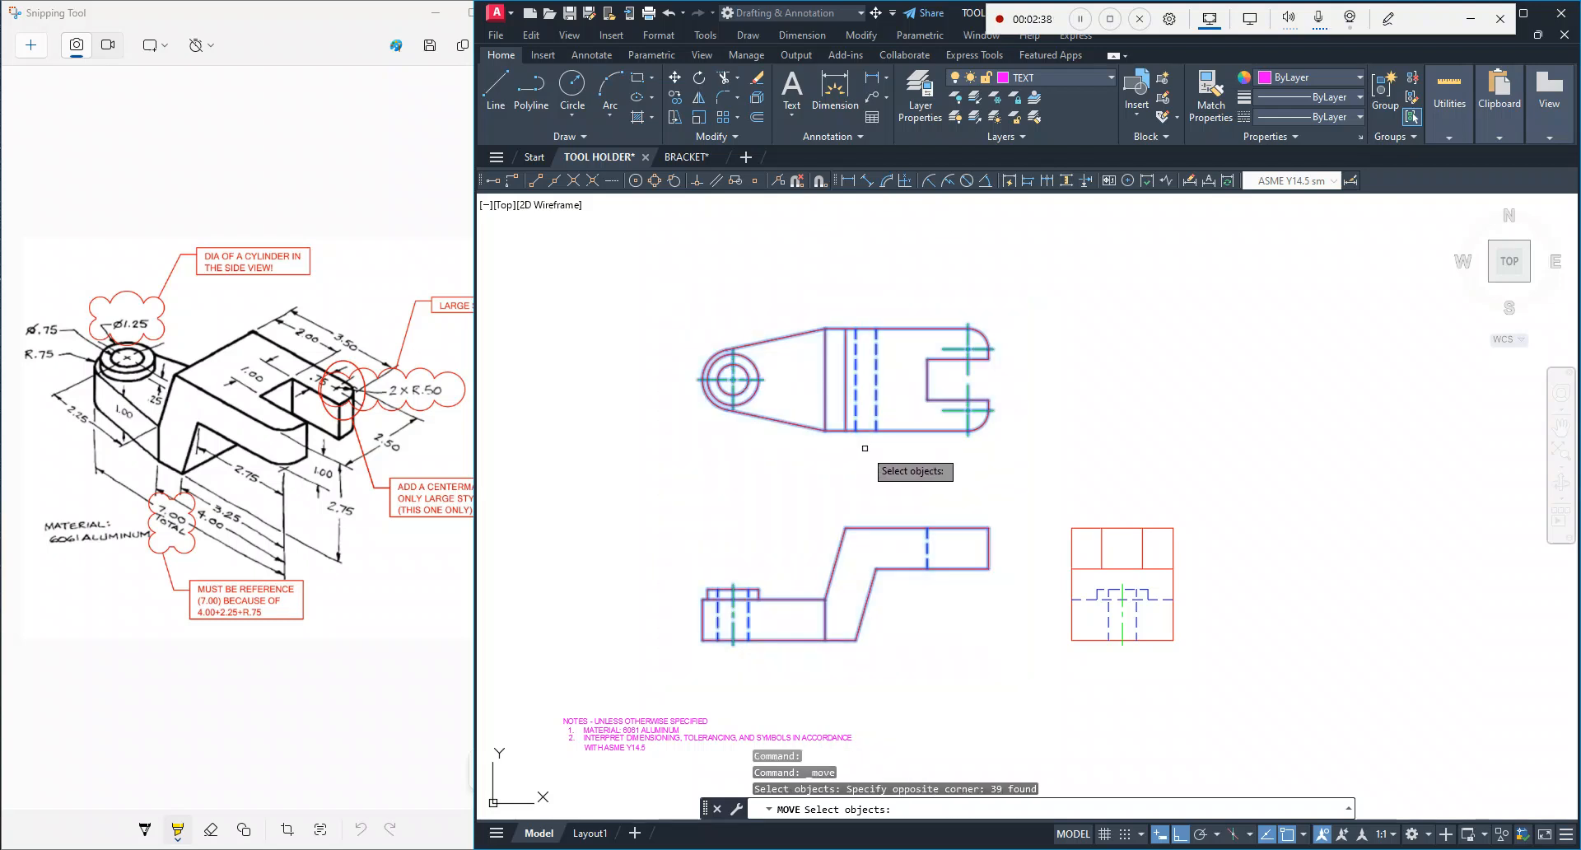
pyautogui.press('Return')
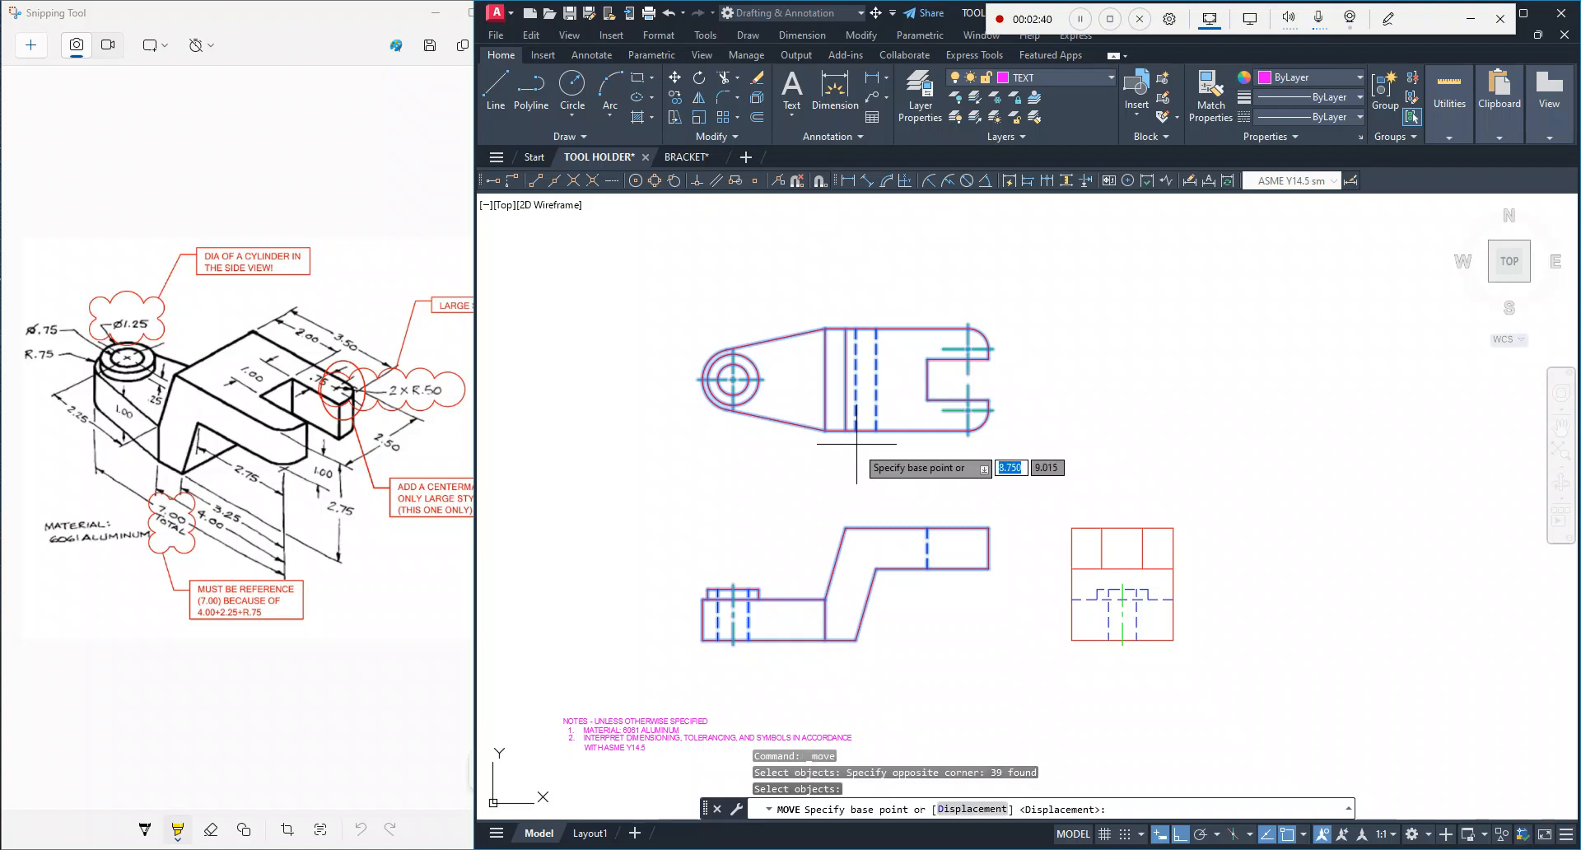
pyautogui.click(825, 430)
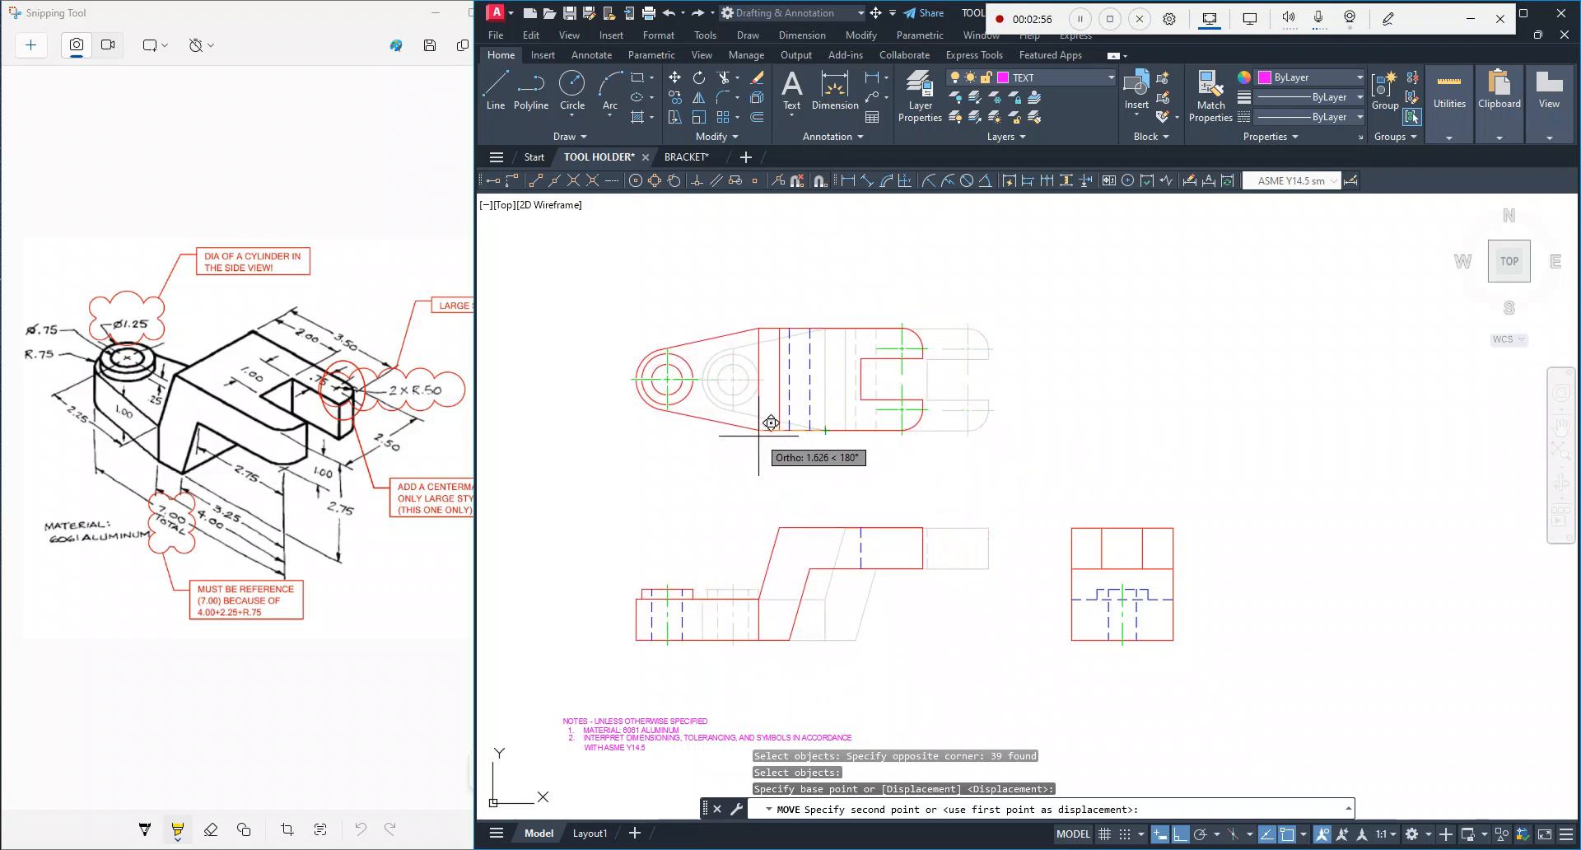
pyautogui.click(758, 435)
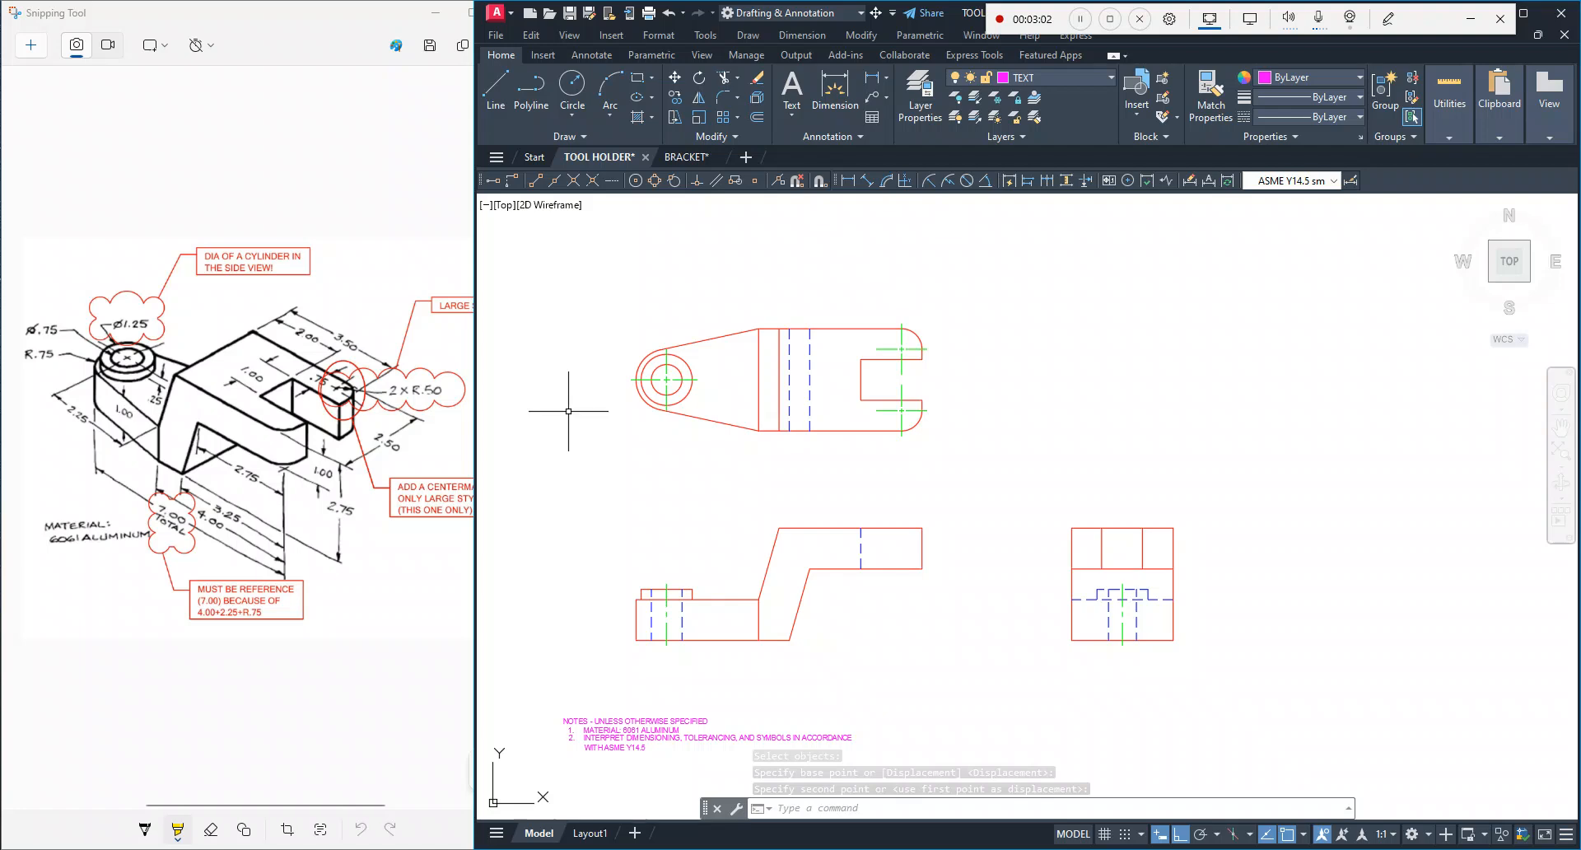
# Step: Move the top view about 1.2 units straight up from the front view and check the spacing on Layout1
pyautogui.click(996, 448)
pyautogui.click(572, 299)
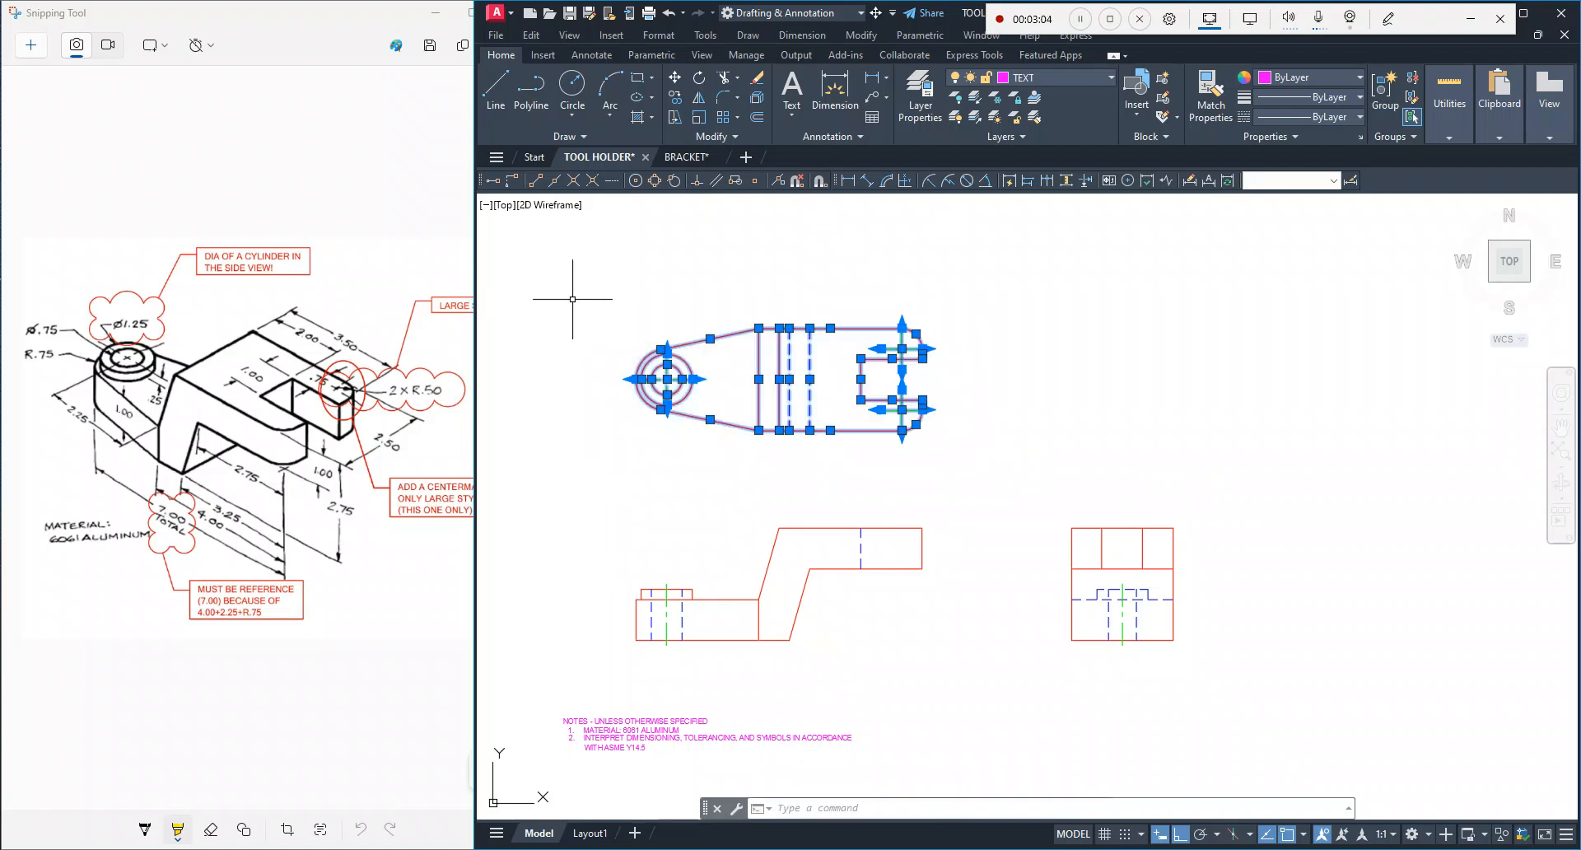
pyautogui.click(674, 77)
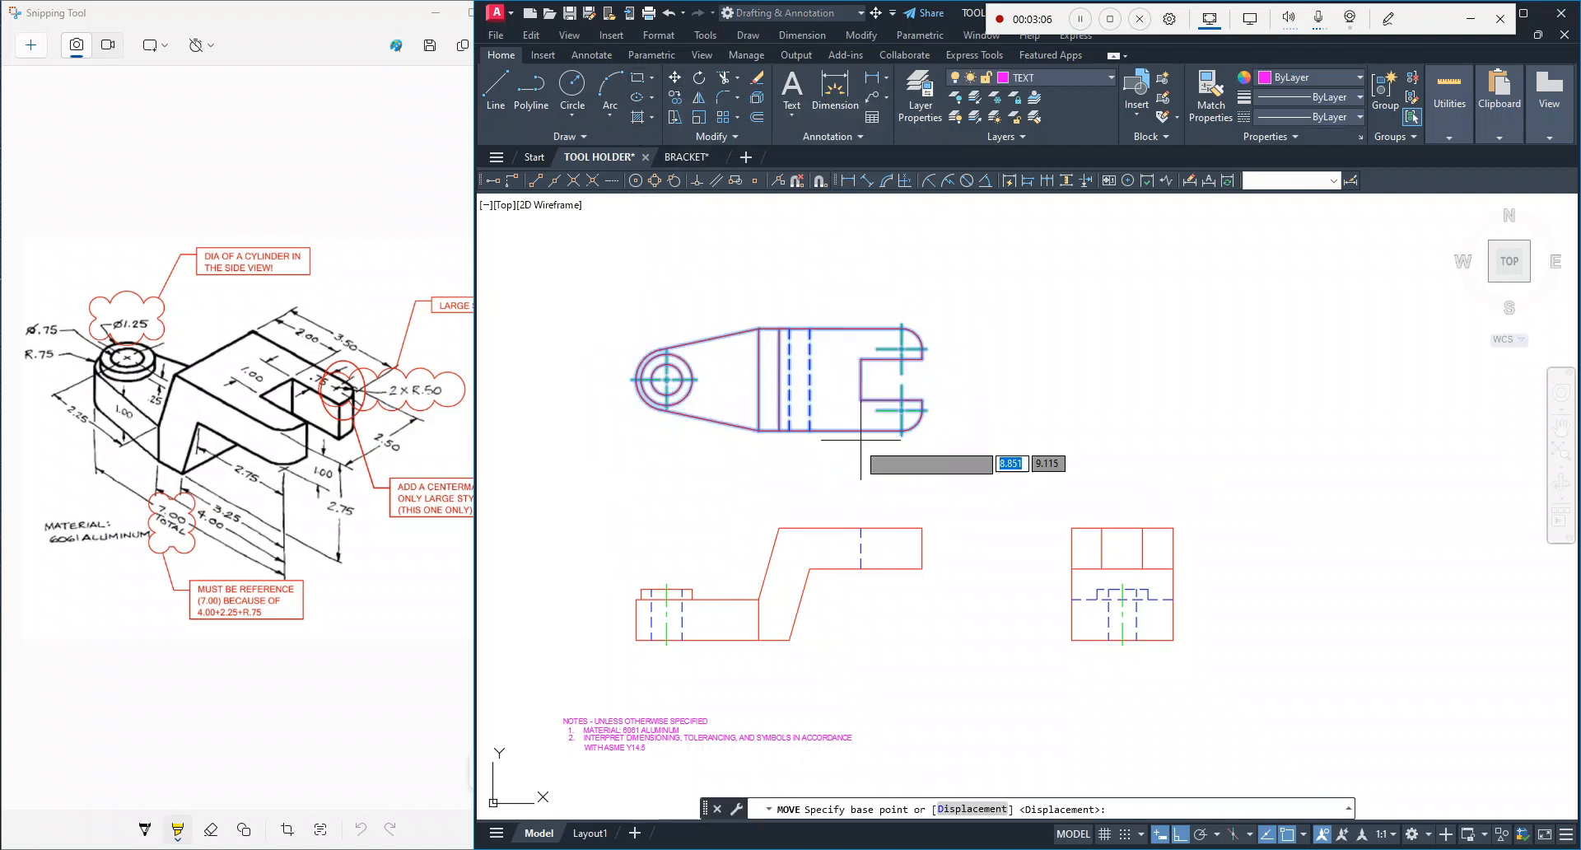
pyautogui.click(810, 328)
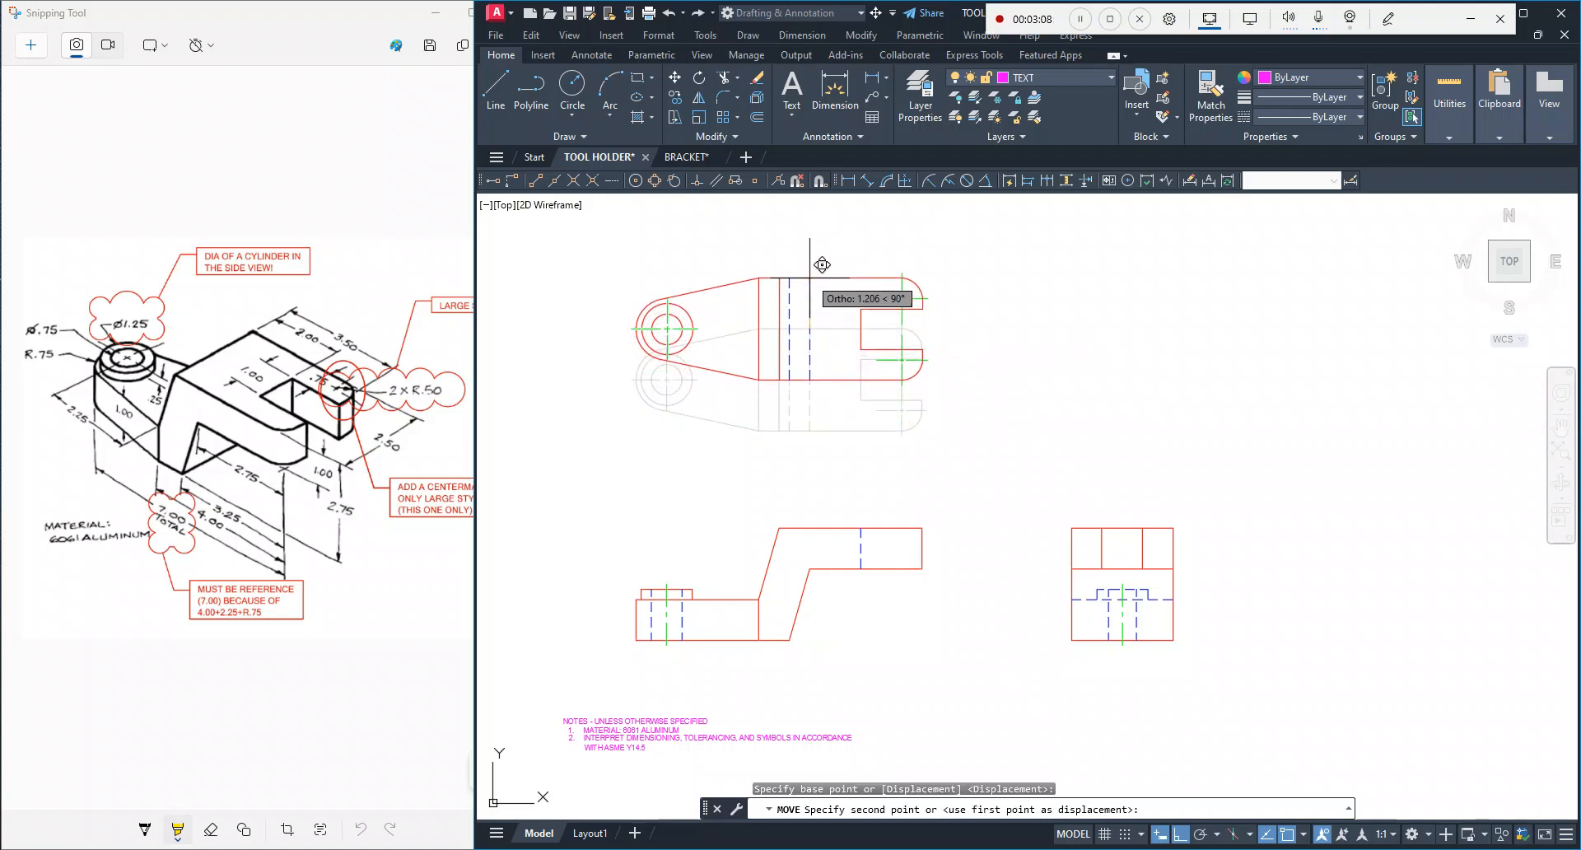
pyautogui.click(820, 277)
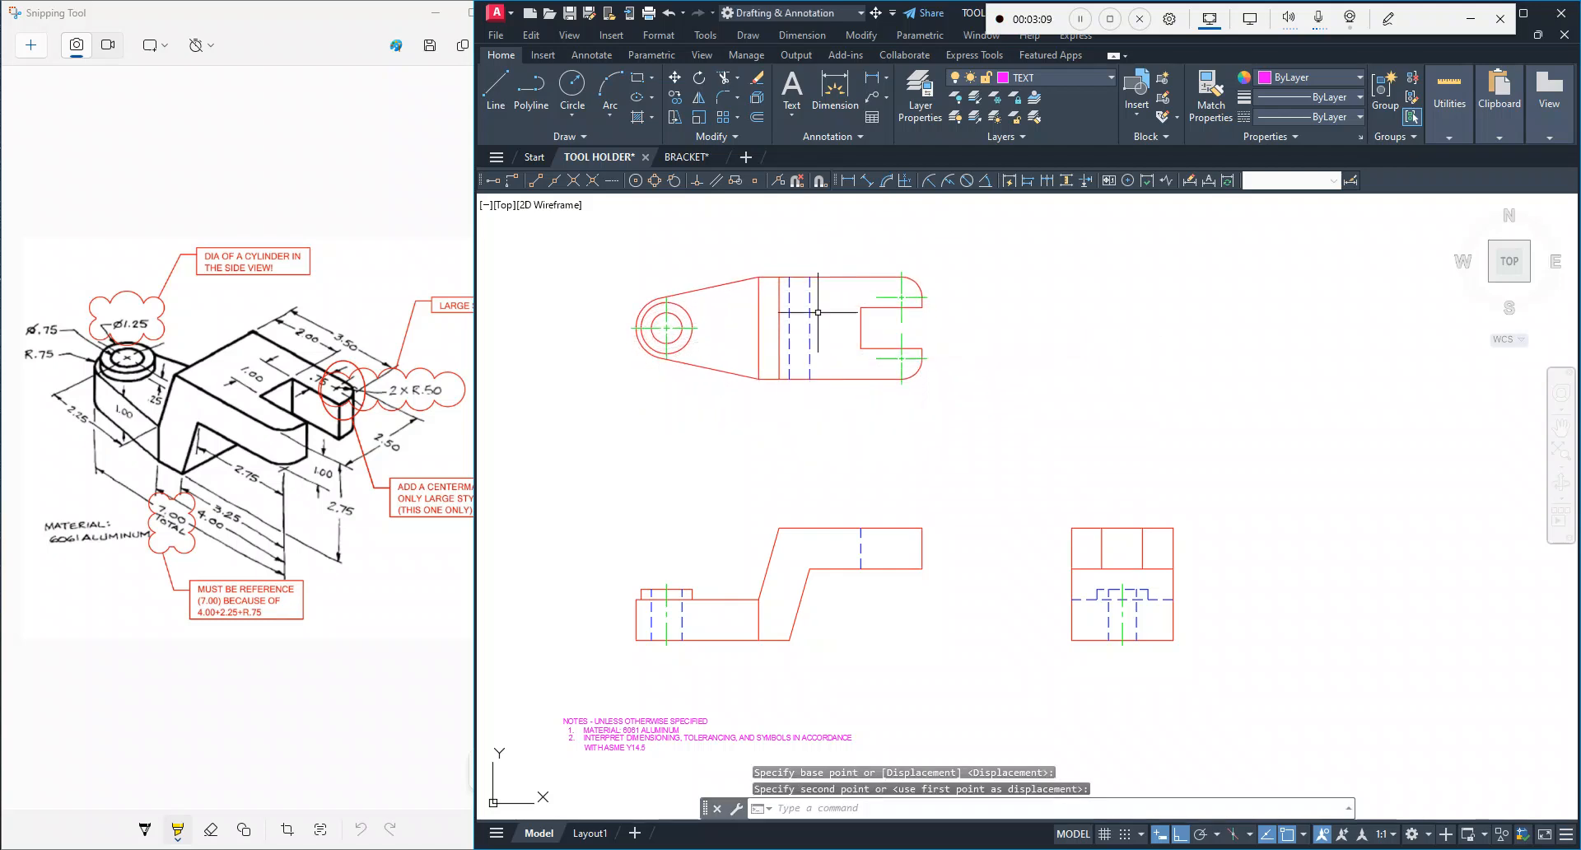
pyautogui.click(591, 833)
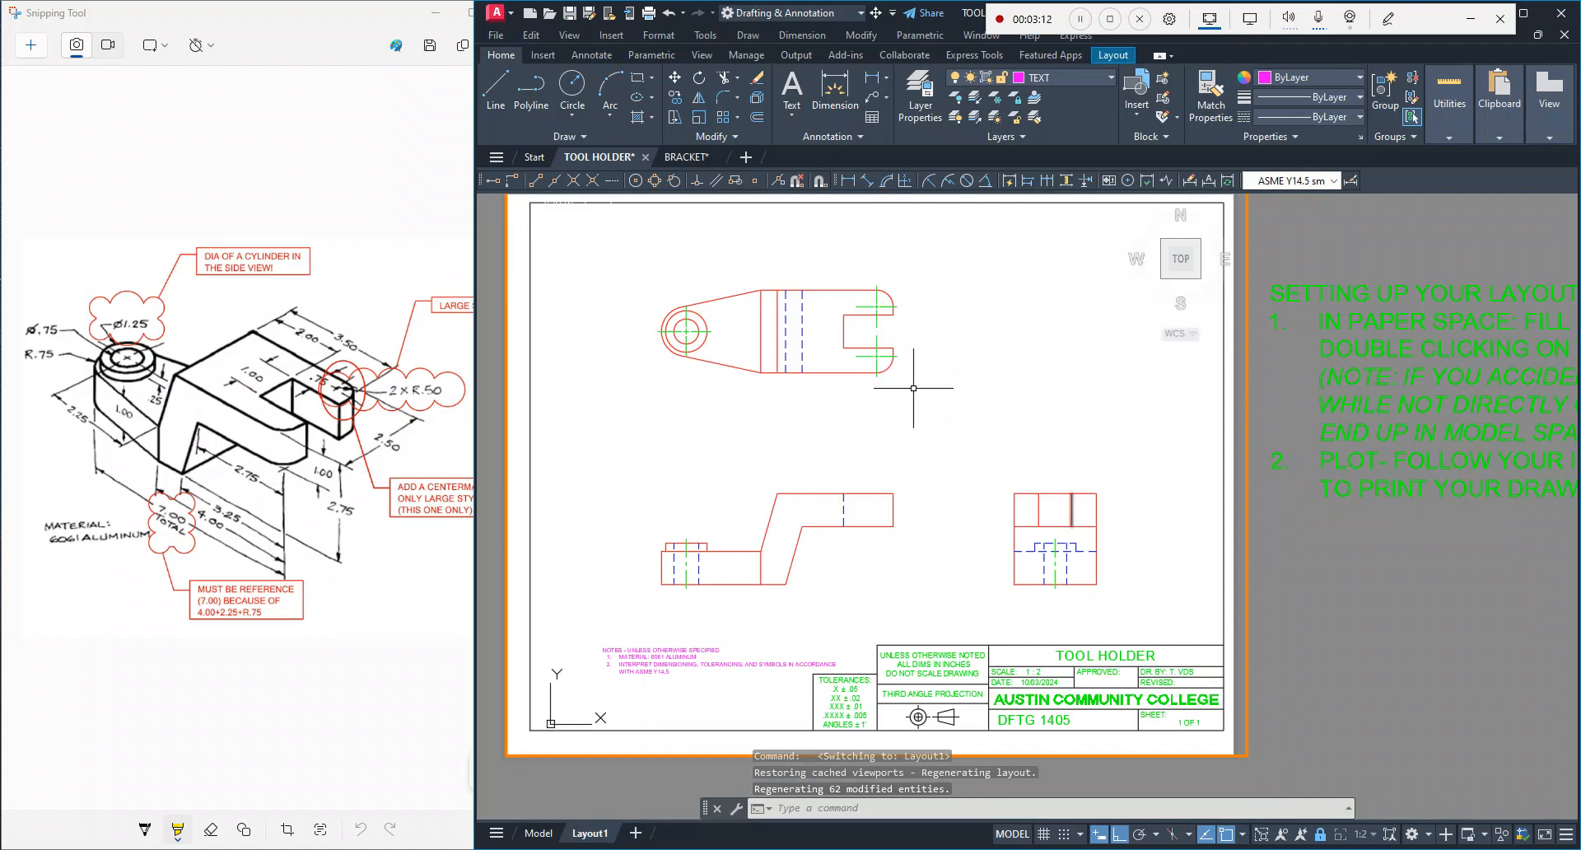
pyautogui.click(540, 833)
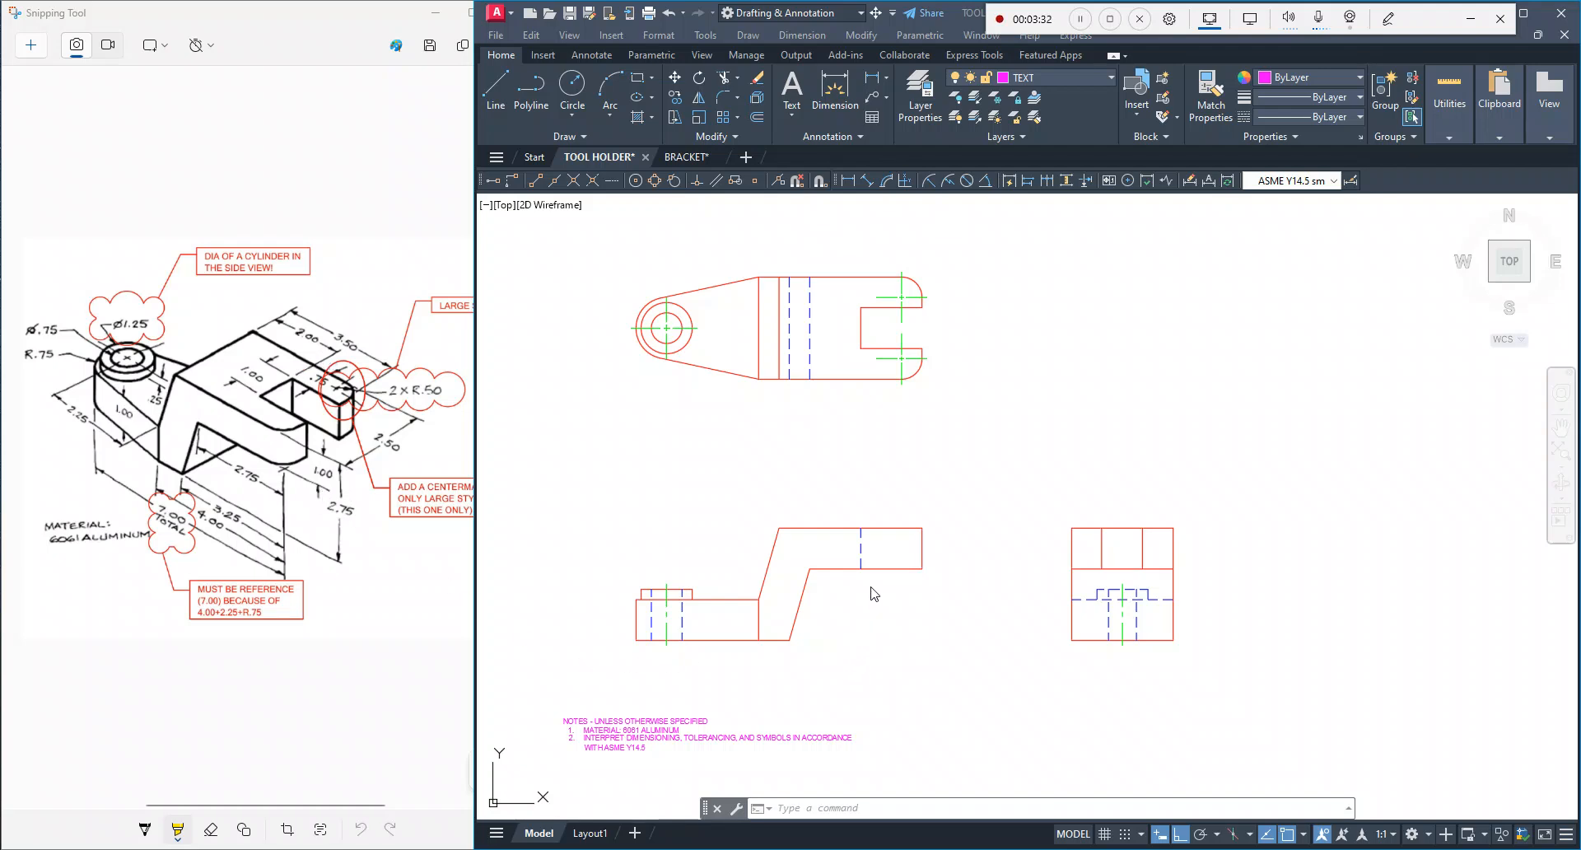
# Step: Save the BRACKET drawing and the TOOL HOLDER drawing
pyautogui.scroll(2, 871, 588)
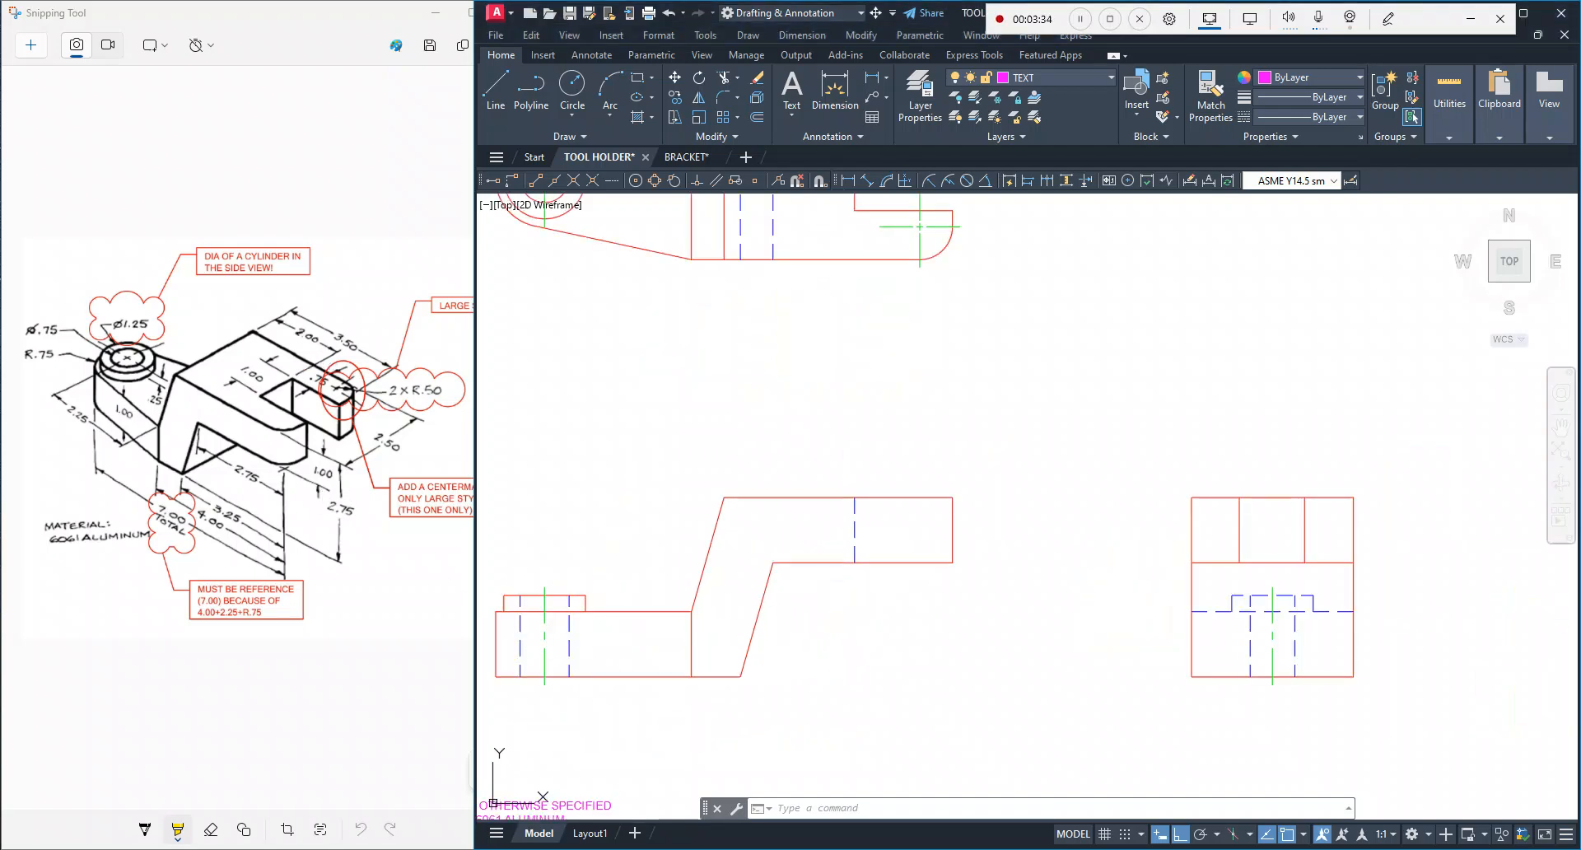
pyautogui.moveTo(777, 625)
pyautogui.mouseDown(button='middle')
pyautogui.moveTo(846, 606)
pyautogui.moveTo(890, 620)
pyautogui.mouseUp(button='middle')
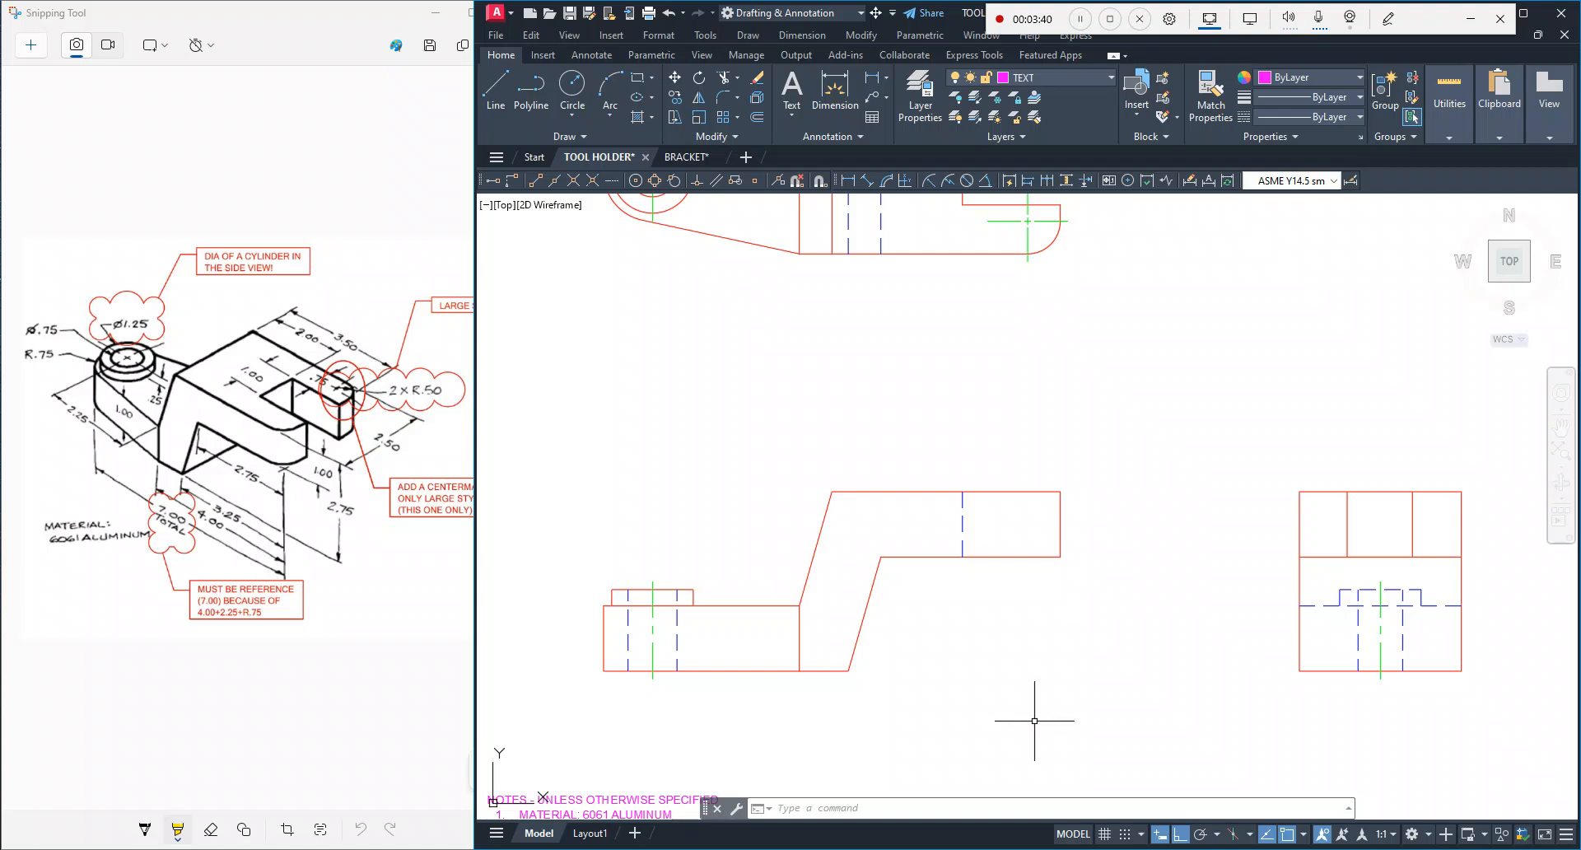
pyautogui.click(691, 157)
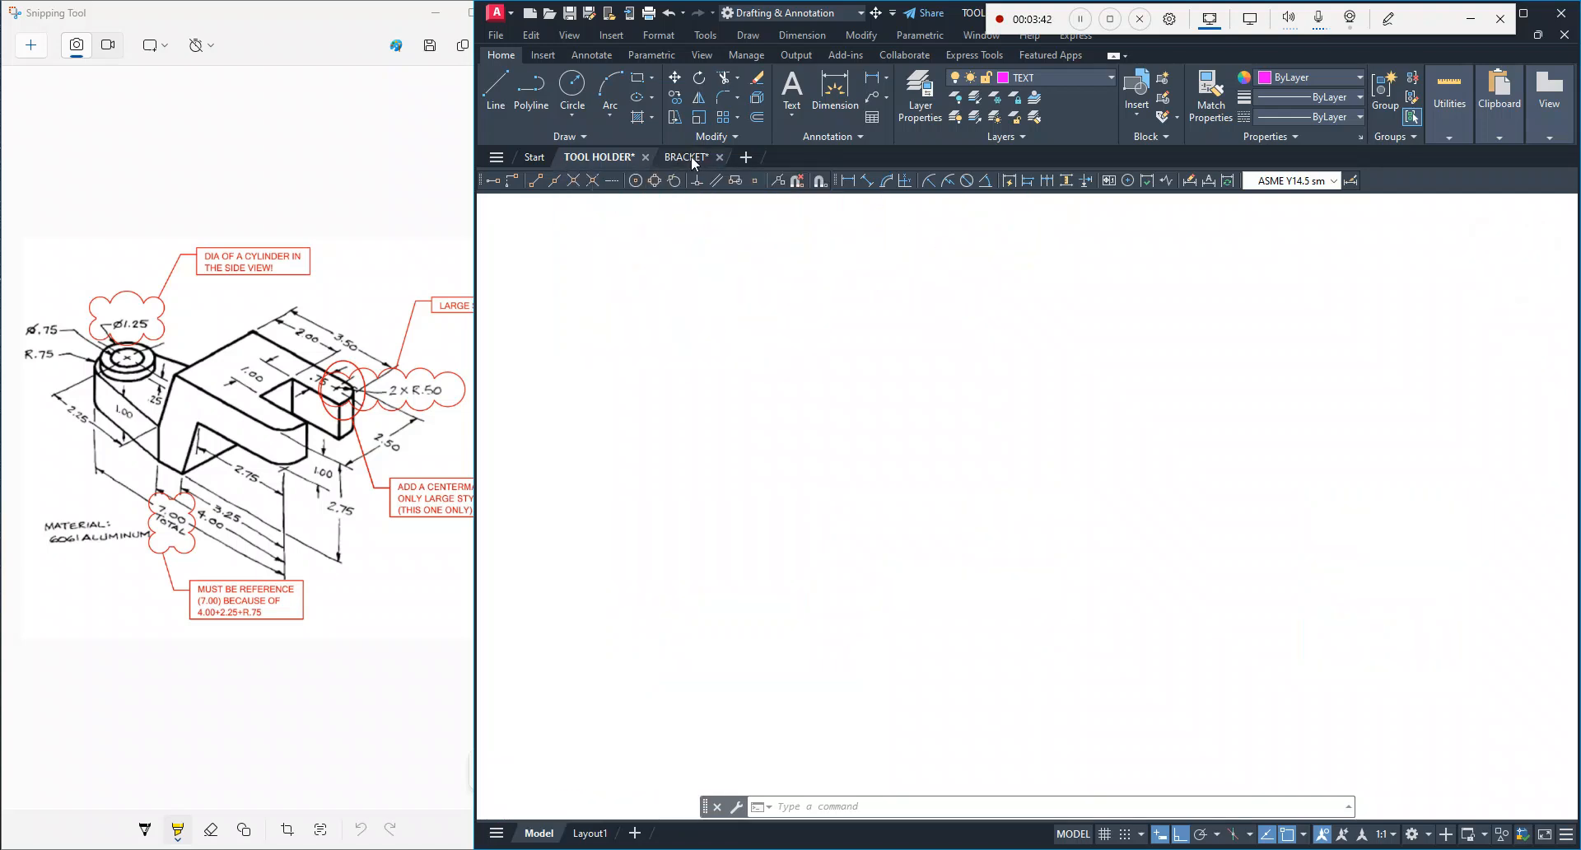
pyautogui.click(569, 12)
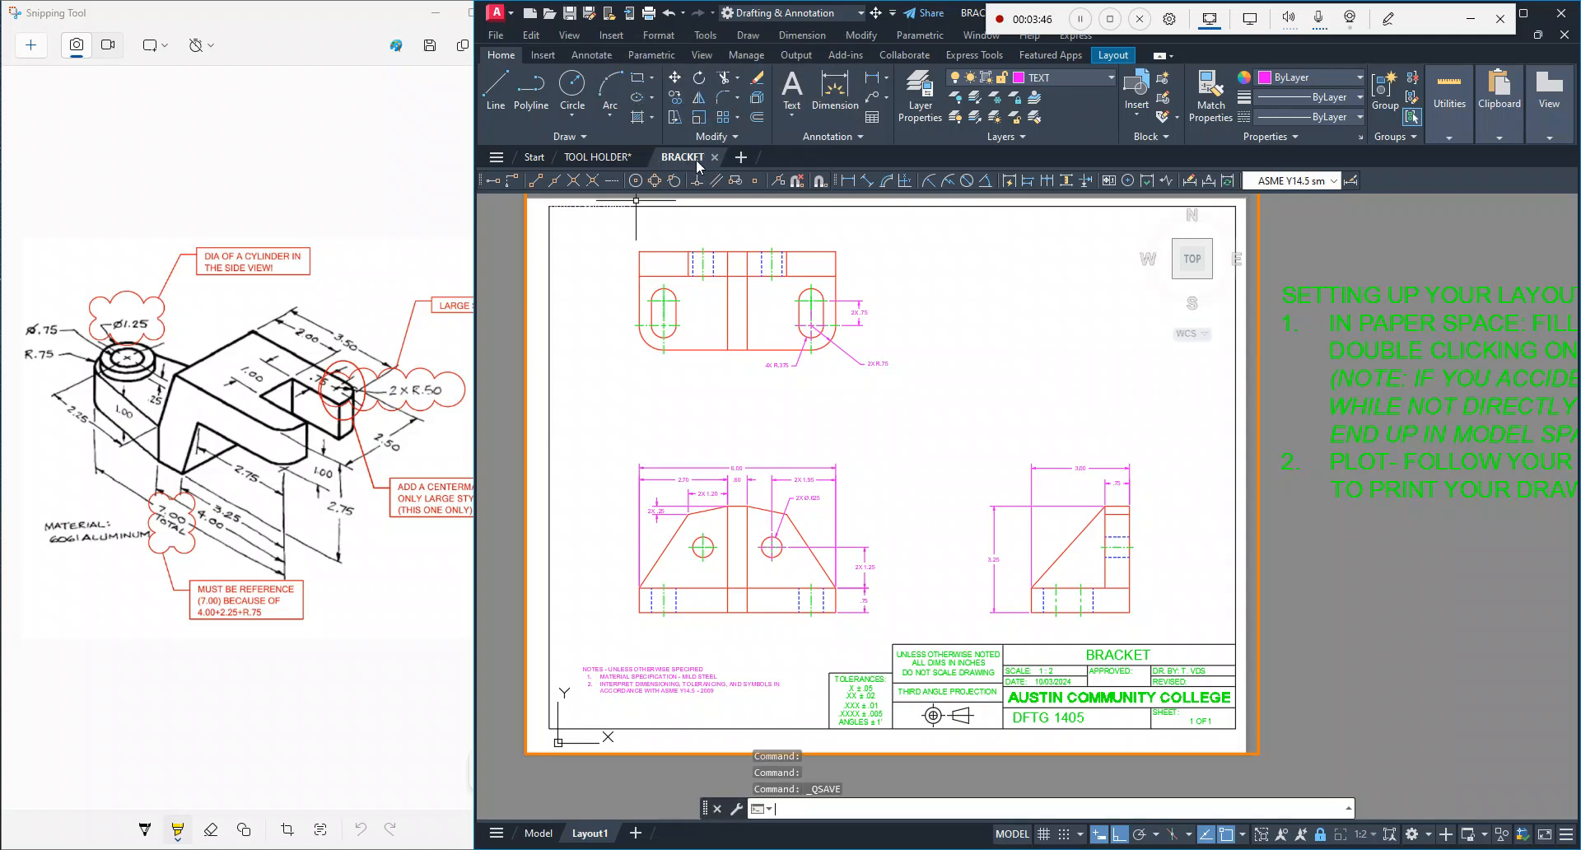
pyautogui.click(607, 158)
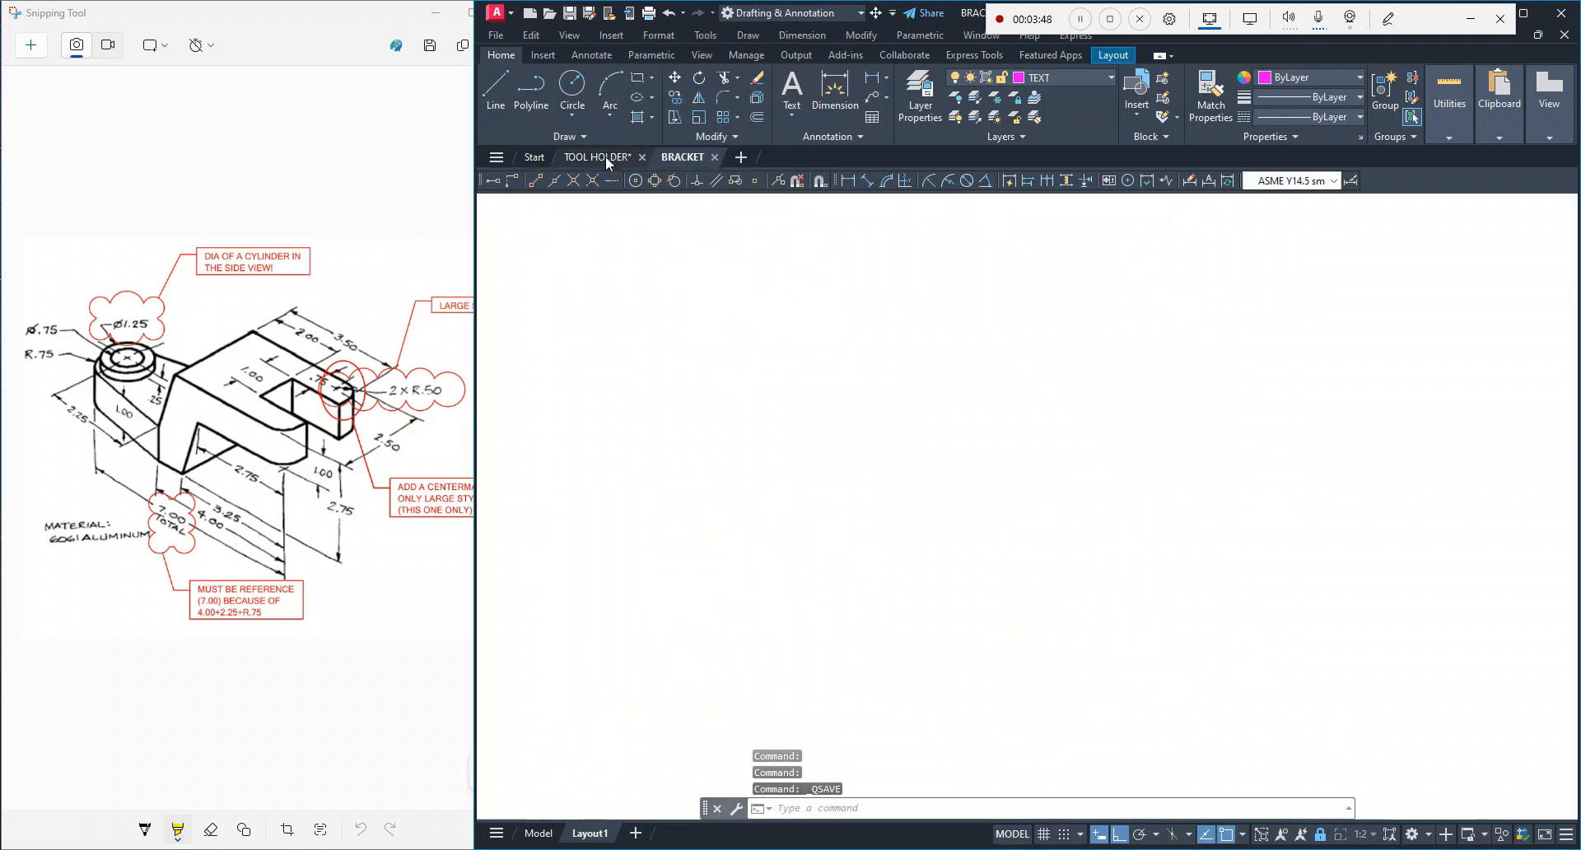
pyautogui.click(570, 13)
# Step: Look over the dimensioned layout of the BRACKET drawing and return to TOOL HOLDER
pyautogui.moveTo(696, 156)
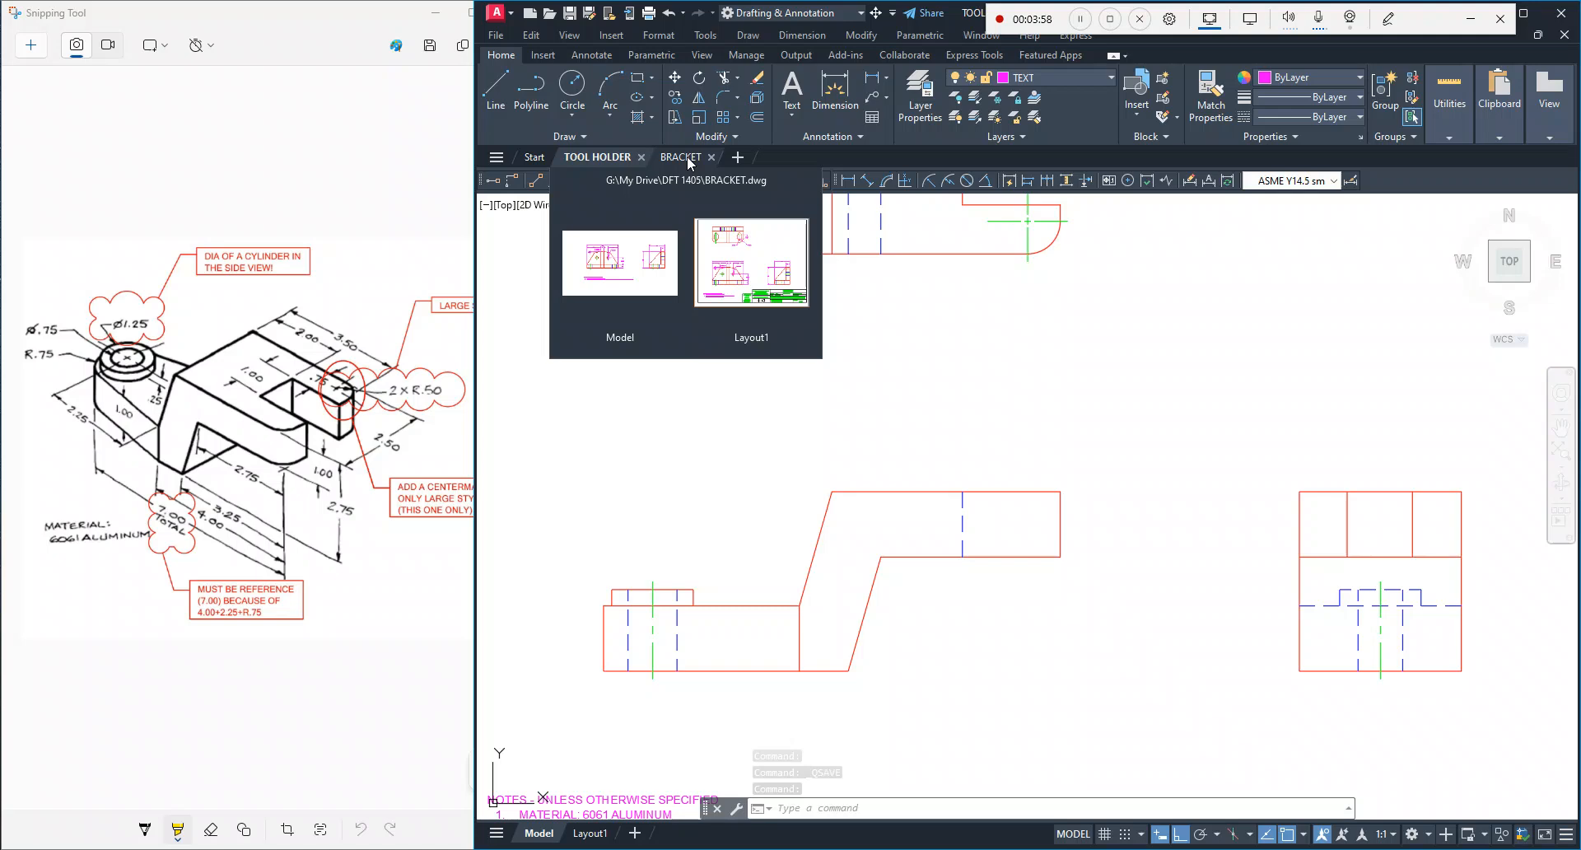
pyautogui.click(685, 157)
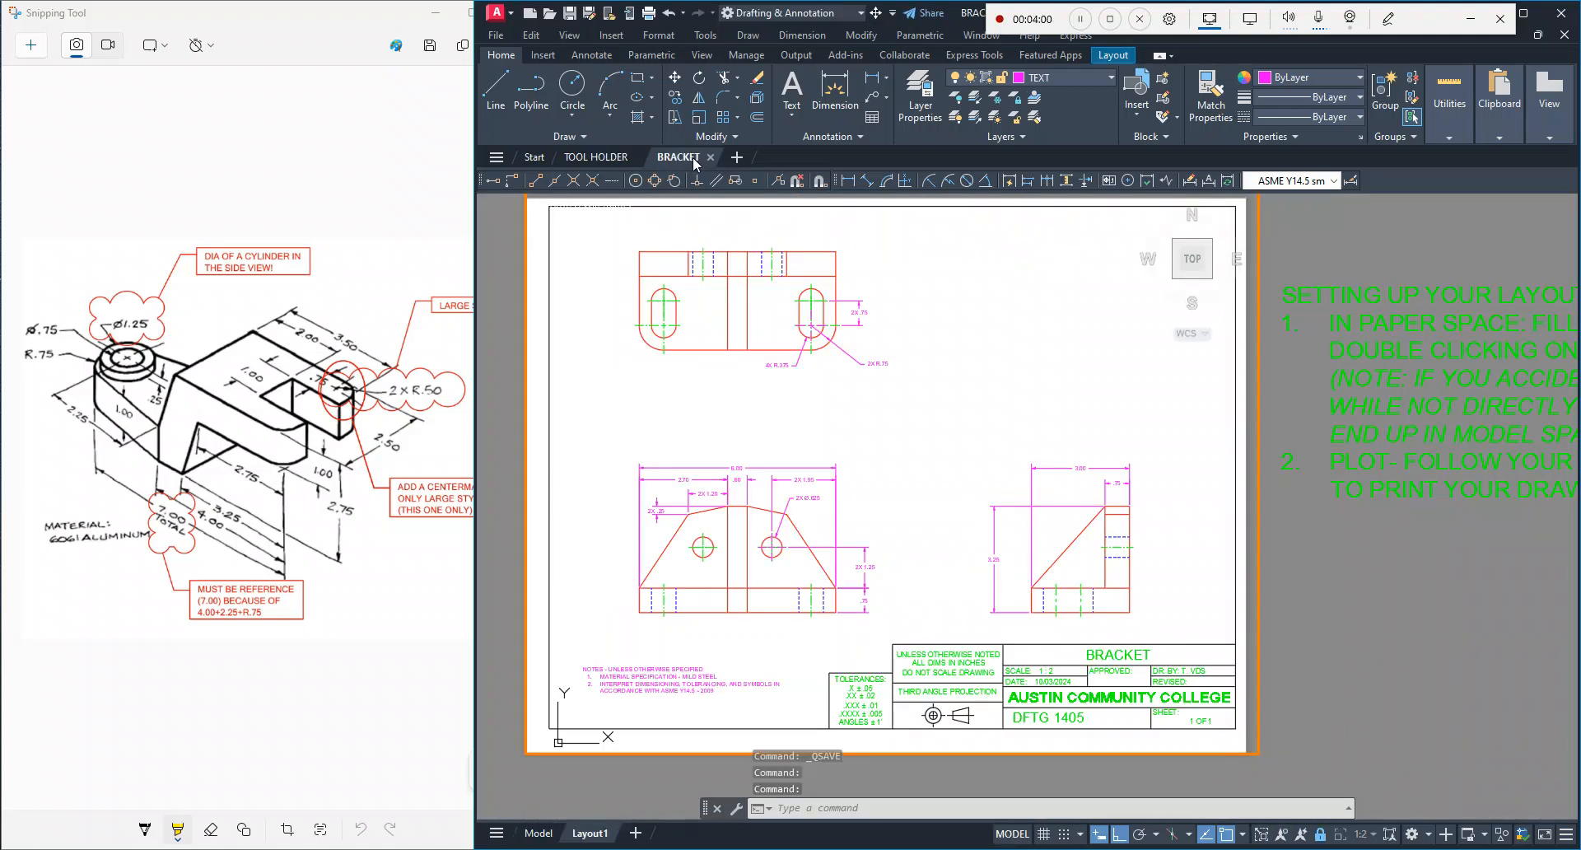
pyautogui.click(601, 156)
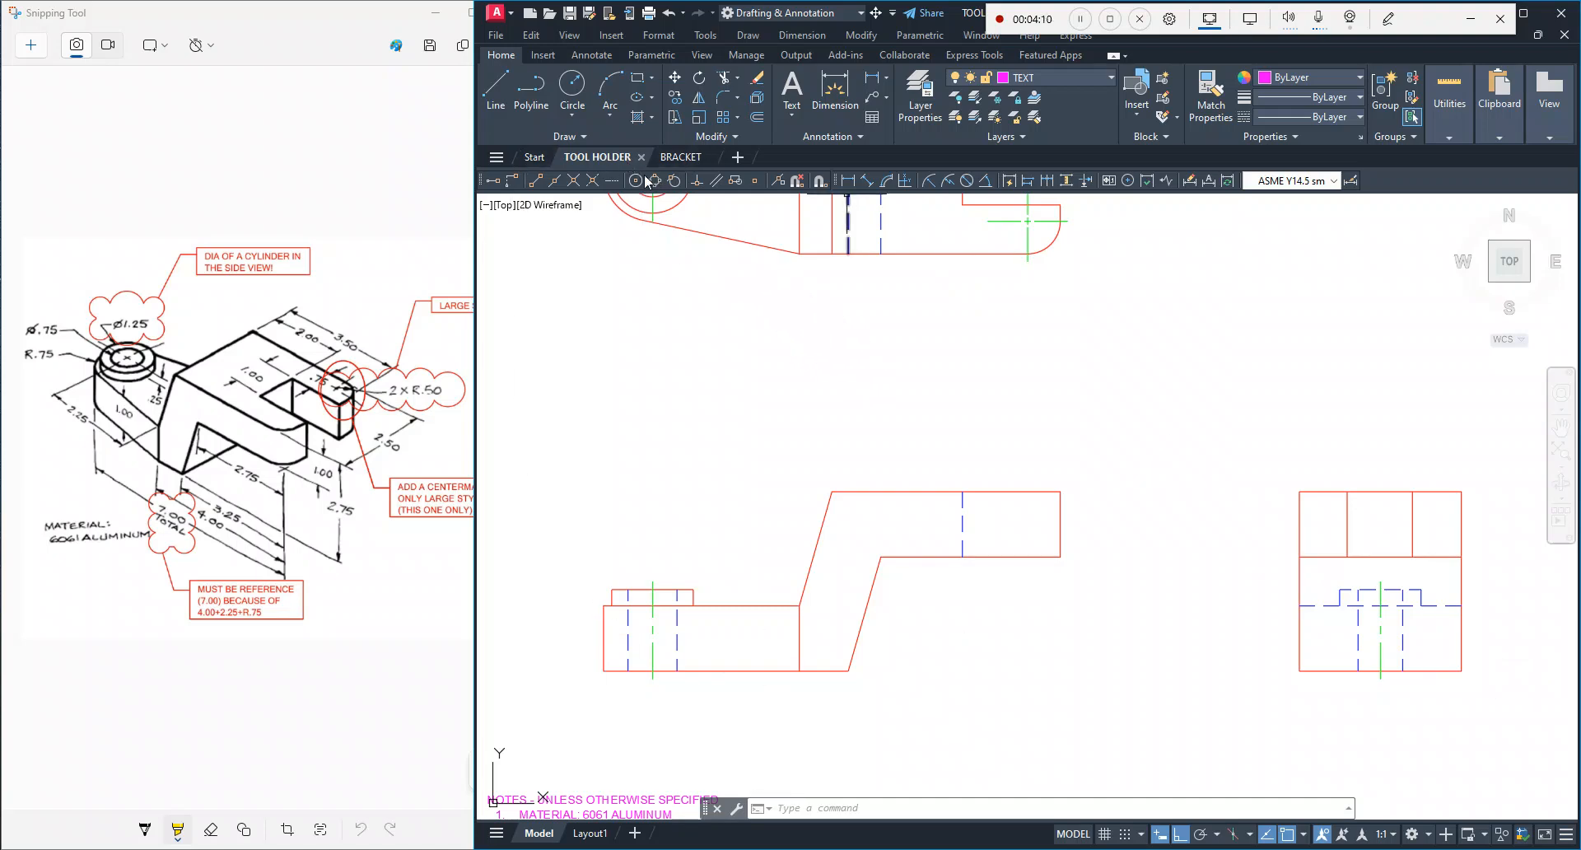
pyautogui.click(608, 158)
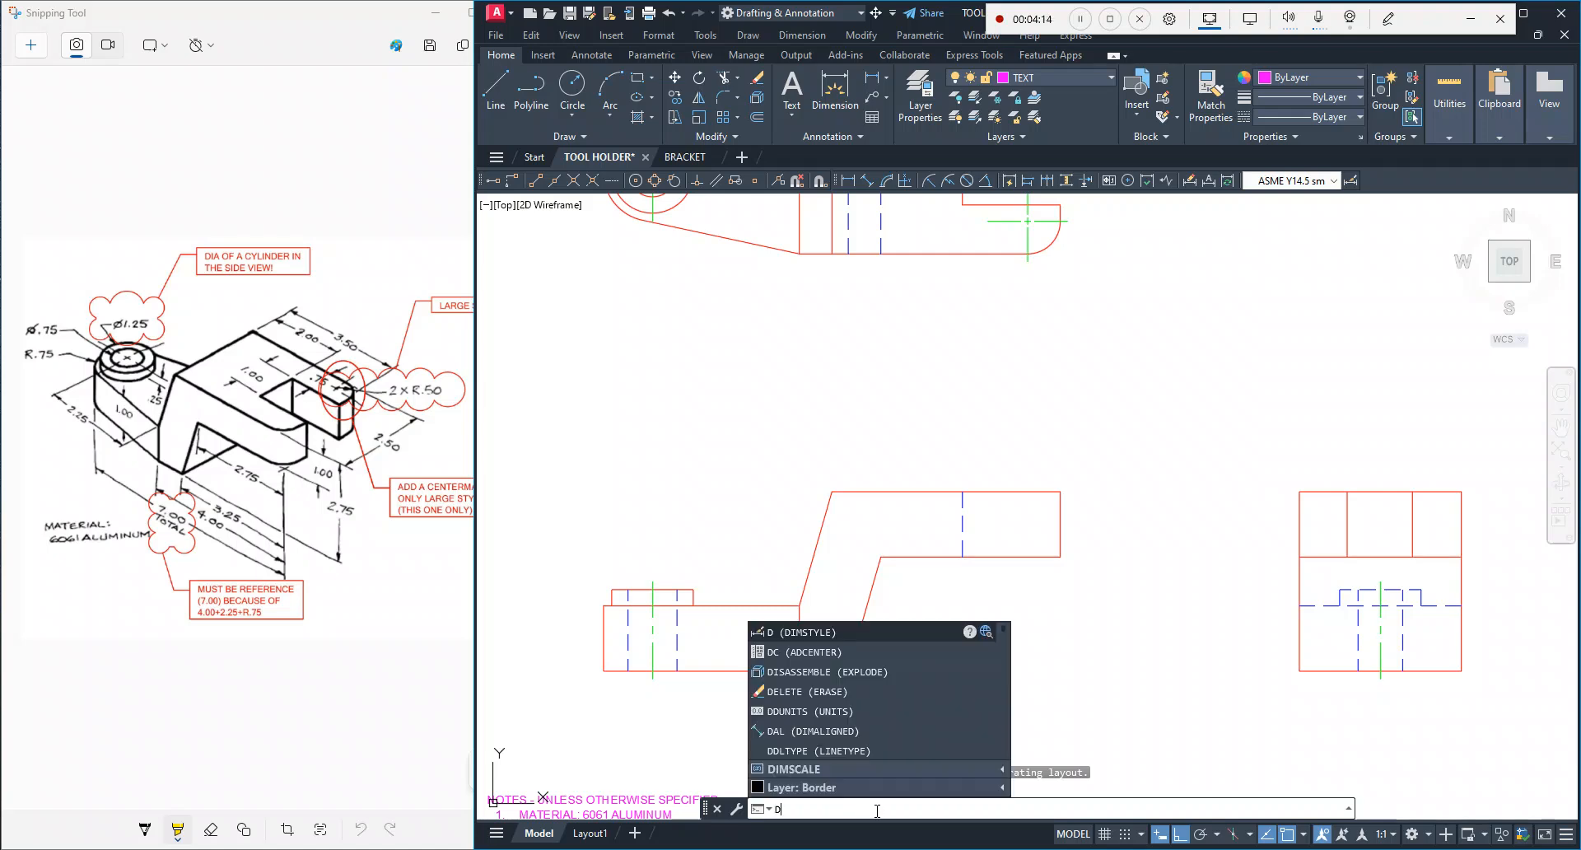
# Step: Try to copy the ASME Y14.5 largeR dimension style from BRACKET.dwg into TOOL HOLDER with DesignCenter, and close DesignCenter
pyautogui.write('C')
pyautogui.press('Return')
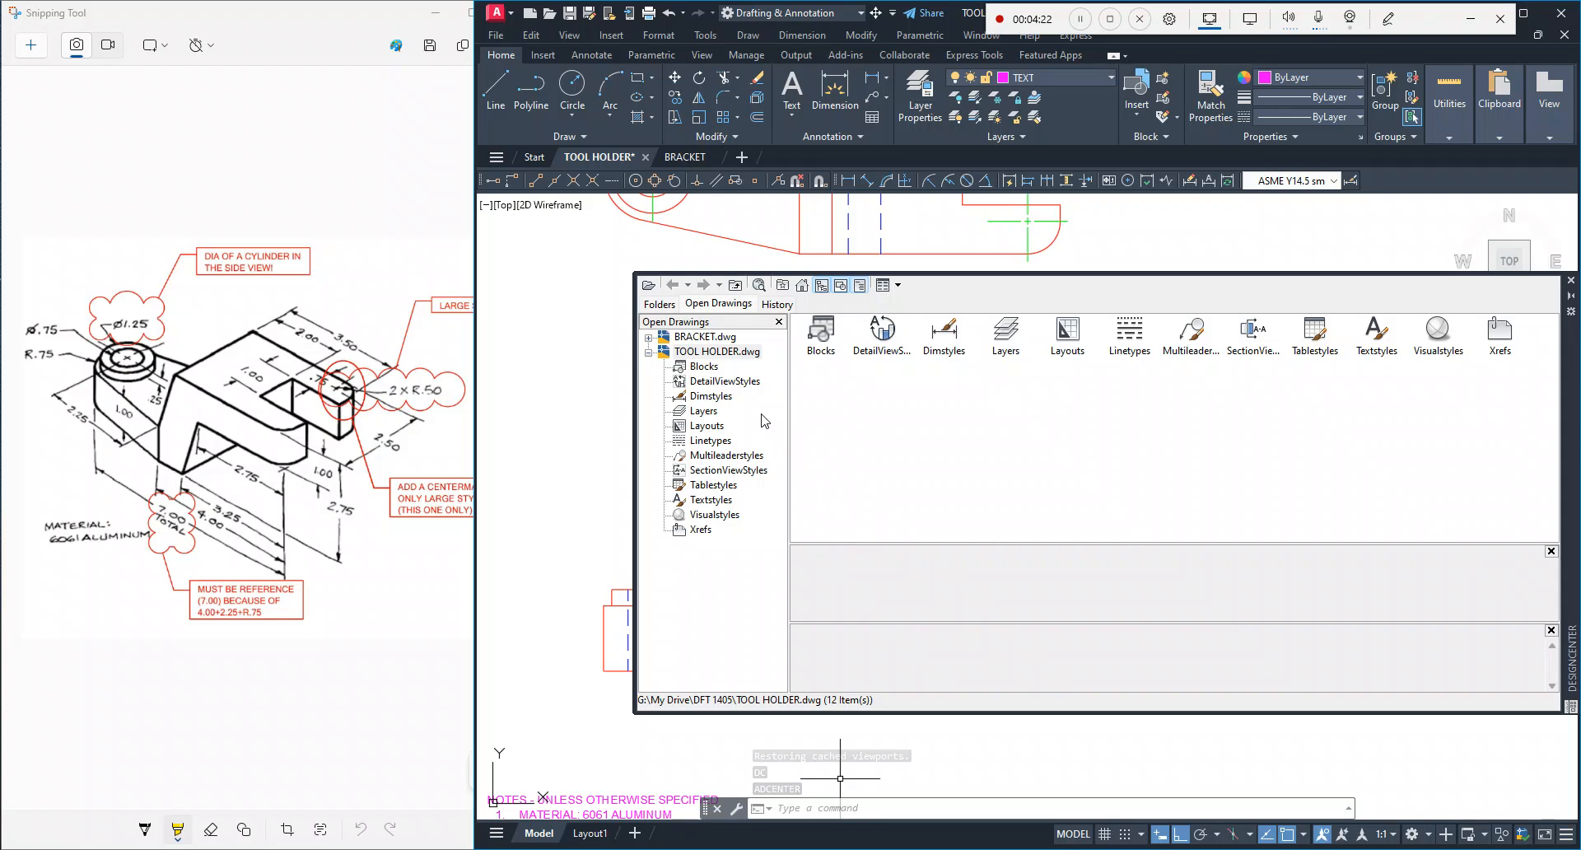
pyautogui.click(692, 338)
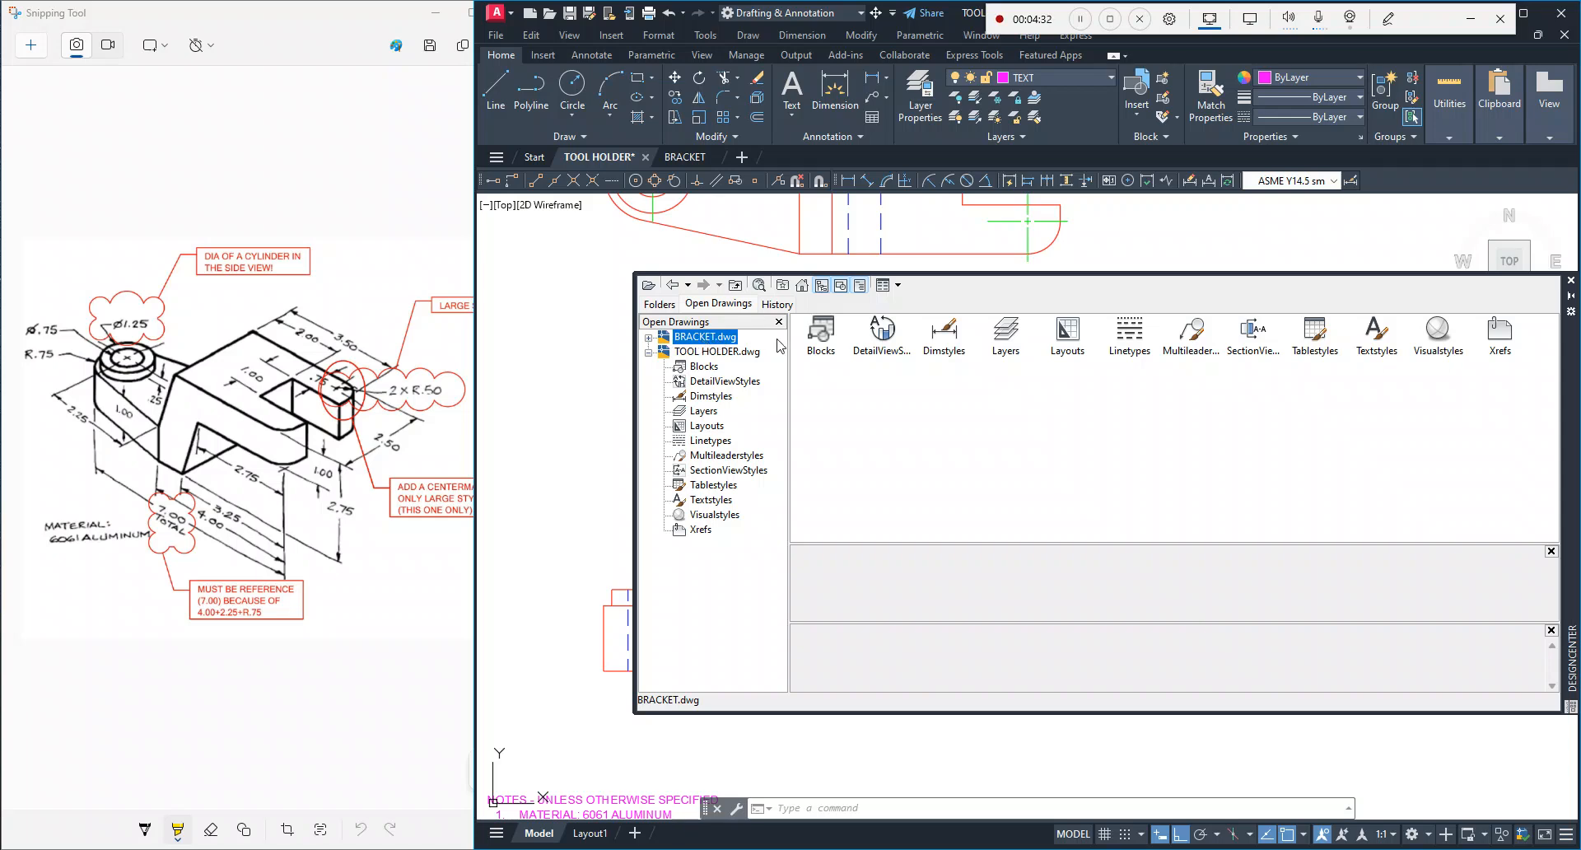
pyautogui.doubleClick(945, 331)
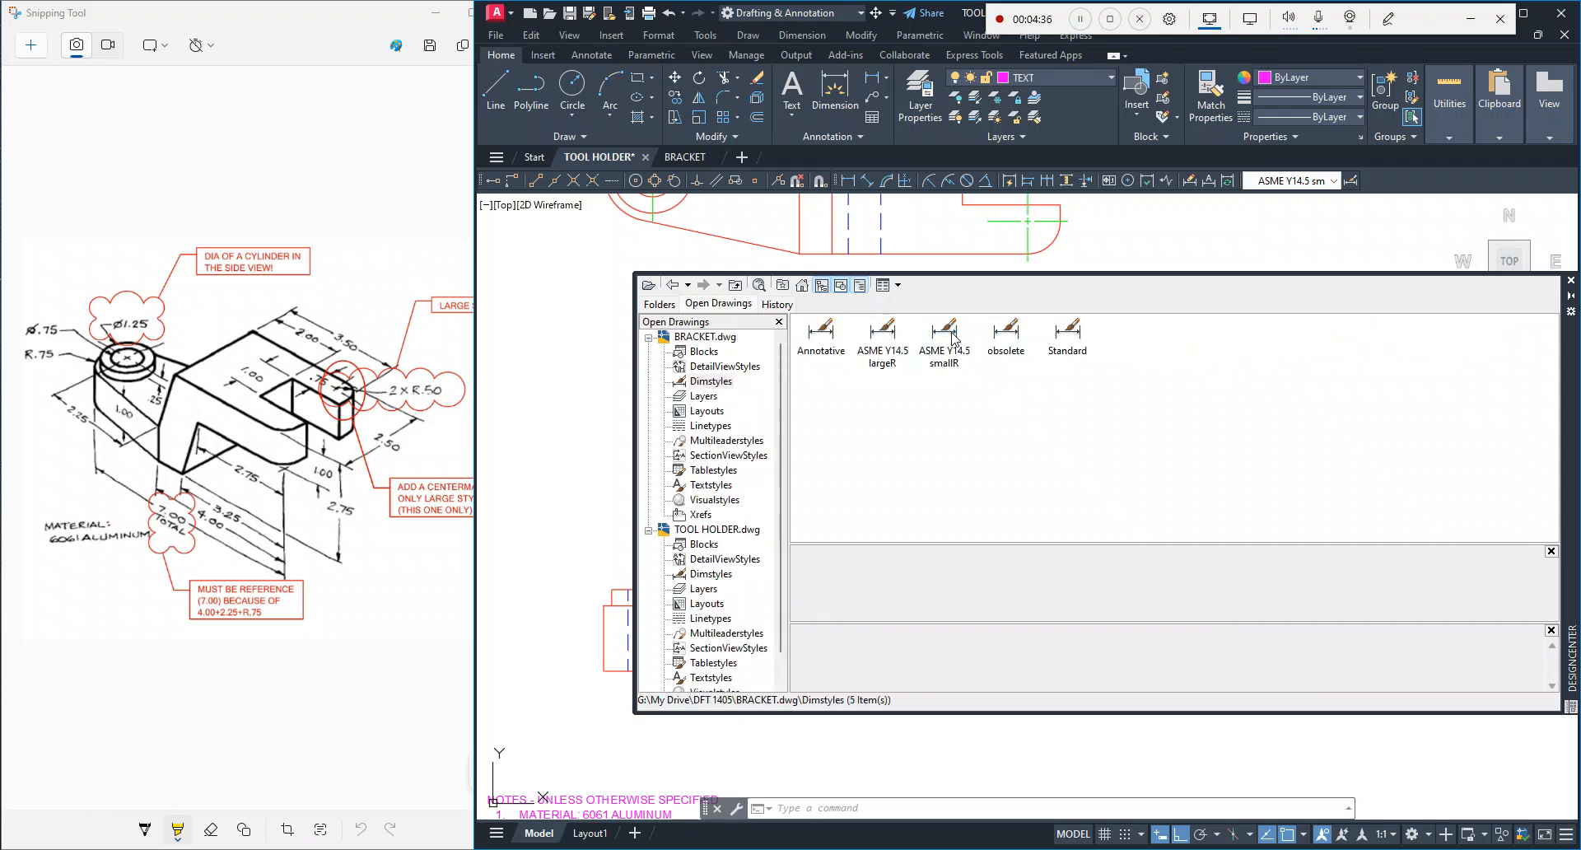
pyautogui.click(888, 356)
pyautogui.moveTo(743, 418); pyautogui.dragTo(562, 479)
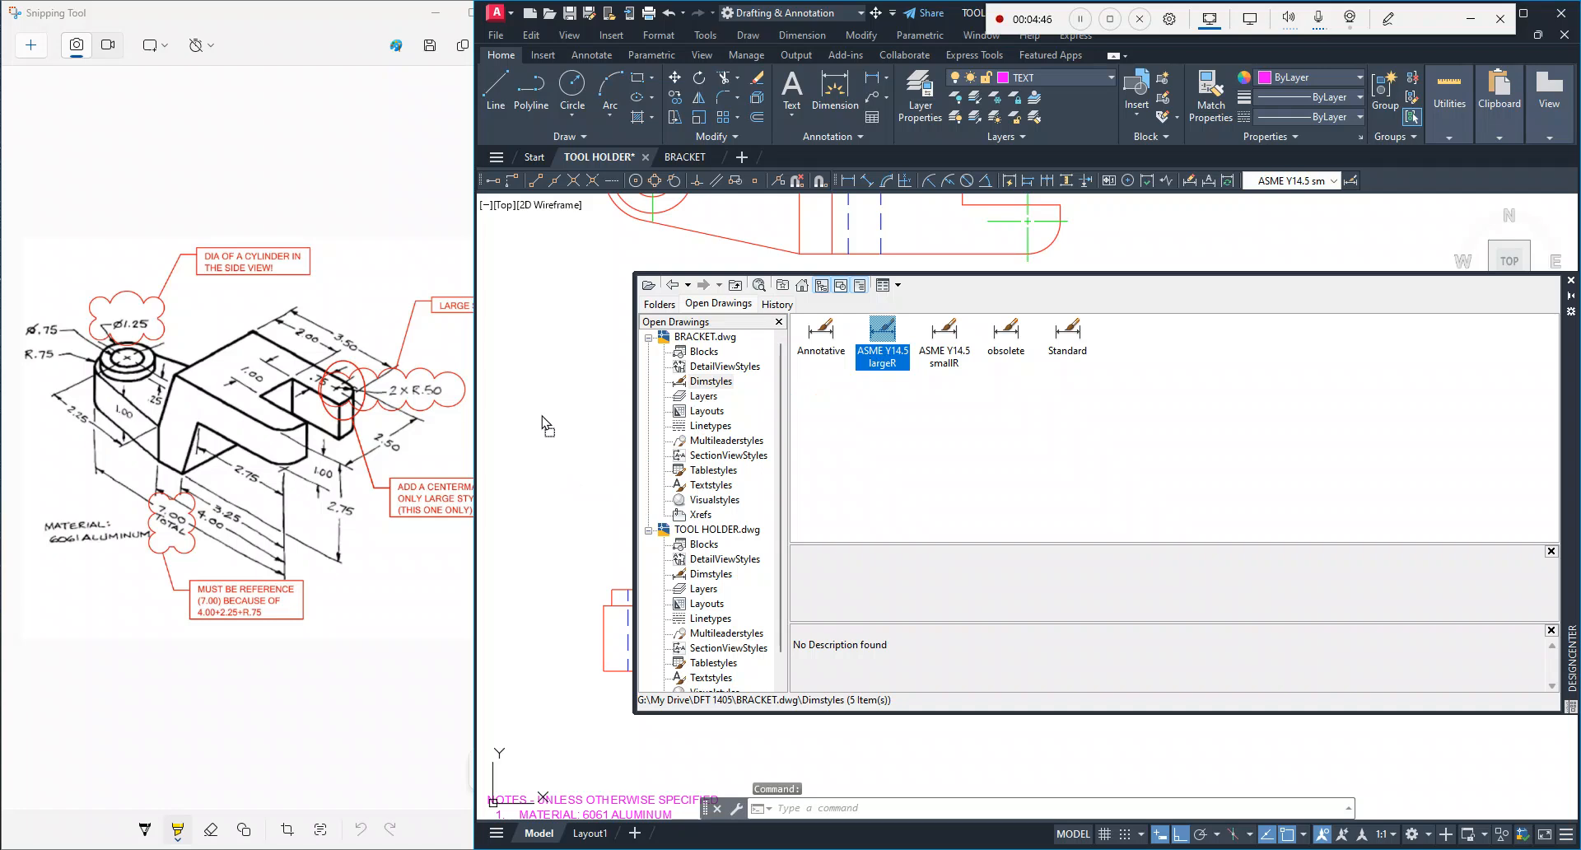
pyautogui.moveTo(542, 421); pyautogui.dragTo(804, 409)
pyautogui.moveTo(883, 350); pyautogui.dragTo(963, 357)
pyautogui.click(1196, 453)
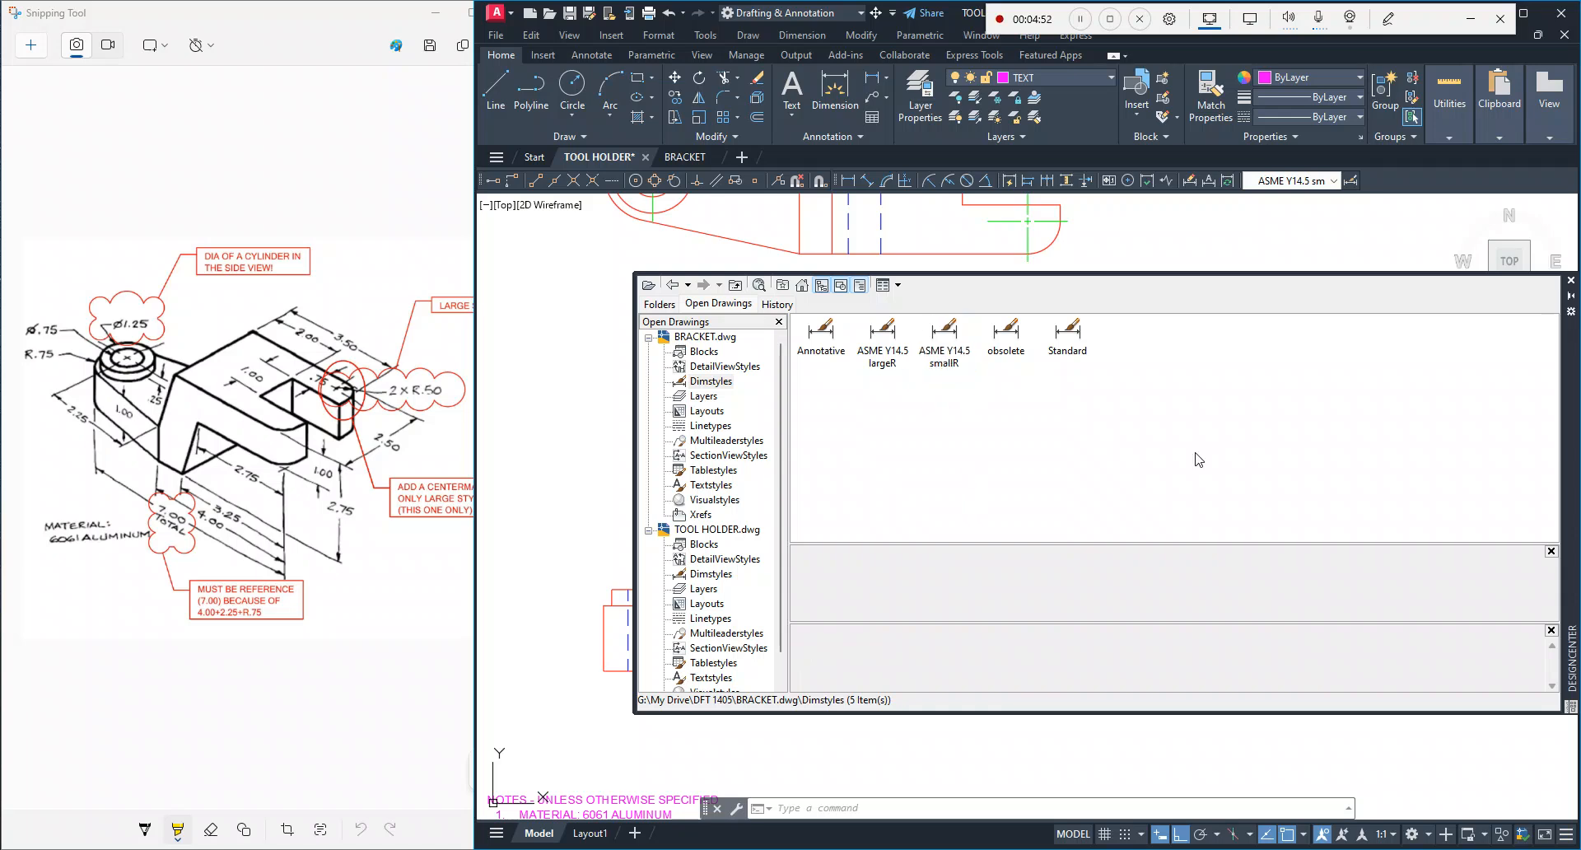
pyautogui.click(1570, 280)
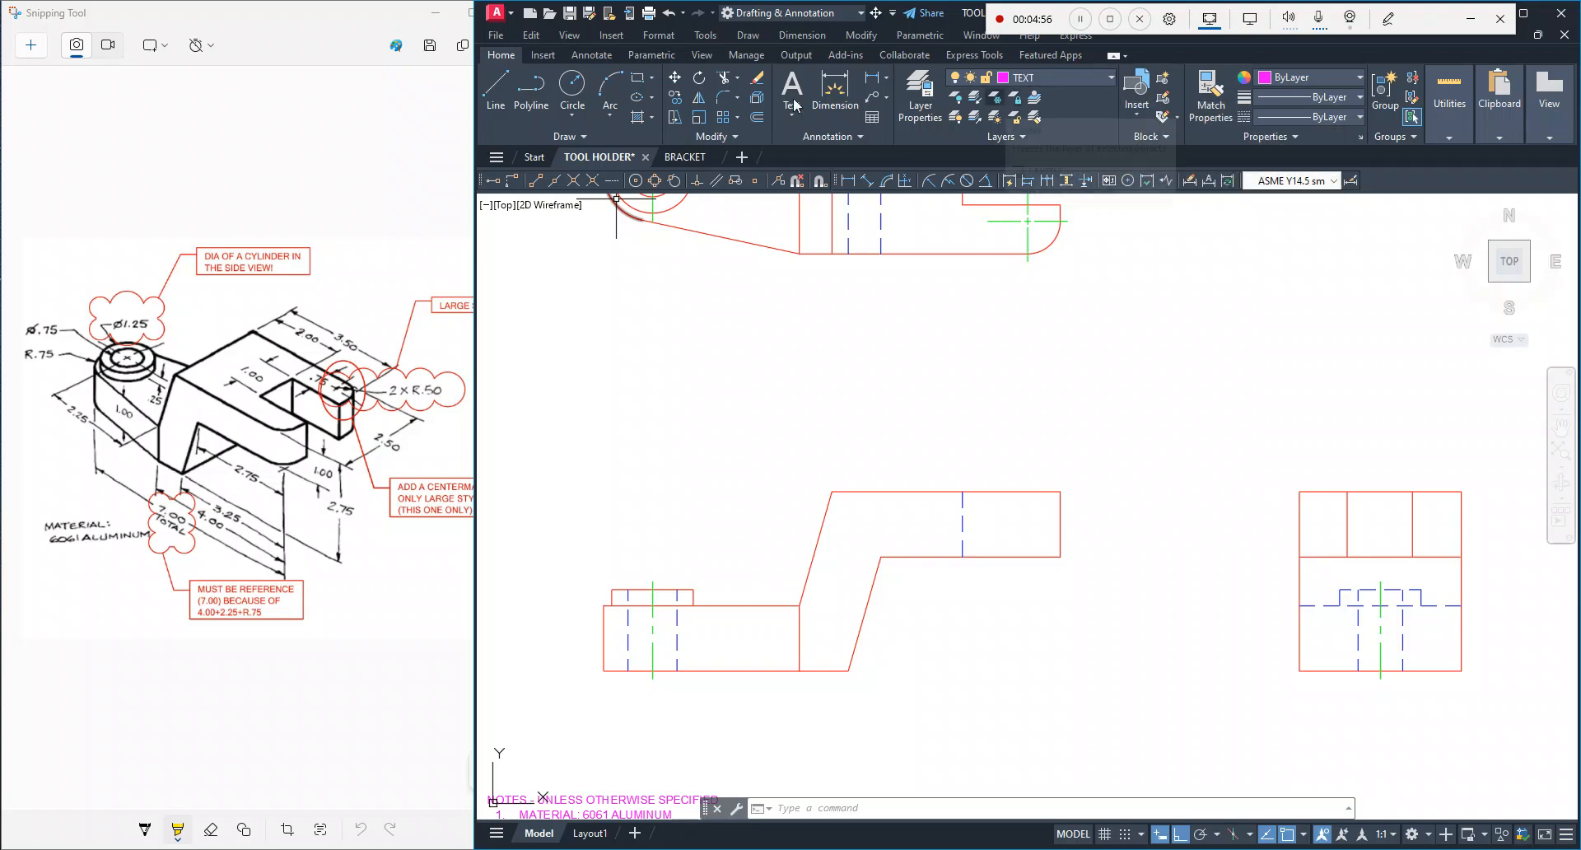
# Step: Check which dimension styles are available in the TOOL HOLDER drawing
pyautogui.click(597, 55)
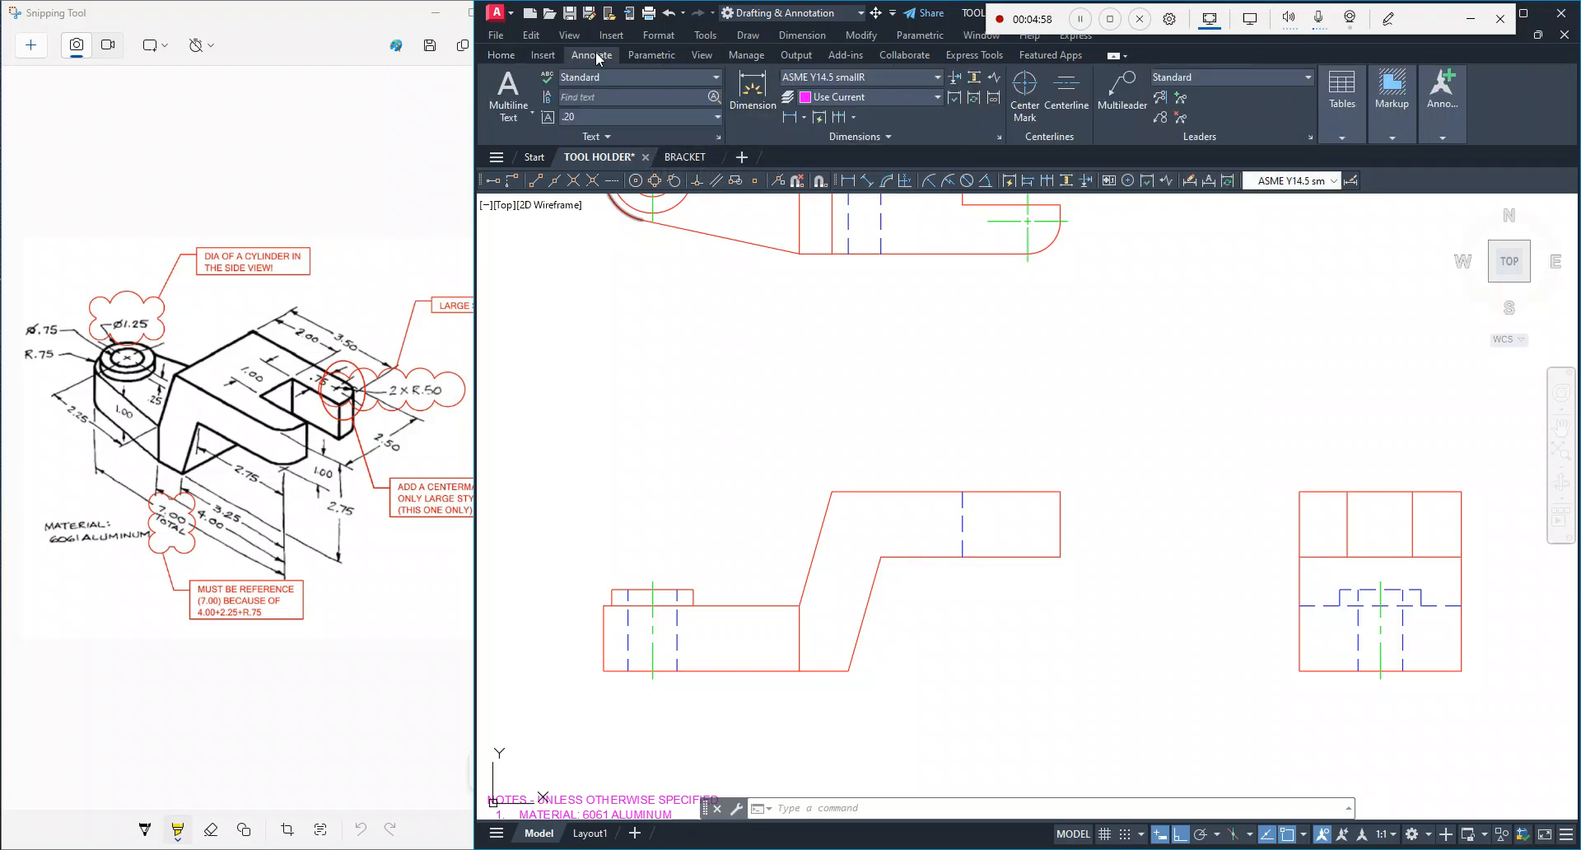
pyautogui.click(891, 76)
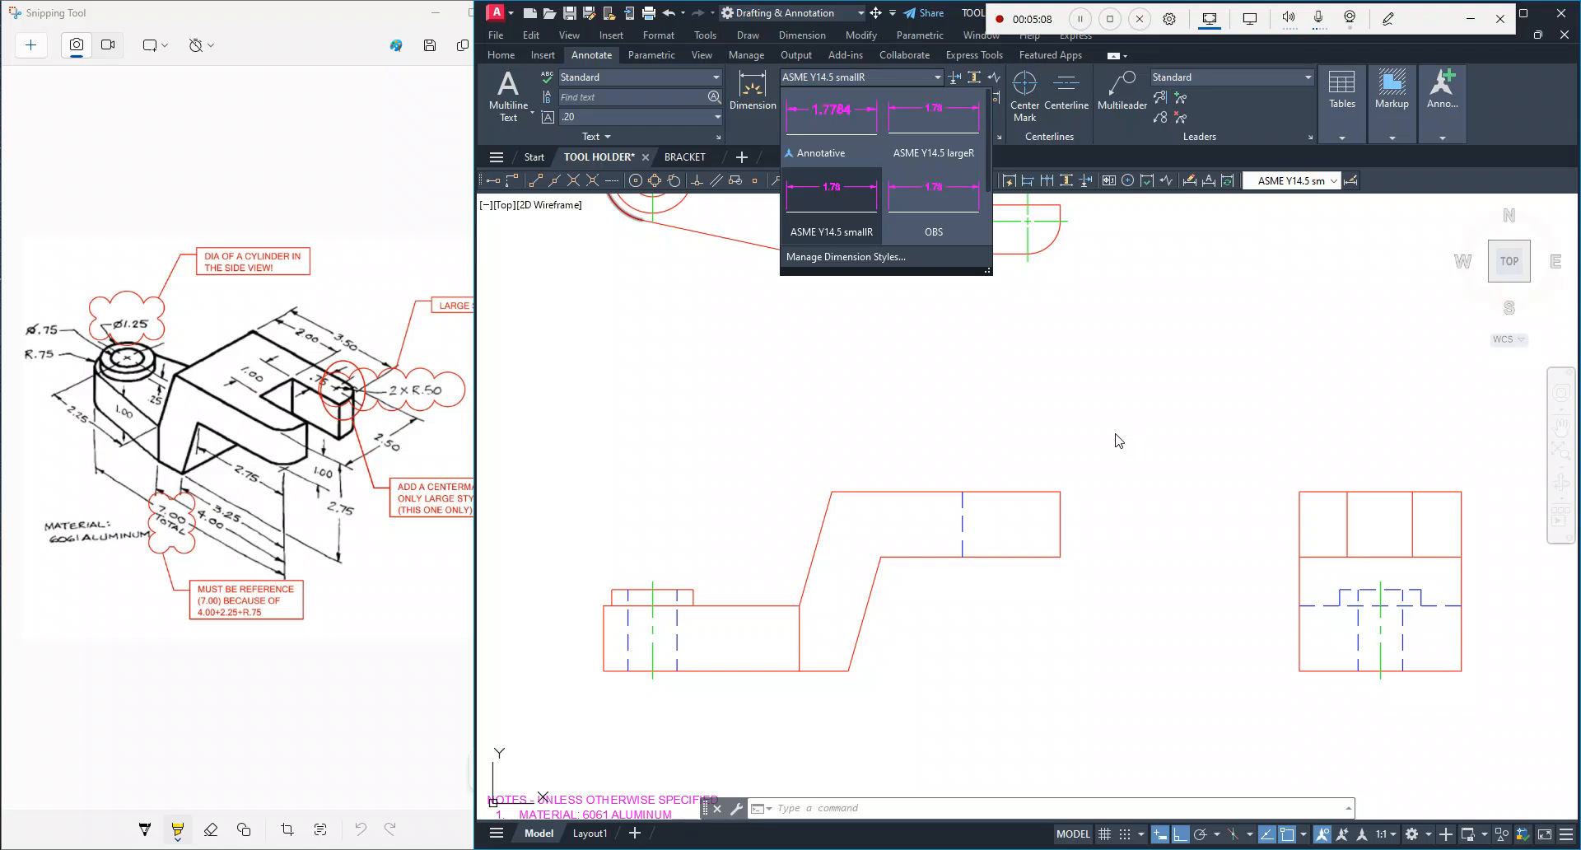
pyautogui.click(1114, 408)
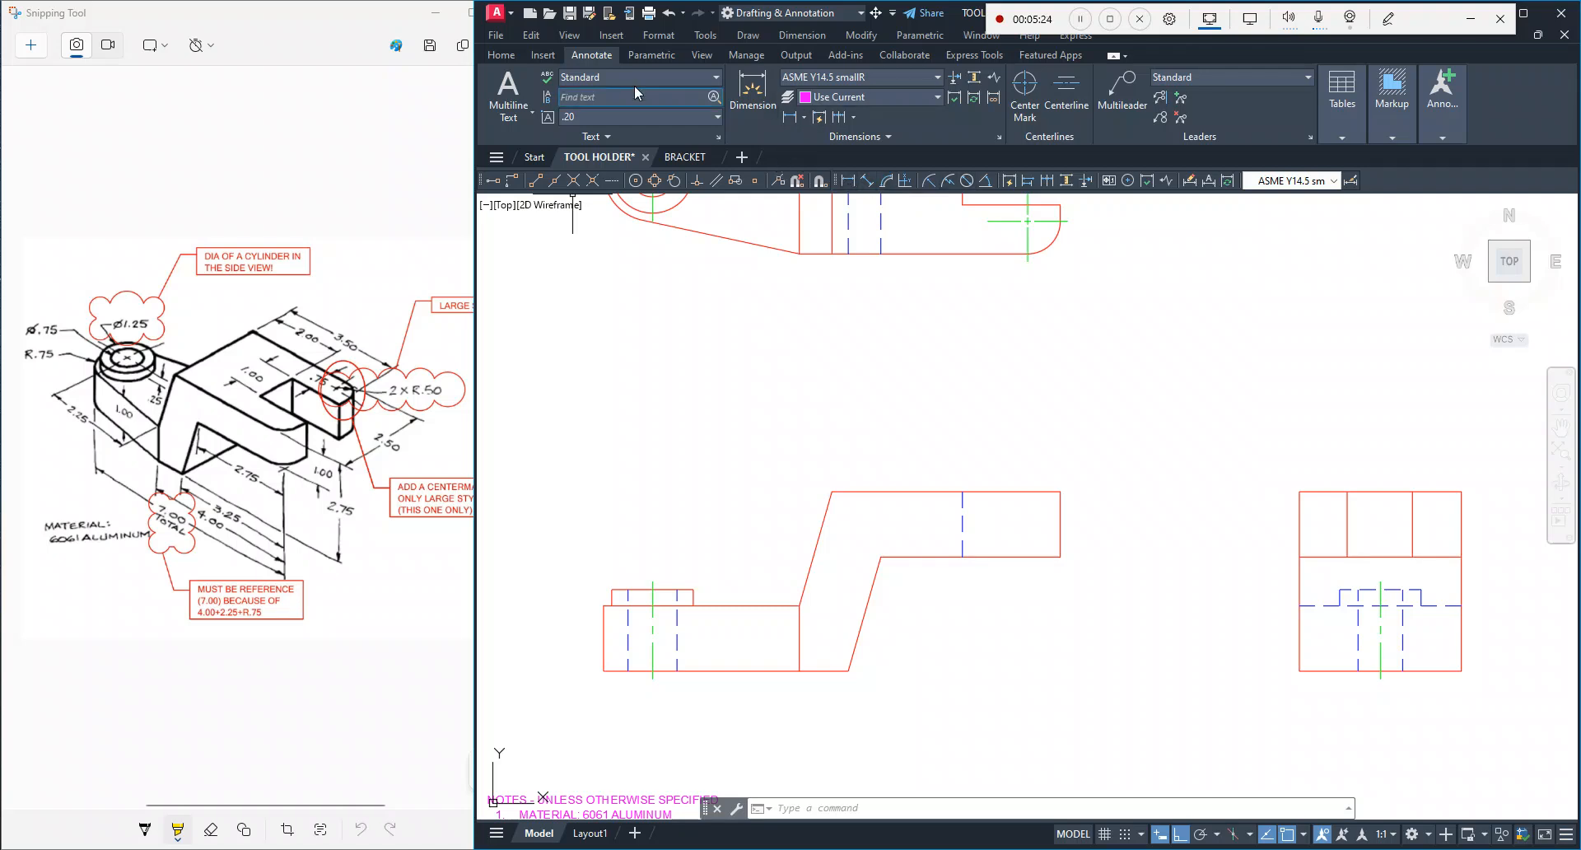
# Step: Add a vertical linear dimension for the side view's overall height, placed between the front and side views
pyautogui.click(512, 56)
pyautogui.click(878, 85)
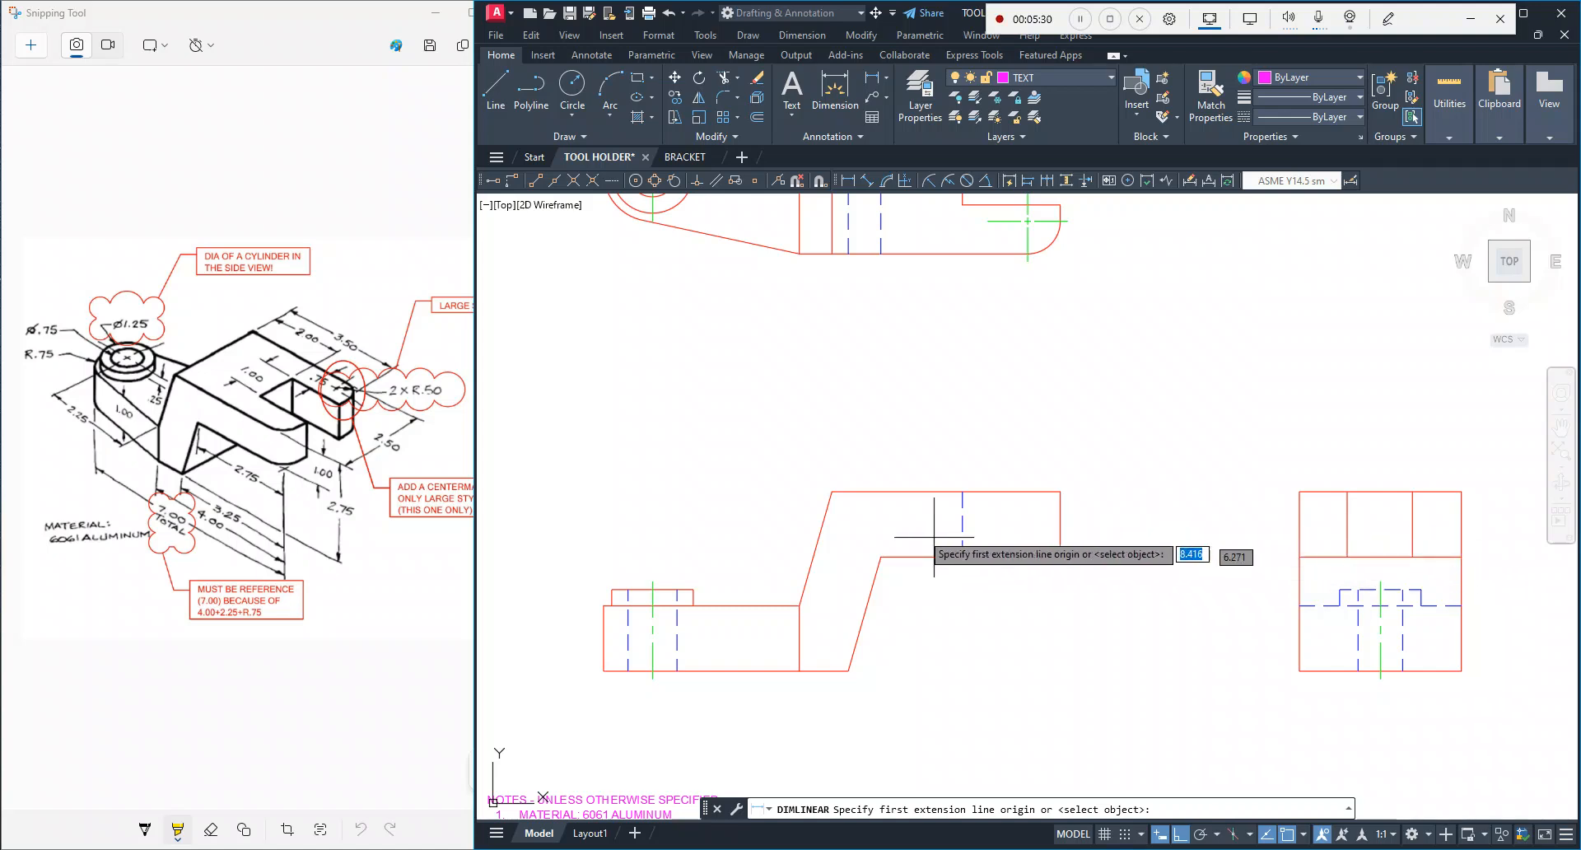
pyautogui.click(1299, 669)
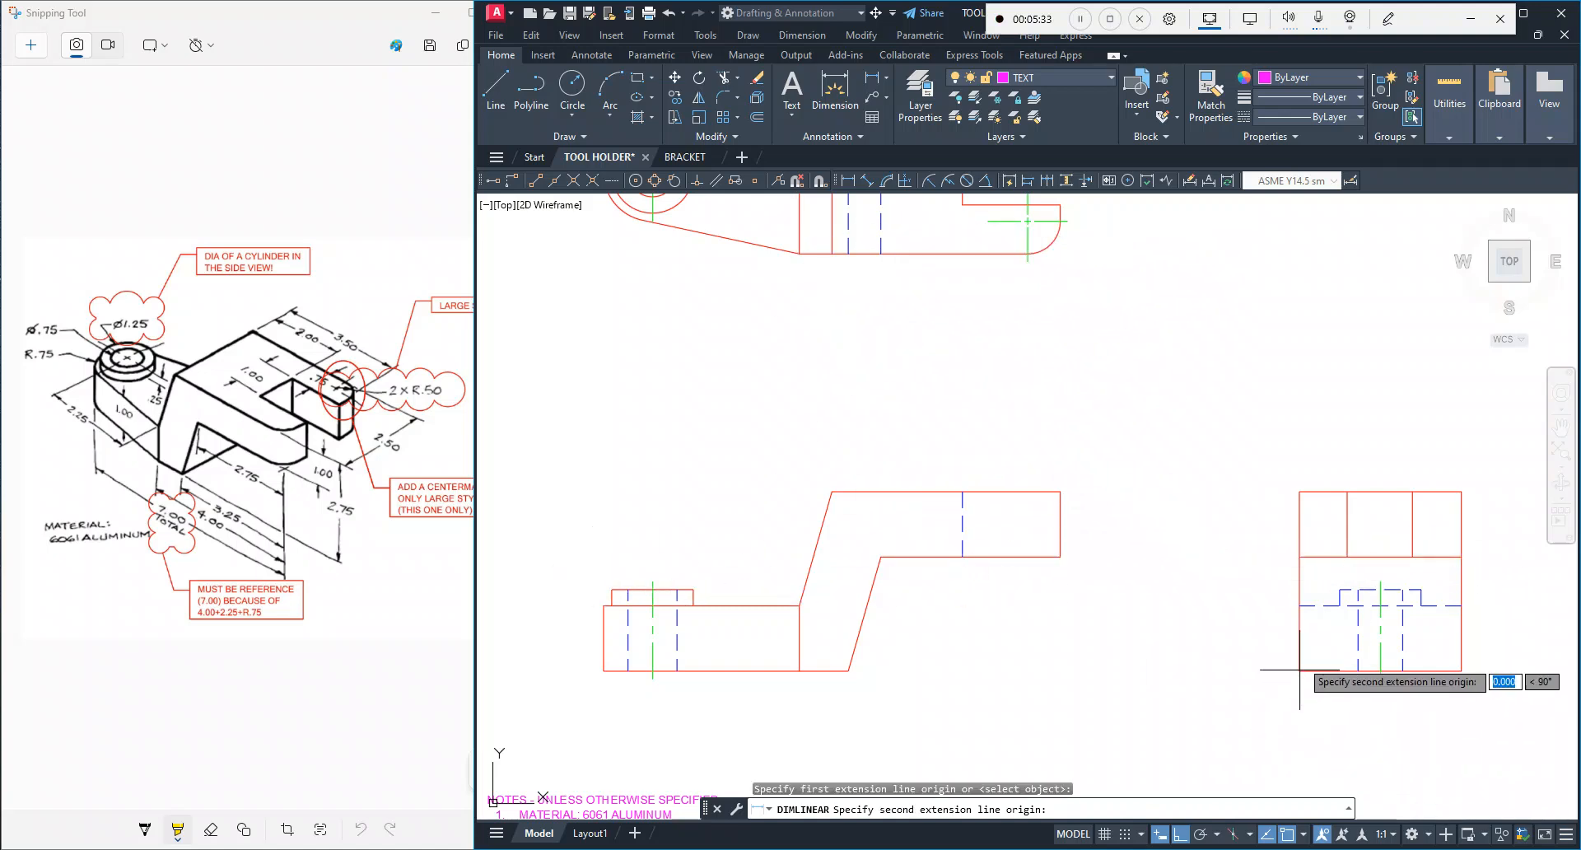
pyautogui.click(1300, 492)
pyautogui.click(1228, 606)
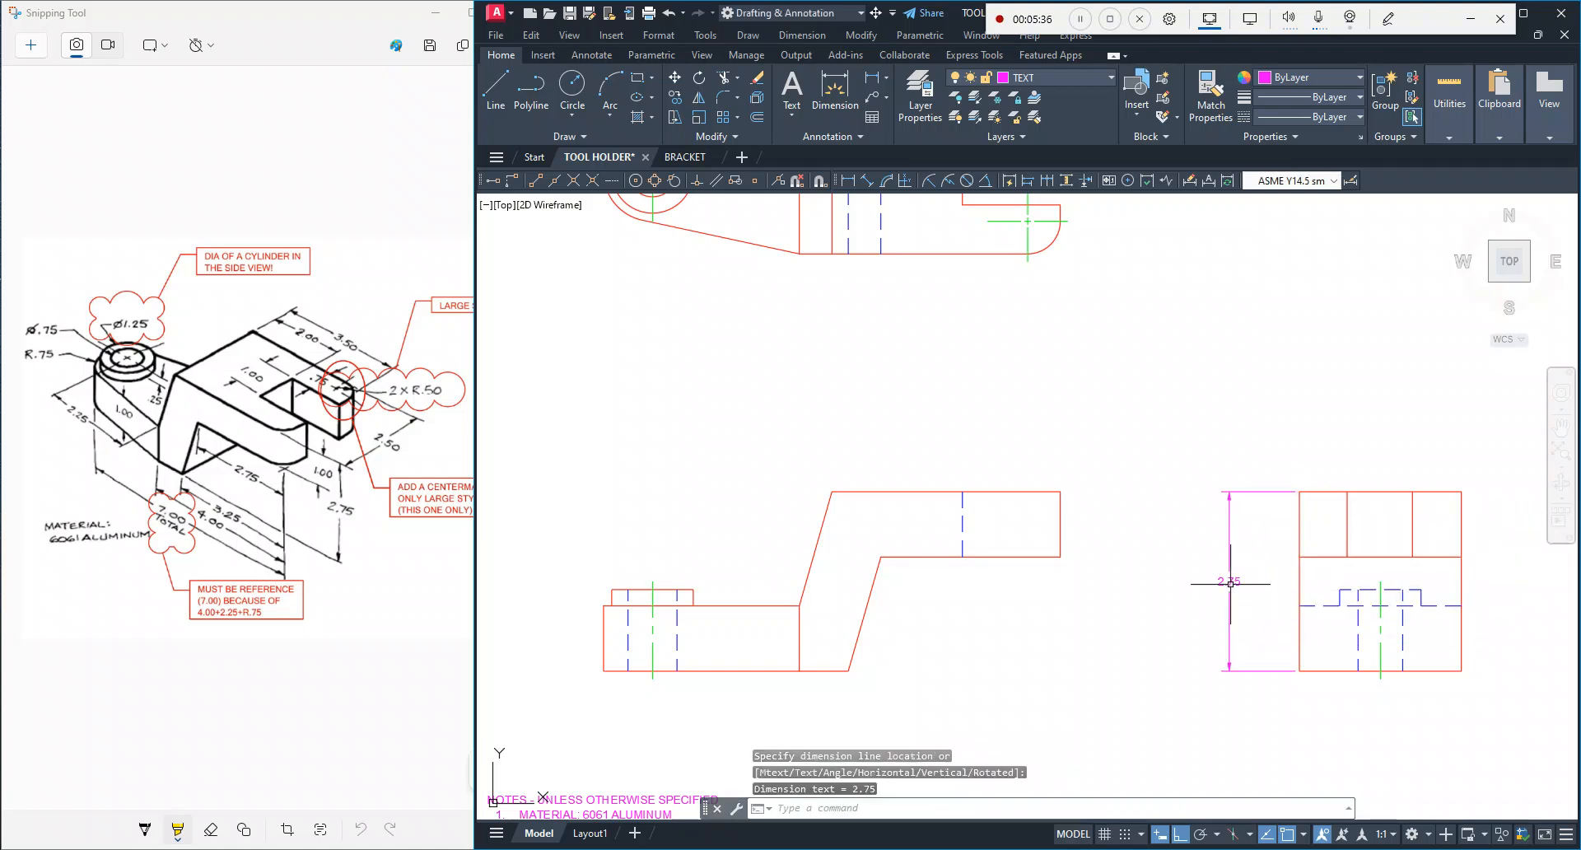
# Step: Examine the gap between the height dimension's extension line and the side view's upper corner
pyautogui.scroll(-3, 1375, 614)
pyautogui.scroll(7, 1375, 614)
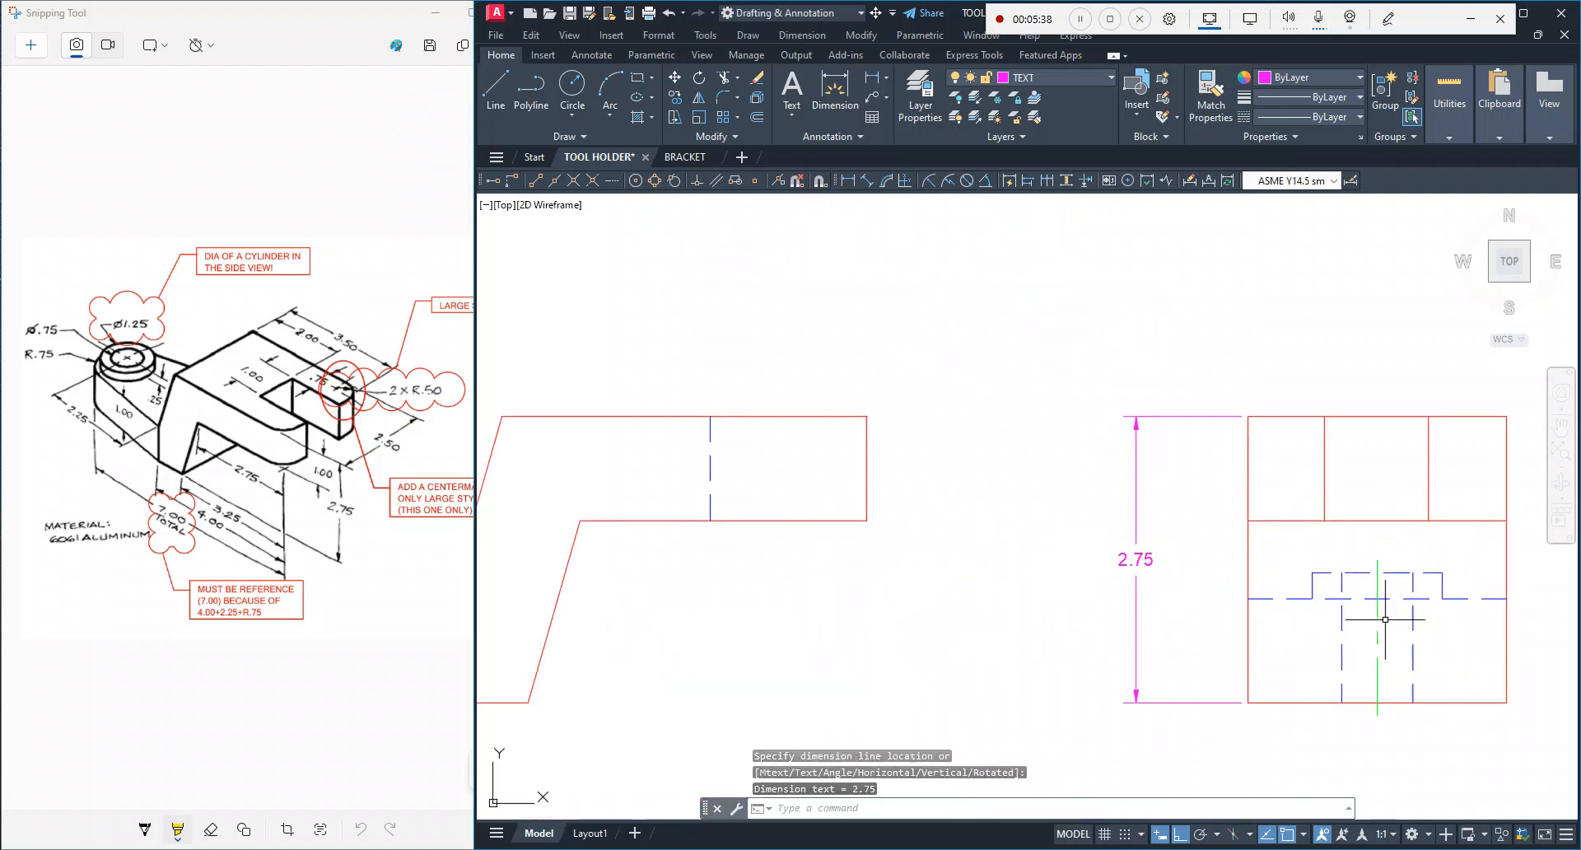
pyautogui.scroll(4, 1164, 283)
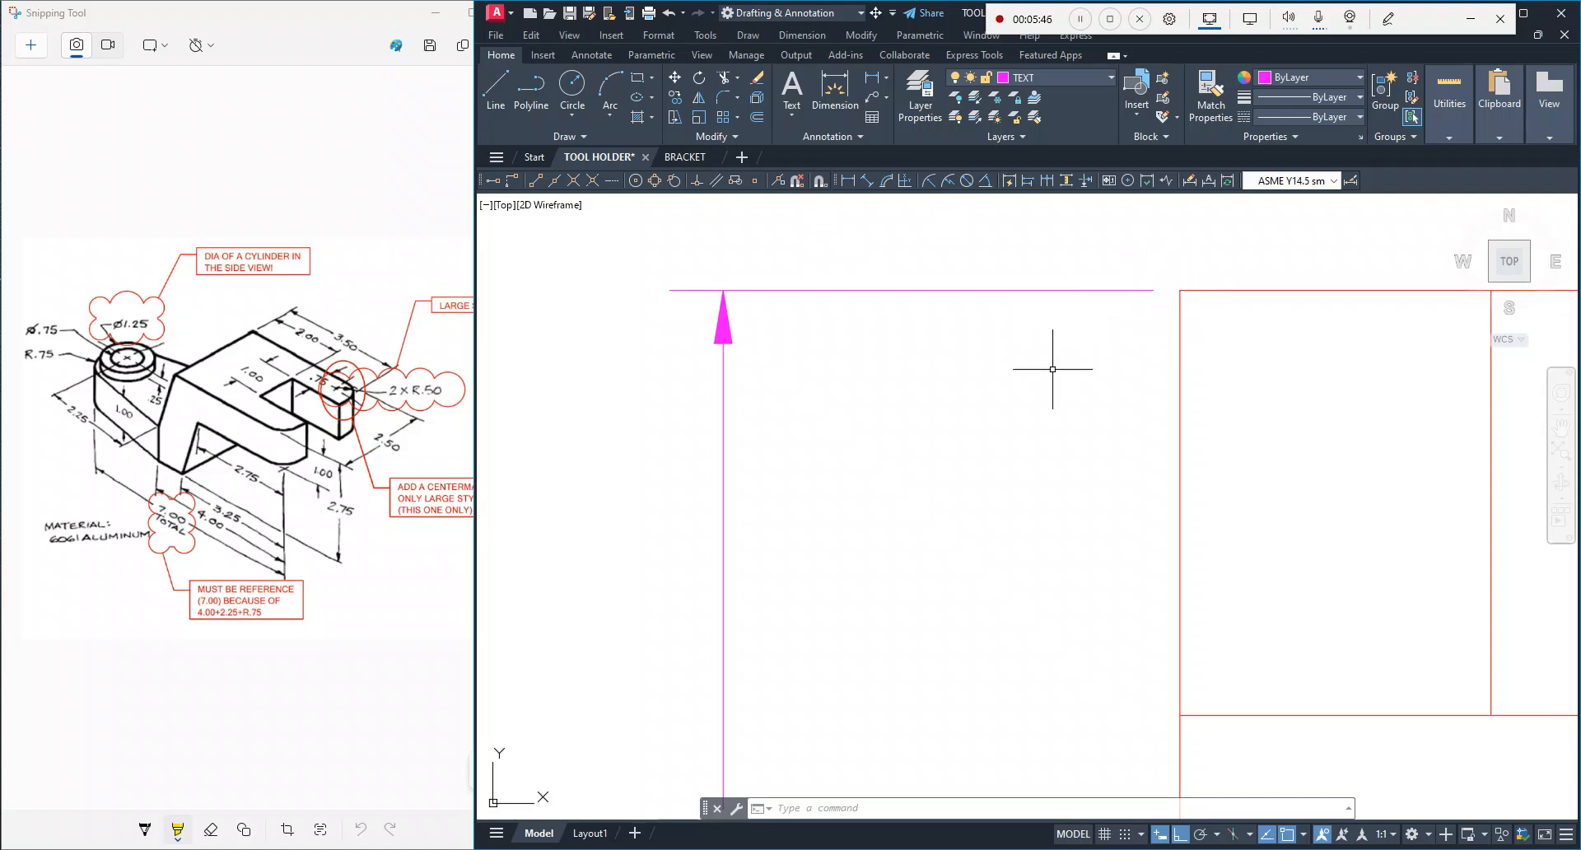
pyautogui.scroll(3, 1185, 358)
pyautogui.scroll(1, 1185, 358)
pyautogui.moveTo(1184, 369)
pyautogui.mouseDown(button='middle')
pyautogui.moveTo(1164, 642)
pyautogui.moveTo(1136, 651)
pyautogui.moveTo(1030, 540)
pyautogui.mouseUp(button='middle')
pyautogui.scroll(-6, 1164, 630)
pyautogui.scroll(2, 1134, 608)
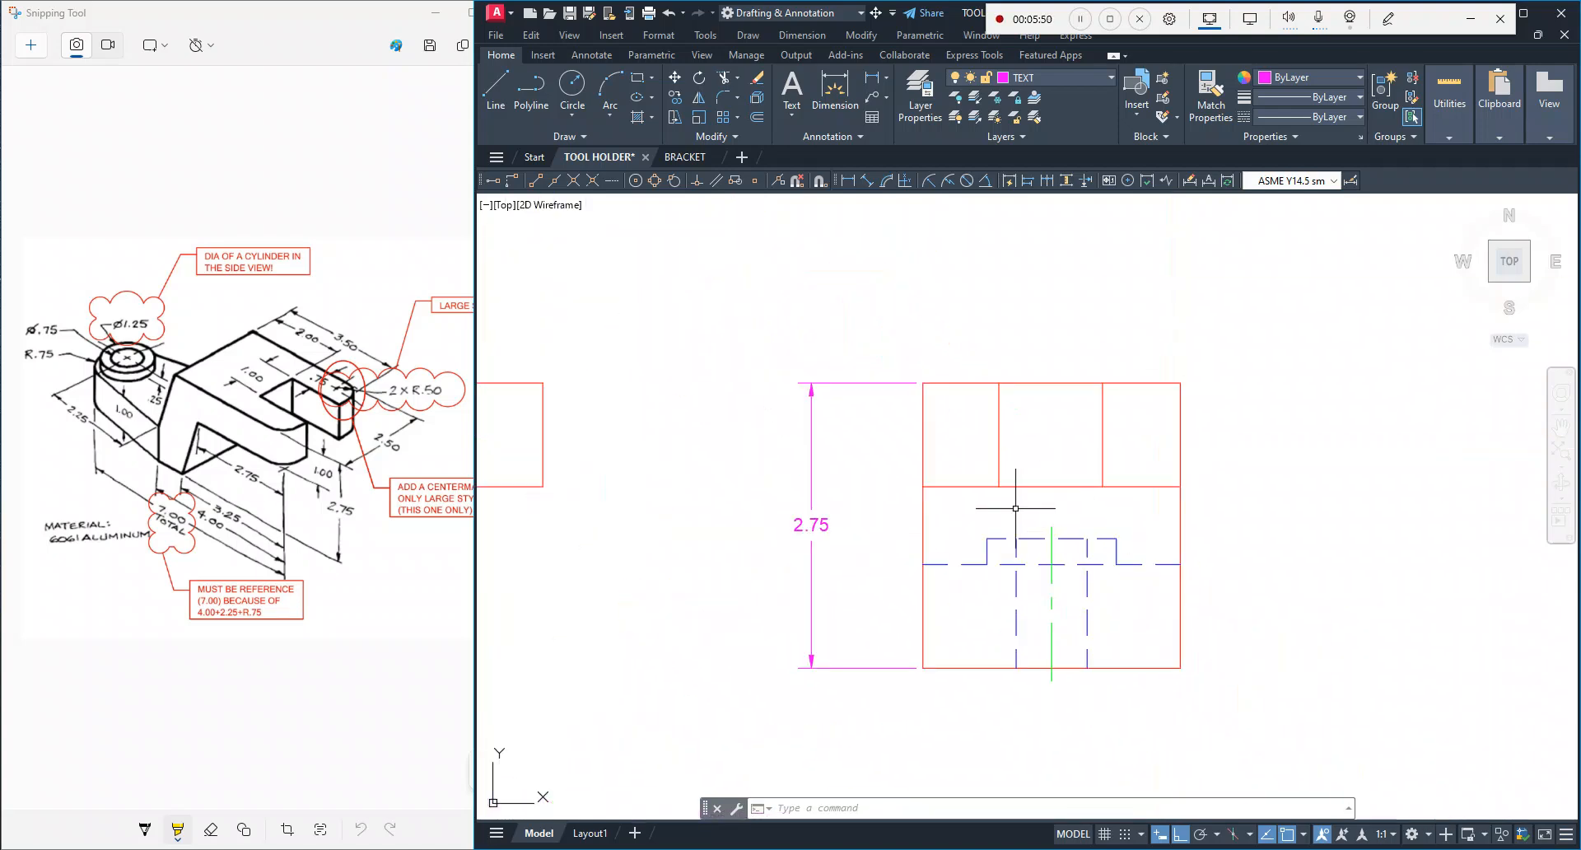
# Step: Add a horizontal linear dimension for the side view's overall width, placed above the view
pyautogui.click(871, 78)
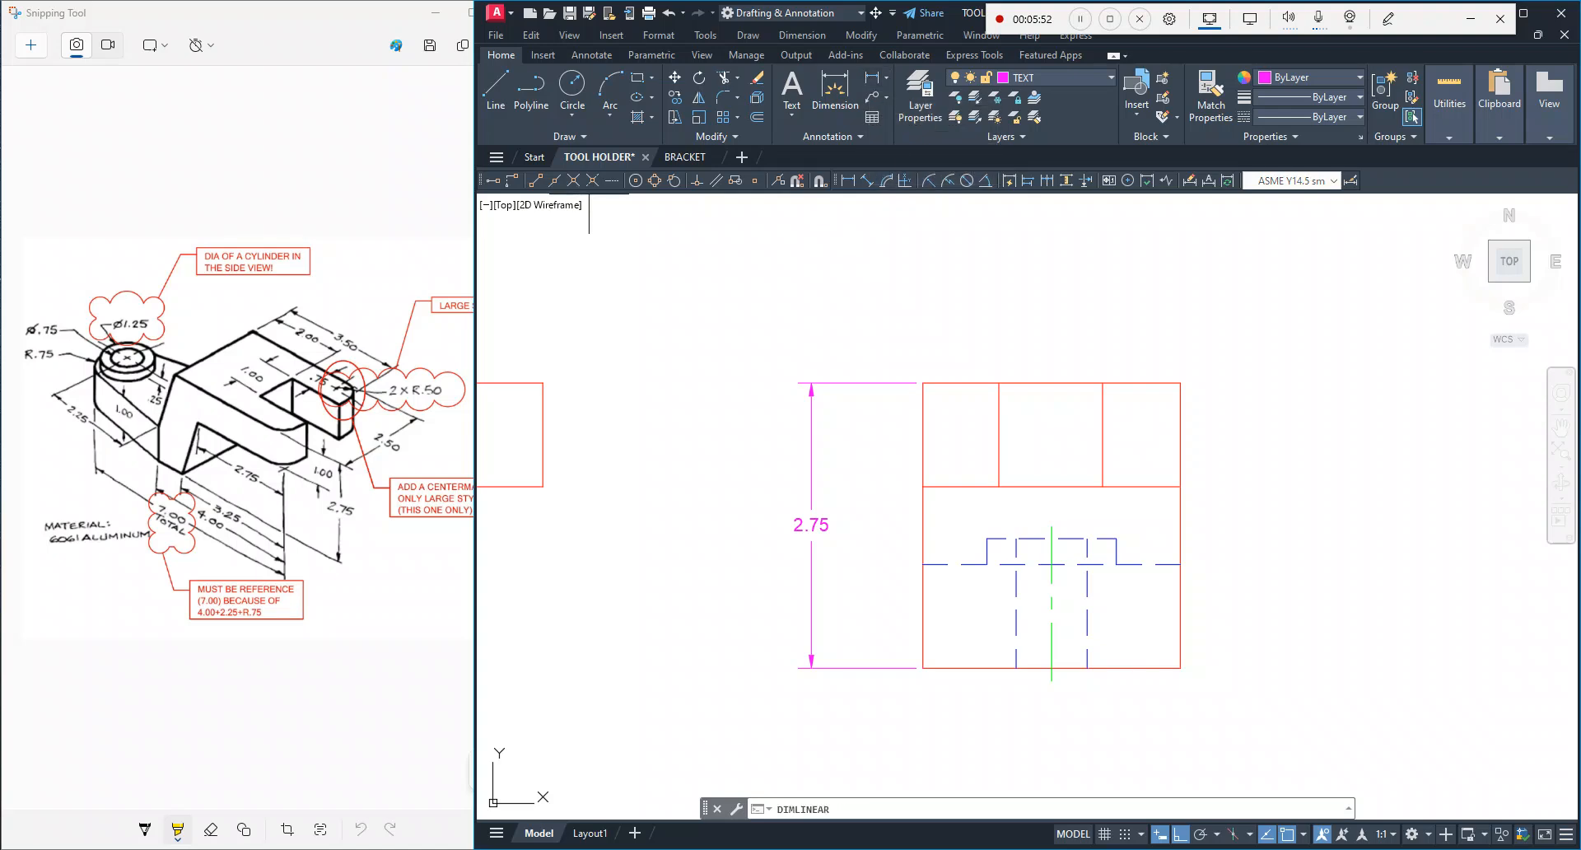
pyautogui.click(923, 382)
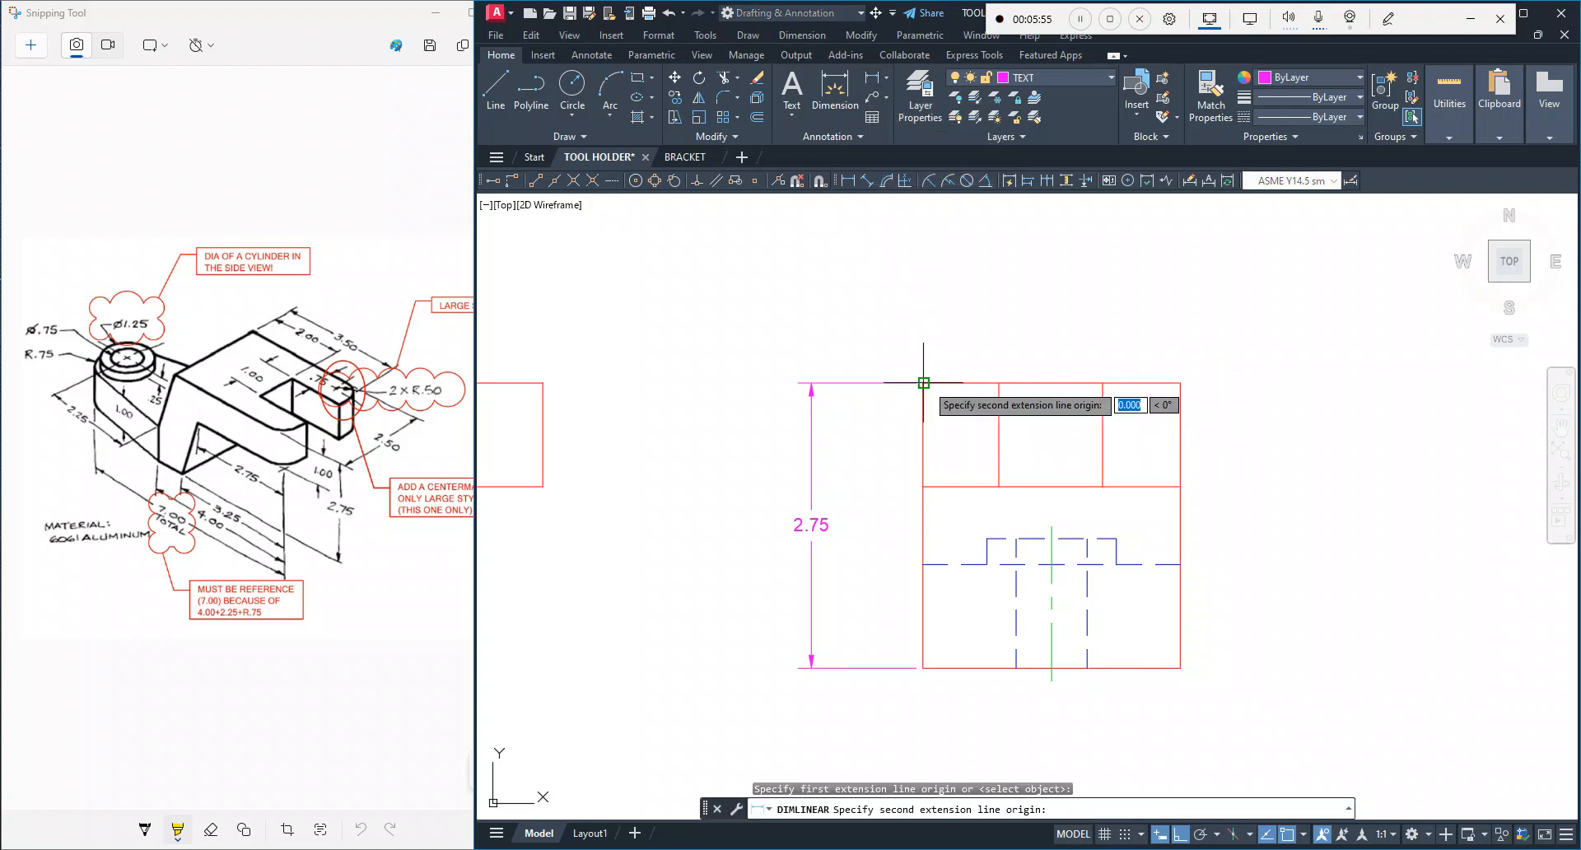
pyautogui.click(1180, 382)
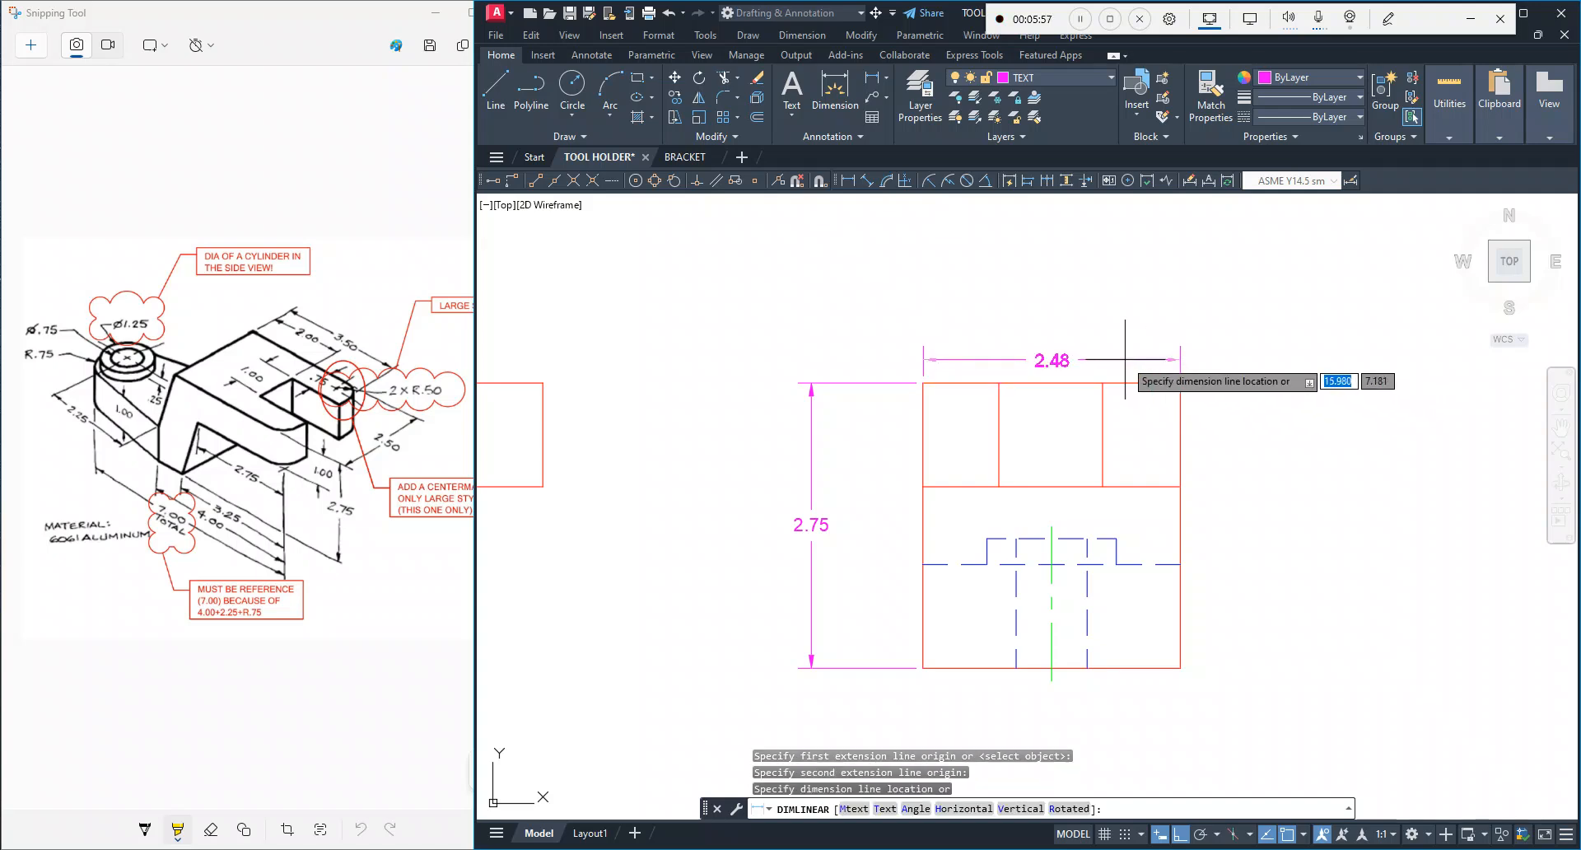
pyautogui.click(1075, 297)
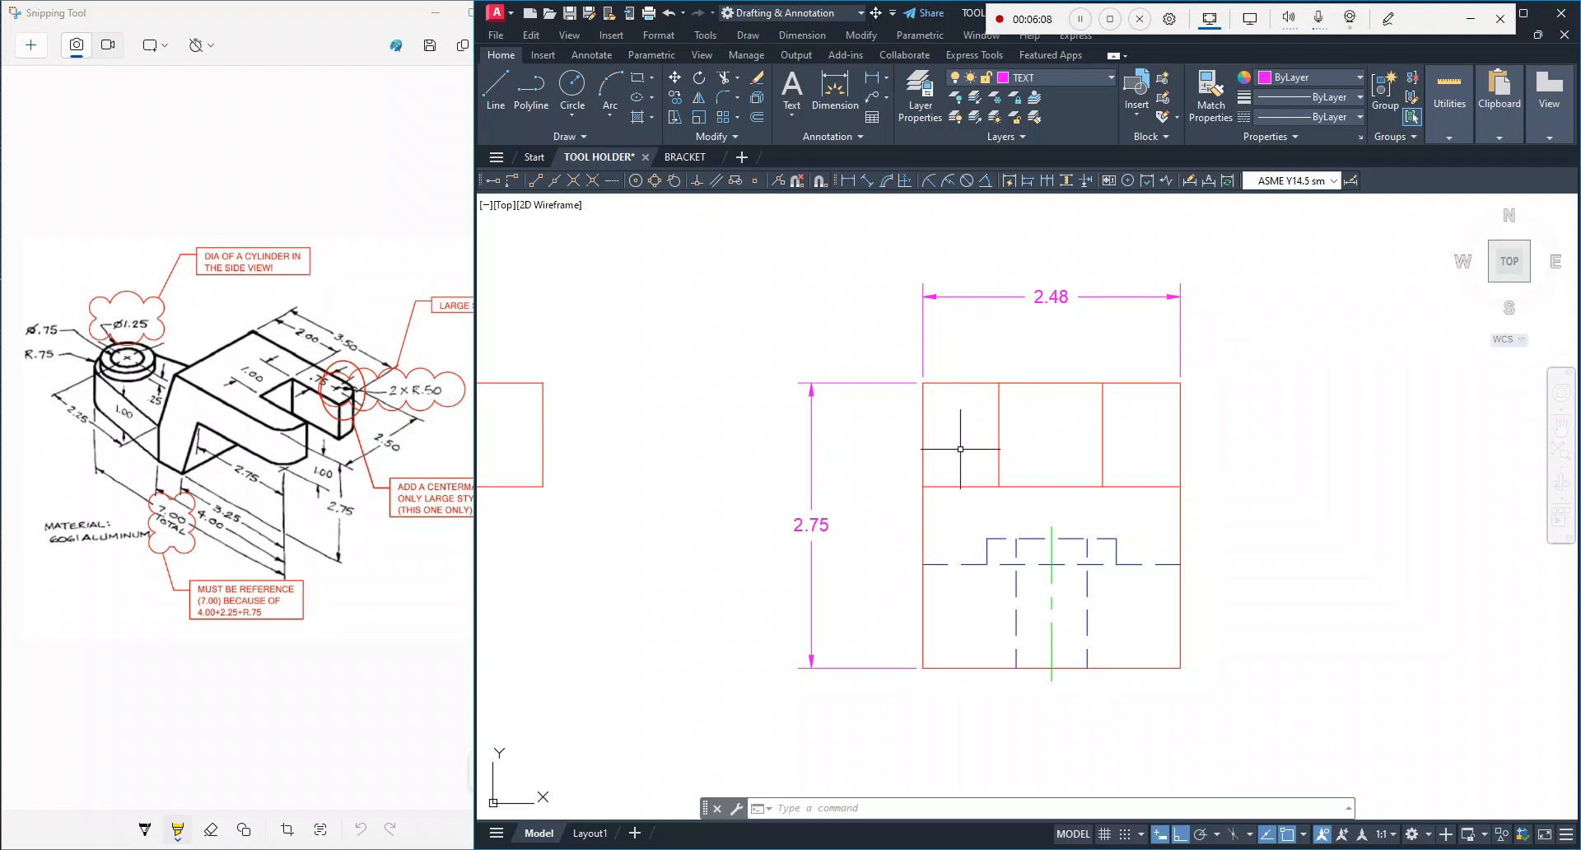
# Step: Measure the top view's overall depth at the slotted end with a linear dimension preview, and cancel it without placing it
pyautogui.scroll(-5, 913, 448)
pyautogui.moveTo(909, 448)
pyautogui.mouseDown(button='middle')
pyautogui.moveTo(838, 382)
pyautogui.moveTo(946, 466)
pyautogui.moveTo(933, 451)
pyautogui.mouseUp(button='middle')
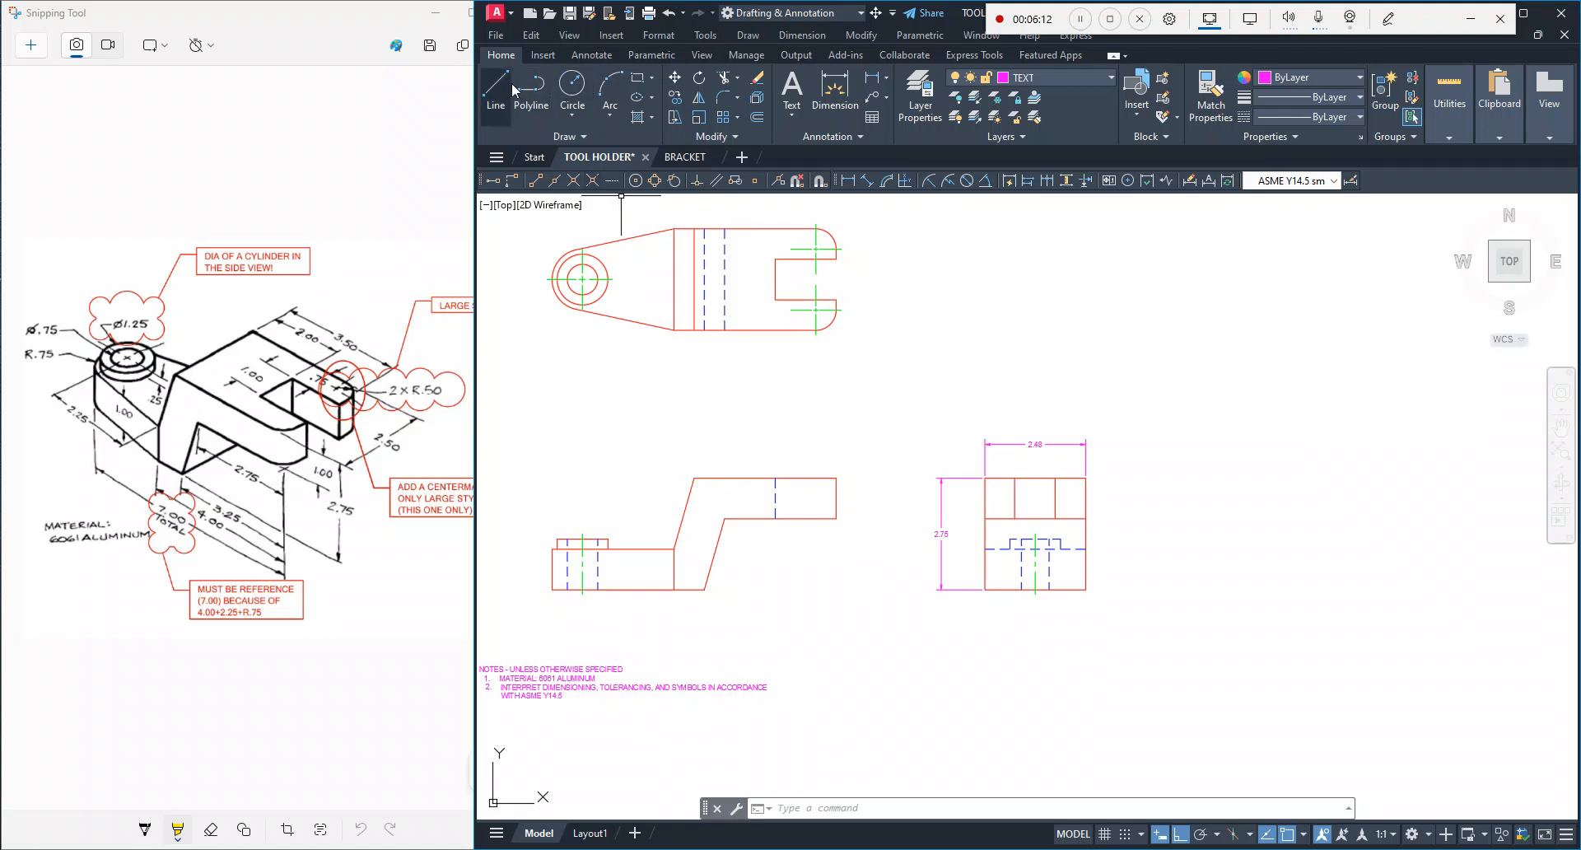
pyautogui.click(875, 80)
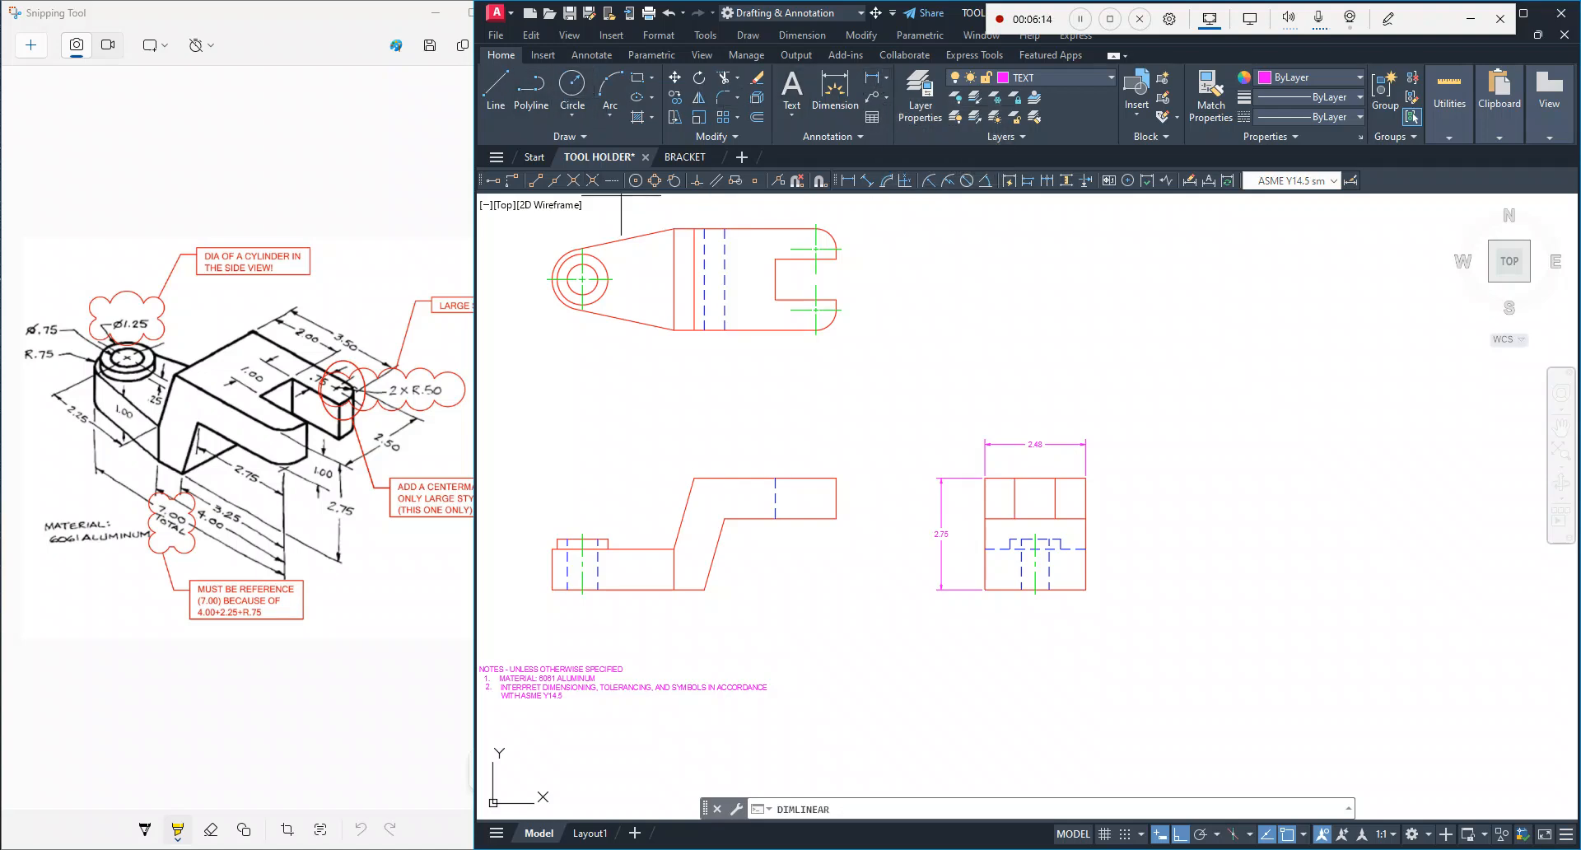
pyautogui.click(815, 229)
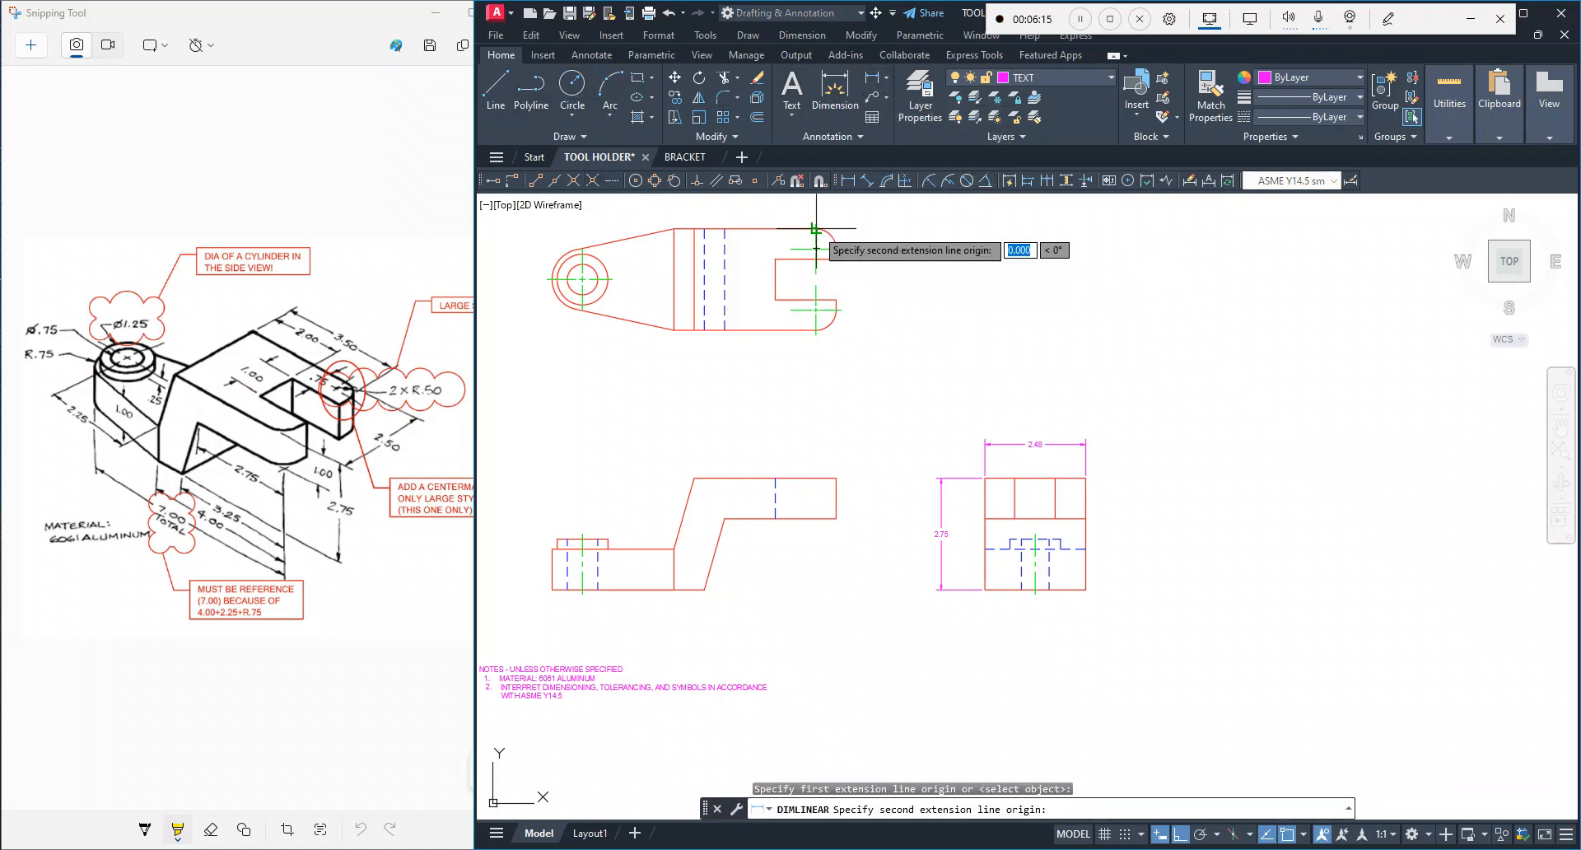
pyautogui.click(815, 330)
pyautogui.scroll(4, 877, 286)
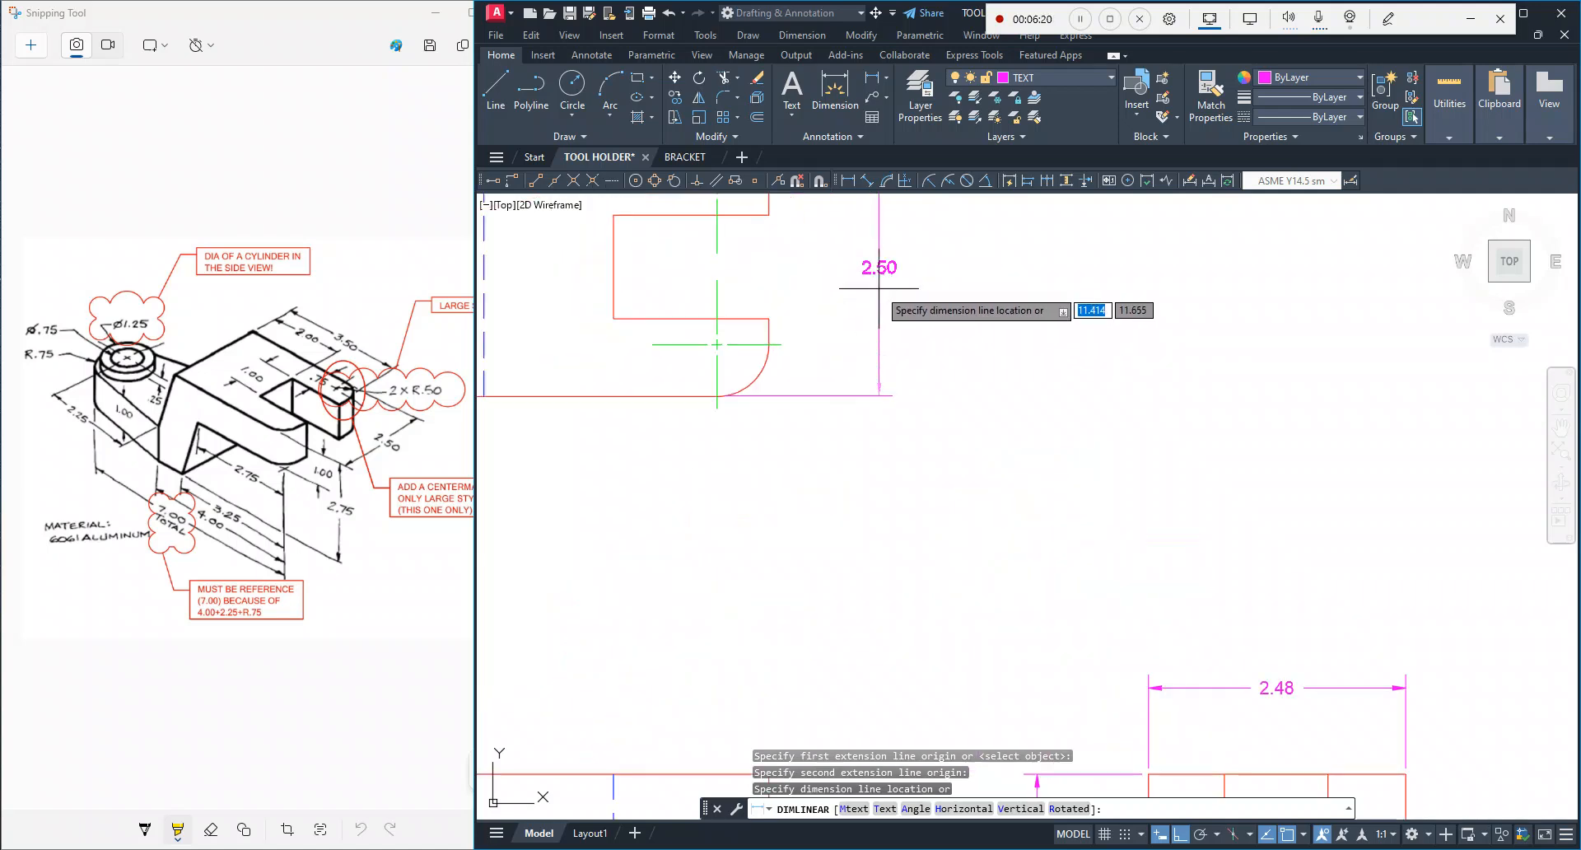
pyautogui.press('Escape')
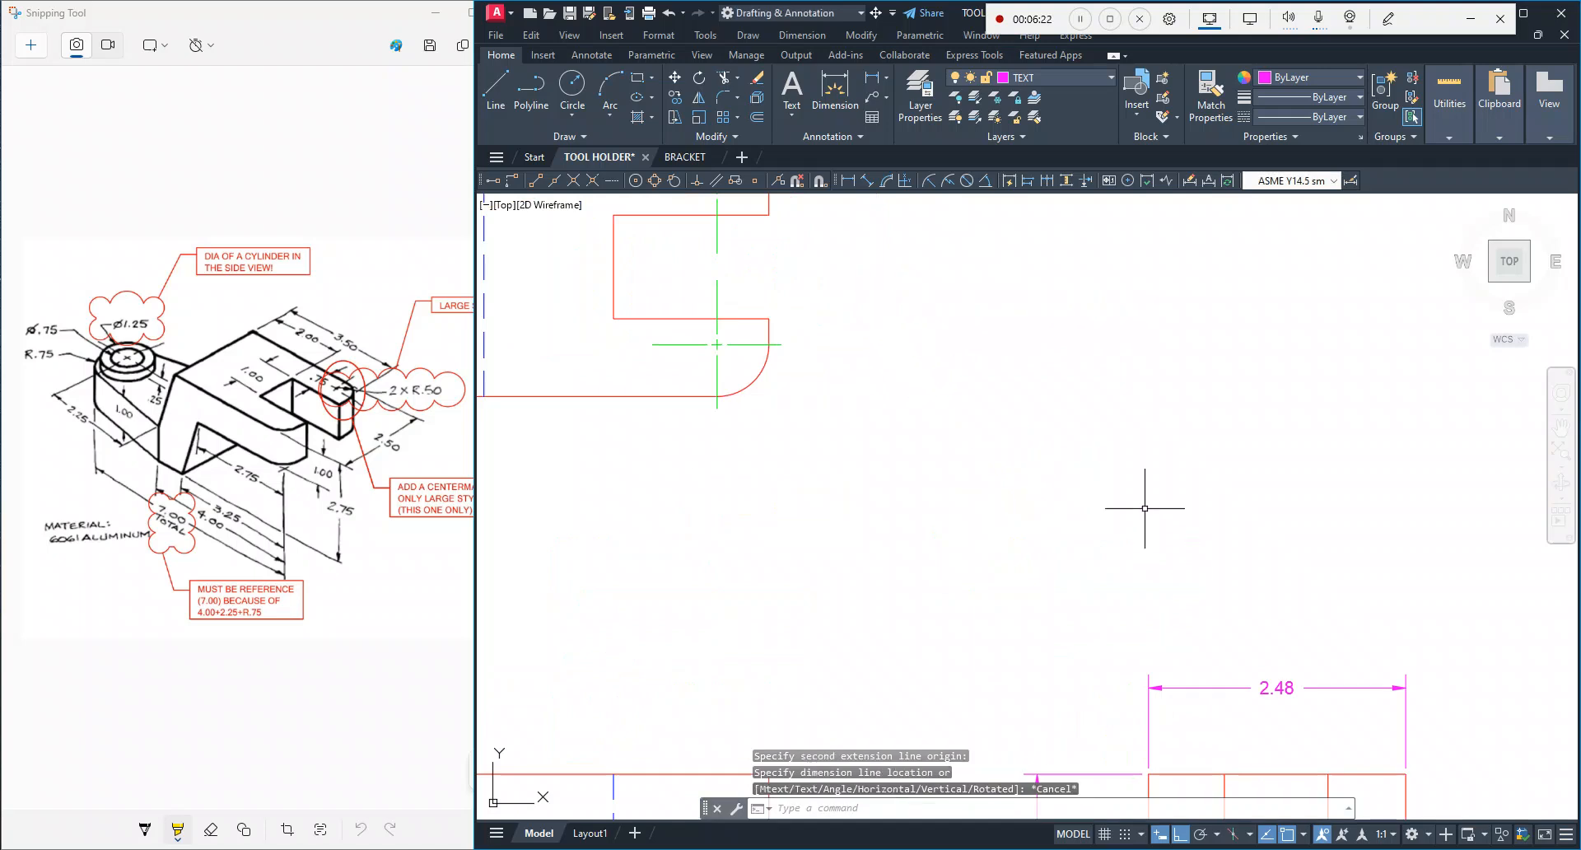
# Step: Delete the overall height and overall width dimensions from the side view
pyautogui.moveTo(1147, 511); pyautogui.dragTo(1025, 197, button='middle')
pyautogui.moveTo(1118, 578); pyautogui.dragTo(1083, 499, button='middle')
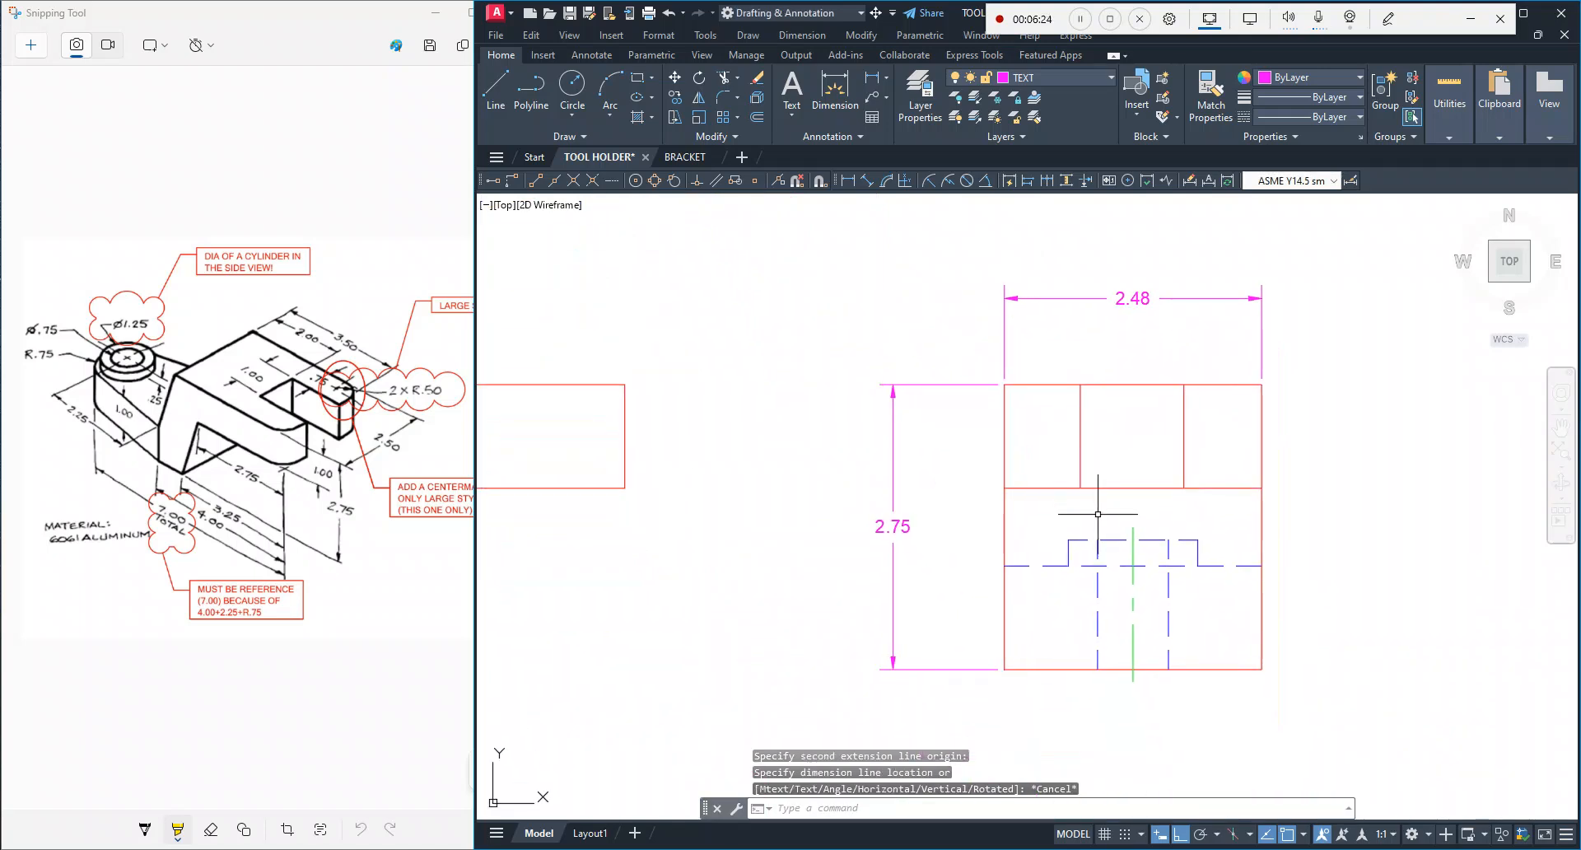
pyautogui.scroll(2, 1104, 527)
pyautogui.scroll(-1, 1080, 407)
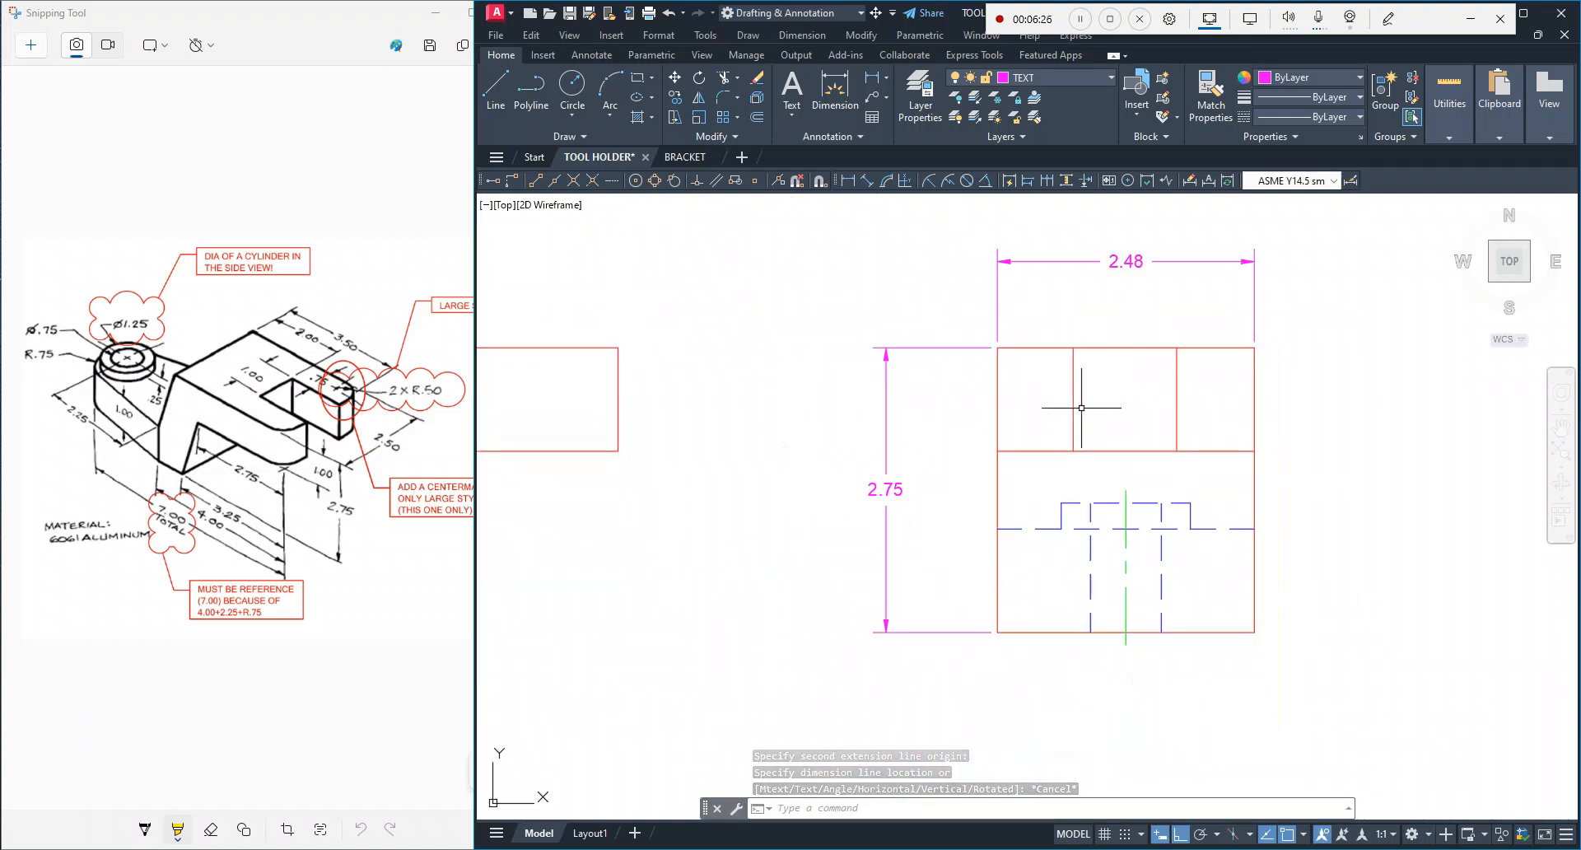
pyautogui.moveTo(1080, 410); pyautogui.dragTo(971, 399, button='middle')
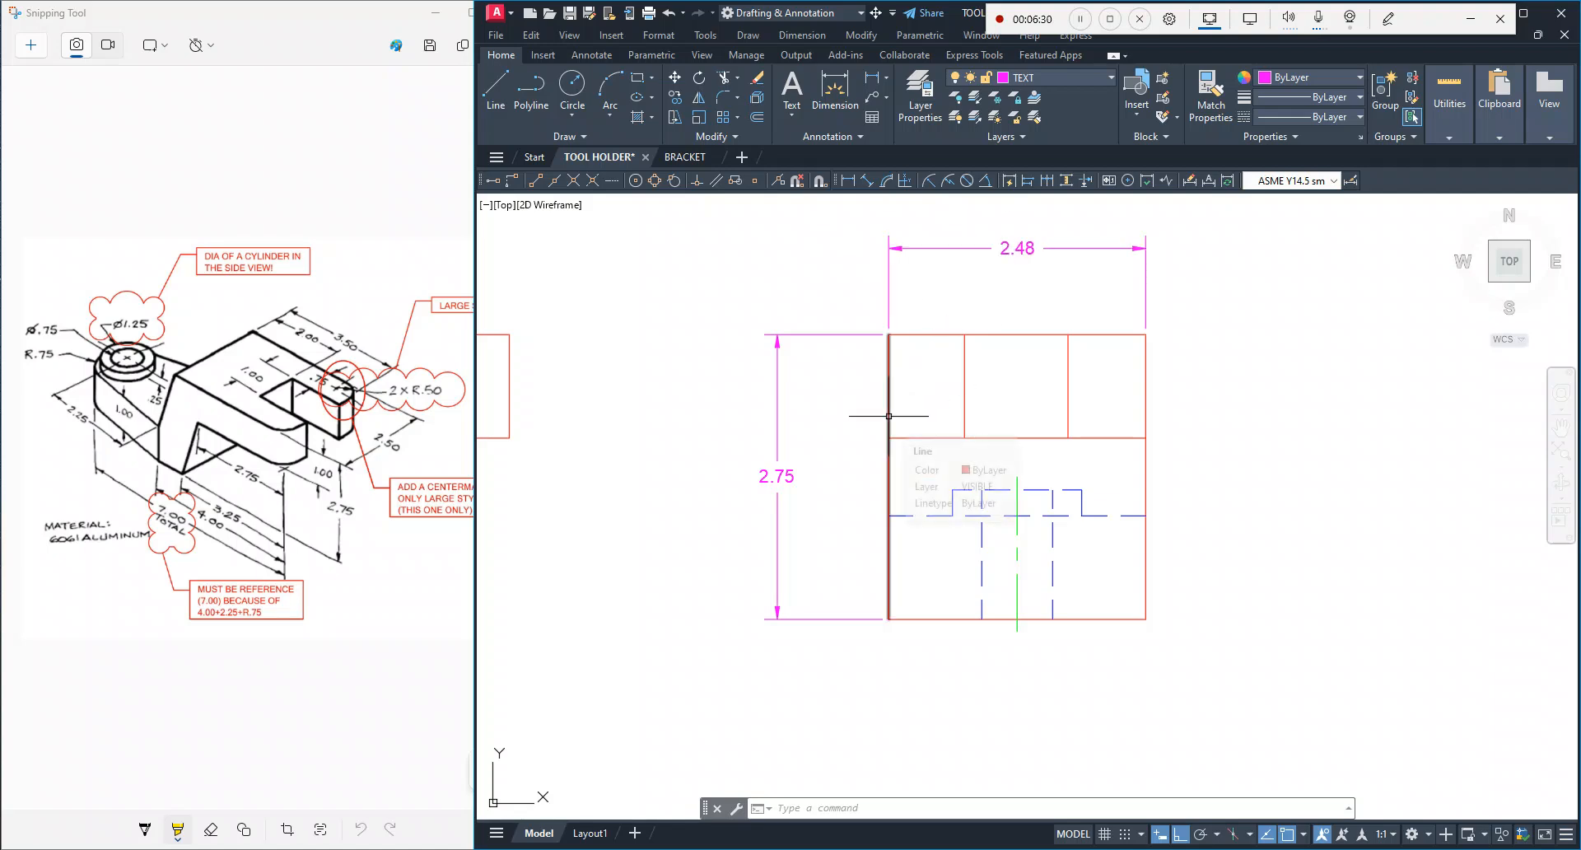
pyautogui.click(778, 477)
pyautogui.press('Delete')
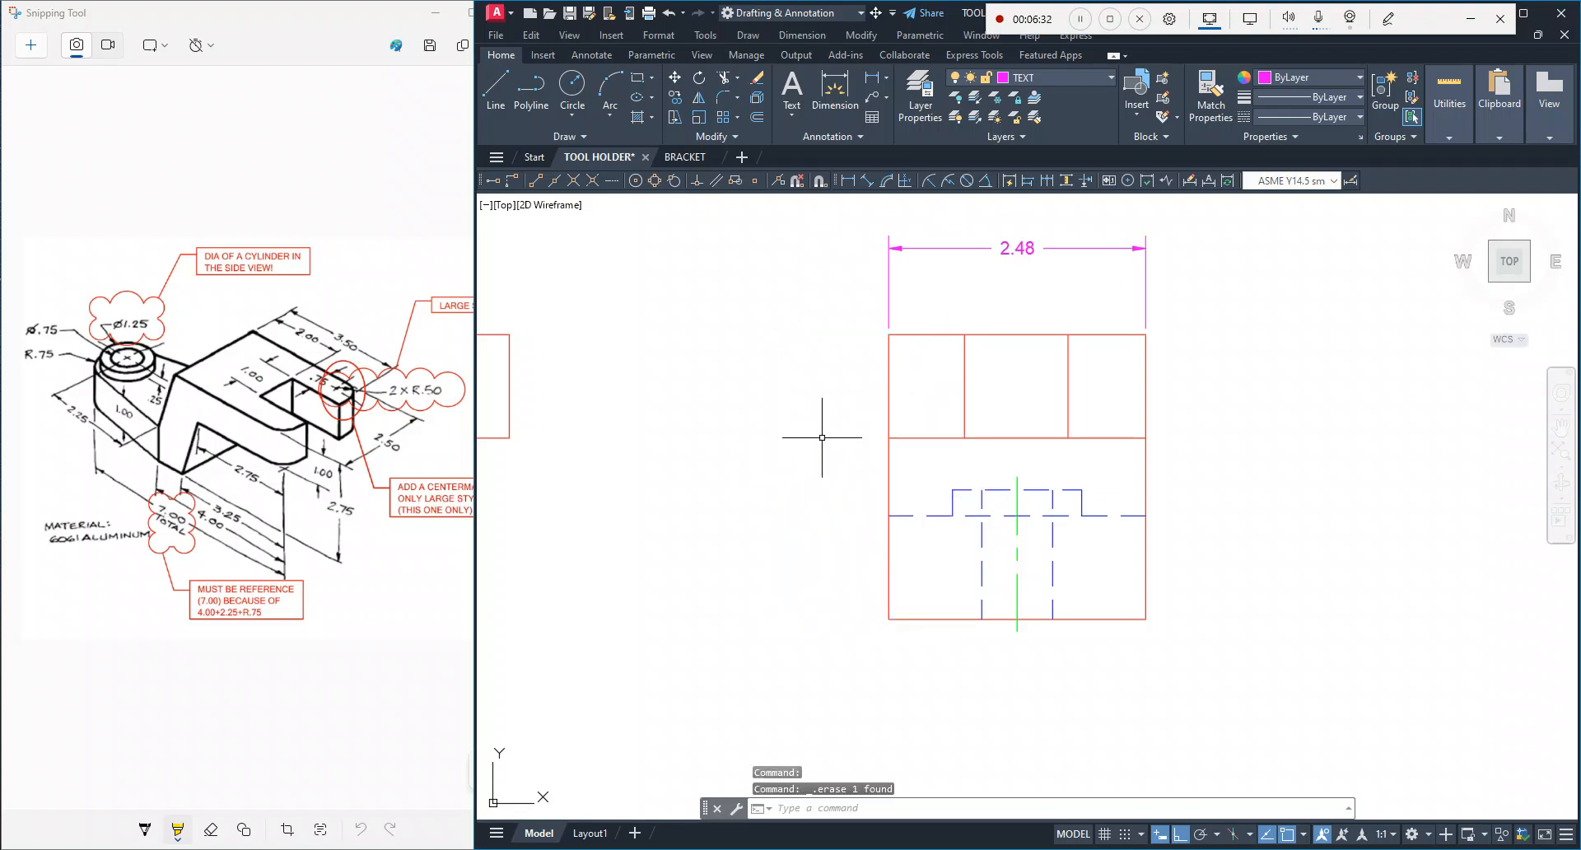
pyautogui.click(1012, 253)
pyautogui.press('Delete')
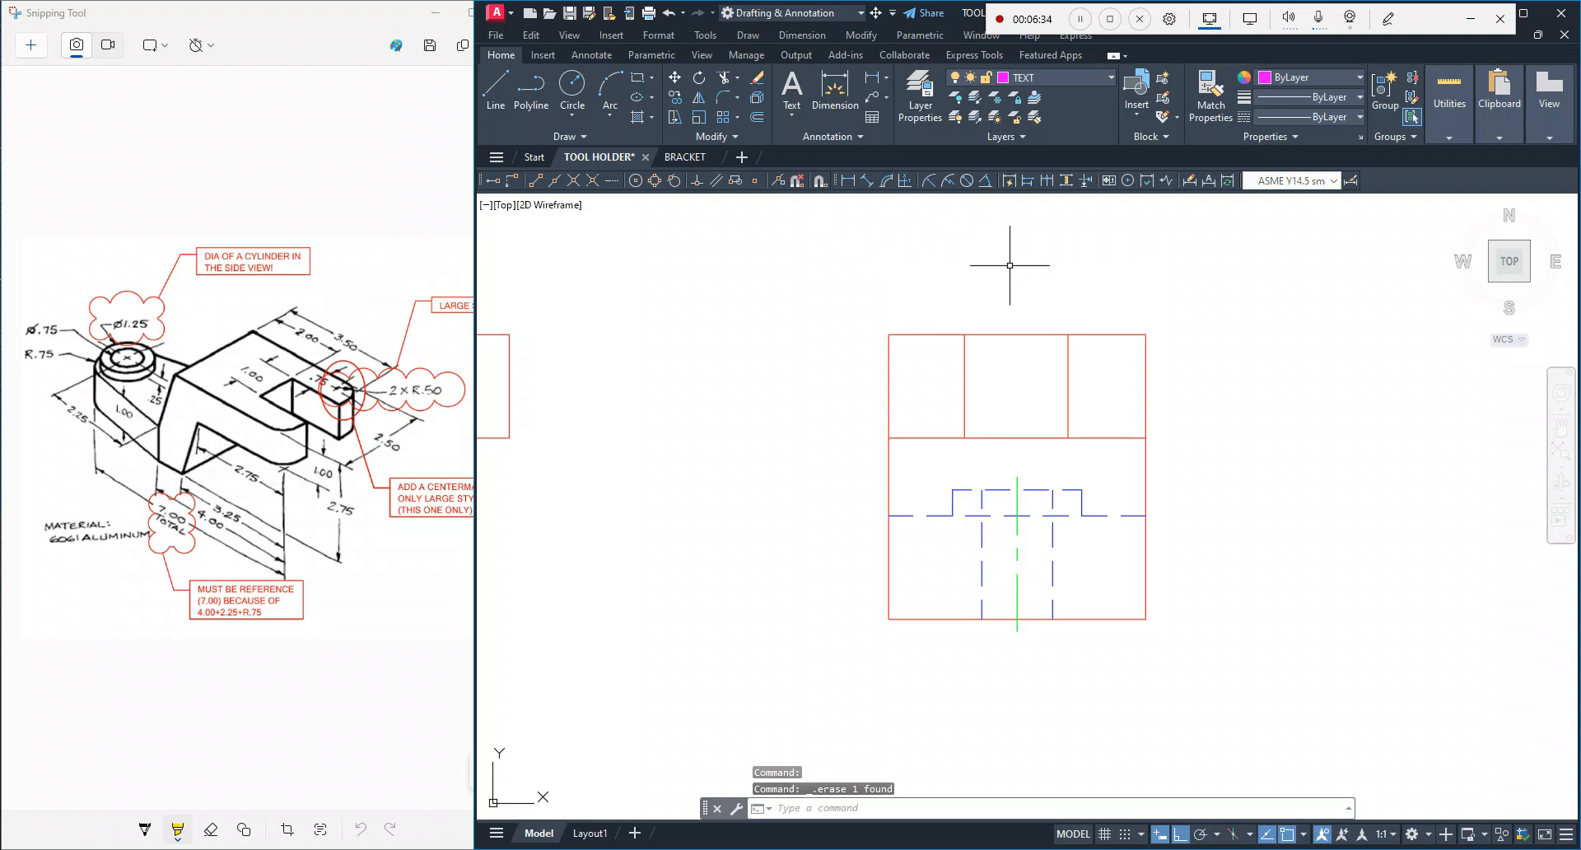
# Step: Replace the side view's left vertical edge with a copy of the right edge offset 2.5 to the left
pyautogui.click(888, 395)
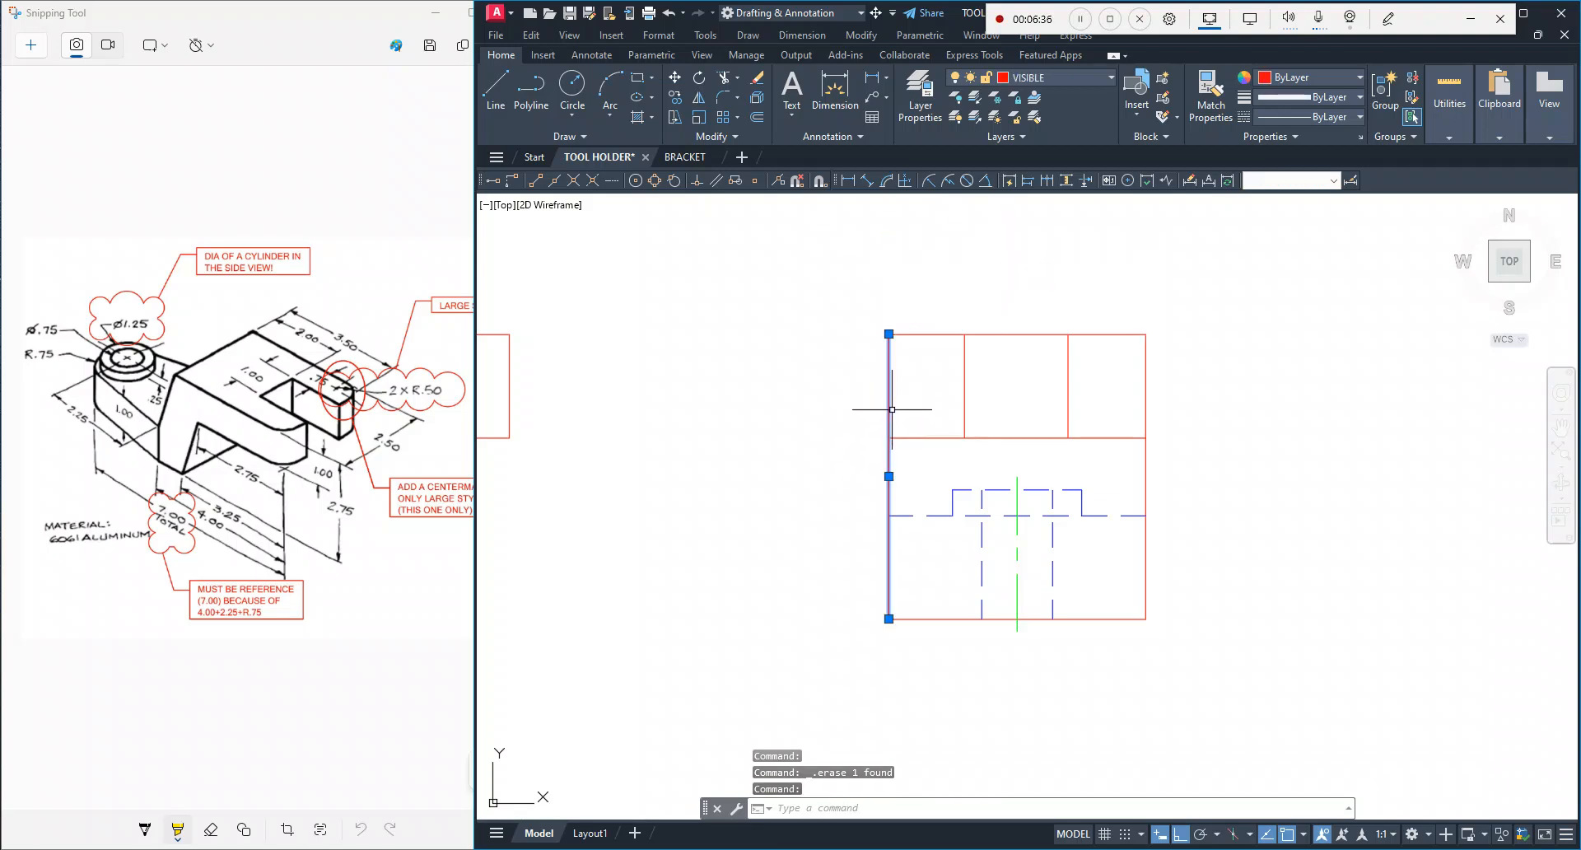
pyautogui.press('Delete')
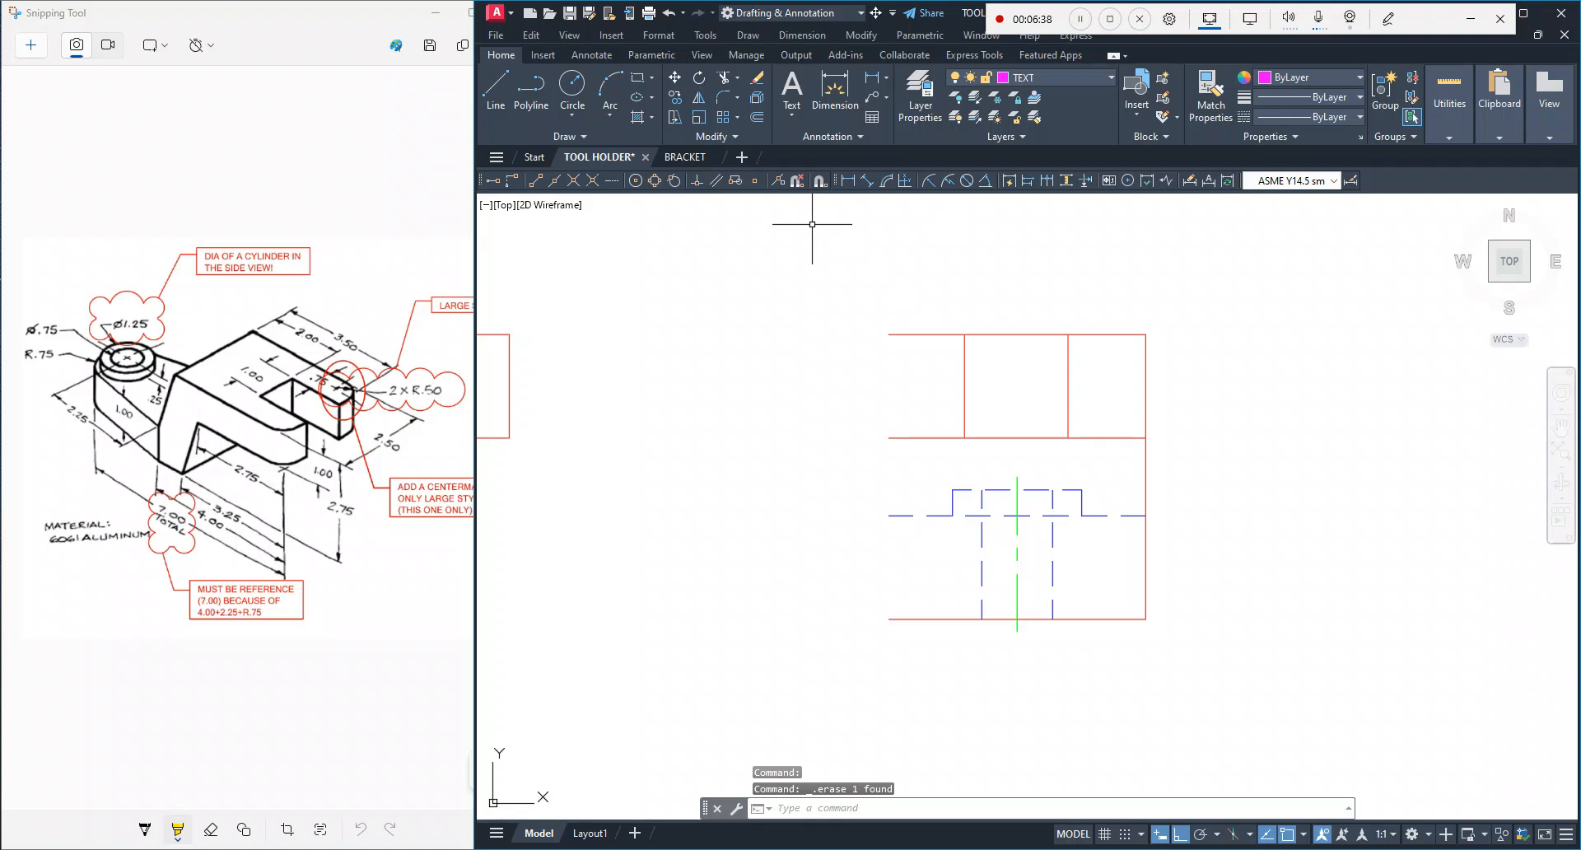
pyautogui.write('o')
pyautogui.press('Return')
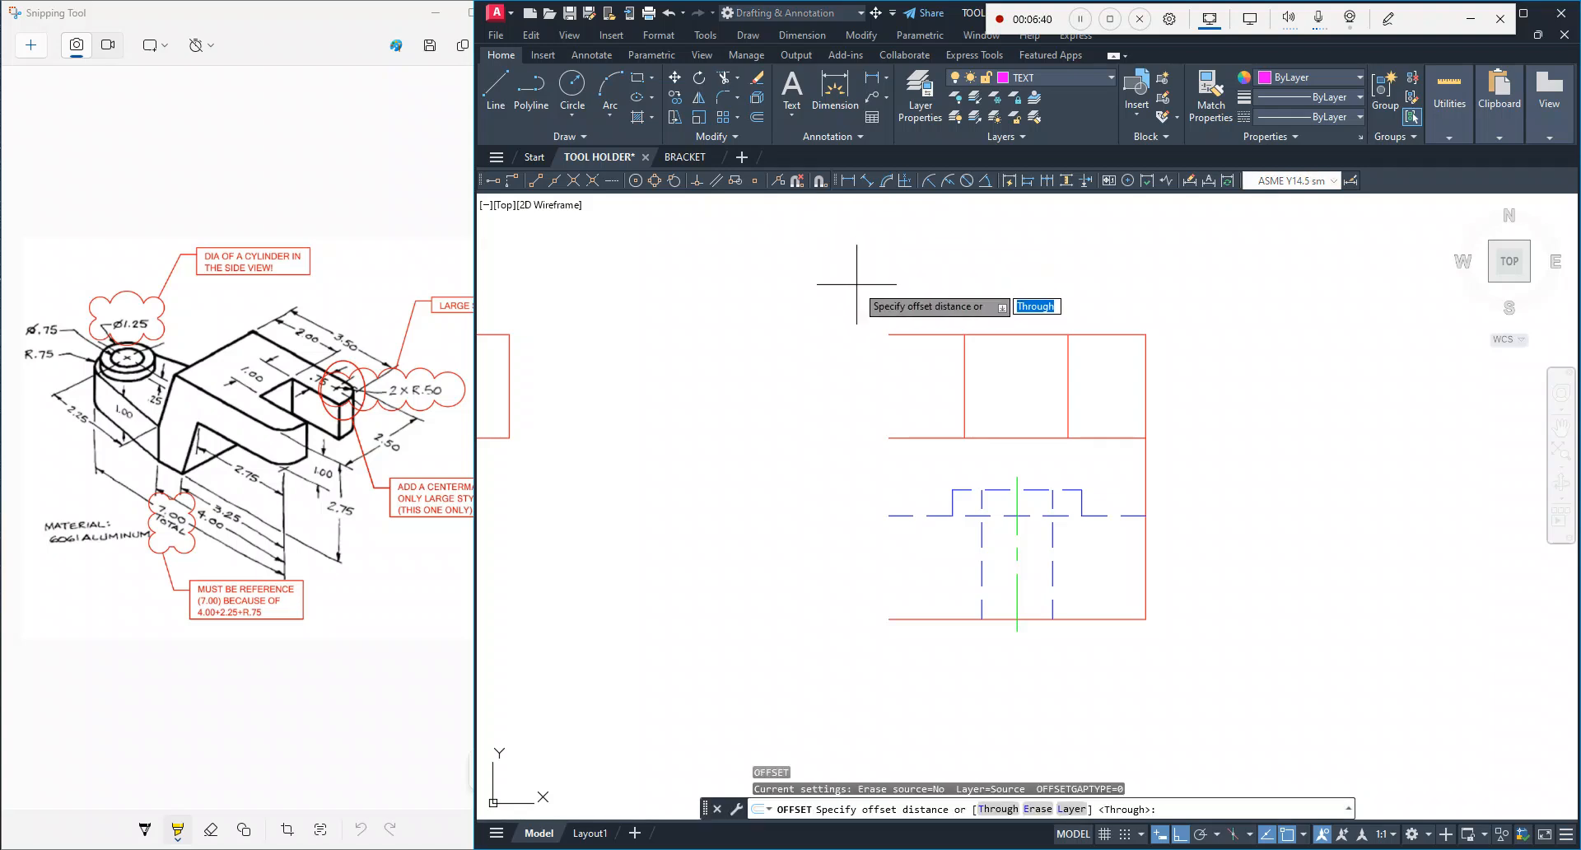
pyautogui.write('2.5')
pyautogui.press('Return')
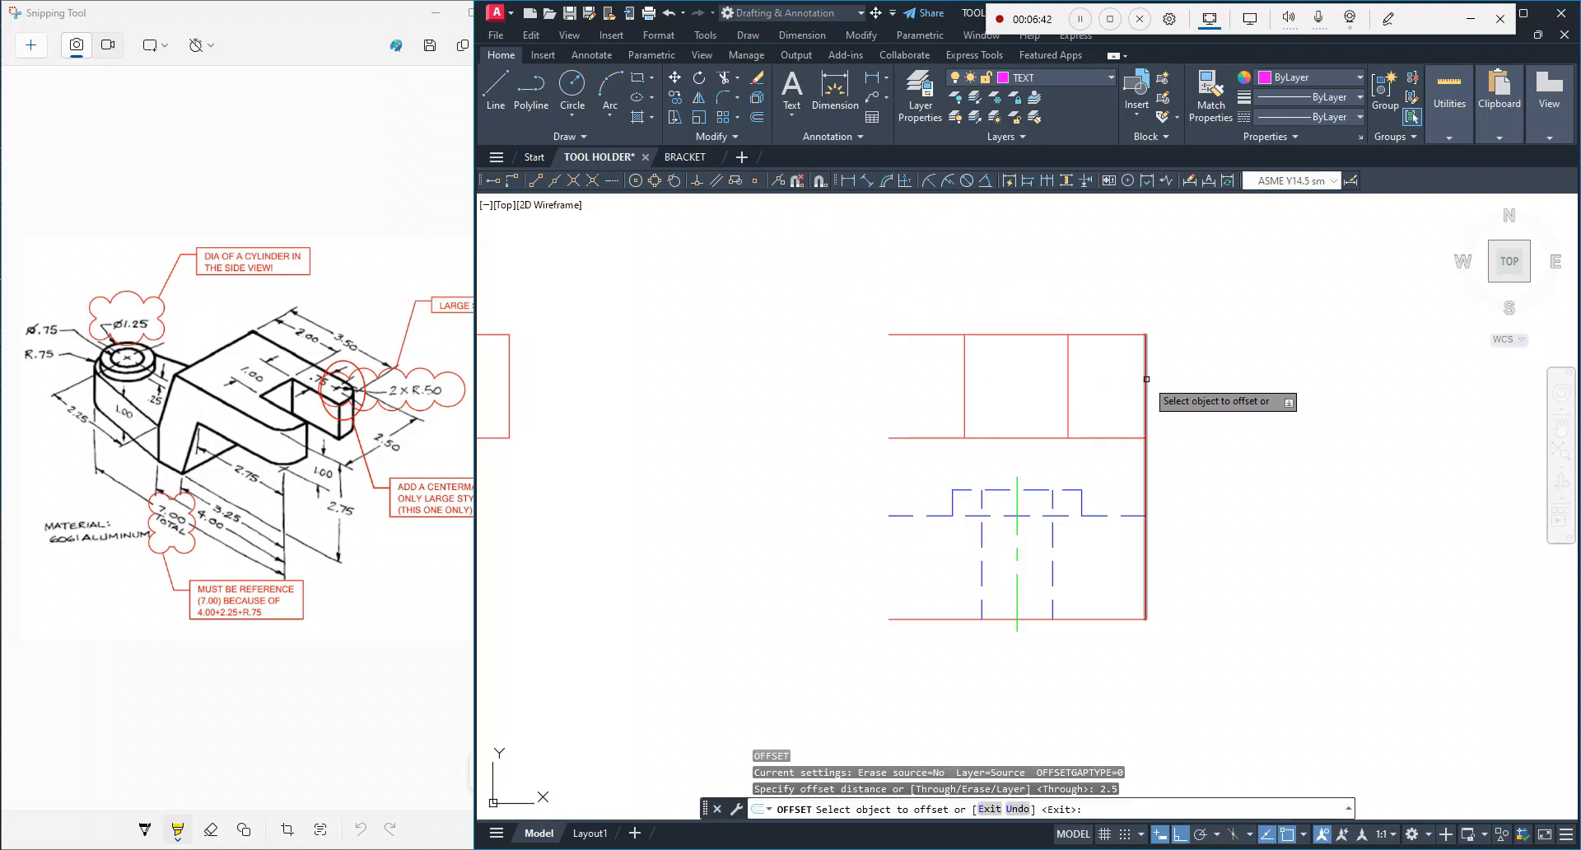
pyautogui.click(1146, 378)
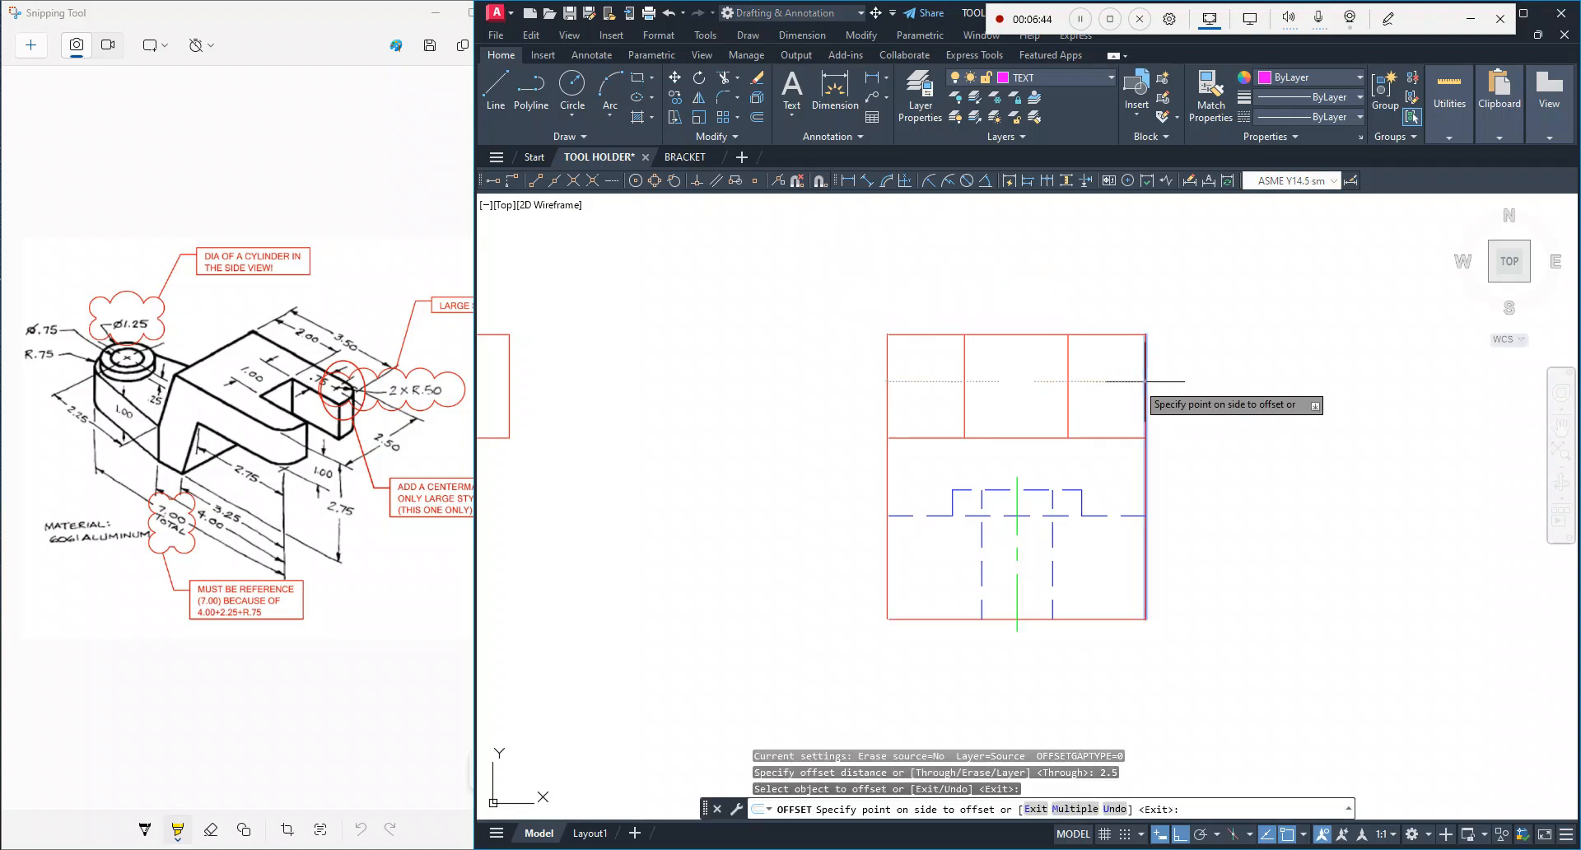
pyautogui.click(931, 405)
pyautogui.press('Escape')
# Step: Extend the side view's horizontal visible and hidden lines to meet the new left edge
pyautogui.scroll(4, 914, 374)
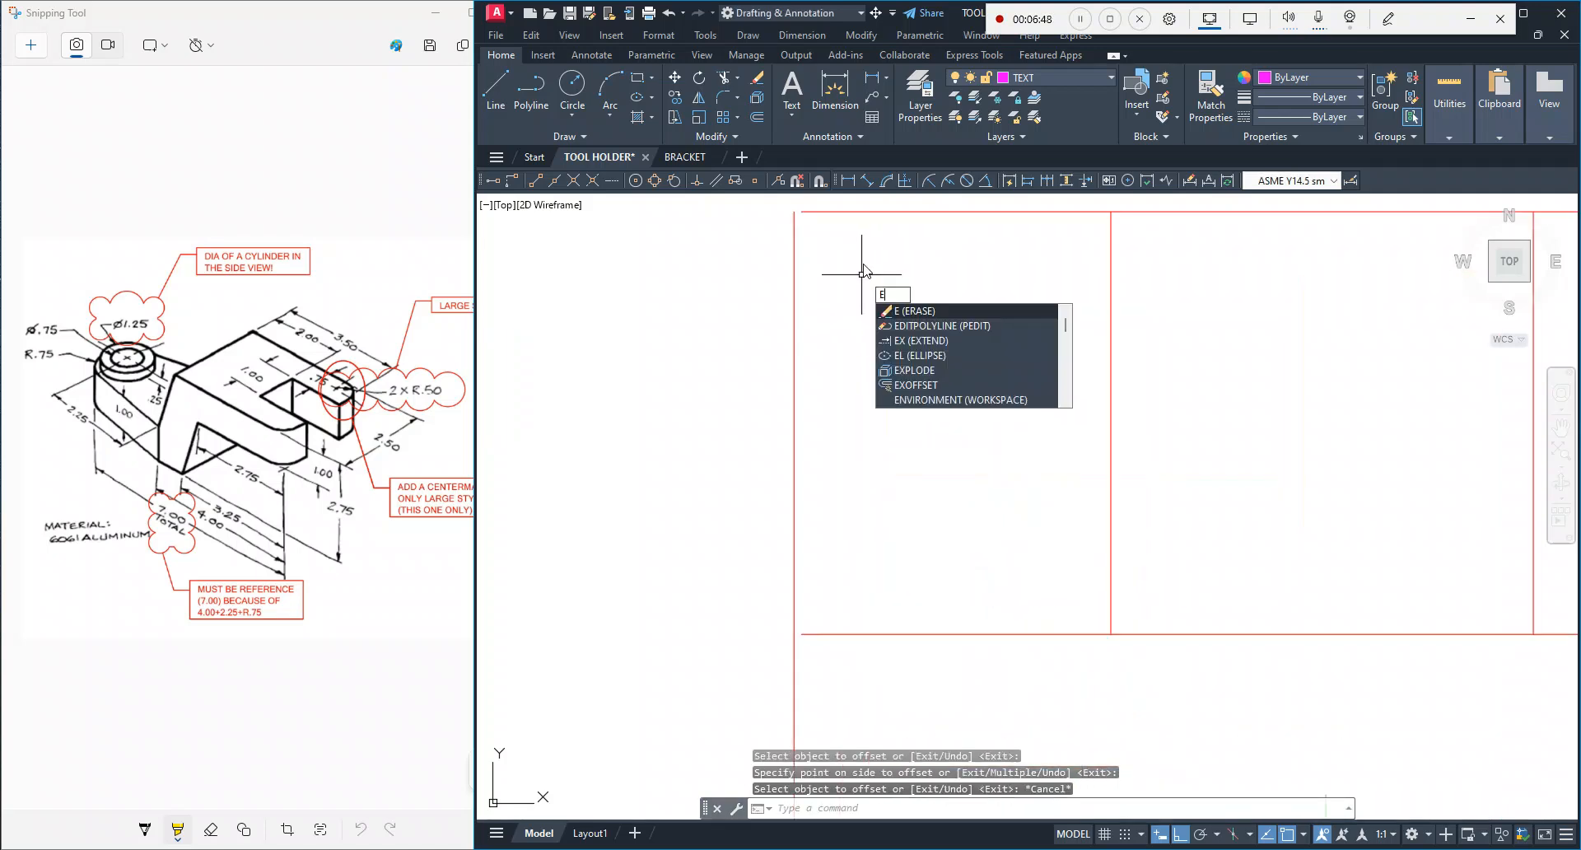
pyautogui.click(920, 341)
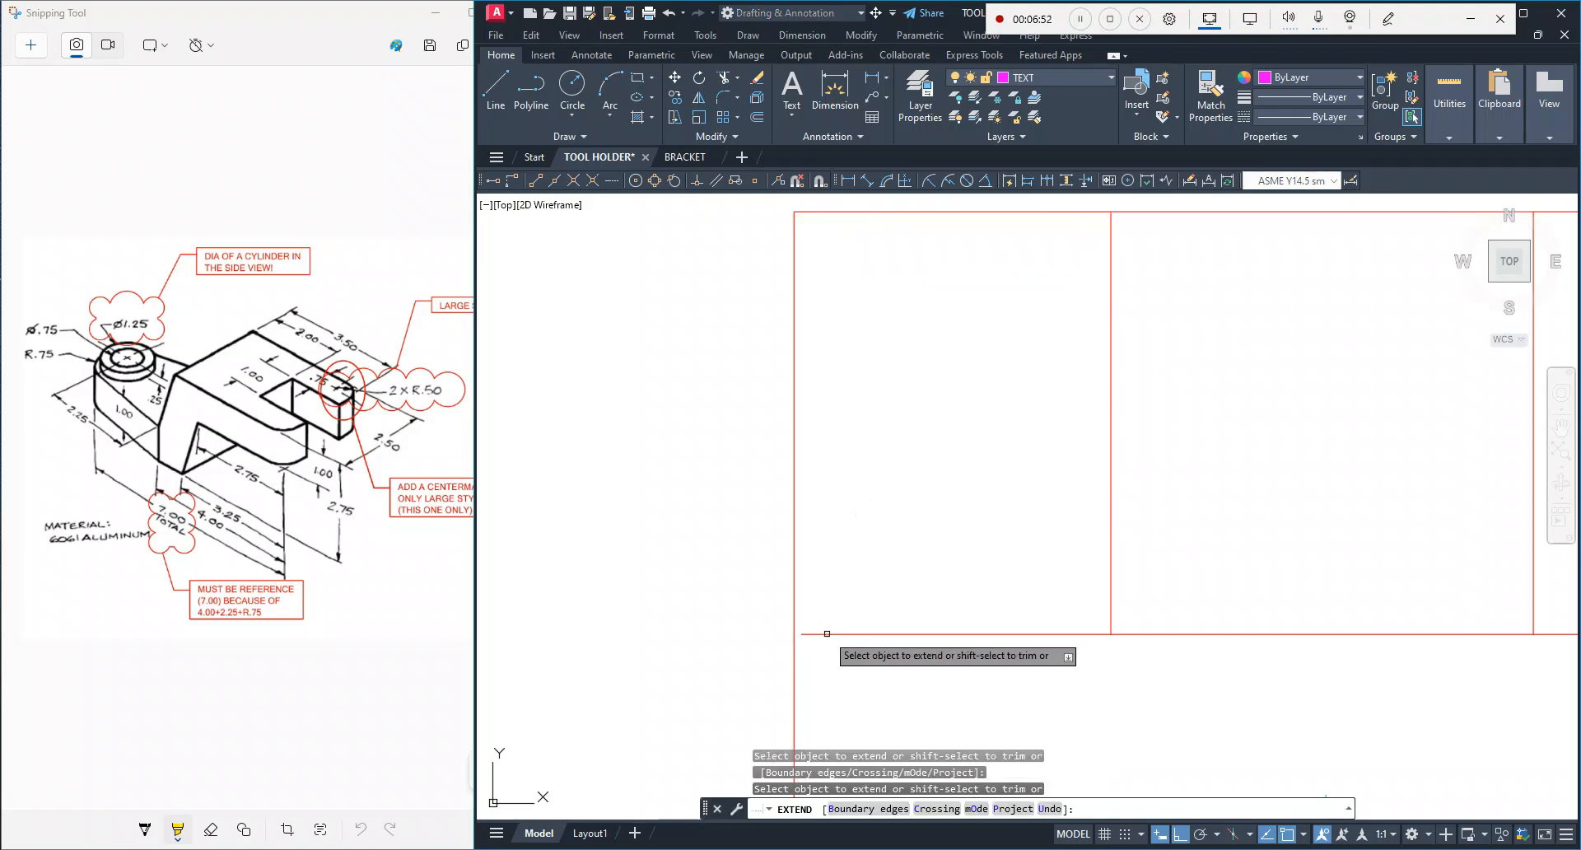
pyautogui.scroll(-2, 885, 642)
pyautogui.moveTo(884, 642); pyautogui.dragTo(777, 259, button='middle')
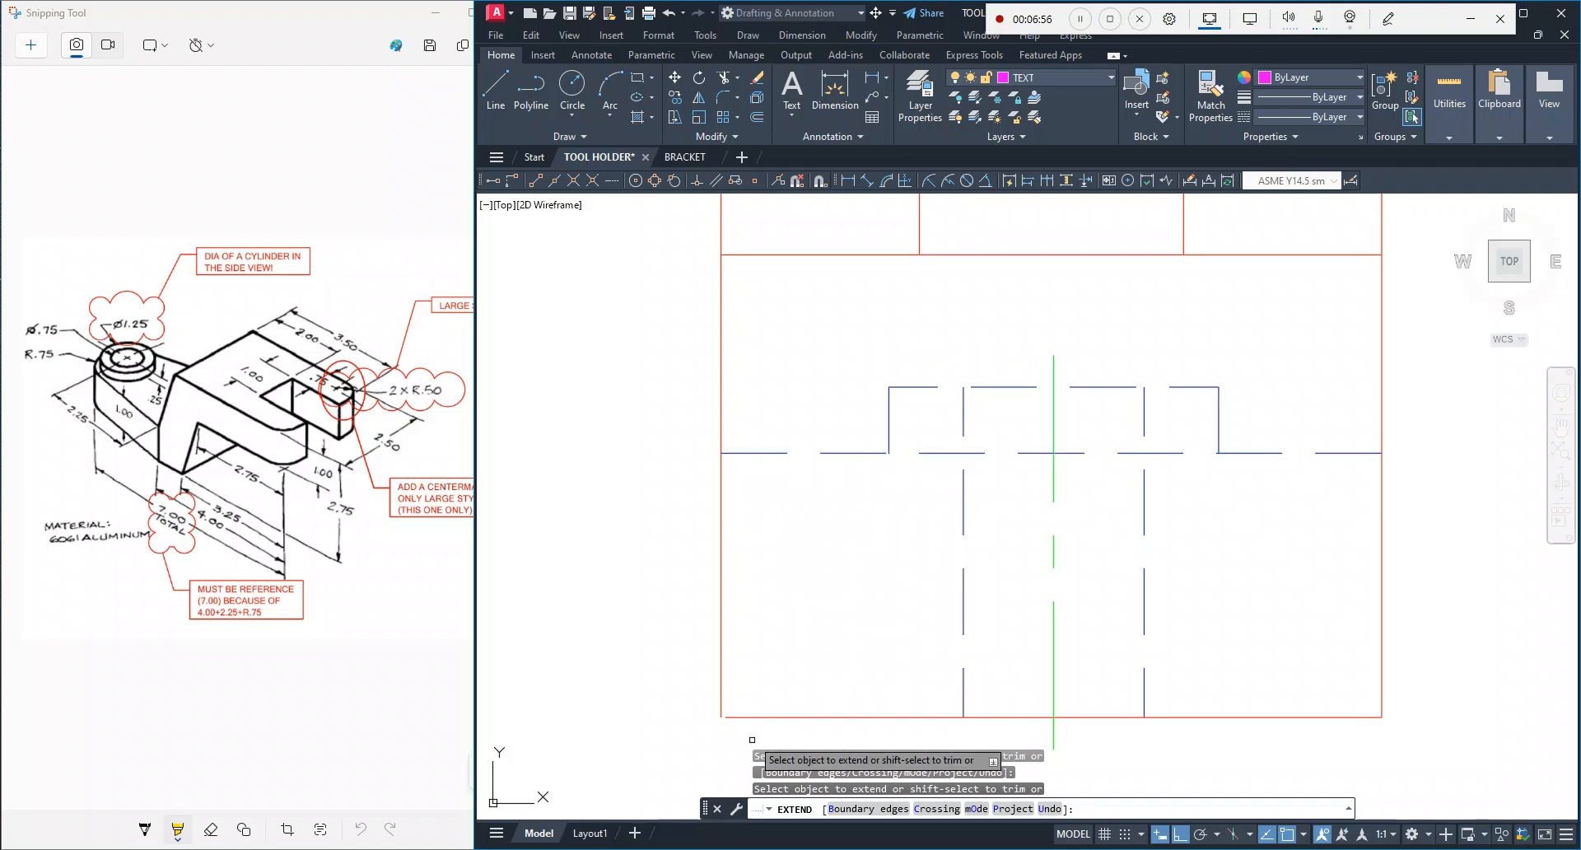
pyautogui.scroll(-3, 732, 699)
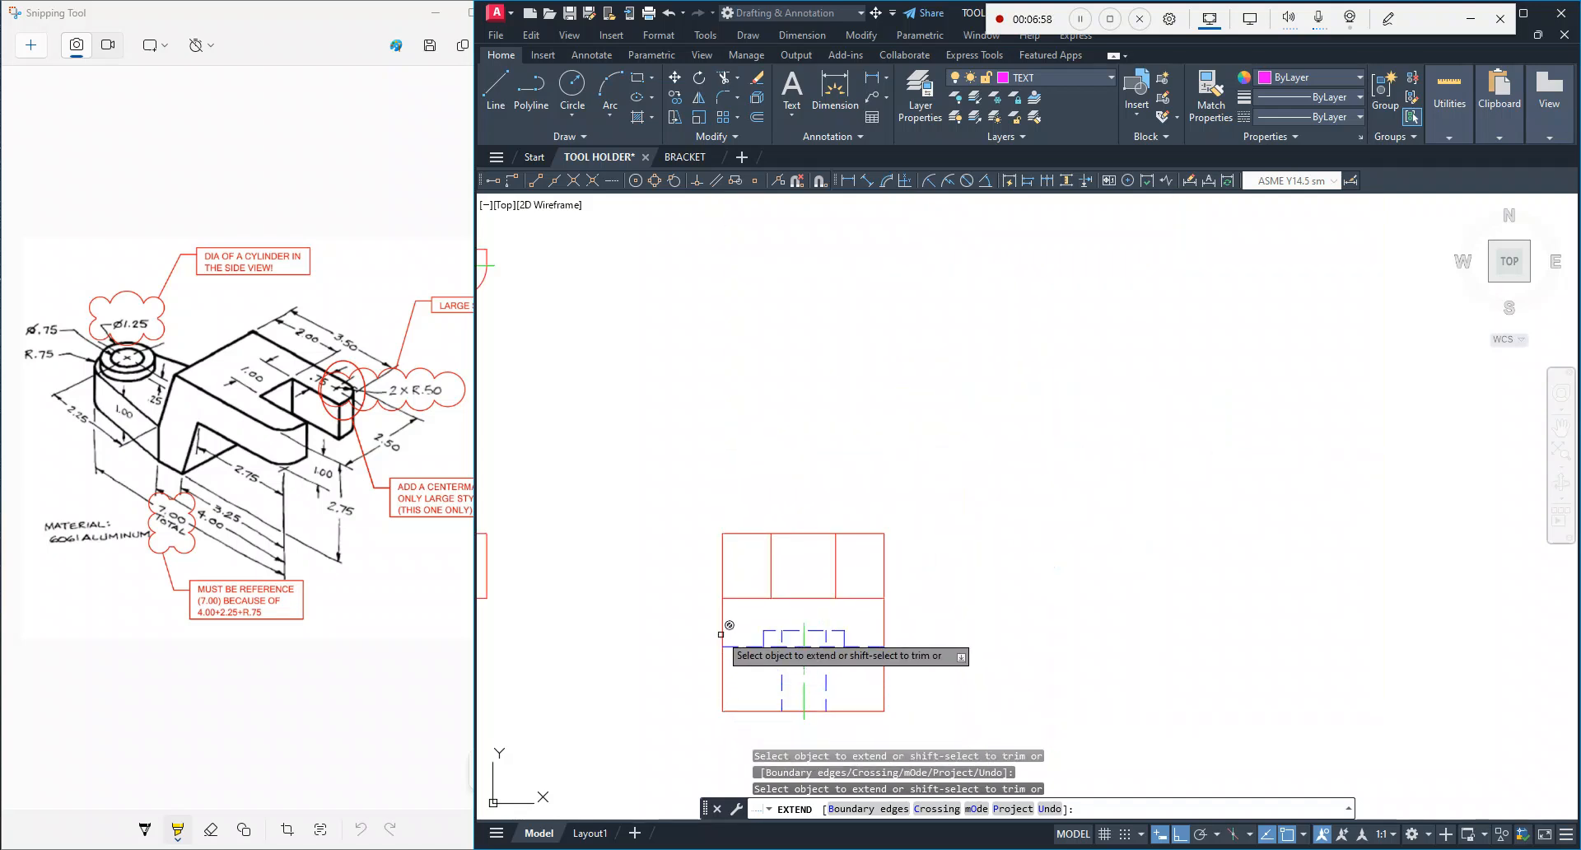
pyautogui.scroll(1, 727, 634)
pyautogui.moveTo(727, 634)
pyautogui.mouseDown(button='middle')
pyautogui.moveTo(804, 592)
pyautogui.moveTo(1077, 572)
pyautogui.mouseUp(button='middle')
pyautogui.scroll(2, 1041, 582)
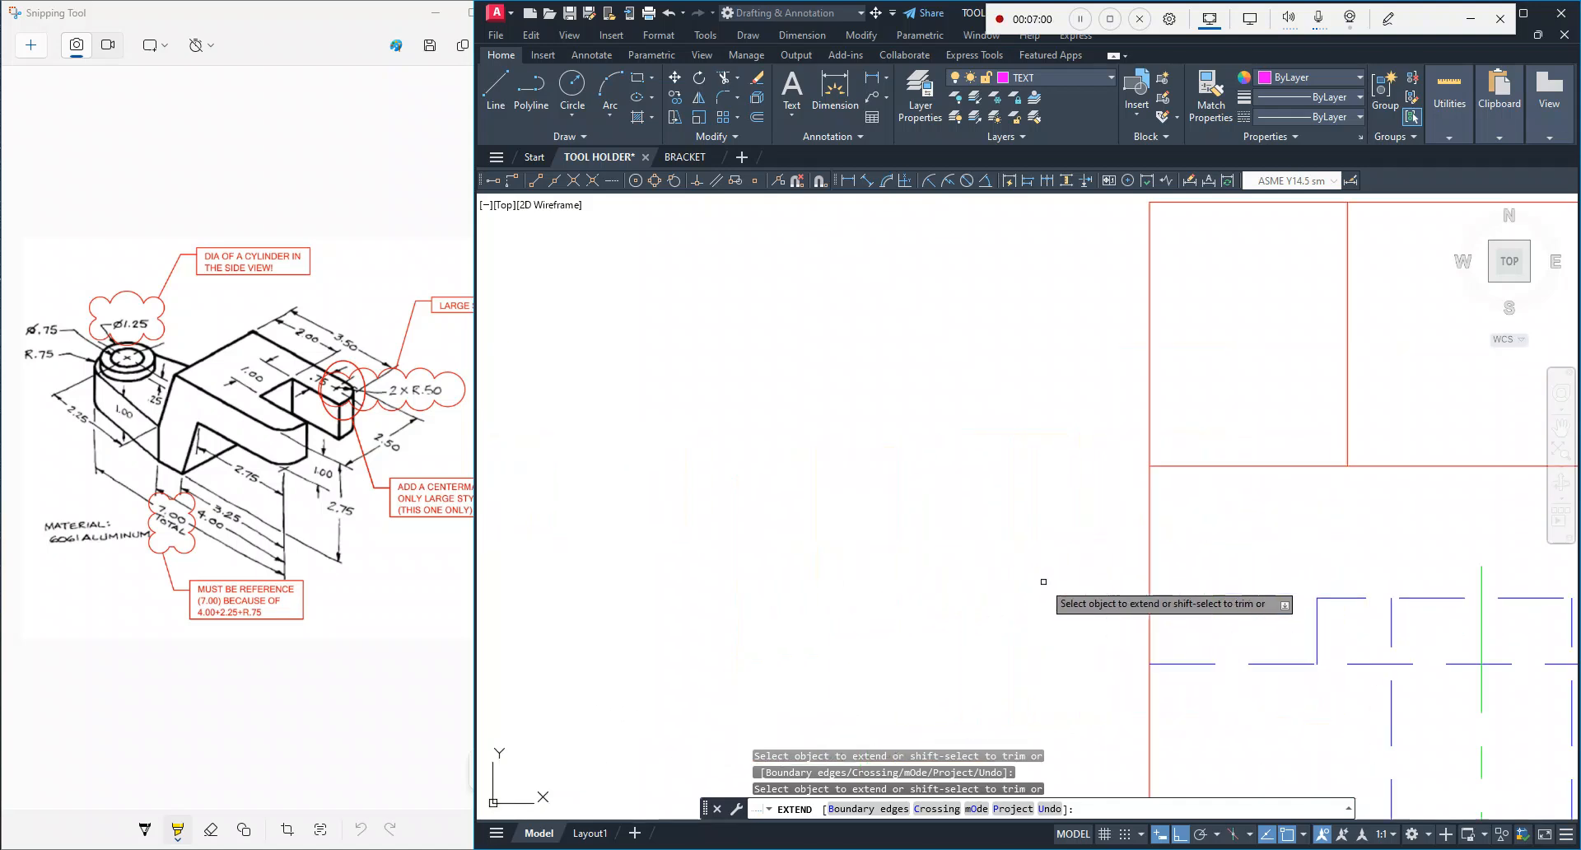
pyautogui.scroll(-3, 1041, 582)
pyautogui.scroll(1, 854, 486)
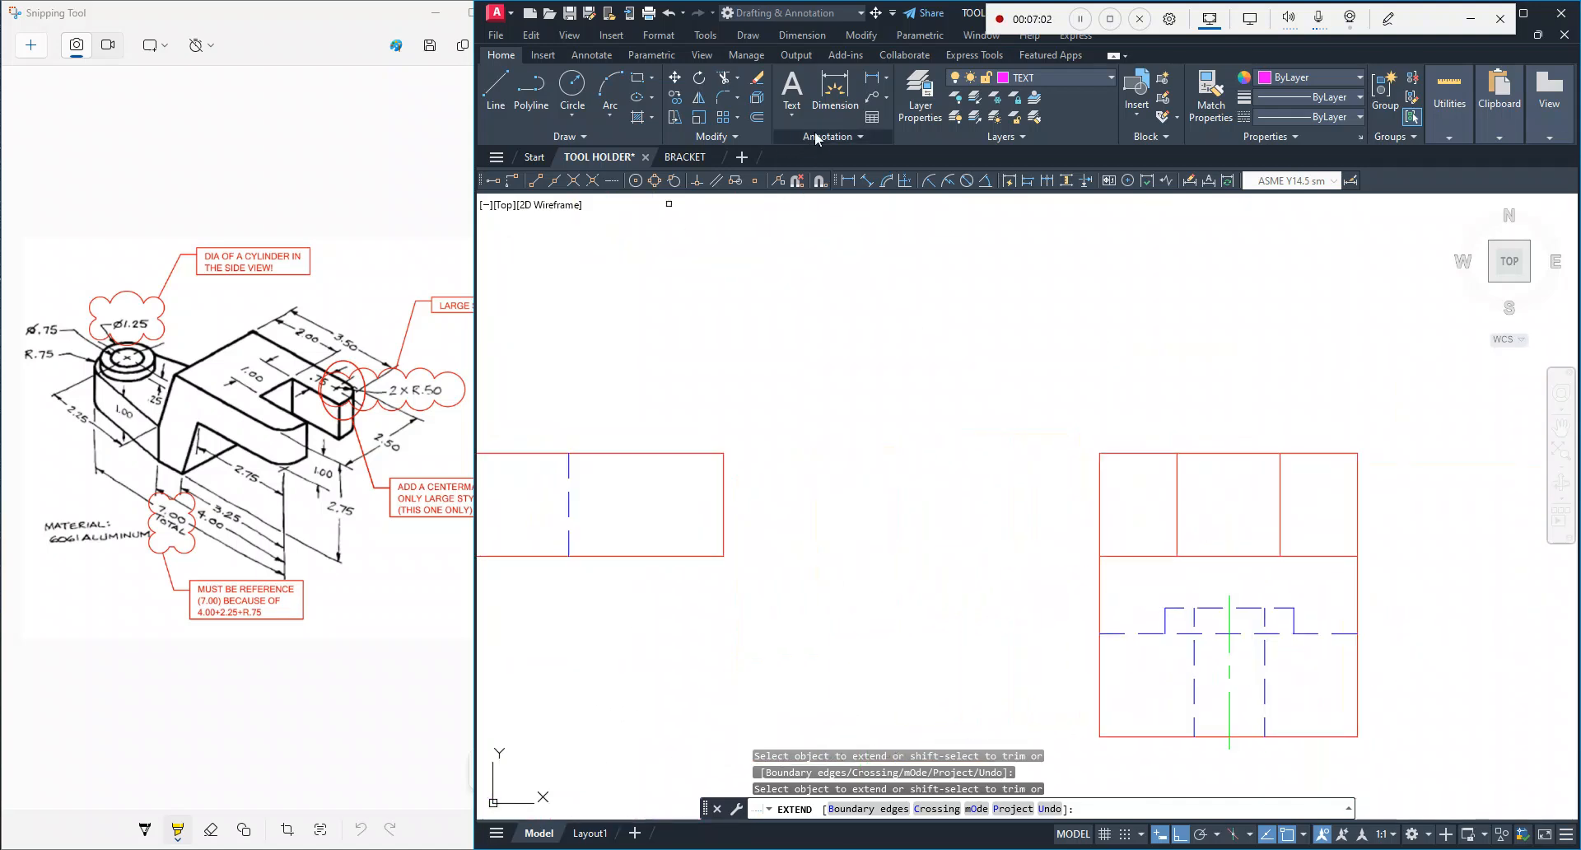
# Step: Add a vertical linear dimension for the overall height along the corrected side view's left edge, placed between the front and side views
pyautogui.click(871, 77)
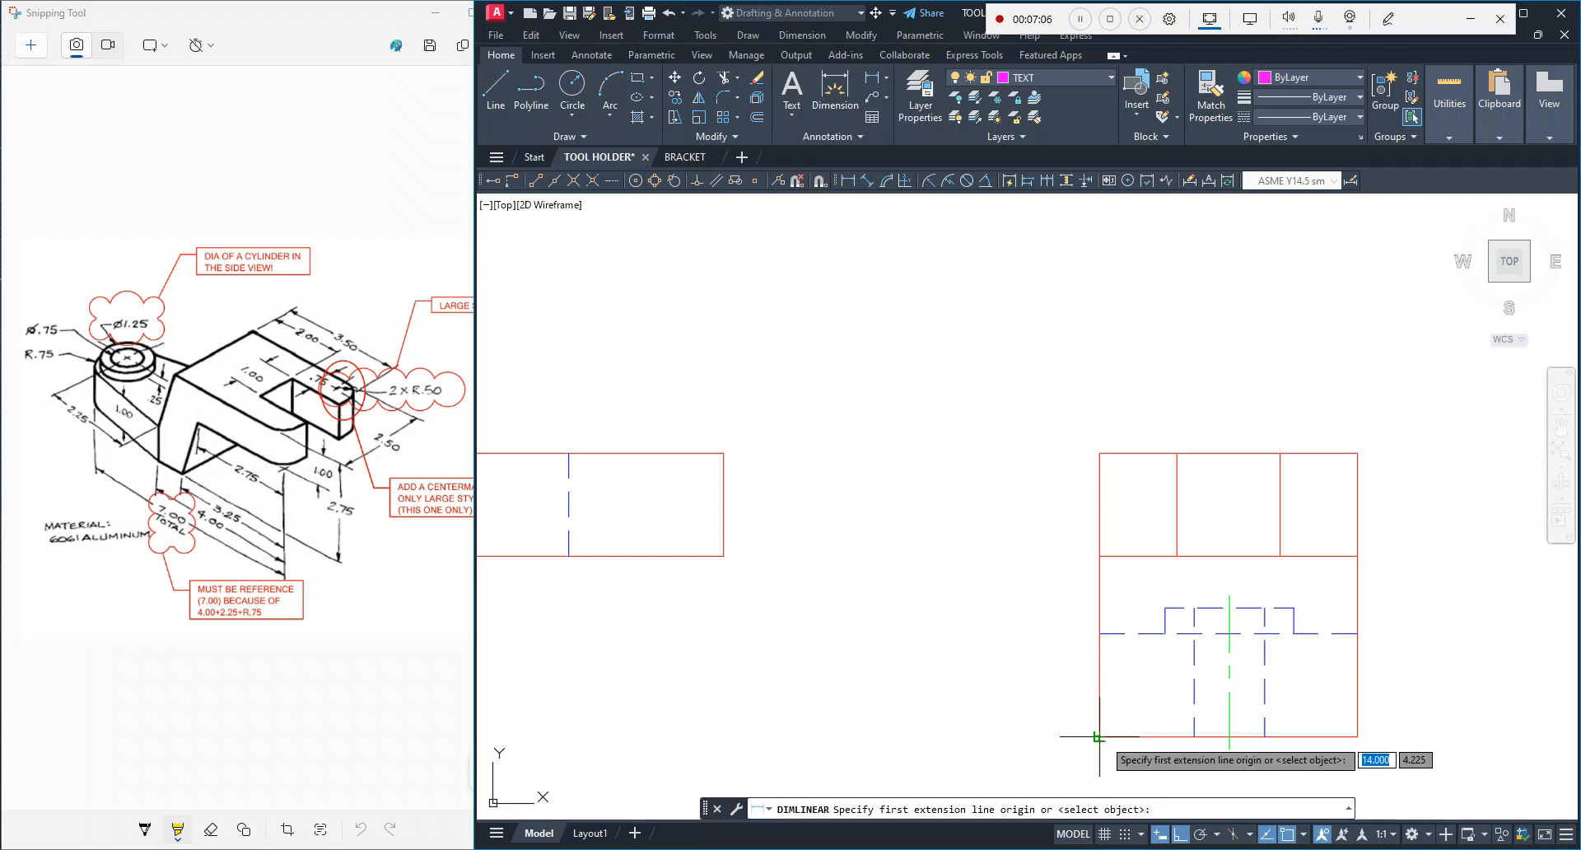
pyautogui.click(1101, 740)
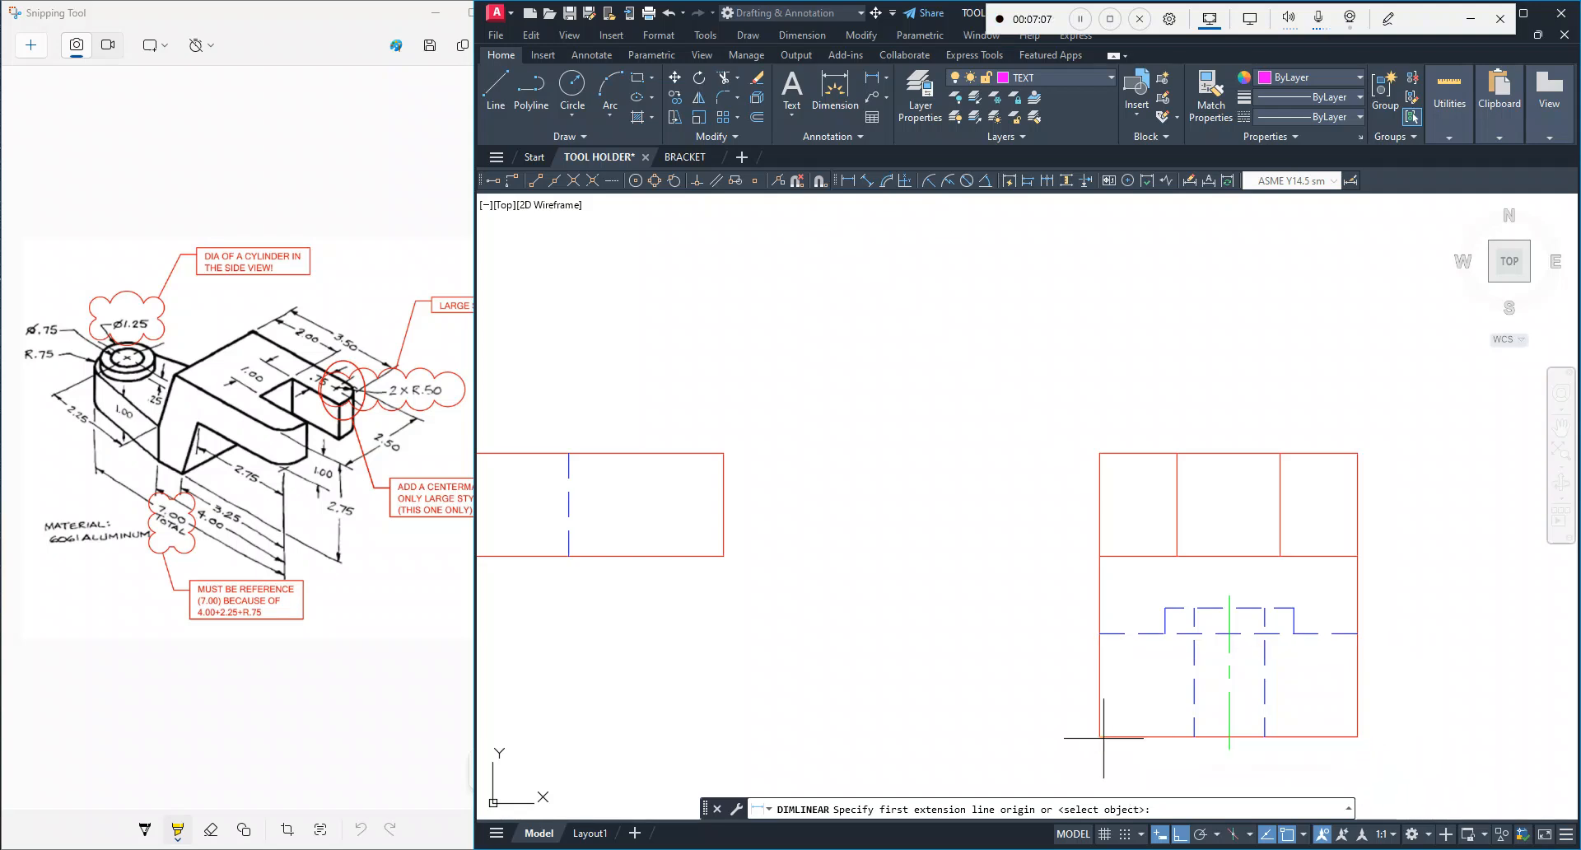
pyautogui.click(1099, 452)
pyautogui.click(1002, 601)
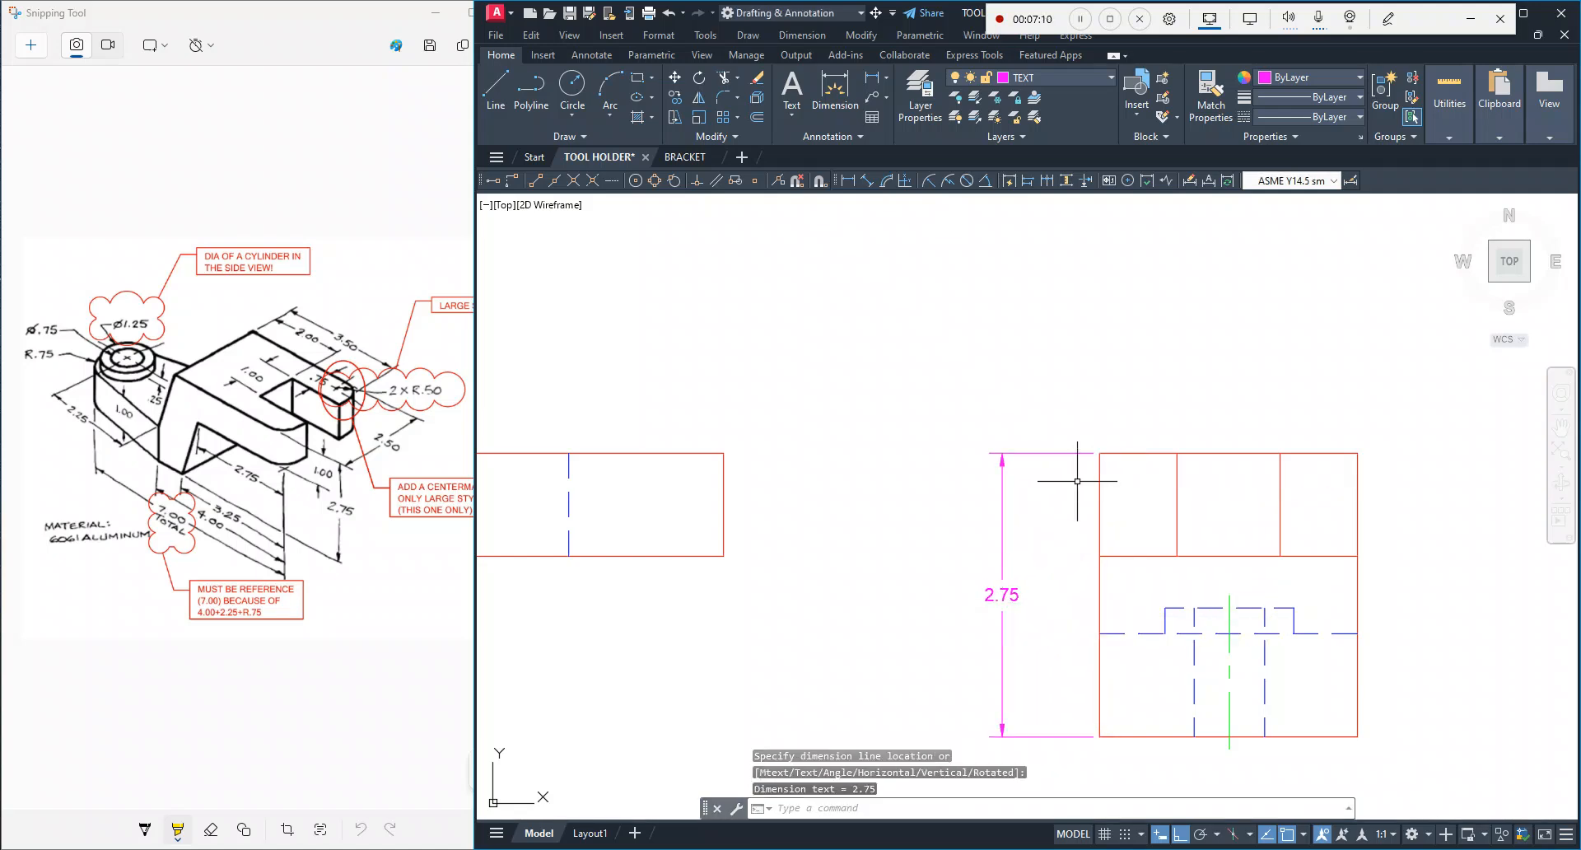
# Step: Dimension the corrected side view's overall width with a horizontal linear dimension above its top edge
pyautogui.press('Return')
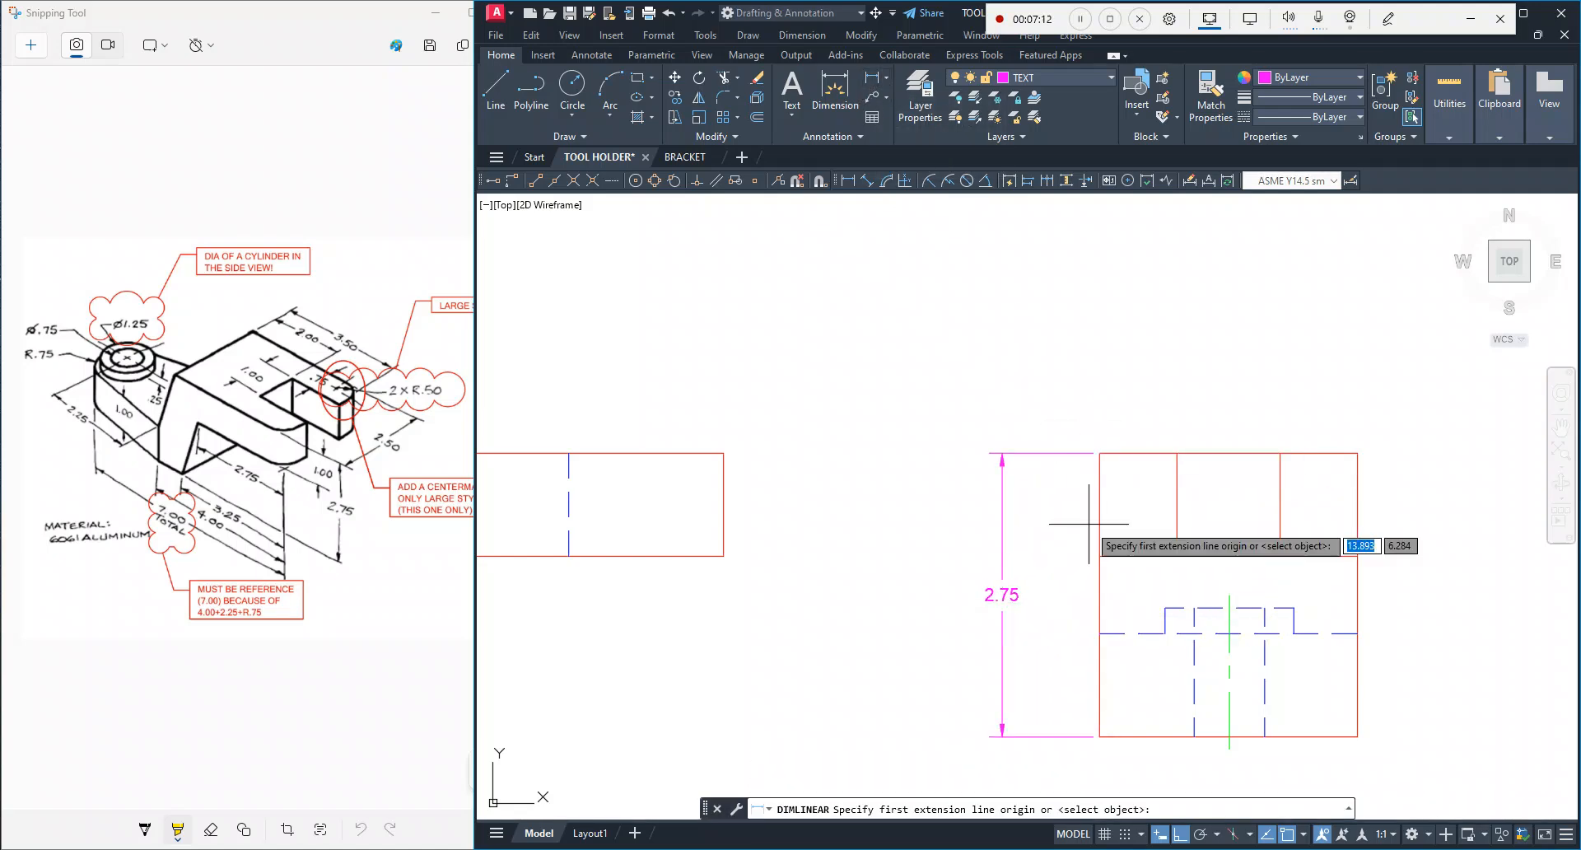
pyautogui.click(1099, 453)
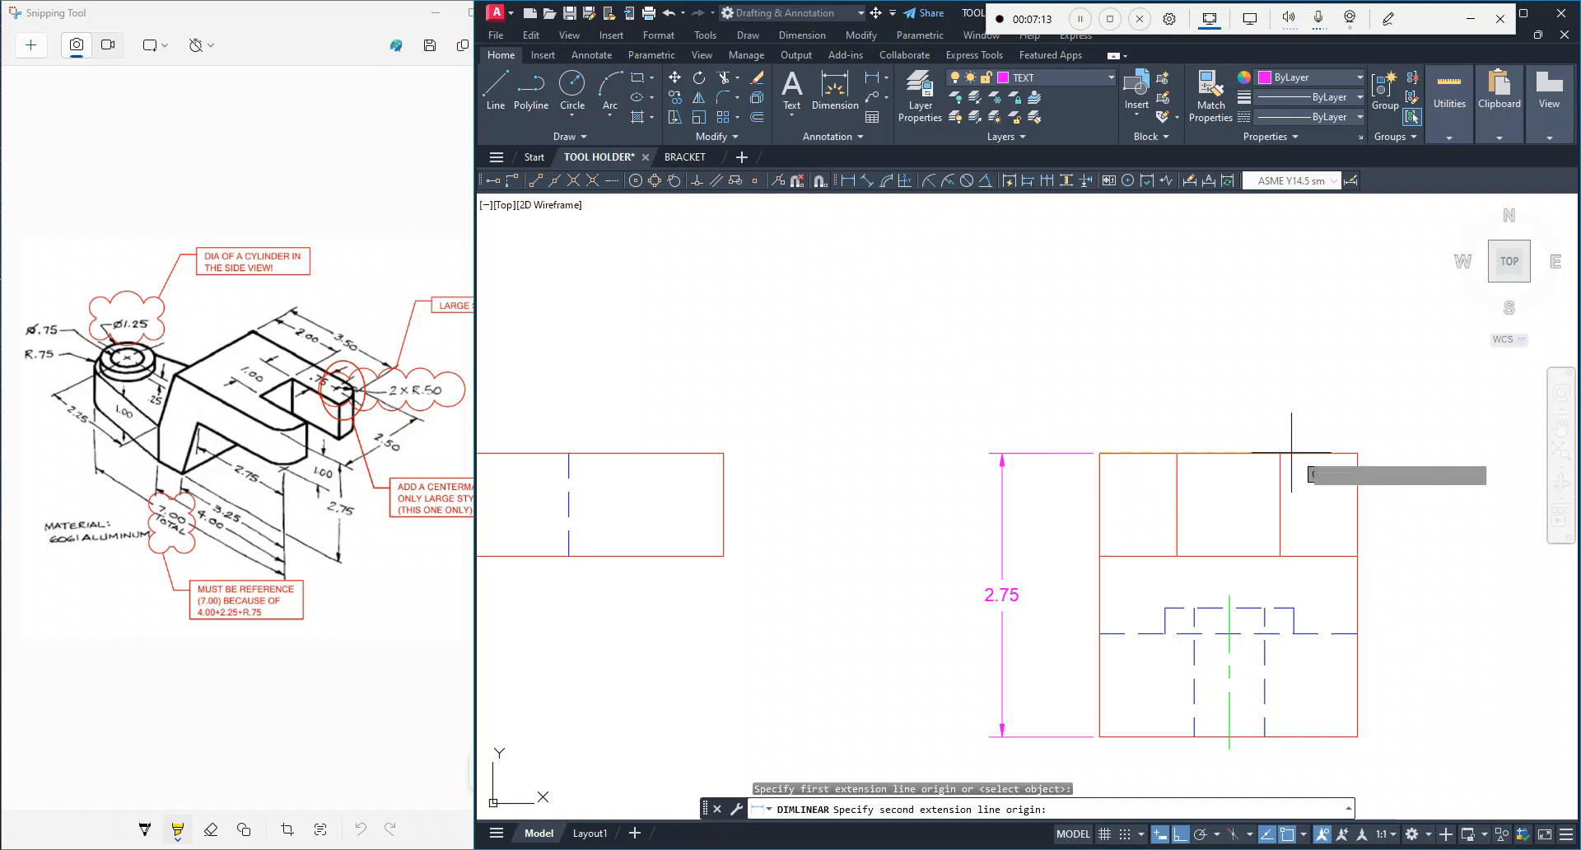
pyautogui.click(1354, 453)
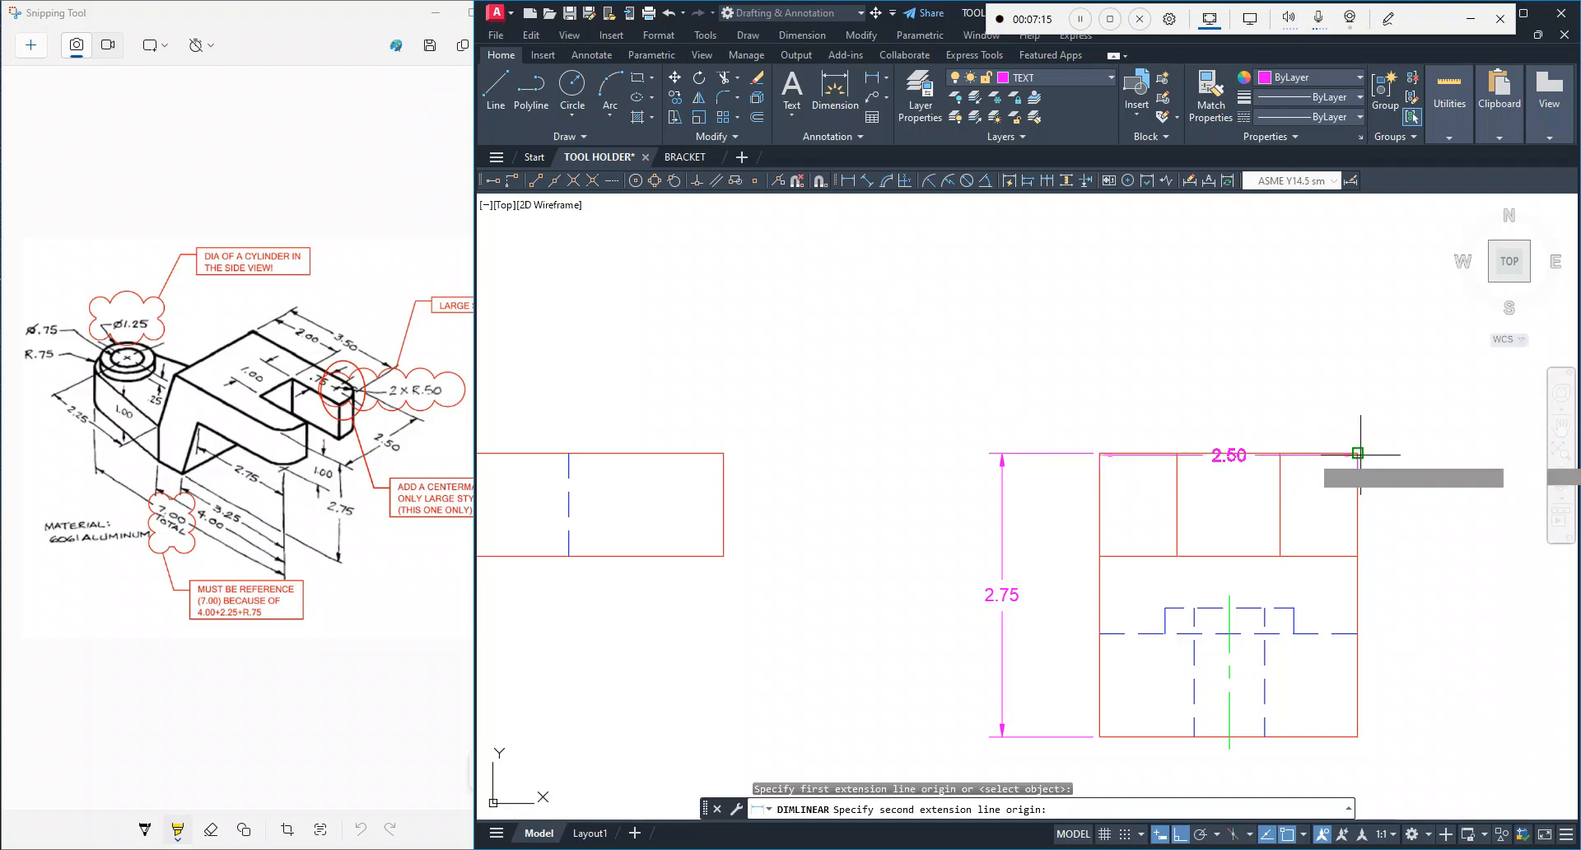
pyautogui.click(1238, 371)
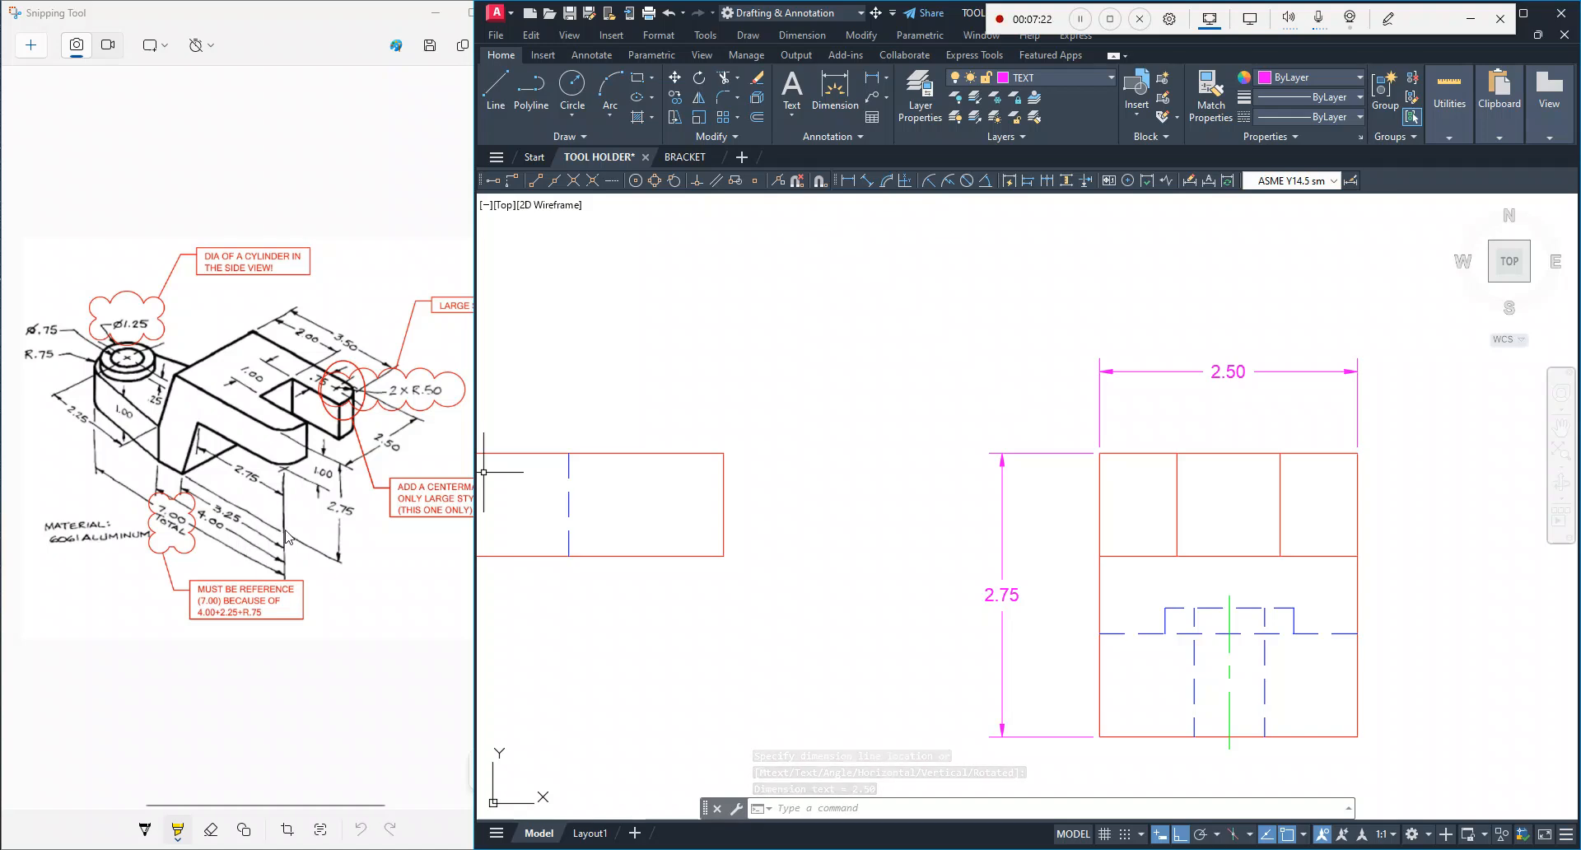
# Step: In the Snipping Tool sketch, highlight the 2.75 overall height and 2.50 overall width dimensions in yellow
pyautogui.click(333, 516)
pyautogui.moveTo(333, 516); pyautogui.dragTo(364, 515)
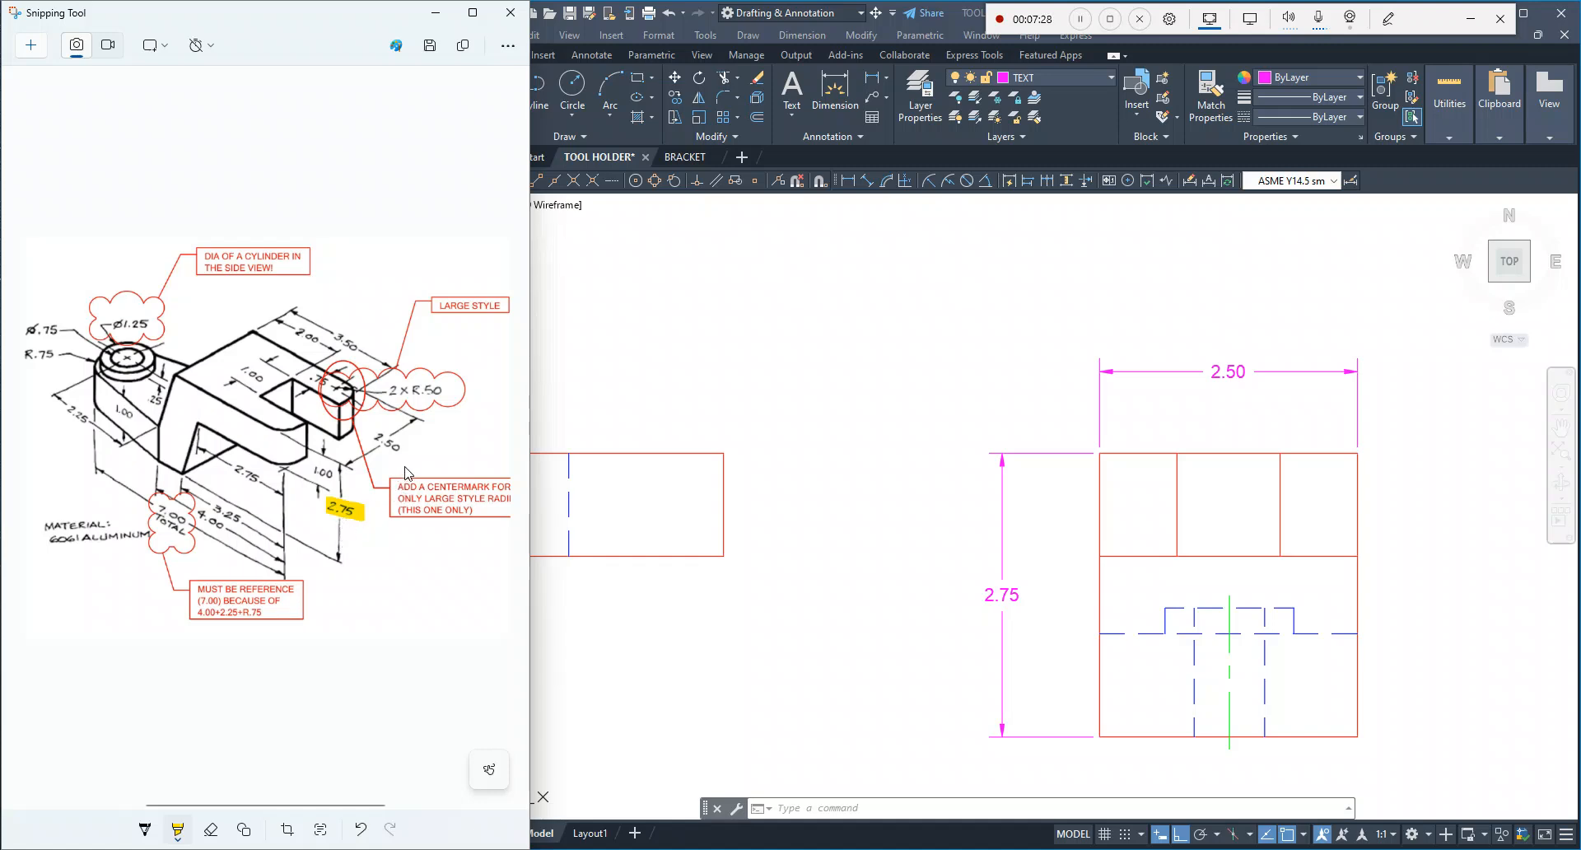
pyautogui.moveTo(375, 438); pyautogui.dragTo(409, 452)
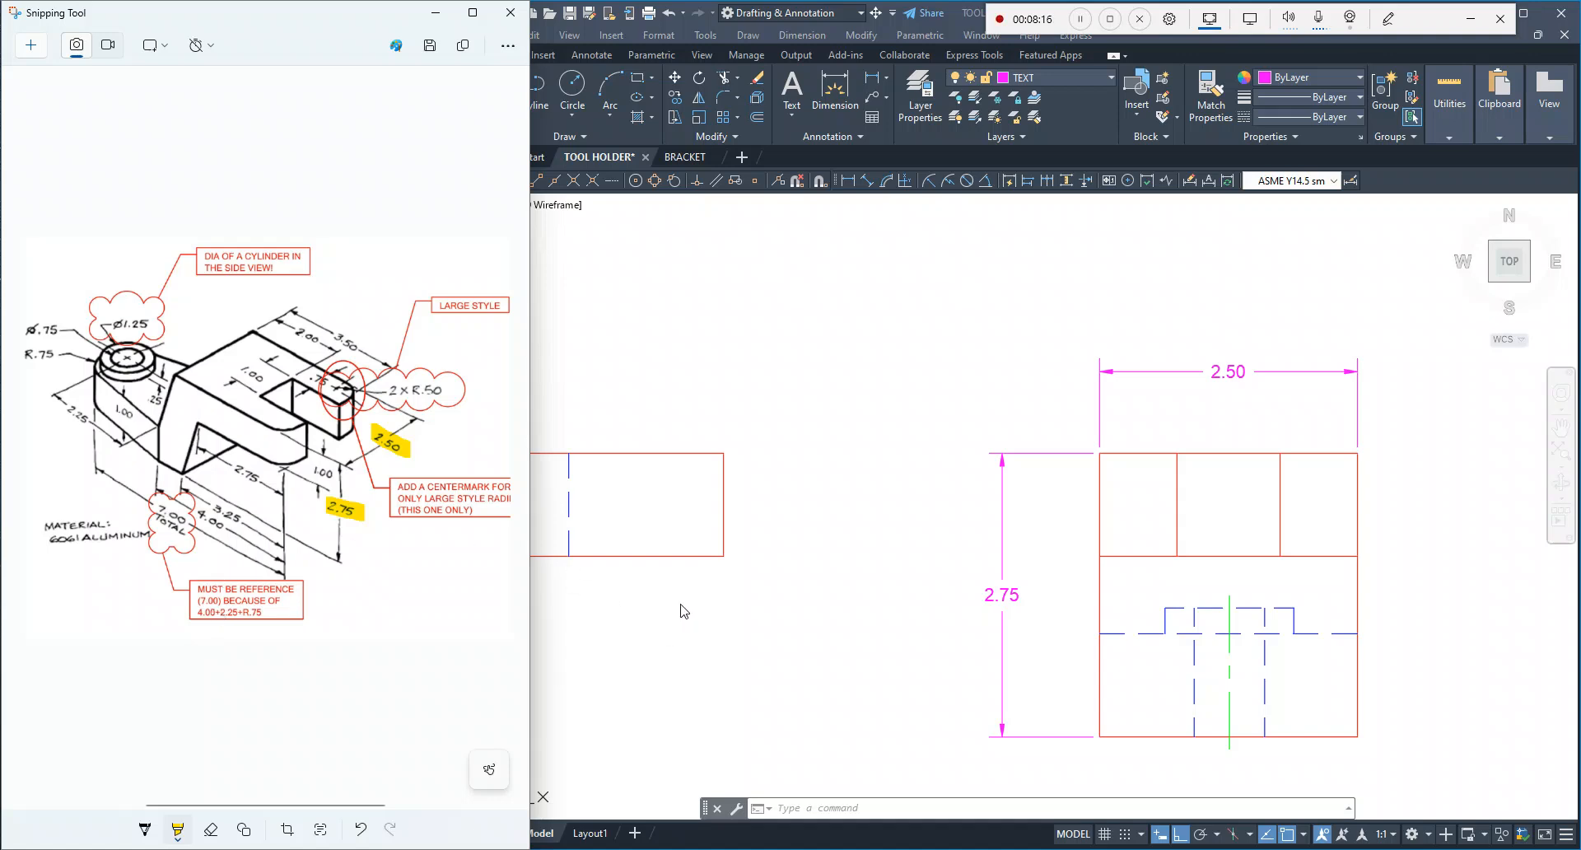
# Step: In AutoCAD, add a horizontal linear dimension for the front view's overall length, placed well above the view
pyautogui.scroll(-3, 699, 576)
pyautogui.click(721, 553)
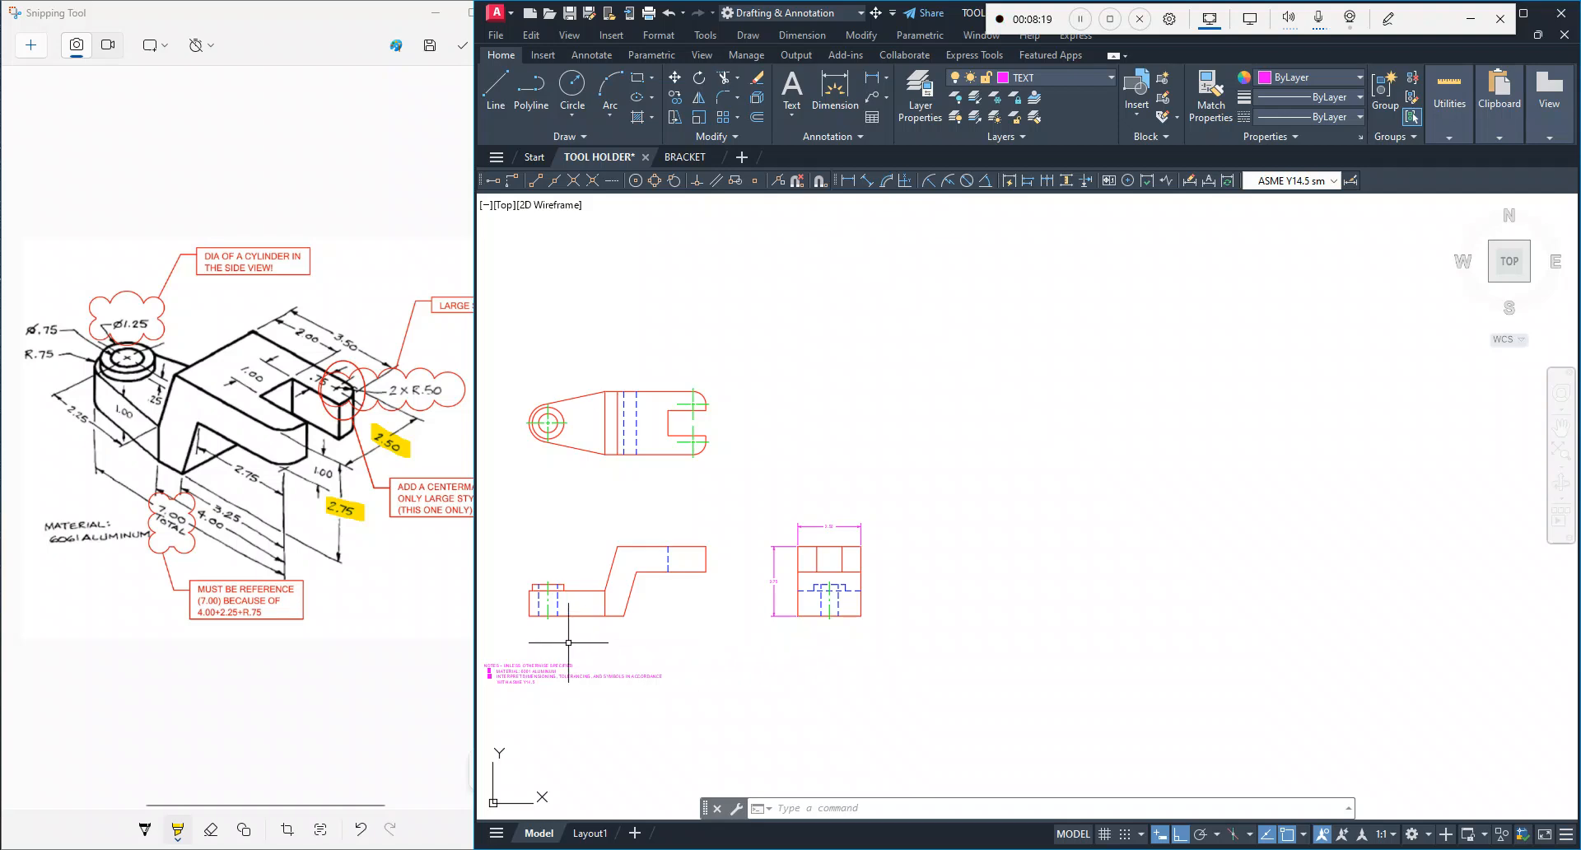
pyautogui.scroll(3, 552, 621)
pyautogui.moveTo(635, 510)
pyautogui.mouseDown(button='middle')
pyautogui.moveTo(724, 530)
pyautogui.moveTo(733, 600)
pyautogui.mouseUp(button='middle')
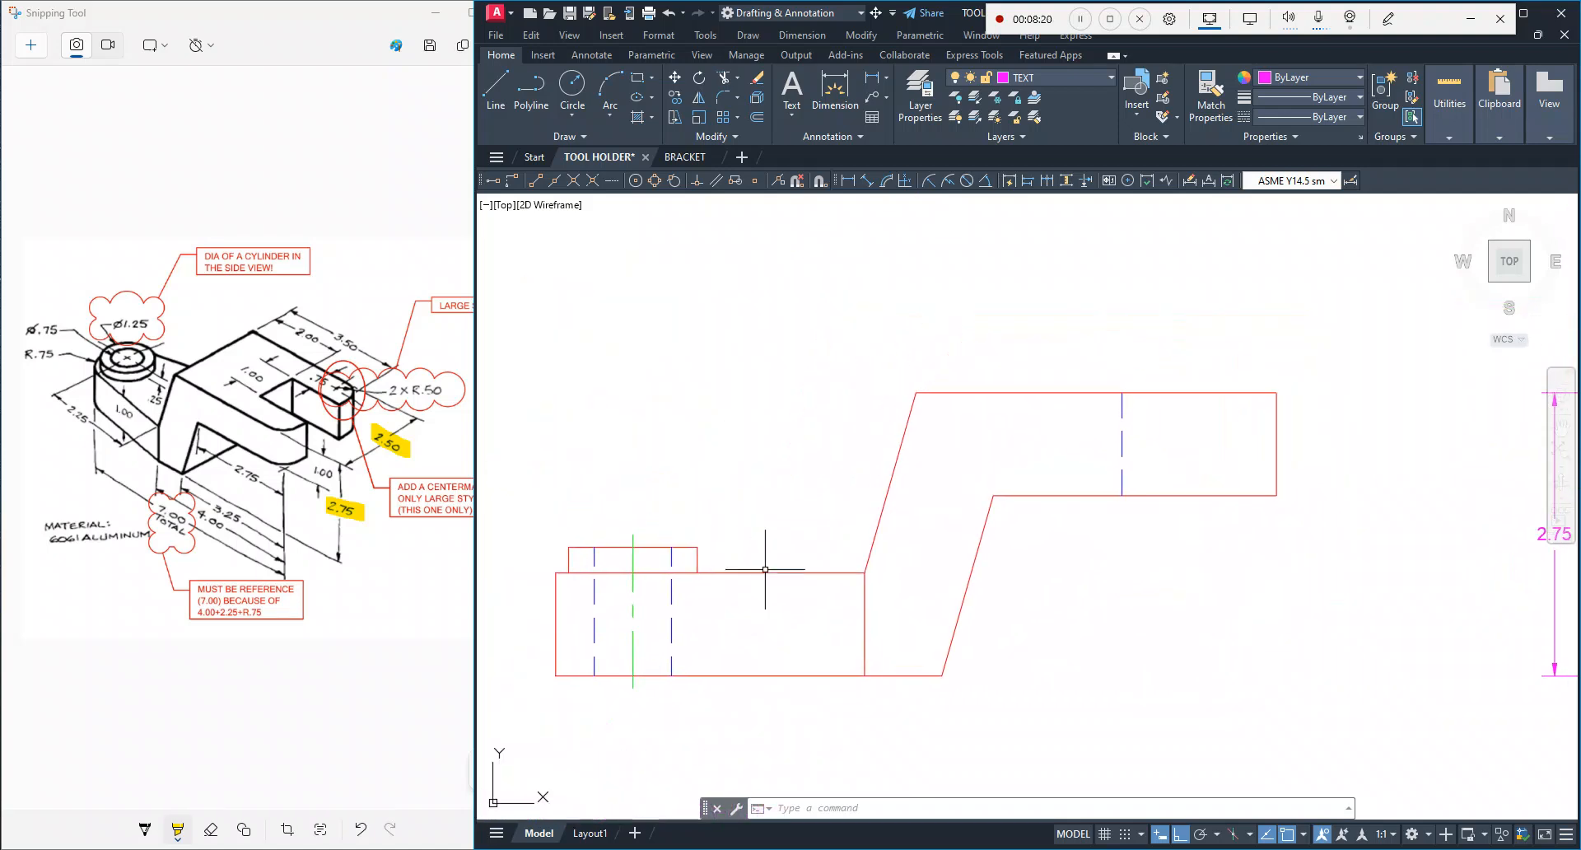
pyautogui.click(871, 82)
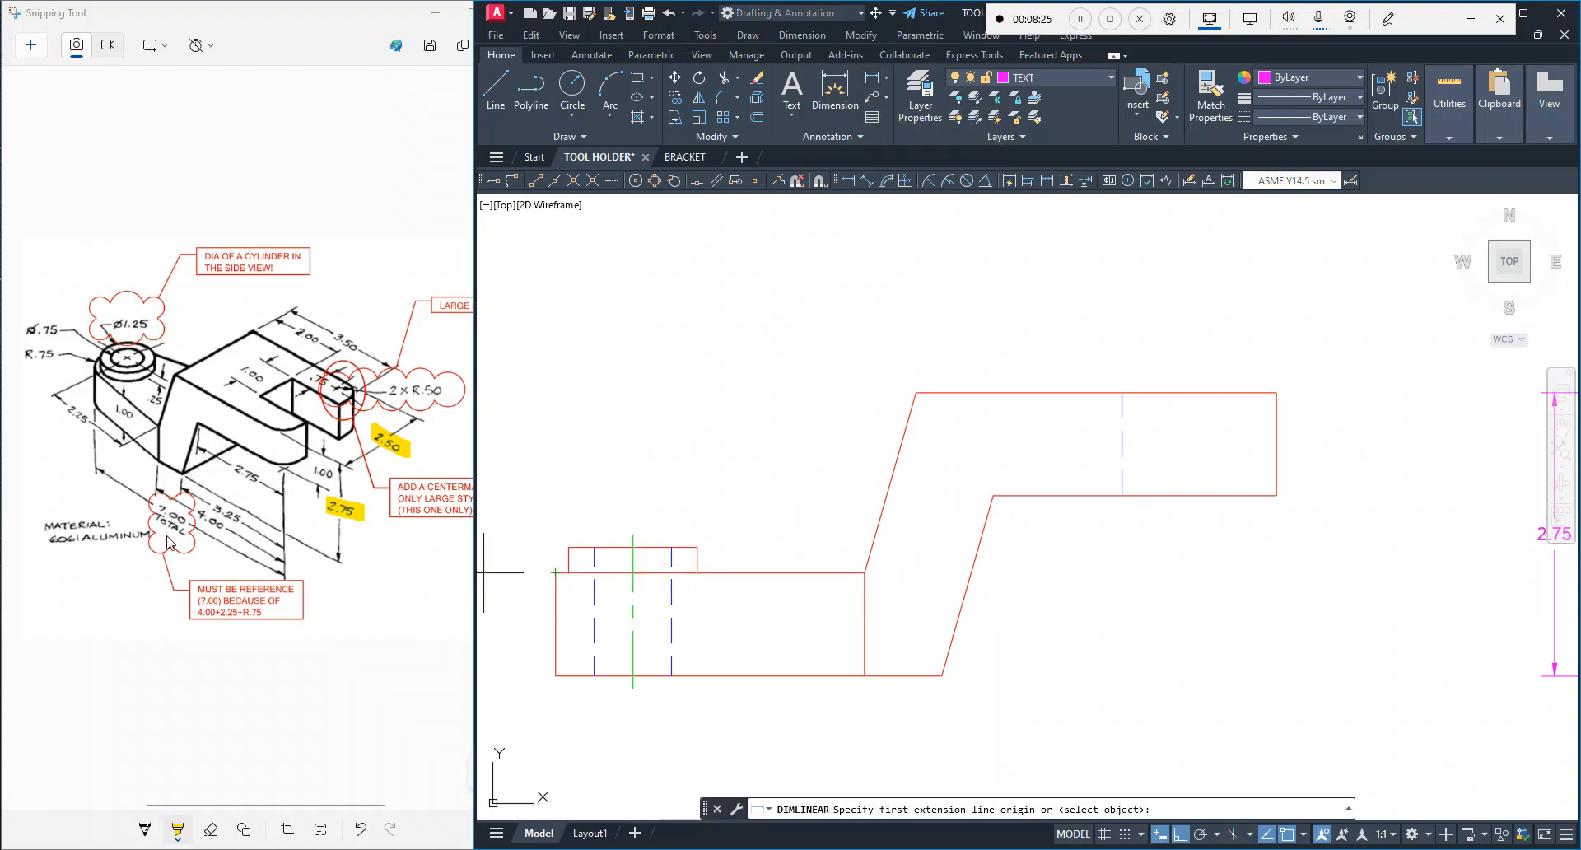
pyautogui.click(556, 572)
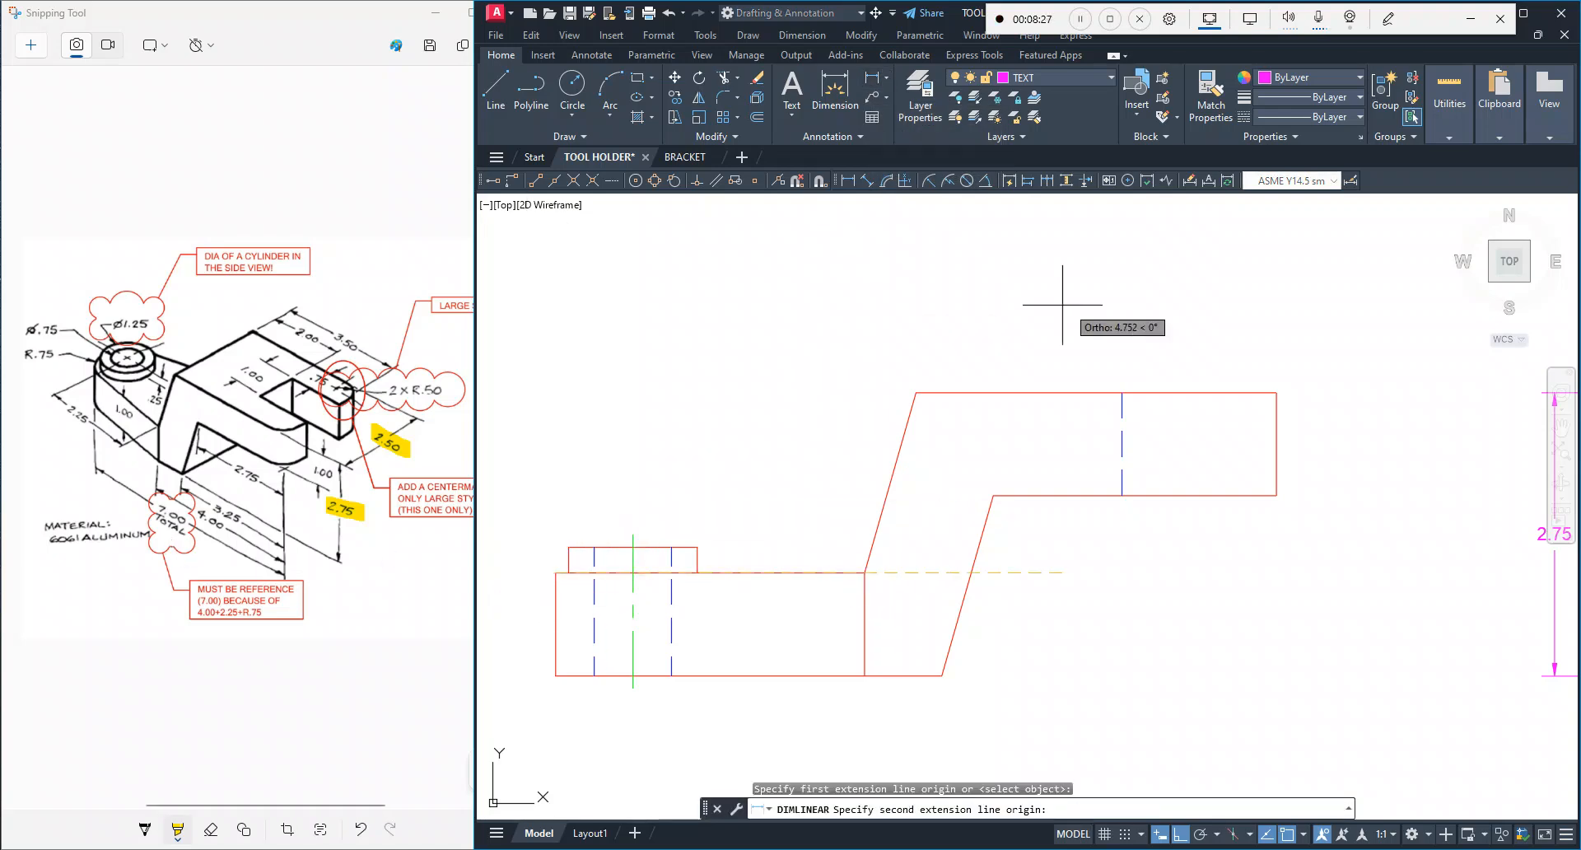
pyautogui.click(1276, 393)
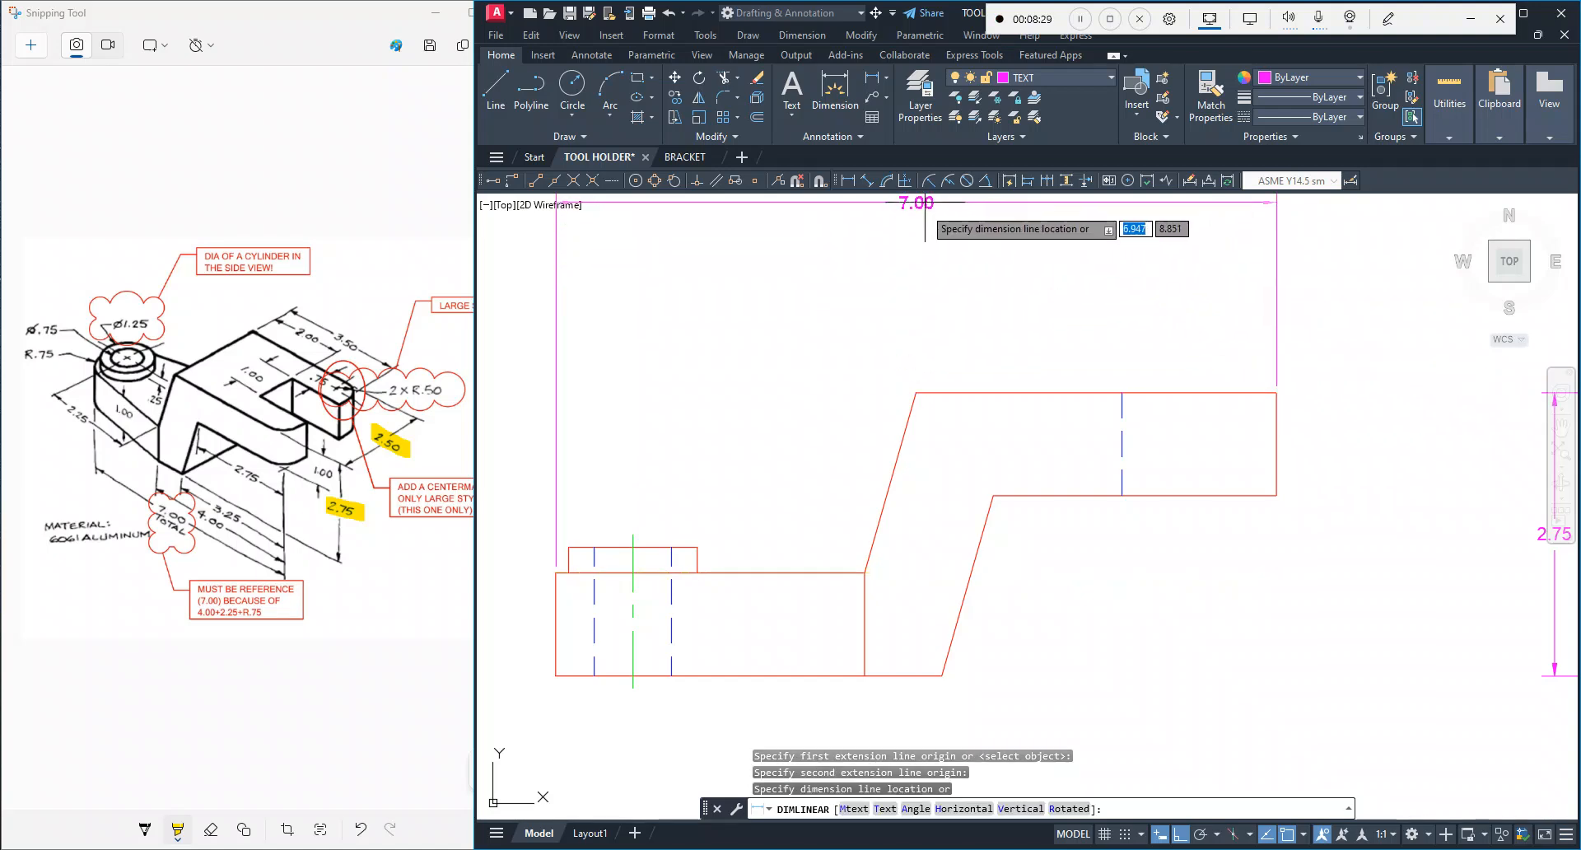
pyautogui.moveTo(923, 258); pyautogui.dragTo(916, 338, button='middle')
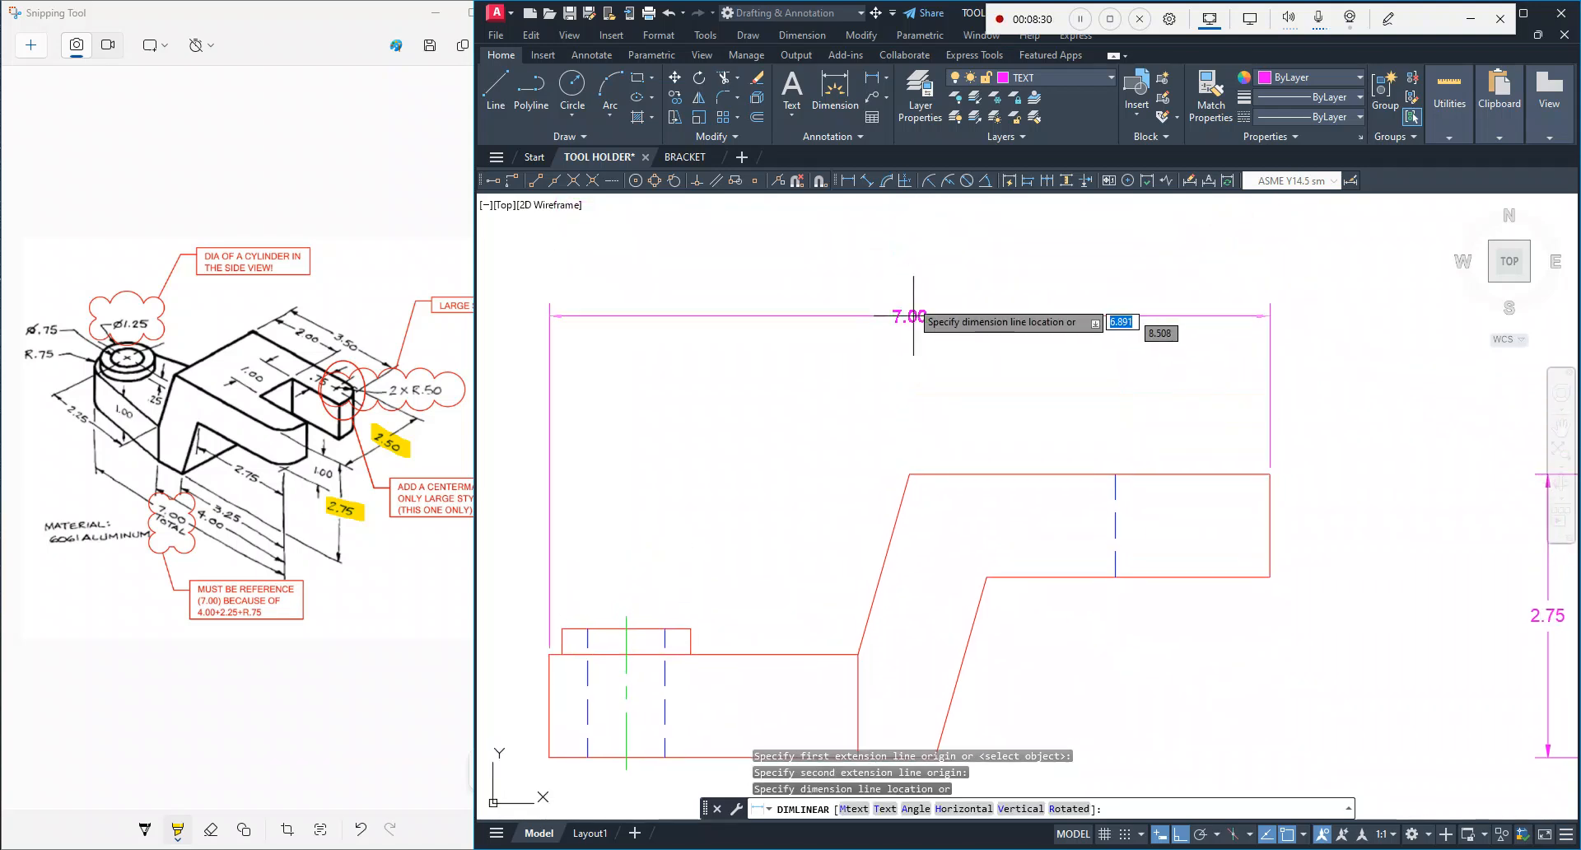
pyautogui.click(910, 227)
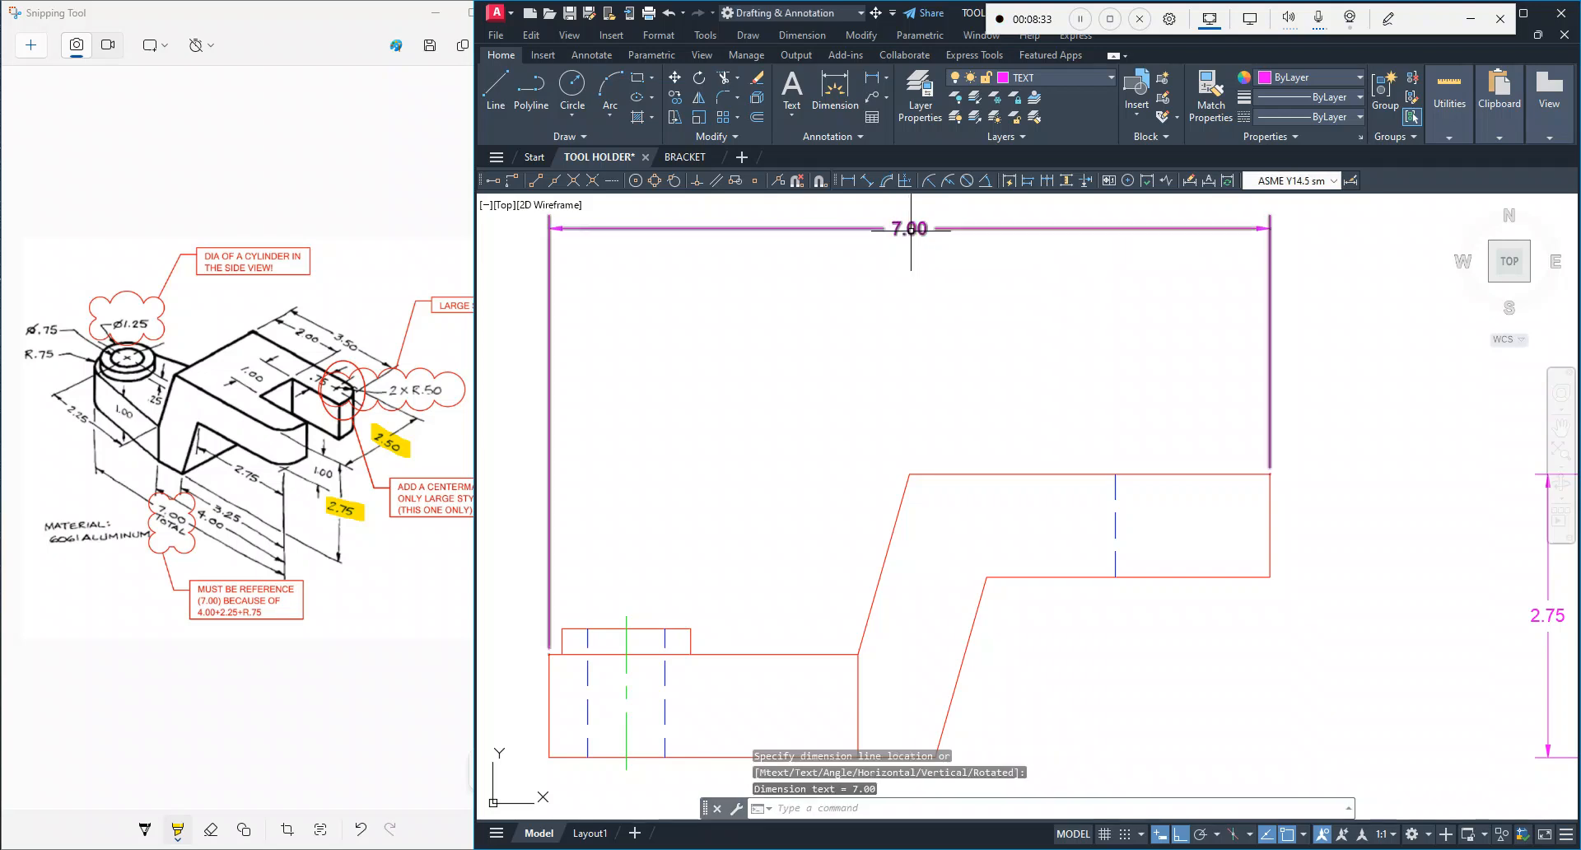
# Step: Enclose the front view's overall length dimension text in parentheses to mark it as a reference dimension
pyautogui.click(910, 228)
pyautogui.doubleClick(910, 228)
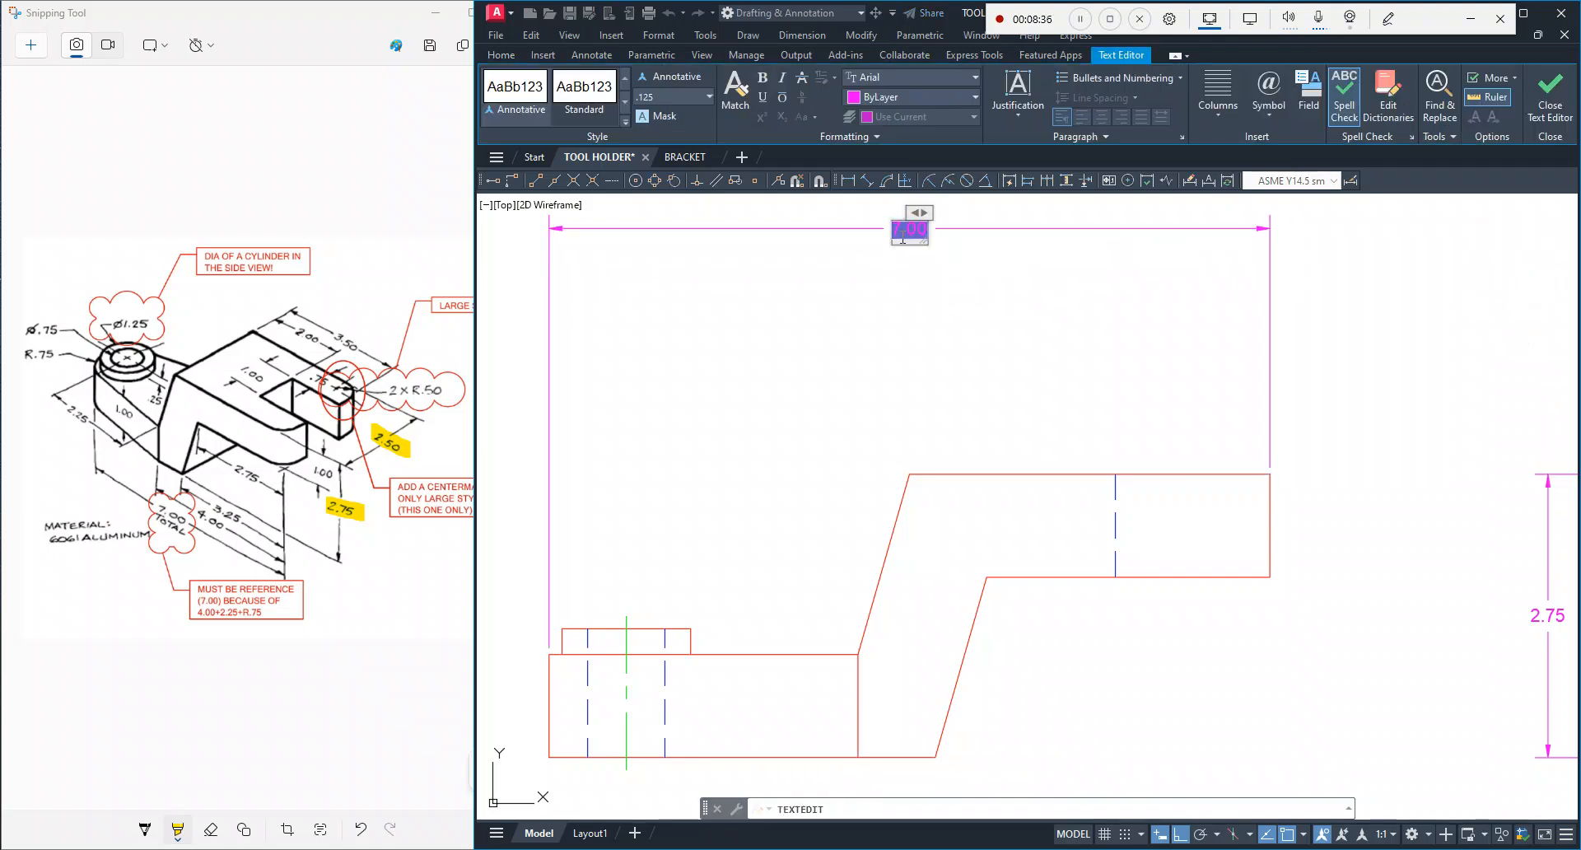
pyautogui.scroll(5, 898, 259)
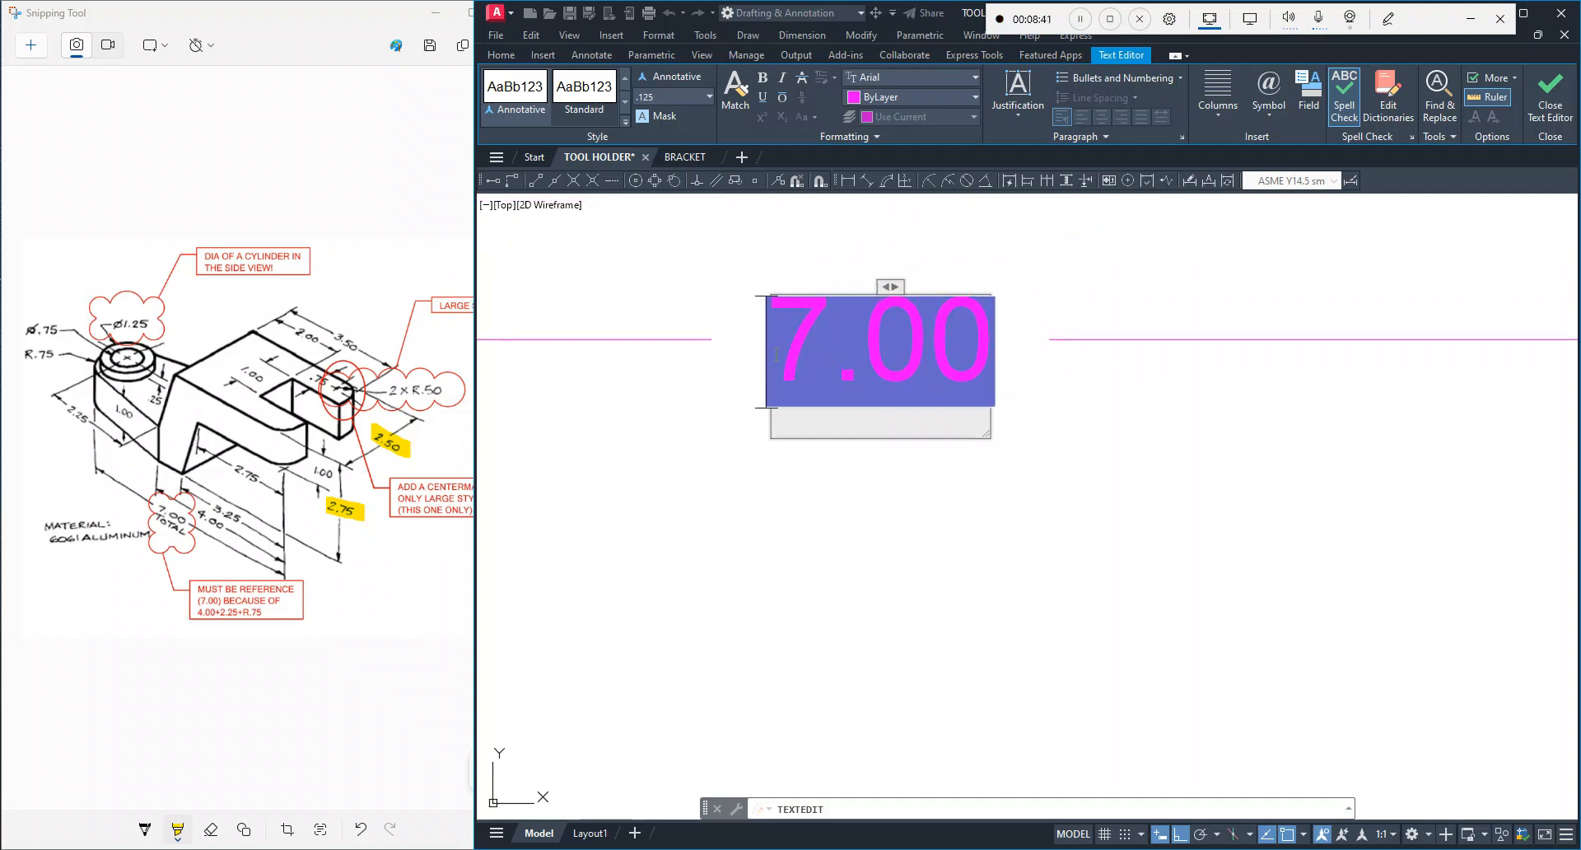
pyautogui.write('(')
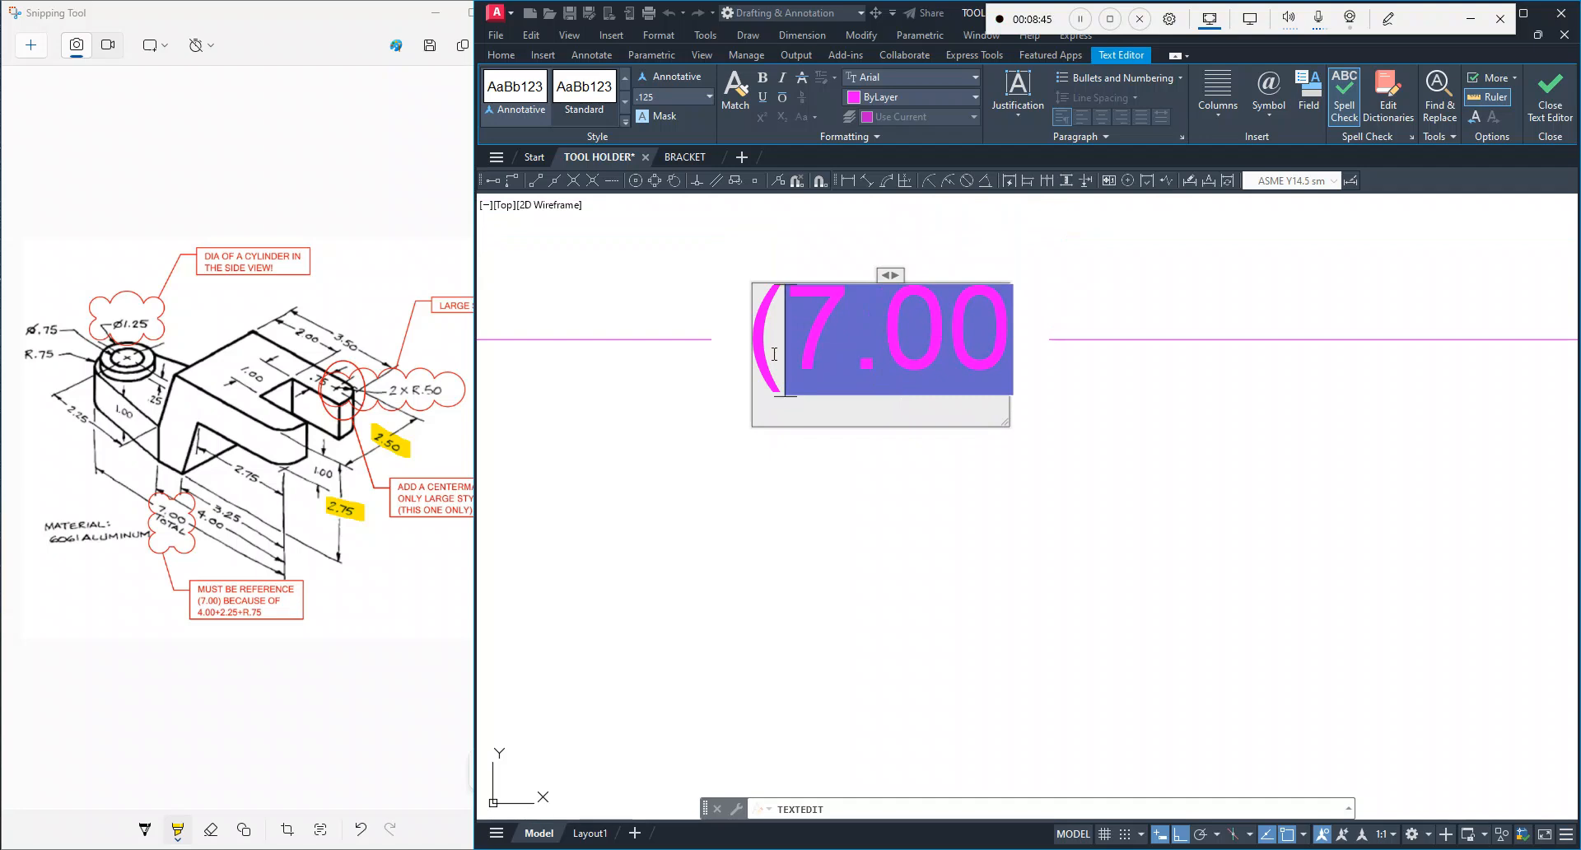
pyautogui.press('End')
pyautogui.write(')')
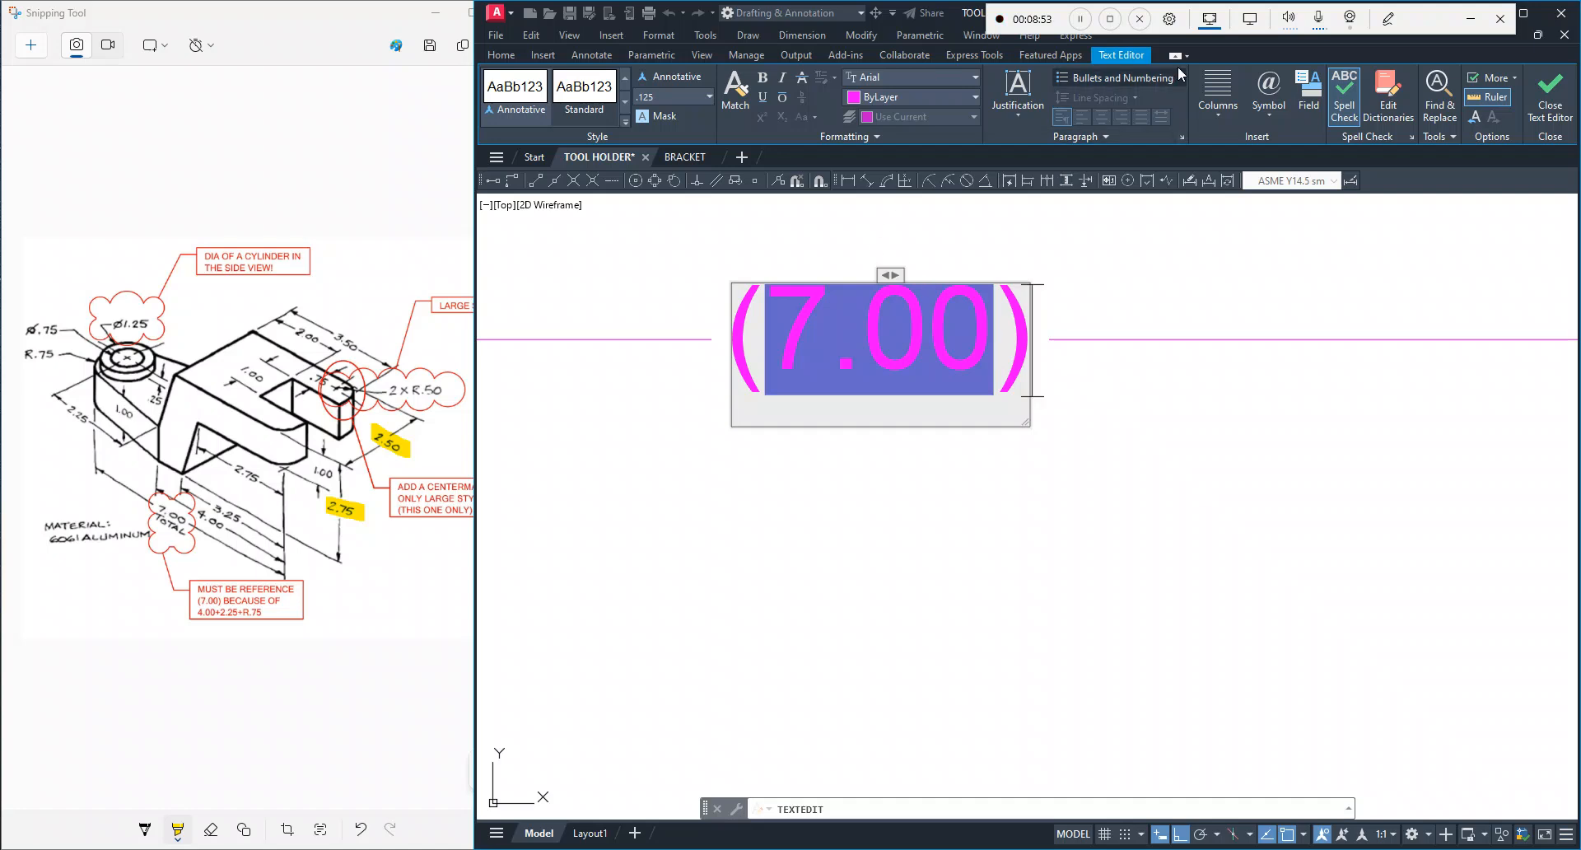
pyautogui.click(1553, 108)
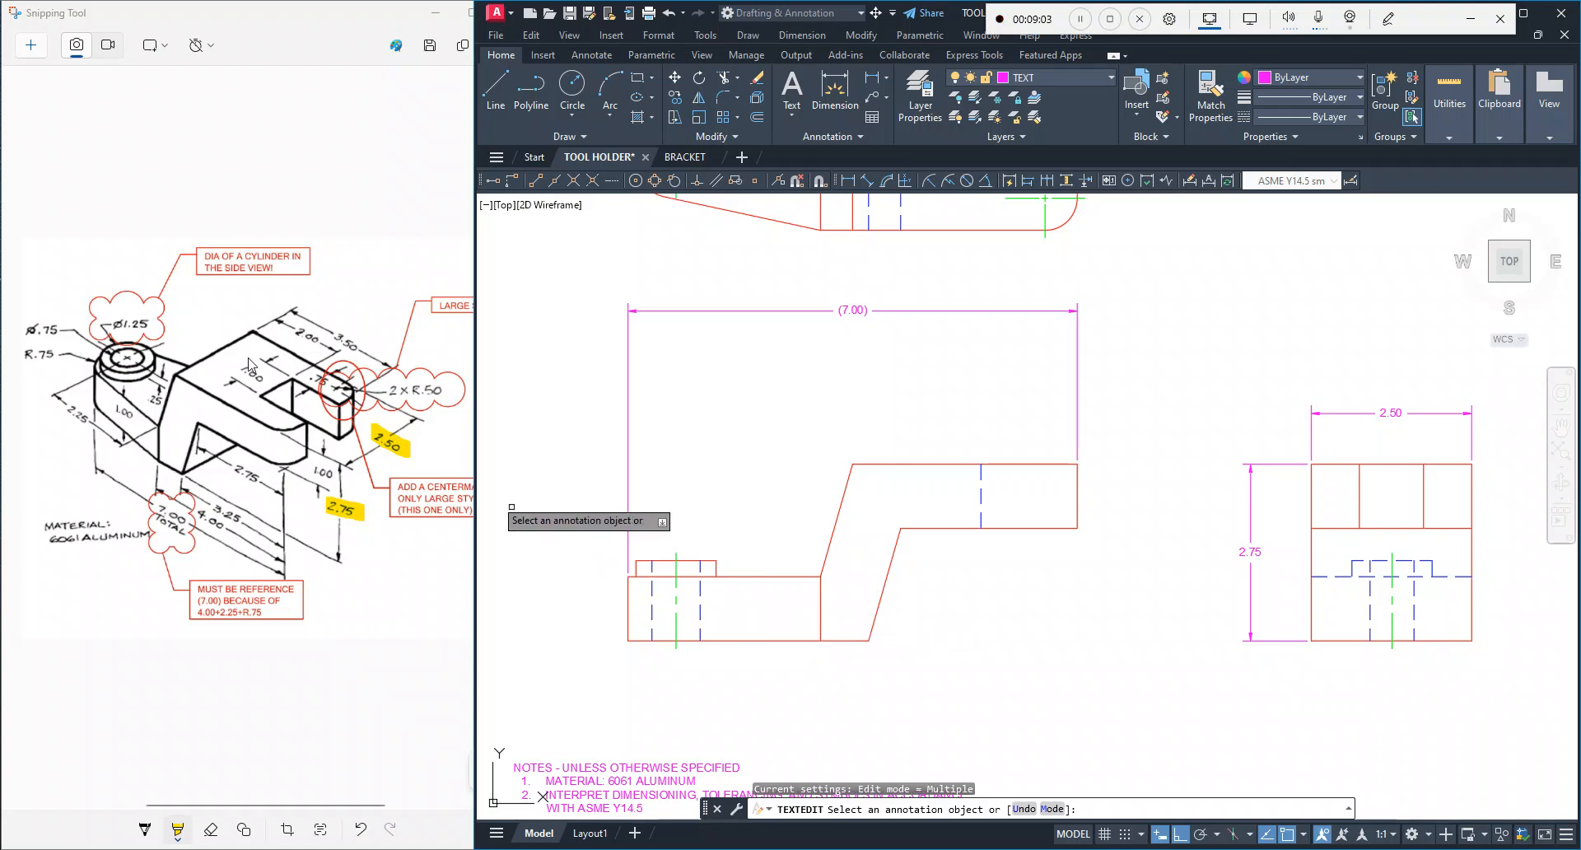
# Step: In the Snipping Tool sketch, highlight the 7.00 TOTAL dimension and the MUST BE REFERENCE note in yellow
pyautogui.click(177, 830)
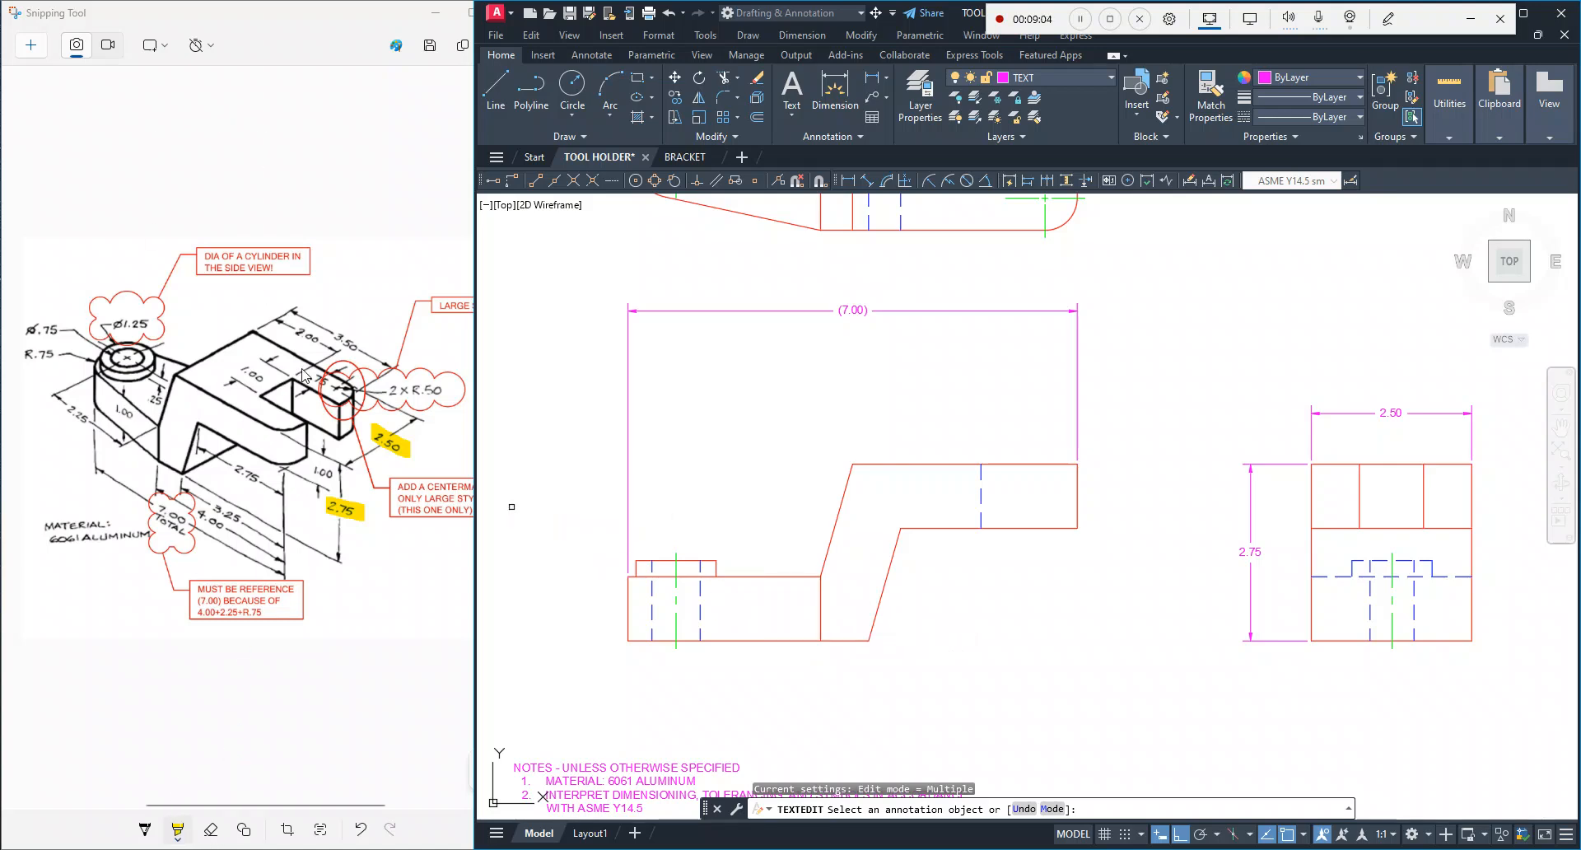
pyautogui.click(163, 507)
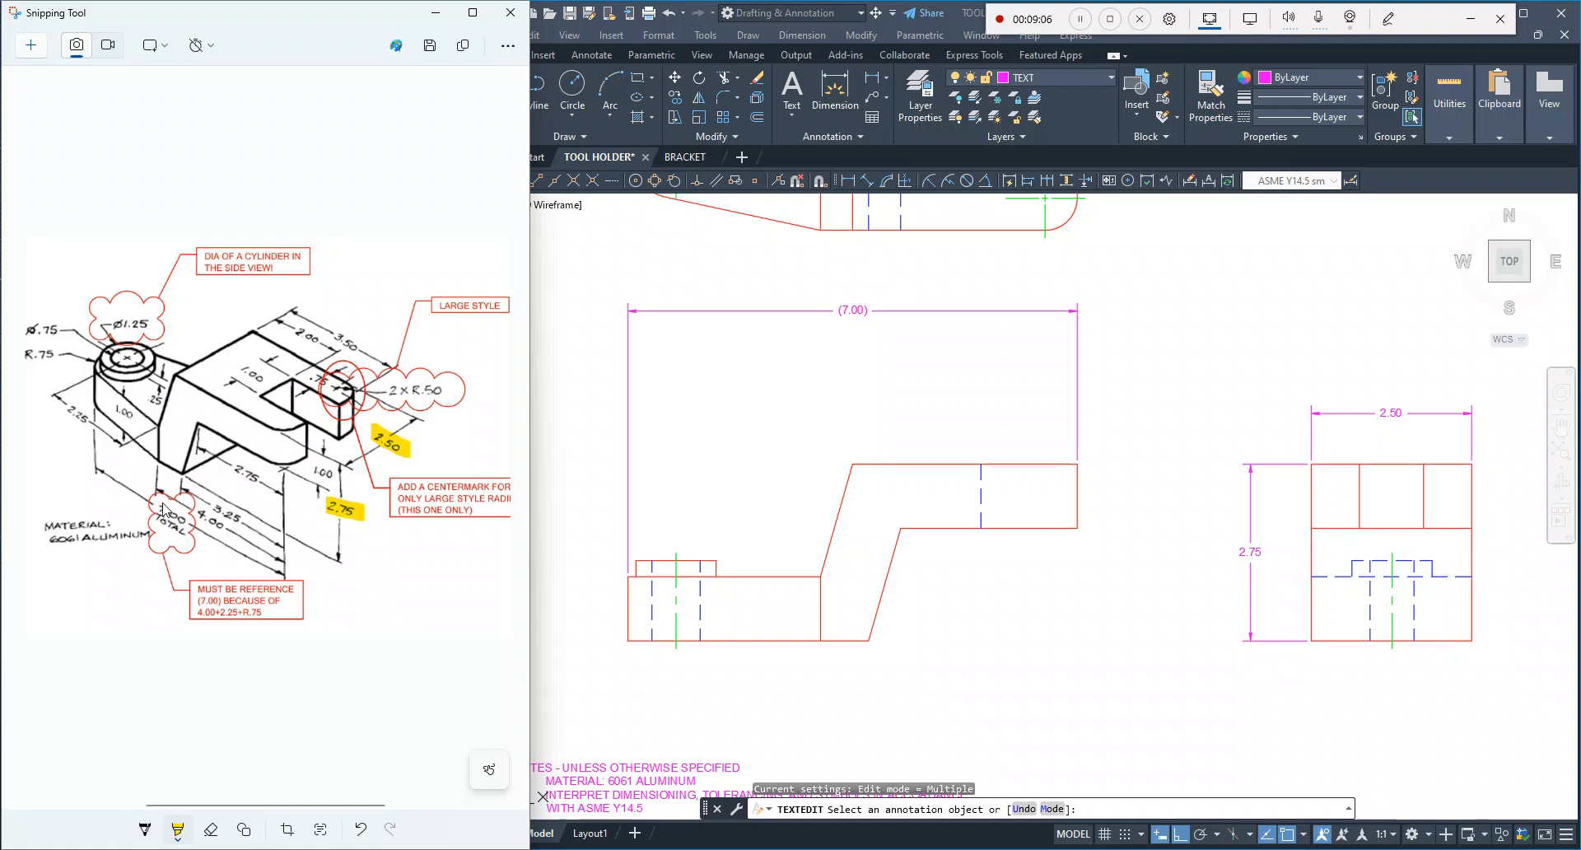
pyautogui.moveTo(162, 501)
pyautogui.mouseDown()
pyautogui.moveTo(188, 532)
pyautogui.moveTo(154, 515)
pyautogui.mouseUp()
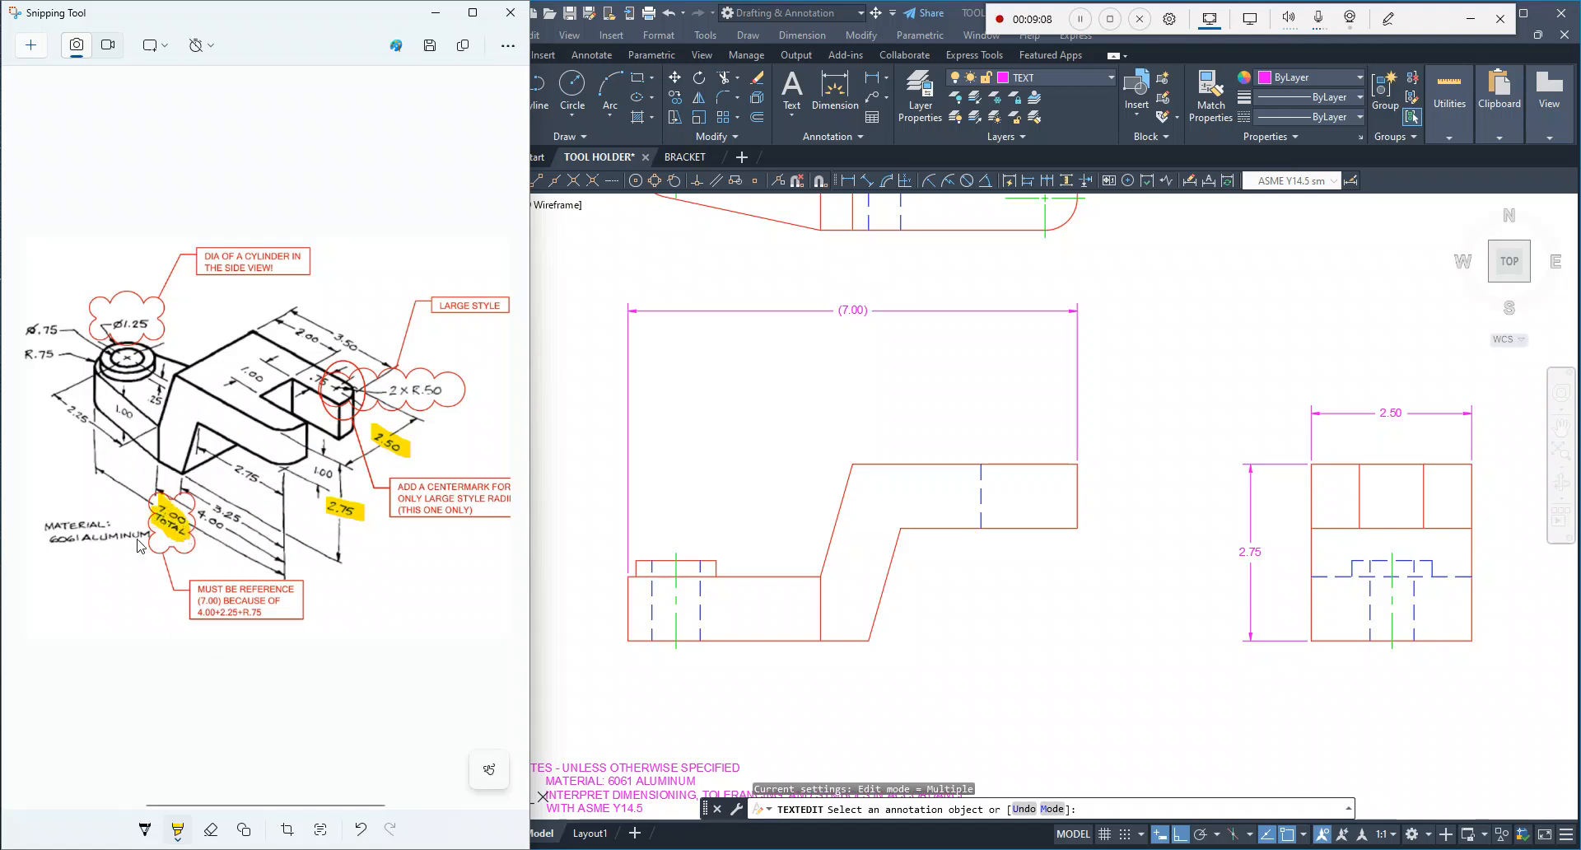
pyautogui.moveTo(194, 581)
pyautogui.mouseDown()
pyautogui.moveTo(219, 611)
pyautogui.moveTo(202, 613)
pyautogui.moveTo(298, 613)
pyautogui.mouseUp()
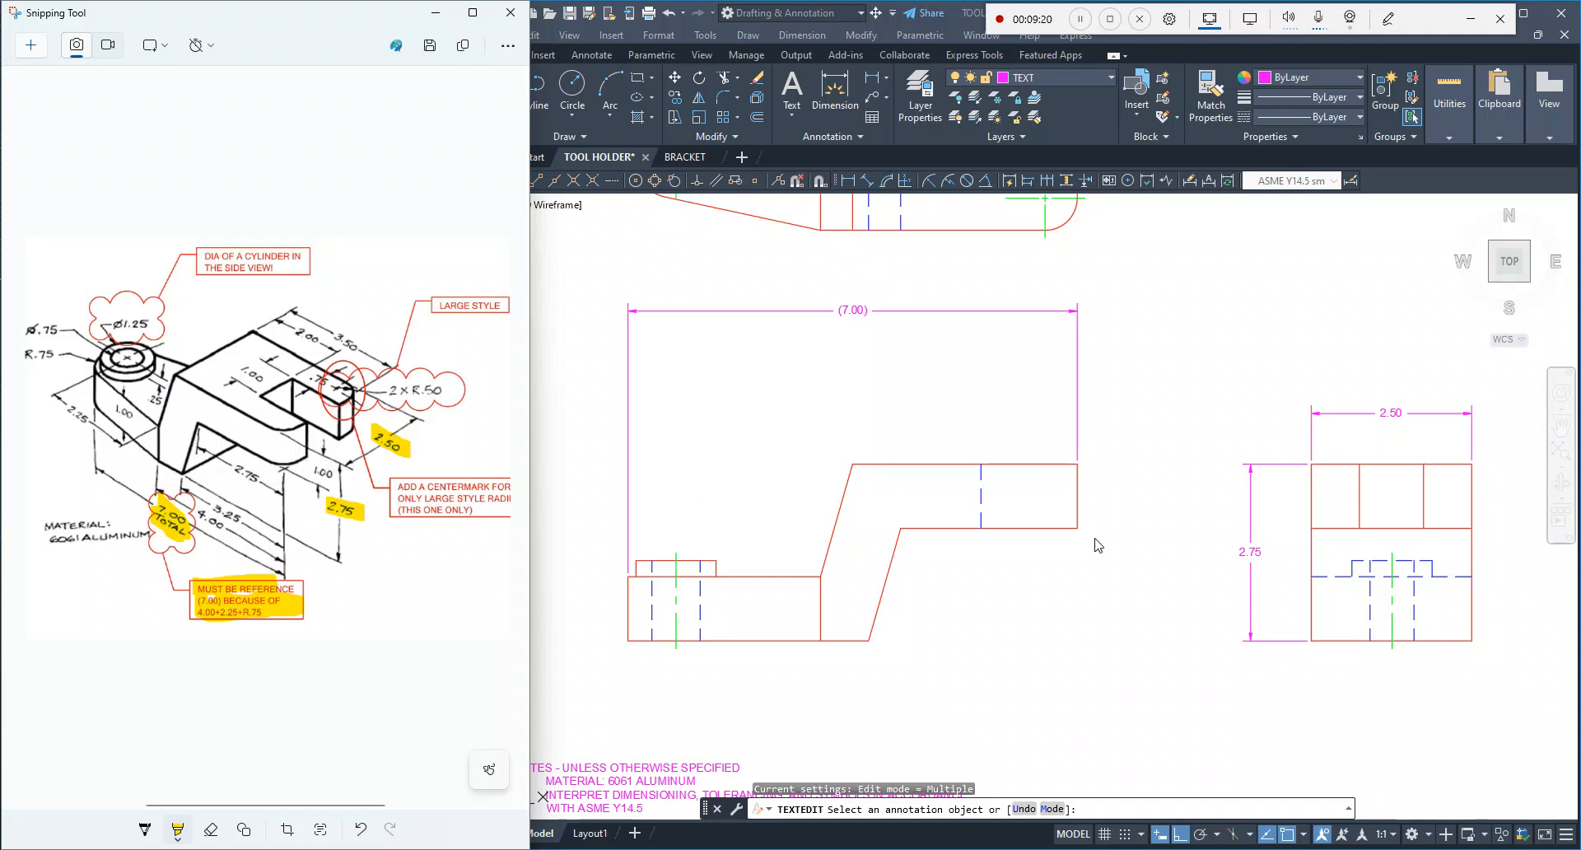
# Step: In AutoCAD, add a vertical linear dimension for the thickness of the front view's upper arm, placed beyond its right end
pyautogui.click(872, 78)
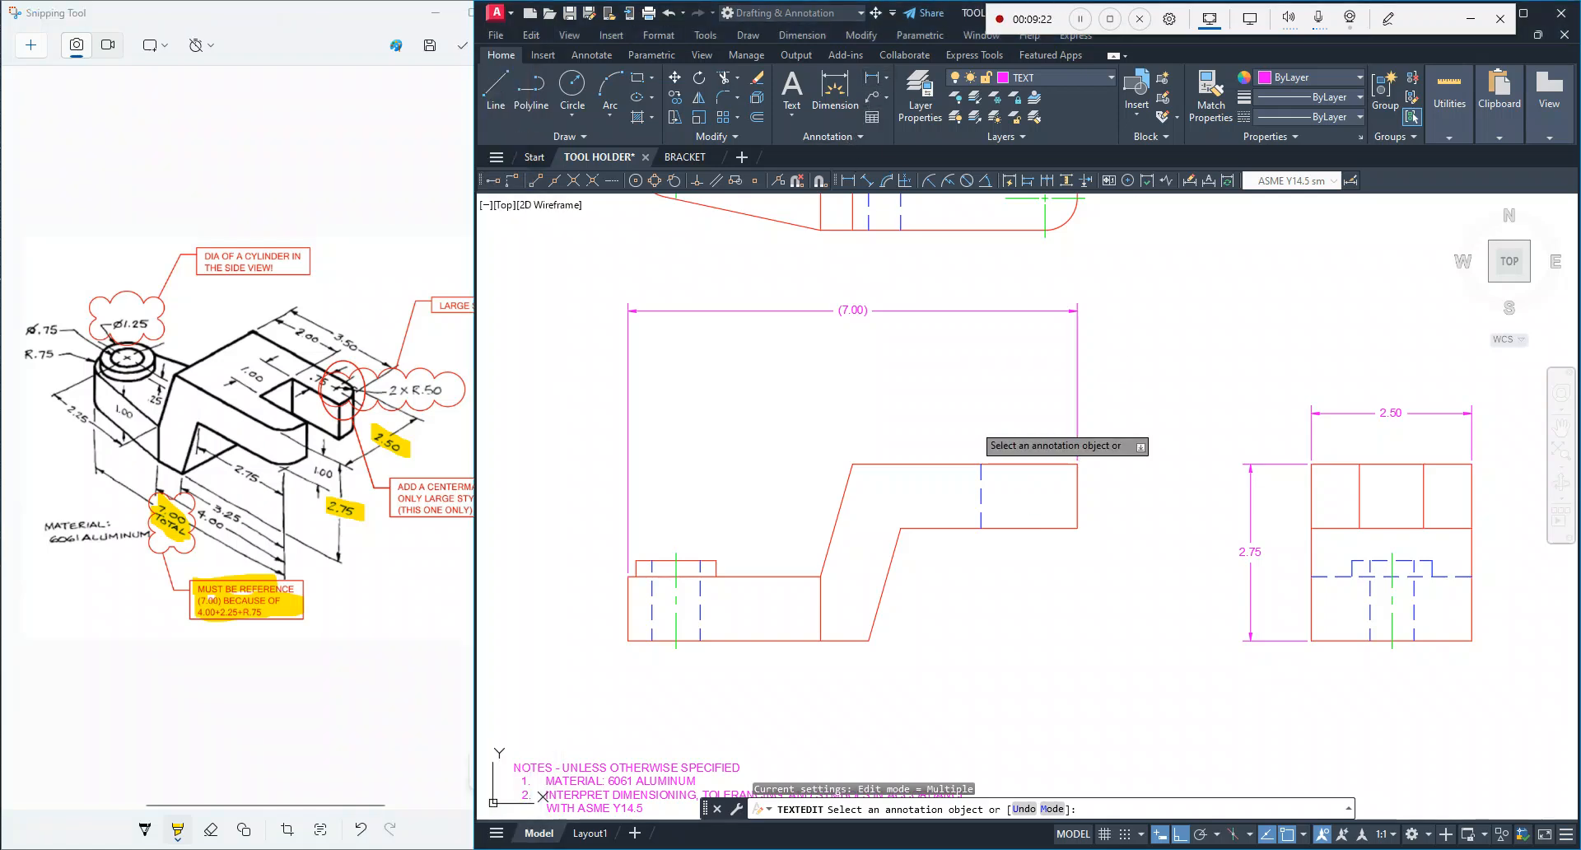
pyautogui.click(872, 77)
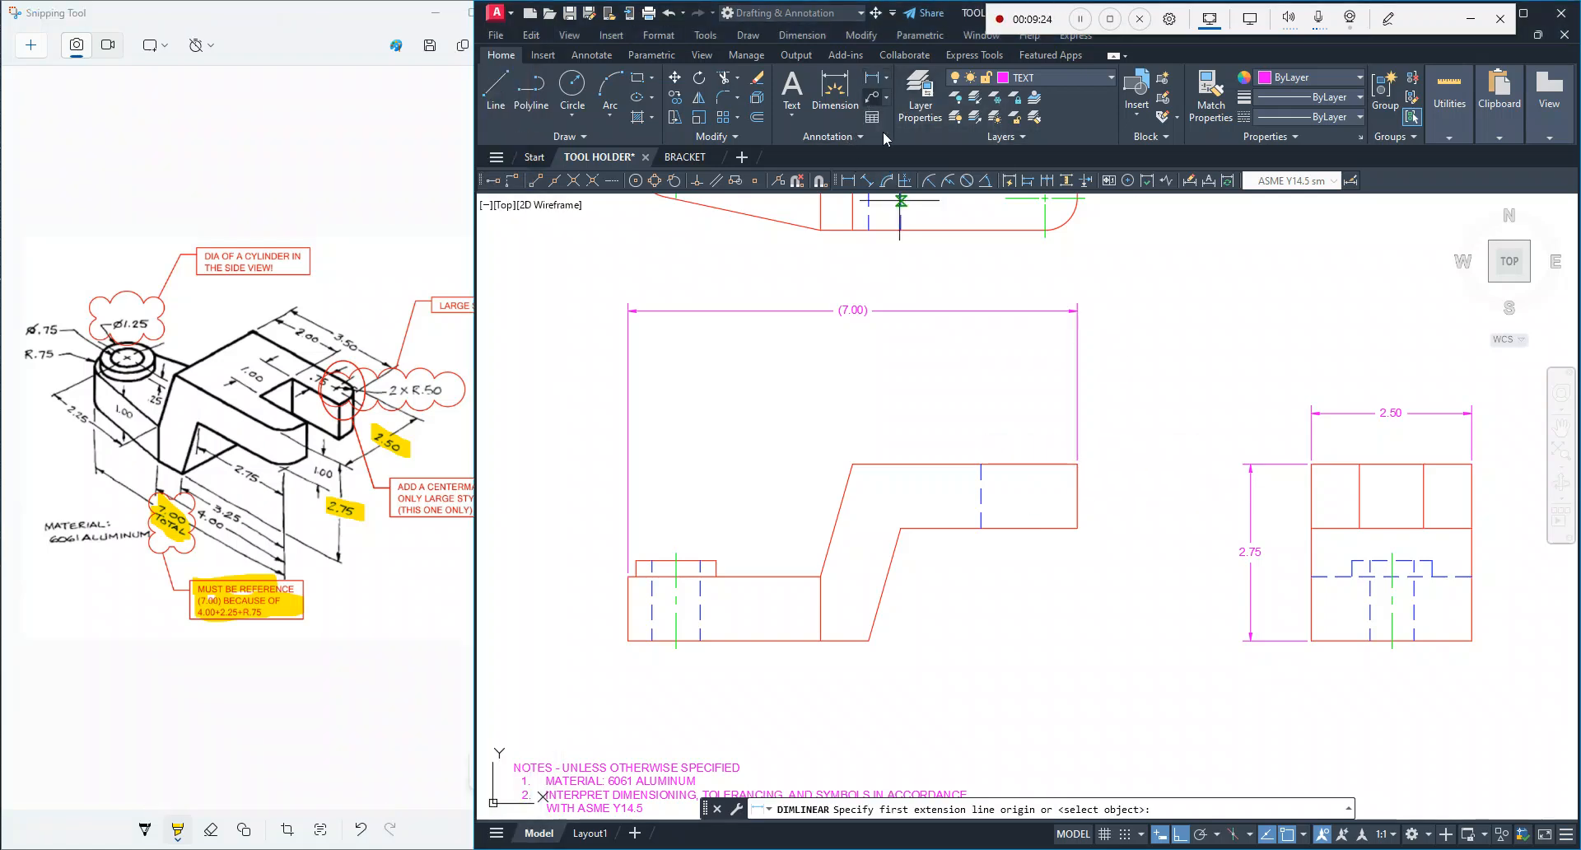
pyautogui.click(1077, 464)
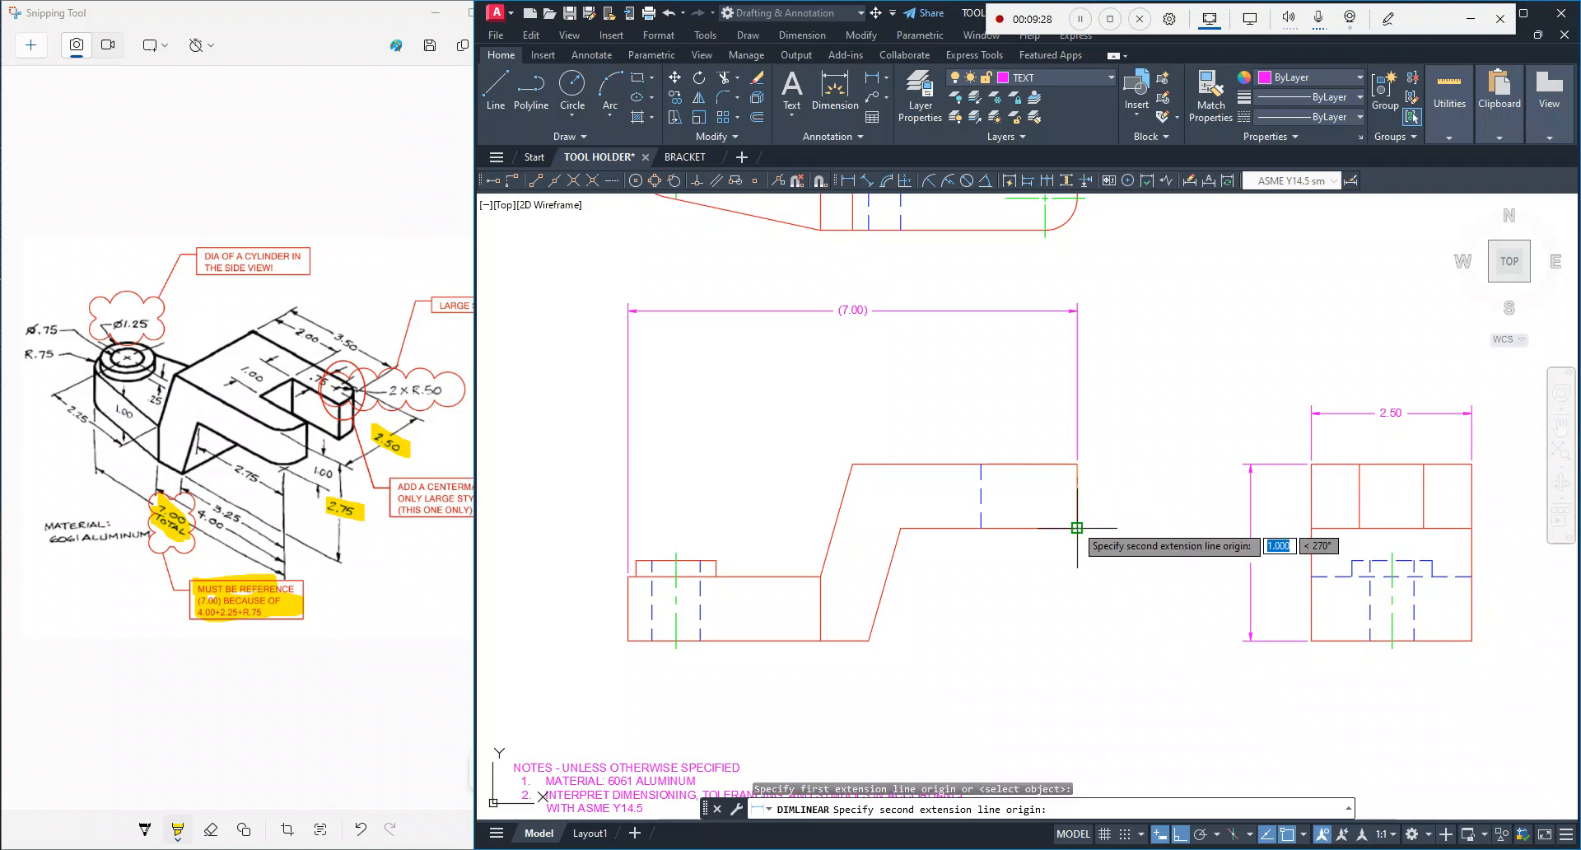
pyautogui.scroll(2, 1076, 524)
pyautogui.scroll(-4, 1052, 505)
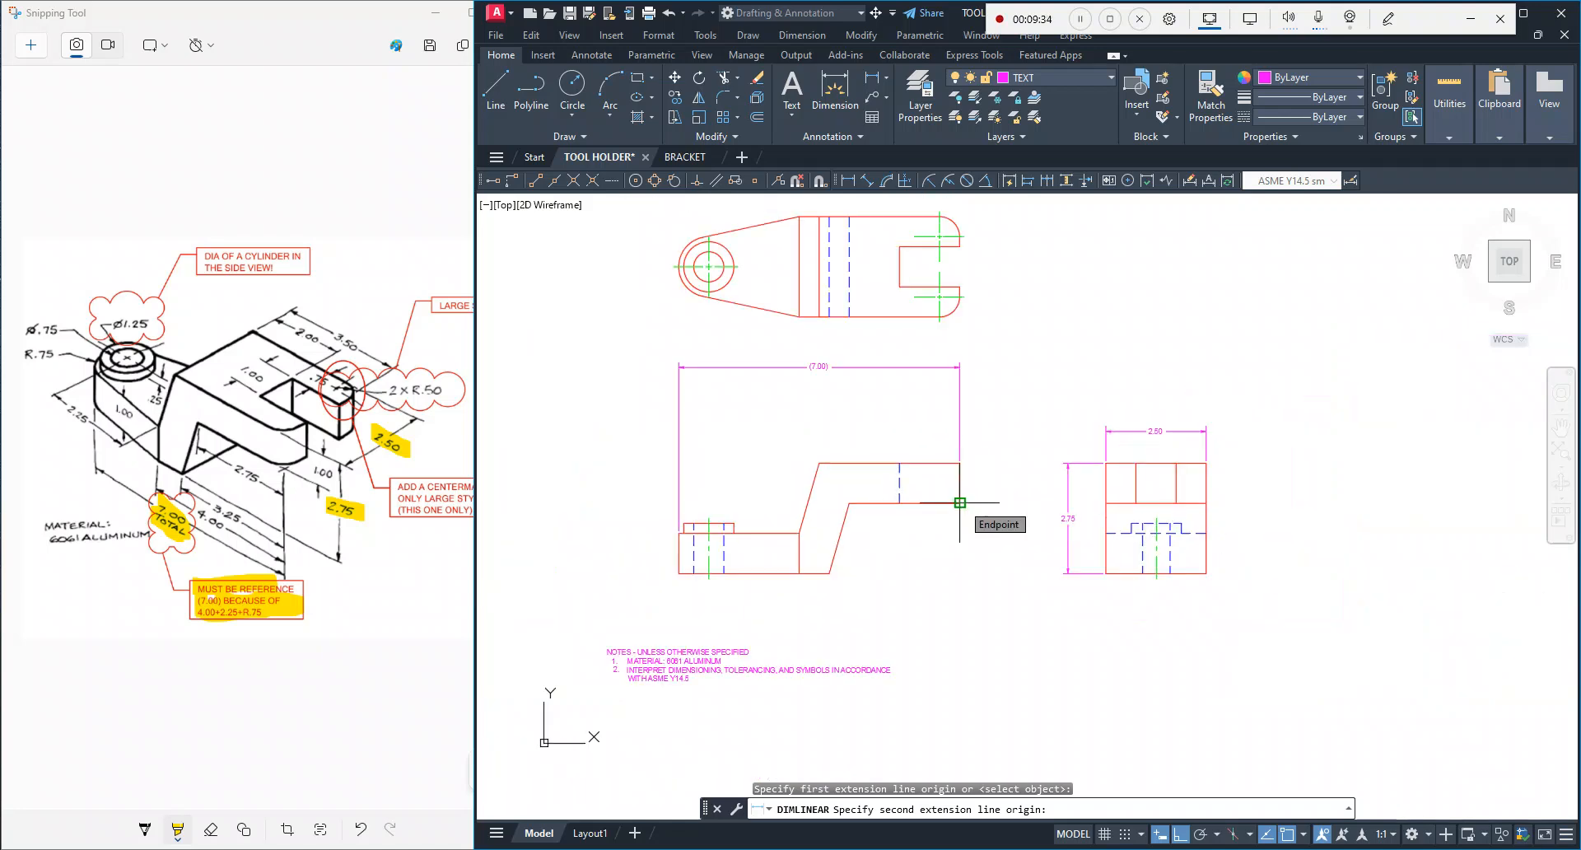
pyautogui.scroll(3, 960, 502)
pyautogui.scroll(-3, 959, 502)
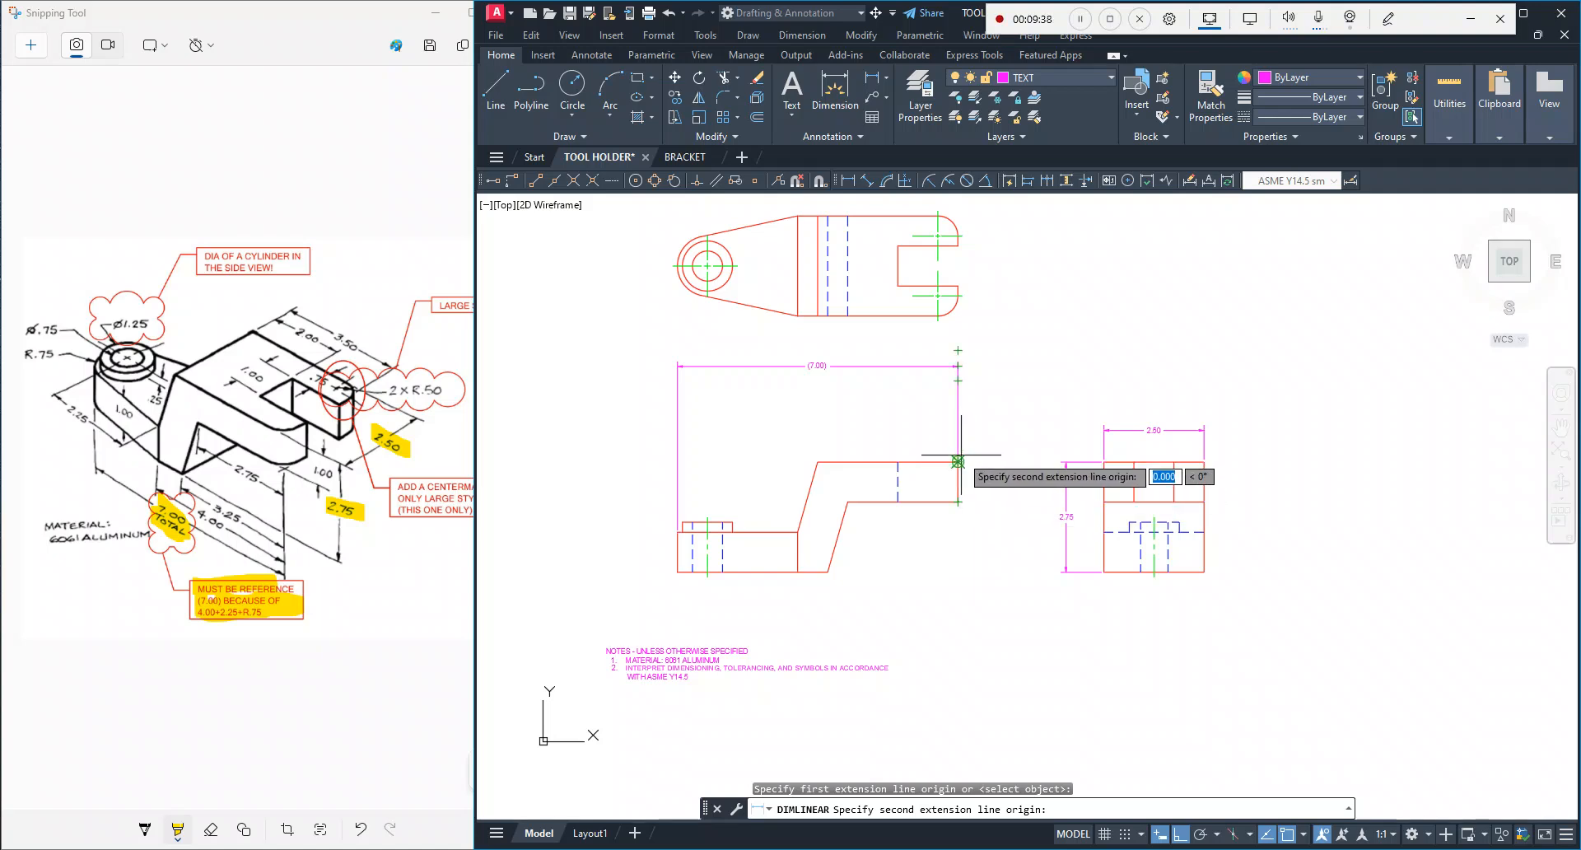
pyautogui.scroll(5, 959, 462)
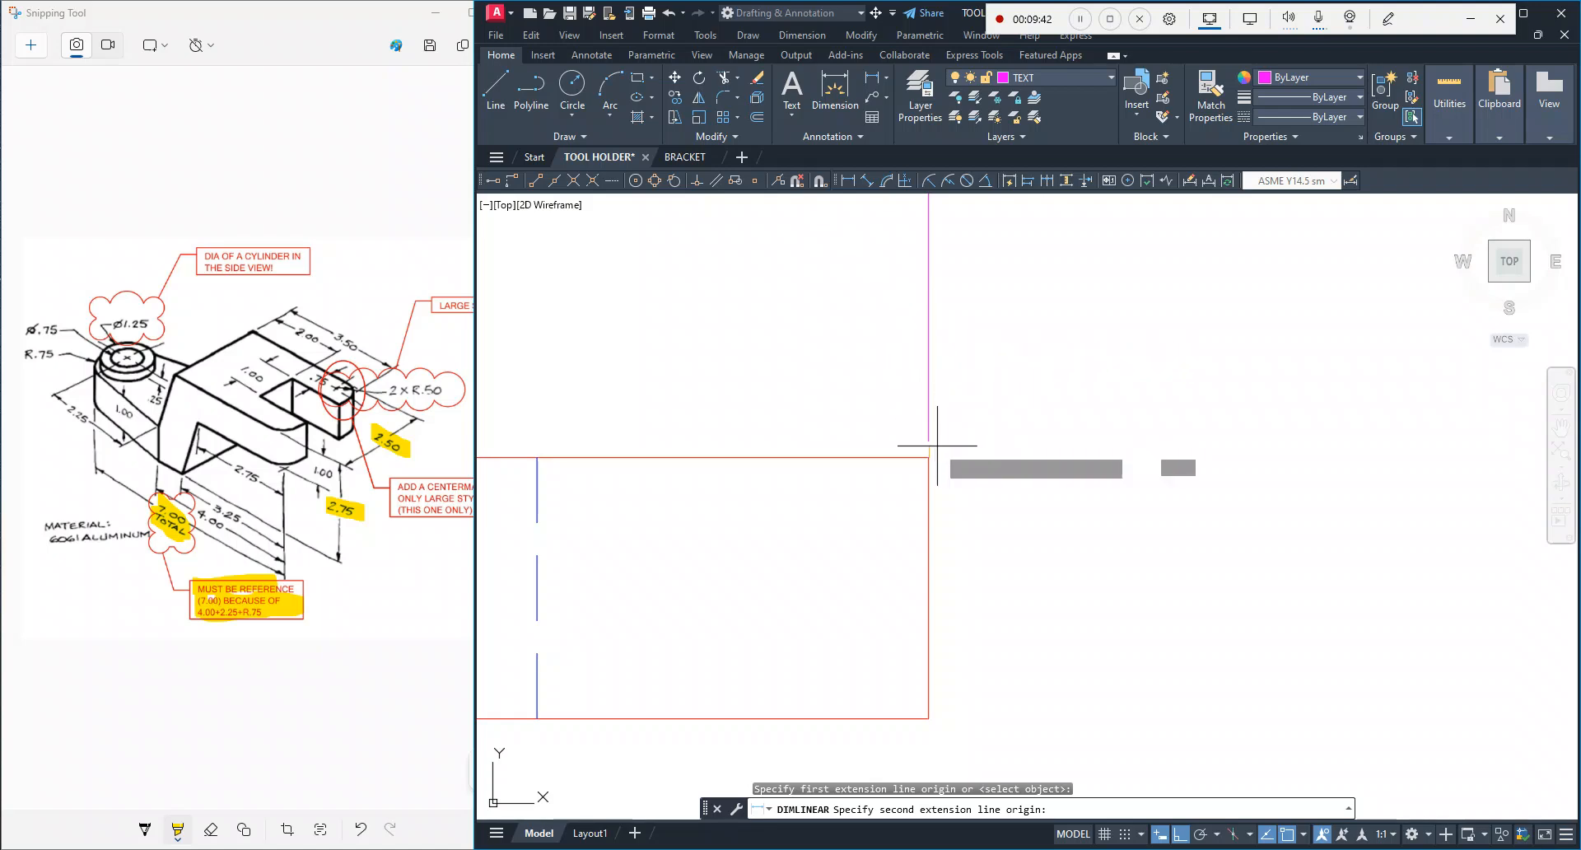
pyautogui.click(929, 717)
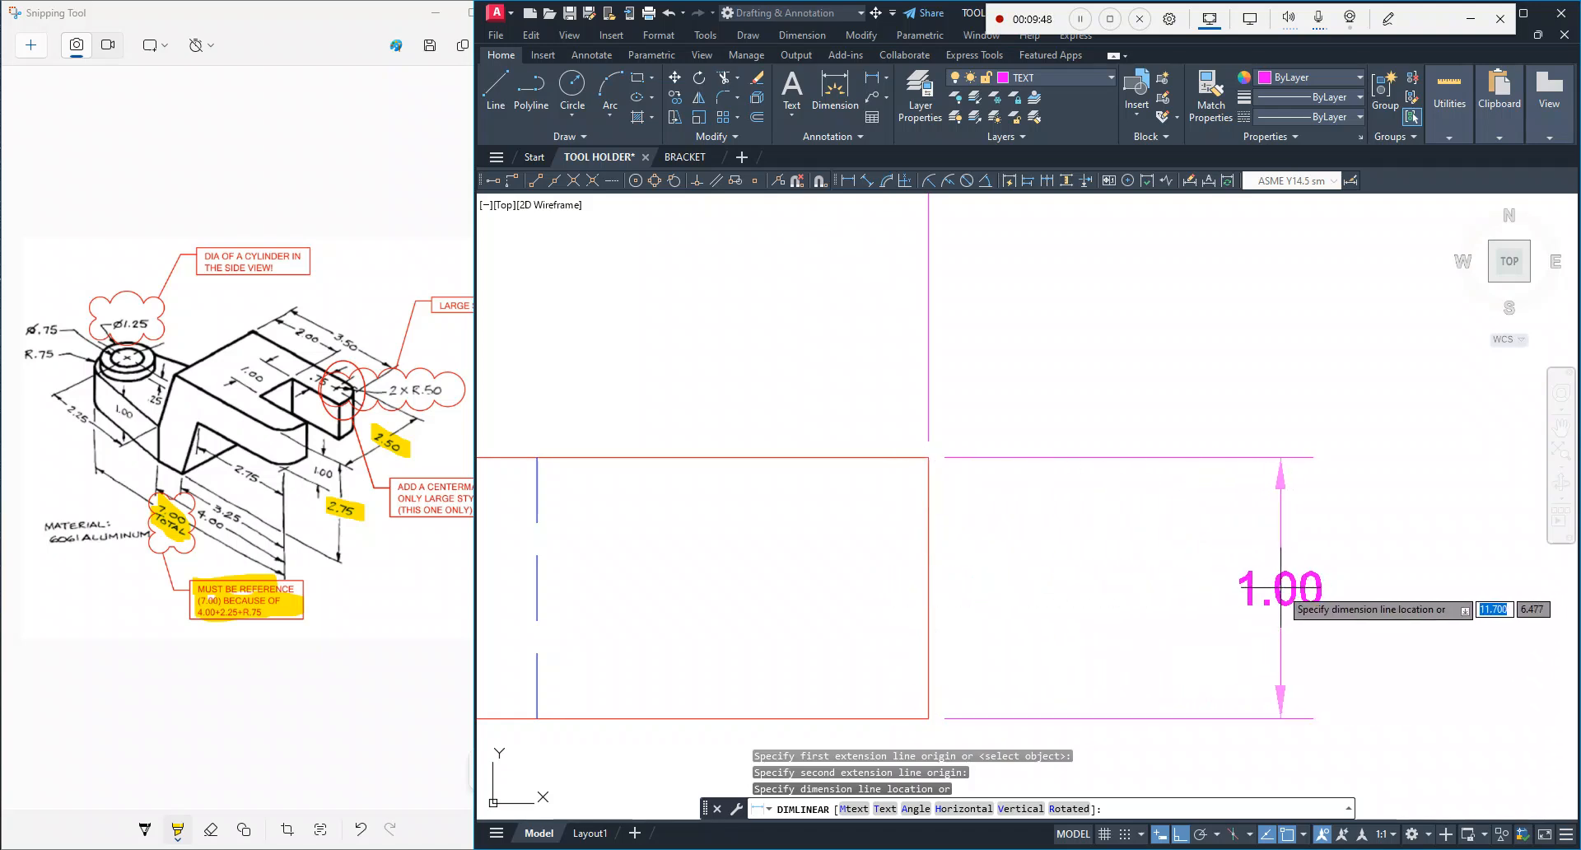
pyautogui.click(1281, 650)
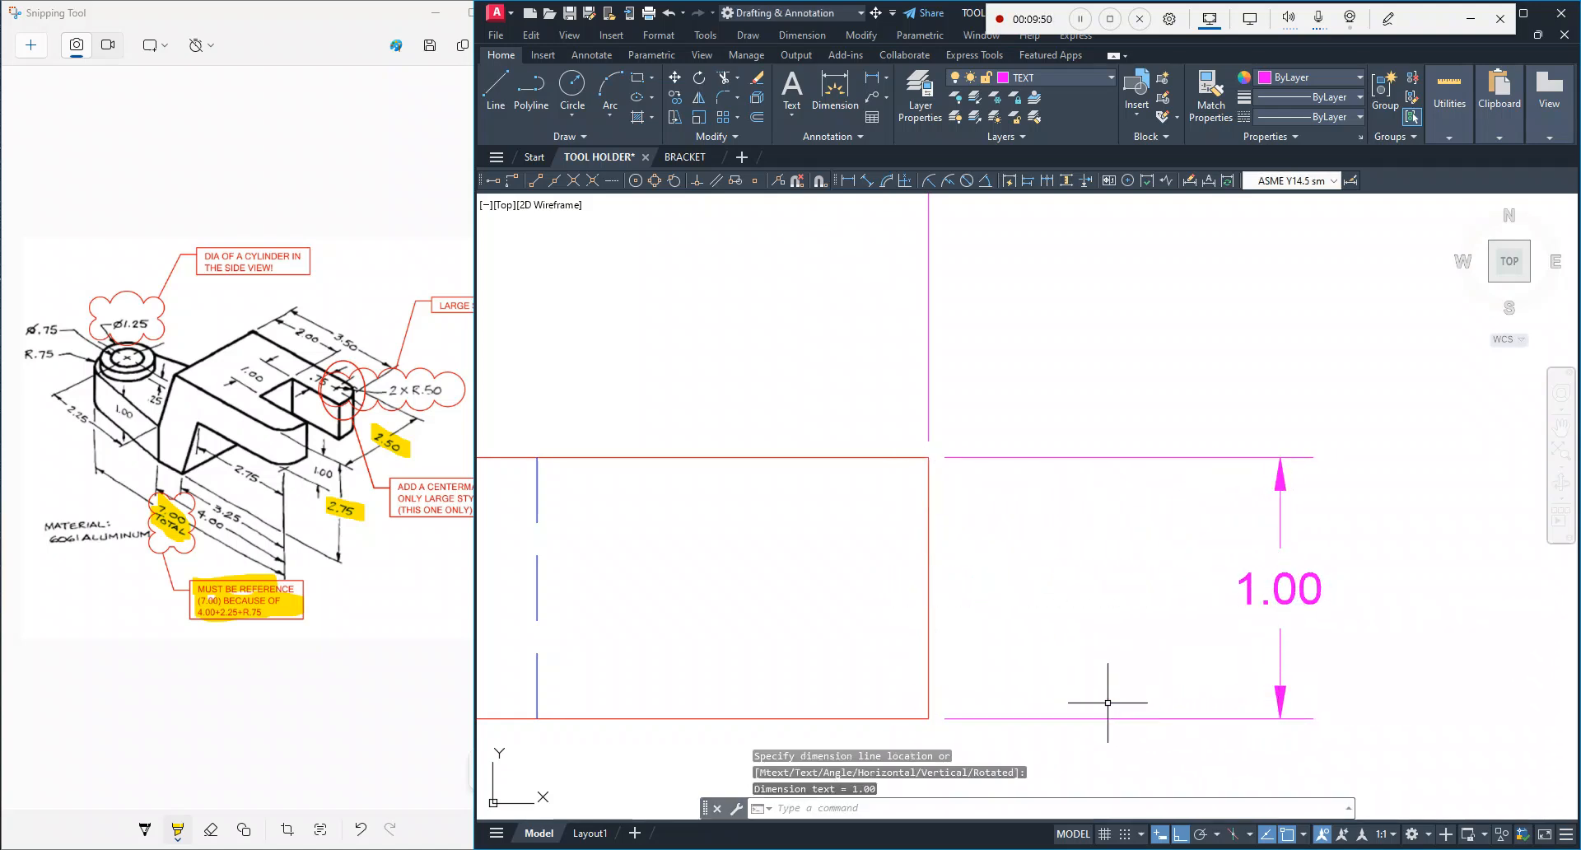
# Step: In the Snipping Tool sketch, highlight the 1.00 arm thickness dimension beside the 2.75 height in yellow
pyautogui.scroll(-6, 1070, 678)
pyautogui.moveTo(1064, 709); pyautogui.dragTo(1110, 512, button='middle')
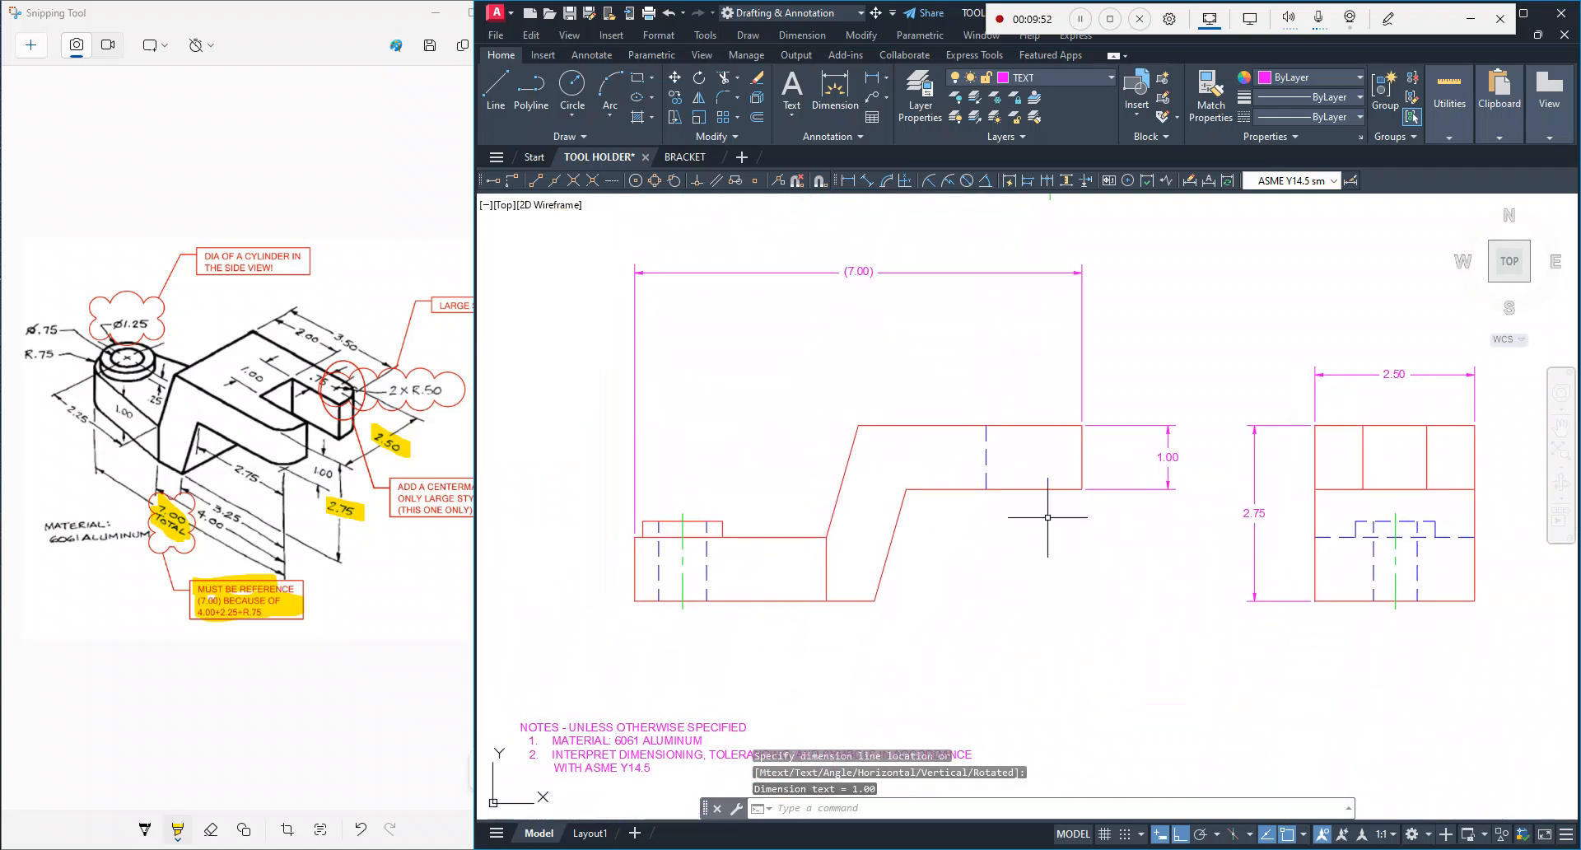
pyautogui.scroll(2, 976, 543)
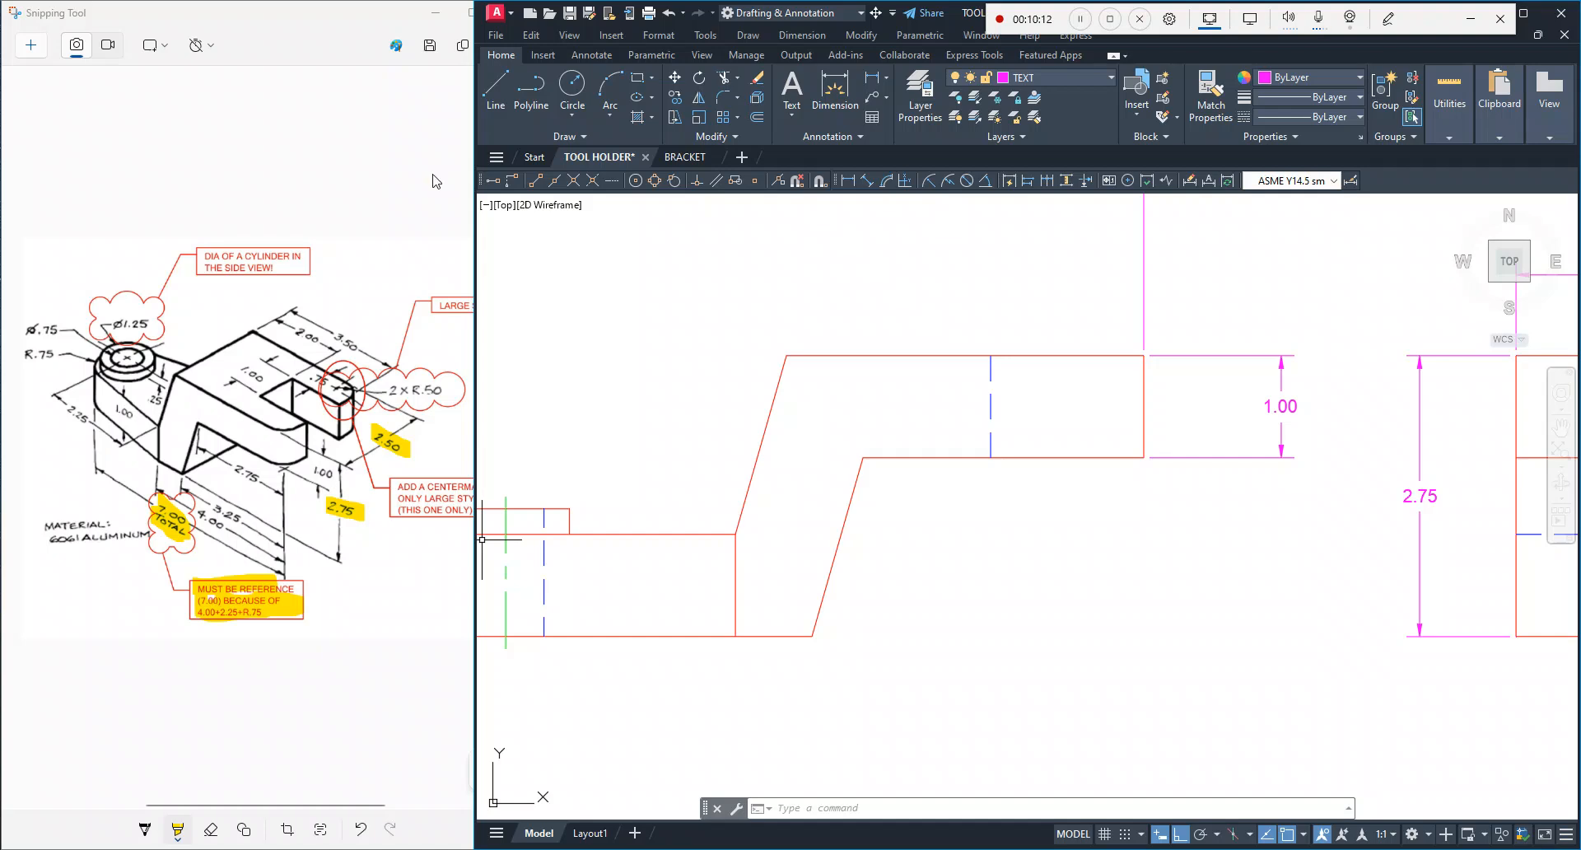
pyautogui.click(178, 832)
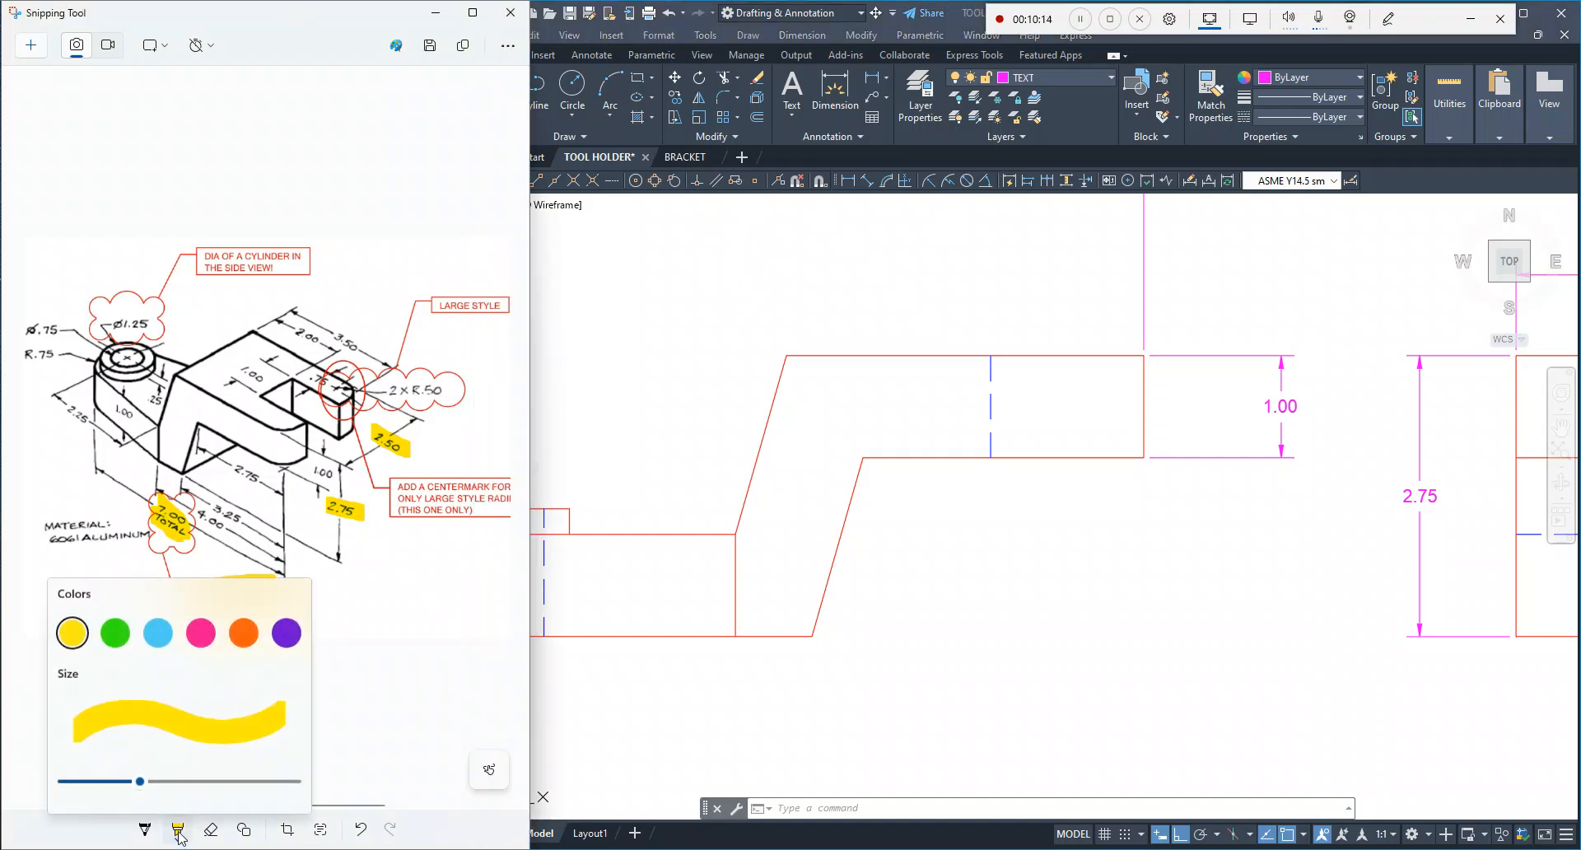
pyautogui.click(292, 494)
pyautogui.moveTo(319, 473)
pyautogui.mouseDown()
pyautogui.moveTo(337, 484)
pyautogui.moveTo(317, 471)
pyautogui.mouseUp()
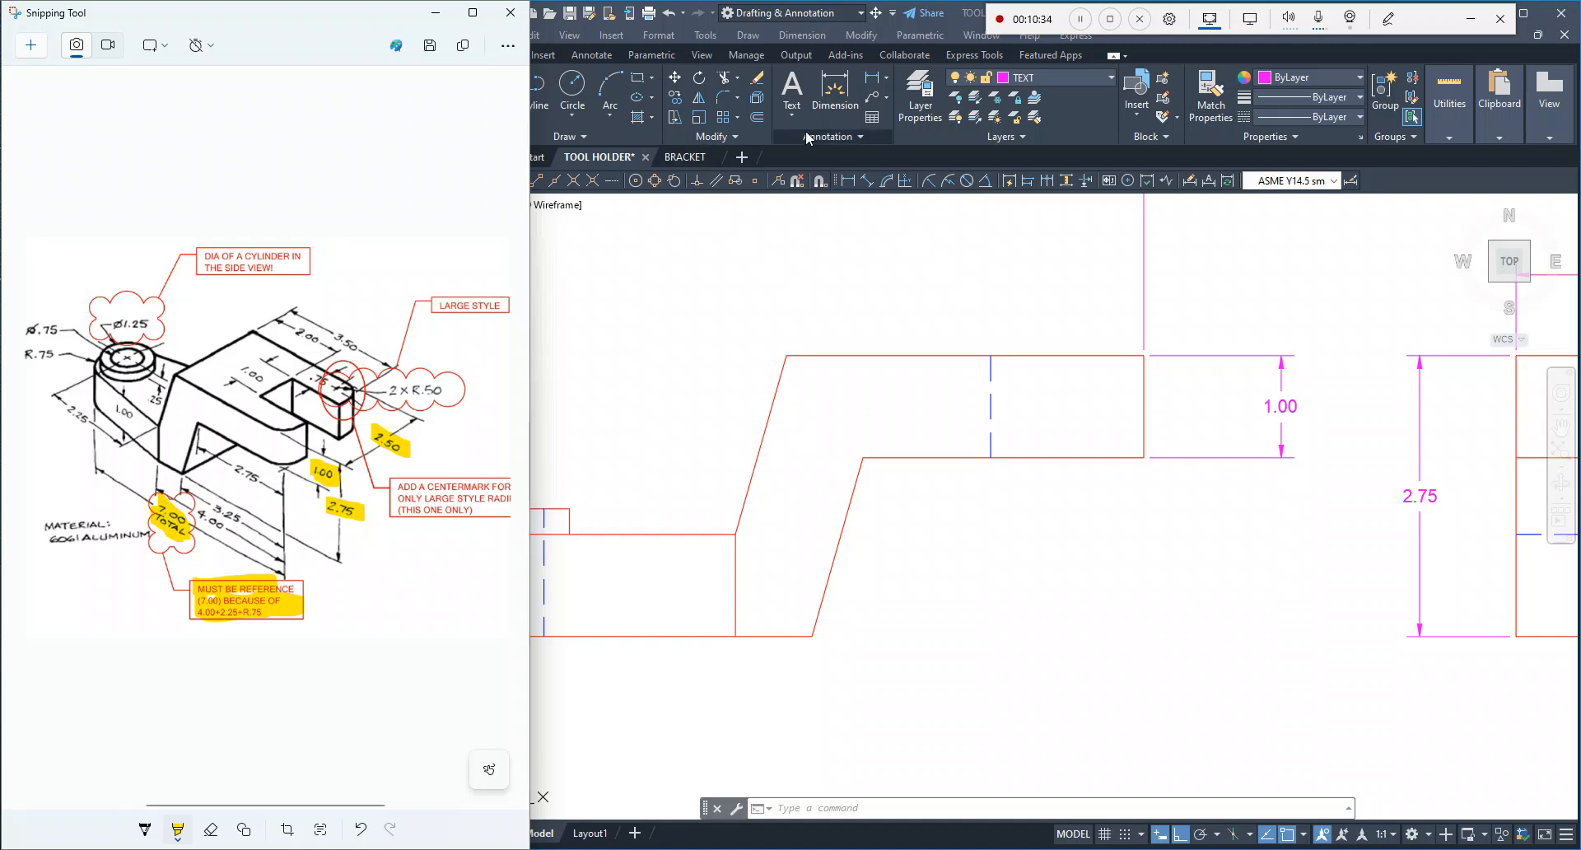
# Step: In AutoCAD, dimension the underside length of the front view's upper arm with a horizontal linear dimension placed below the view
pyautogui.click(871, 82)
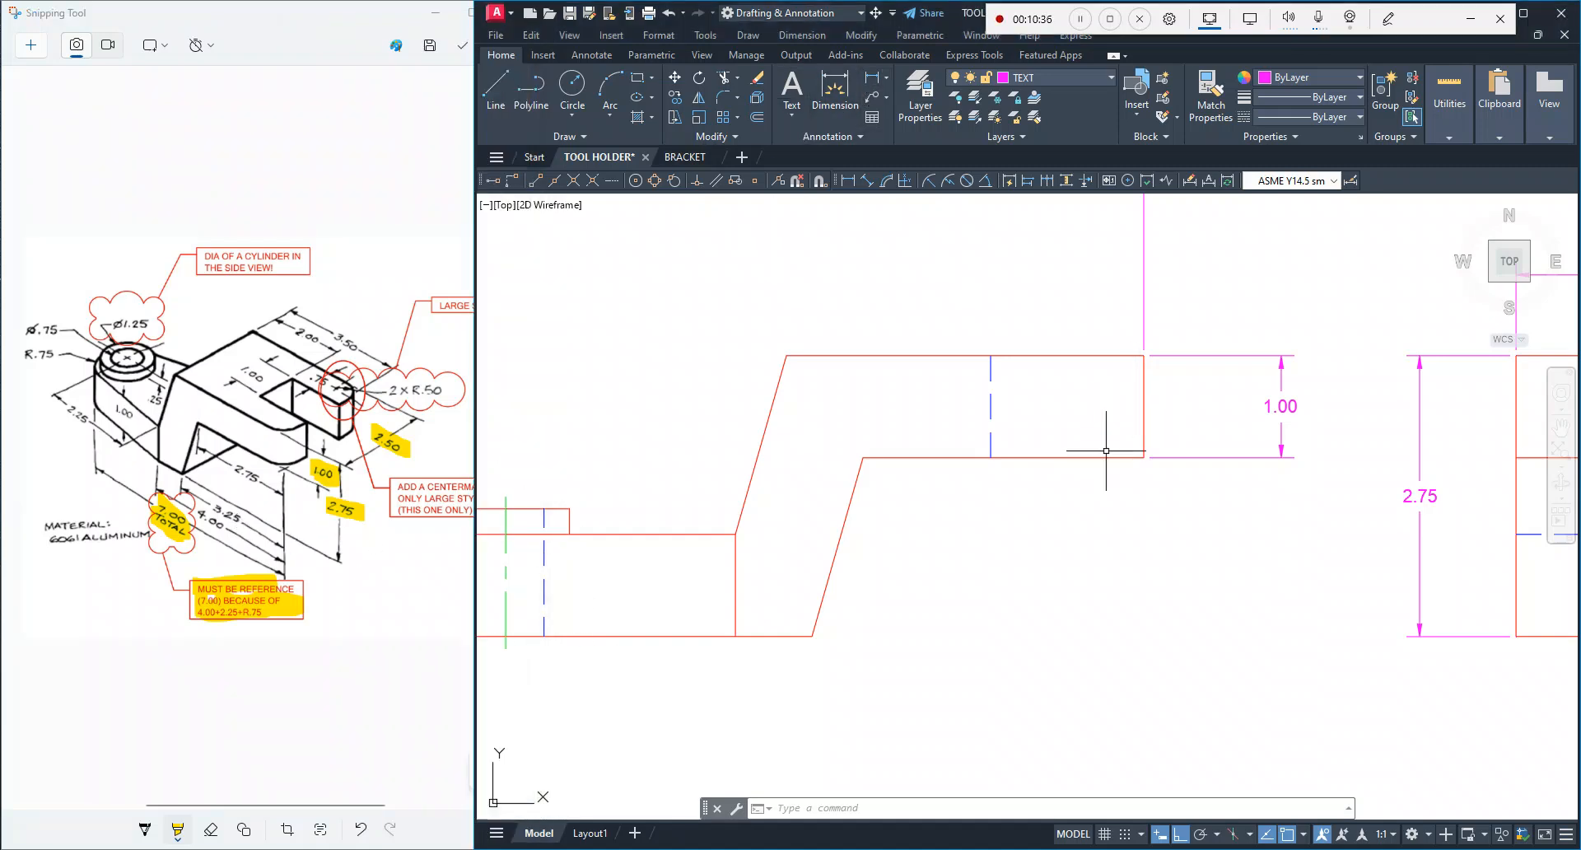
pyautogui.click(871, 82)
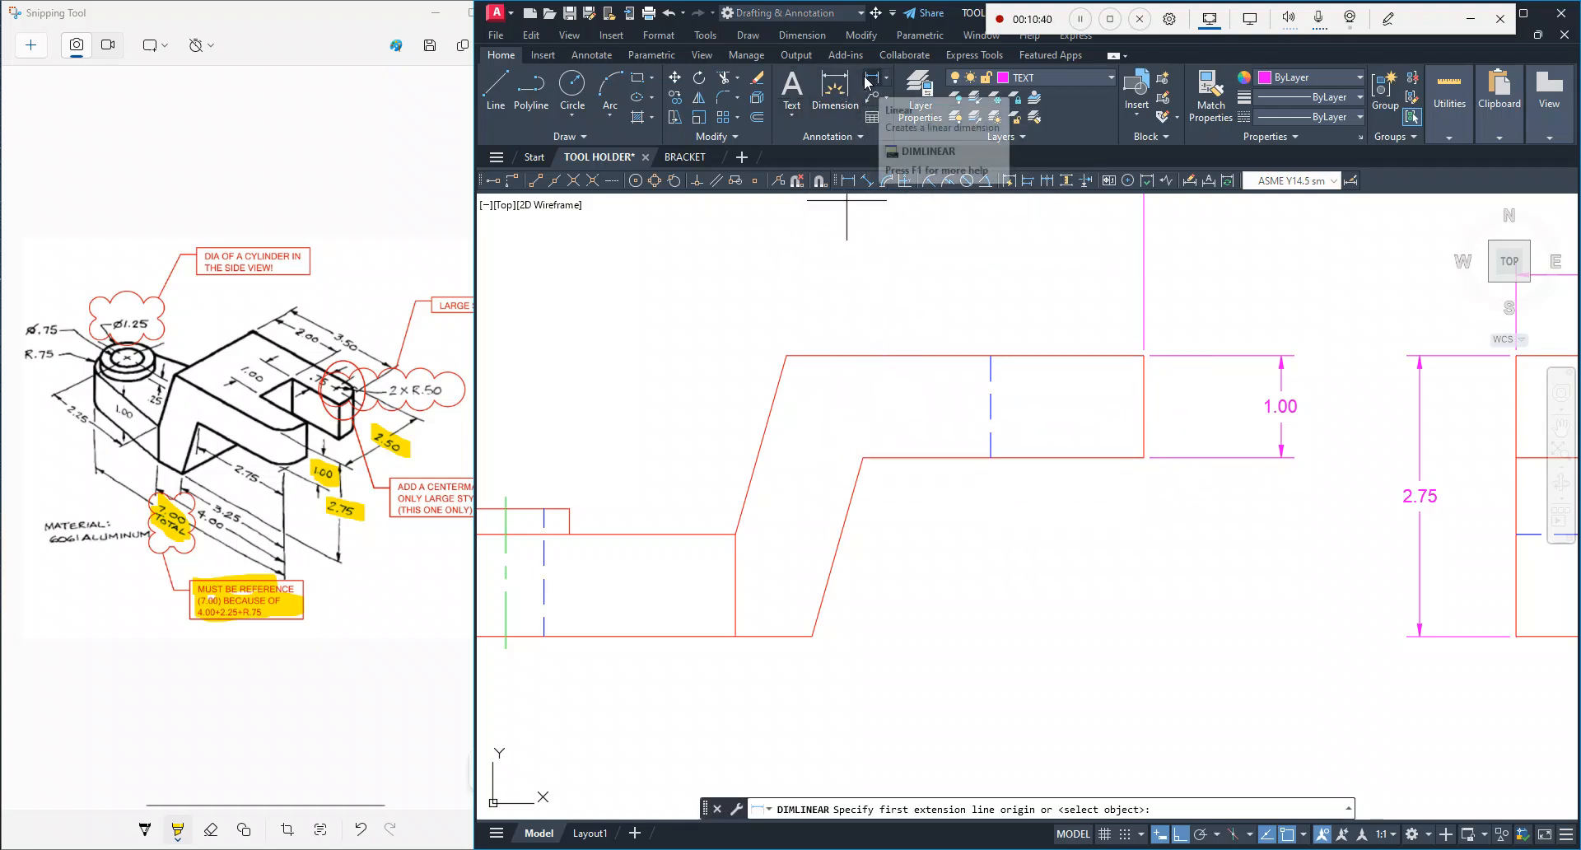
pyautogui.click(861, 457)
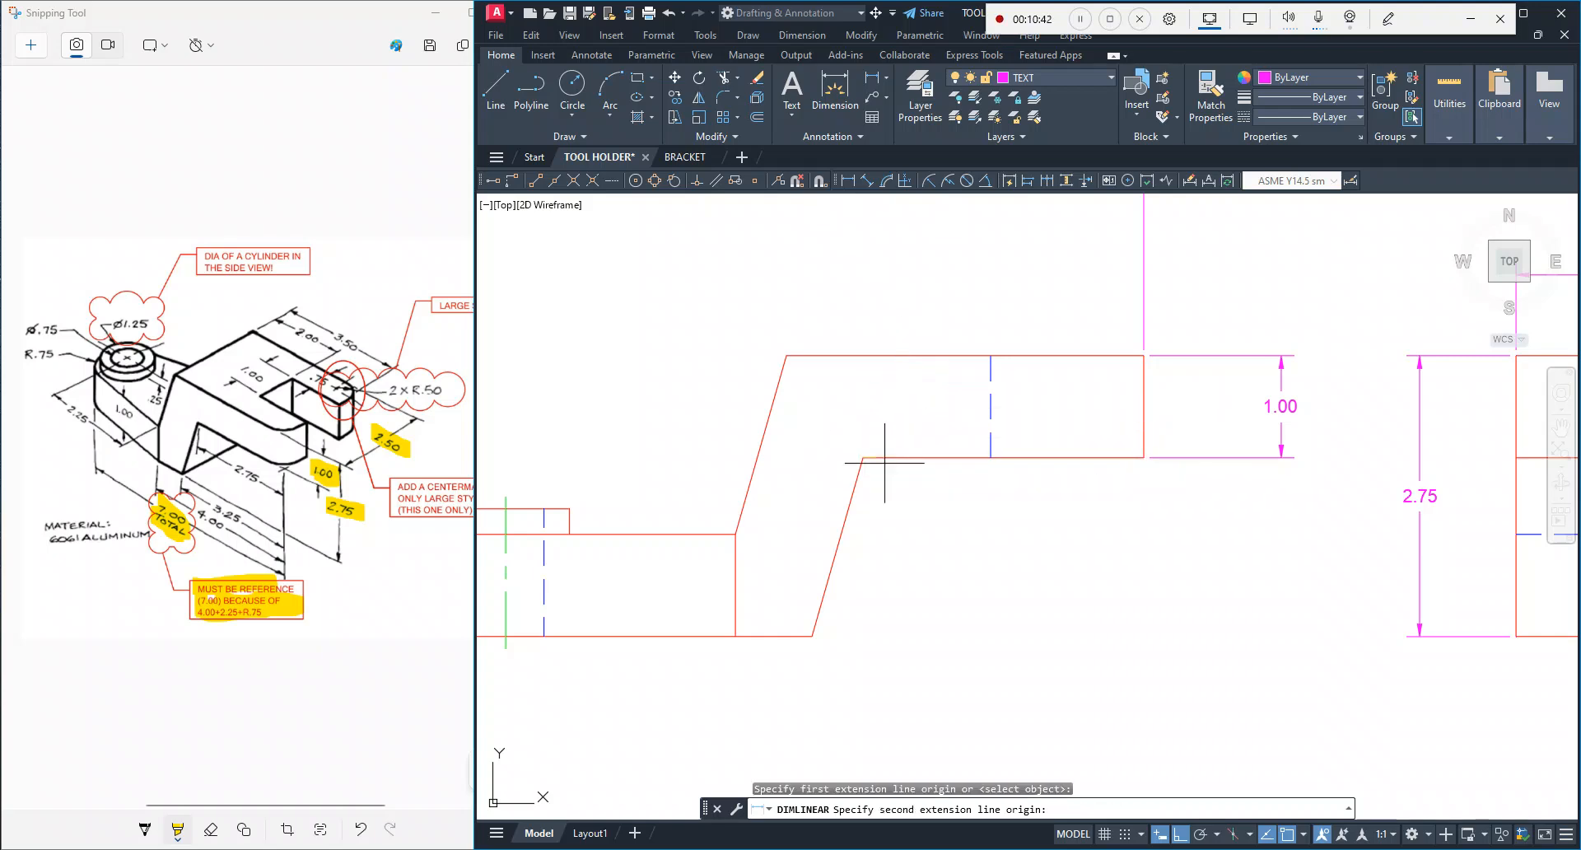
pyautogui.click(1141, 456)
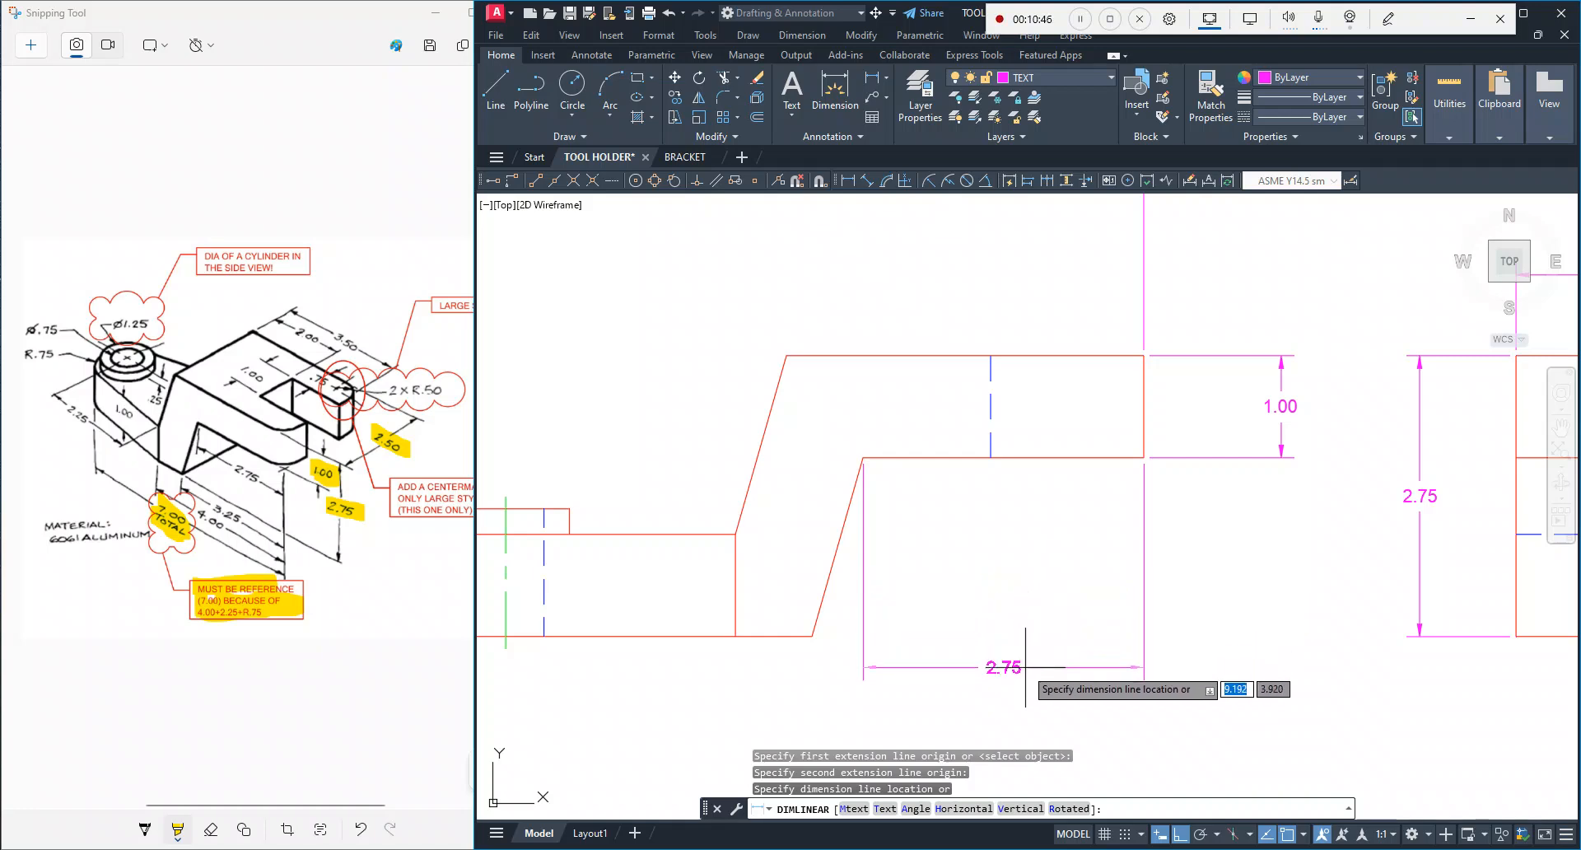
pyautogui.click(1024, 655)
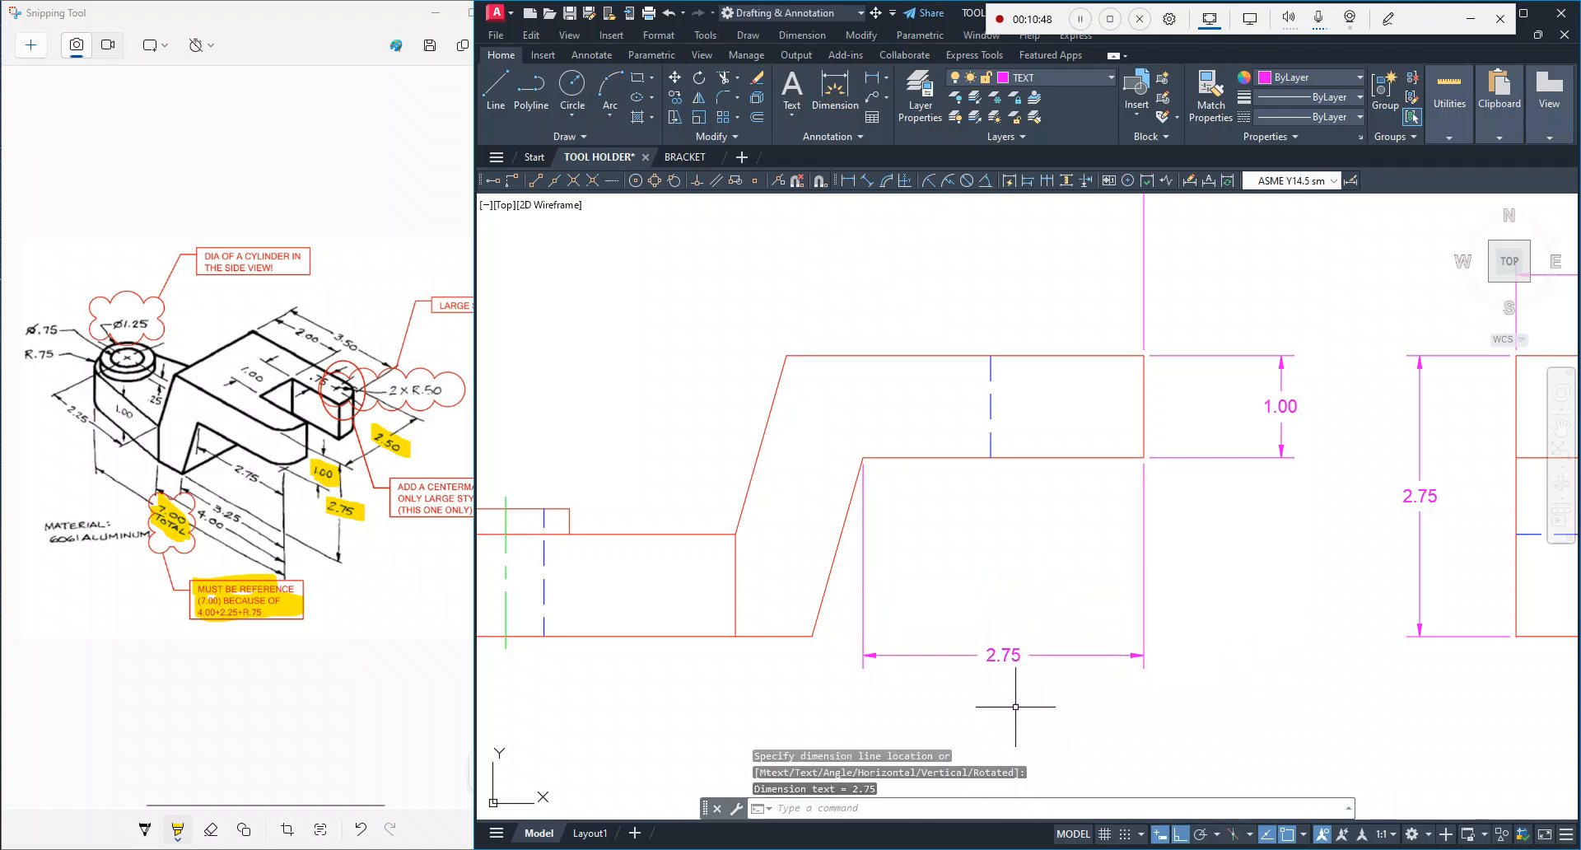
# Step: Add a horizontal linear dimension from the sloped leg's bottom corner to the upper arm's right end, below the underside length dimension
pyautogui.moveTo(1021, 707); pyautogui.dragTo(1003, 606, button='middle')
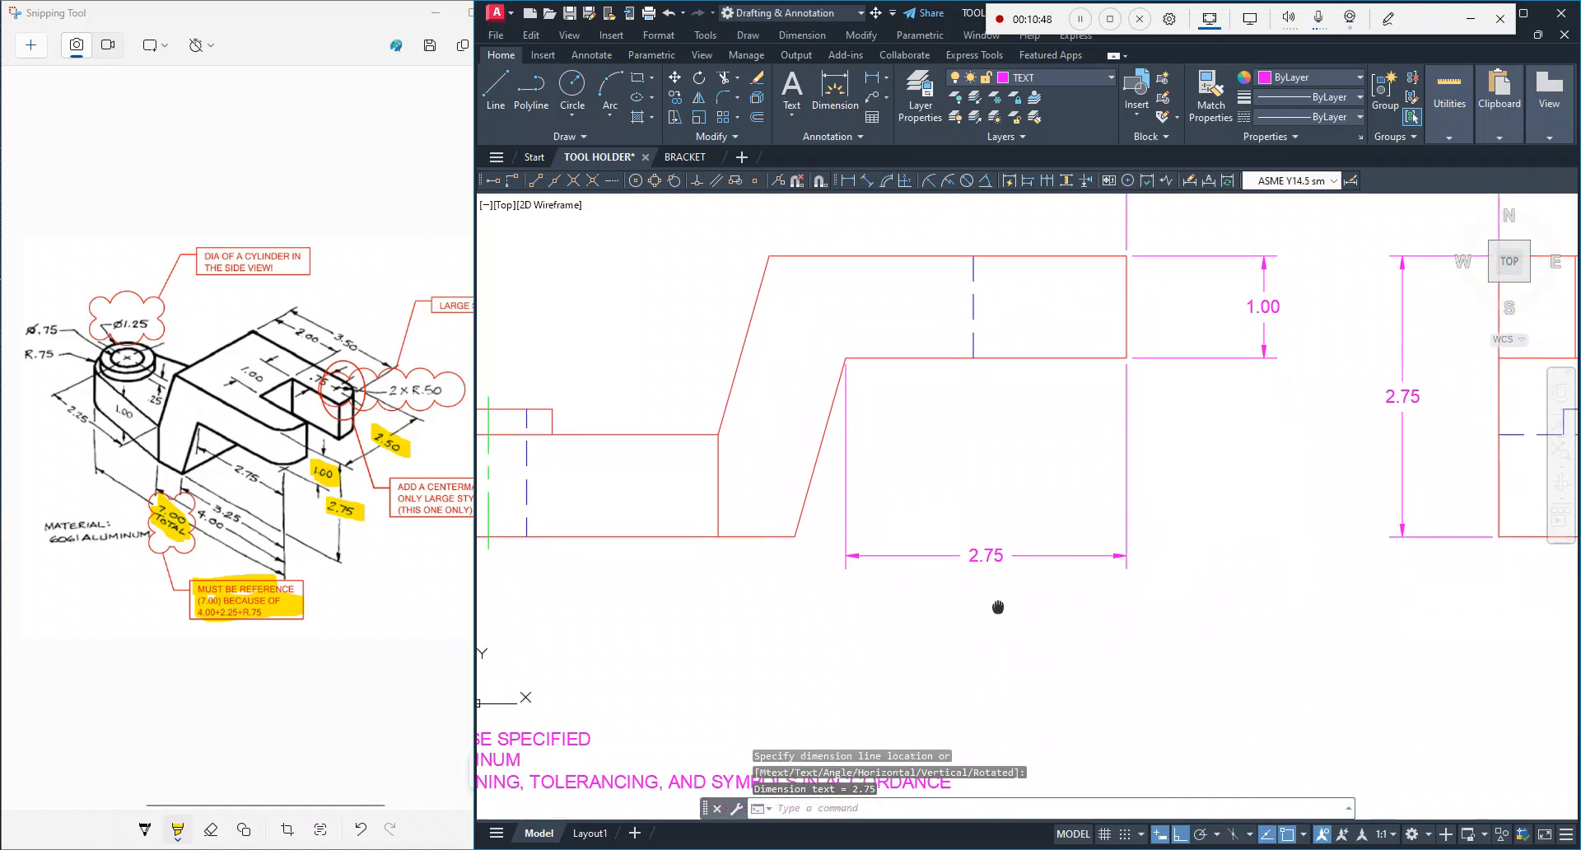
pyautogui.click(873, 86)
pyautogui.click(795, 536)
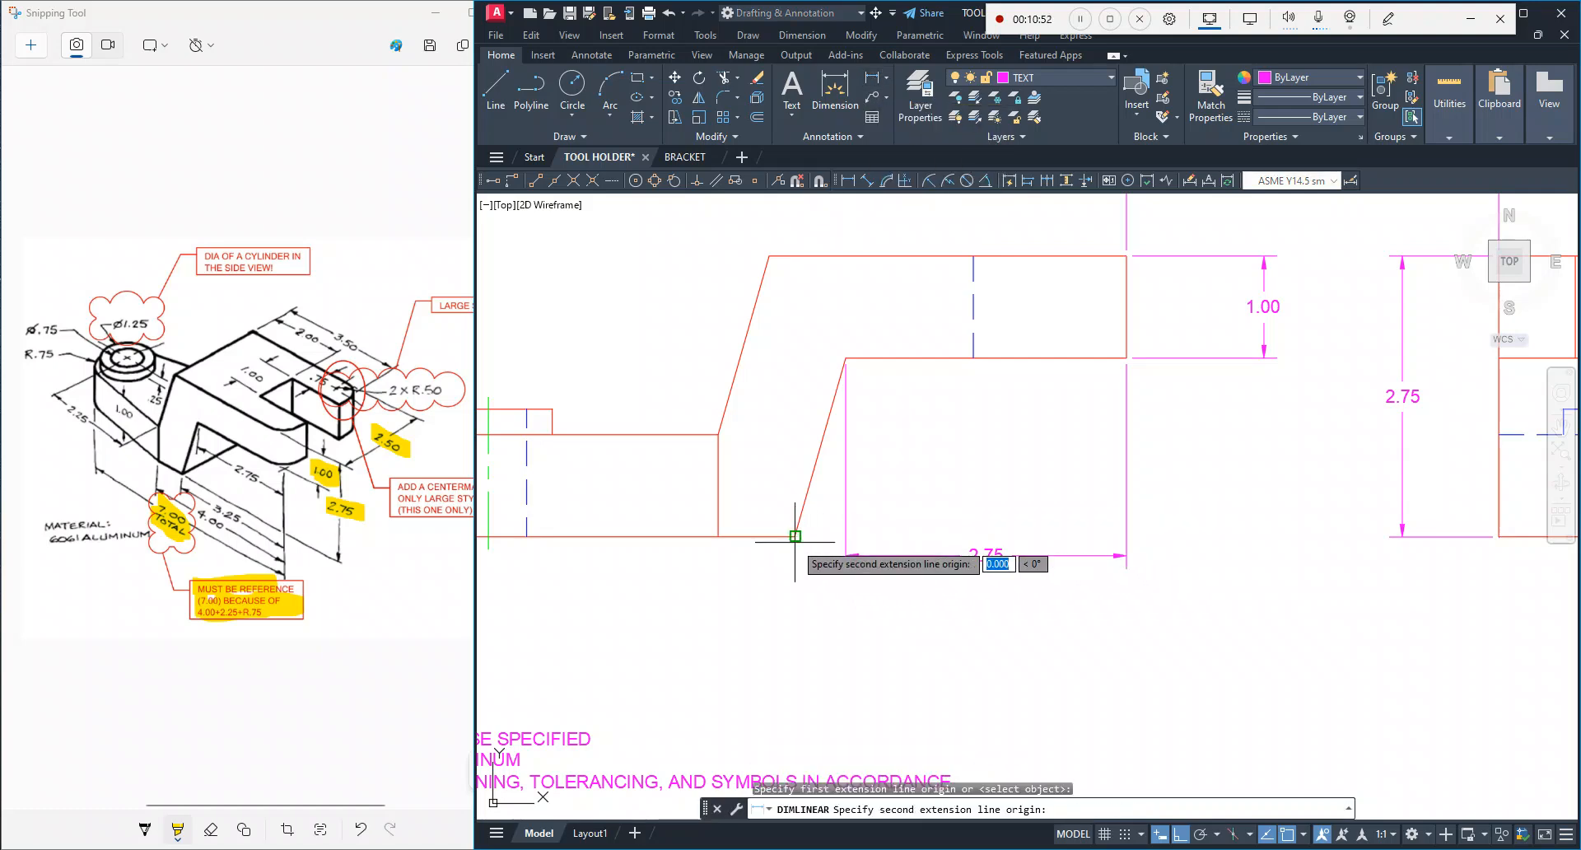
pyautogui.click(1126, 358)
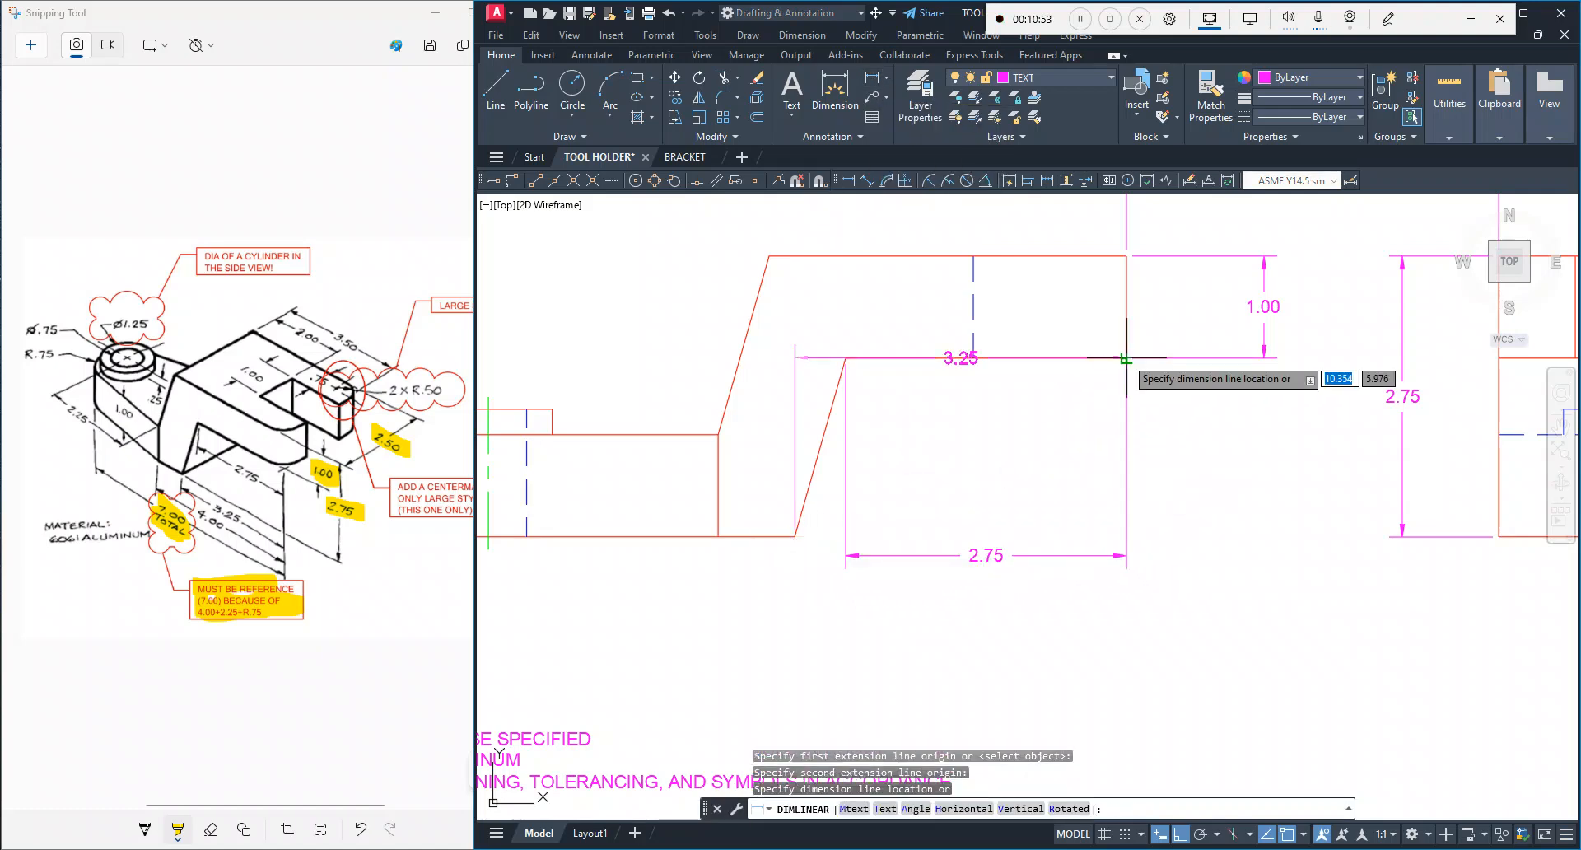
pyautogui.click(987, 608)
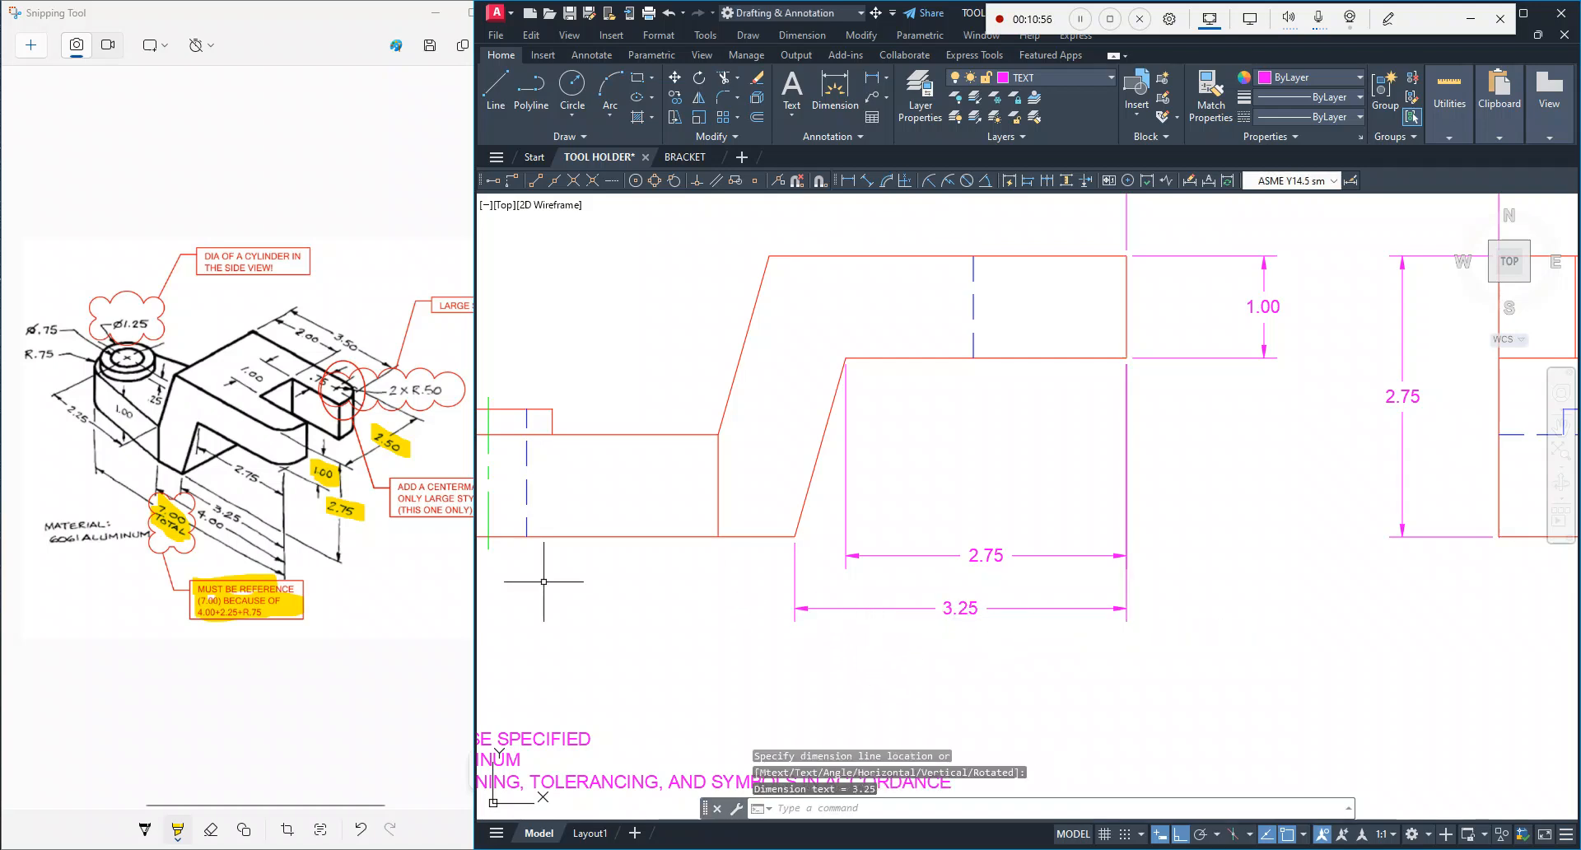
# Step: In the Snipping Tool sketch, highlight the arm's 2.75 underside length and the 3.25 dimension in yellow
pyautogui.click(179, 832)
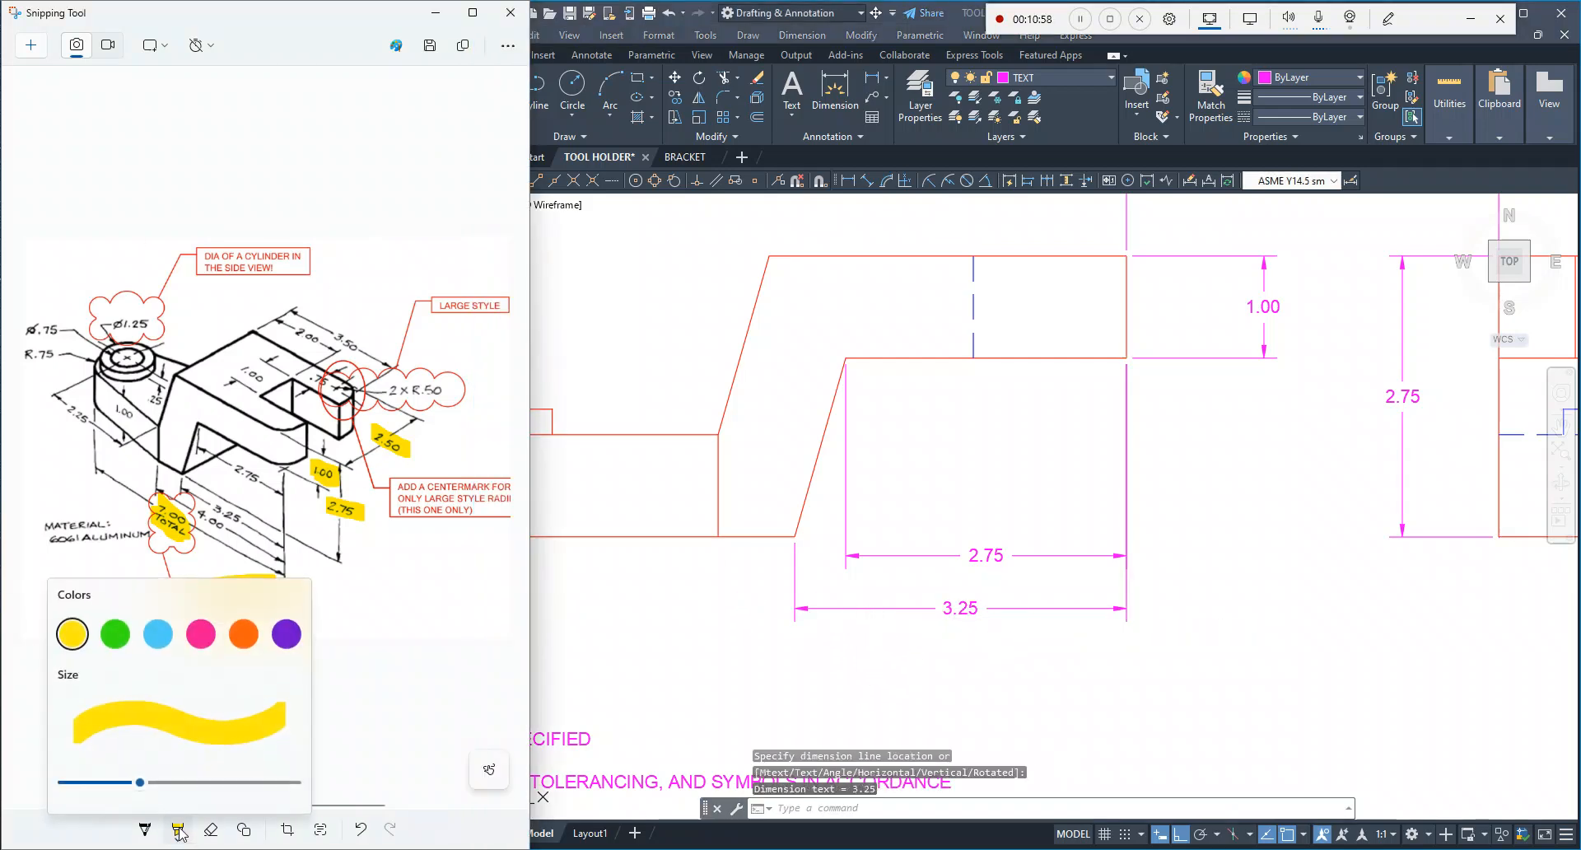
pyautogui.click(84, 639)
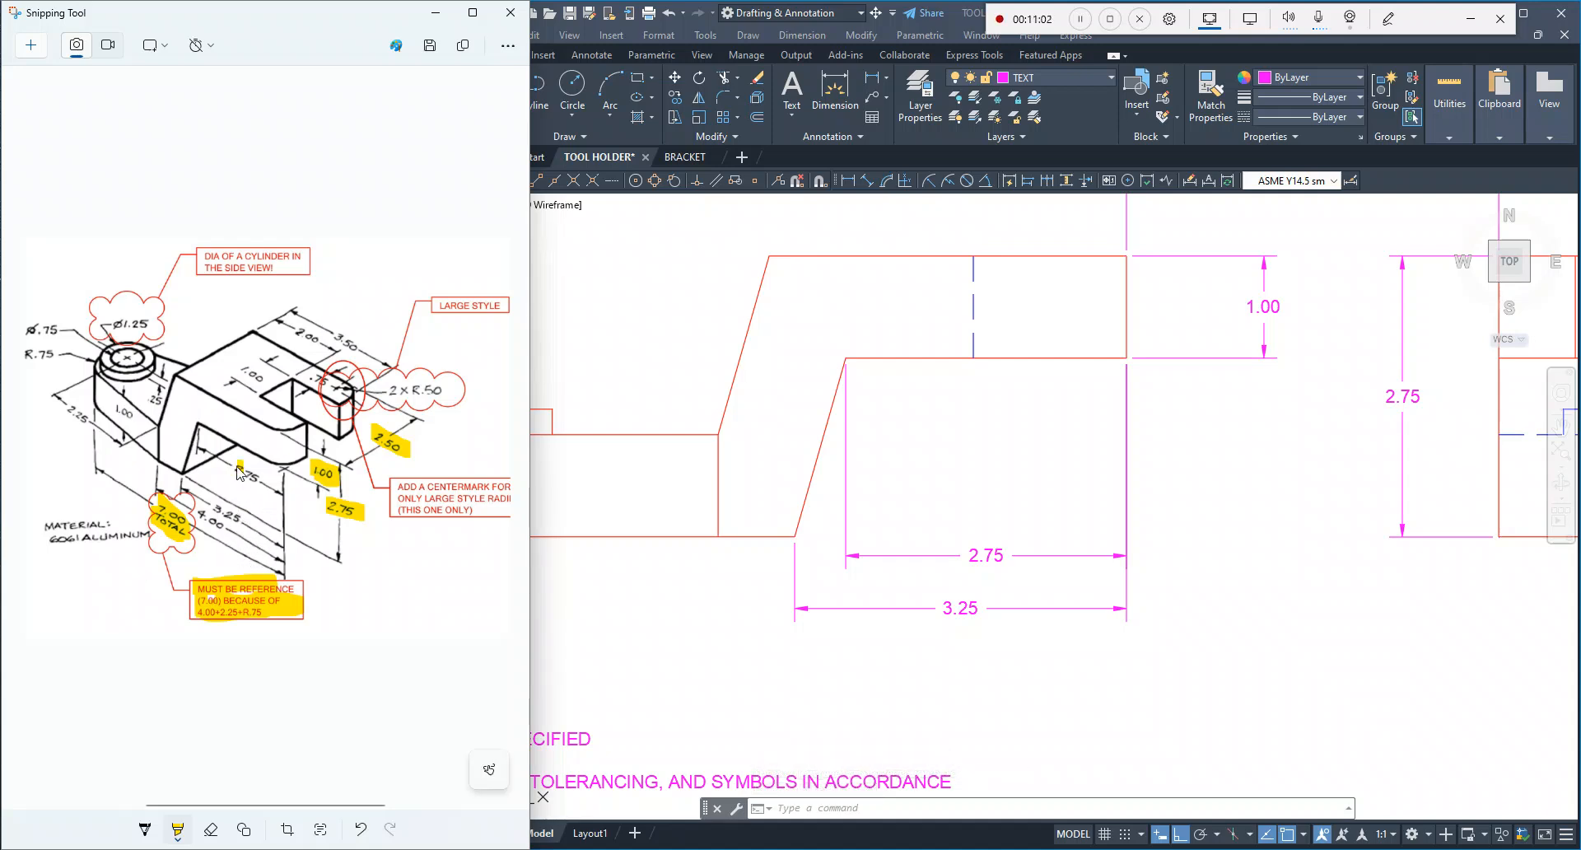
pyautogui.moveTo(235, 466)
pyautogui.mouseDown()
pyautogui.moveTo(265, 486)
pyautogui.moveTo(218, 516)
pyautogui.mouseUp()
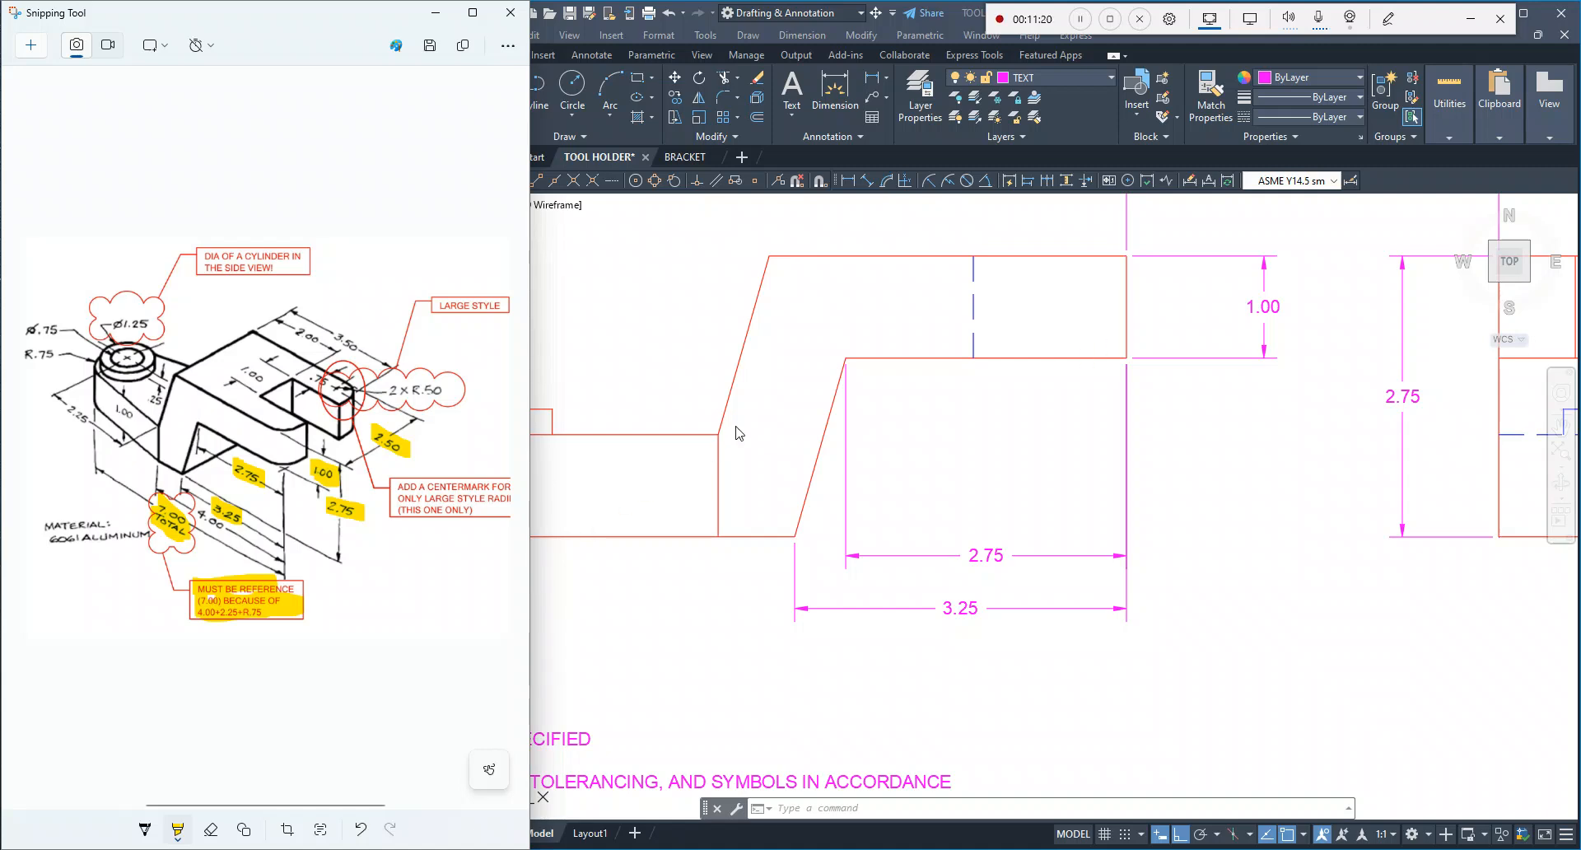
# Step: In AutoCAD, dimension horizontally from the slope's lower corner at the base block to the upper arm's right end, placed above the front view
pyautogui.click(797, 427)
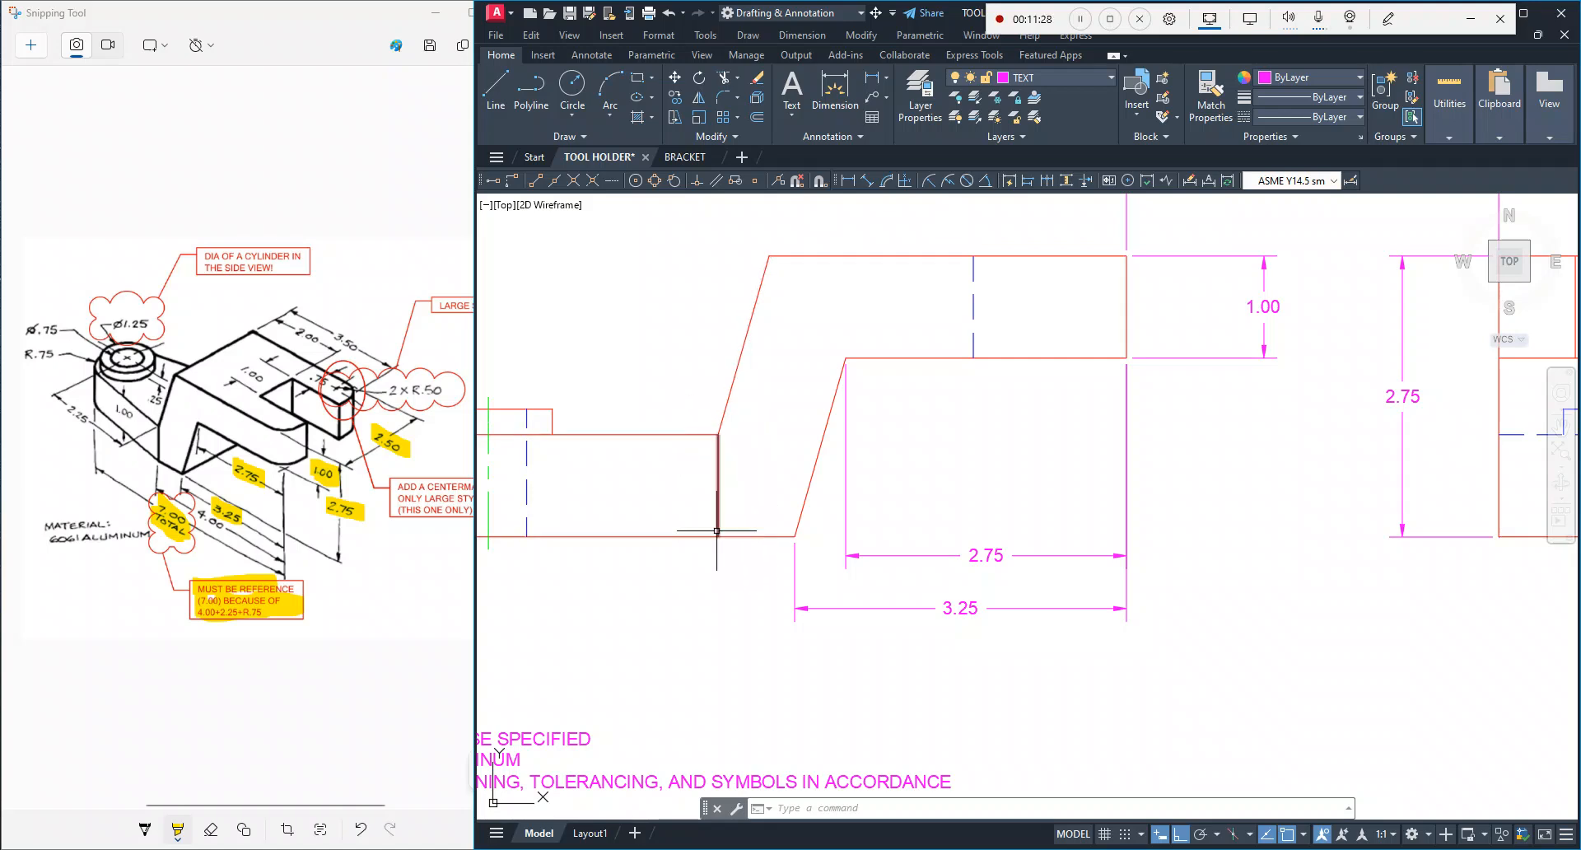
pyautogui.moveTo(727, 320); pyautogui.dragTo(753, 480, button='middle')
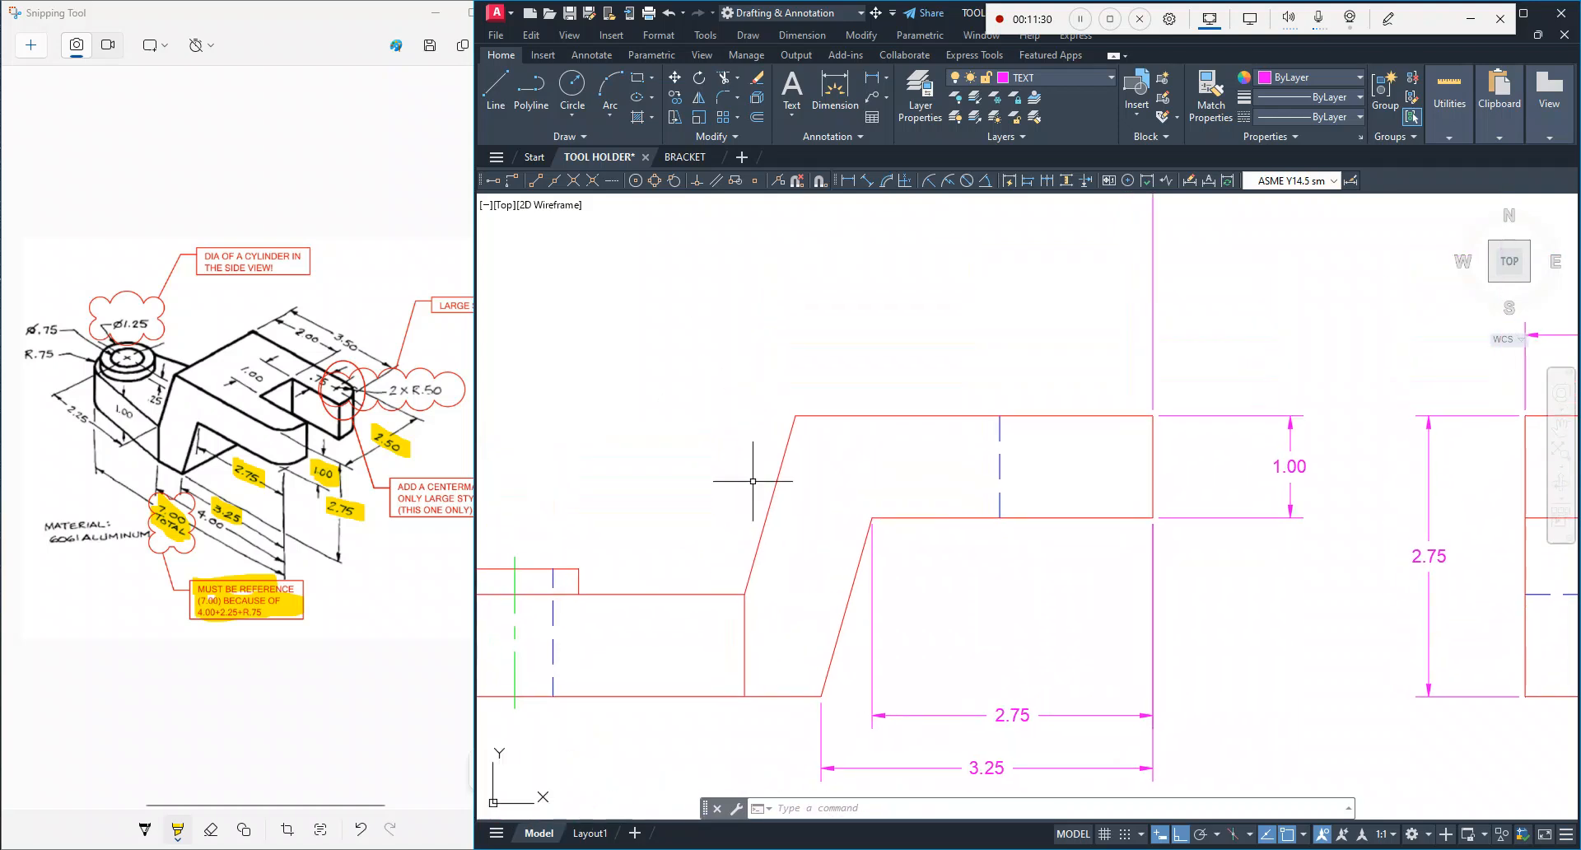
pyautogui.click(873, 77)
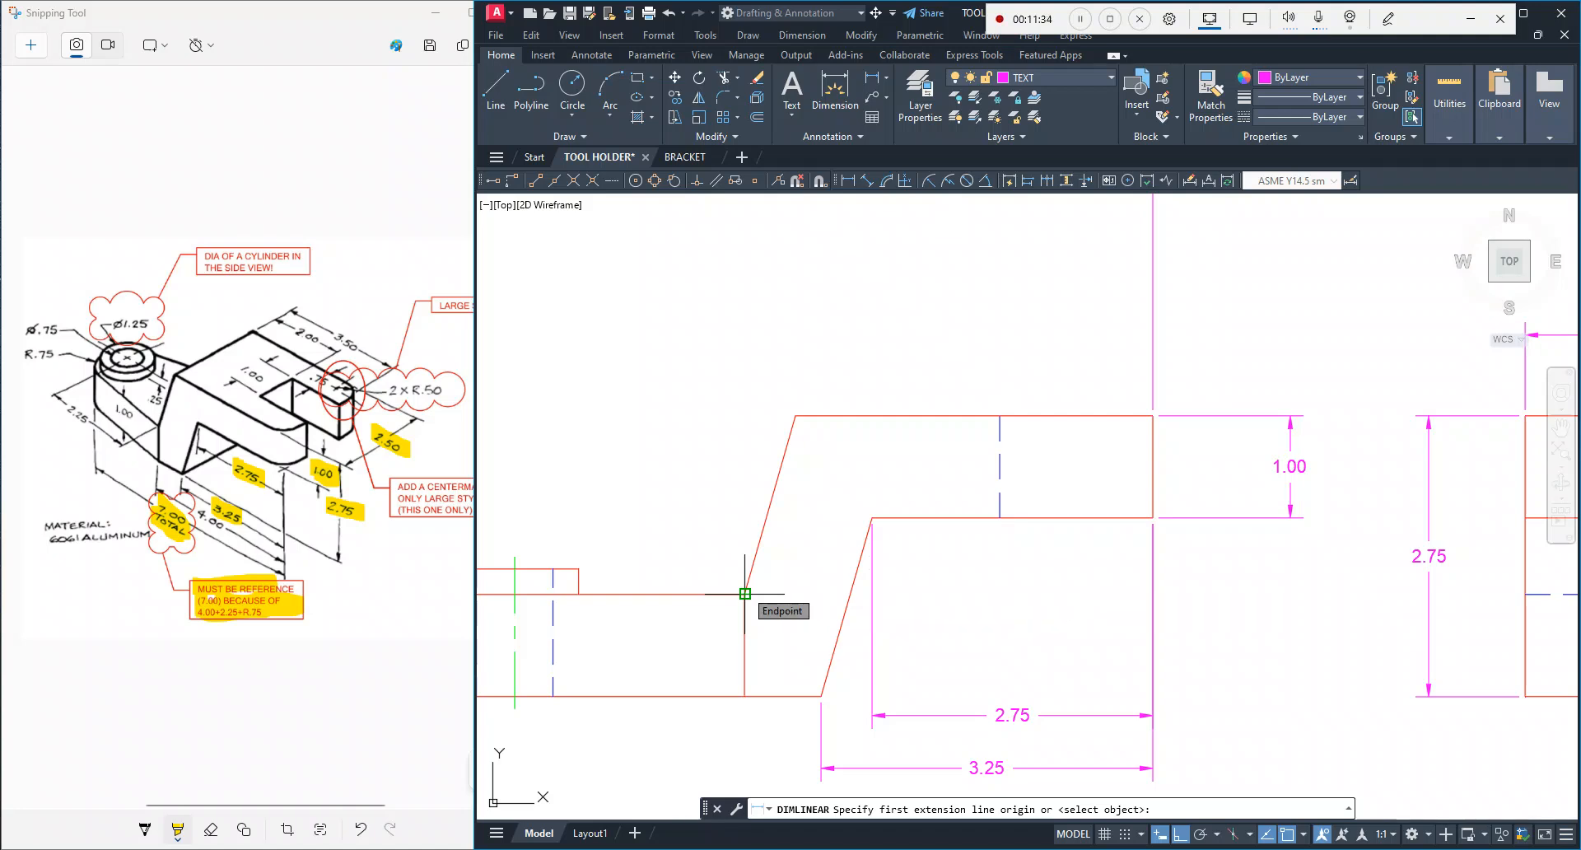
pyautogui.click(744, 593)
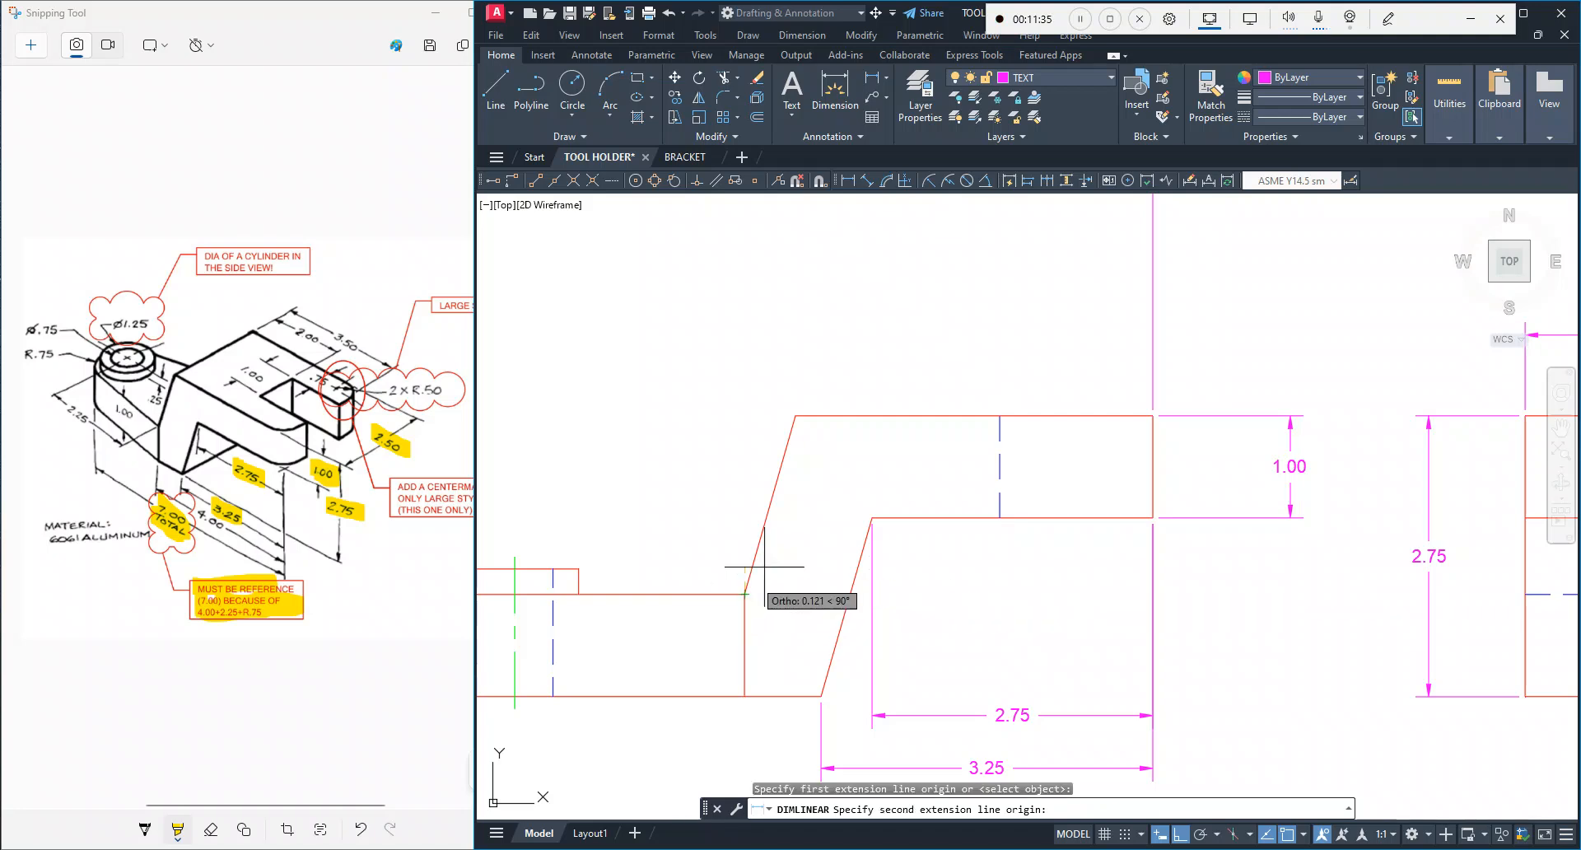
pyautogui.click(1152, 415)
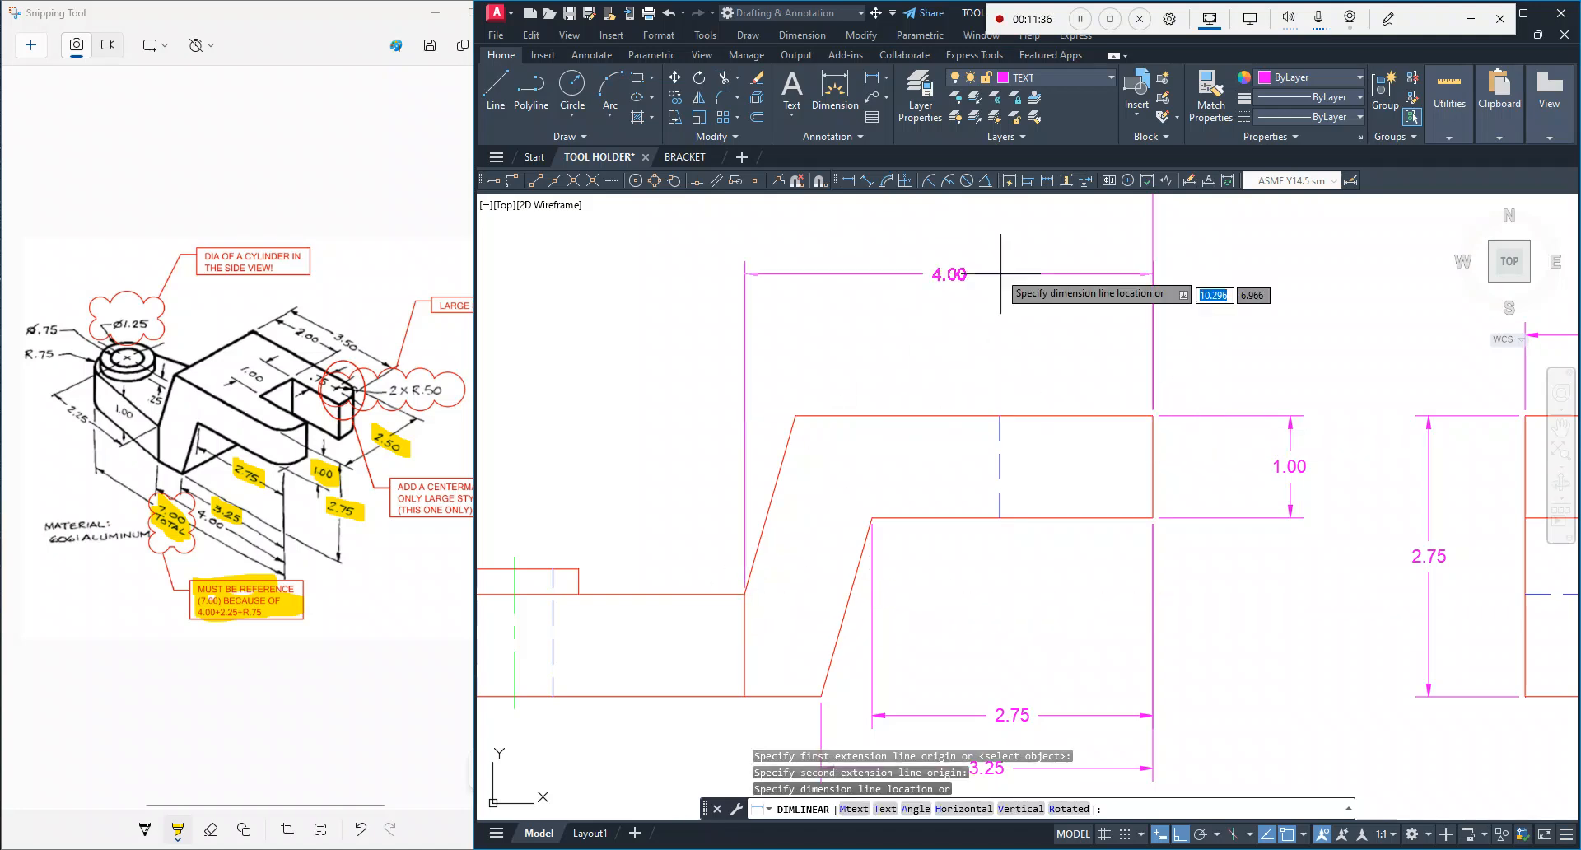
pyautogui.click(950, 225)
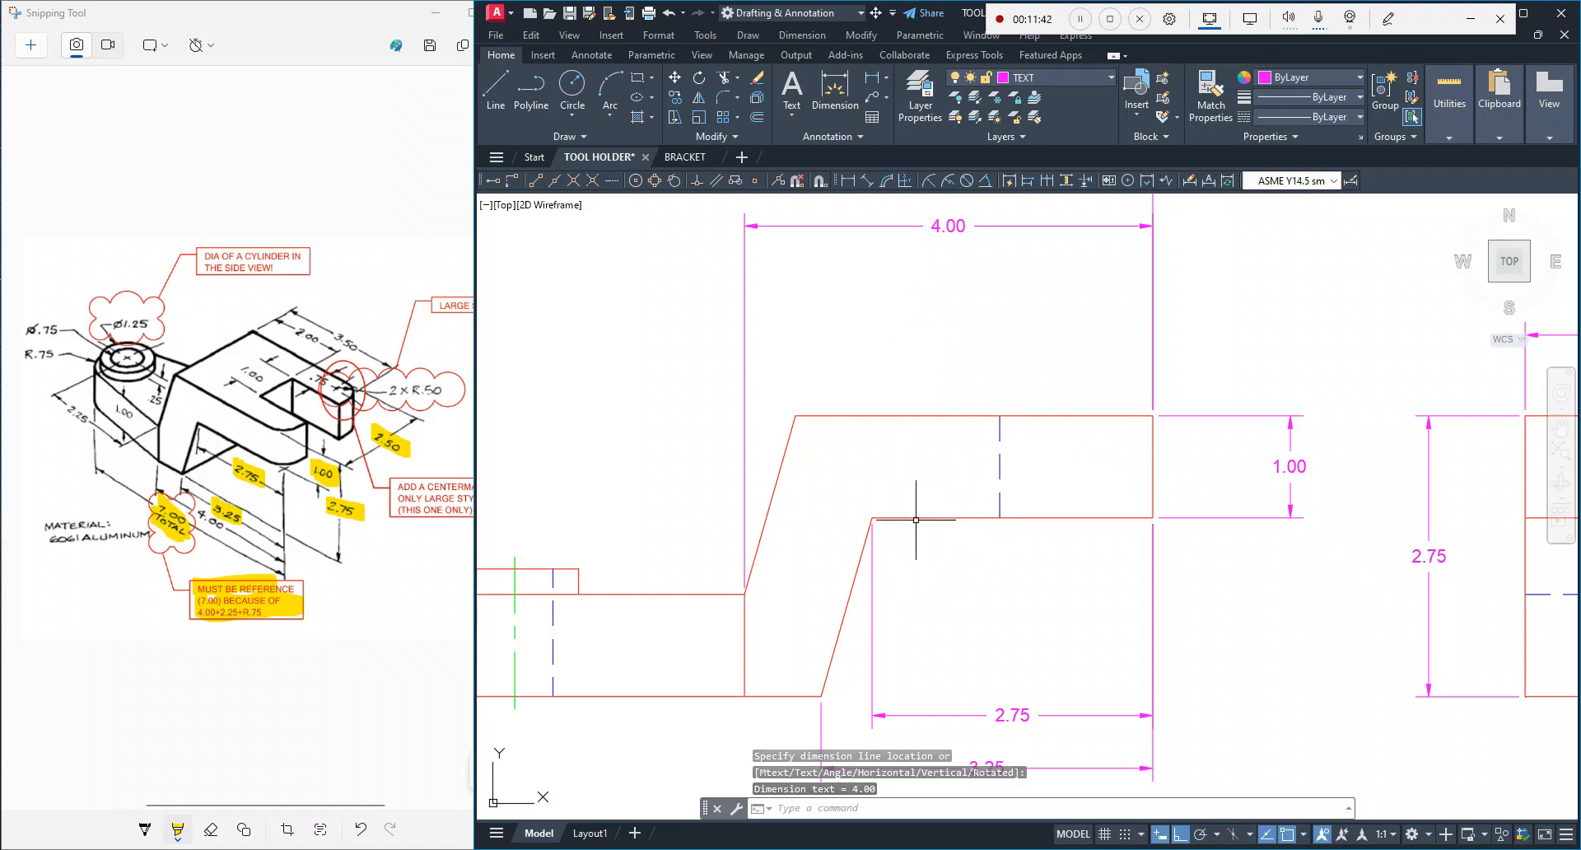
# Step: Check the 4.00 dimension's extension line gap at the slope corner, and highlight 4.00 in yellow in the Snipping Tool sketch
pyautogui.scroll(2, 768, 615)
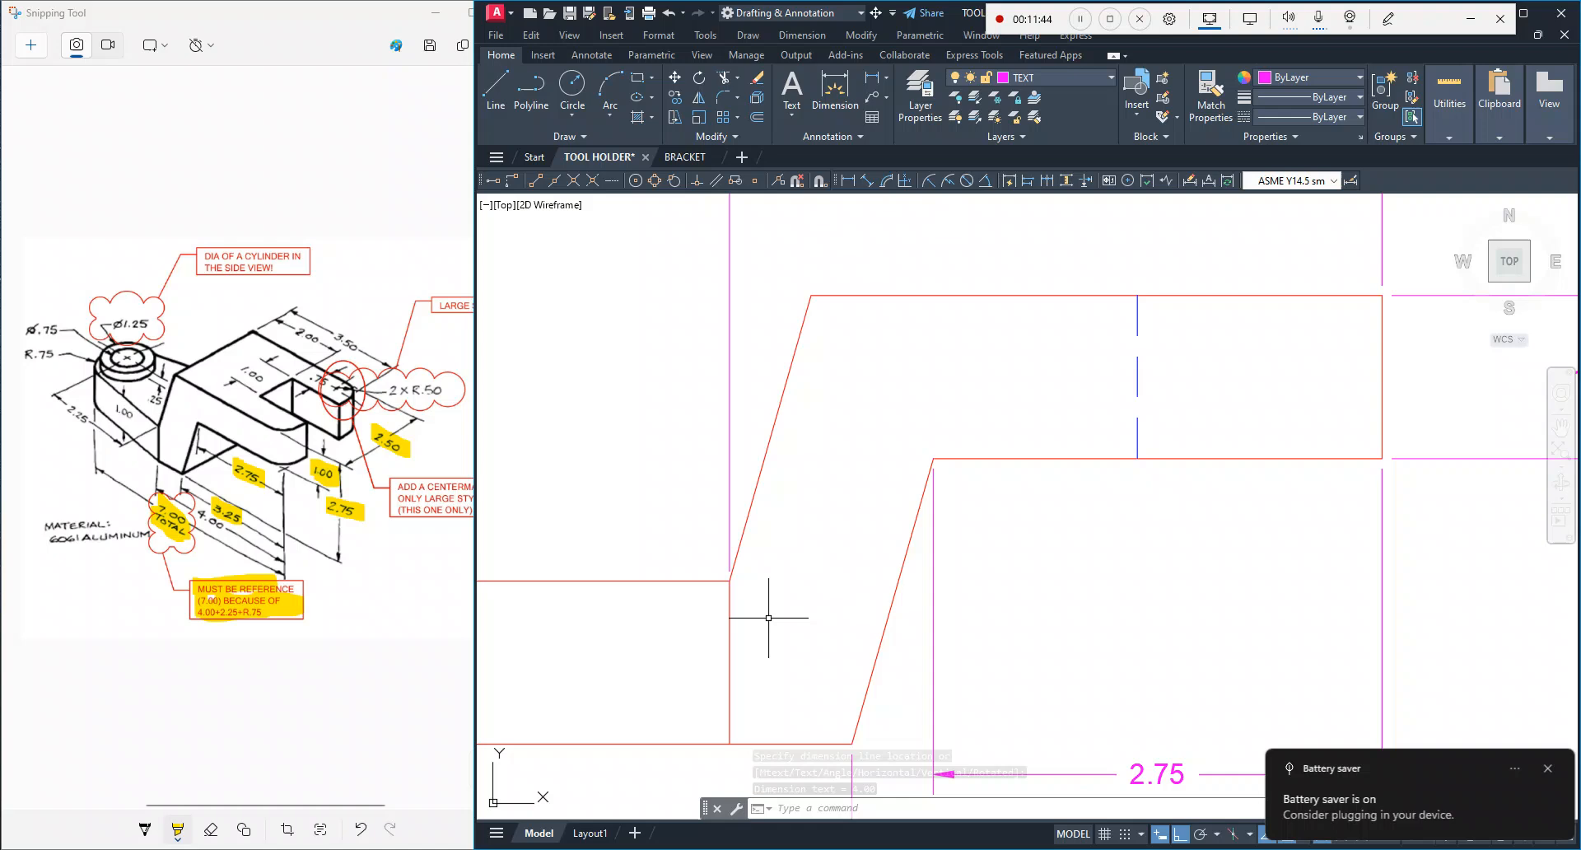
pyautogui.click(1545, 768)
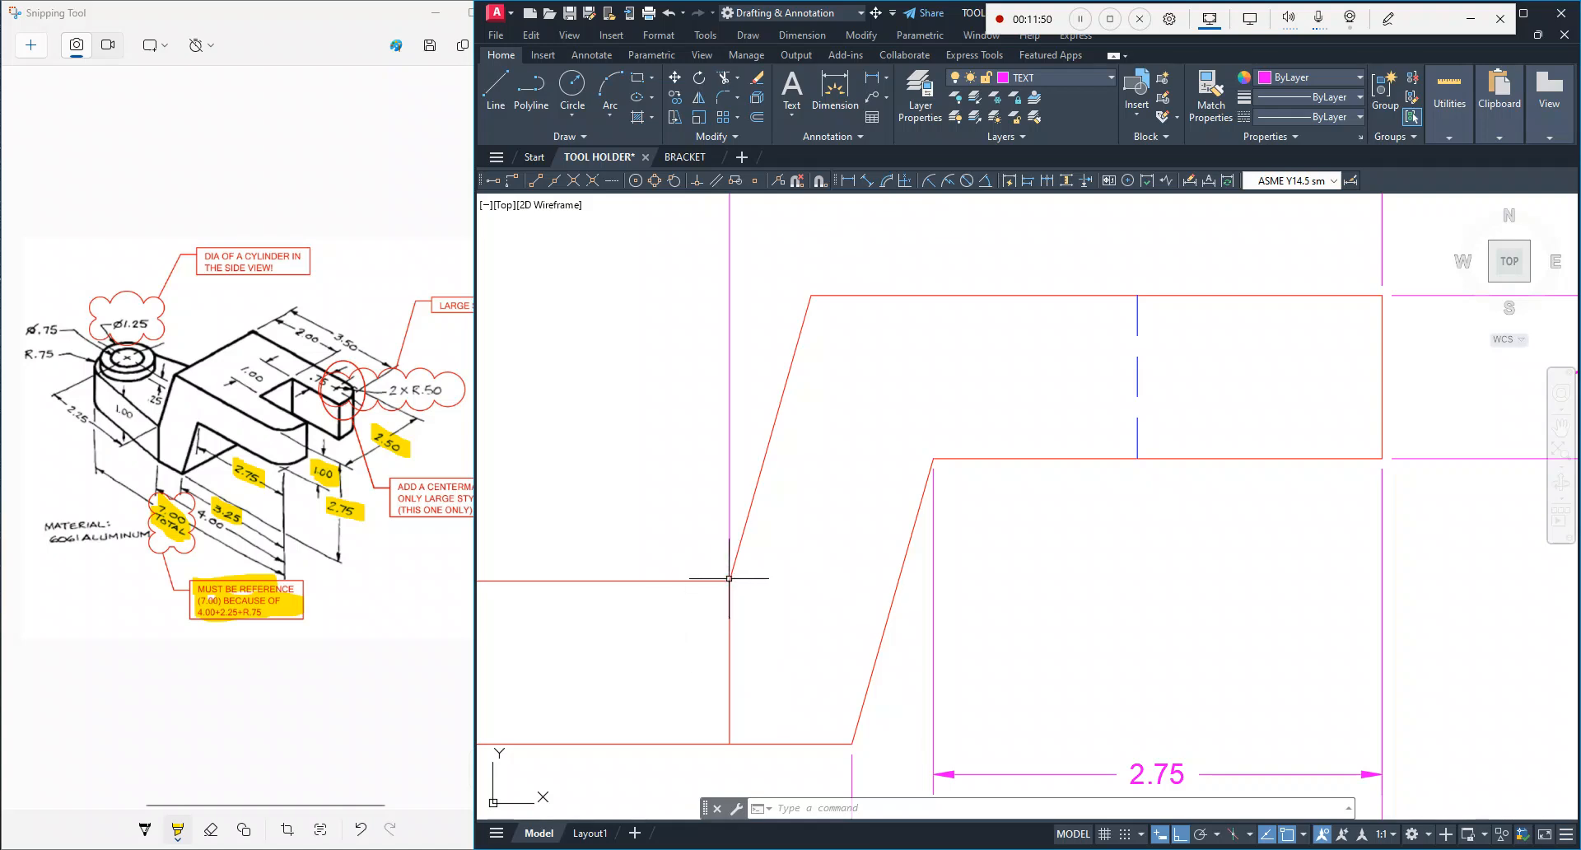
pyautogui.scroll(4, 730, 578)
pyautogui.scroll(-8, 730, 578)
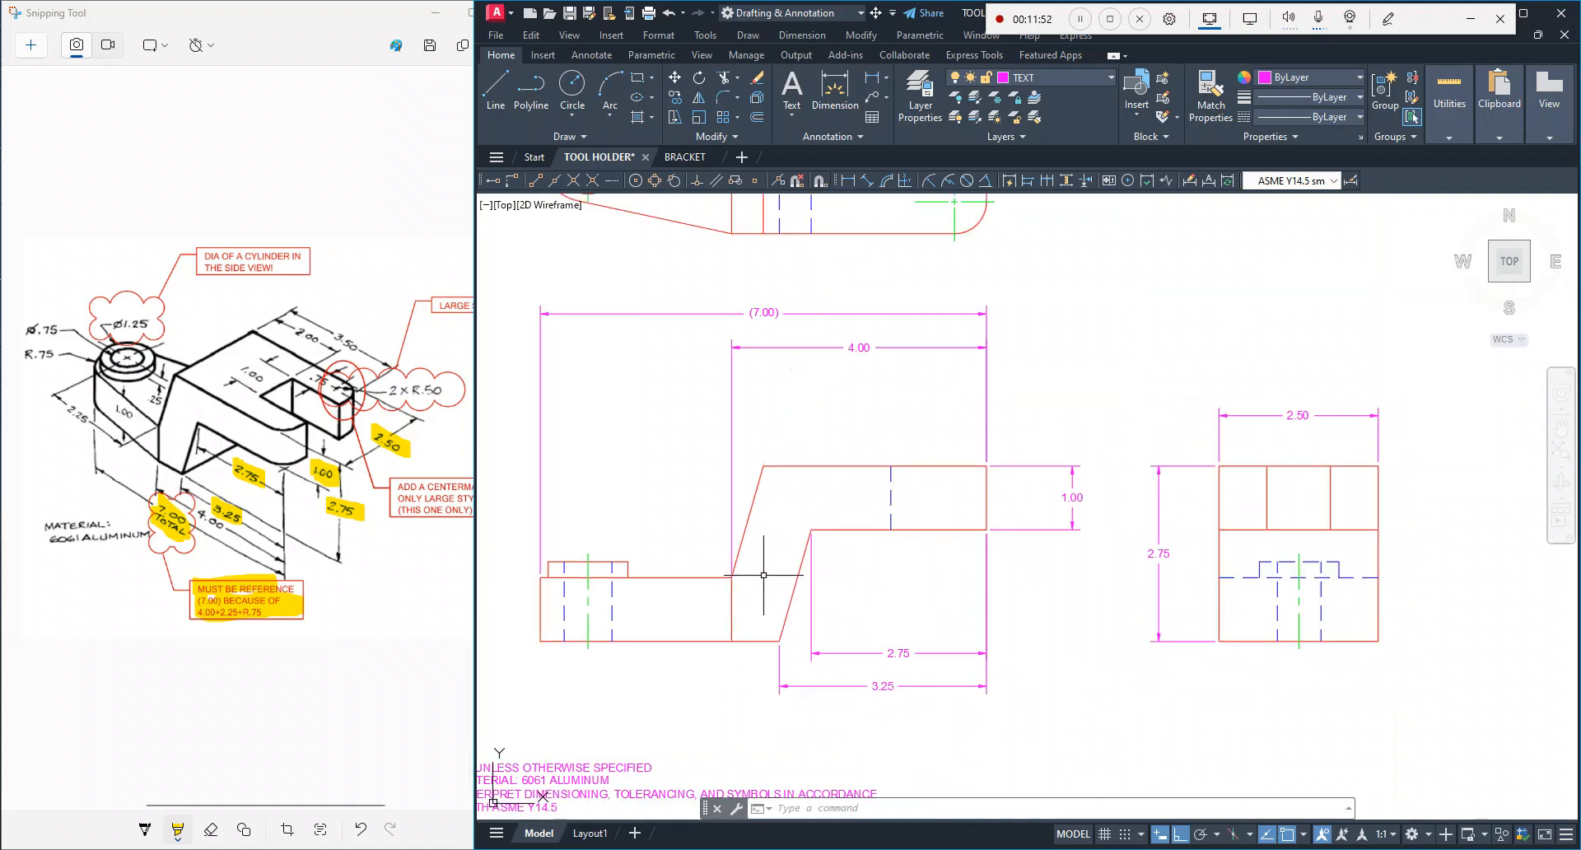
pyautogui.scroll(7, 729, 572)
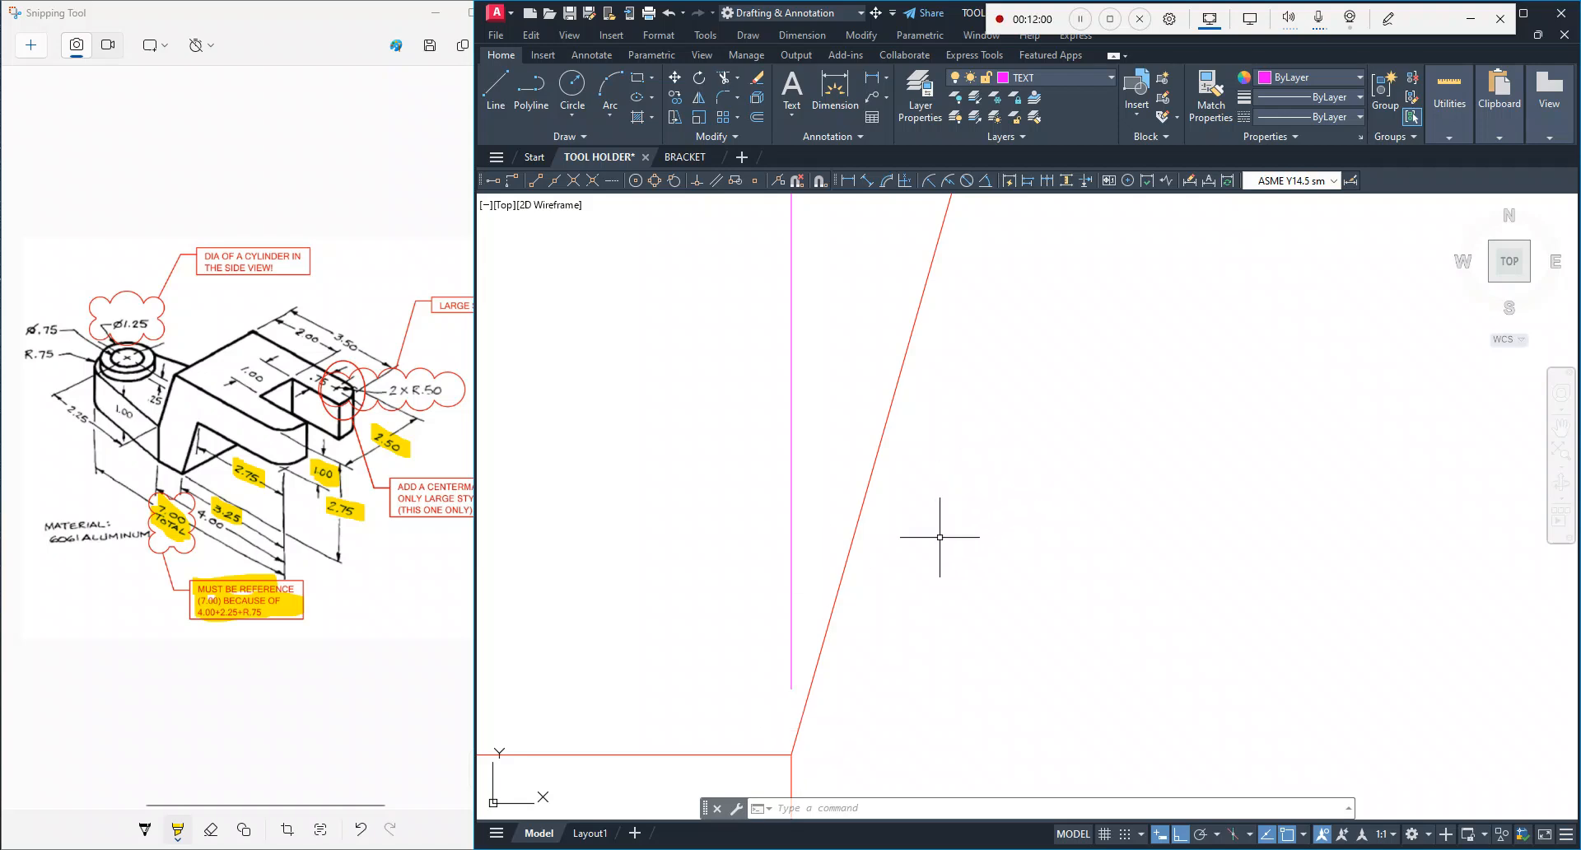
pyautogui.scroll(-5, 892, 582)
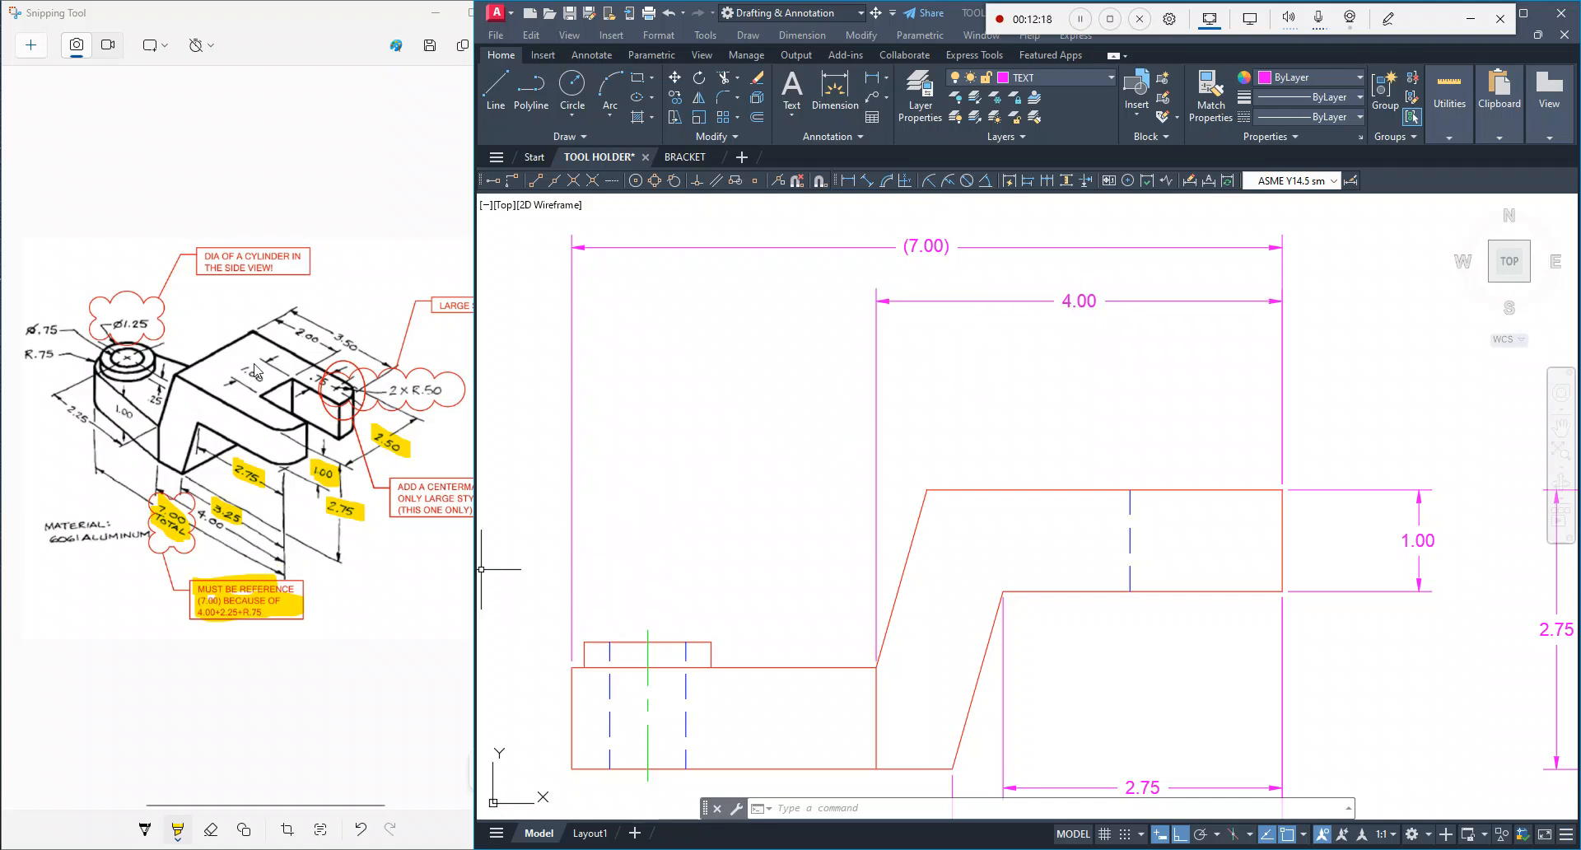
pyautogui.click(202, 523)
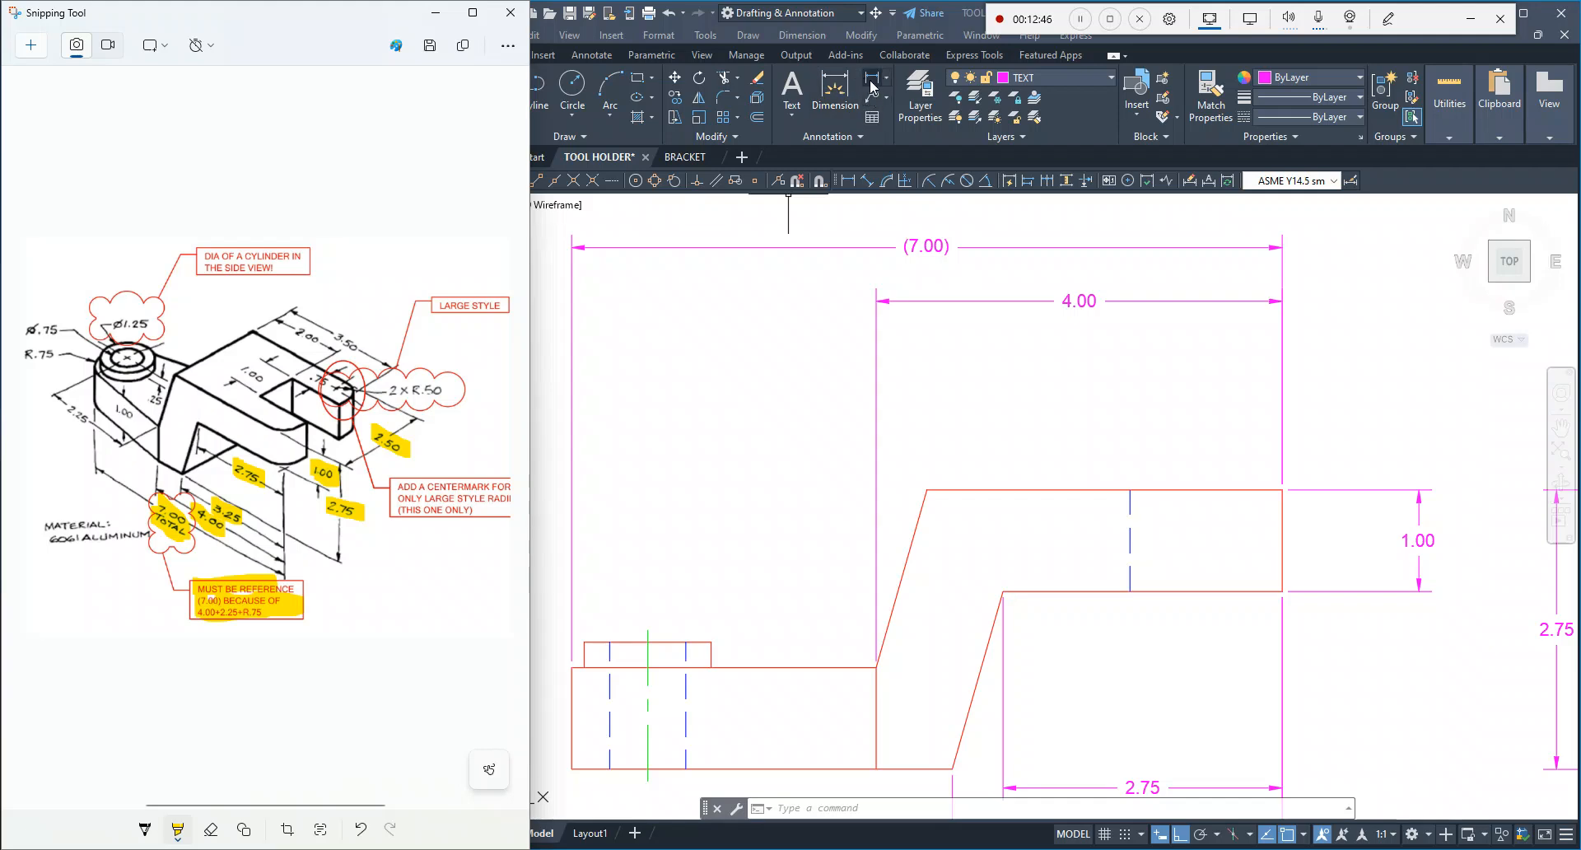
# Step: In AutoCAD, dimension the upper arm's top edge length with a horizontal linear dimension between the front view and the 4.00 dimension
pyautogui.click(872, 86)
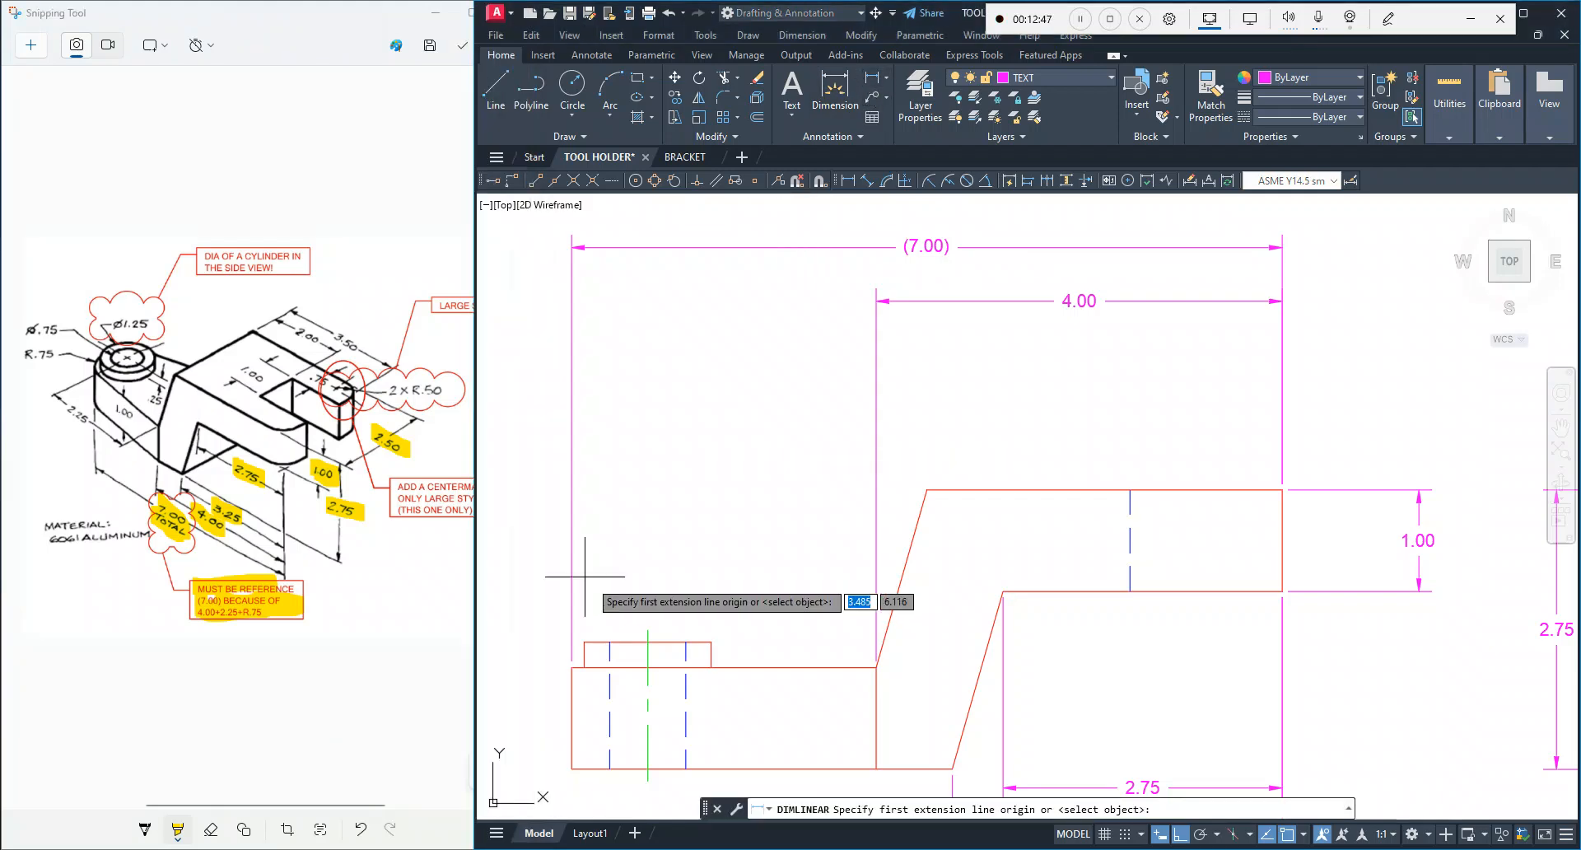
pyautogui.click(928, 490)
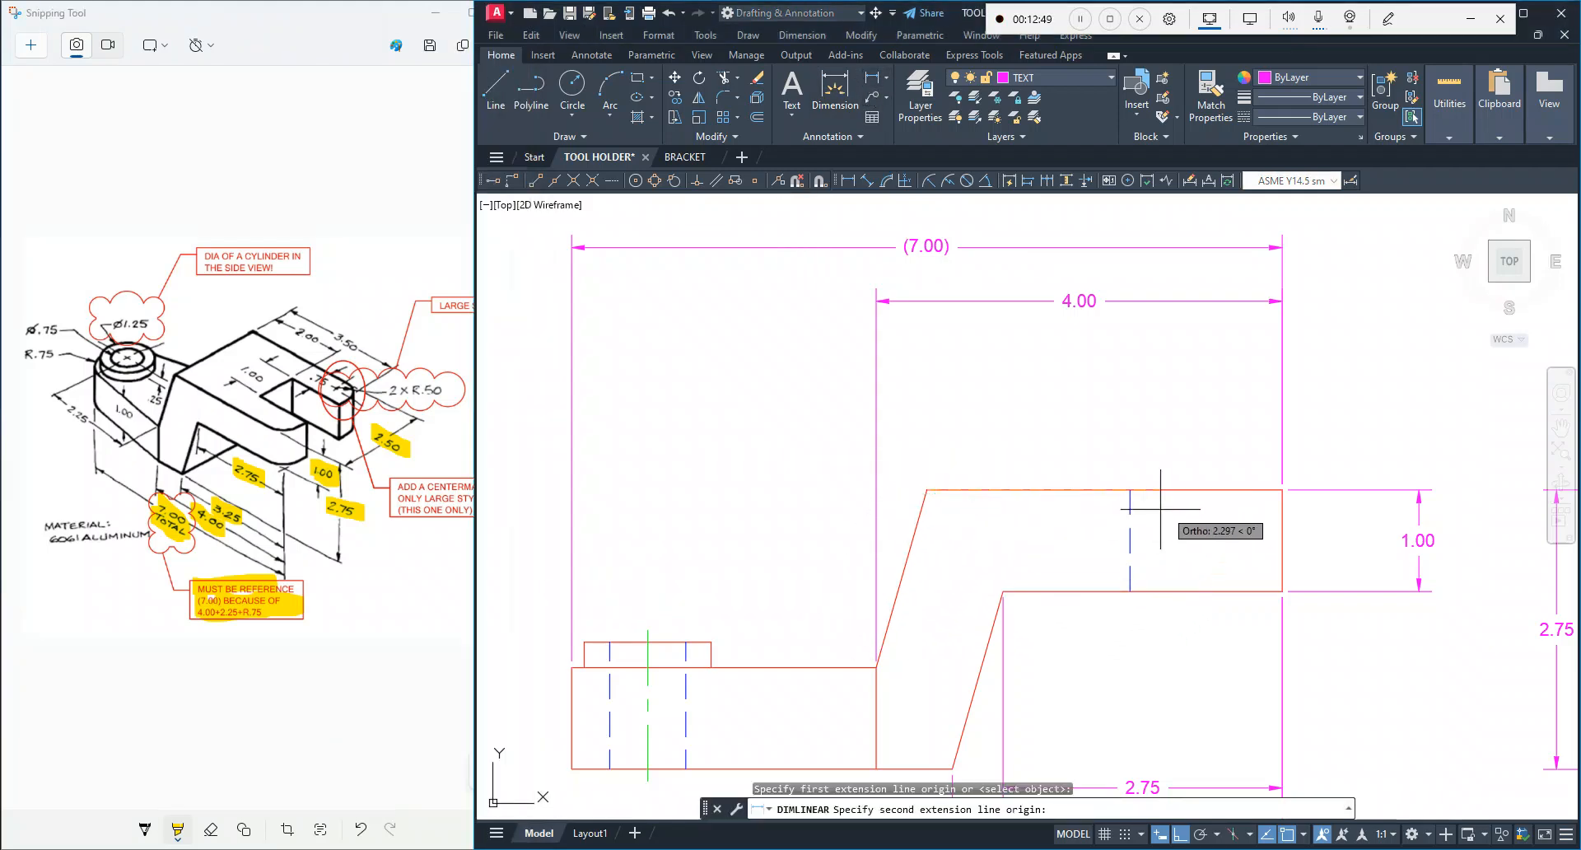
pyautogui.click(1282, 489)
pyautogui.click(1141, 362)
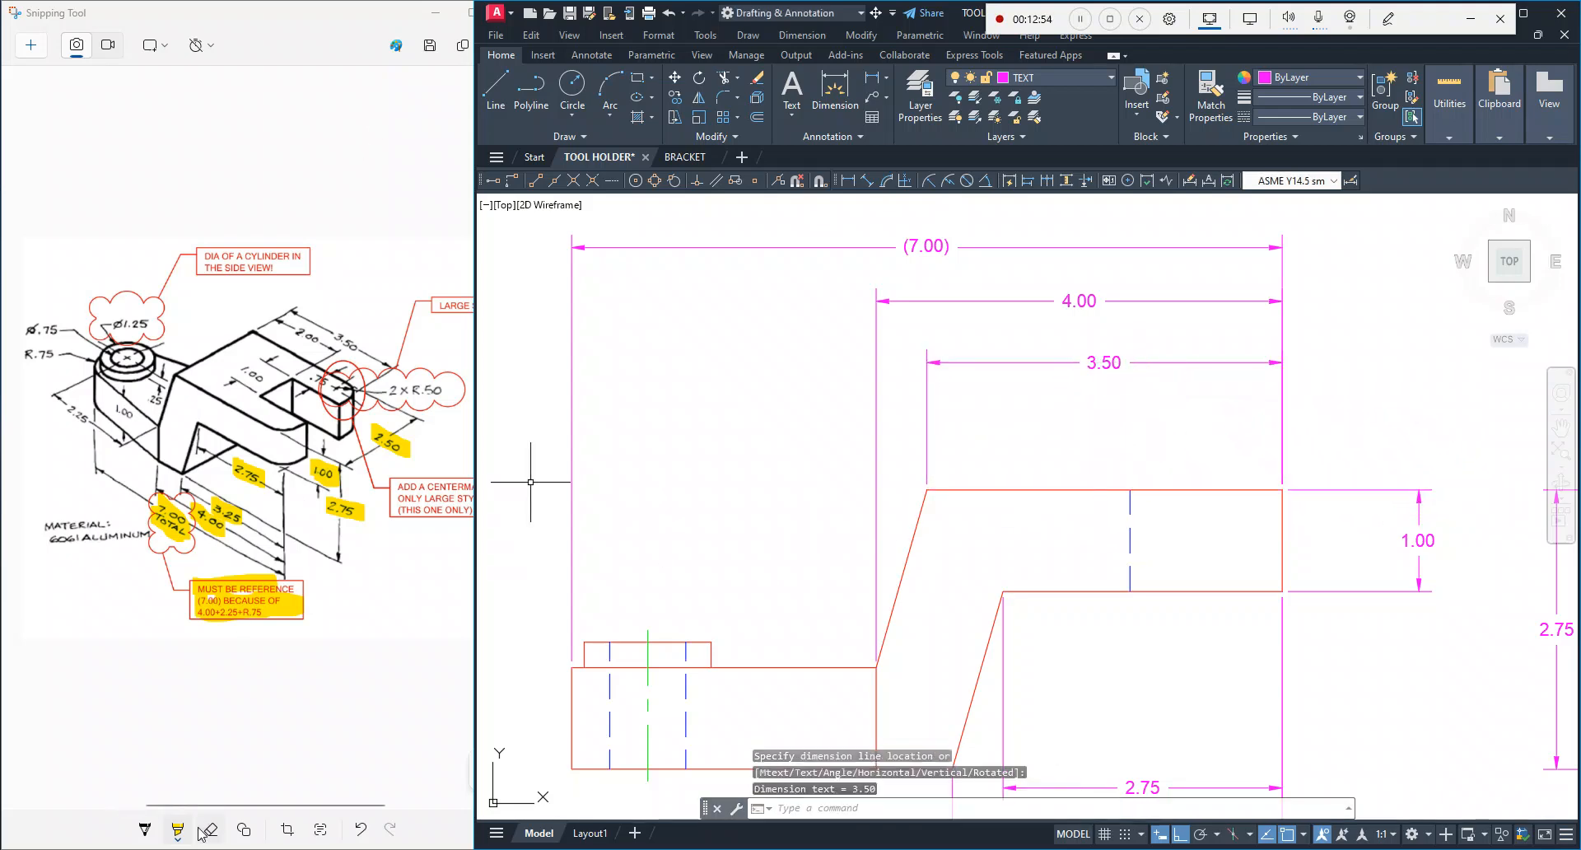
# Step: In the Snipping Tool sketch, highlight the 3.50 top length dimension in yellow
pyautogui.click(336, 350)
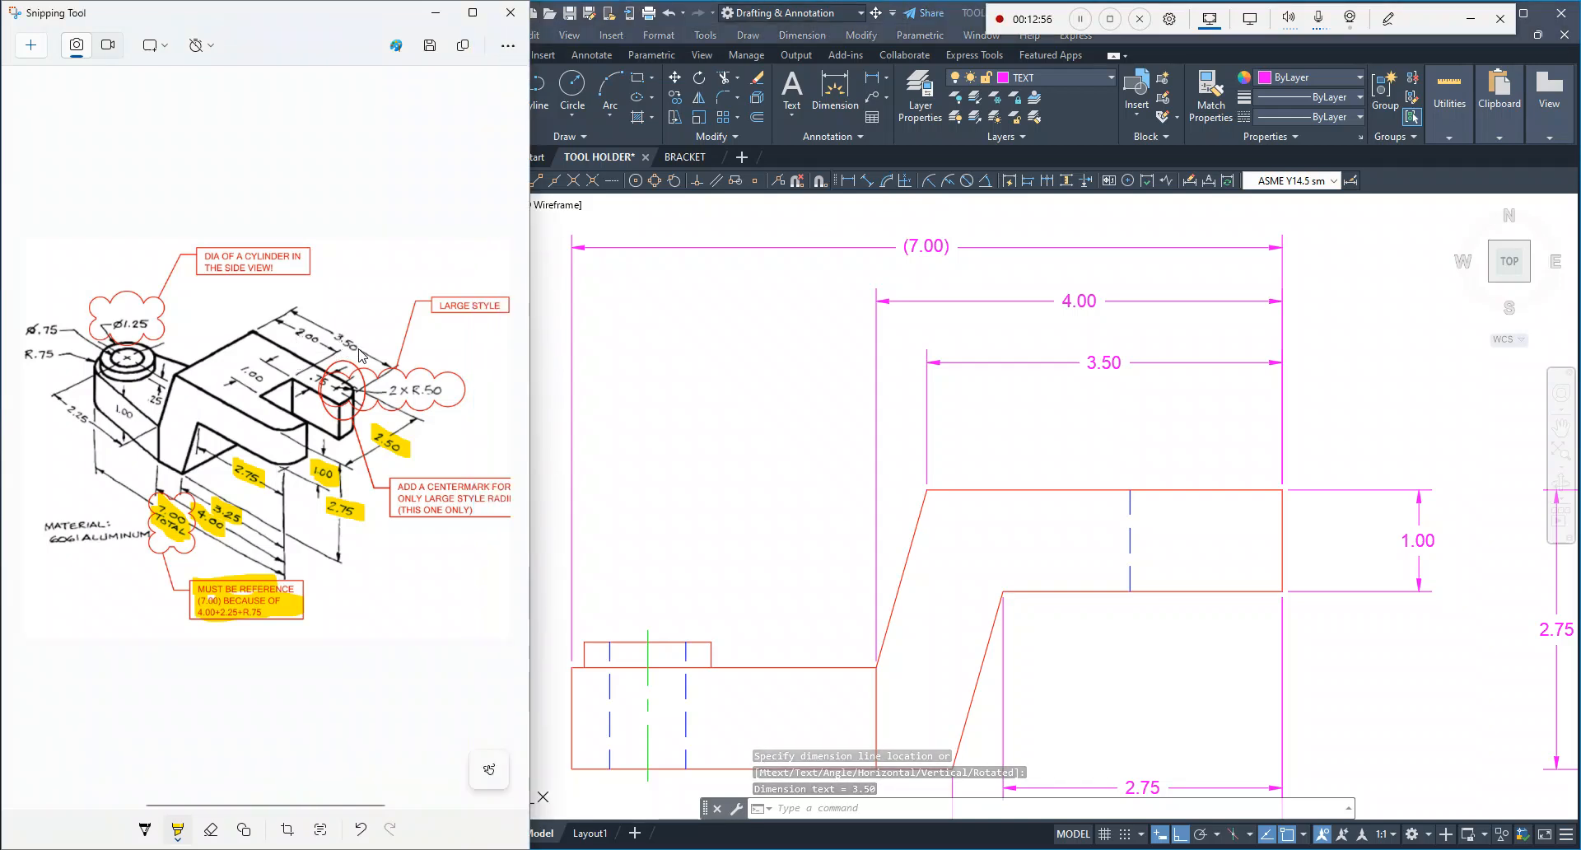
pyautogui.moveTo(355, 349); pyautogui.dragTo(331, 331)
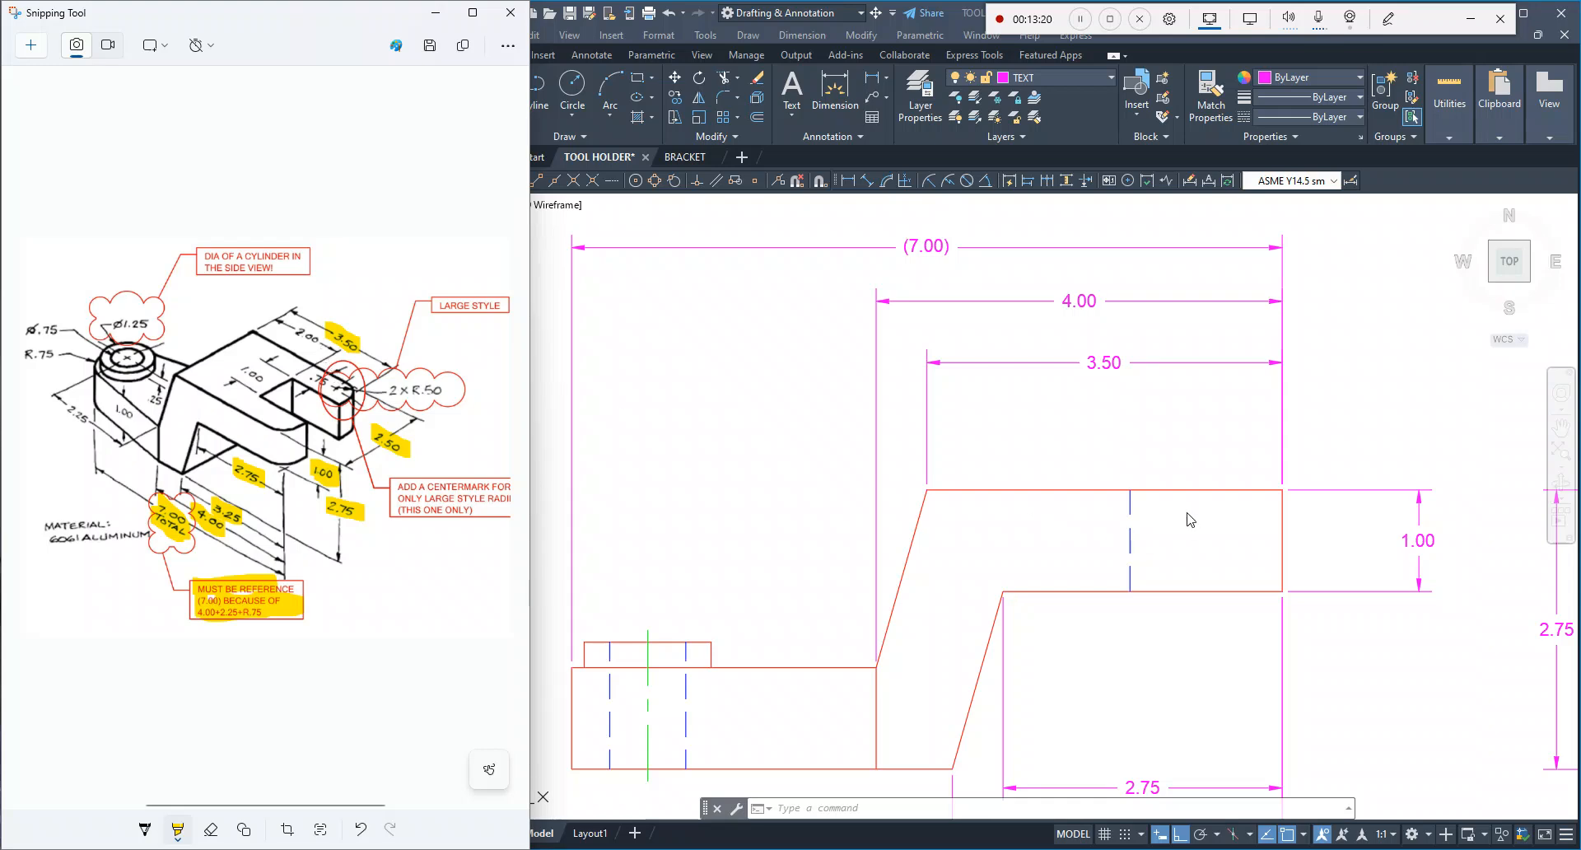
# Step: In AutoCAD, dimension the top view horizontally from the upper arm's bend edge to the slot's inner edge, placed below the view
pyautogui.scroll(-2, 1190, 519)
pyautogui.click(1224, 435)
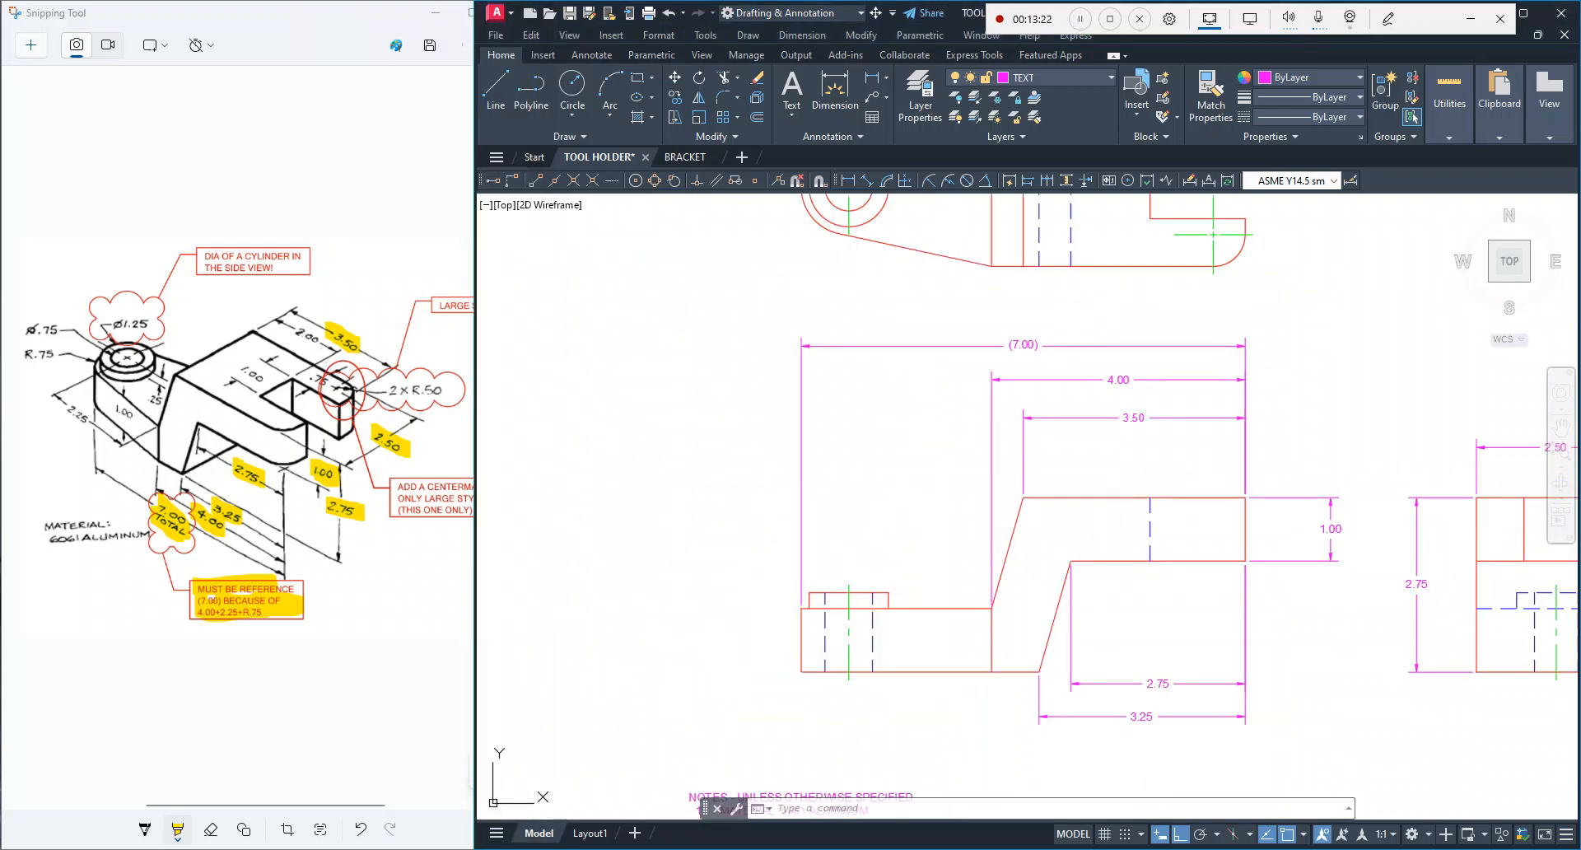
pyautogui.moveTo(1275, 384)
pyautogui.mouseDown(button='middle')
pyautogui.moveTo(1123, 497)
pyautogui.moveTo(1065, 464)
pyautogui.moveTo(1070, 477)
pyautogui.mouseUp(button='middle')
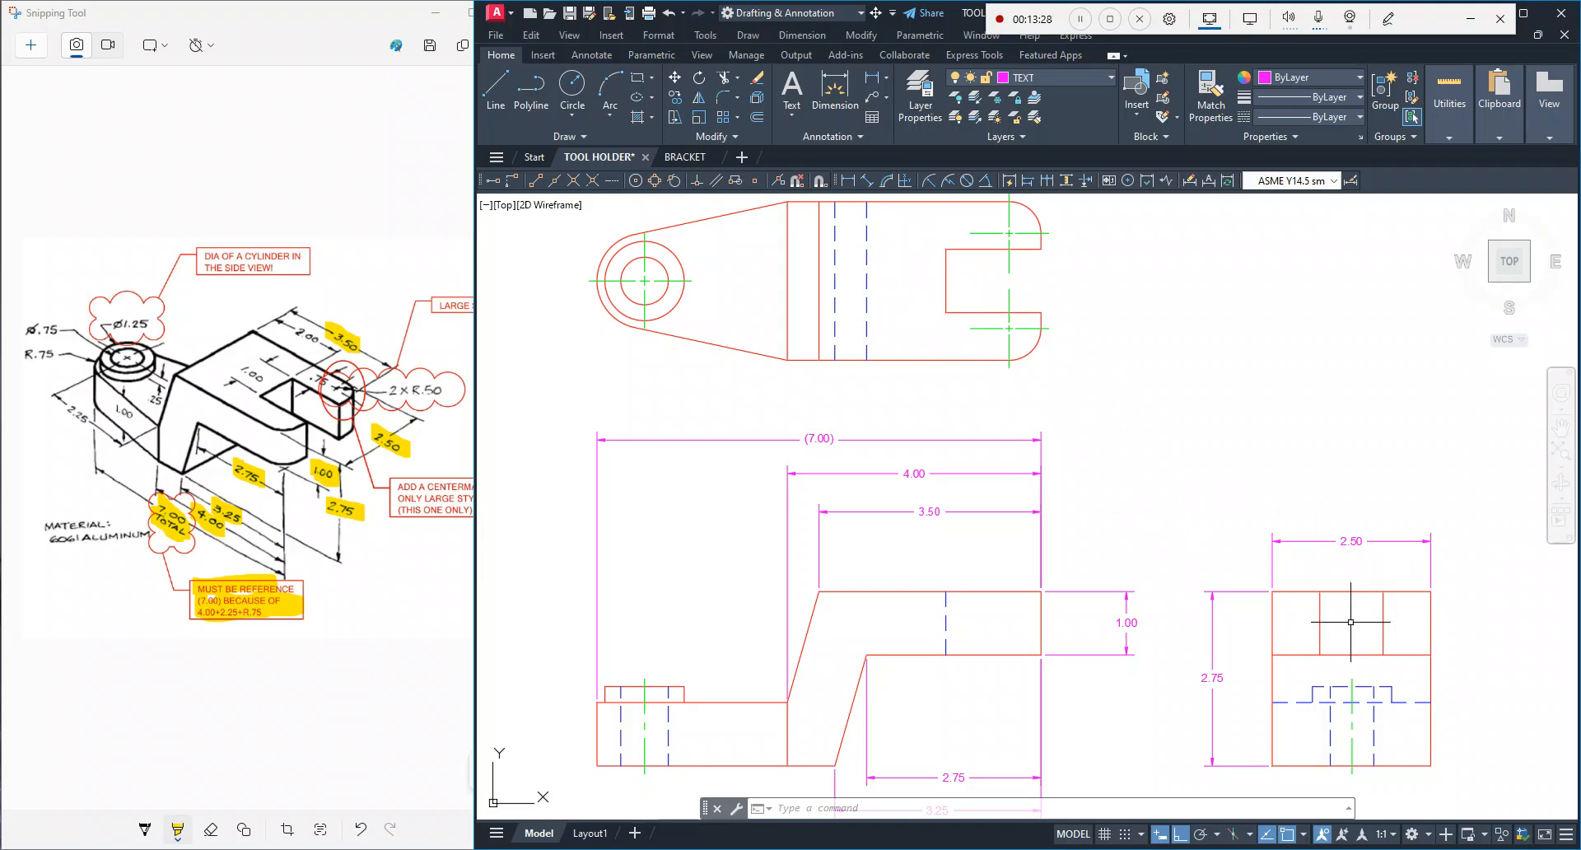
pyautogui.scroll(2, 873, 255)
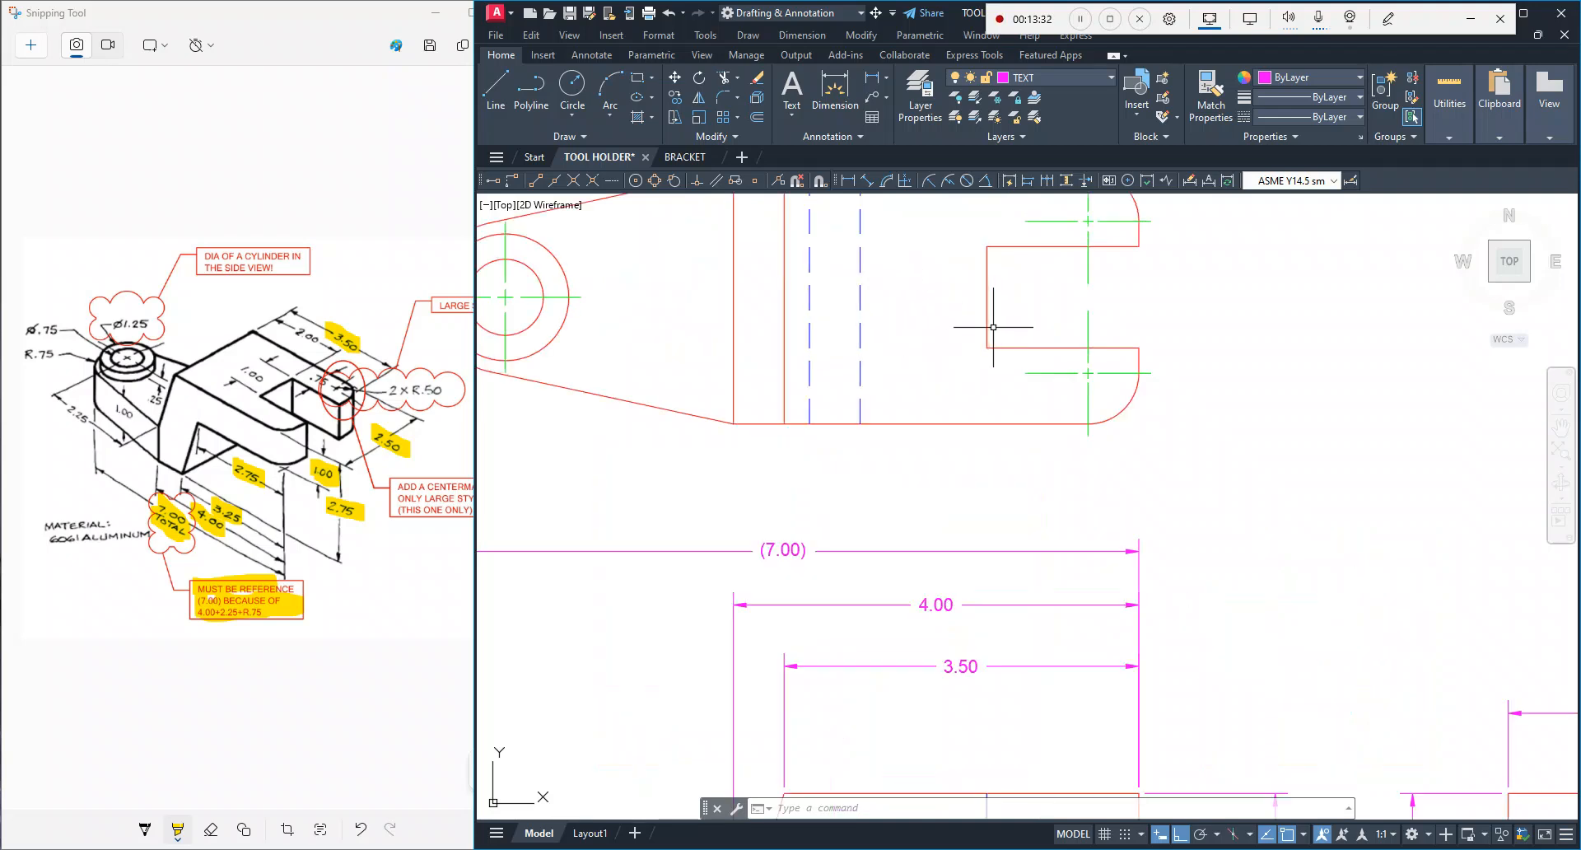
pyautogui.click(872, 78)
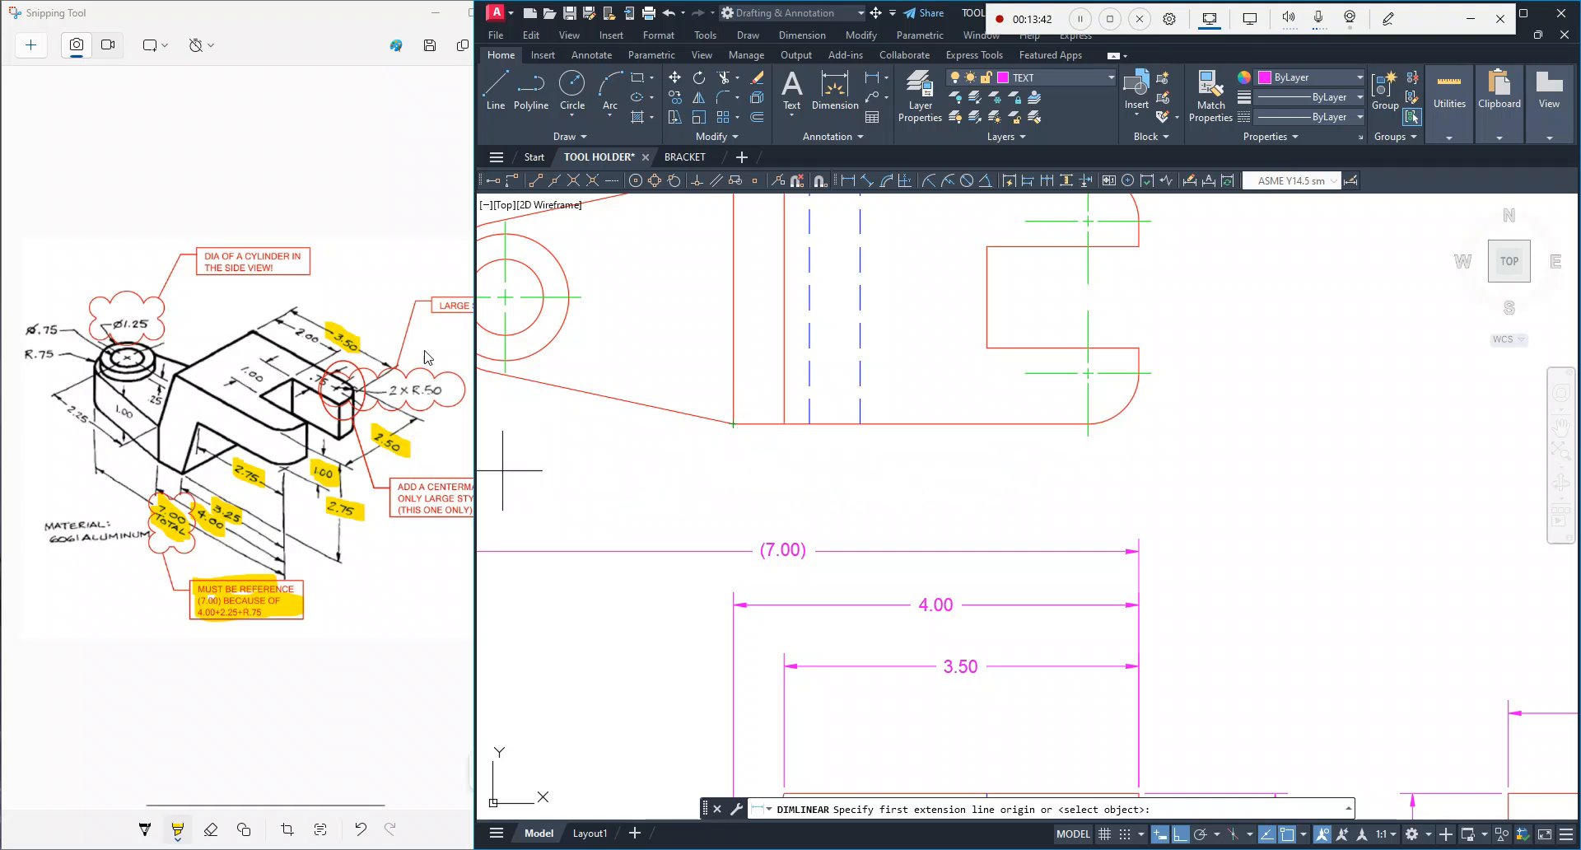
pyautogui.click(783, 424)
pyautogui.click(988, 346)
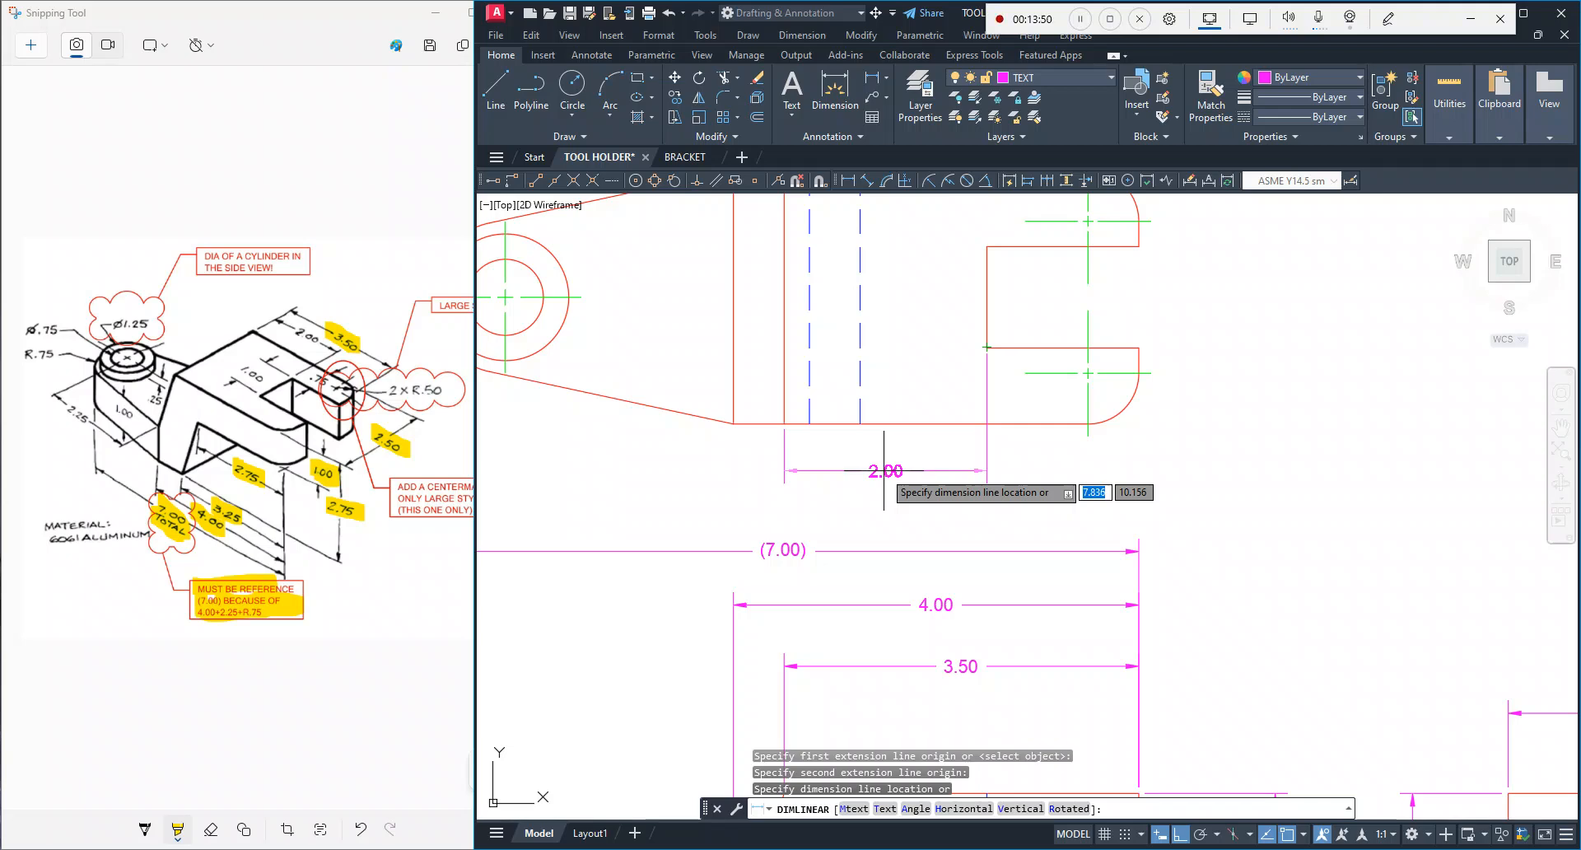
pyautogui.click(885, 477)
# Step: Move the 3.50 dimension line closer to the front view's top edge
pyautogui.scroll(-2, 919, 569)
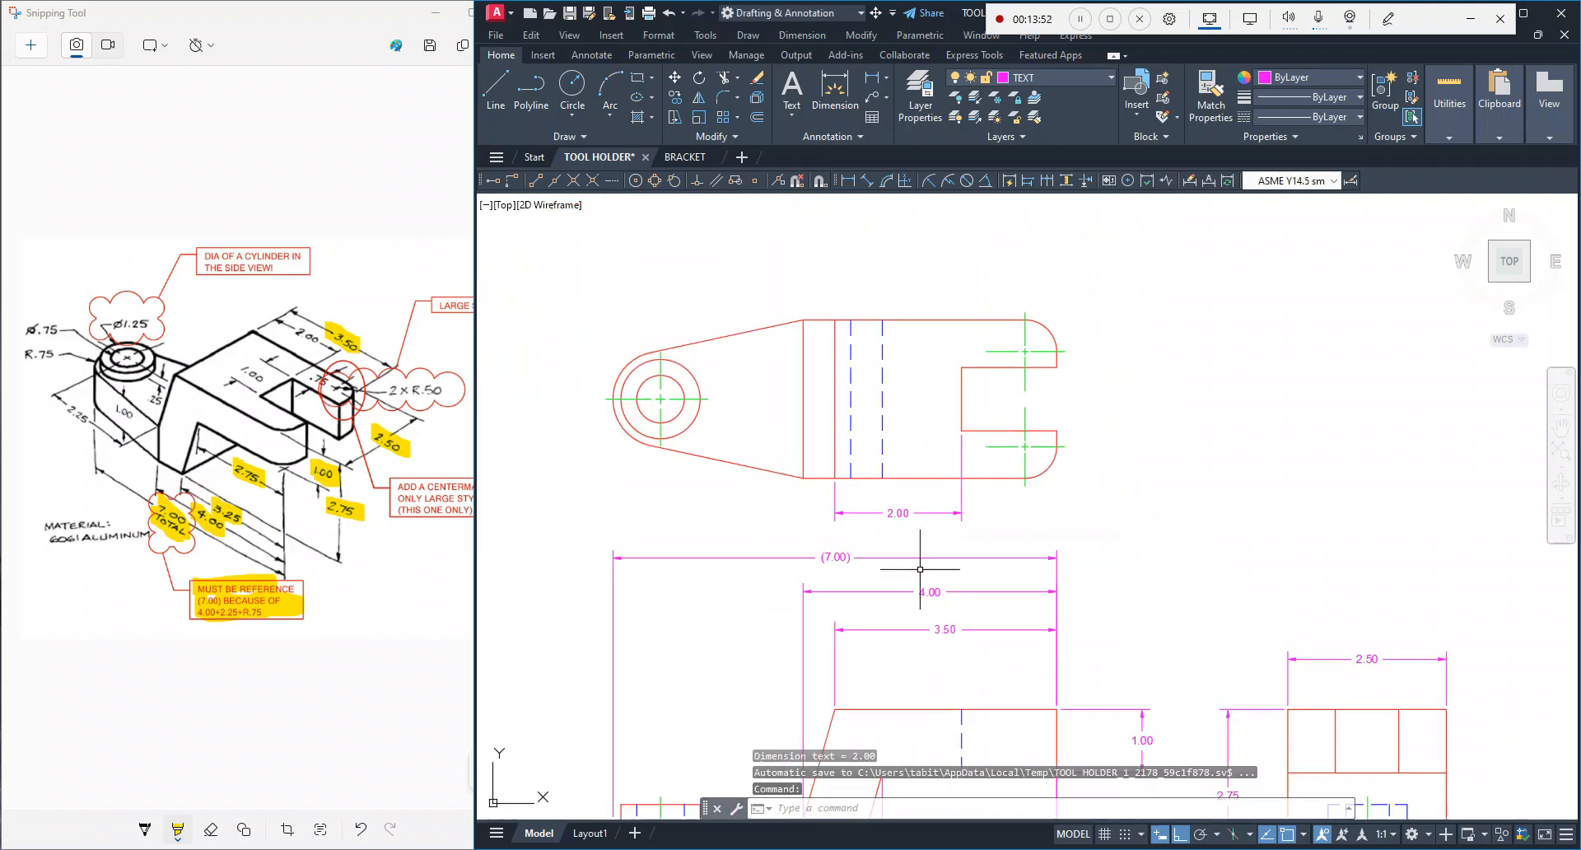
pyautogui.scroll(-1, 919, 569)
pyautogui.scroll(1, 945, 497)
pyautogui.scroll(3, 831, 400)
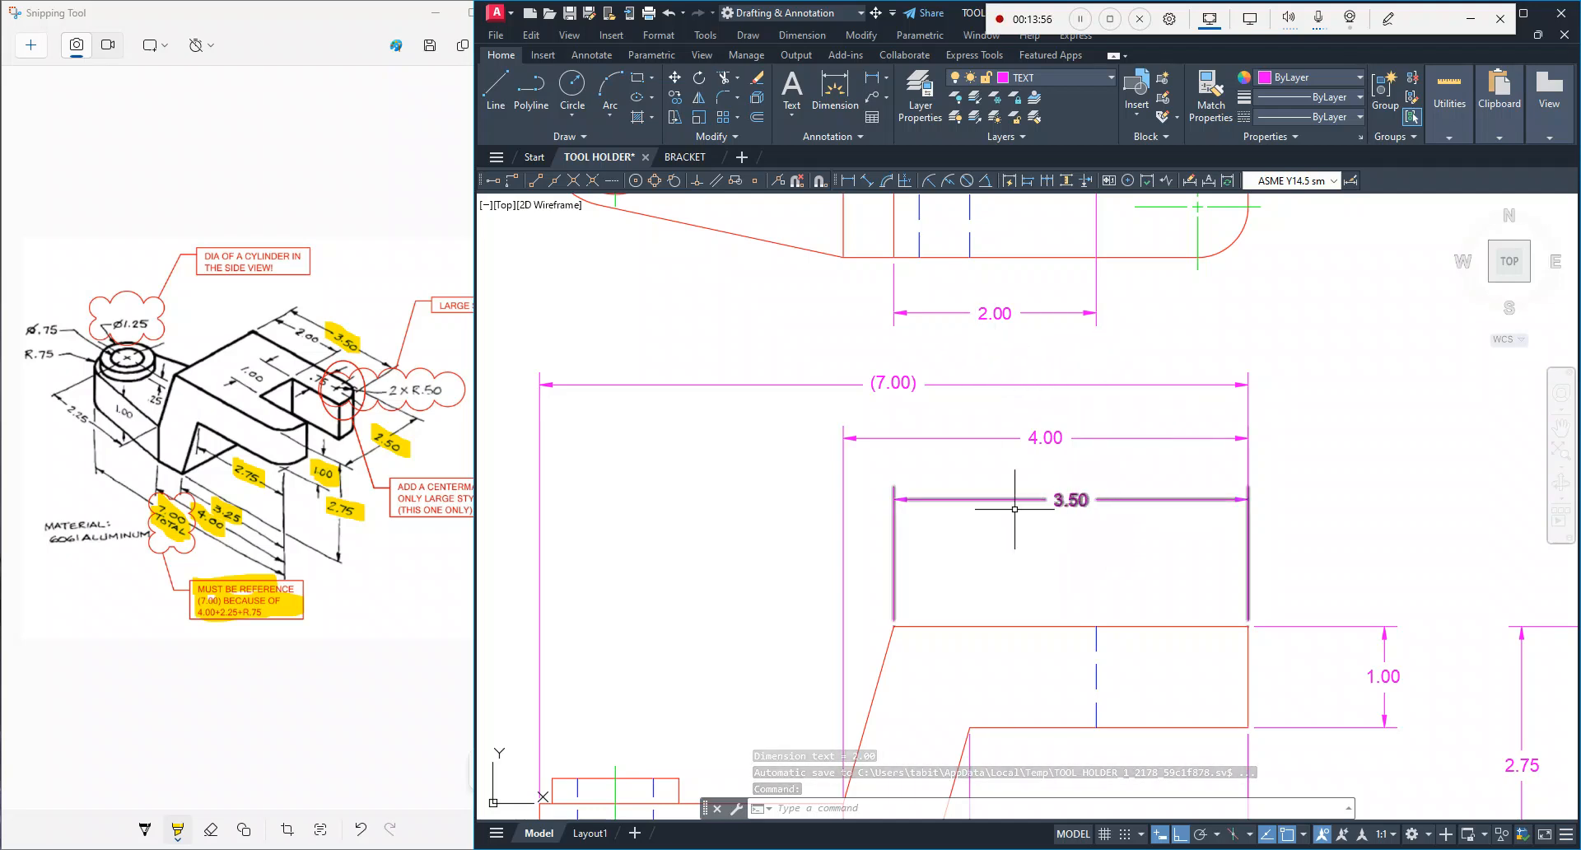
pyautogui.click(1071, 506)
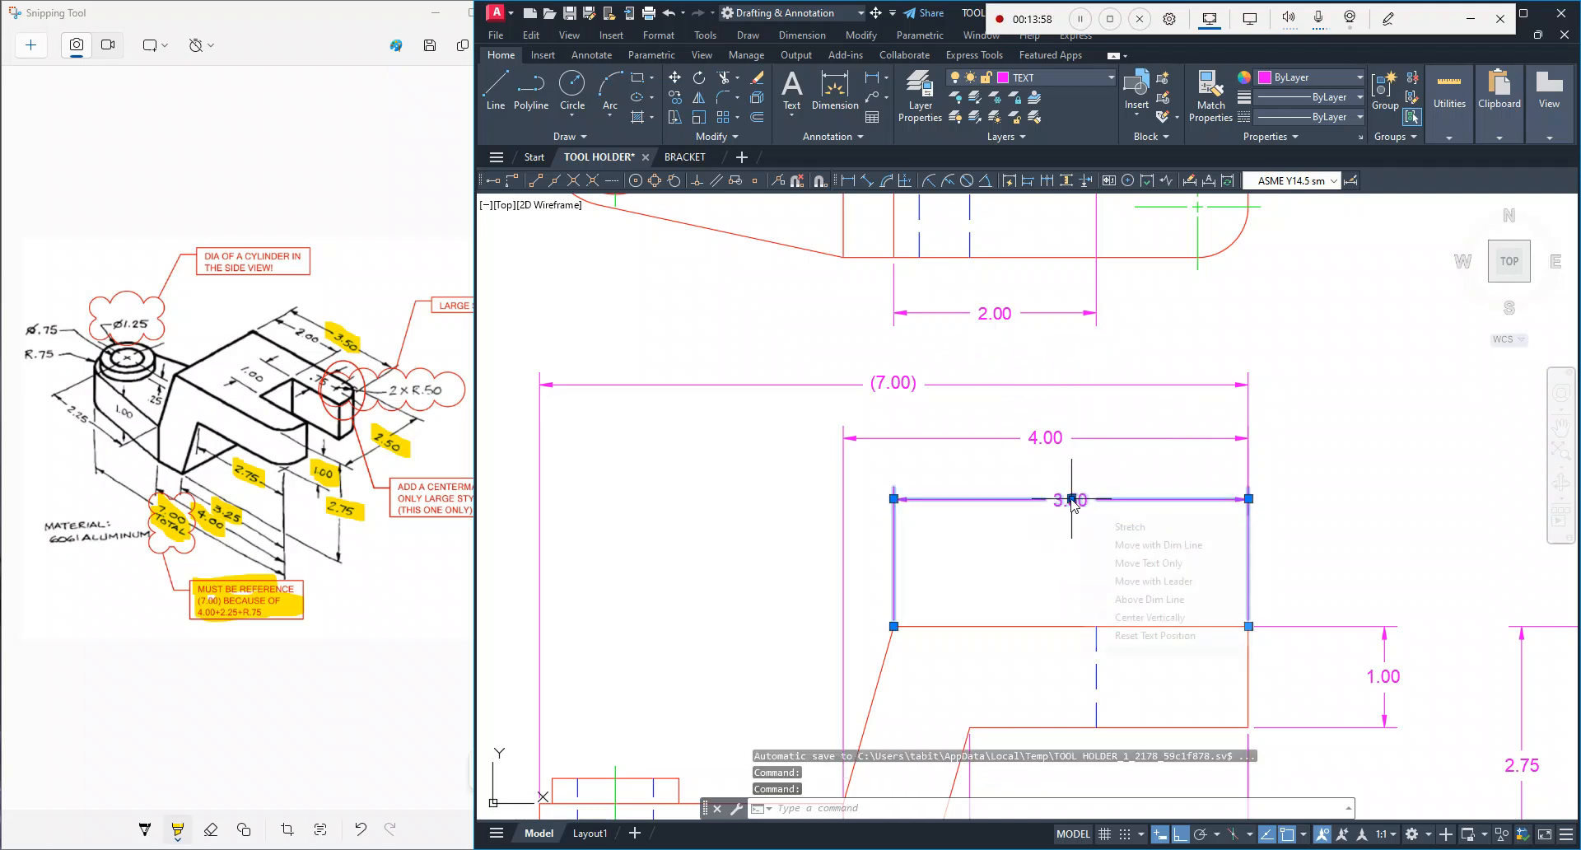
pyautogui.click(1070, 498)
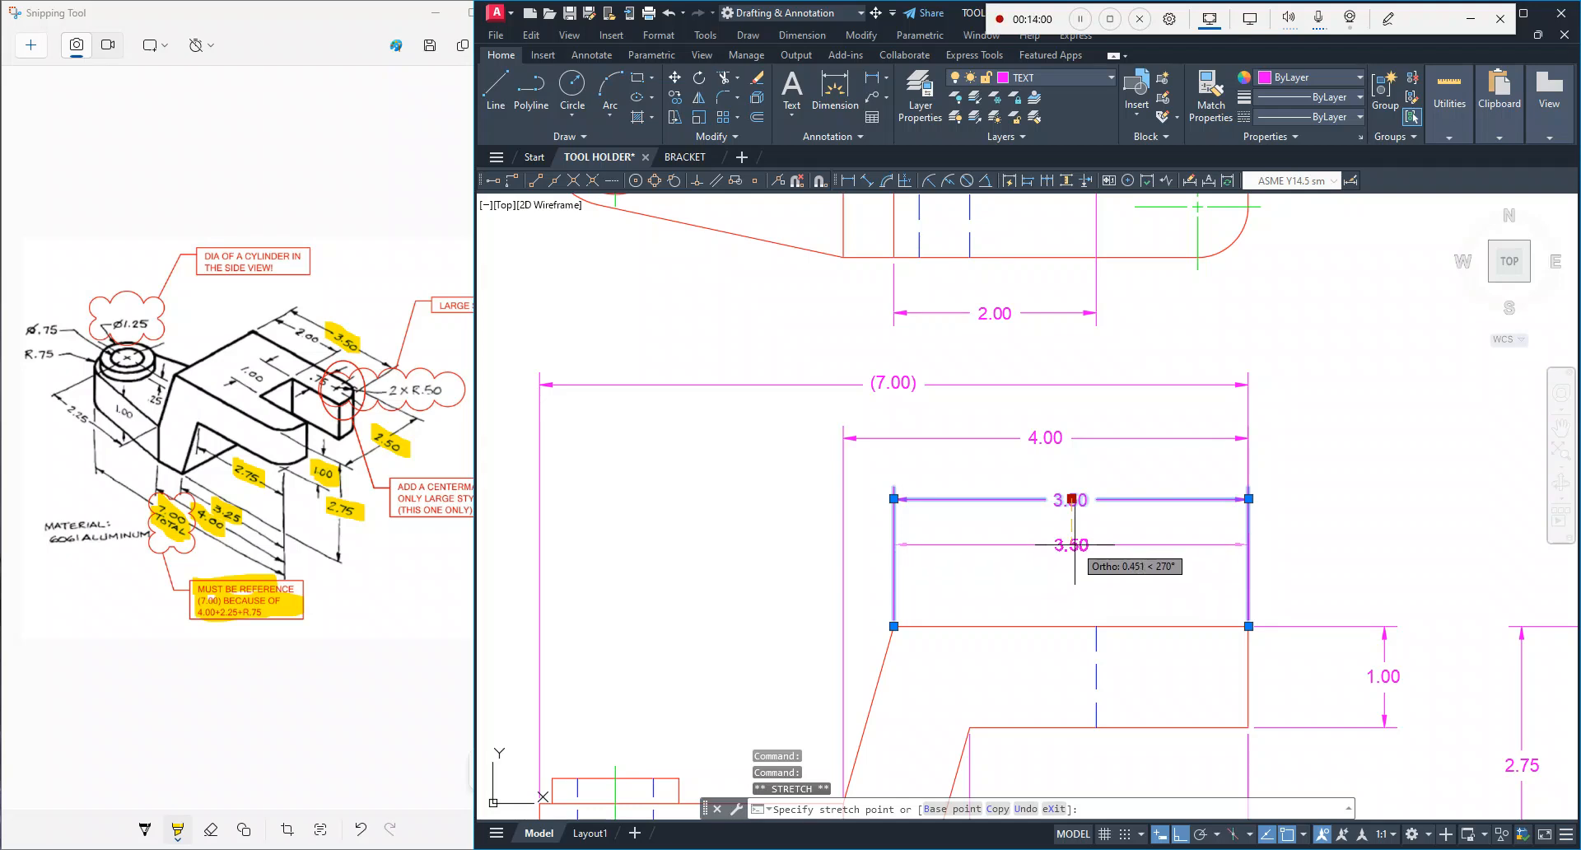
pyautogui.click(1070, 545)
# Step: Move the 4.00 and (7.00) dimension lines closer to the front view, stacked above the 3.50 dimension
pyautogui.click(1045, 437)
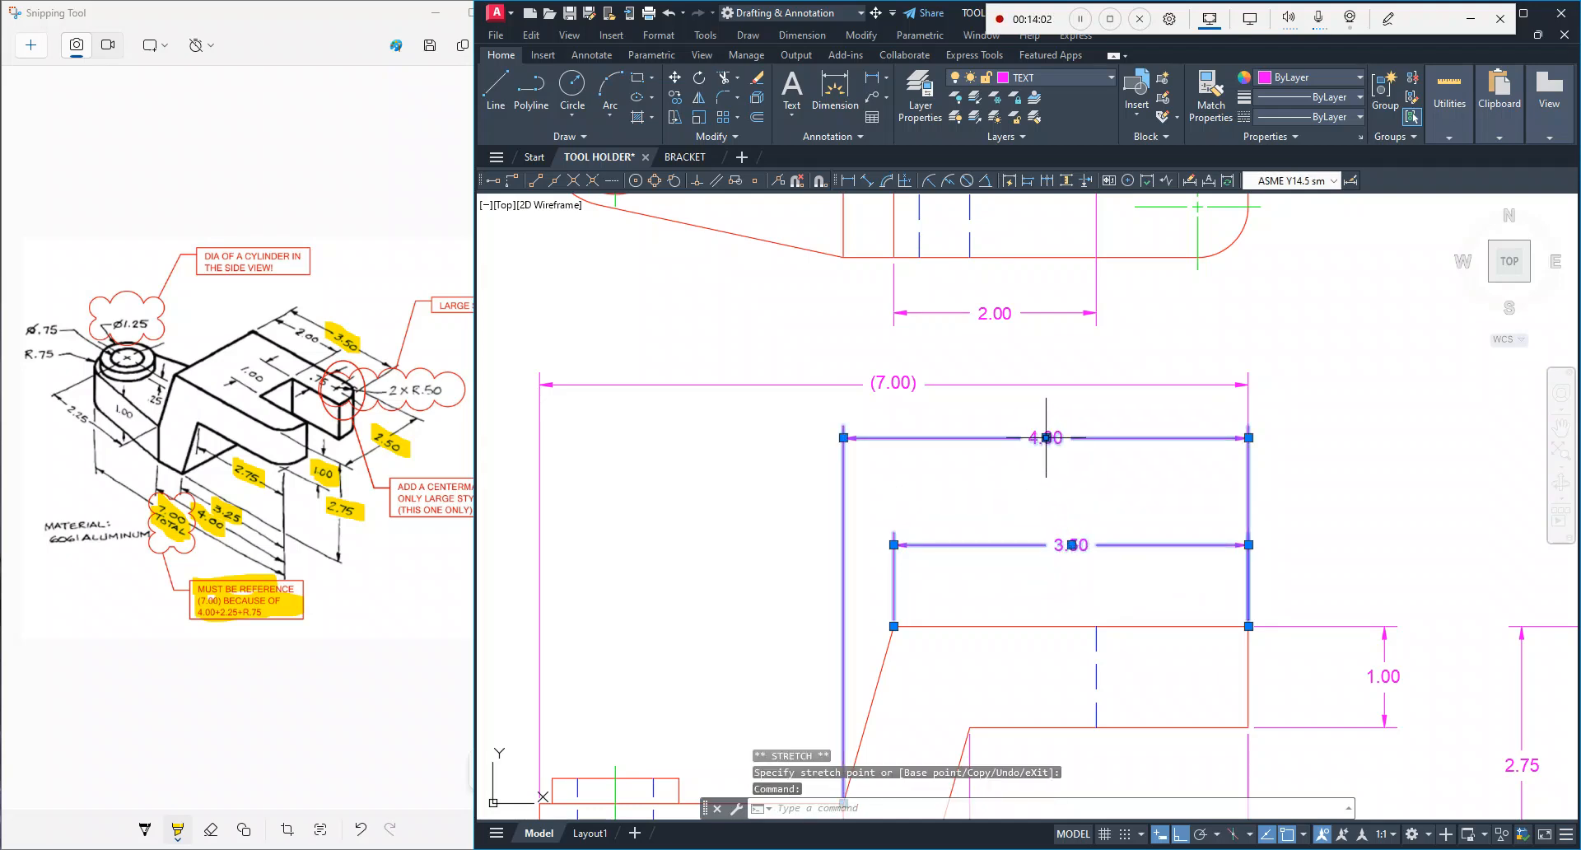
pyautogui.click(1046, 437)
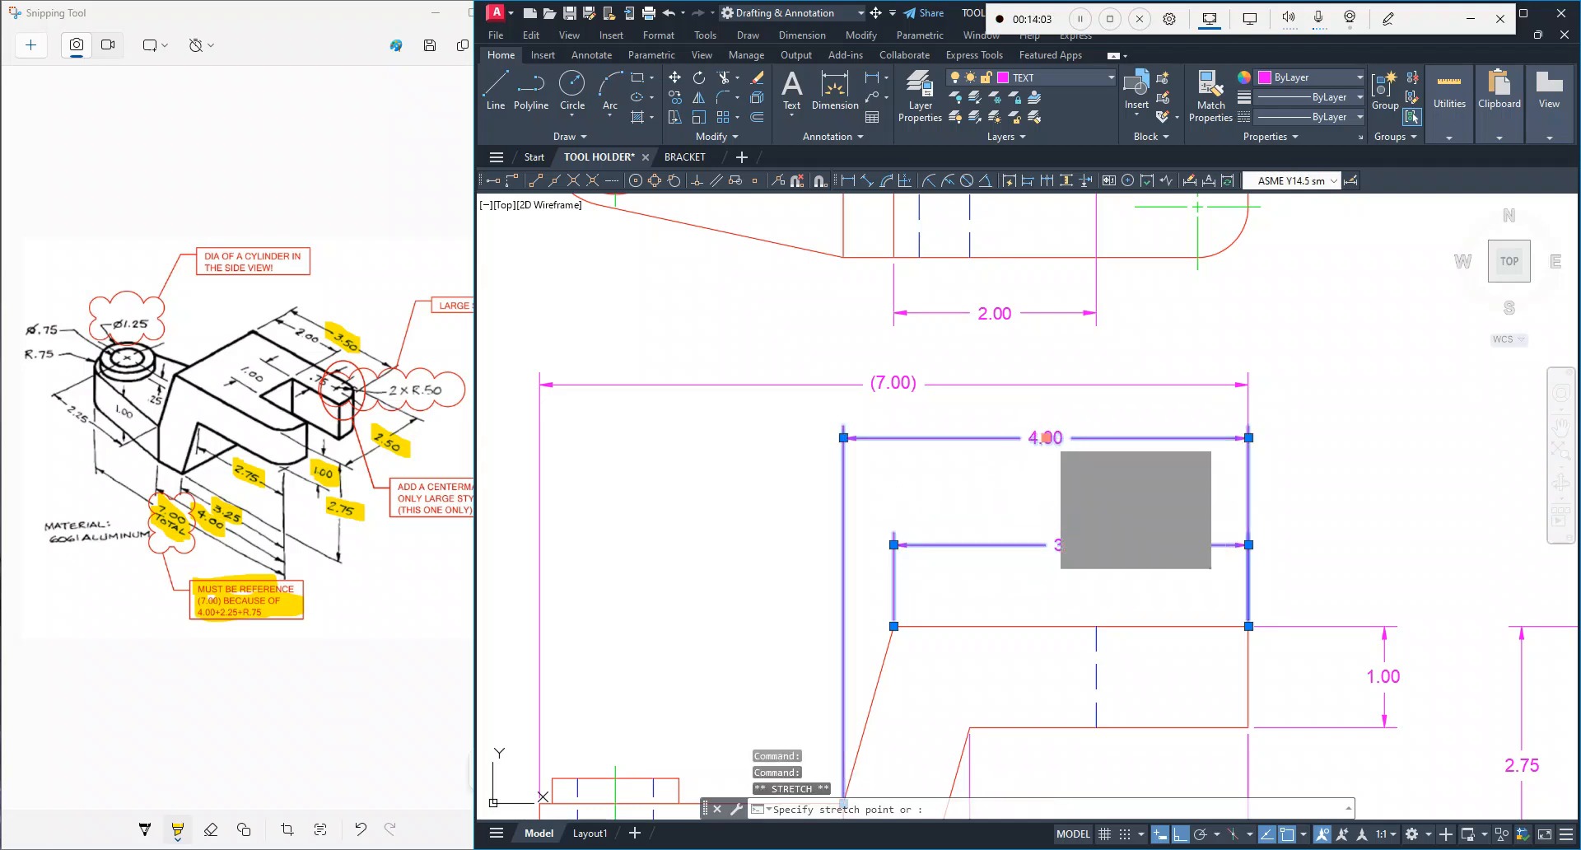
pyautogui.click(1048, 503)
pyautogui.click(893, 384)
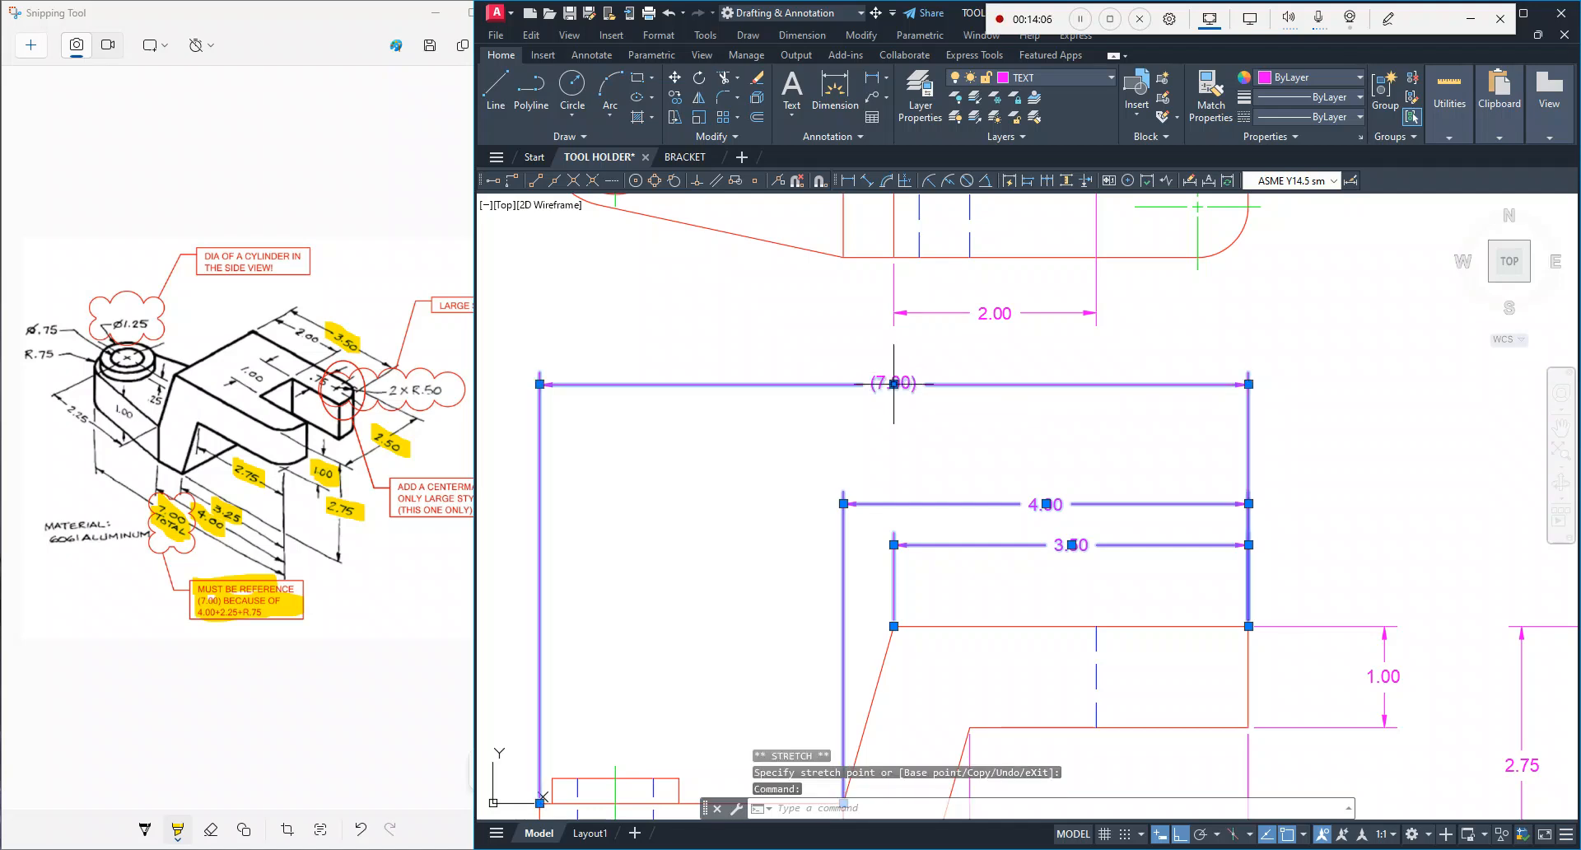
pyautogui.click(893, 384)
pyautogui.click(894, 452)
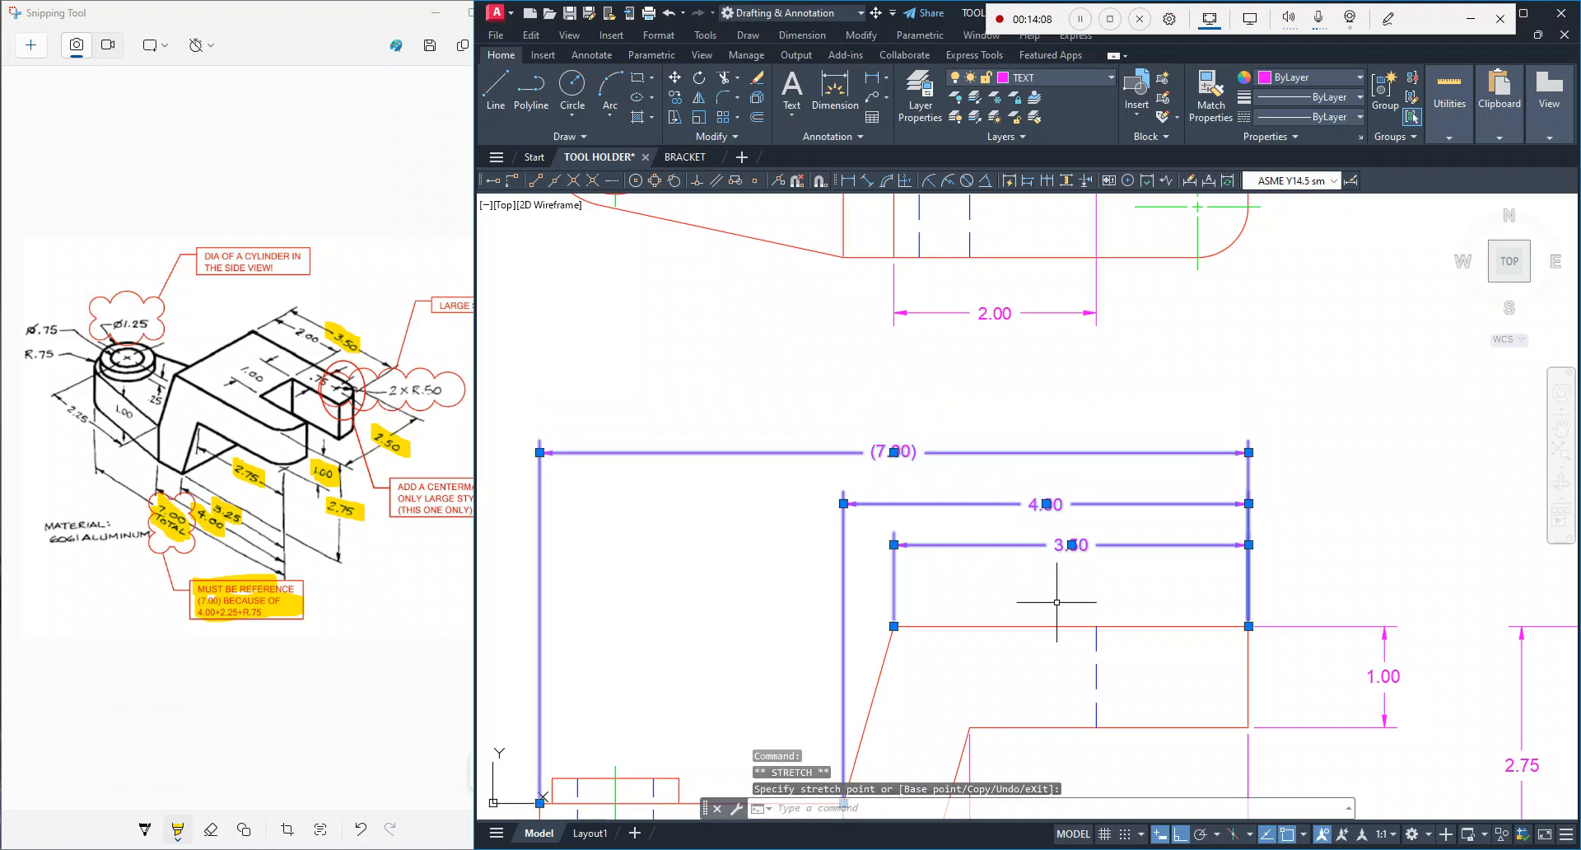
pyautogui.click(1095, 579)
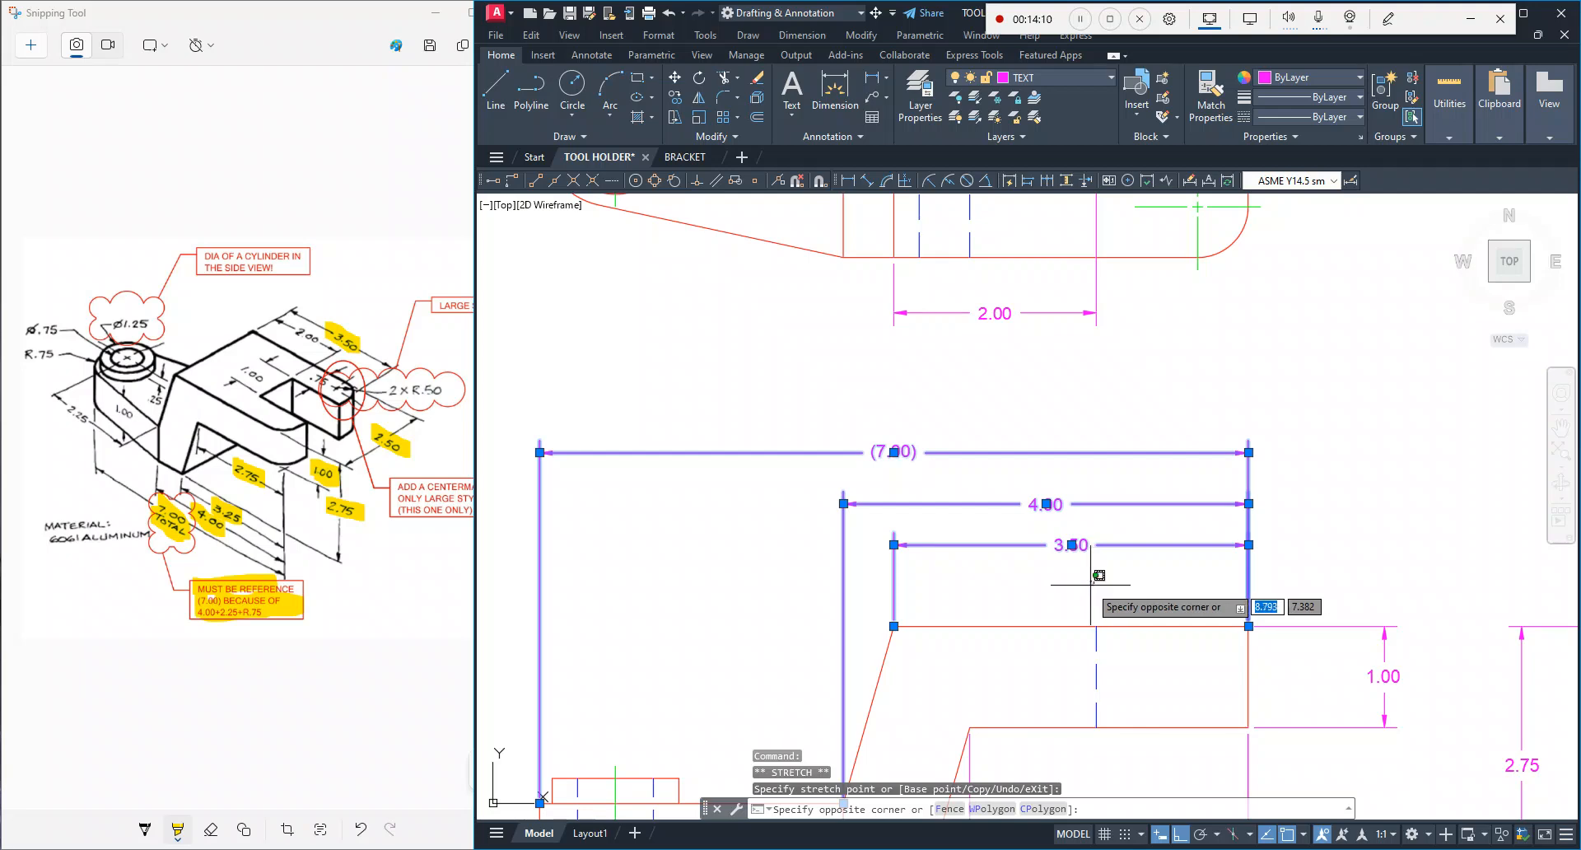
pyautogui.press('Escape')
pyautogui.press('Escape')
# Step: Move the 3.50 dimension line down almost onto the front view's top edge
pyautogui.click(1073, 550)
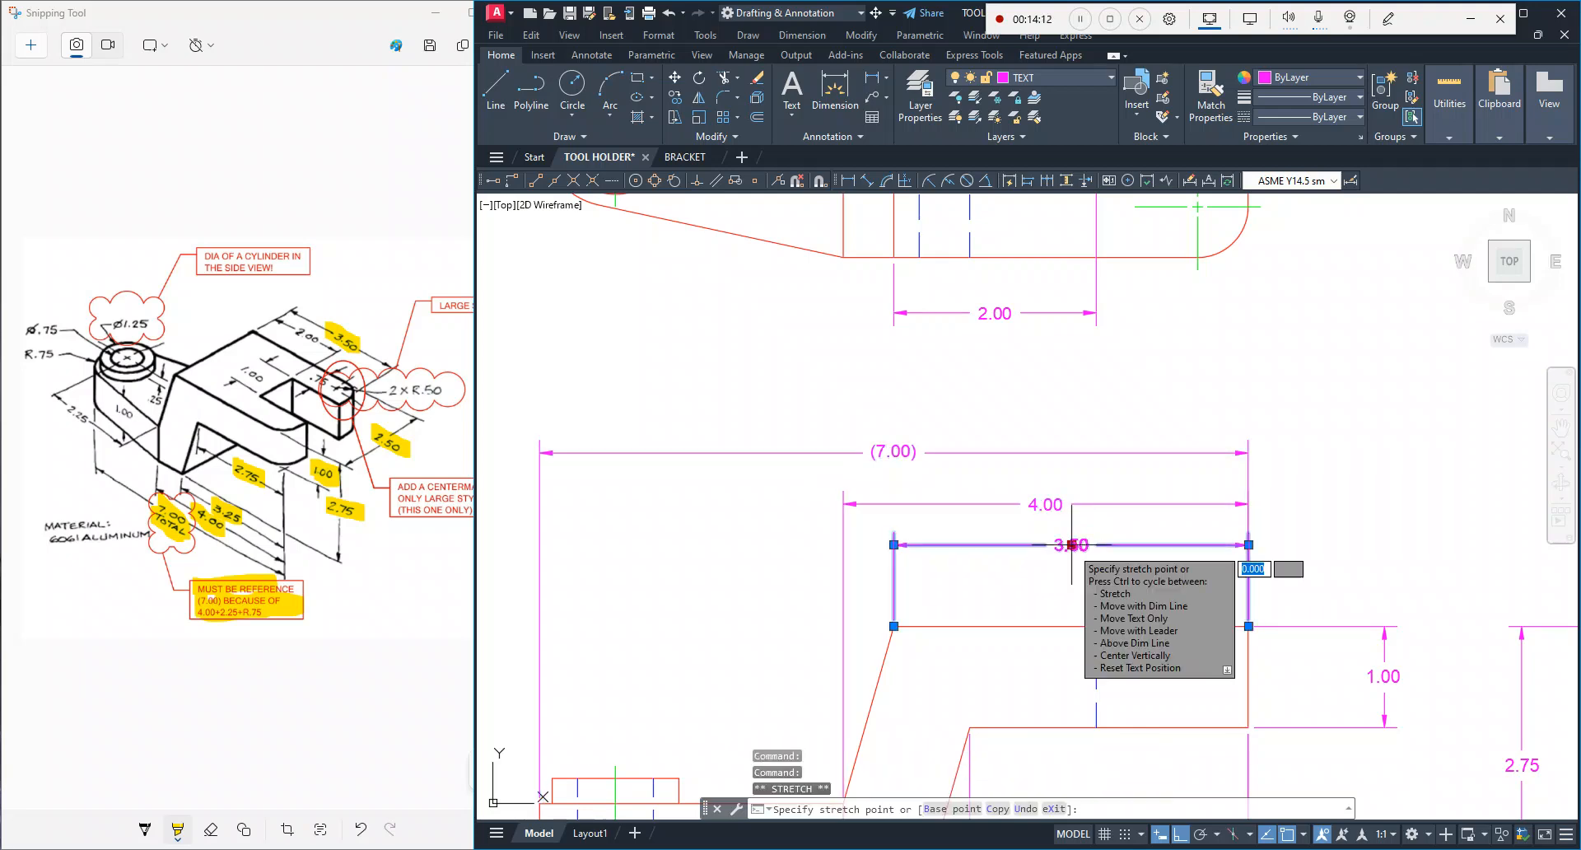
pyautogui.click(1070, 544)
pyautogui.click(1083, 608)
pyautogui.press('Escape')
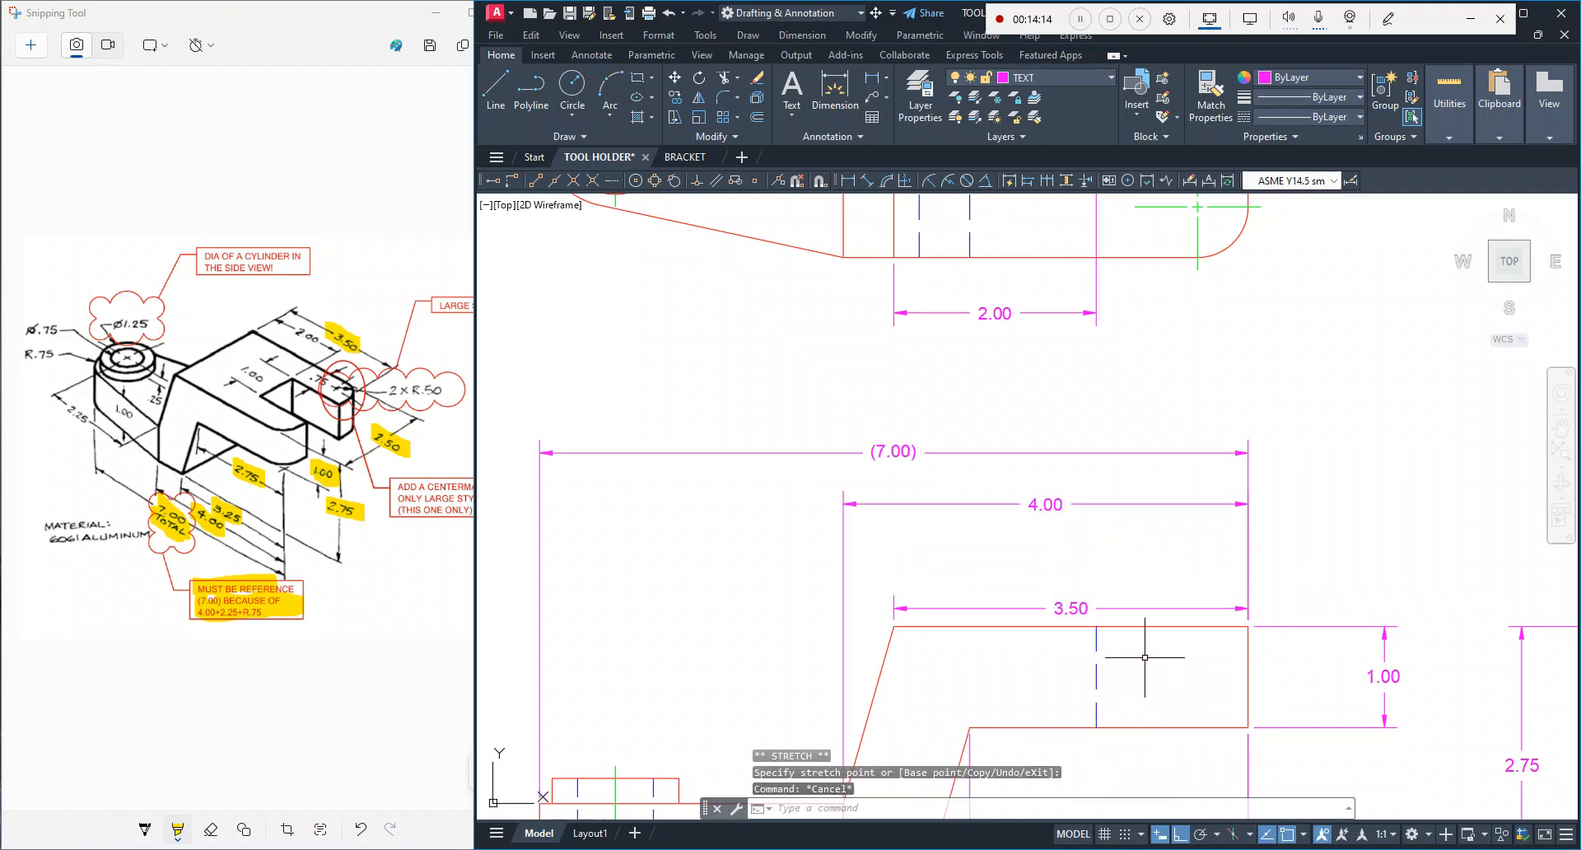
# Step: Move the 3.50 dimension line up from the top edge so it is evenly spaced below the 4.00 dimension
pyautogui.click(1069, 609)
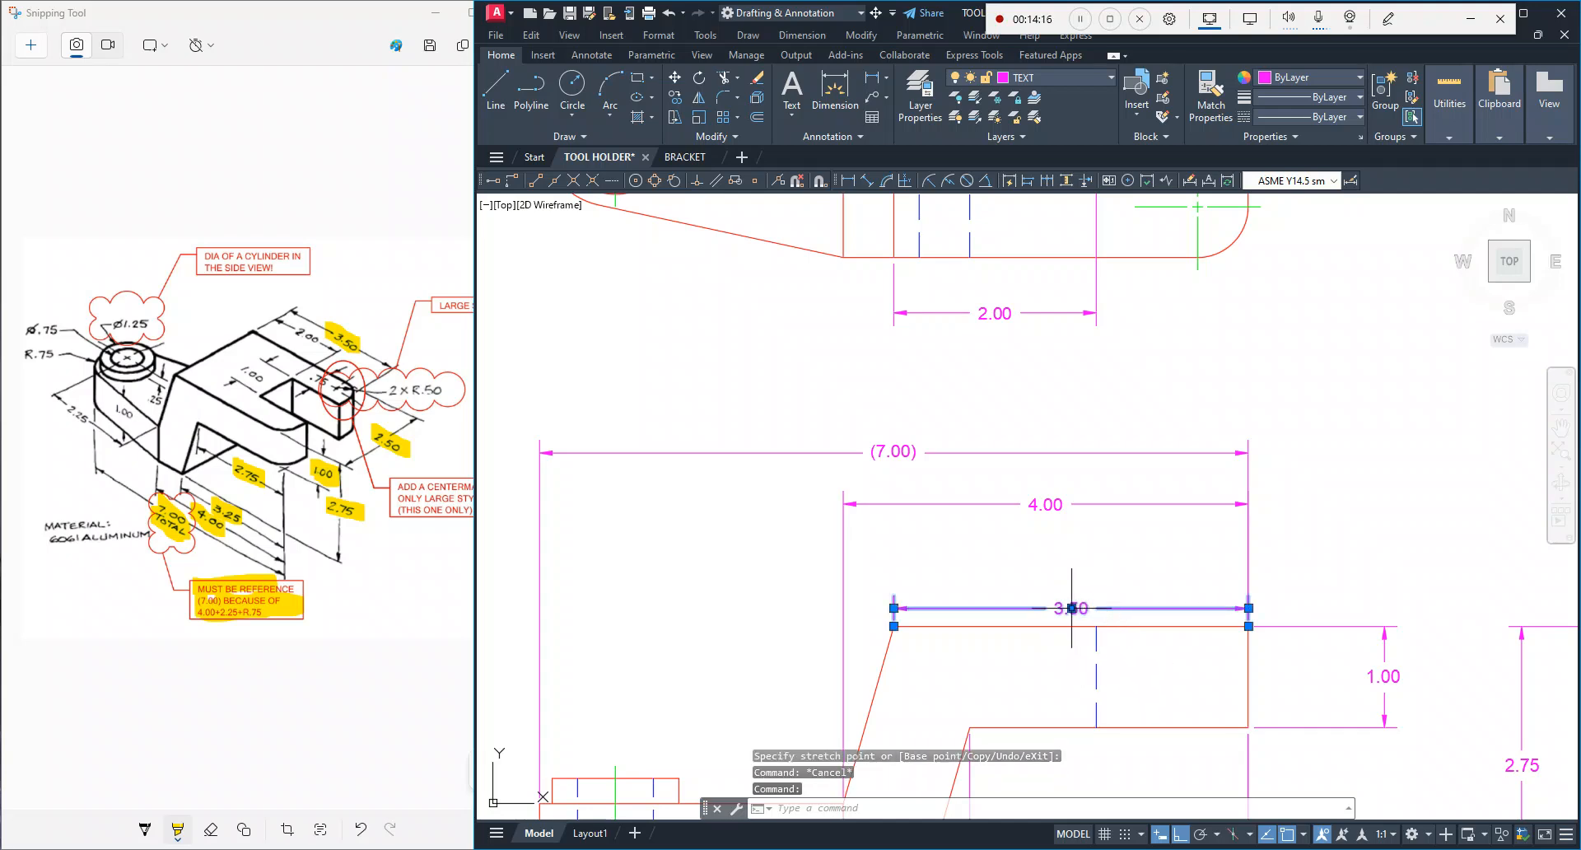
pyautogui.click(1072, 607)
pyautogui.click(1065, 557)
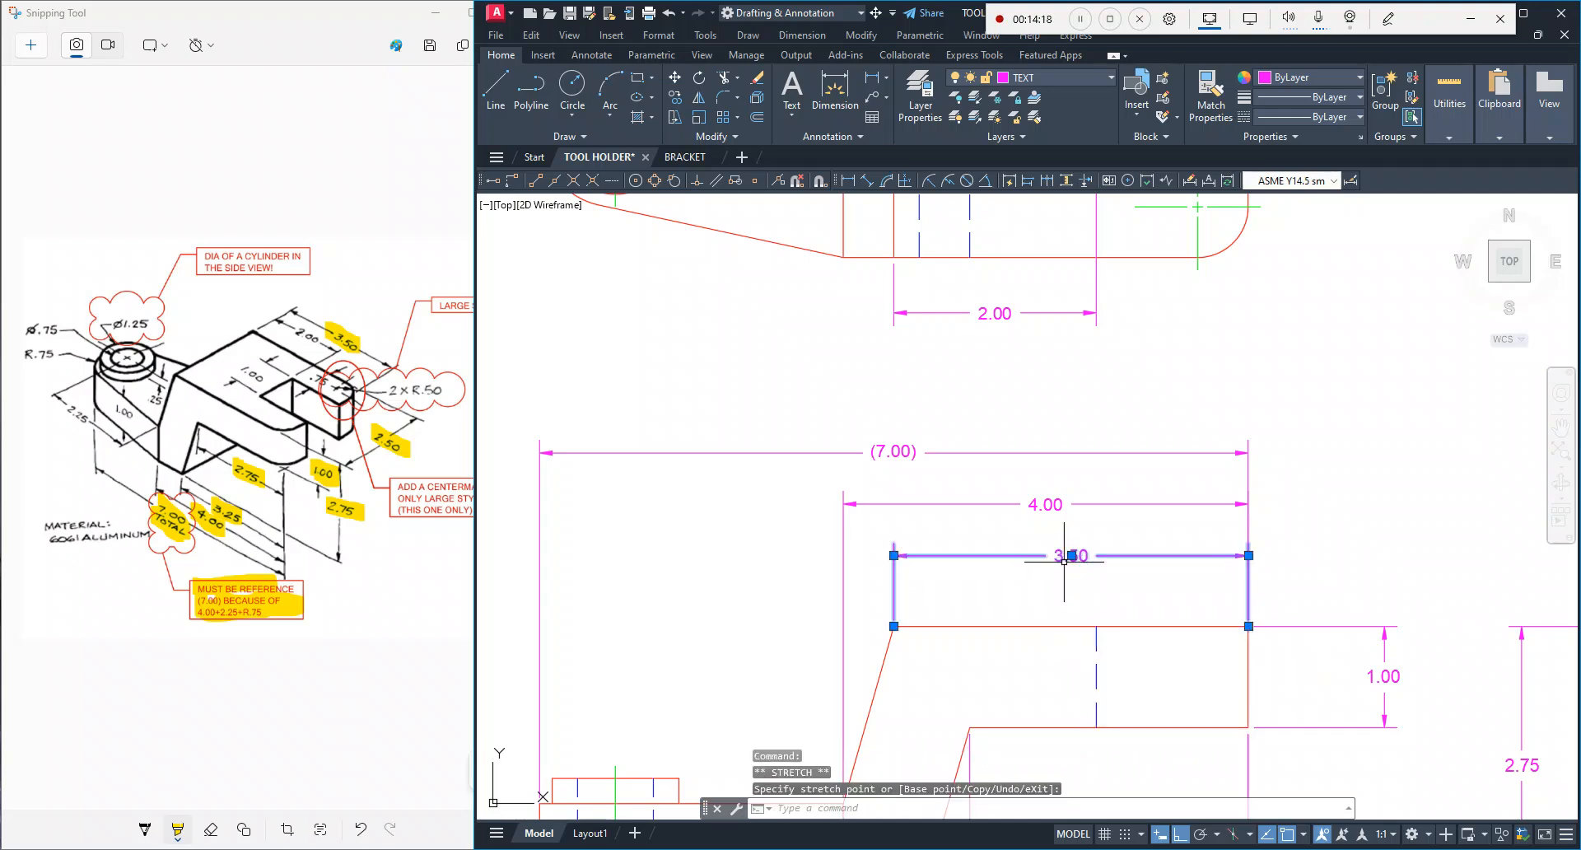
pyautogui.press('Escape')
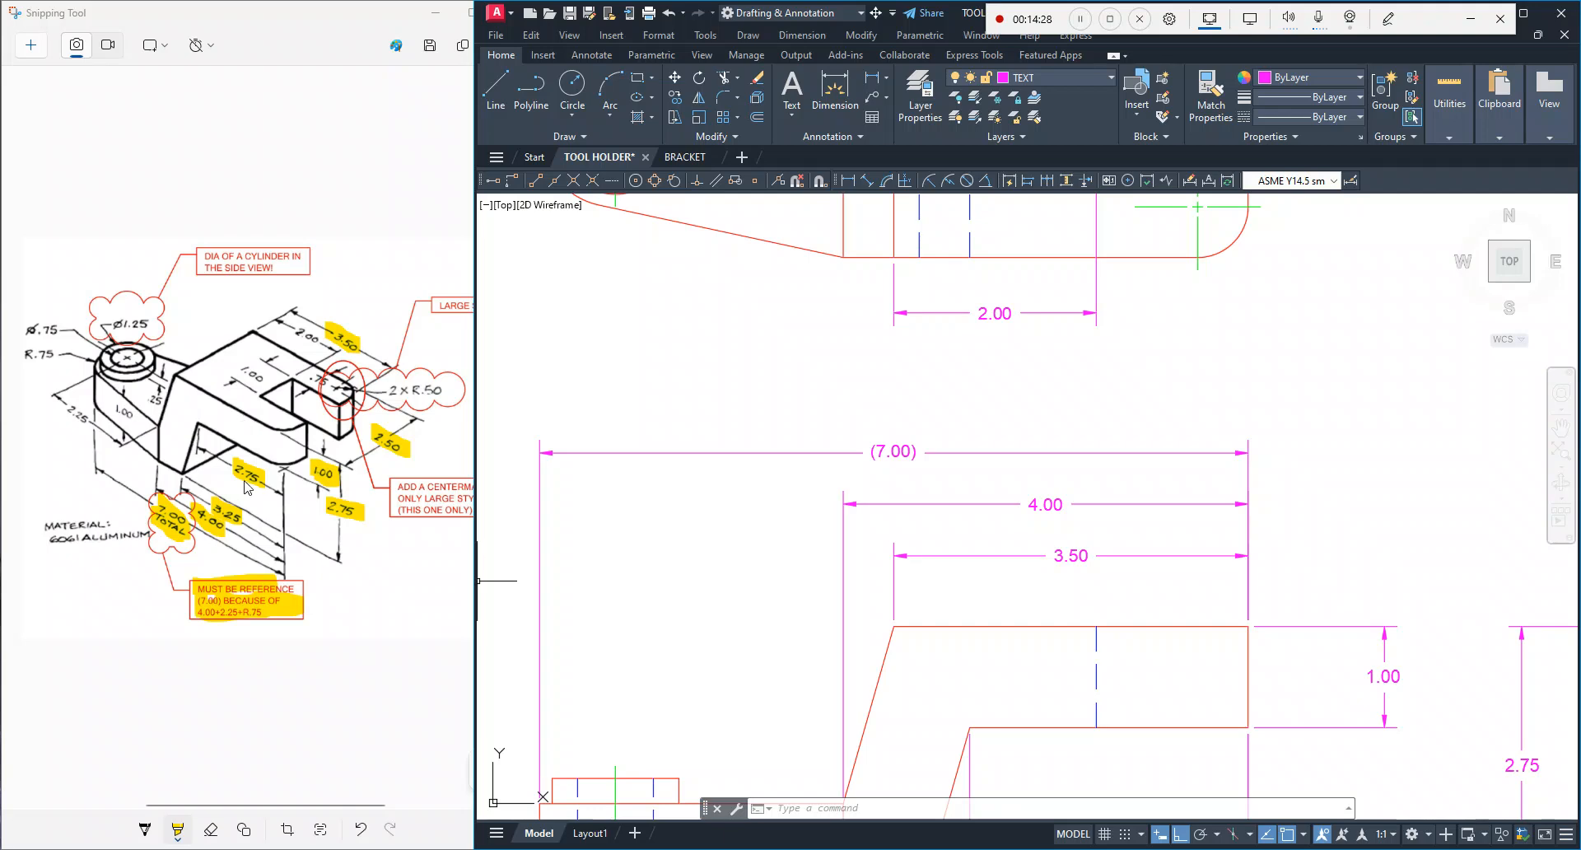
# Step: In the Snipping Tool sketch, highlight the 2.00 dimension in yellow
pyautogui.click(299, 337)
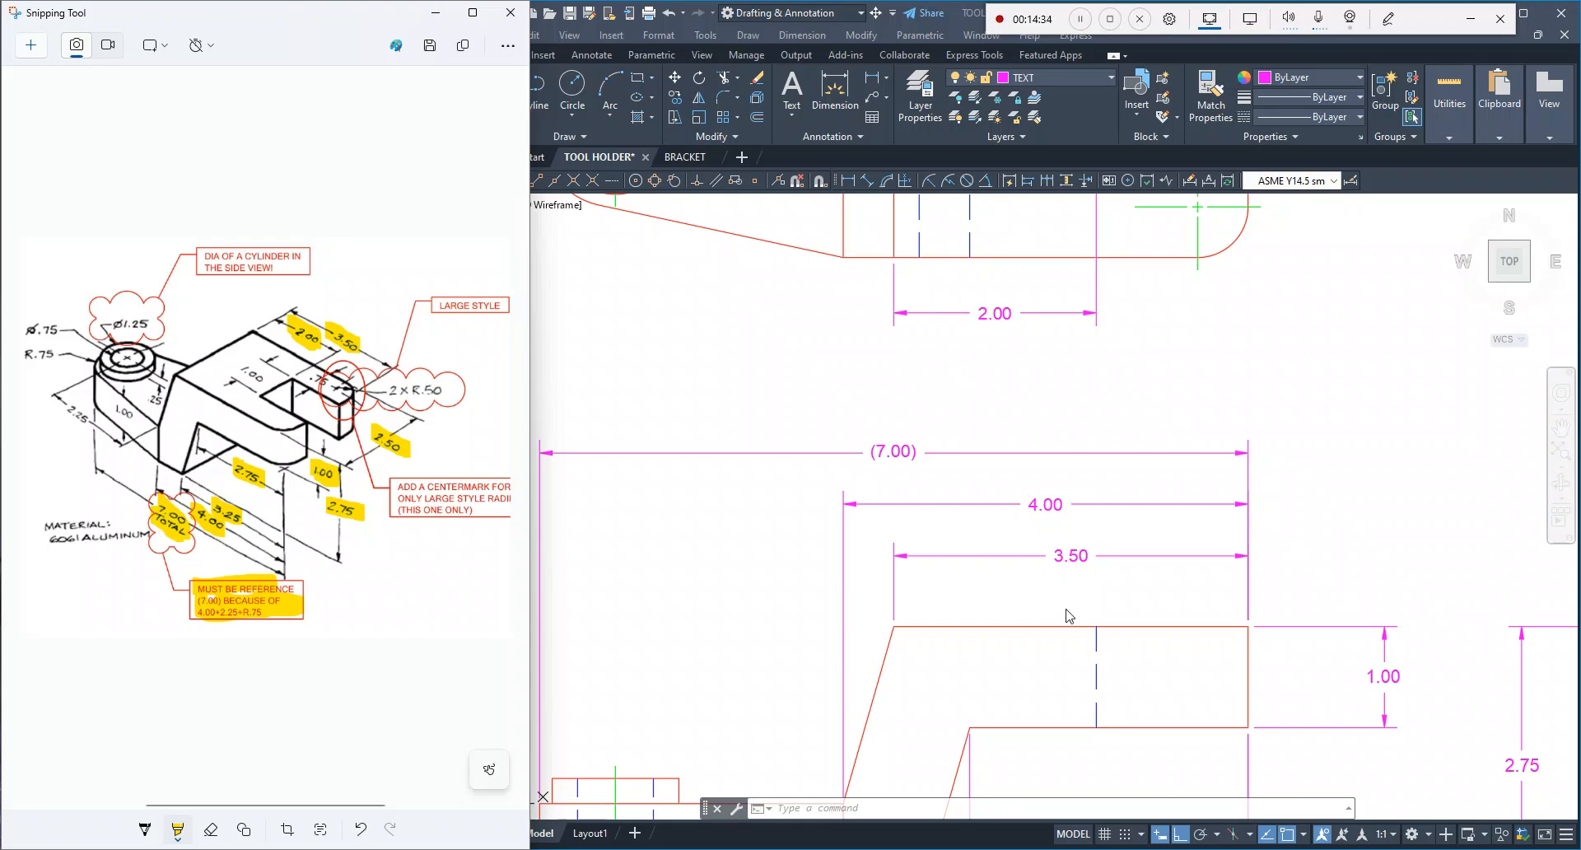
# Step: In AutoCAD, dimension the front view's lower arm height with a vertical linear dimension placed to the left of the arm
pyautogui.scroll(-4, 1068, 616)
pyautogui.click(978, 751)
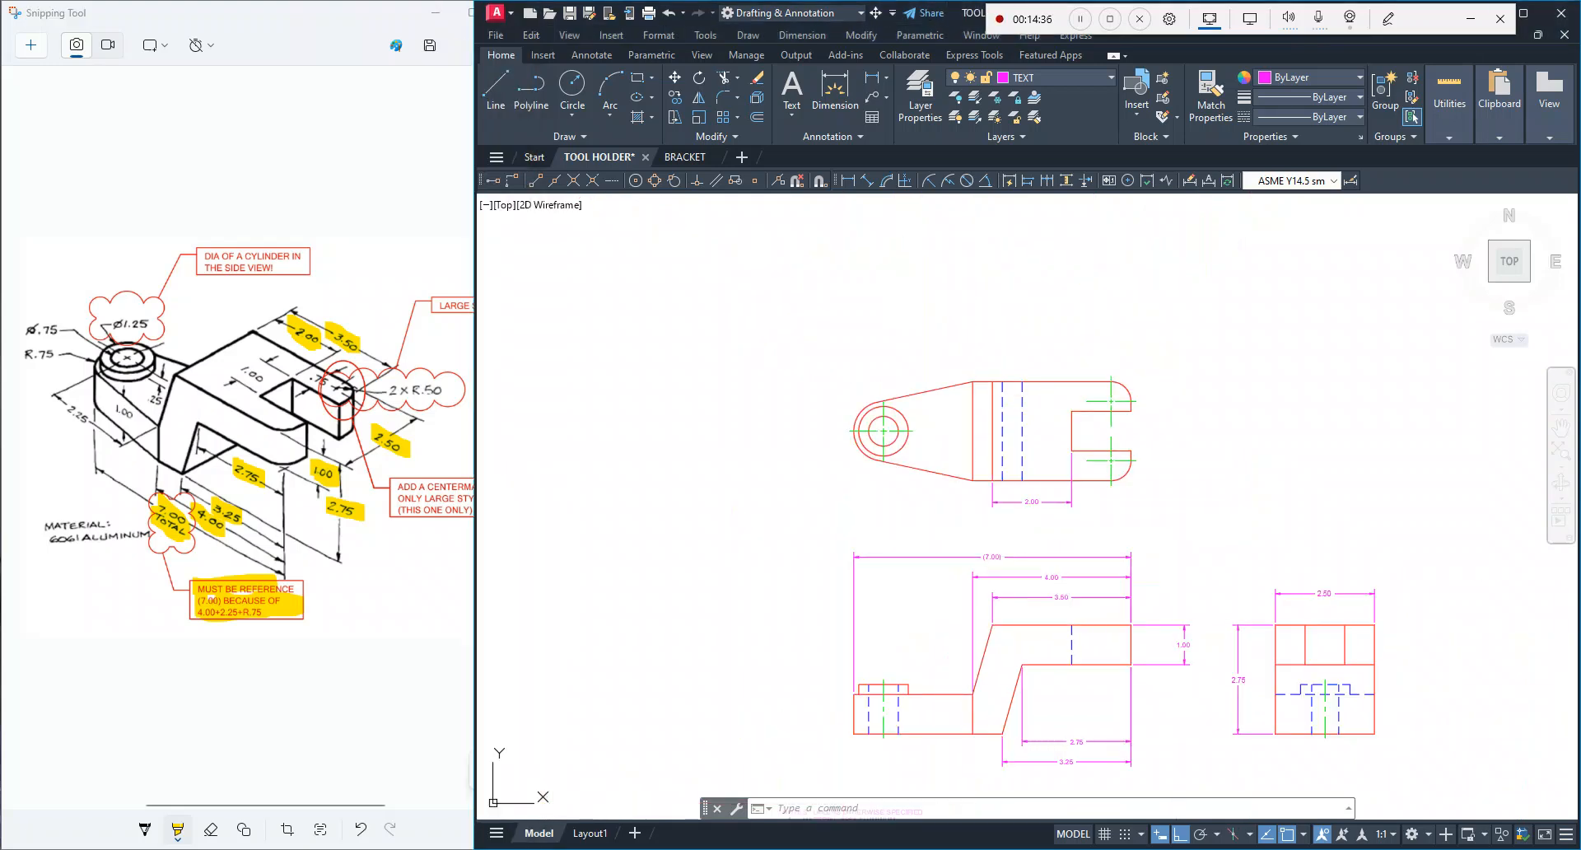
pyautogui.moveTo(999, 750); pyautogui.dragTo(1036, 656, button='middle')
pyautogui.scroll(-1, 1037, 656)
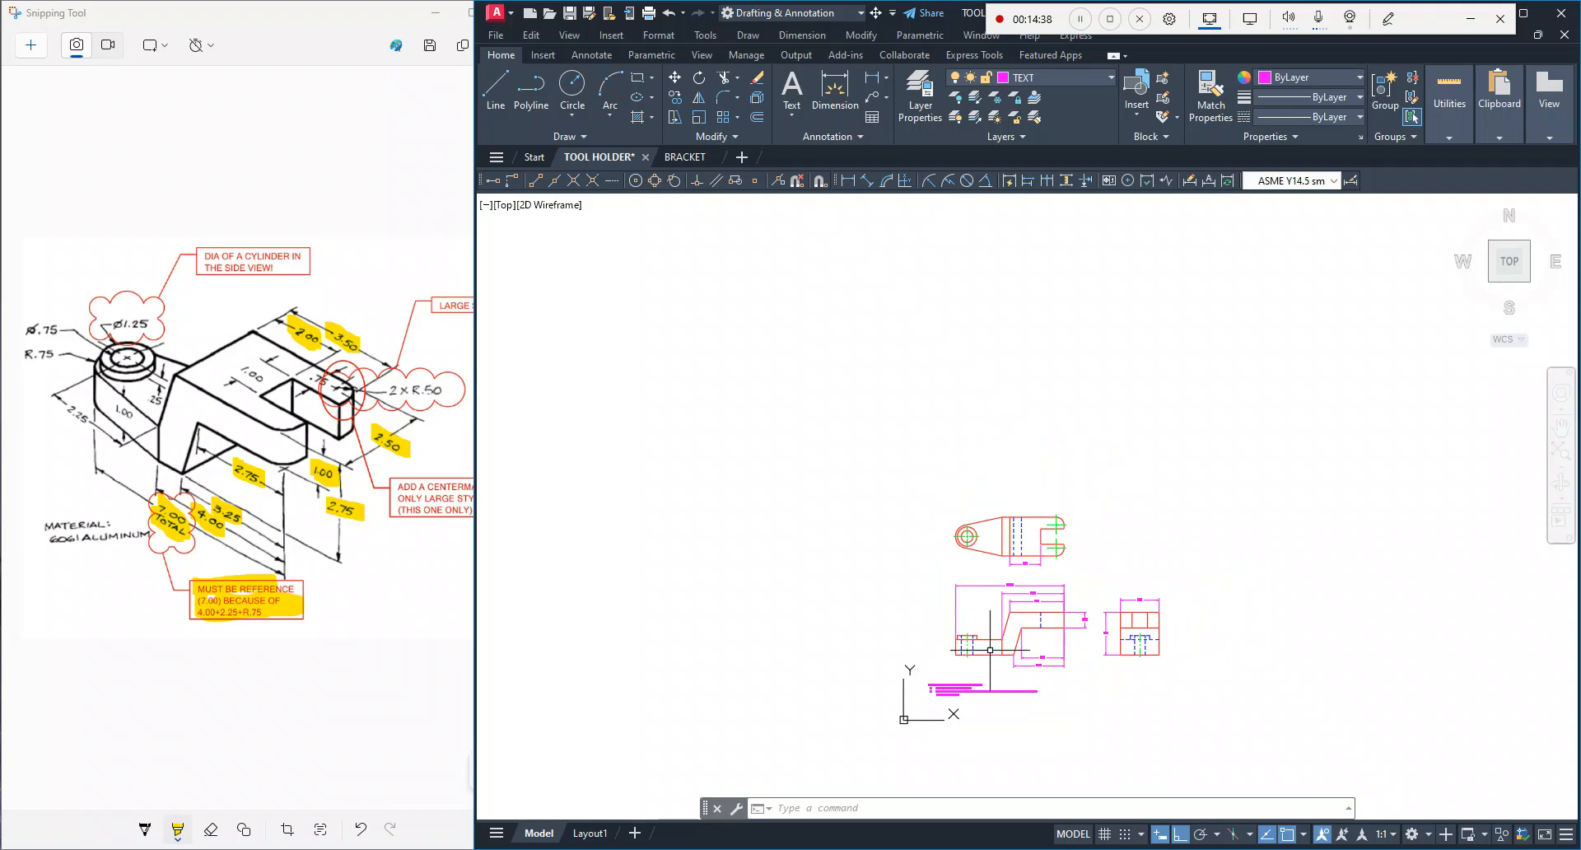
pyautogui.scroll(5, 998, 652)
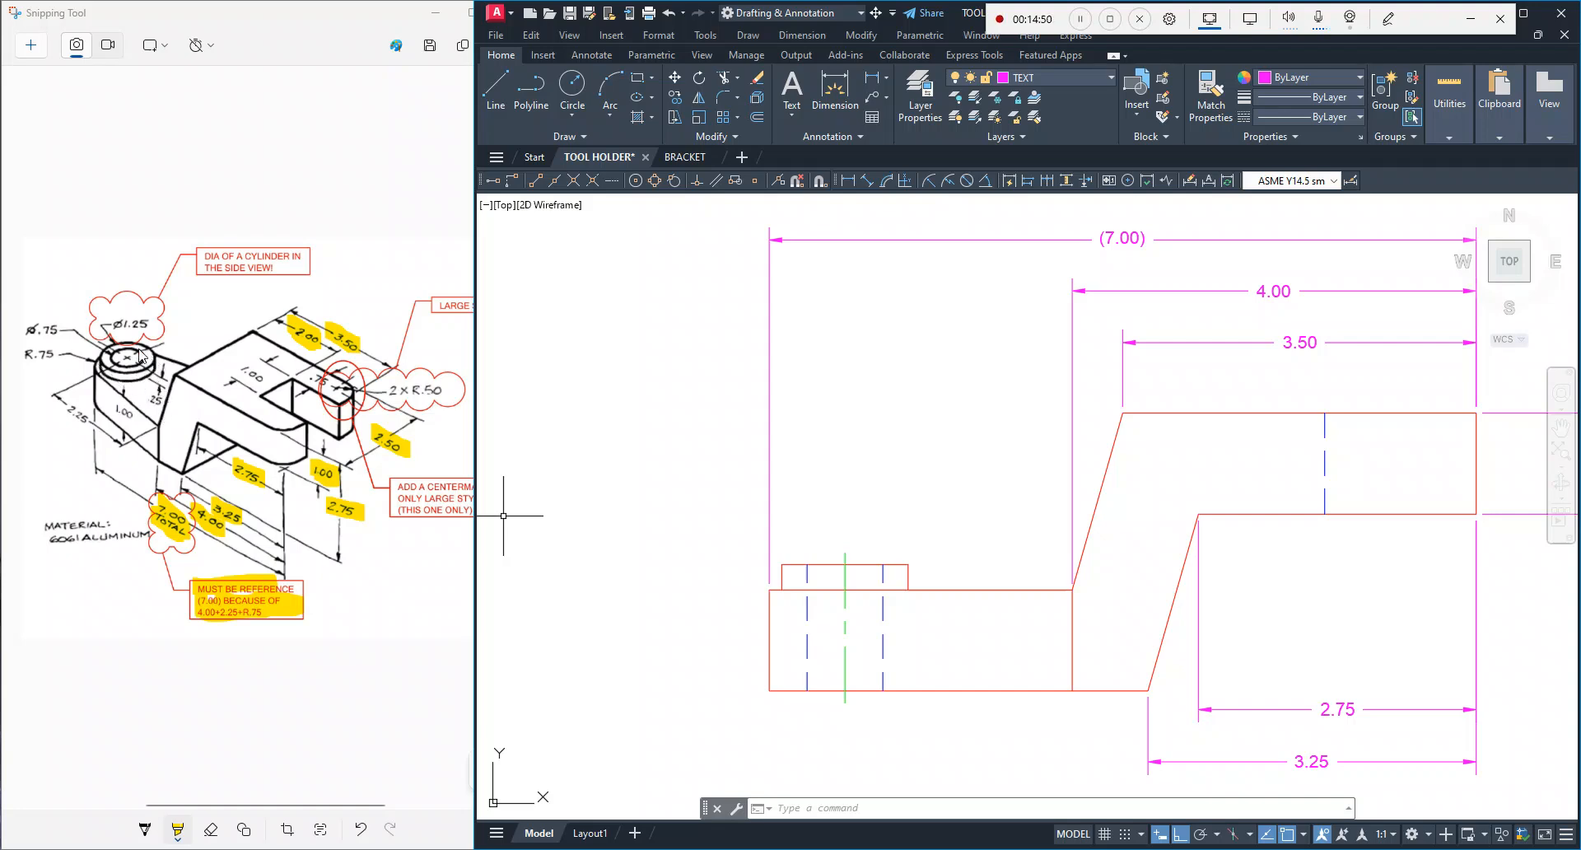
pyautogui.click(871, 77)
pyautogui.click(769, 690)
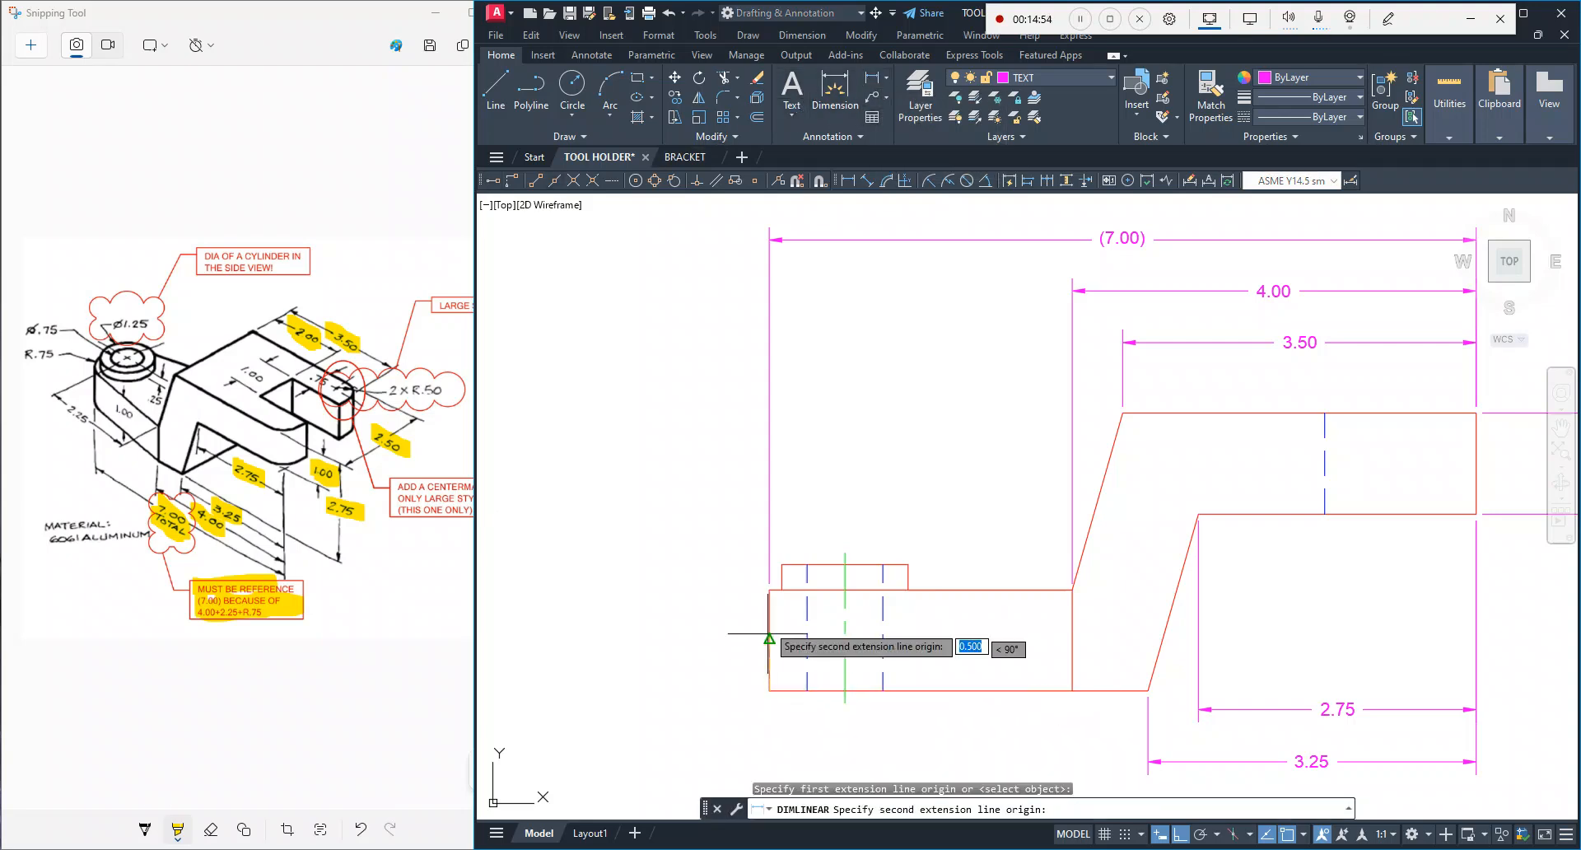
pyautogui.click(769, 590)
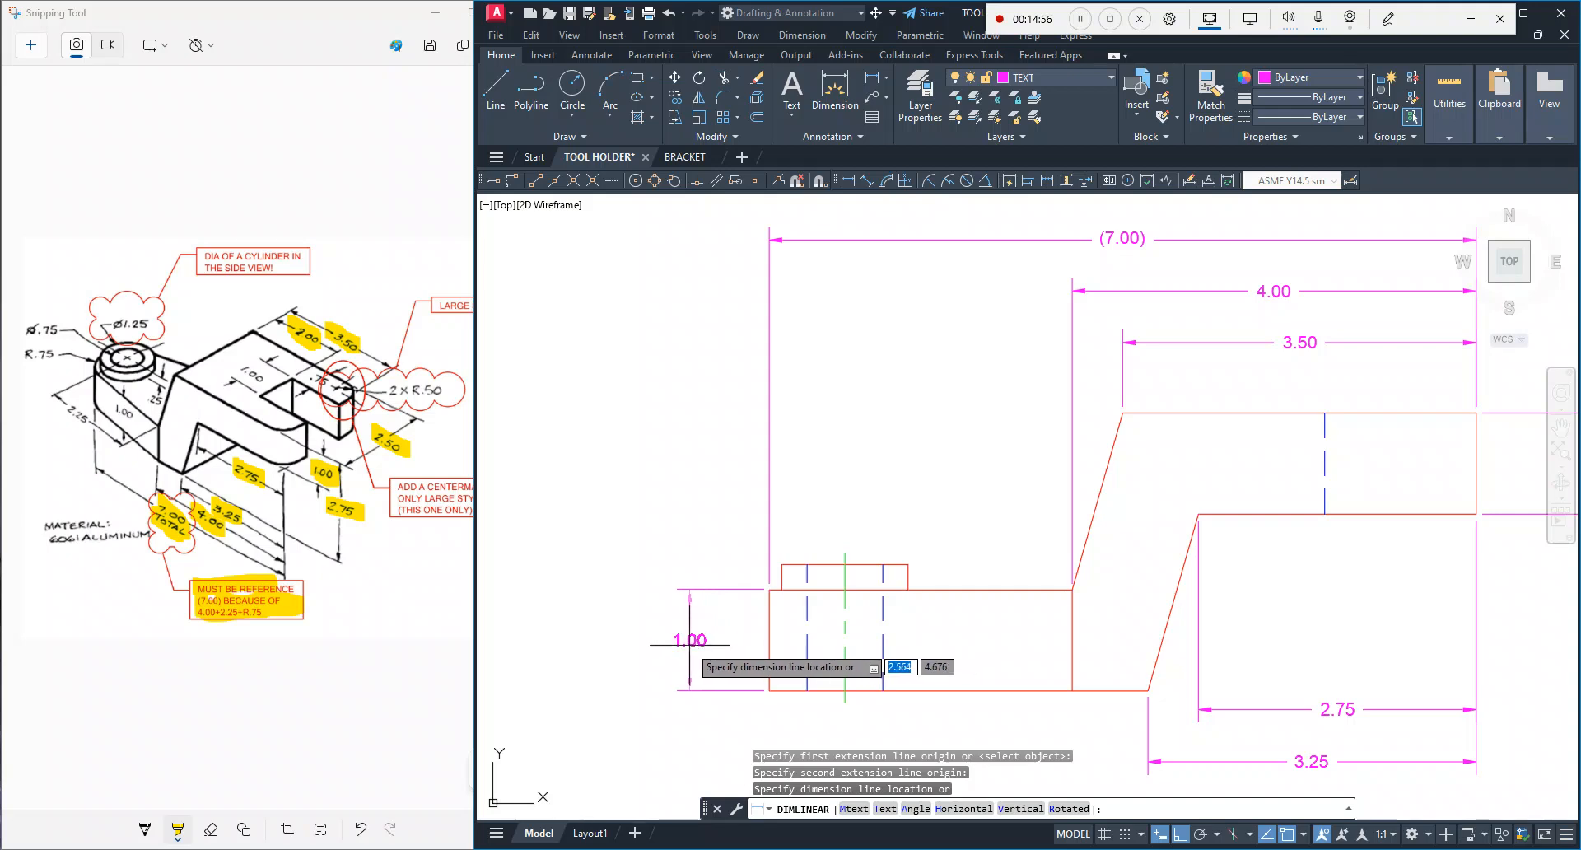
pyautogui.click(690, 639)
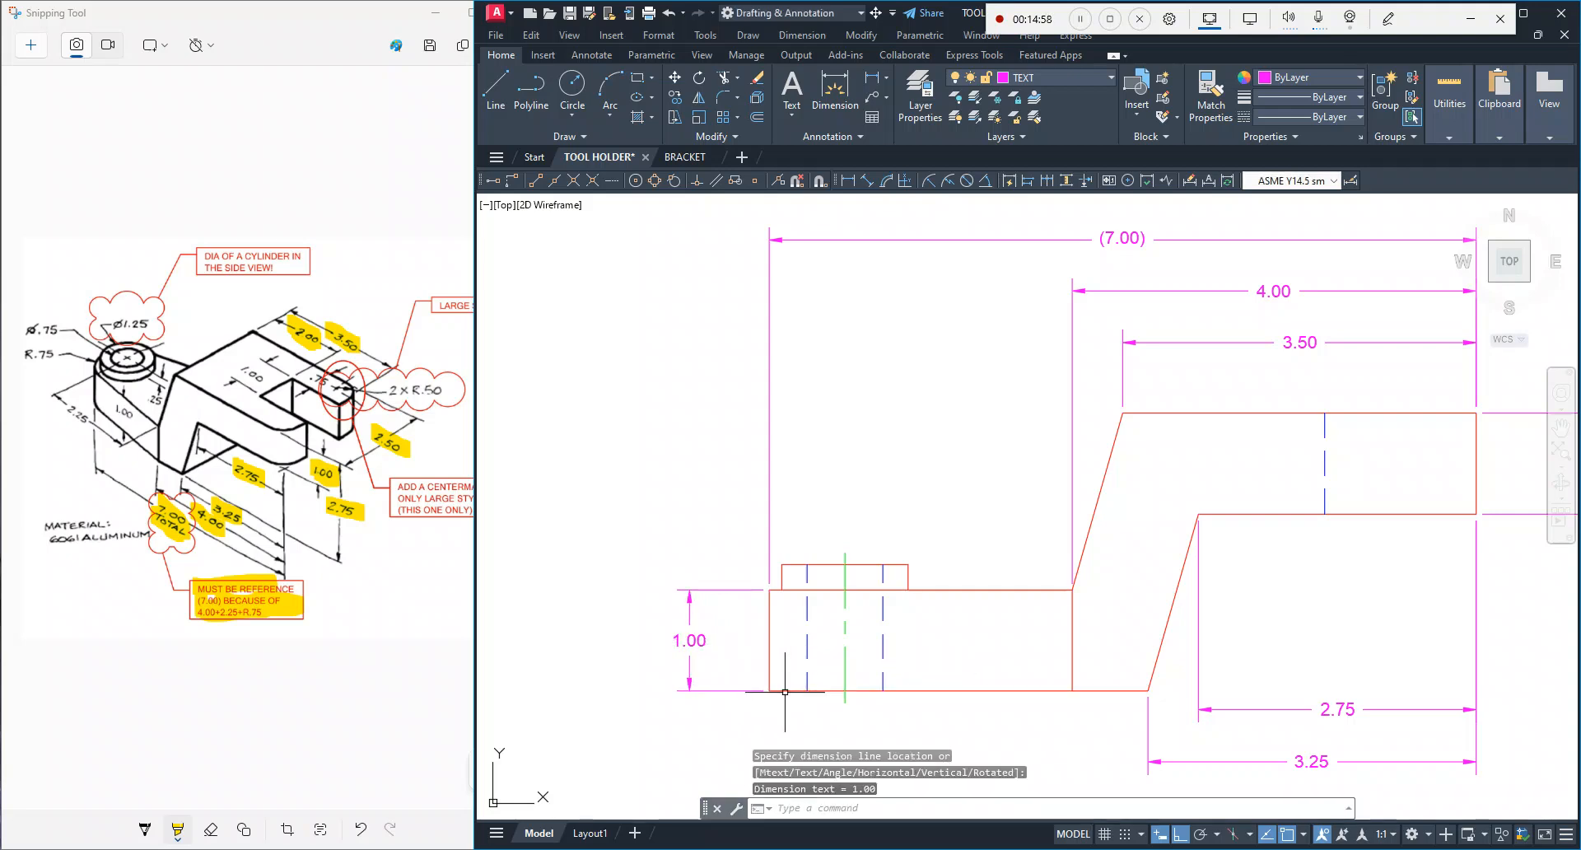
pyautogui.click(871, 77)
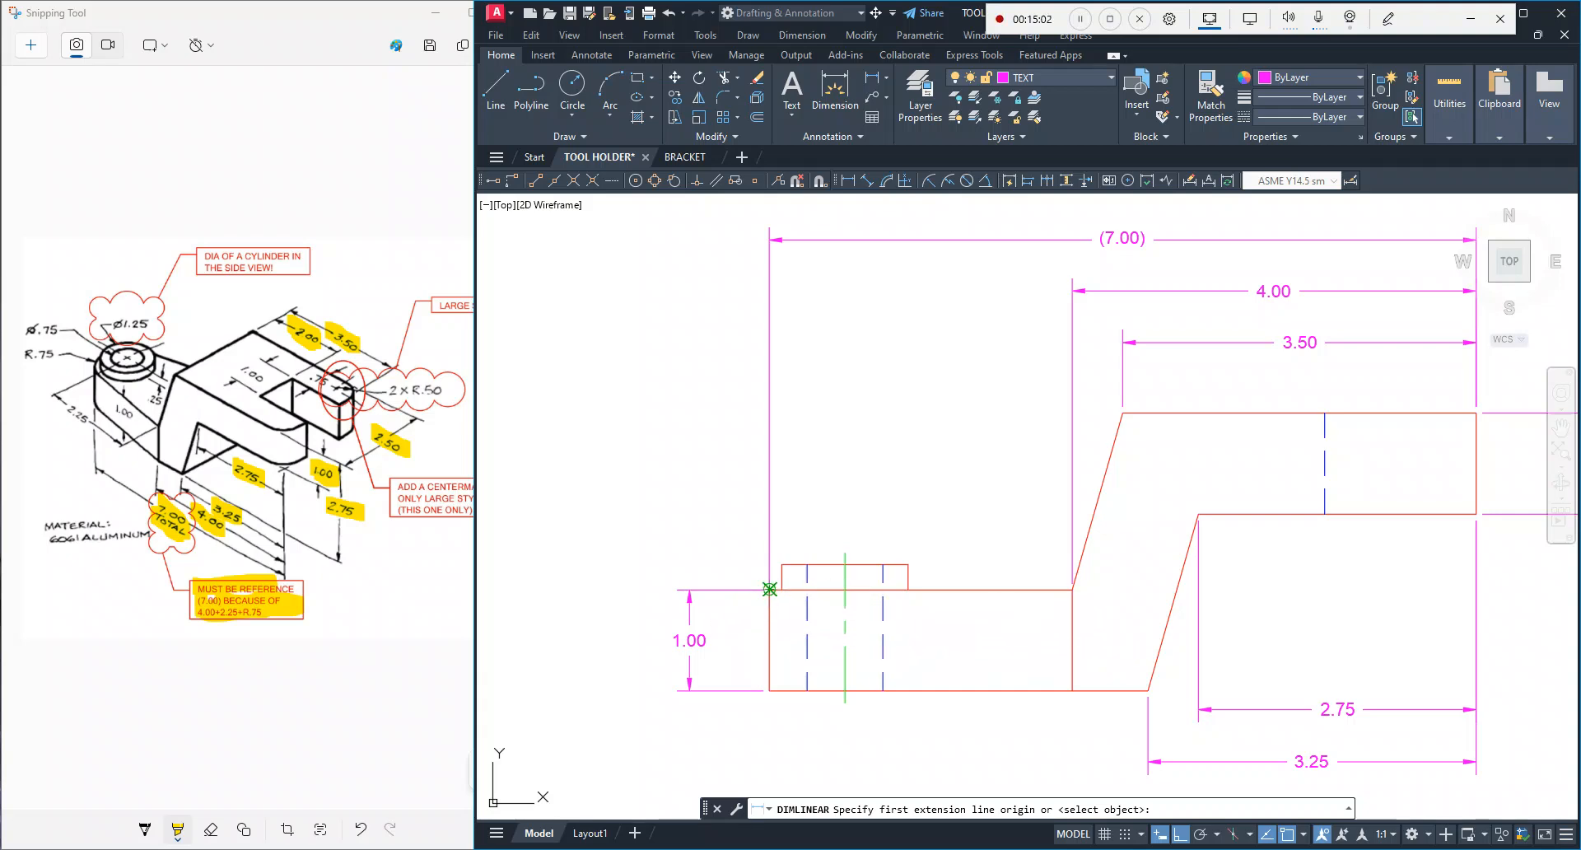
pyautogui.click(769, 589)
pyautogui.scroll(4, 790, 589)
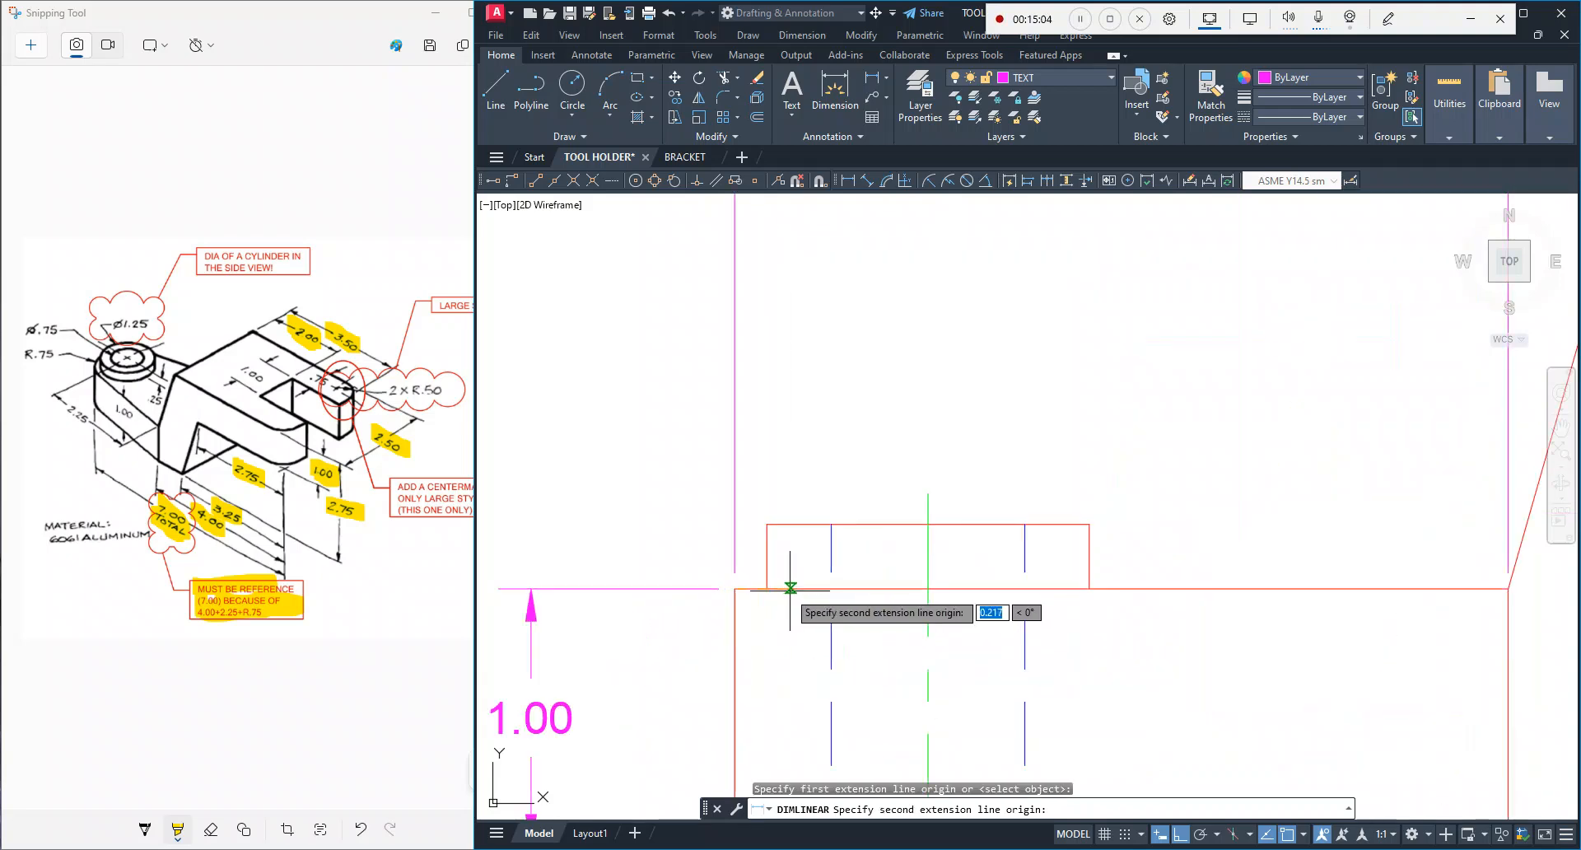
pyautogui.click(766, 523)
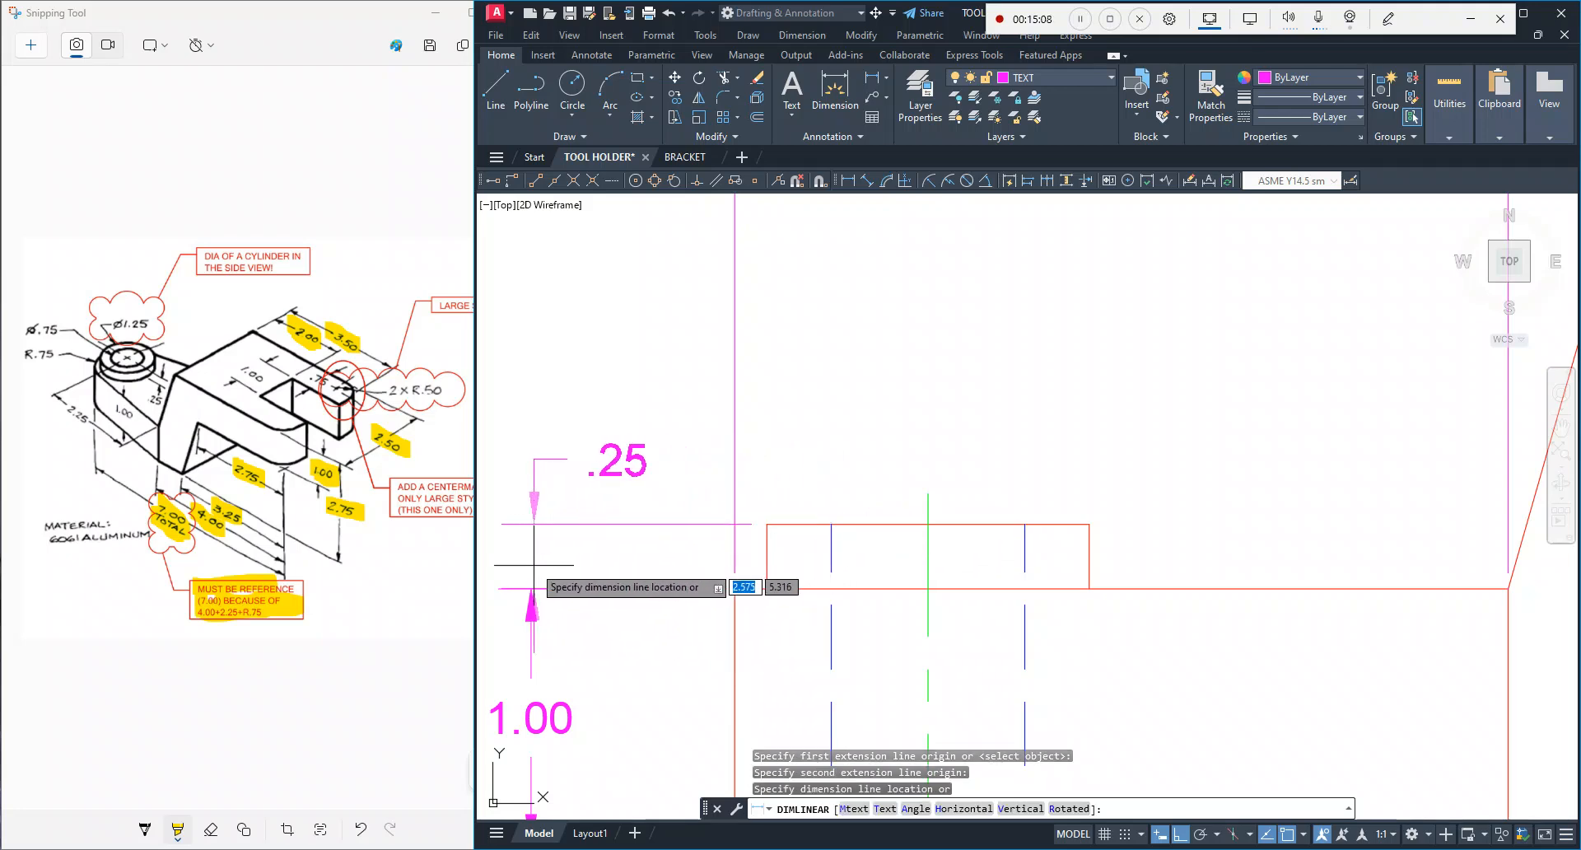
pyautogui.press('Escape')
# Step: Dimension the cylinder boss height above the lower arm with a vertical linear dimension in line with the 1.00 dimension
pyautogui.press('Return')
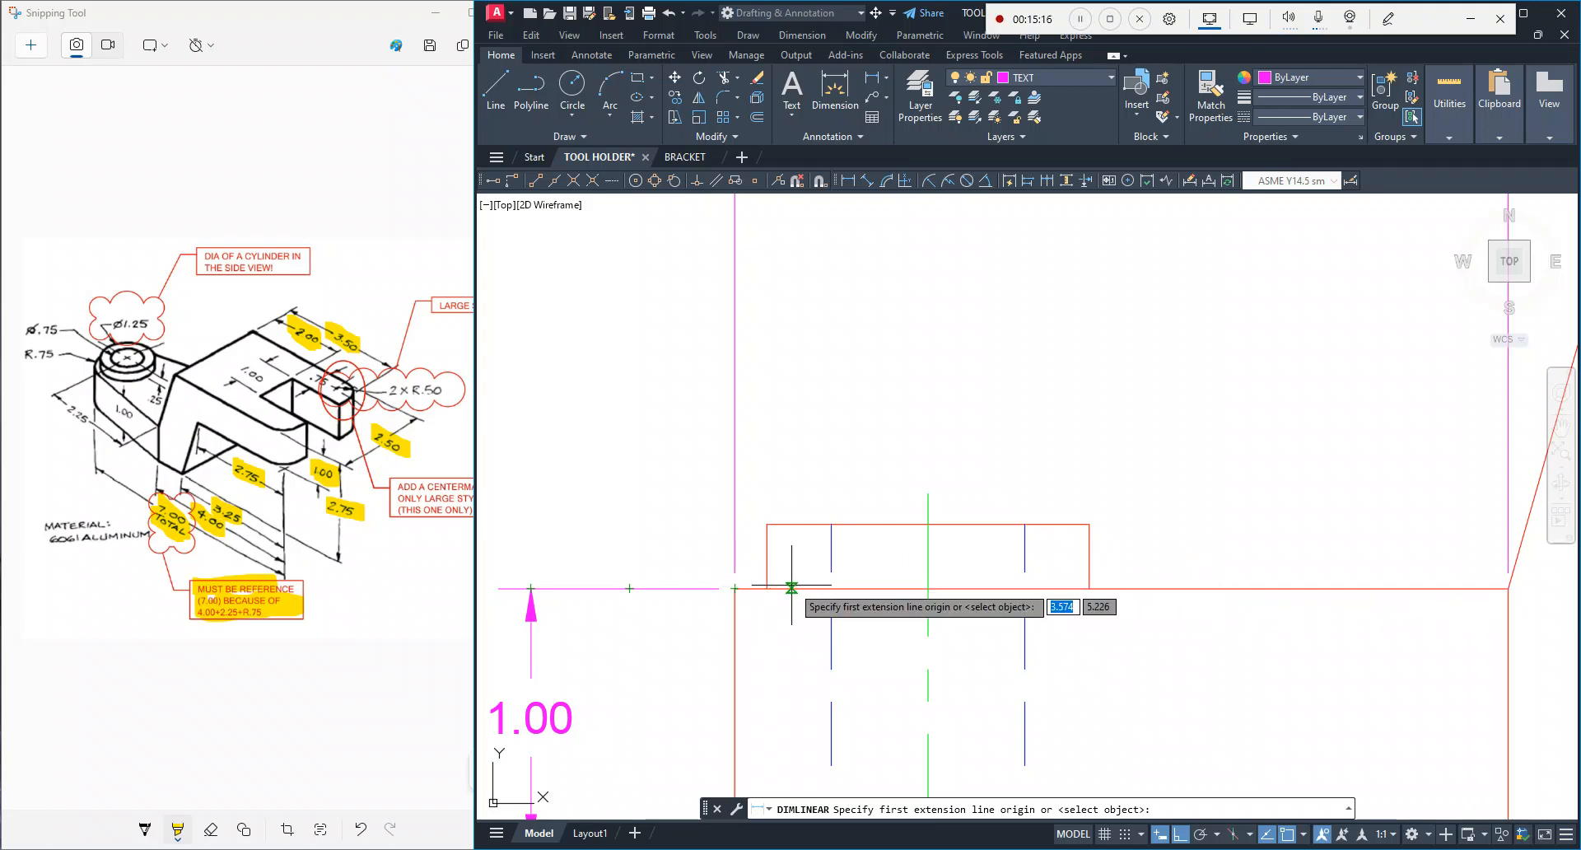
pyautogui.click(735, 587)
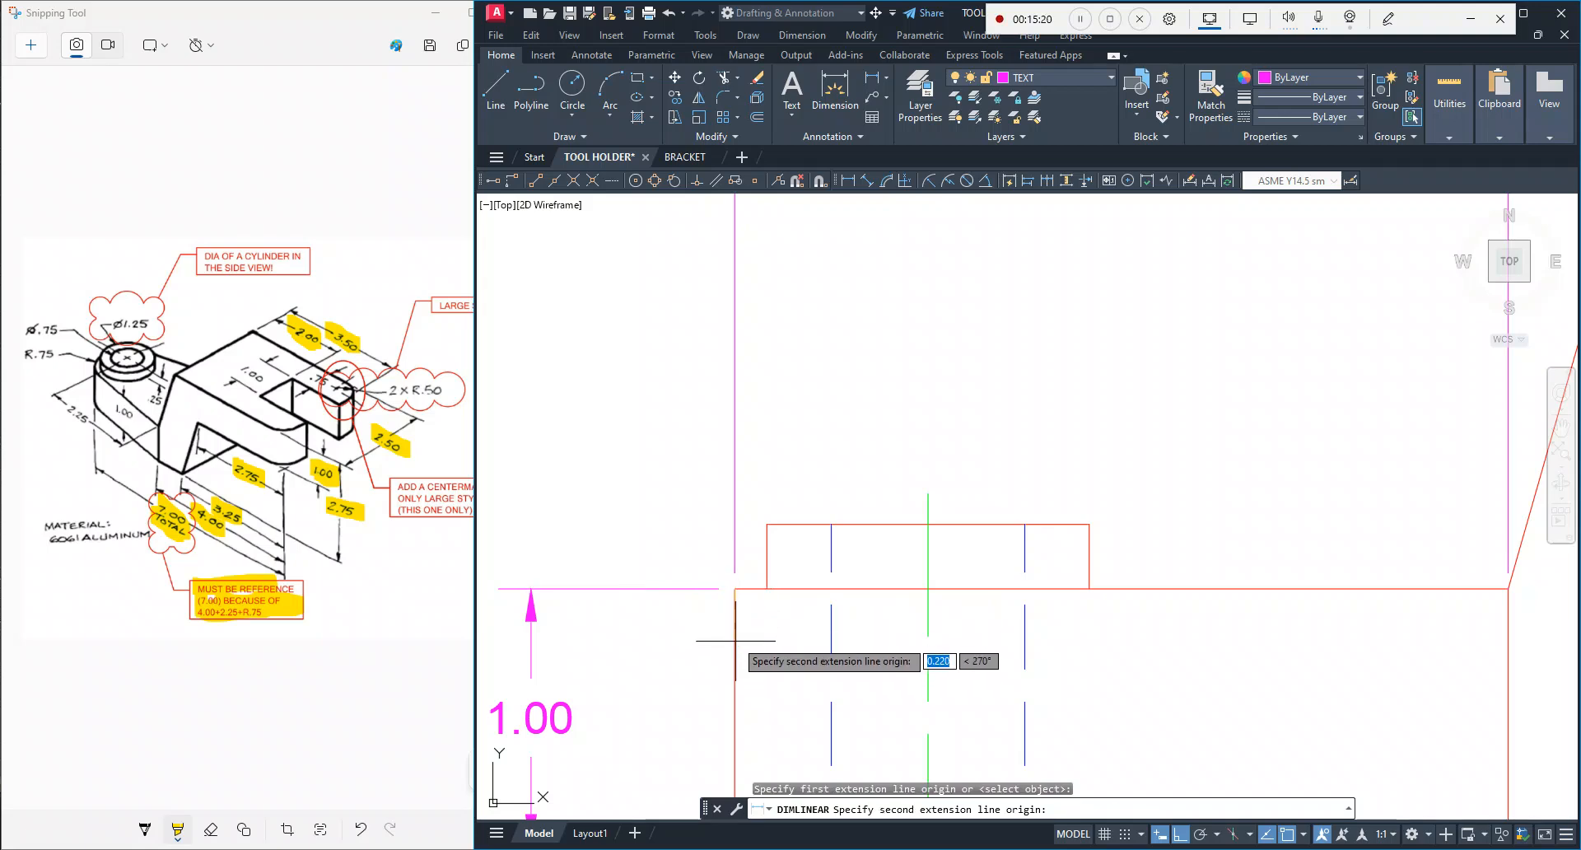
pyautogui.click(766, 524)
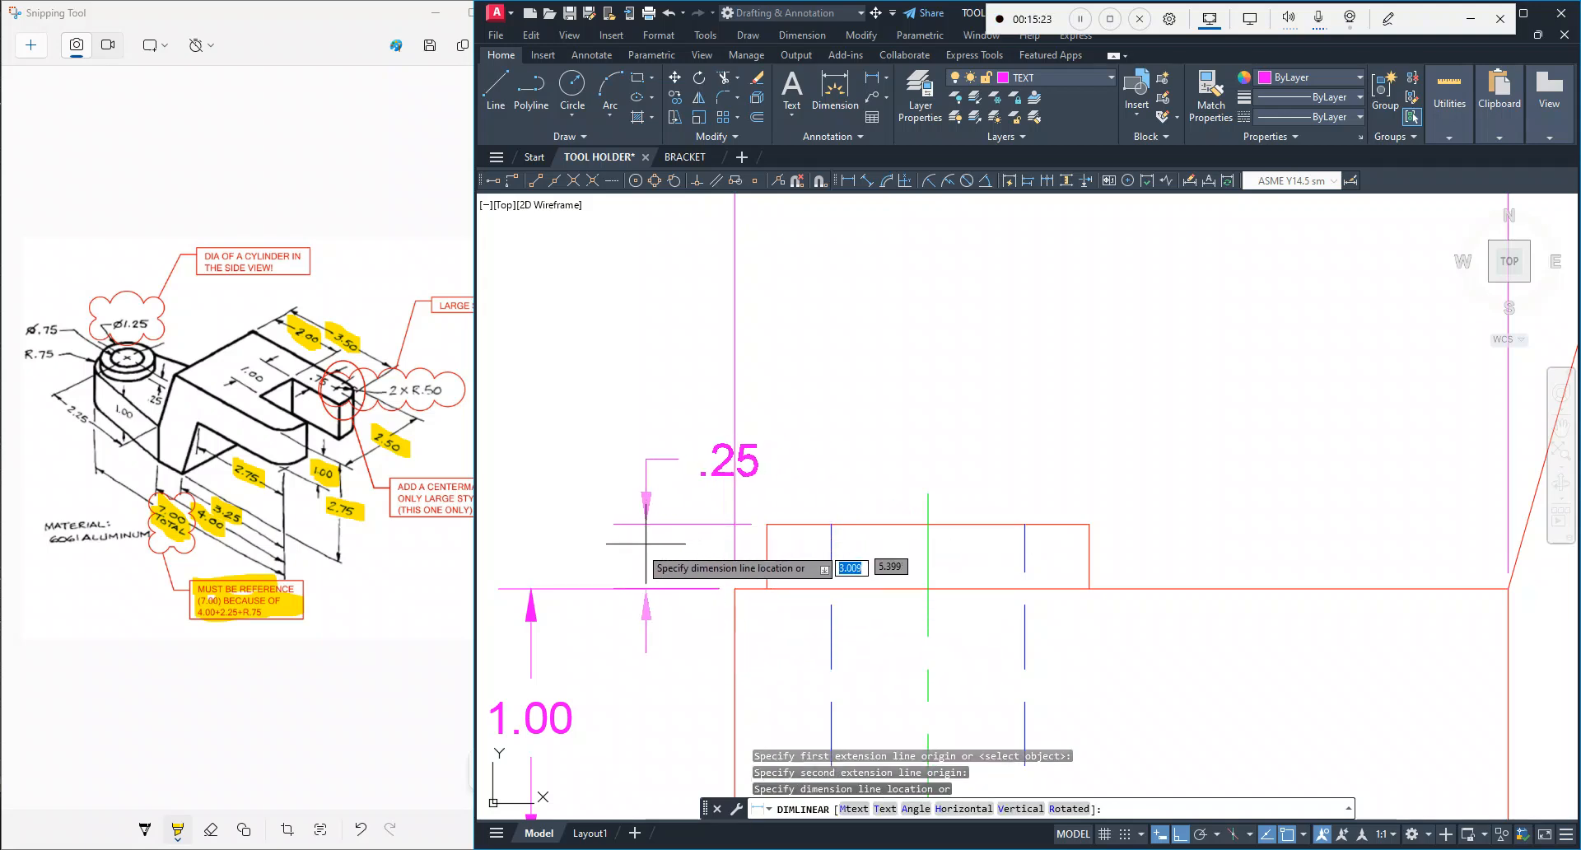
pyautogui.click(531, 588)
pyautogui.press('Escape')
pyautogui.click(531, 459)
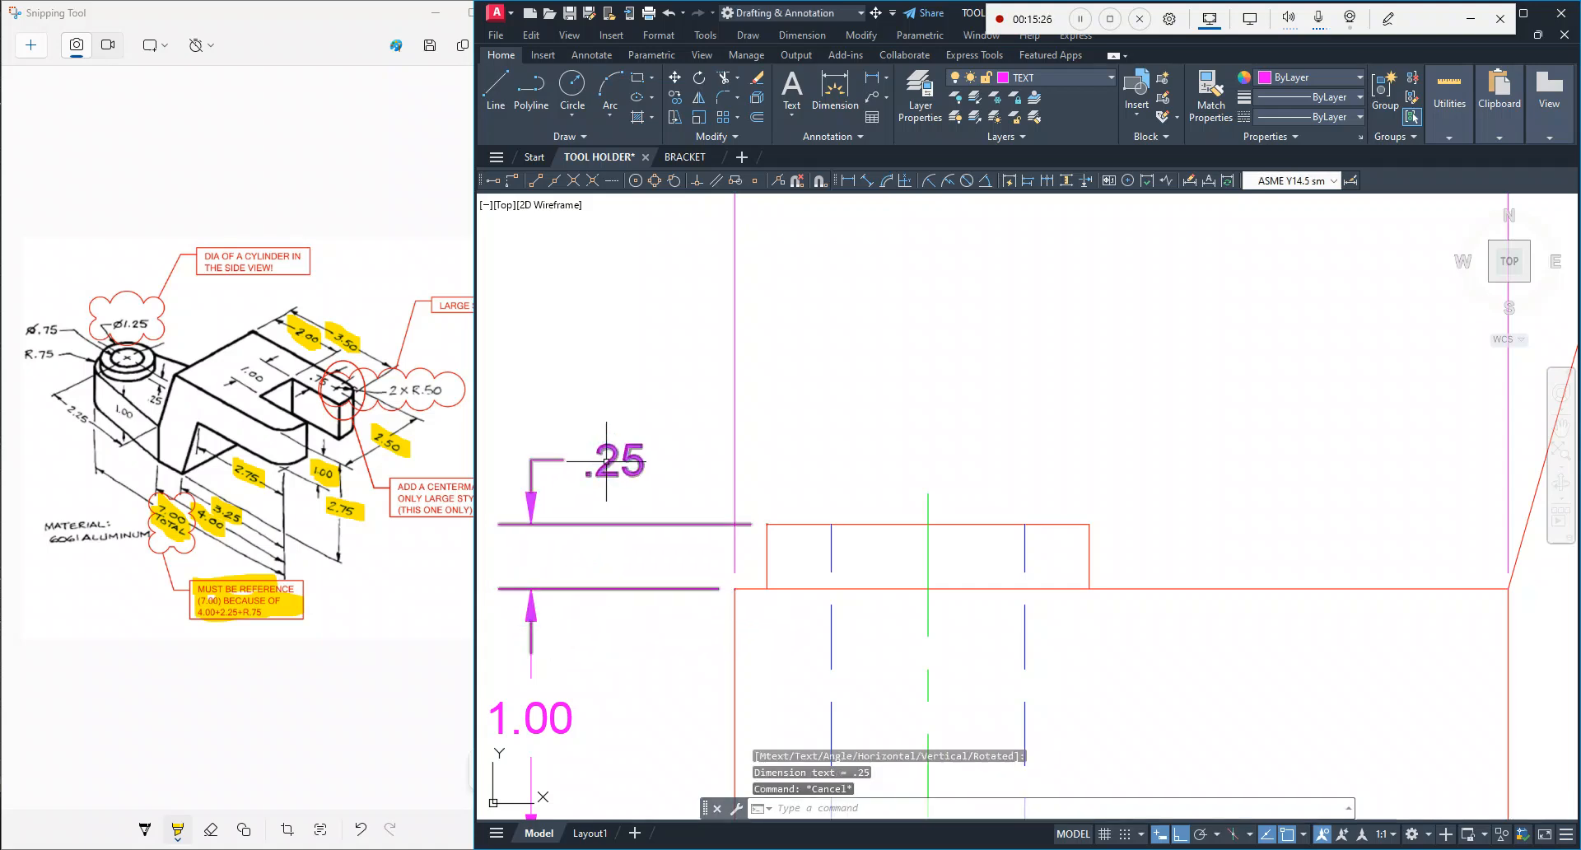
pyautogui.press('Escape')
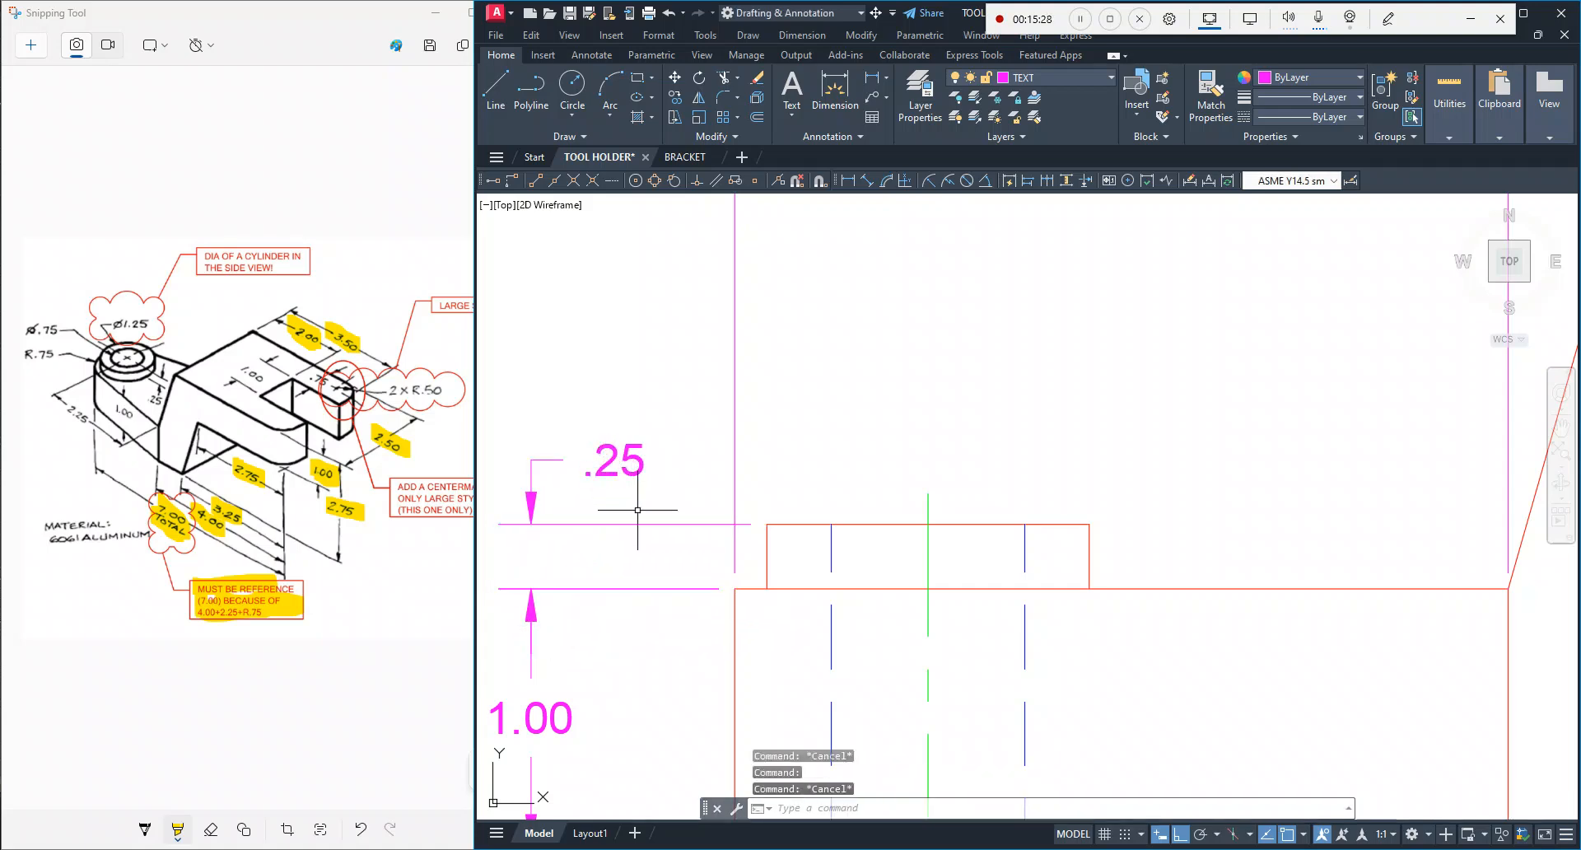
# Step: Reposition the .25 dimension text between its extension lines and realign its dimension line with the 1.00 dimension
pyautogui.scroll(2, 634, 508)
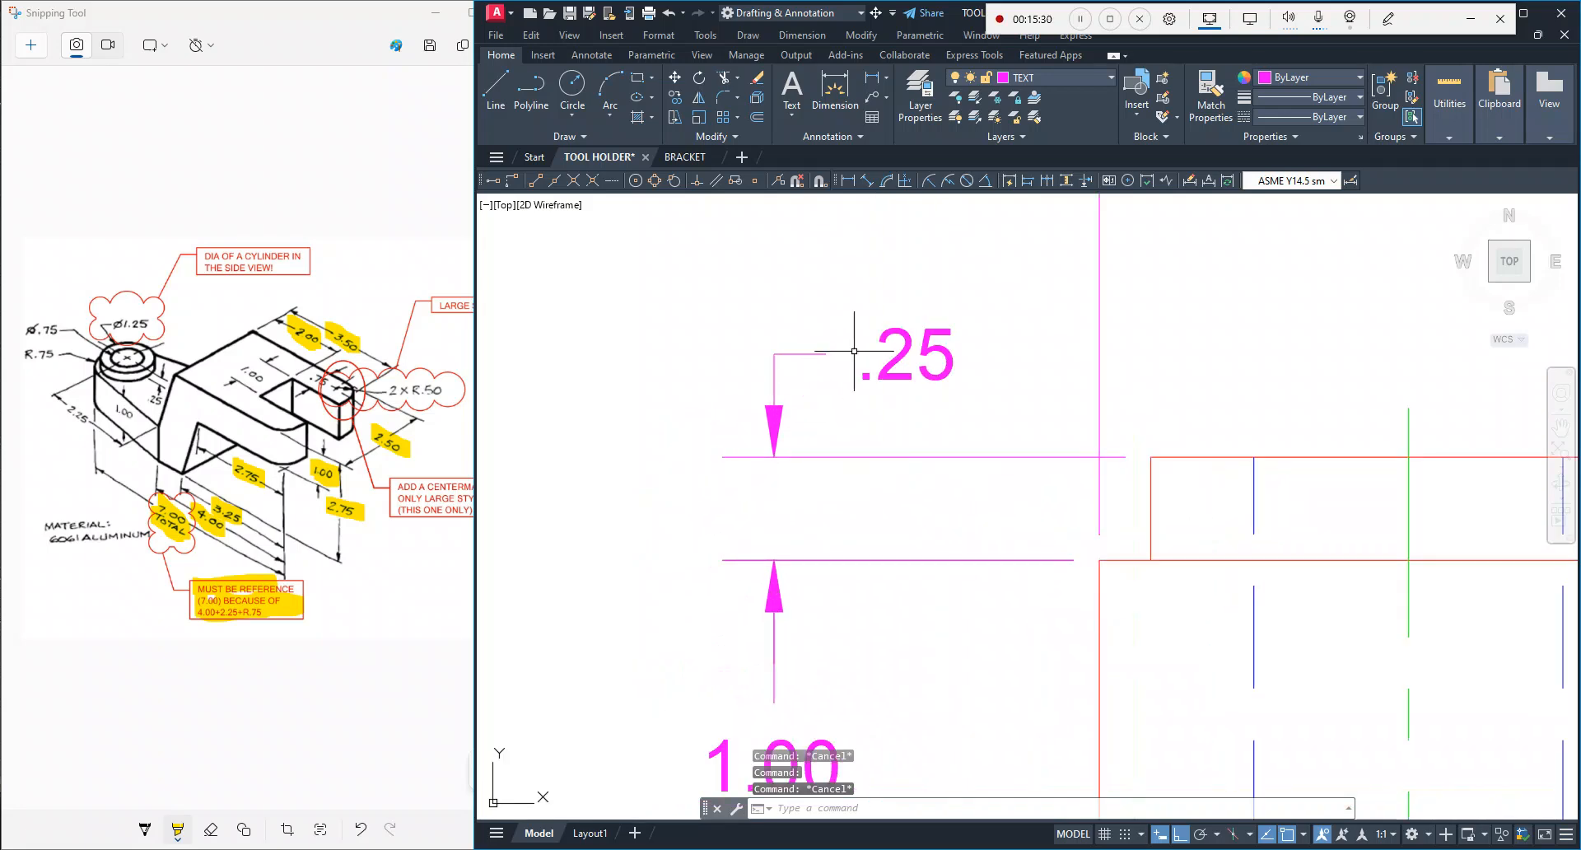
pyautogui.click(897, 371)
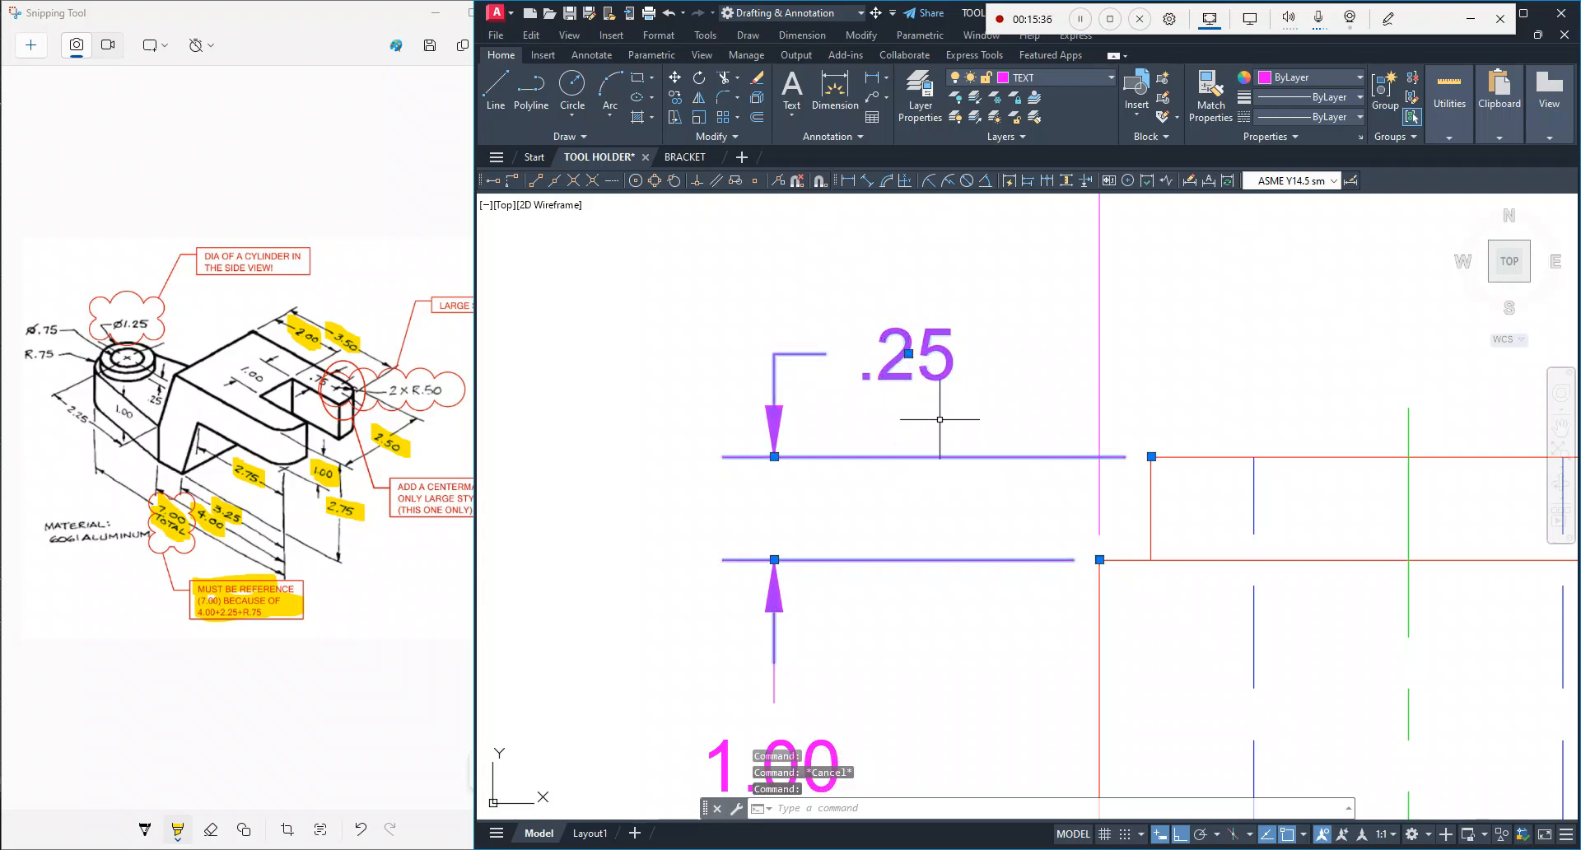
pyautogui.click(908, 353)
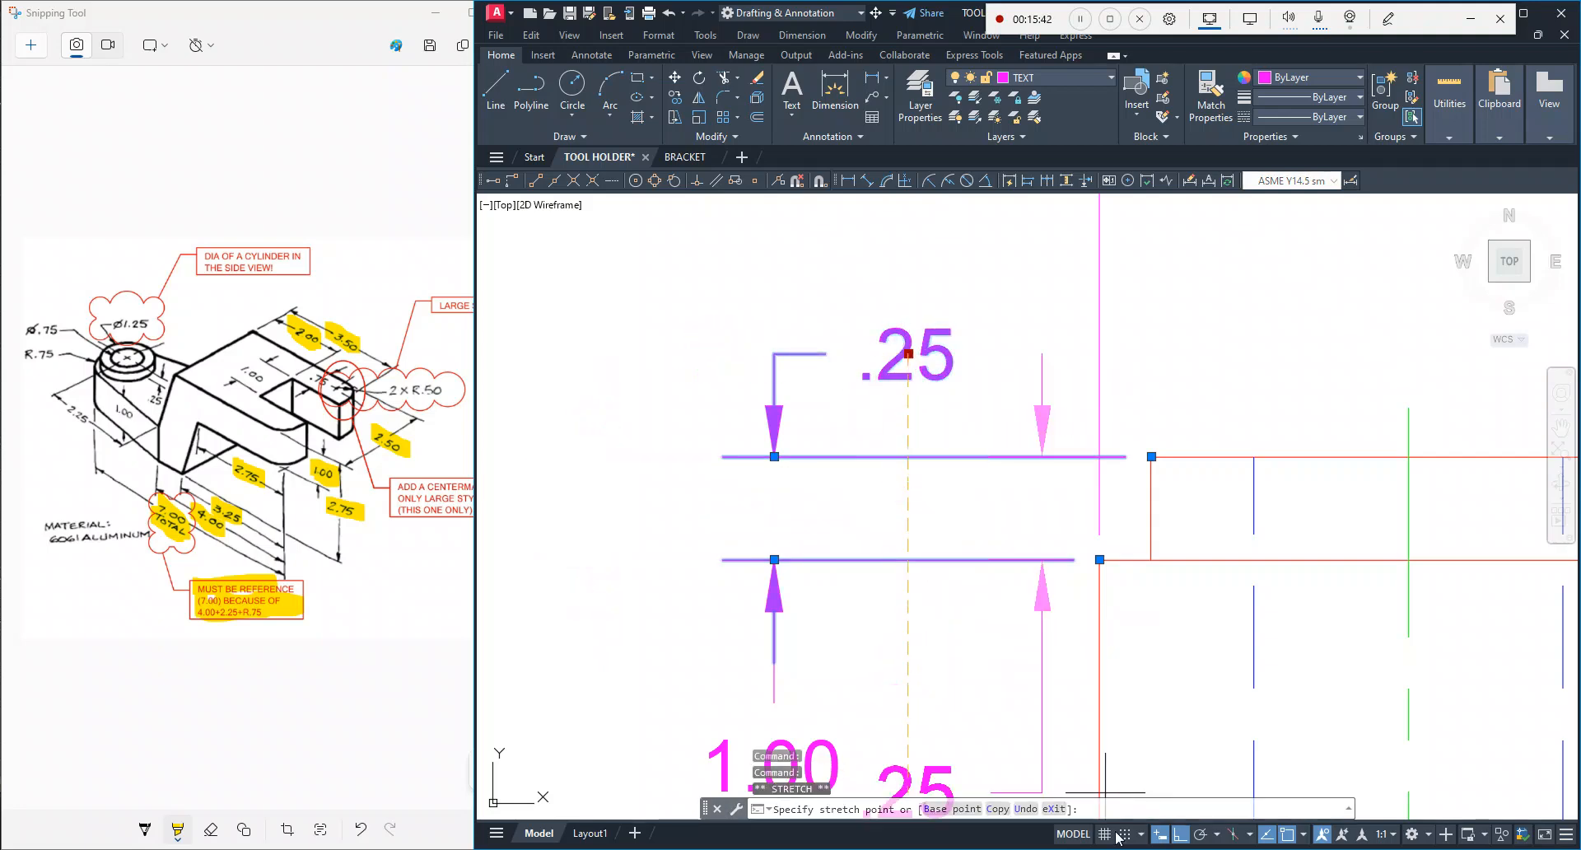
pyautogui.click(908, 508)
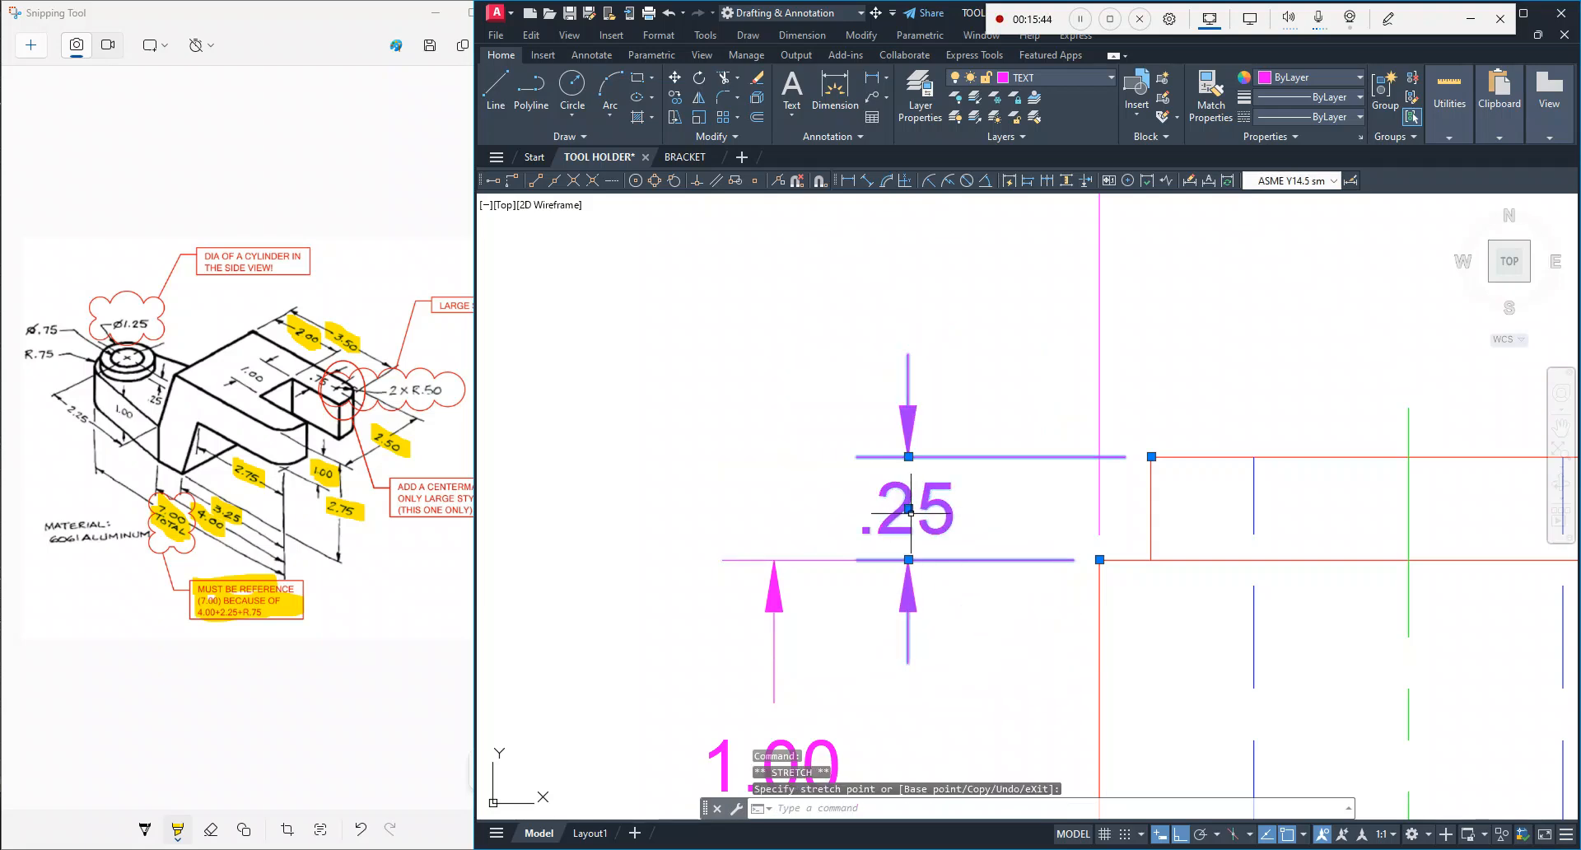
pyautogui.click(909, 508)
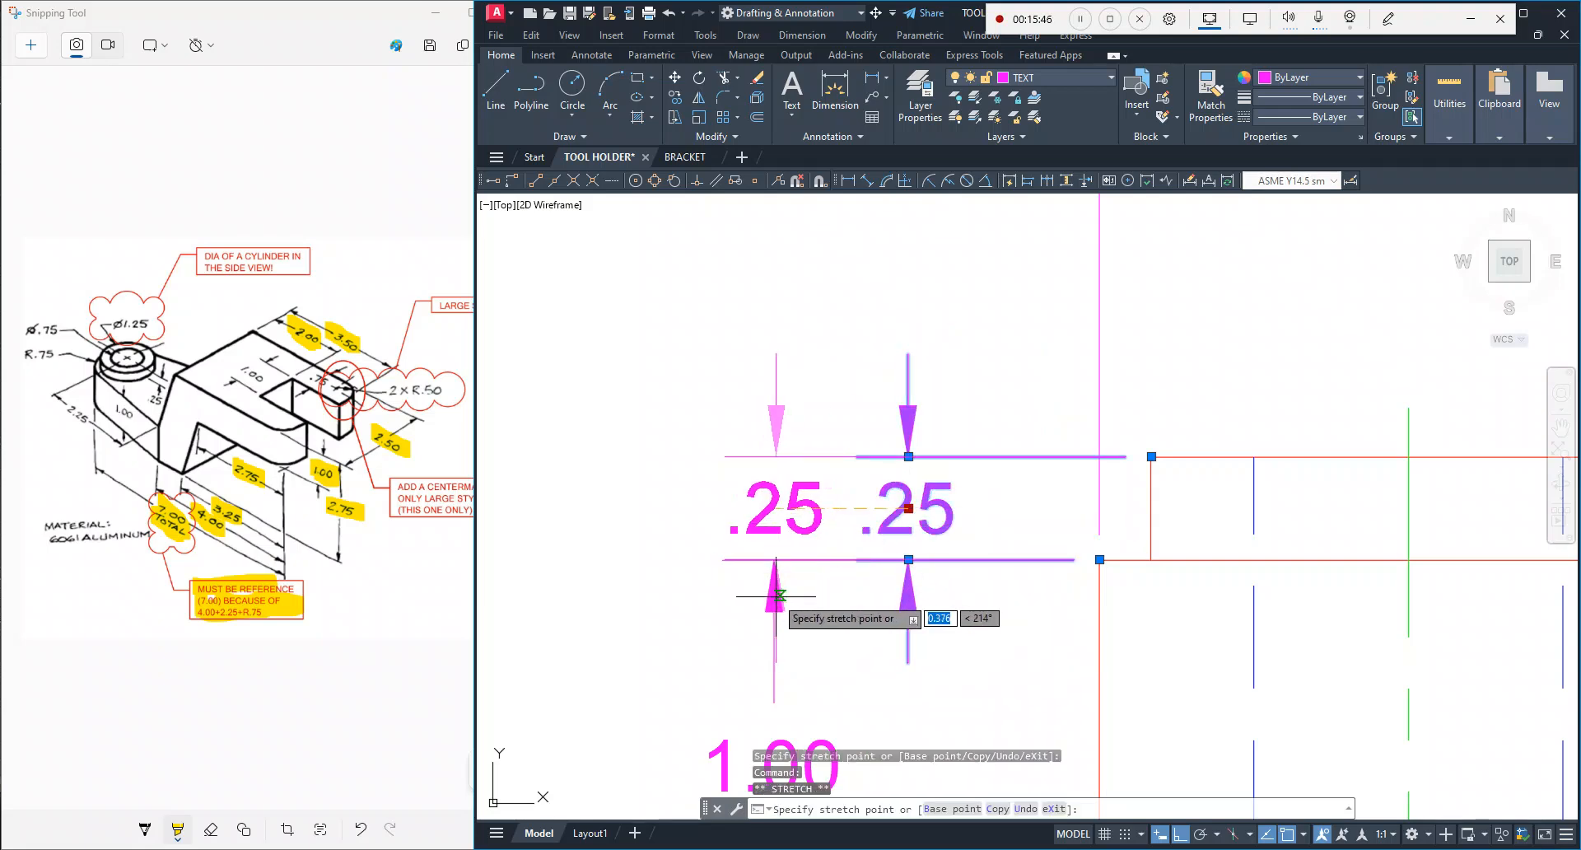
pyautogui.click(774, 559)
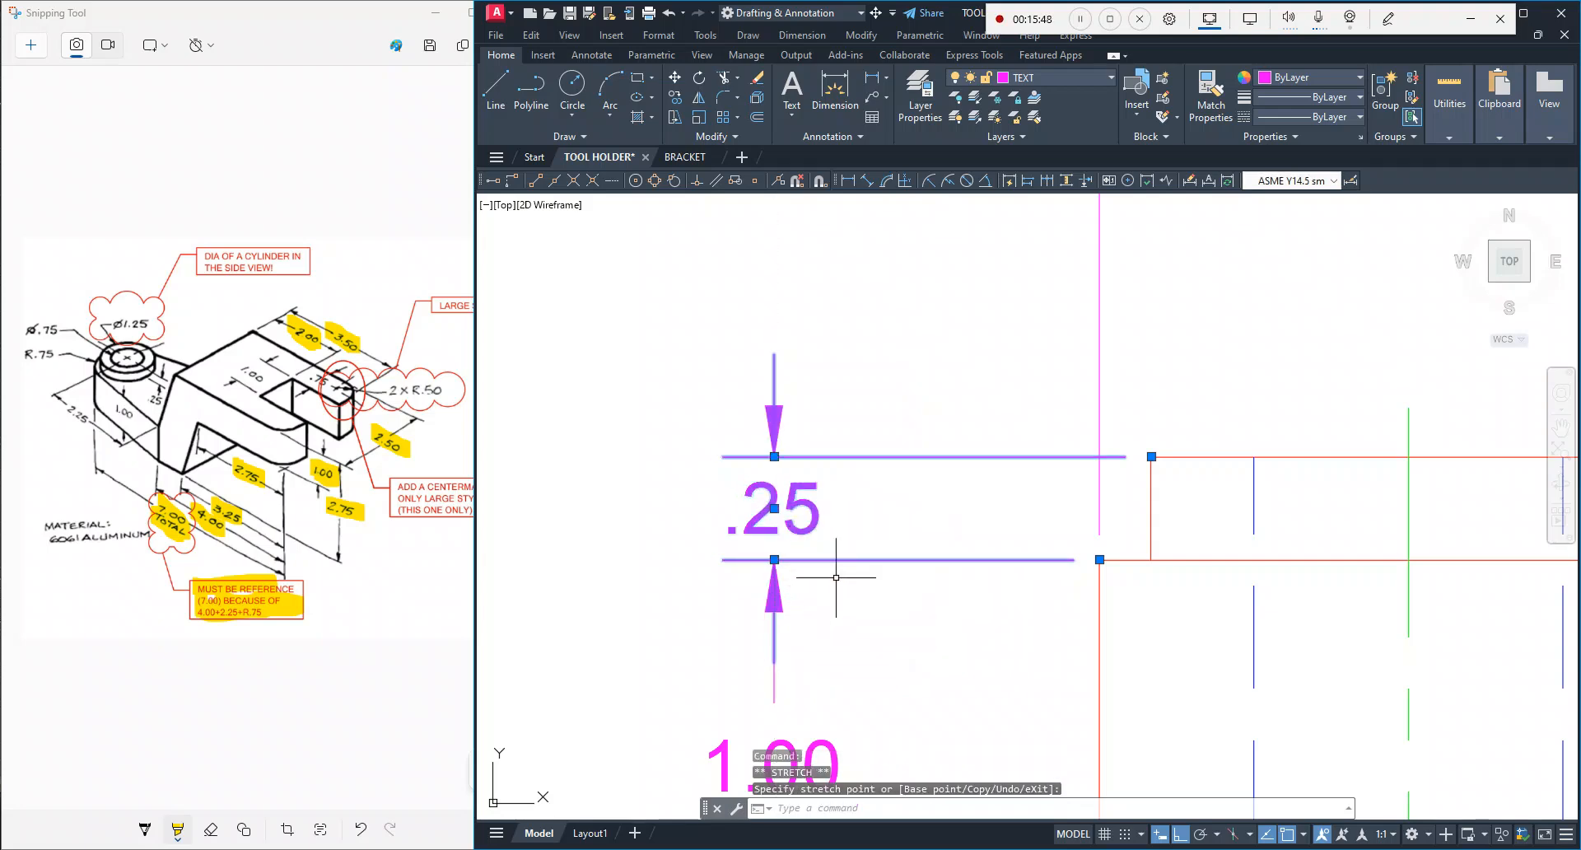
pyautogui.press('Escape')
pyautogui.scroll(-5, 906, 625)
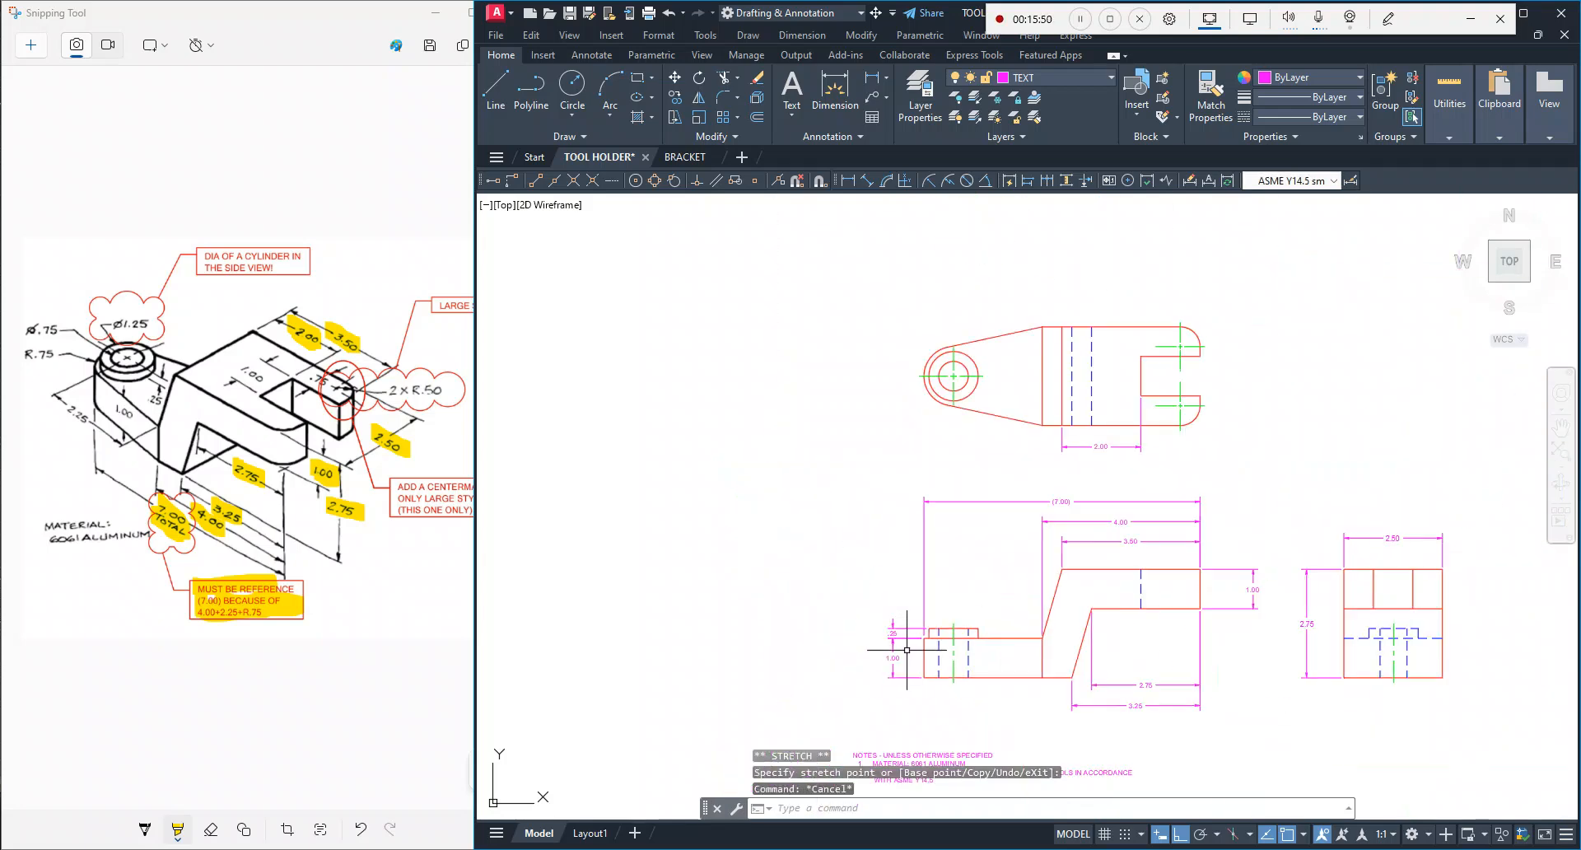
pyautogui.scroll(3, 910, 652)
pyautogui.moveTo(910, 652); pyautogui.dragTo(808, 529, button='middle')
pyautogui.scroll(3, 961, 514)
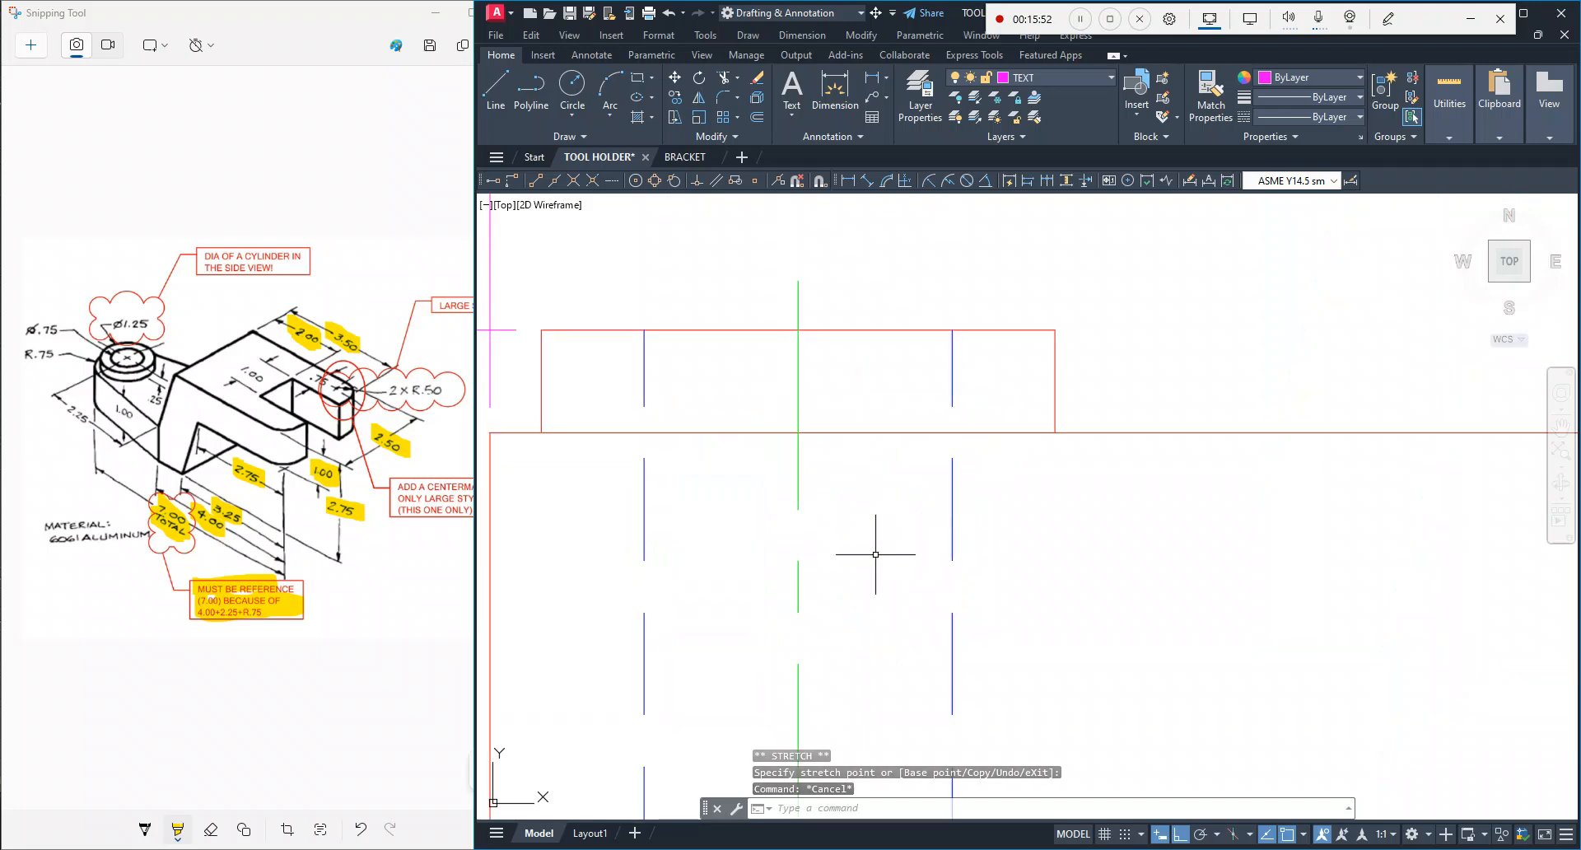
pyautogui.scroll(-3, 736, 560)
pyautogui.scroll(3, 694, 564)
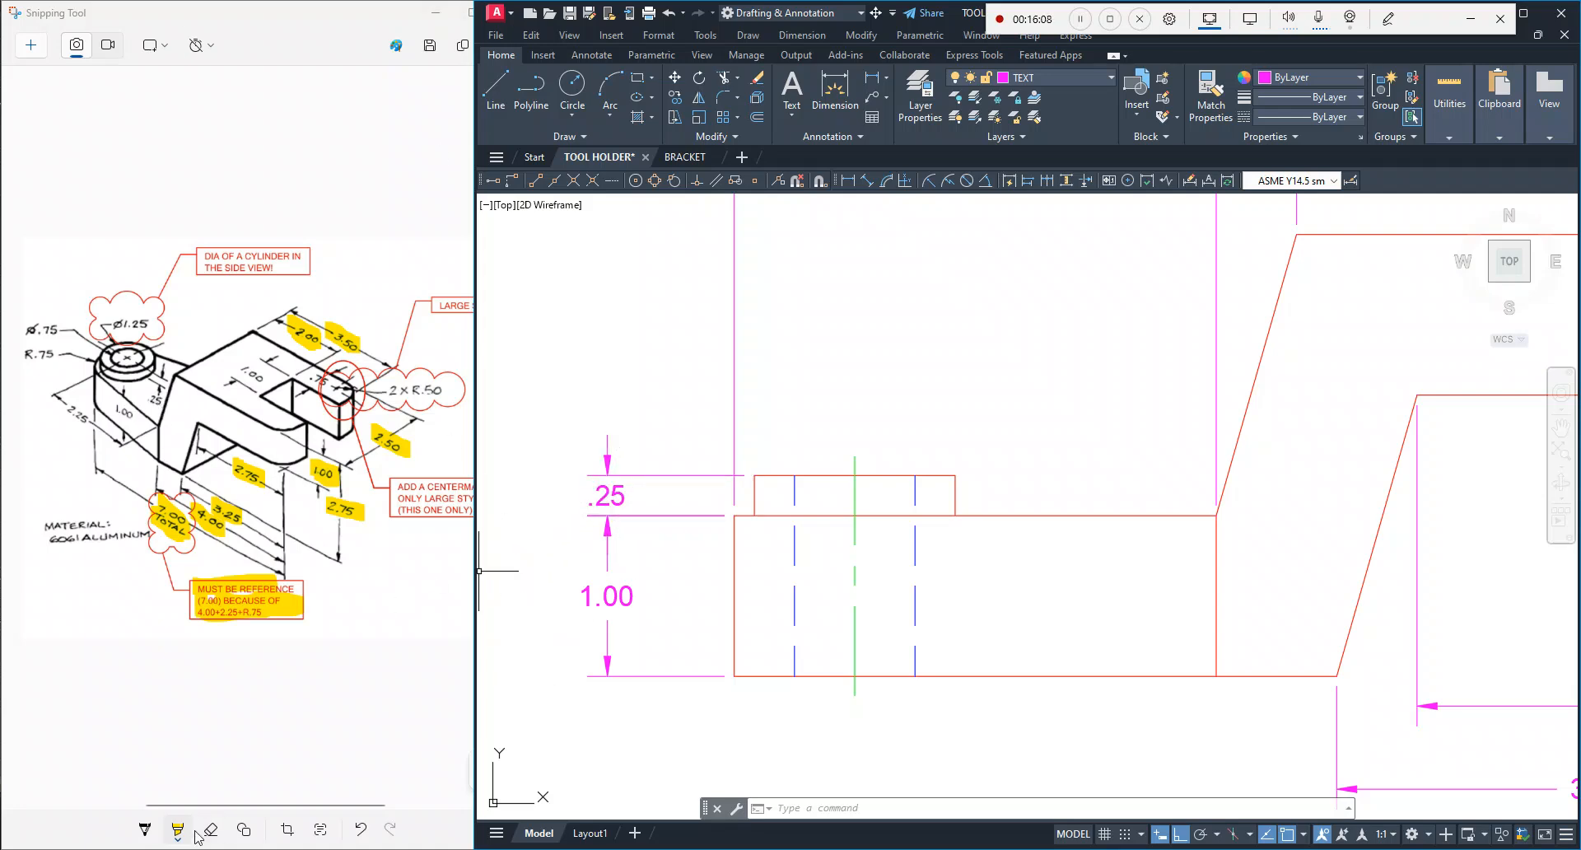
# Step: In the Snipping Tool sketch, highlight the 1.00 and .25 heights at the cylinder end in yellow
pyautogui.click(82, 422)
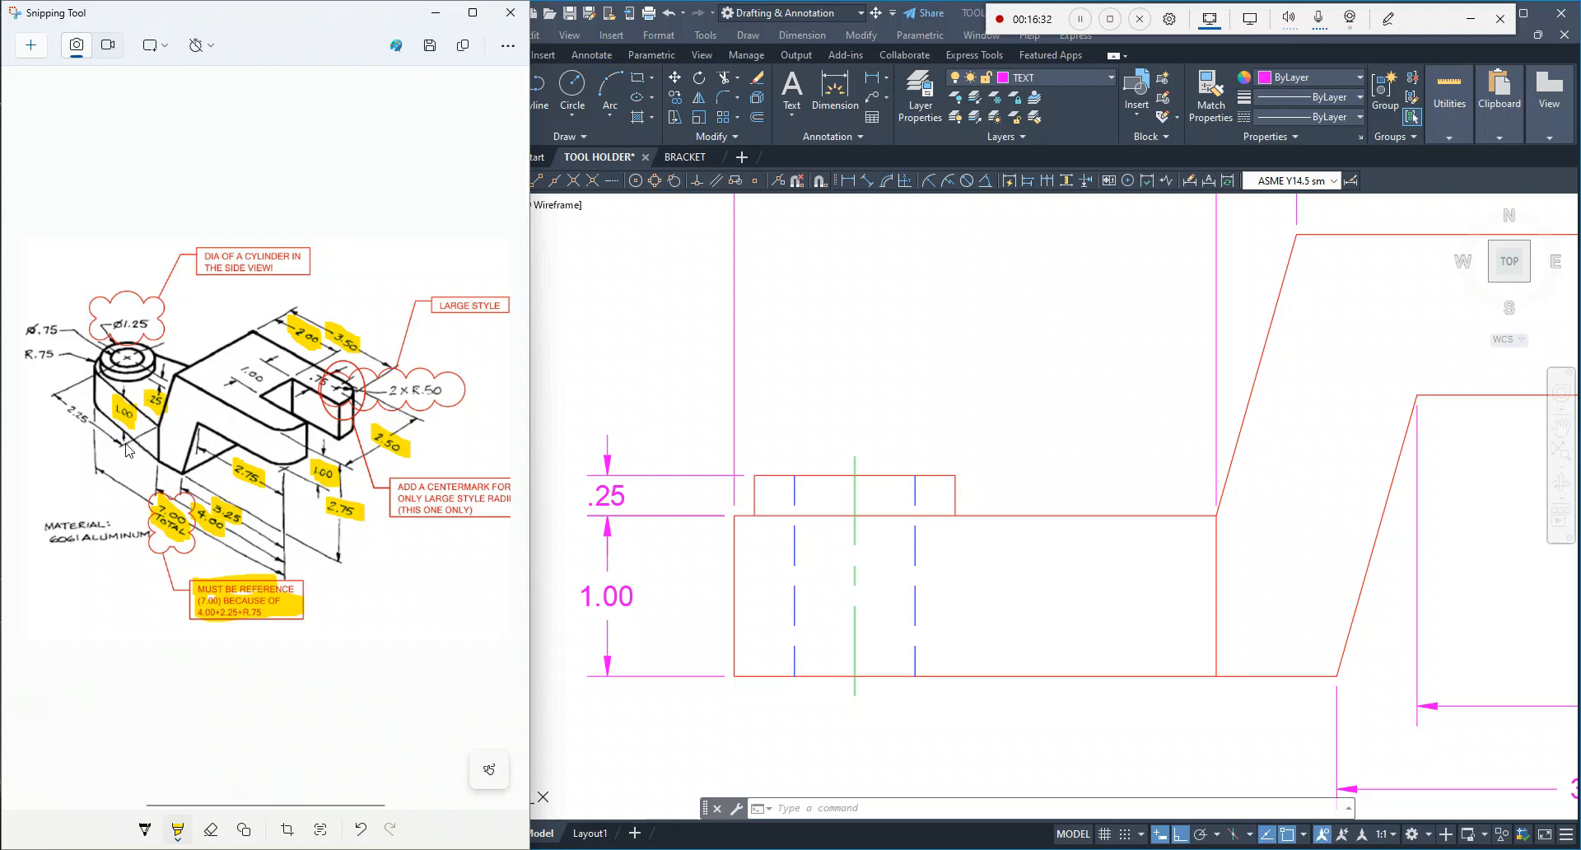
# Step: In AutoCAD, try a horizontal linear dimension from the cylinder's centerline to the arm's bend above the front view, and delete it
pyautogui.click(871, 77)
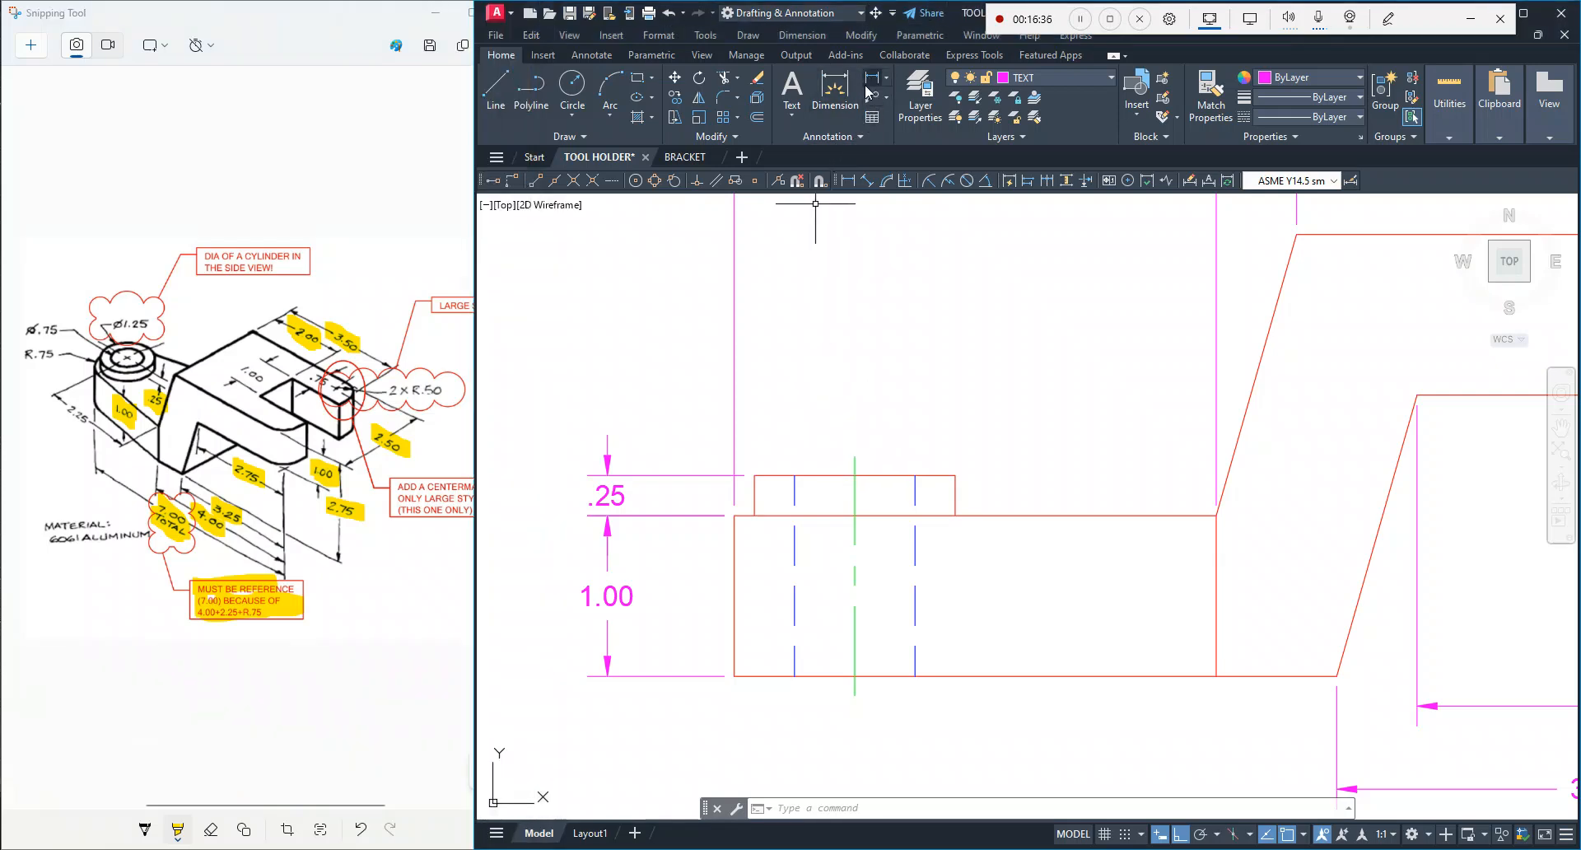
pyautogui.click(866, 85)
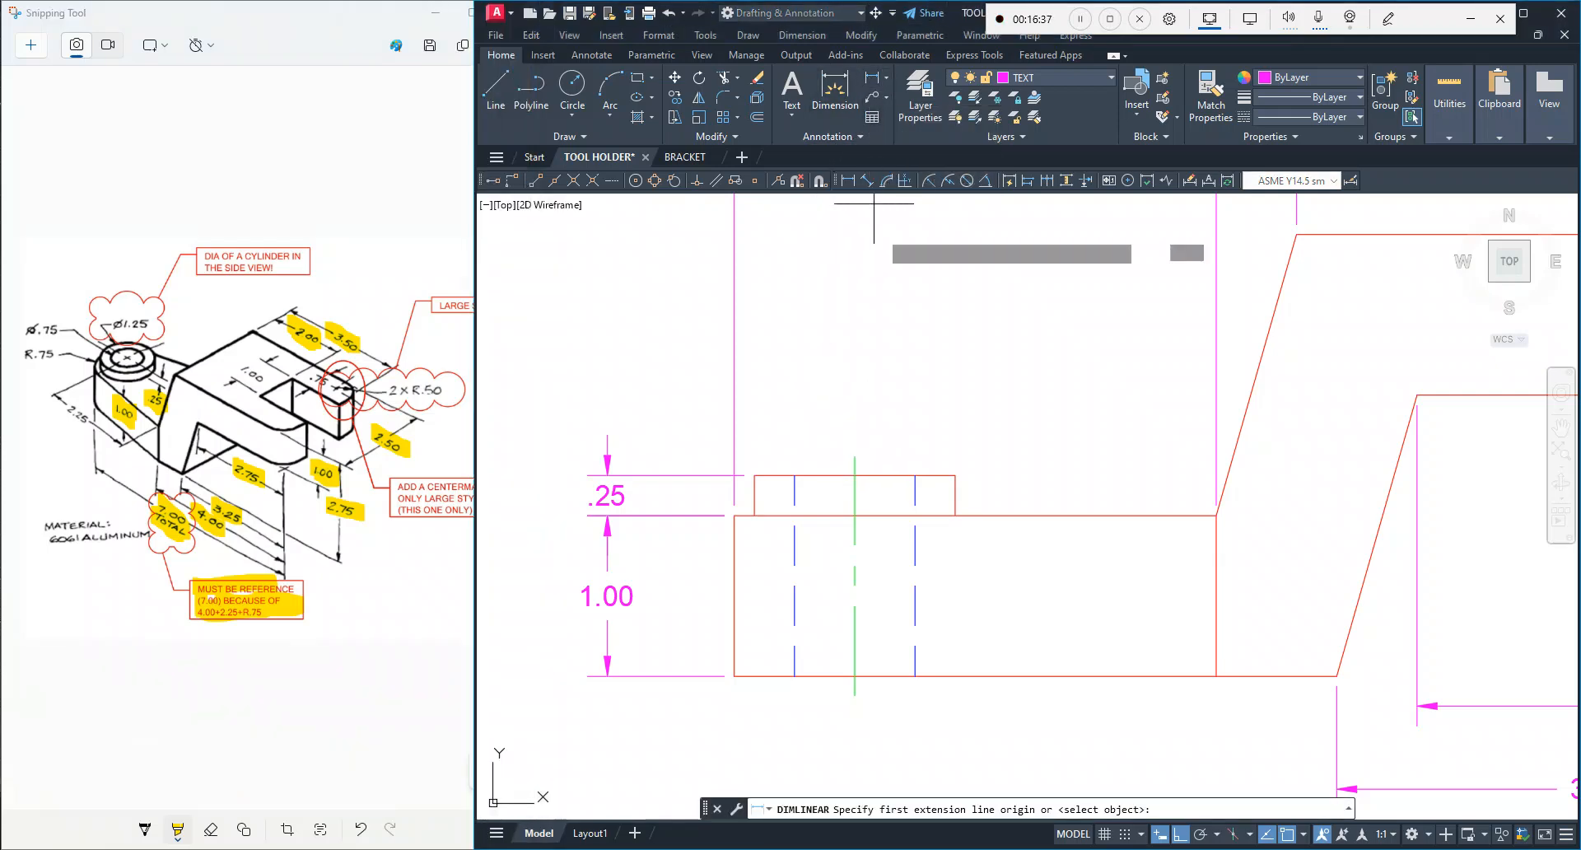
pyautogui.click(854, 455)
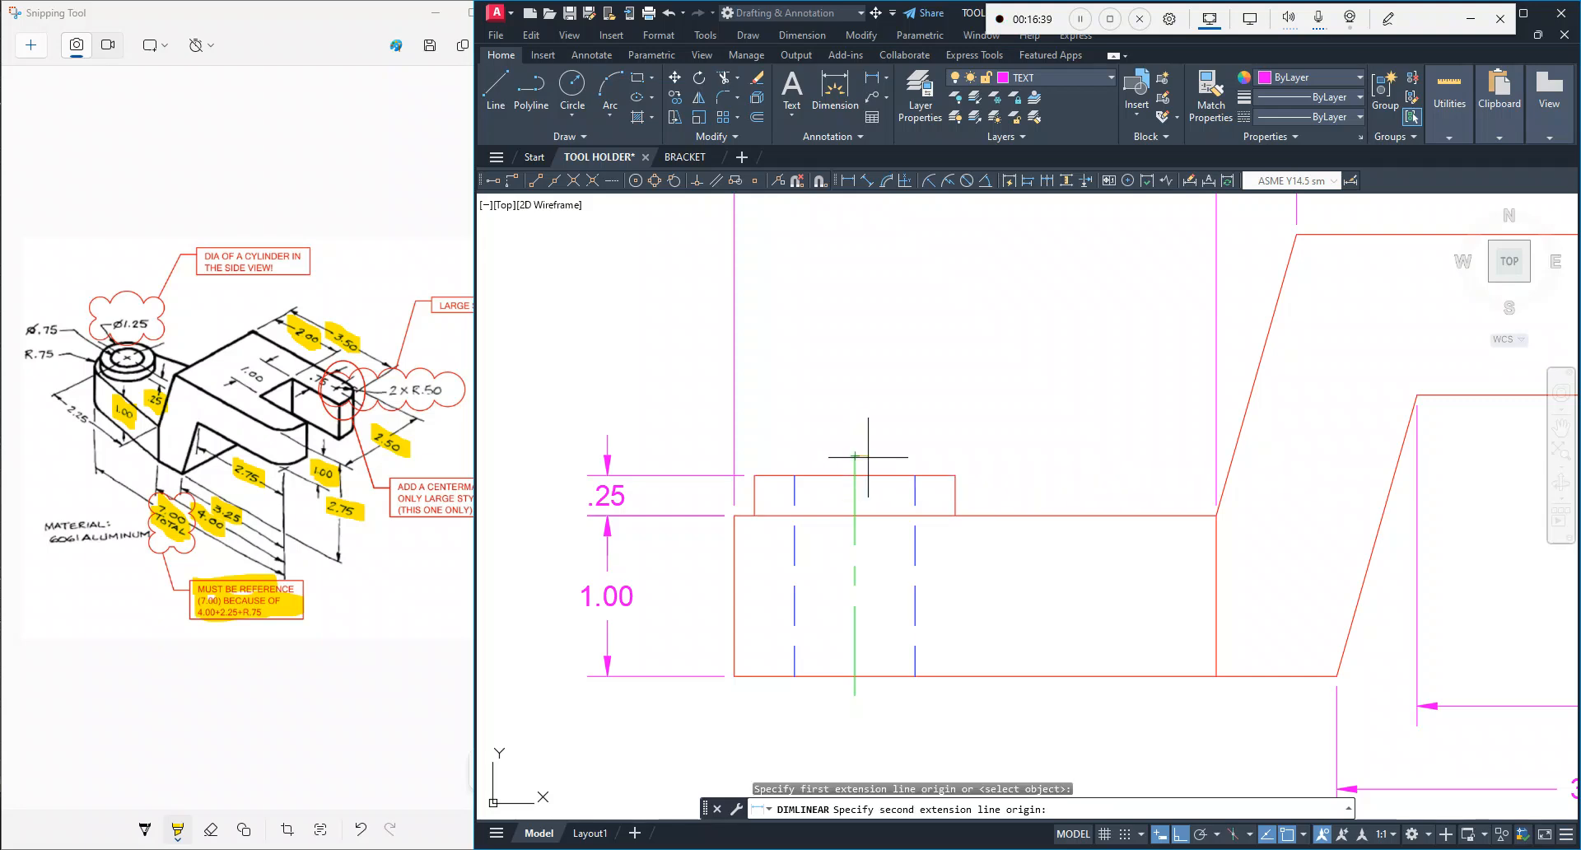
pyautogui.click(1216, 514)
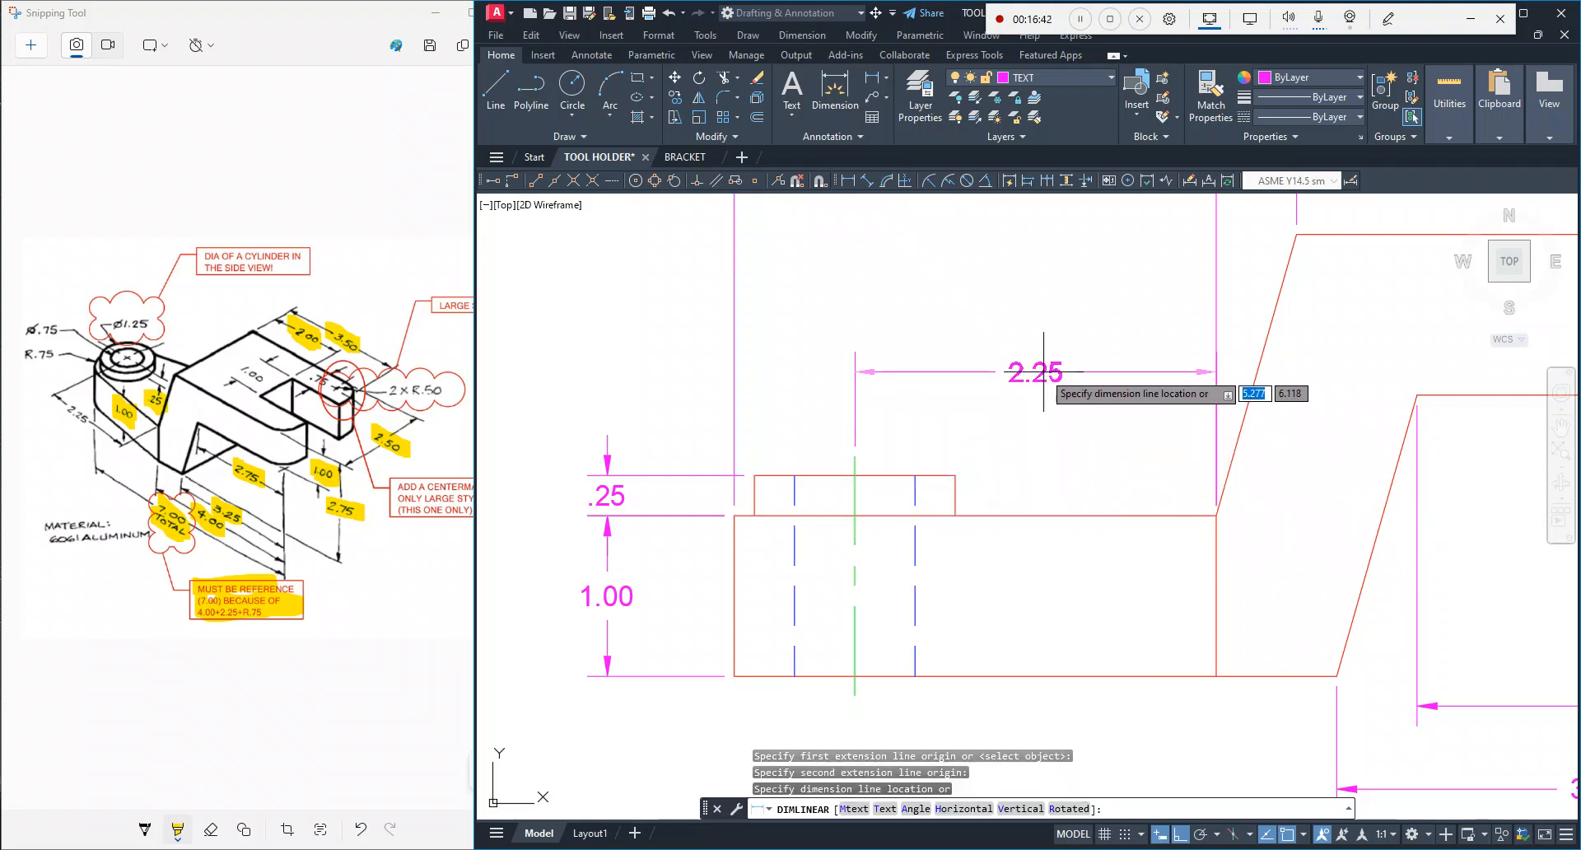
pyautogui.click(1043, 373)
pyautogui.press('Escape')
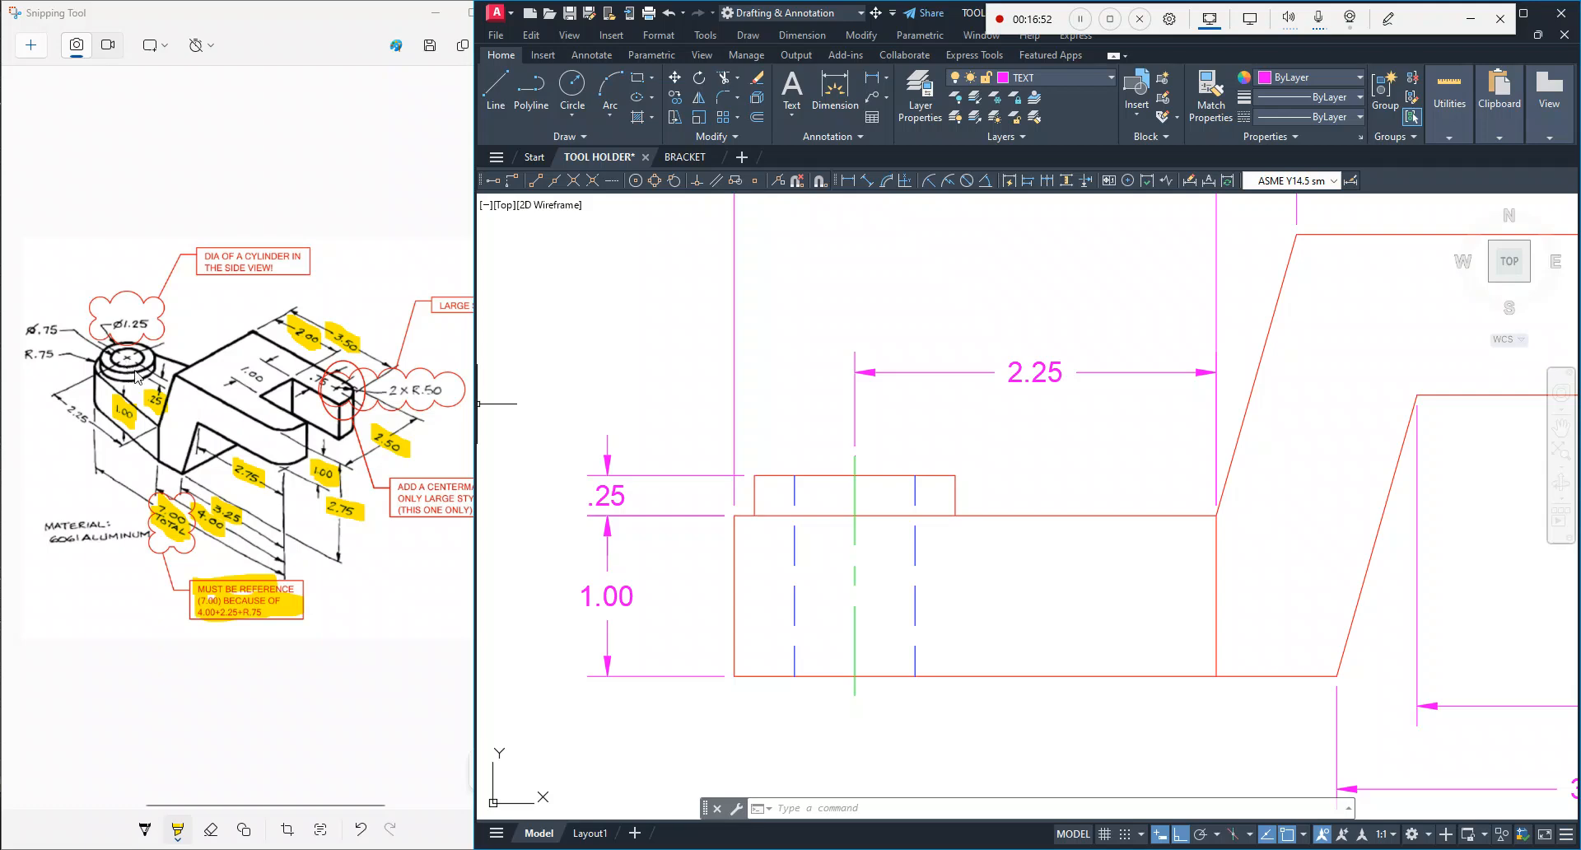
pyautogui.click(1043, 383)
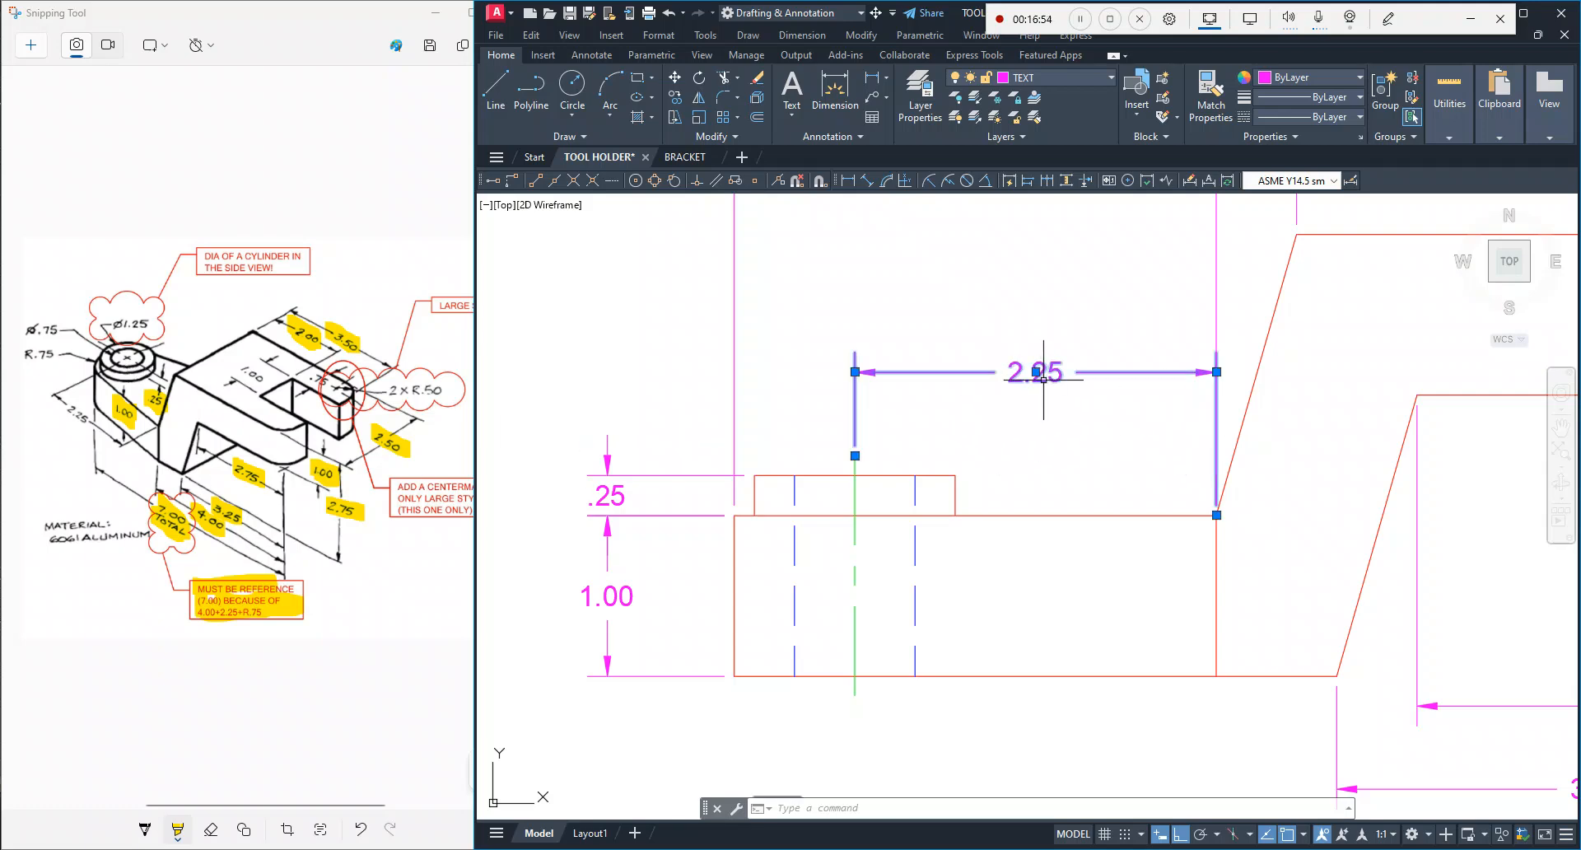
pyautogui.press('Delete')
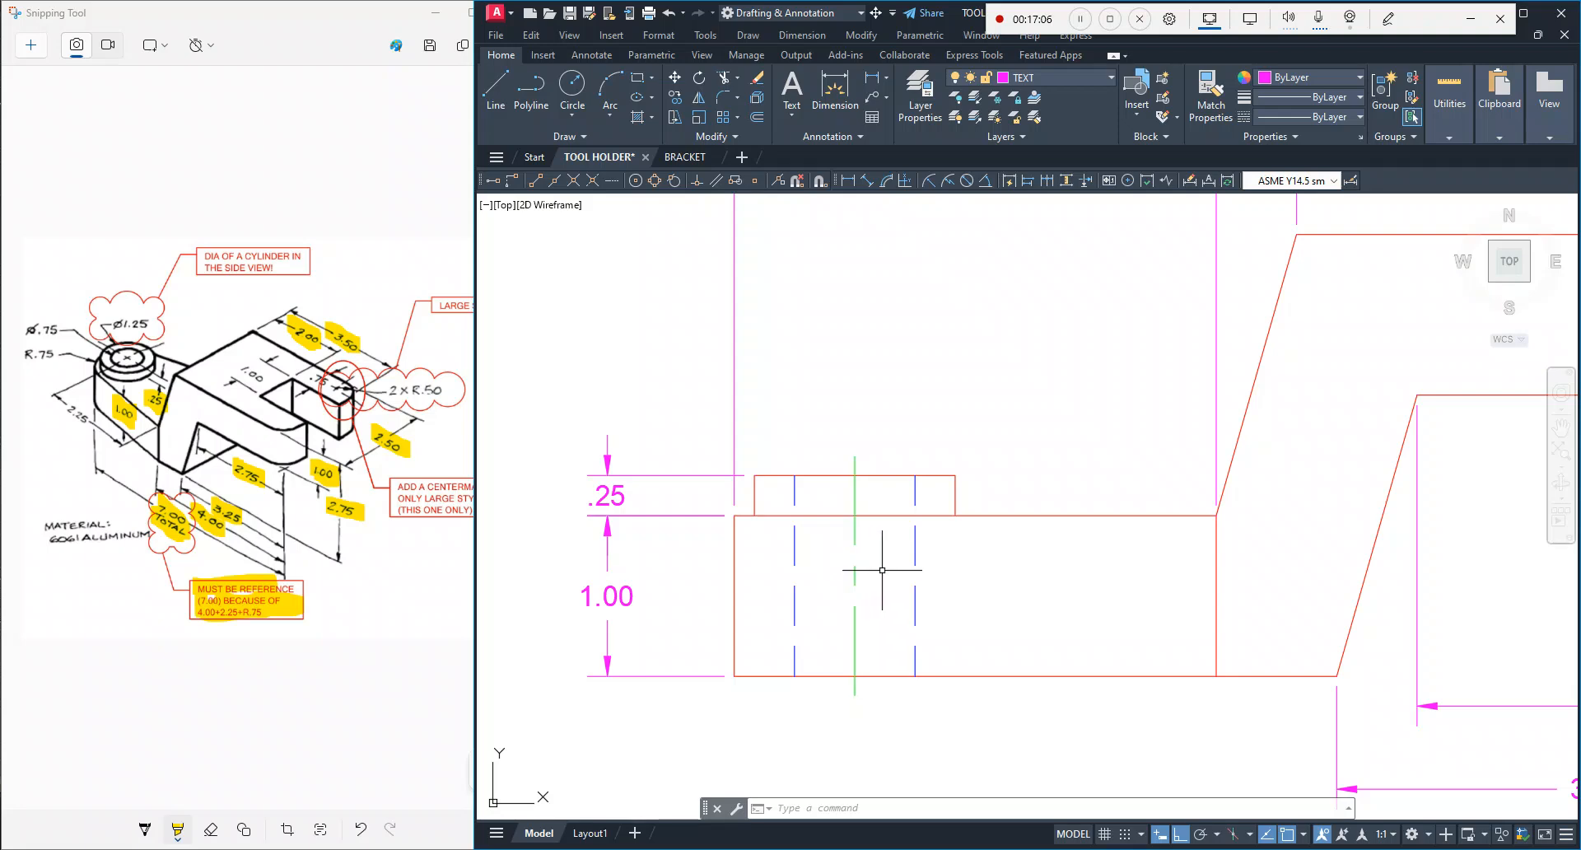
# Step: In the top view, dimension the horizontal distance from the cylinder's center to the body's corner, placing it below the arm in line with the 2.00 dimension
pyautogui.scroll(-5, 887, 590)
pyautogui.scroll(6, 877, 317)
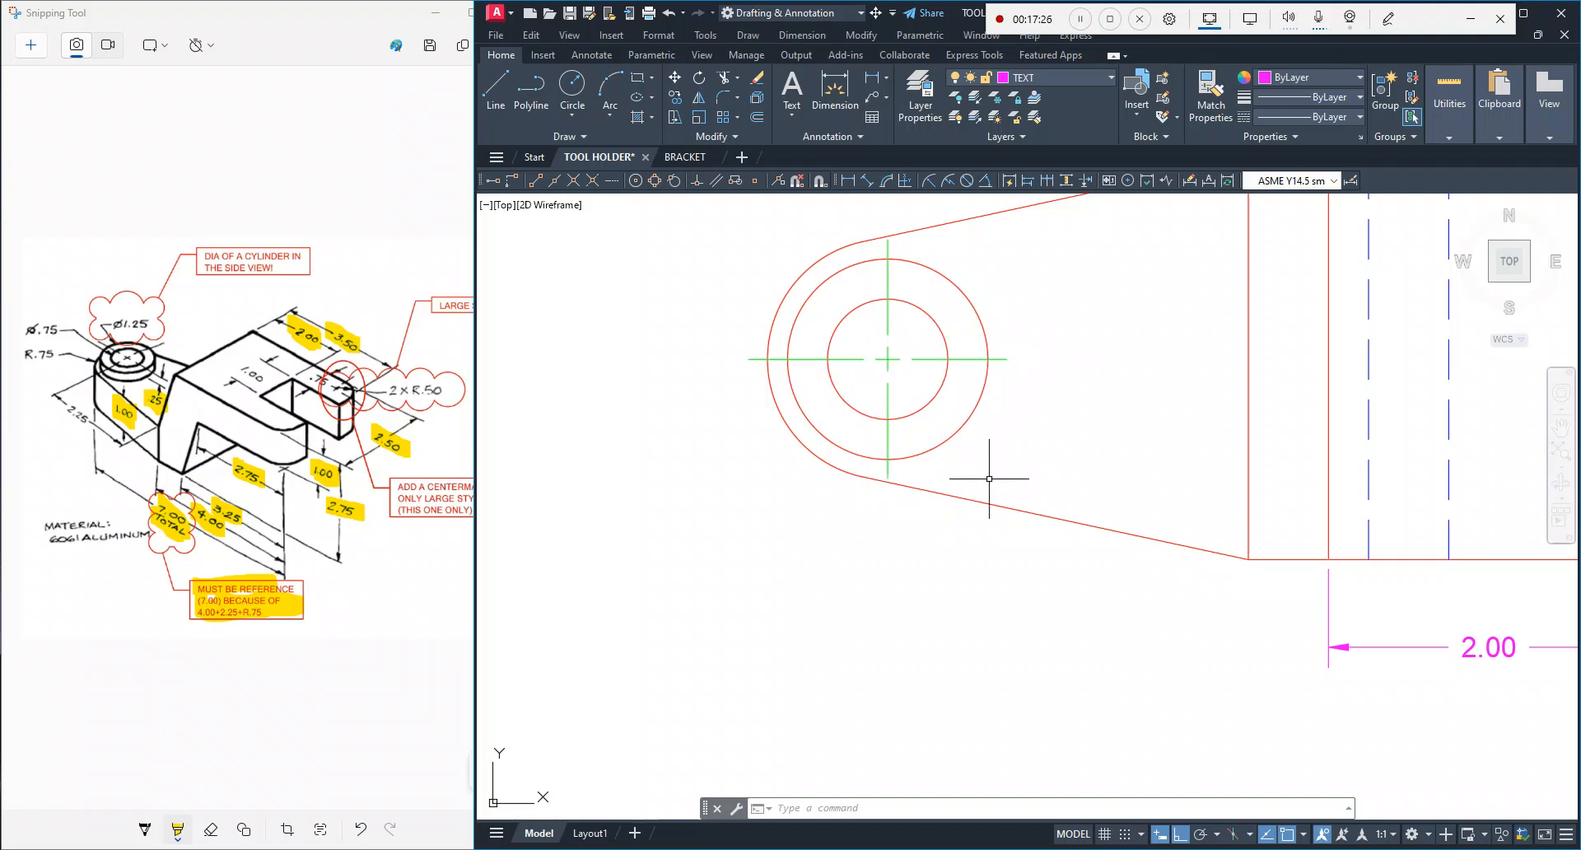
pyautogui.click(874, 85)
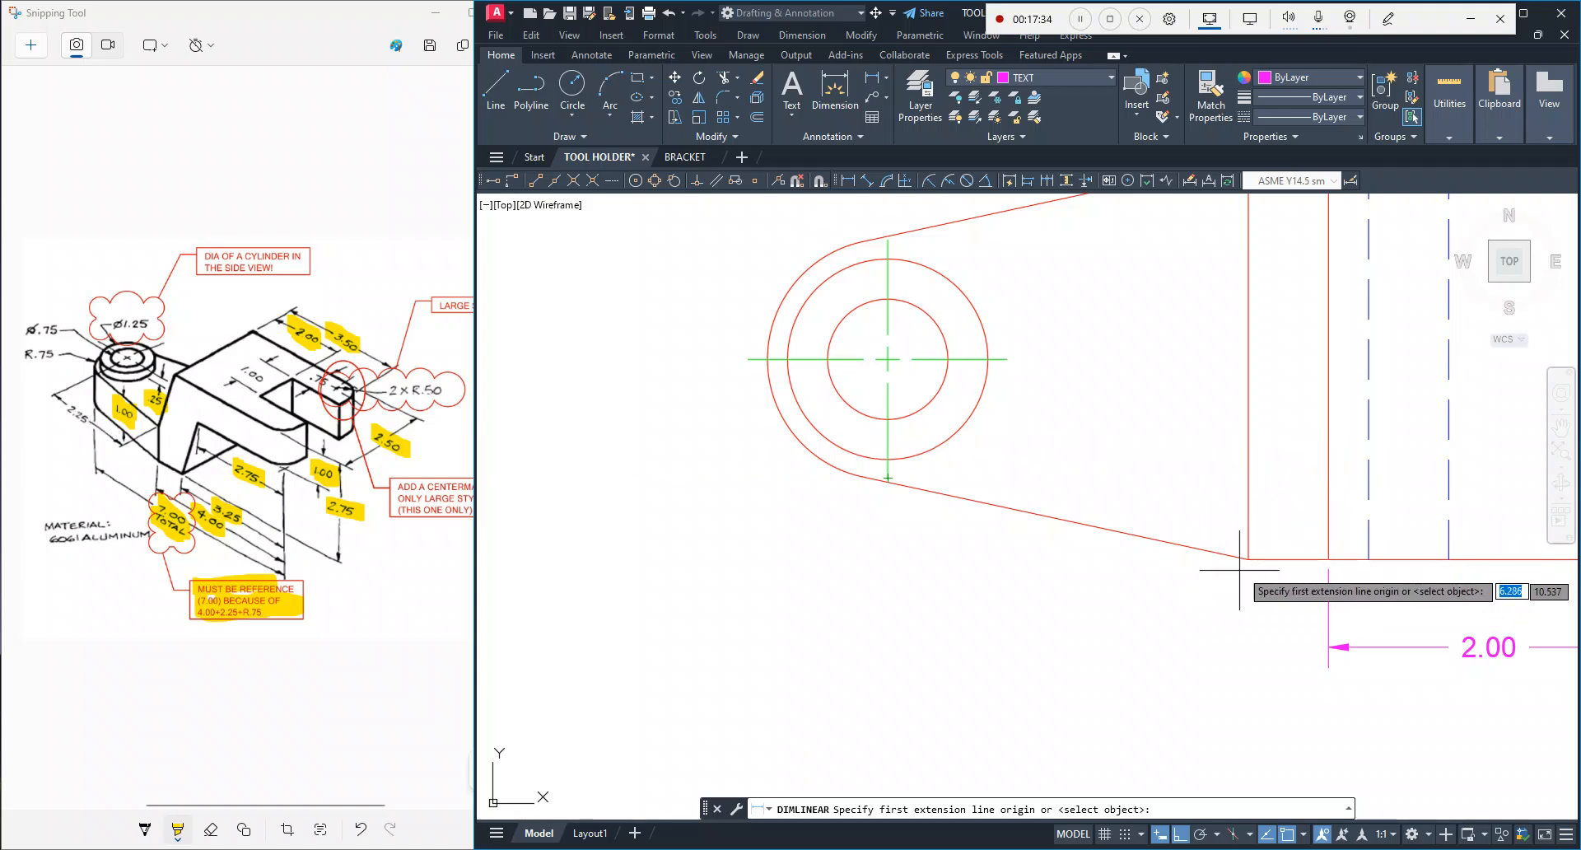
pyautogui.scroll(-5, 1252, 560)
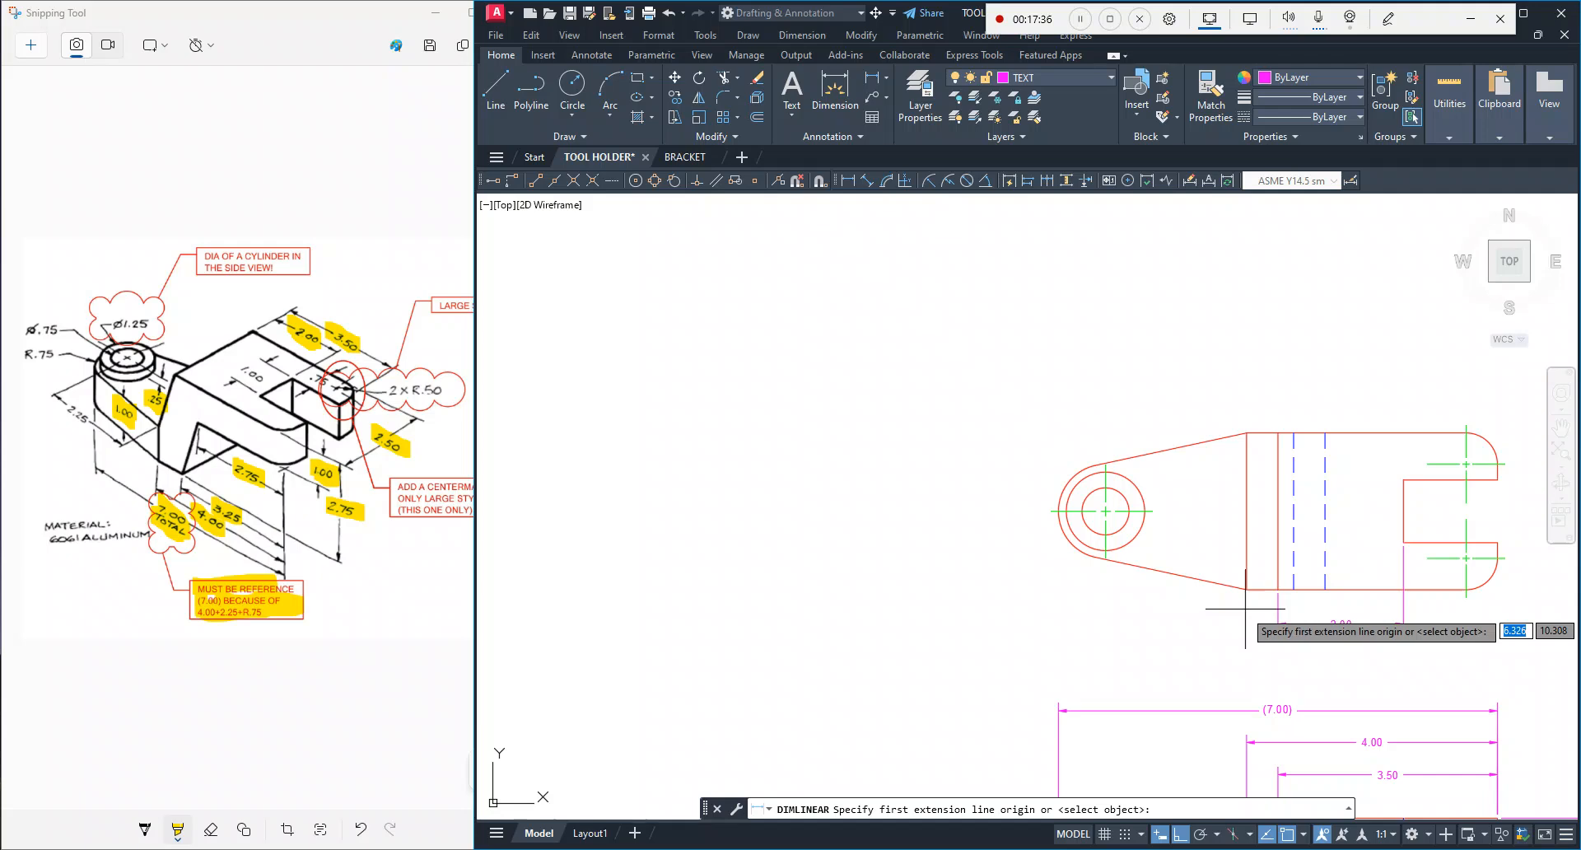
pyautogui.scroll(5, 998, 547)
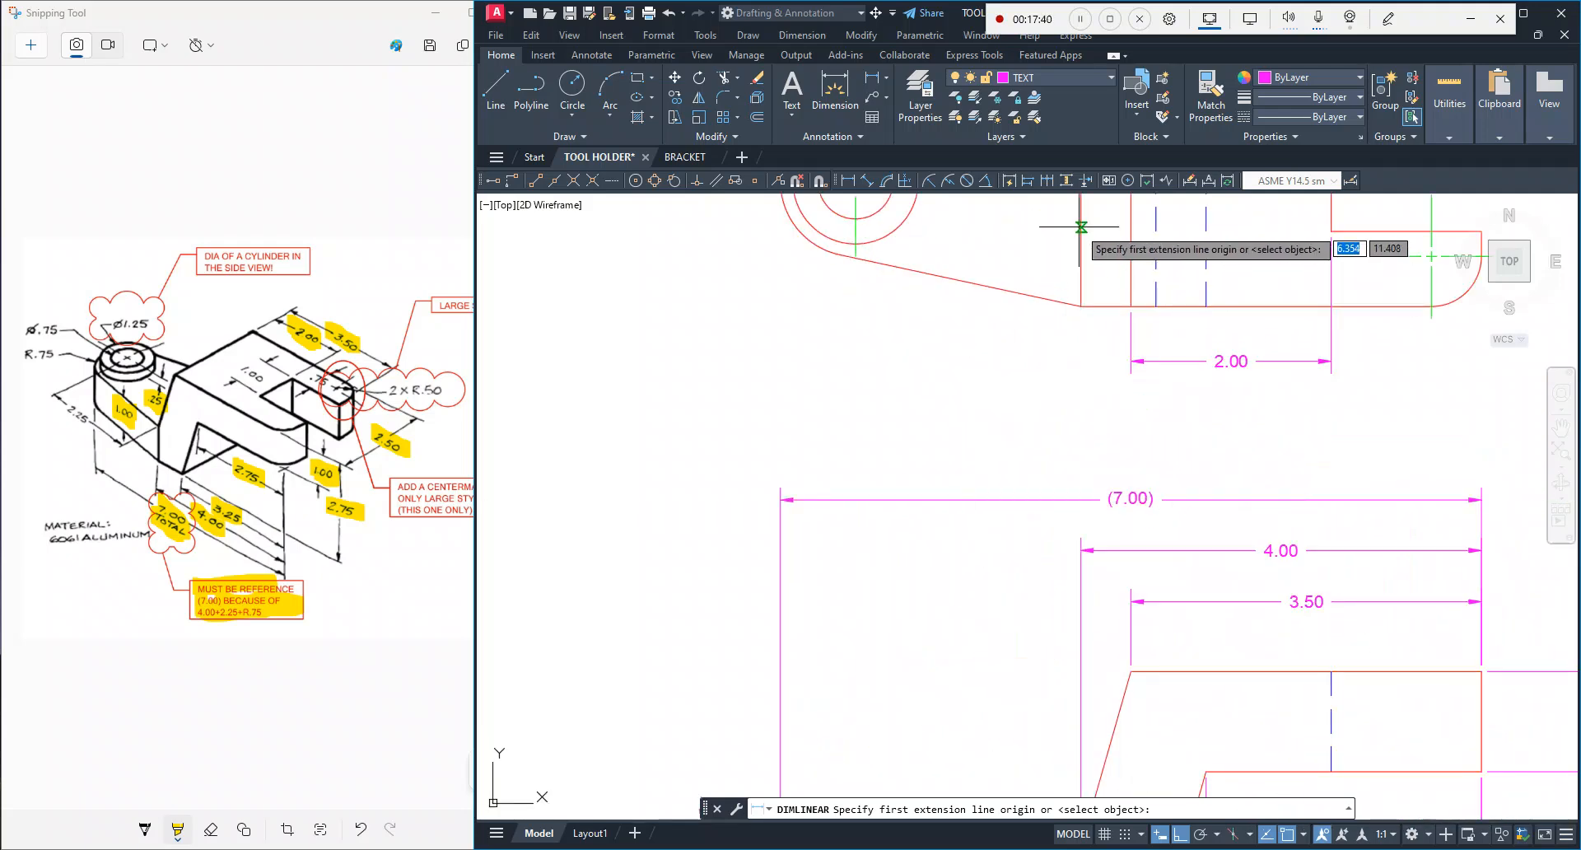
pyautogui.moveTo(1069, 293); pyautogui.dragTo(1146, 491, button='middle')
pyautogui.click(1152, 499)
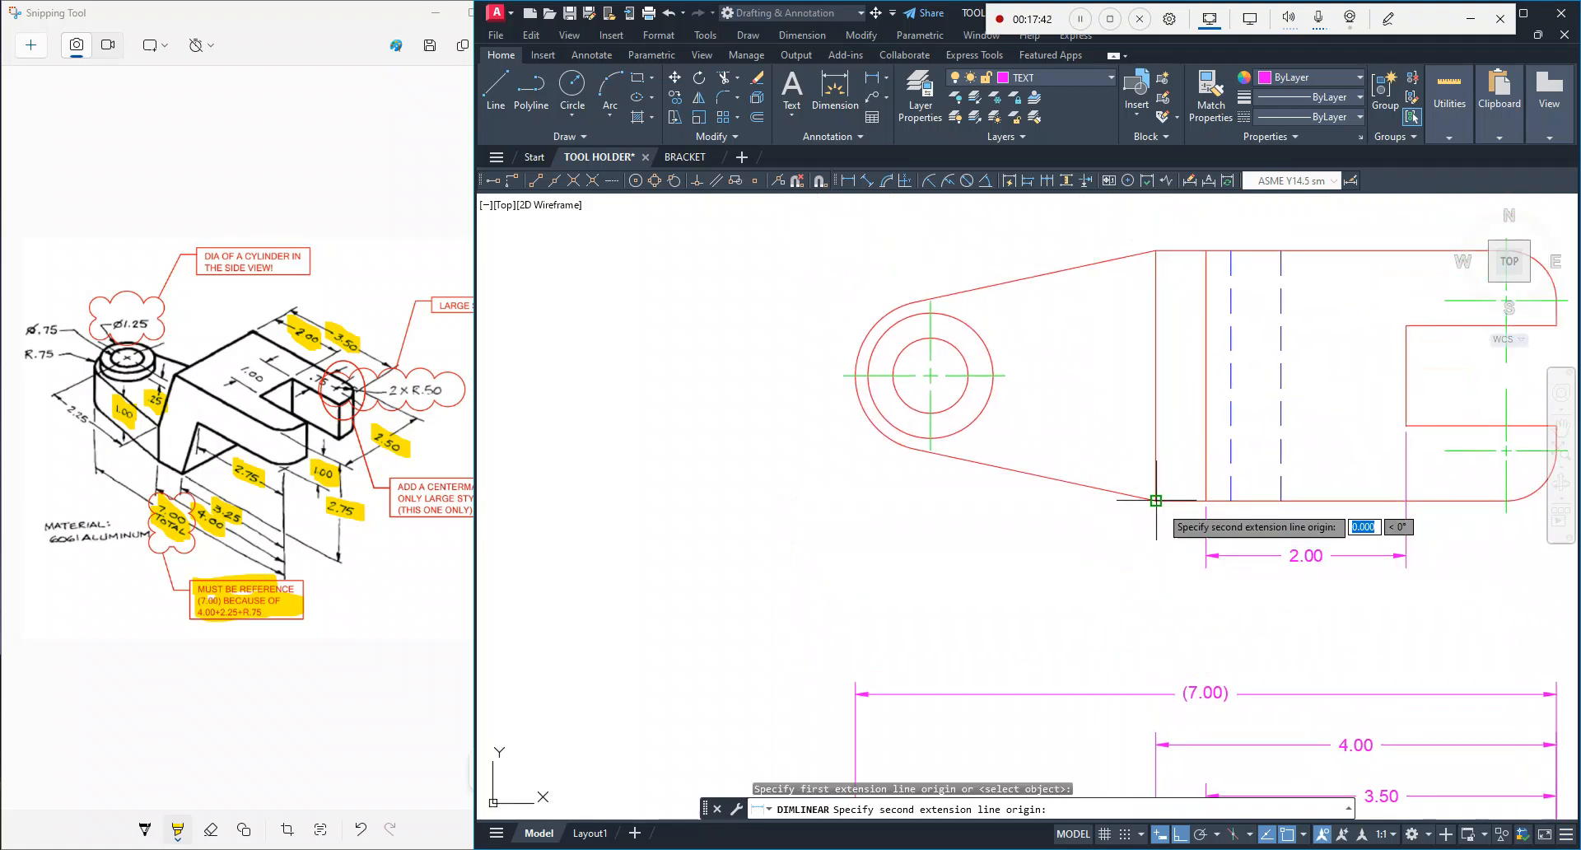
pyautogui.scroll(4, 929, 465)
pyautogui.scroll(4, 932, 459)
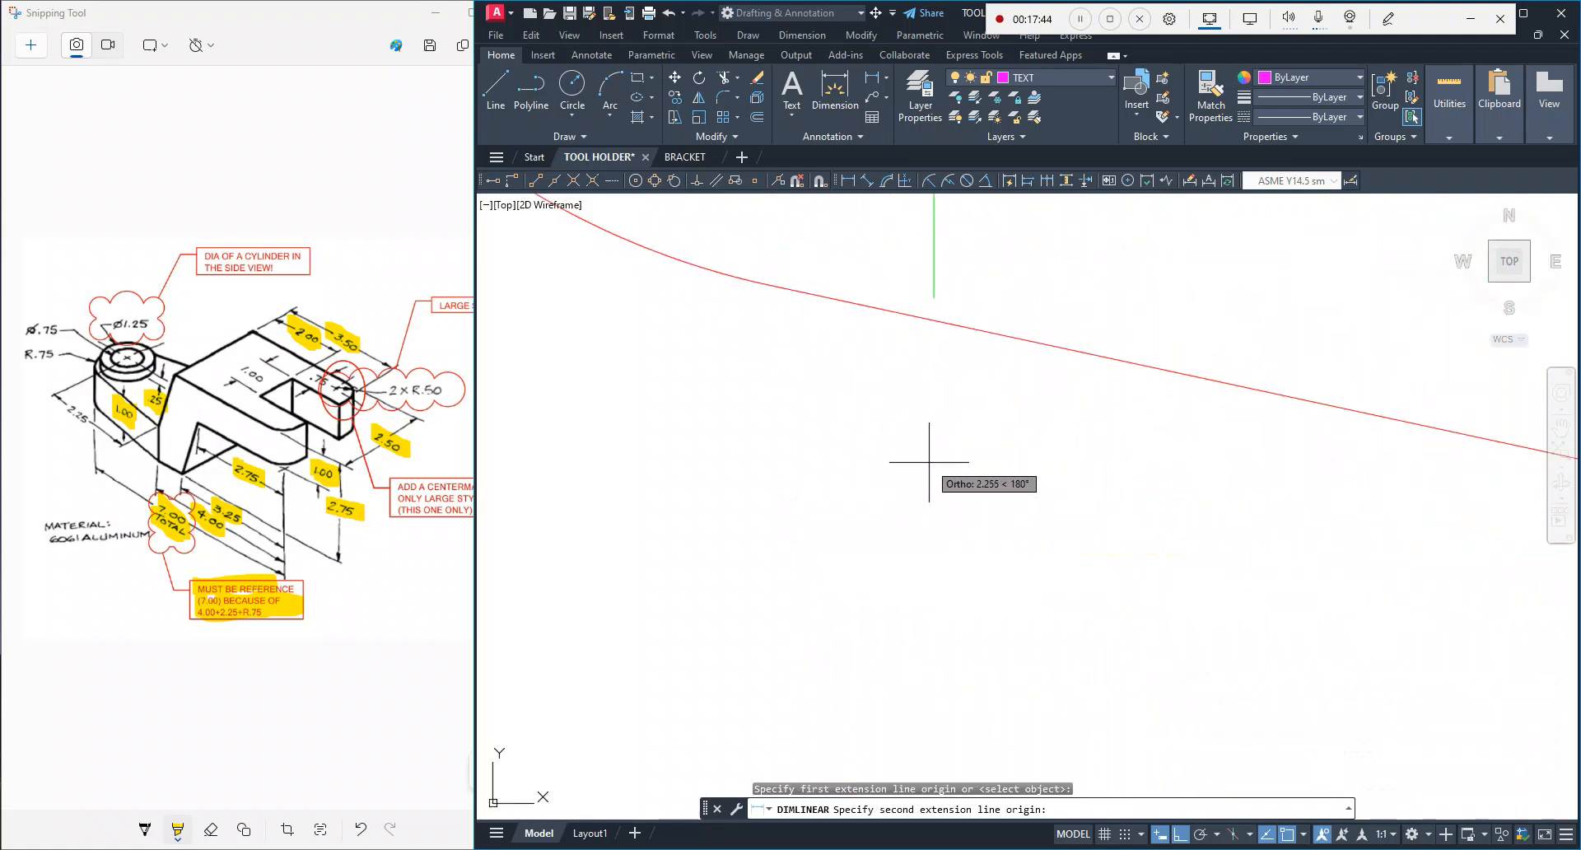
pyautogui.click(934, 298)
pyautogui.scroll(-5, 1068, 594)
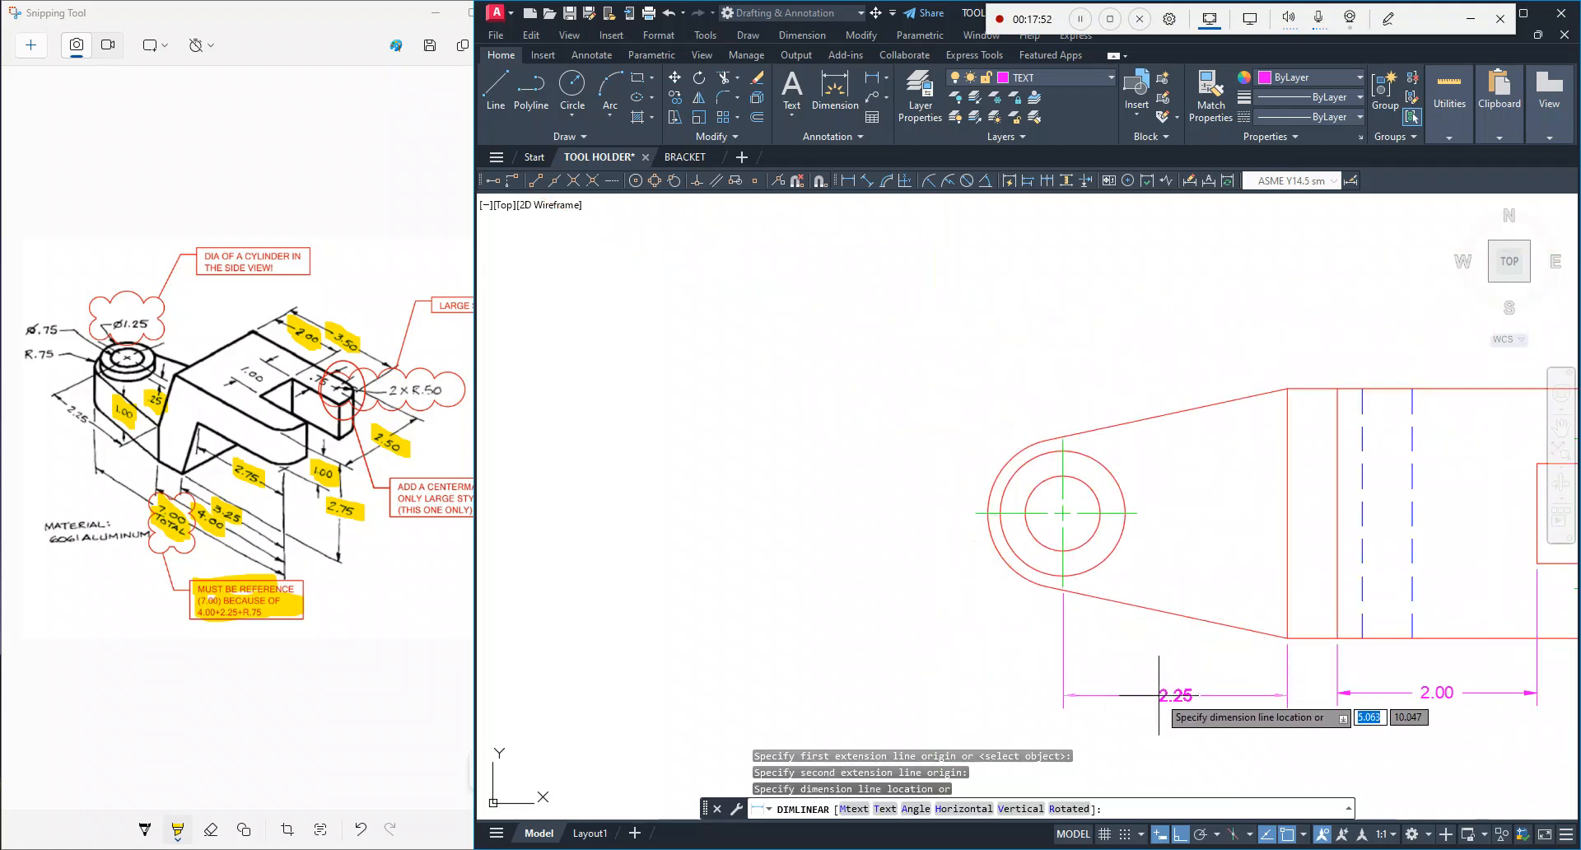
pyautogui.scroll(4, 1159, 694)
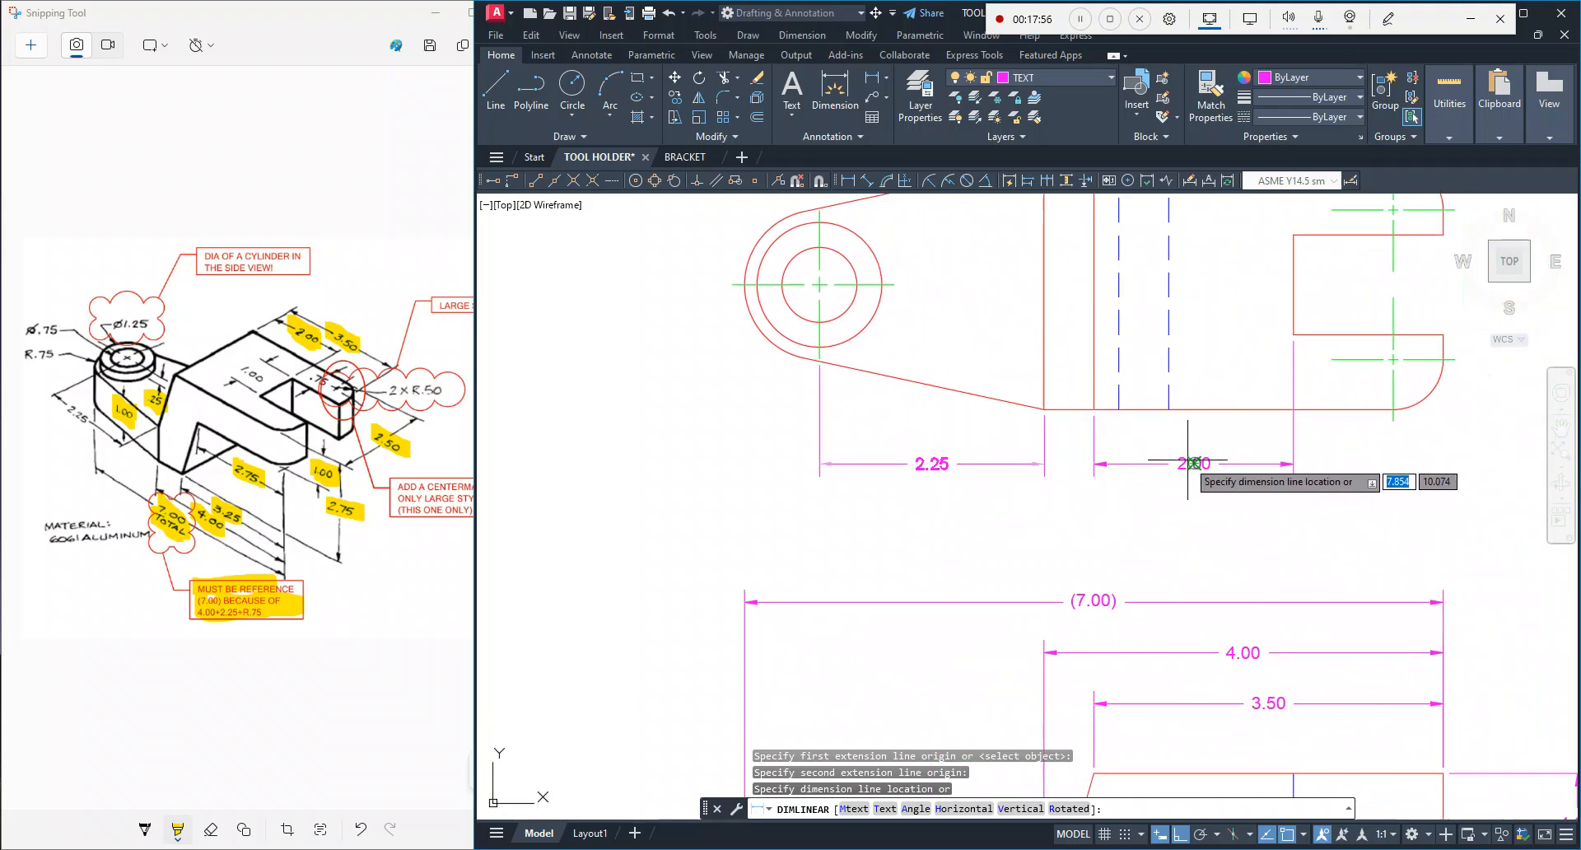
pyautogui.click(933, 464)
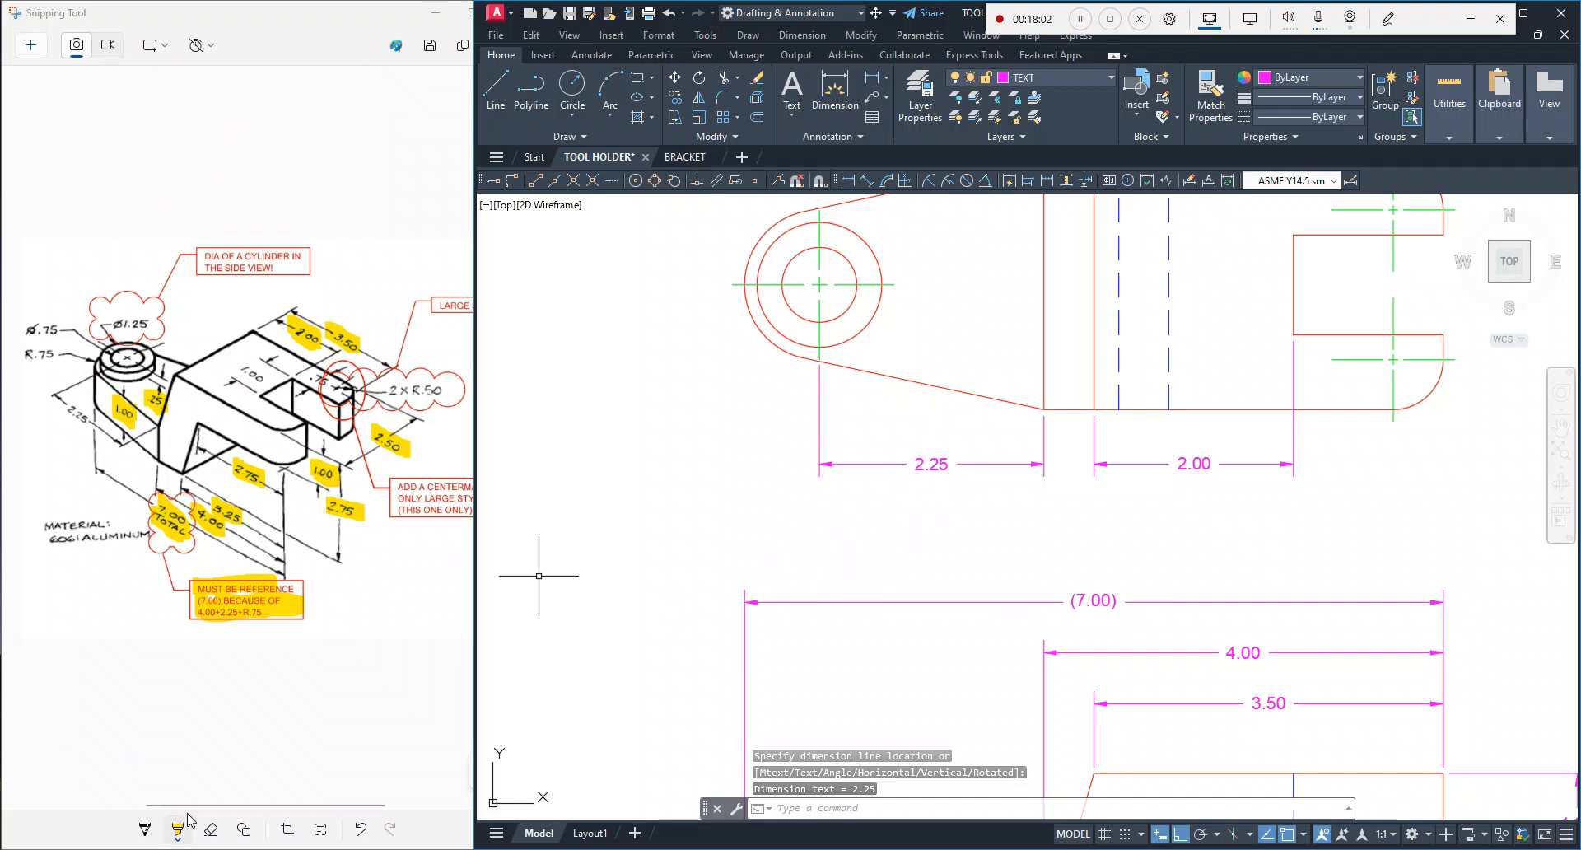
# Step: In the Snipping Tool sketch, highlight the 2.25 arm length in yellow
pyautogui.click(82, 421)
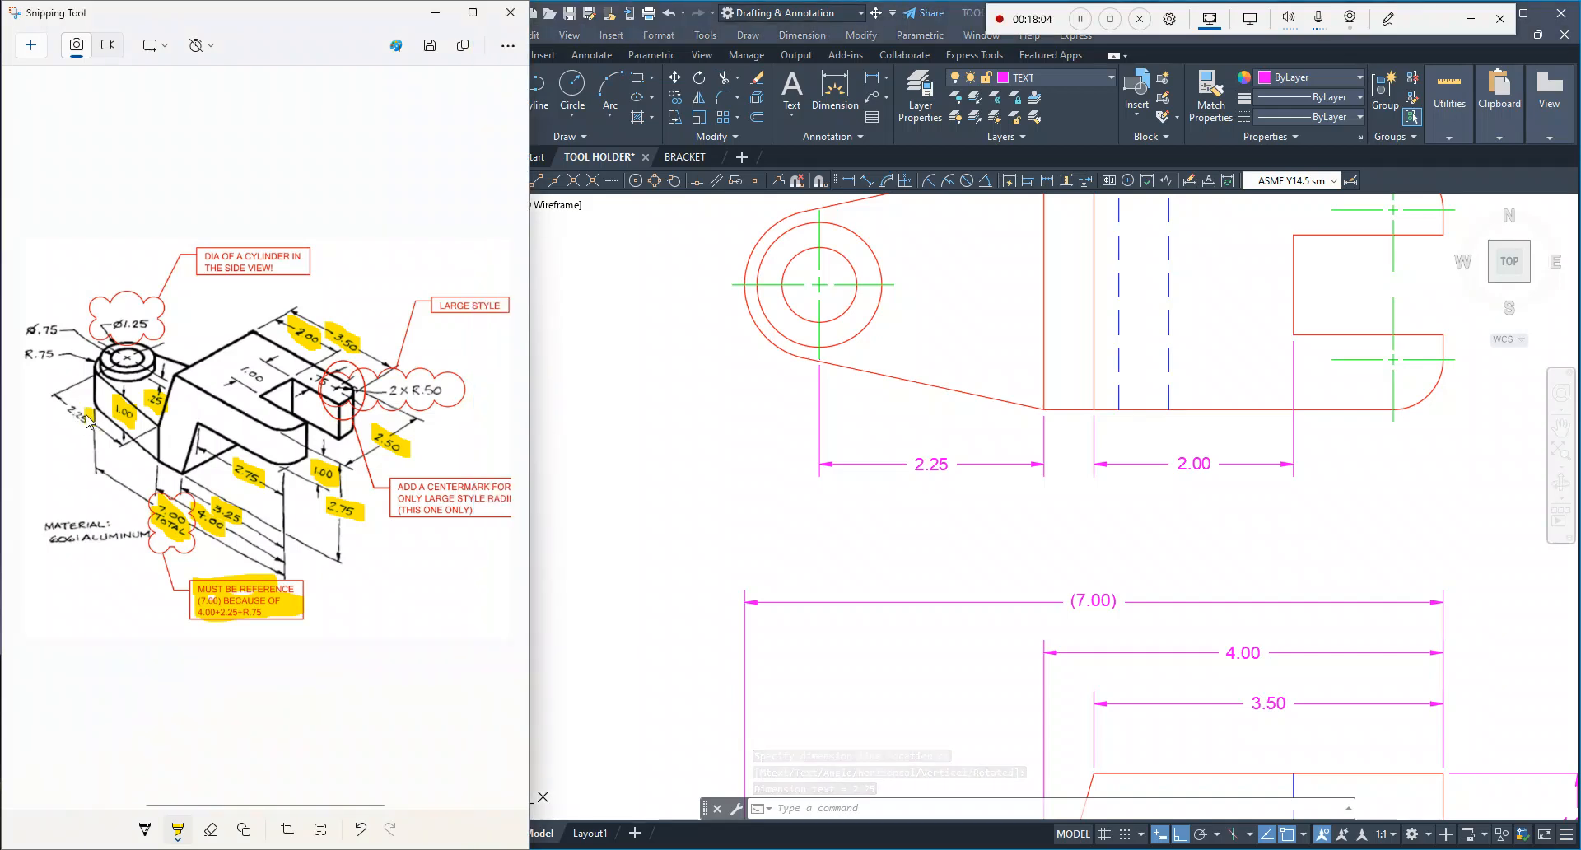
pyautogui.moveTo(66, 401); pyautogui.dragTo(74, 429)
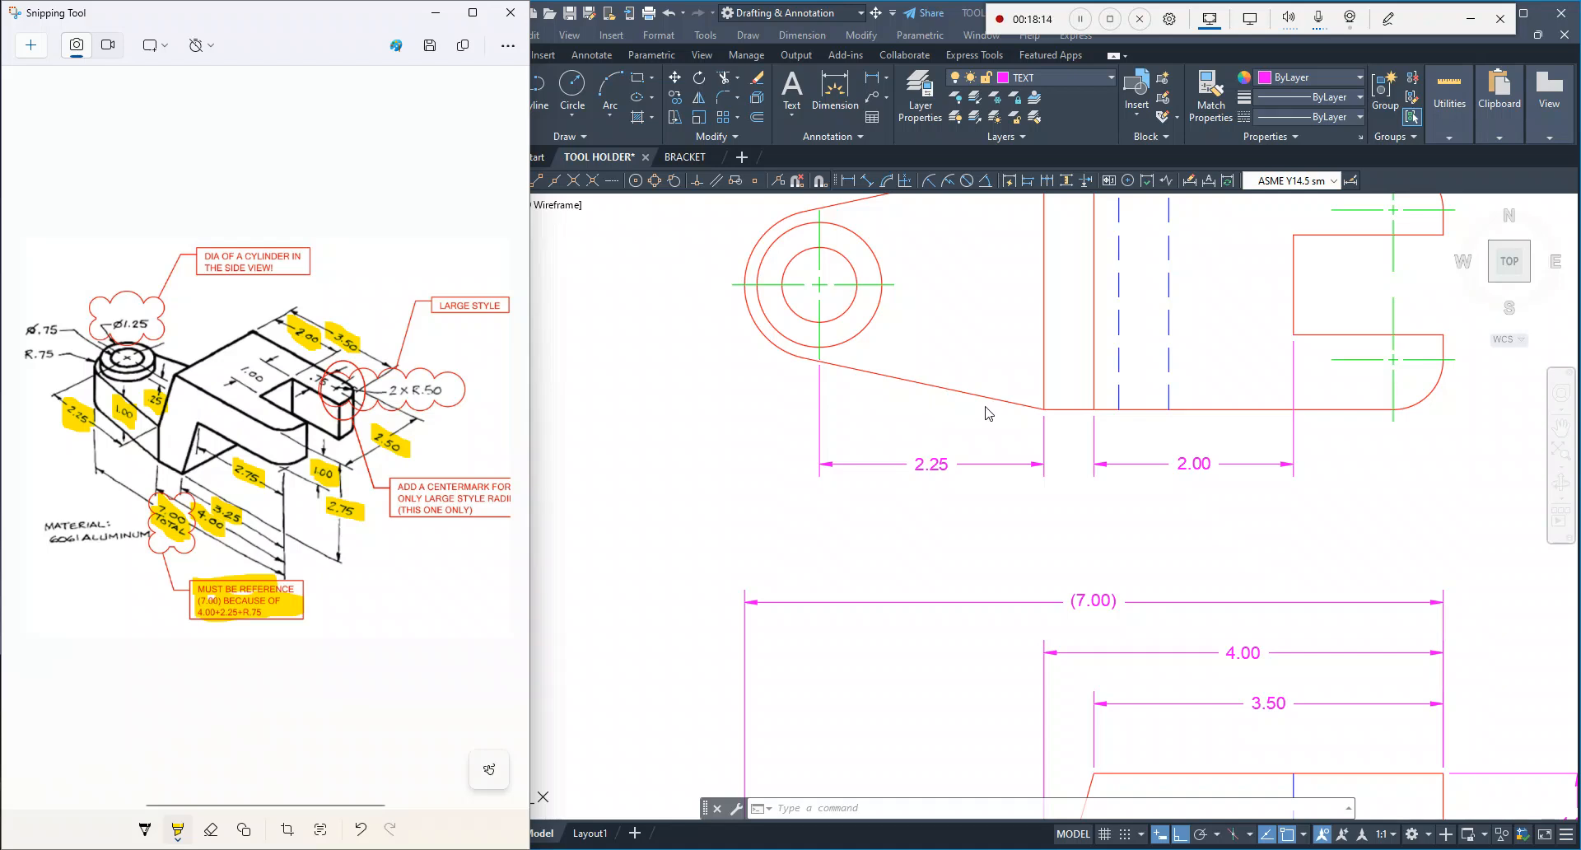
# Step: In AutoCAD, dimension the slot width between the top view's two prongs with a vertical linear dimension placed beyond the open end
pyautogui.click(1188, 393)
pyautogui.moveTo(1253, 335)
pyautogui.mouseDown(button='middle')
pyautogui.moveTo(1002, 452)
pyautogui.moveTo(1006, 406)
pyautogui.mouseUp(button='middle')
pyautogui.scroll(2, 1115, 359)
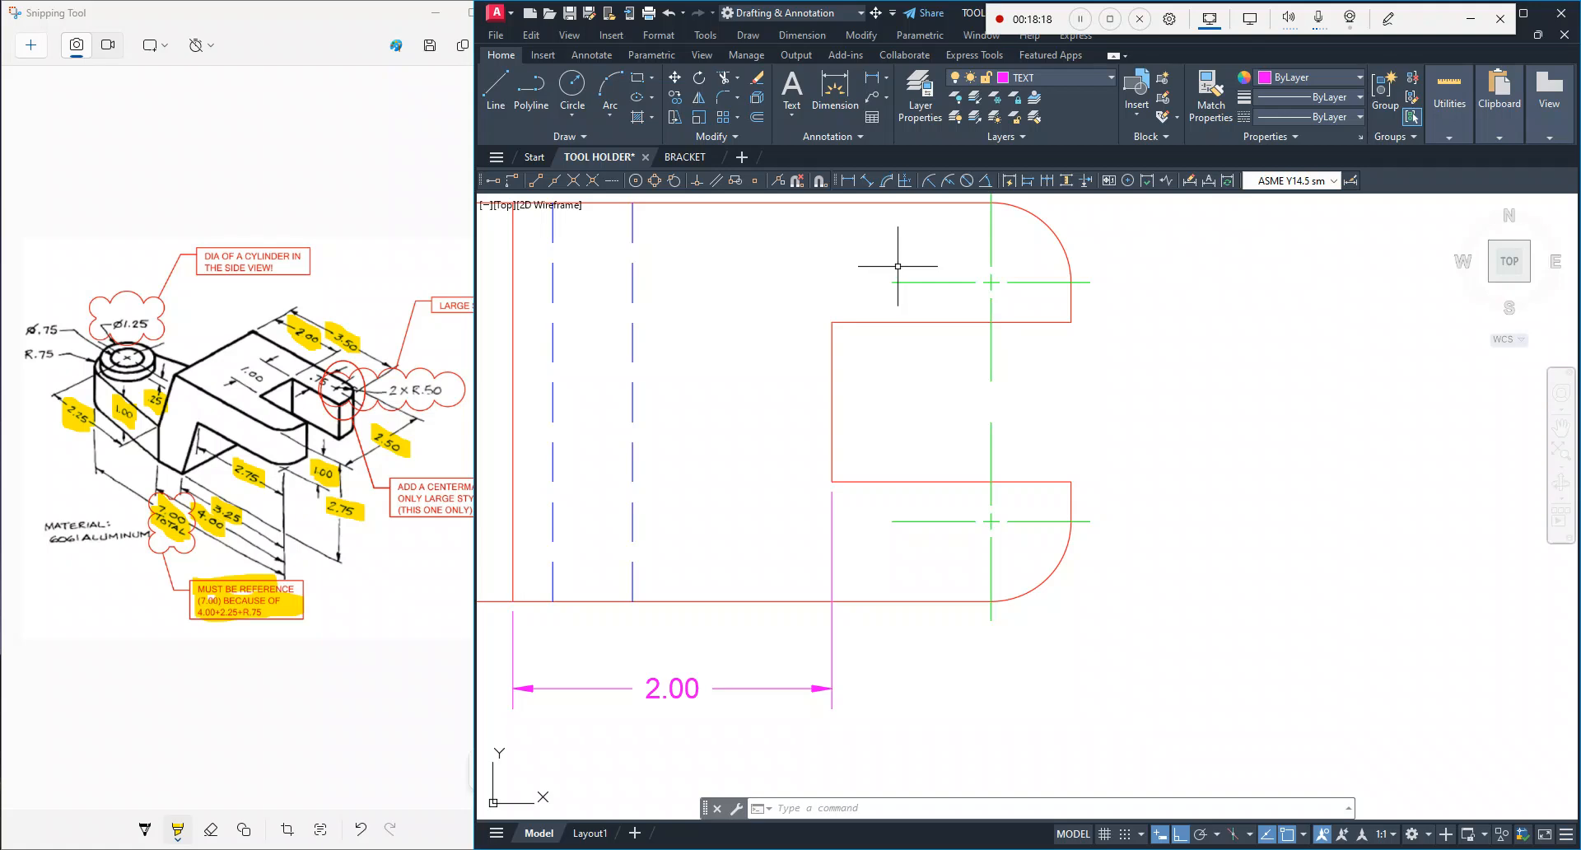
pyautogui.moveTo(851, 309); pyautogui.dragTo(859, 353, button='middle')
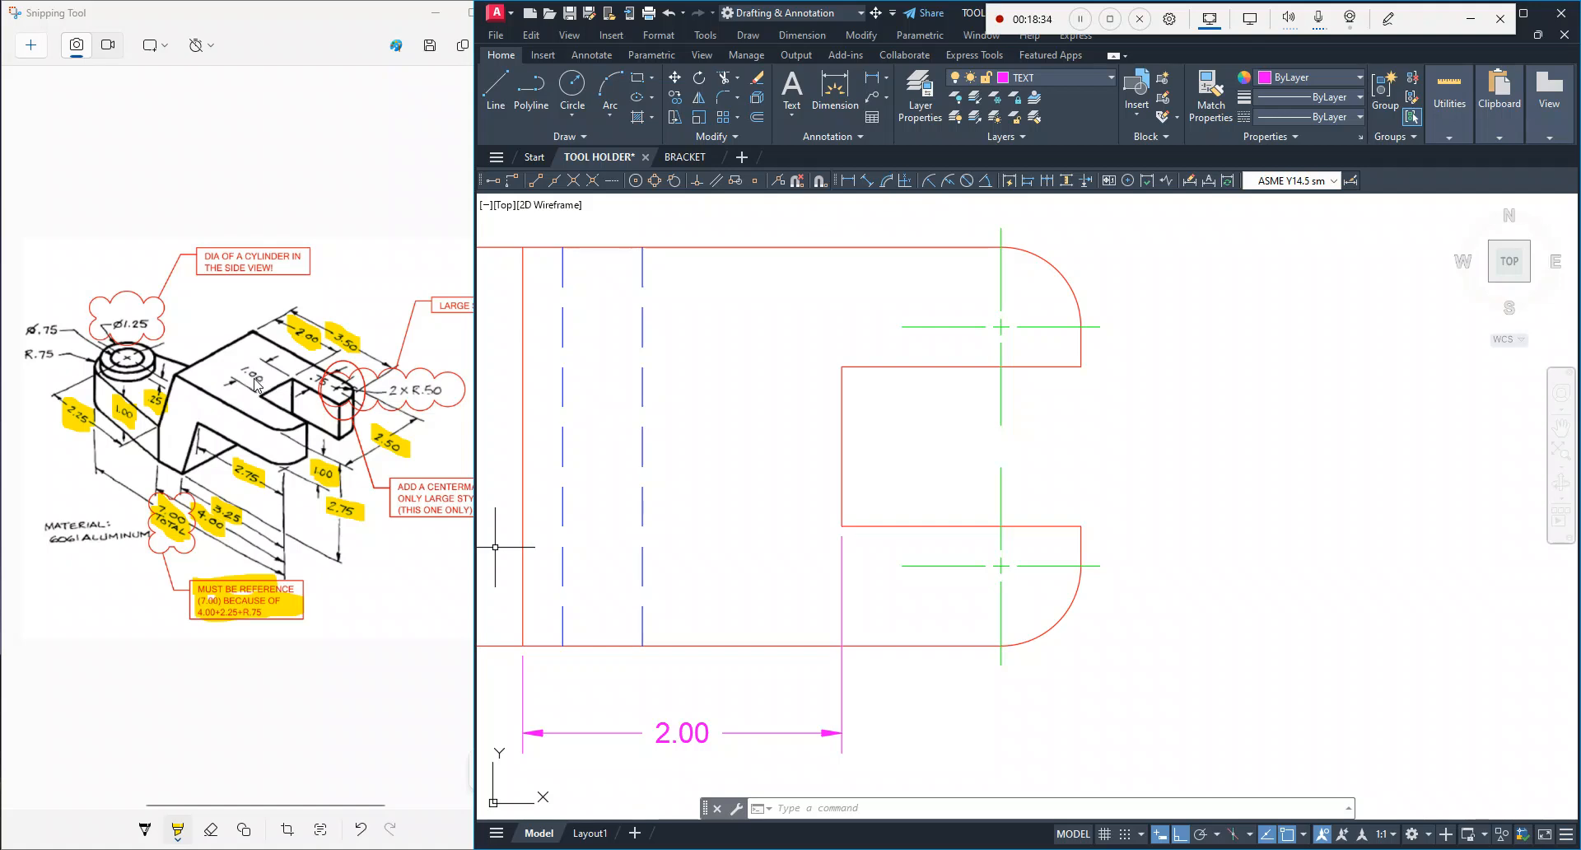
pyautogui.click(869, 83)
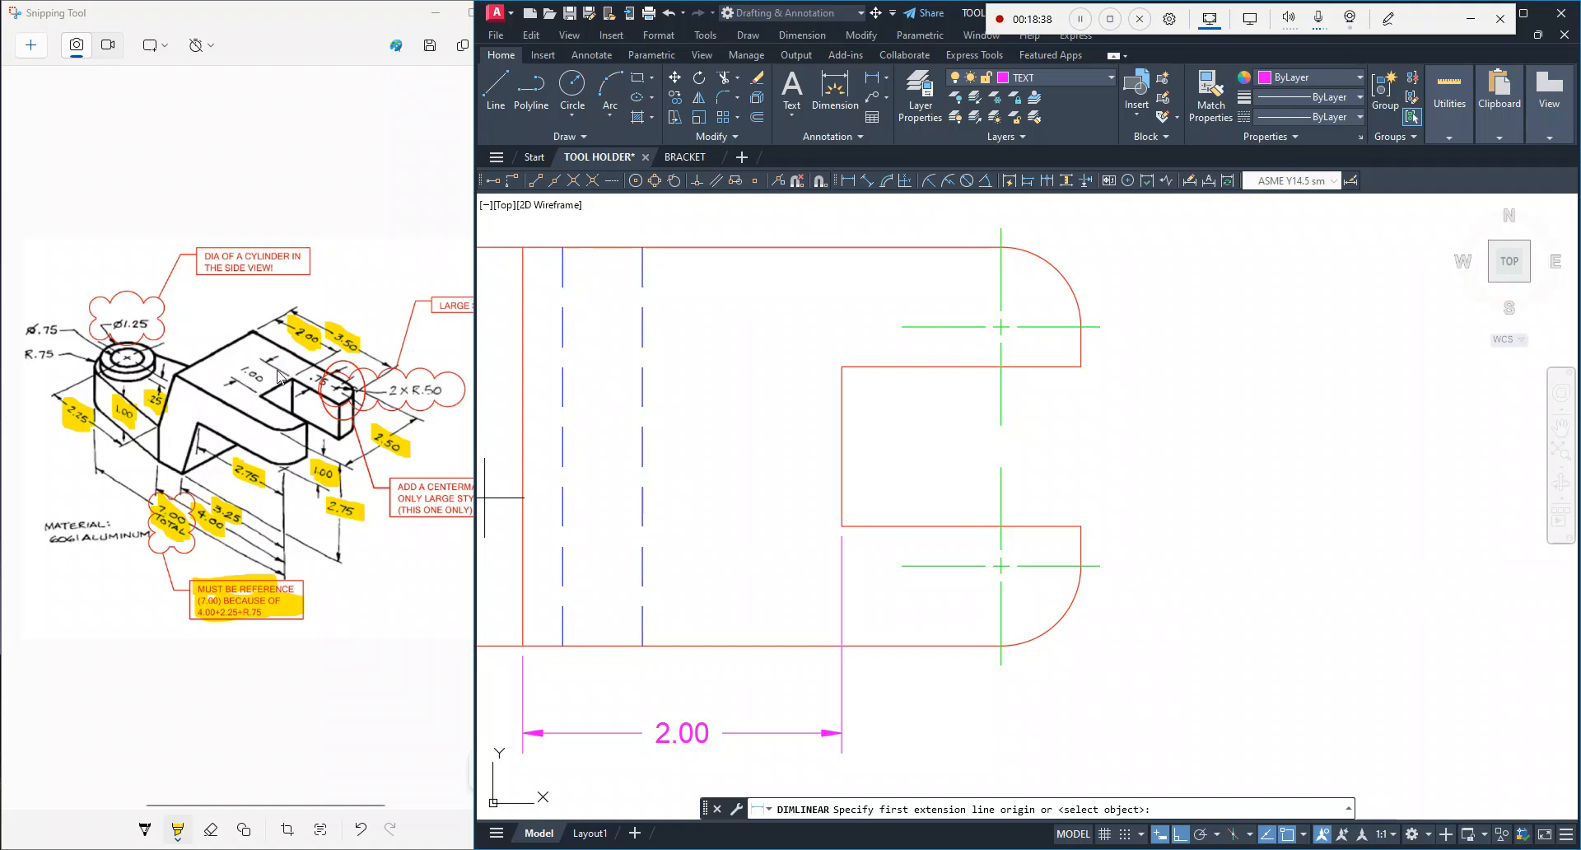
pyautogui.click(1081, 365)
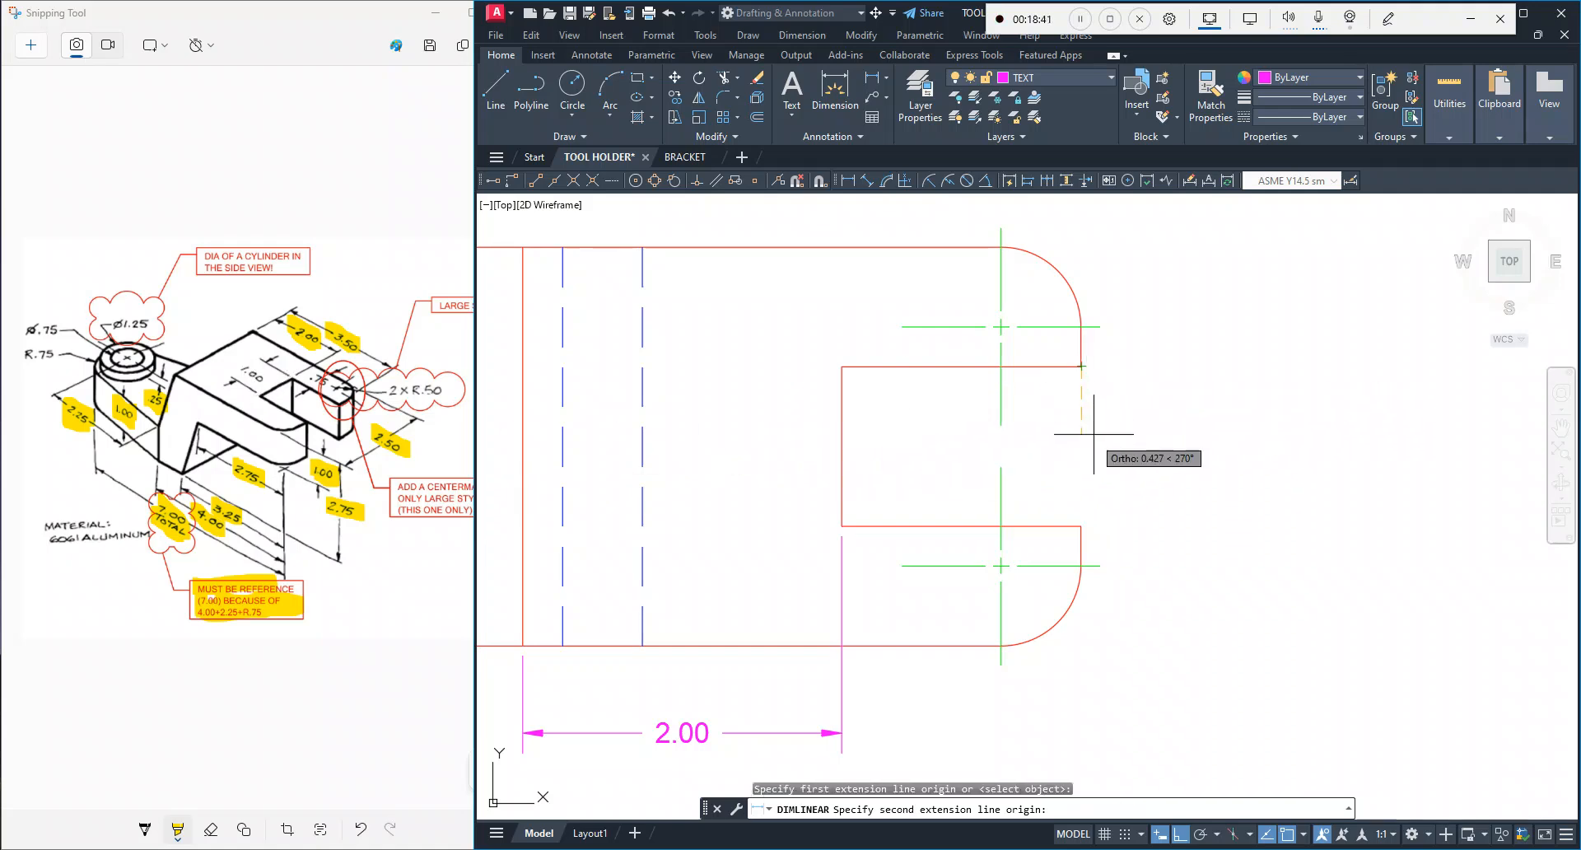
pyautogui.click(1081, 525)
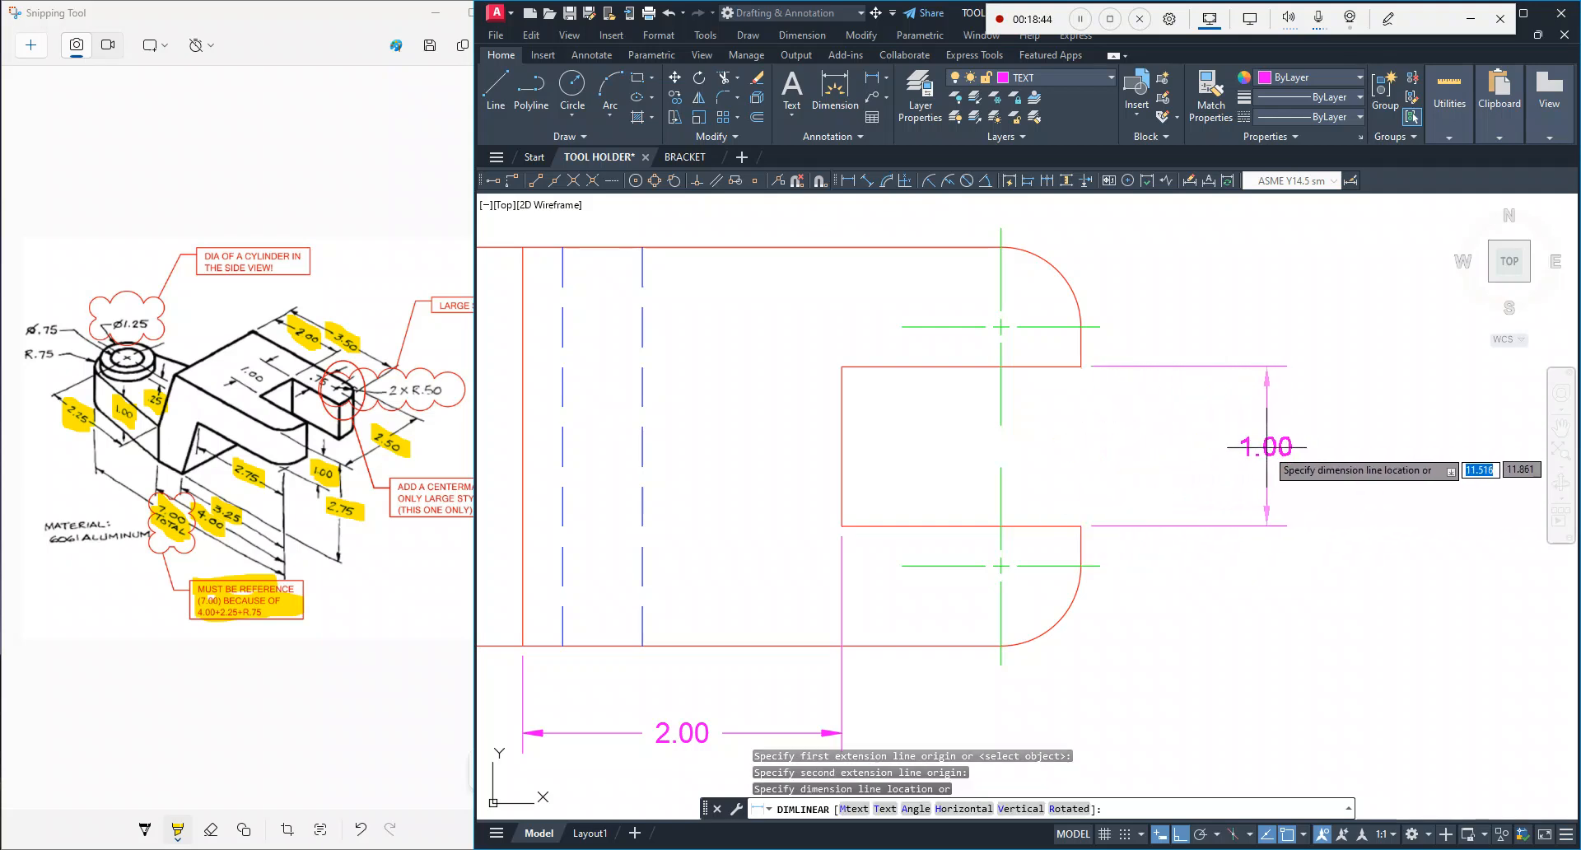
pyautogui.click(1266, 447)
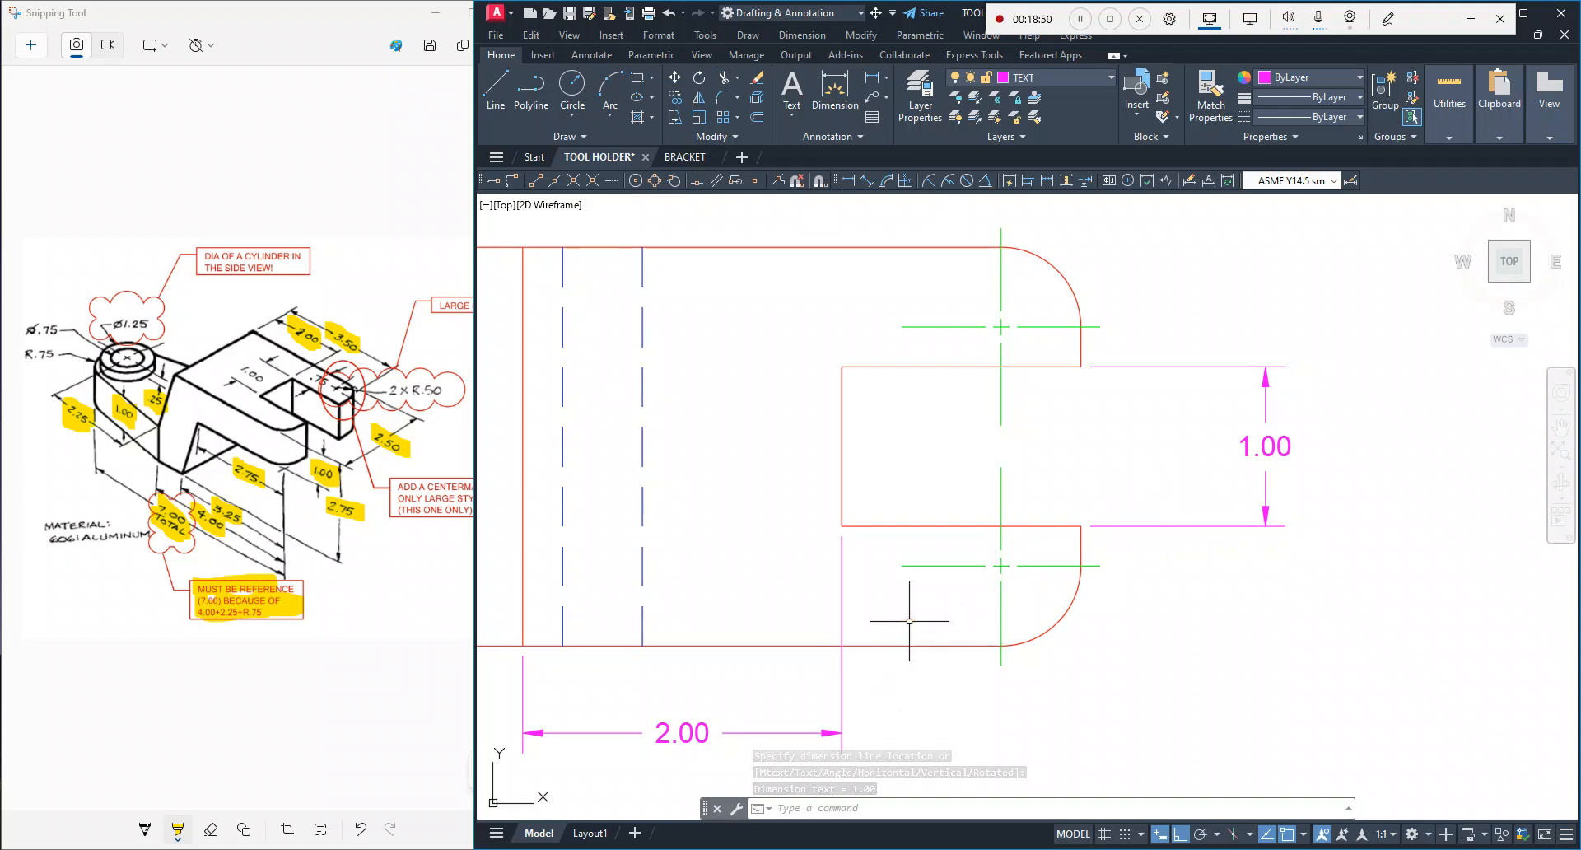
# Step: Dimension the upper prong's width in the top view with a vertical linear dimension in line with the slot width dimension
pyautogui.moveTo(915, 619); pyautogui.dragTo(1071, 506, button='middle')
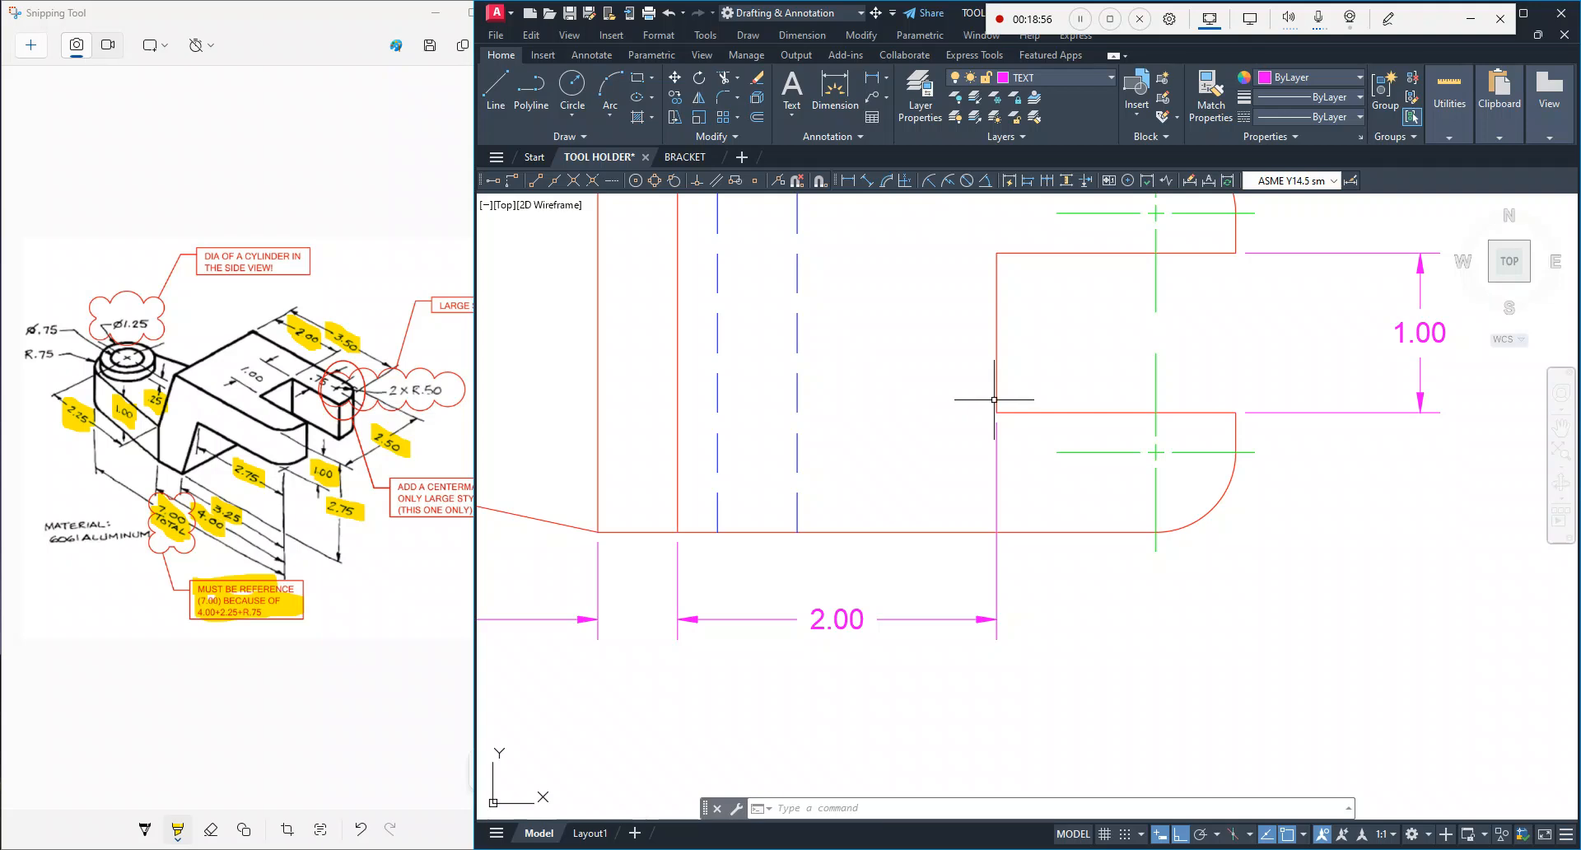
pyautogui.scroll(4, 1005, 423)
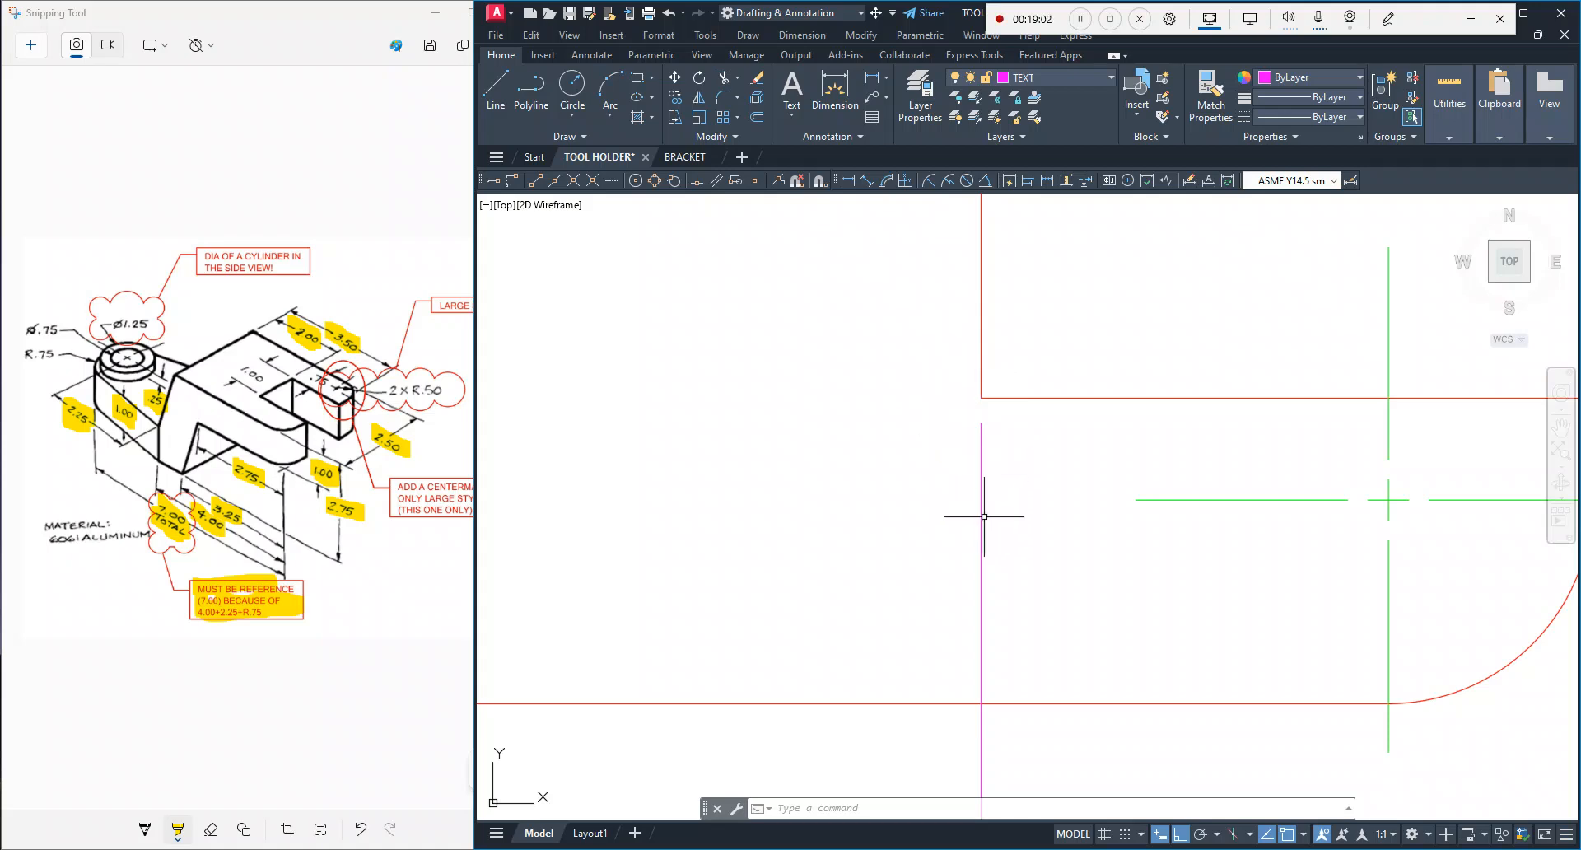
pyautogui.scroll(-4, 999, 720)
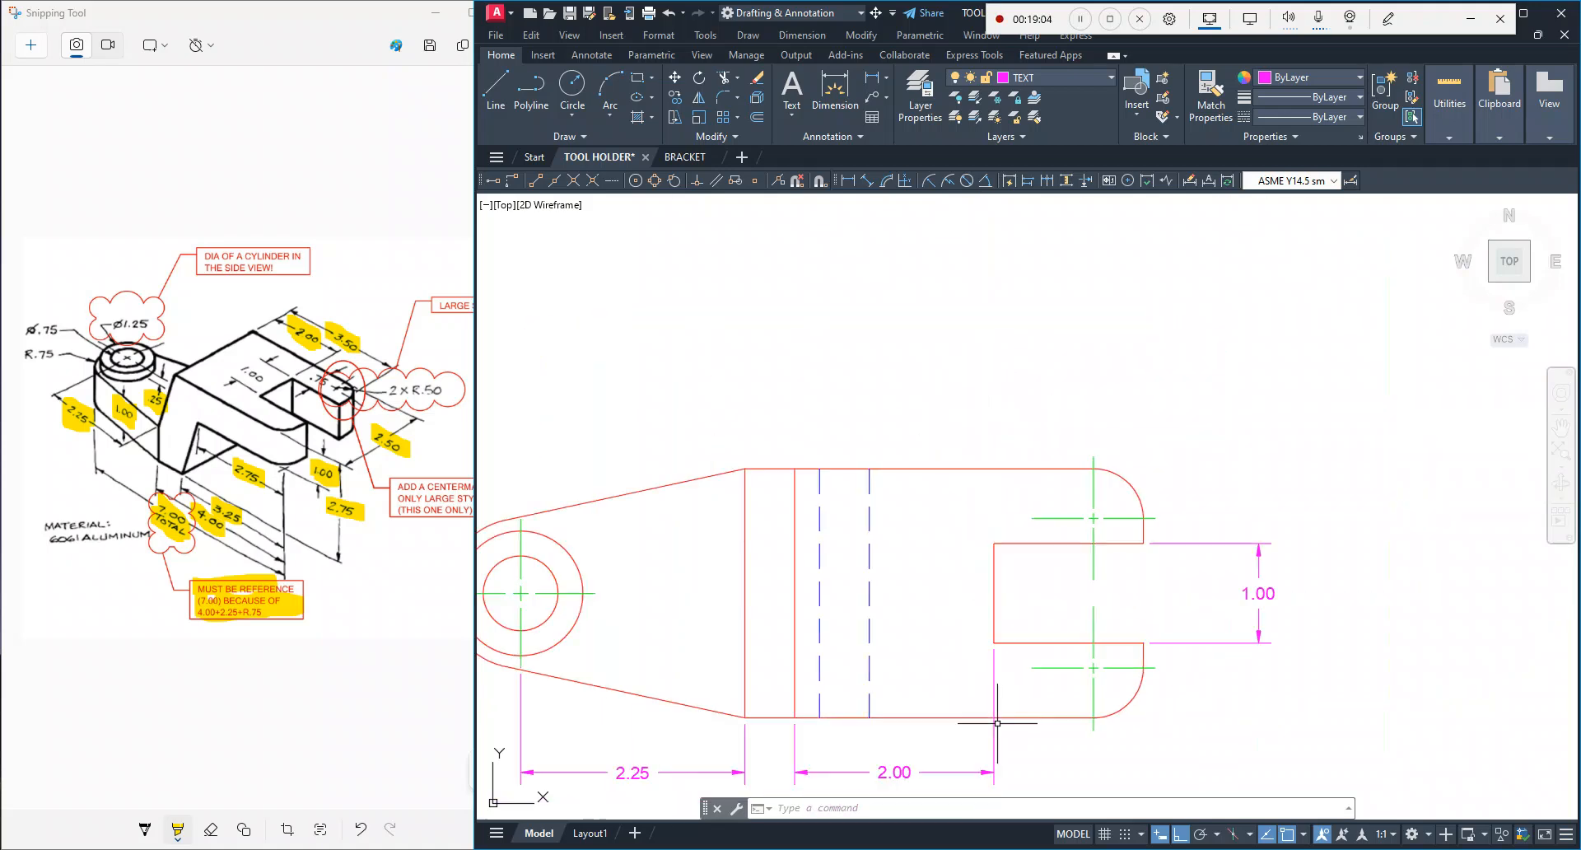
pyautogui.scroll(5, 1023, 725)
pyautogui.scroll(-1, 906, 626)
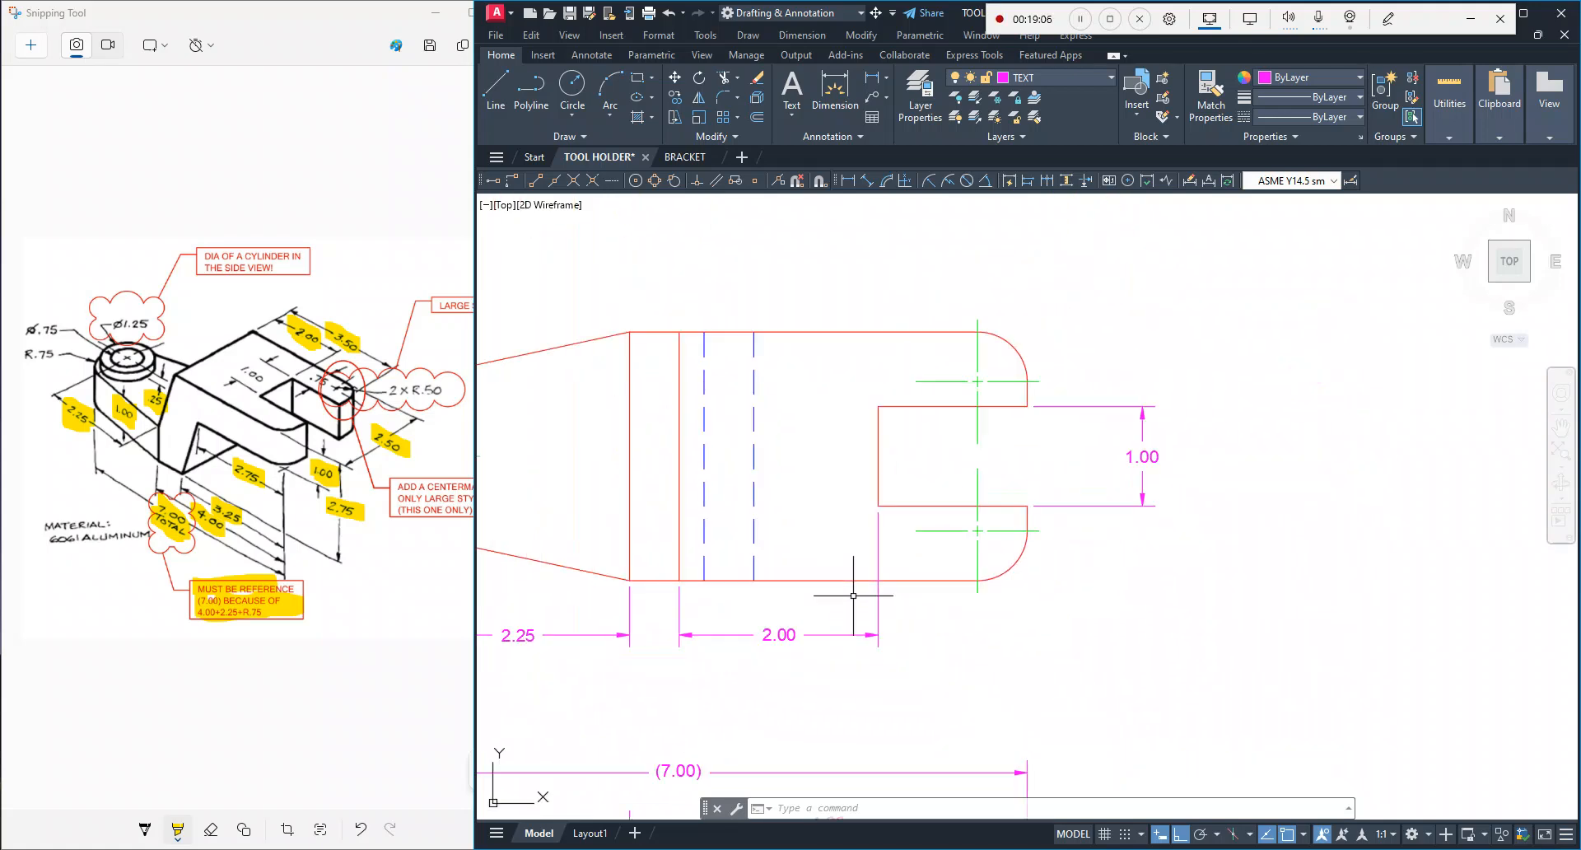
pyautogui.scroll(2, 767, 462)
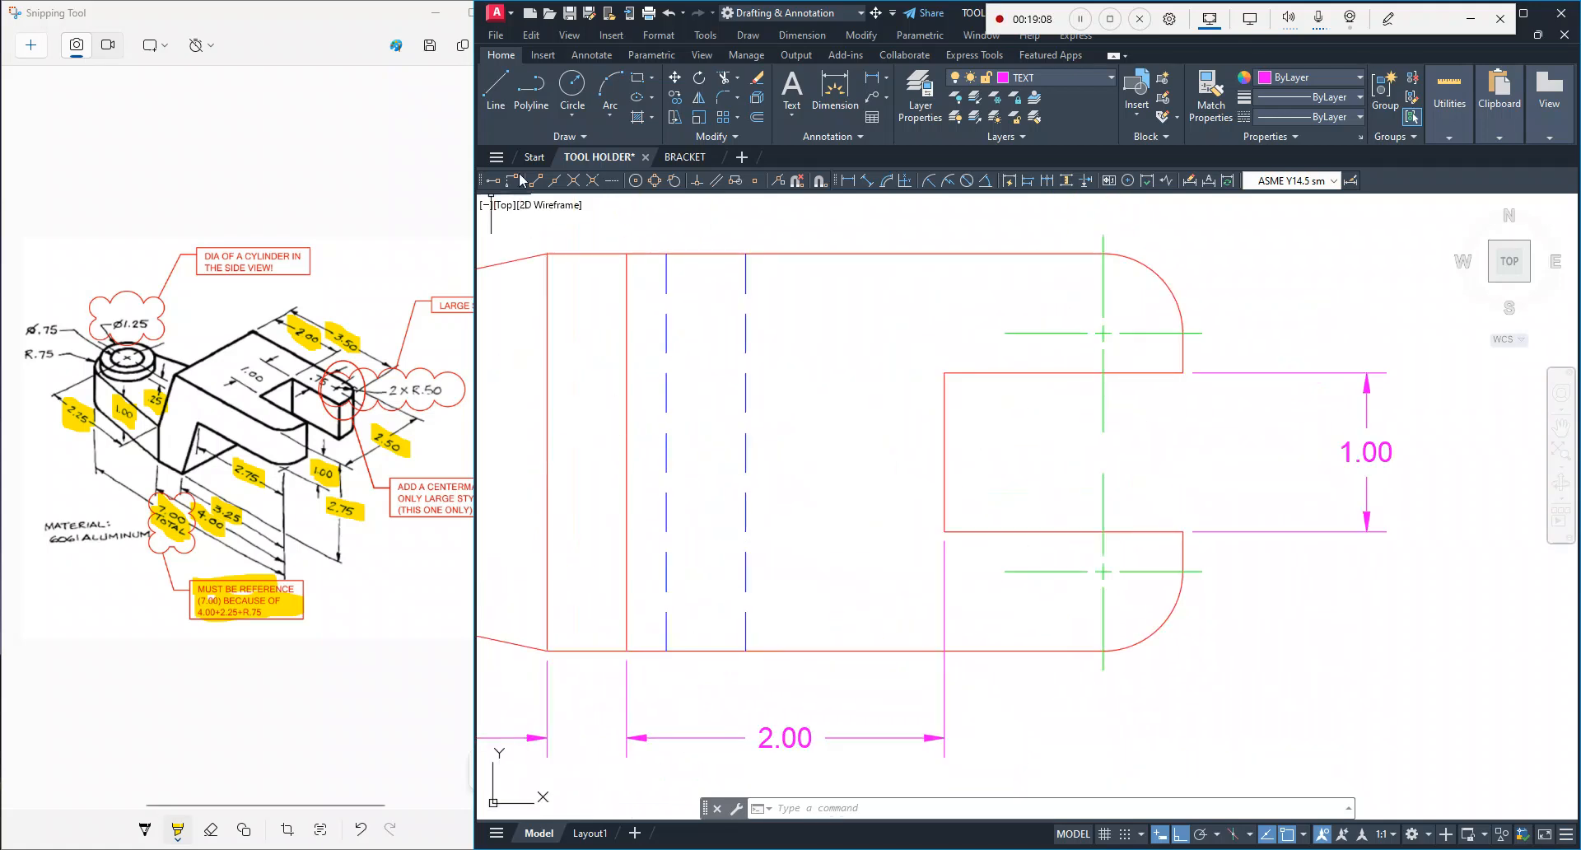
pyautogui.click(871, 76)
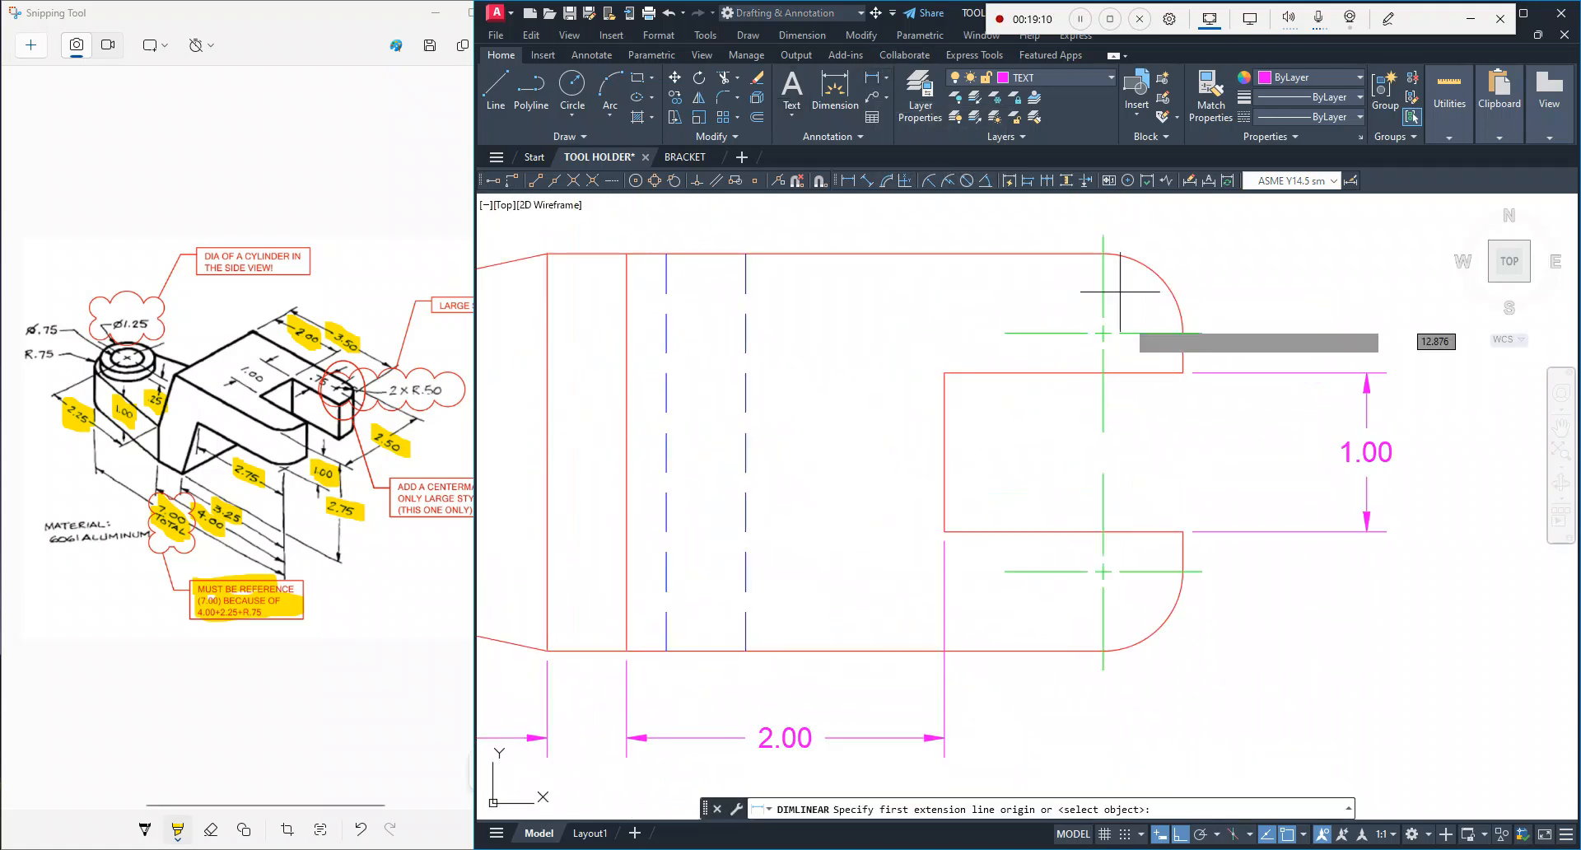
pyautogui.click(1183, 373)
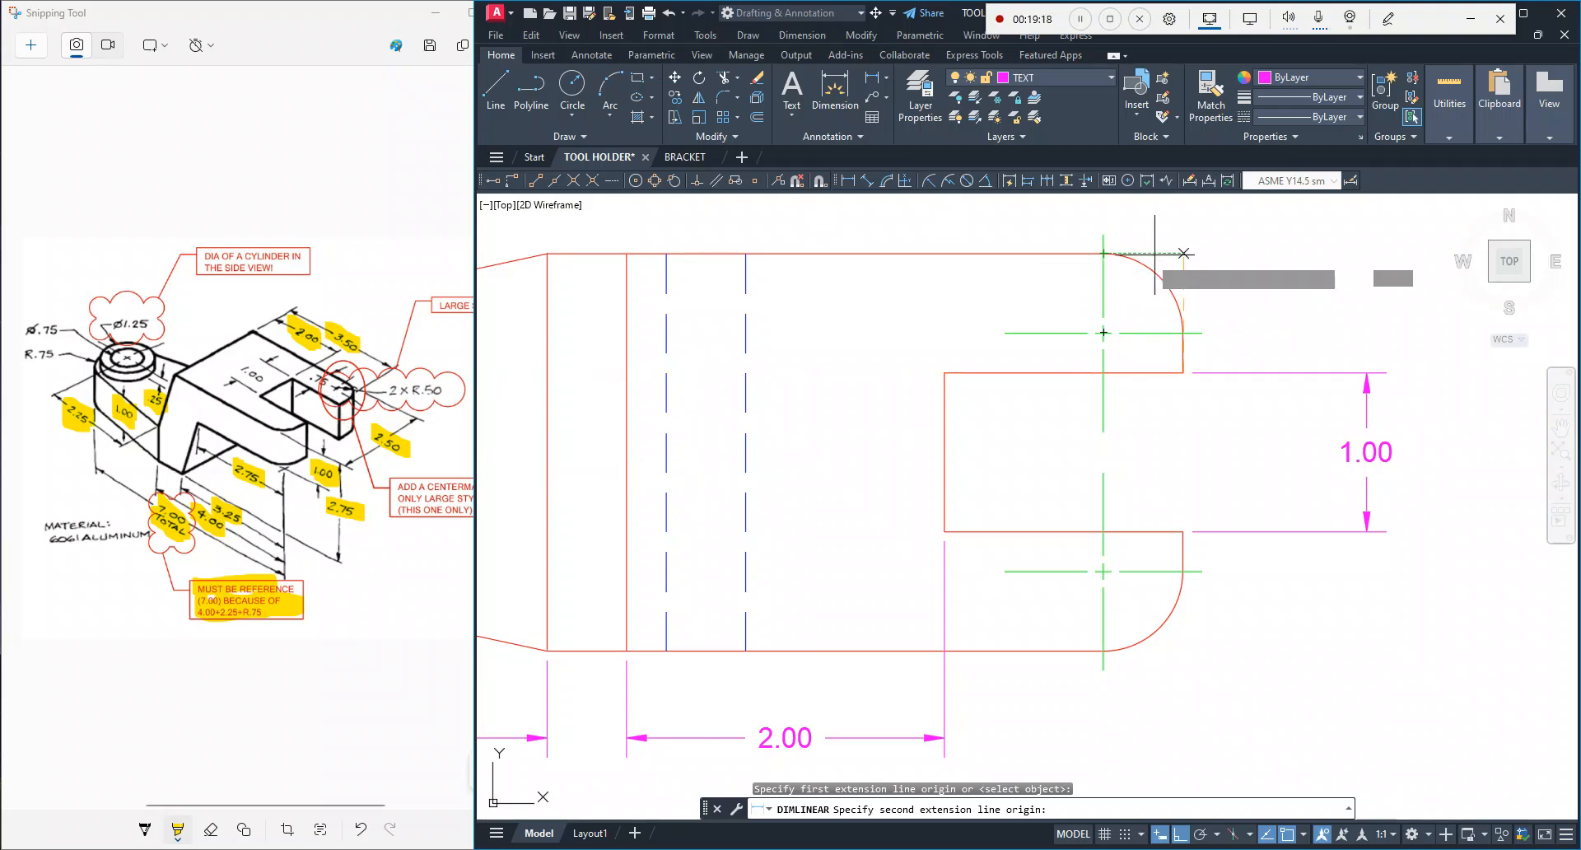
pyautogui.click(1103, 254)
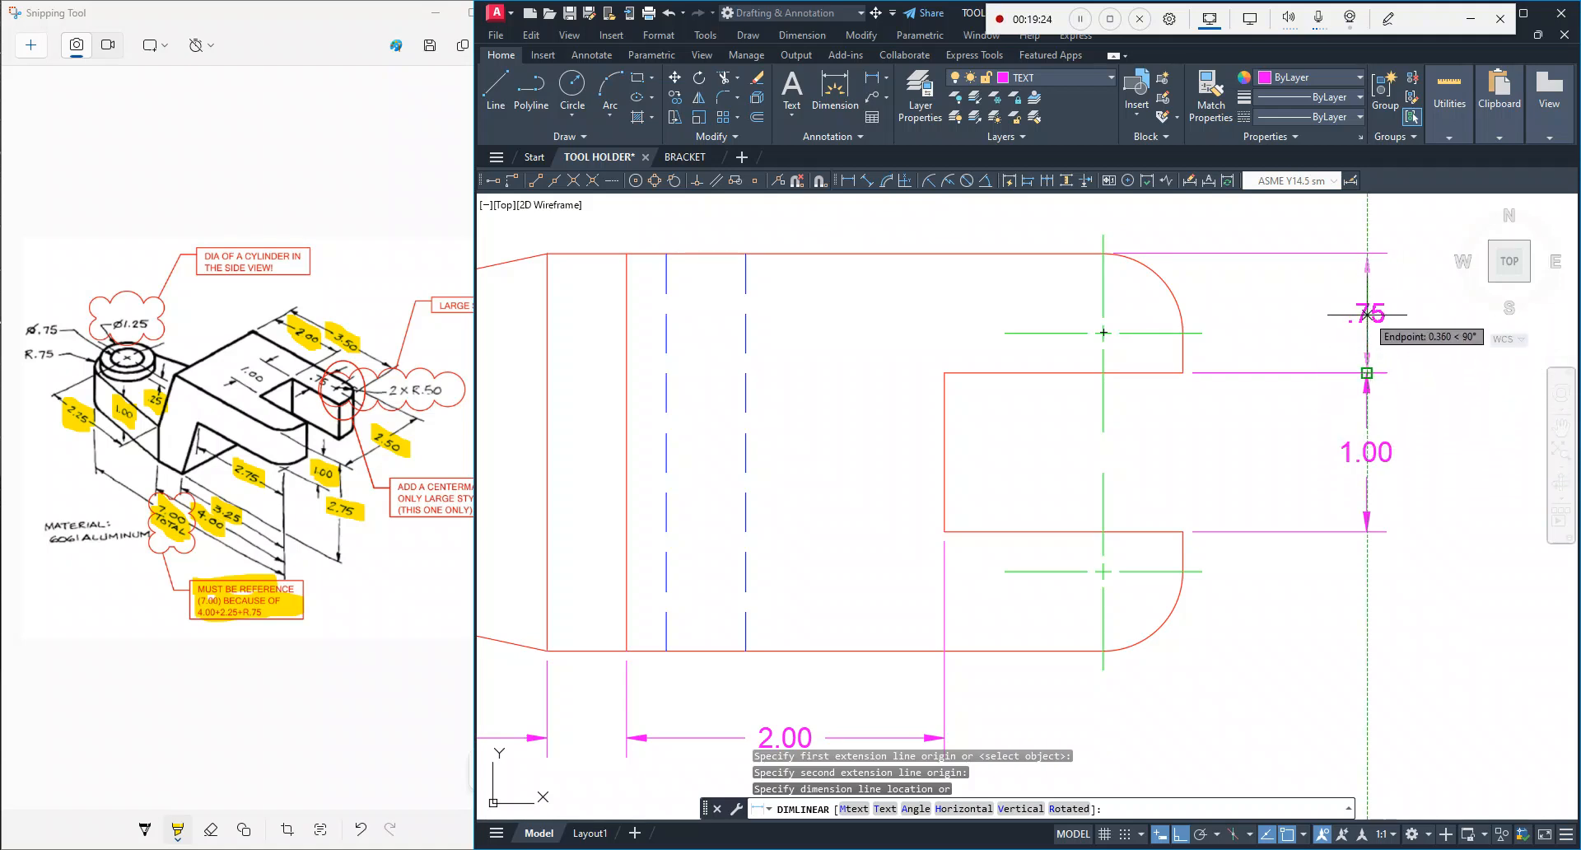
pyautogui.click(1367, 322)
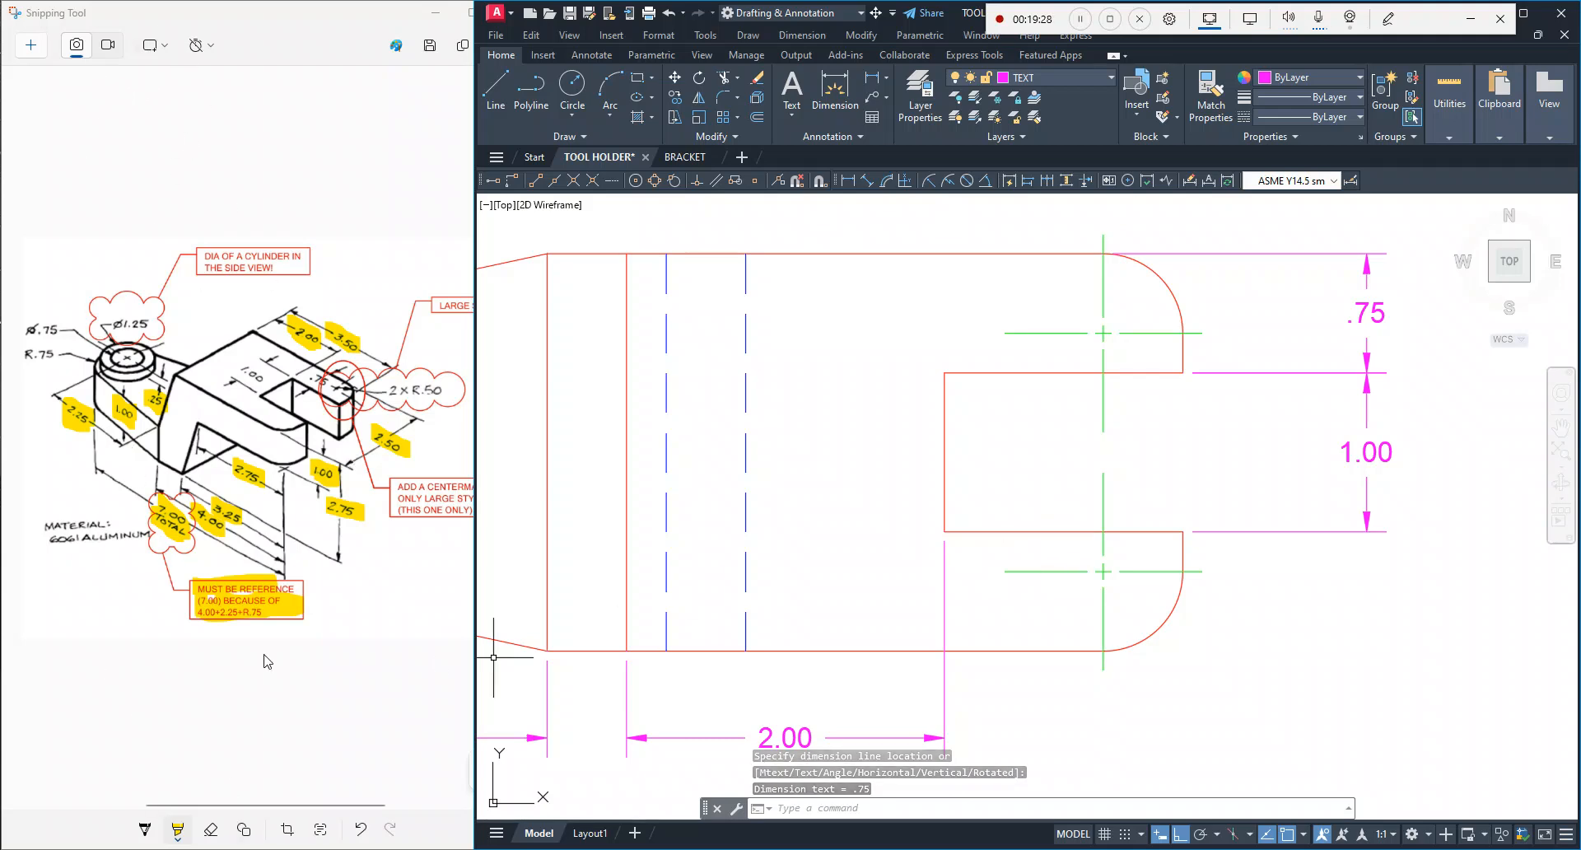
# Step: In the Snipping Tool sketch, highlight the .75 prong width and the 1.00 slot width in yellow
pyautogui.click(317, 393)
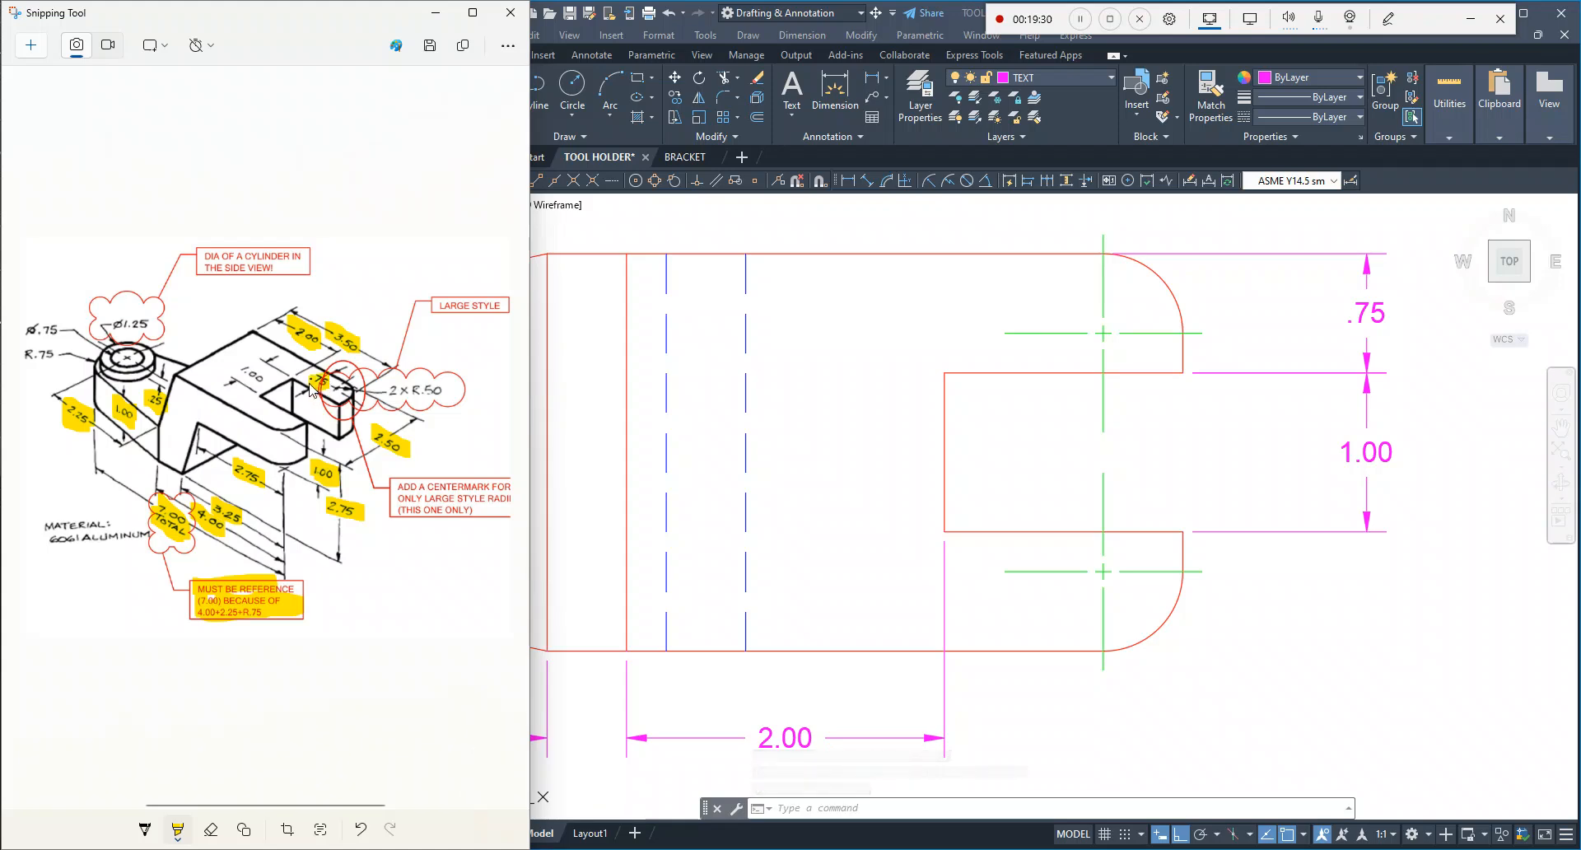
pyautogui.moveTo(237, 355); pyautogui.dragTo(262, 385)
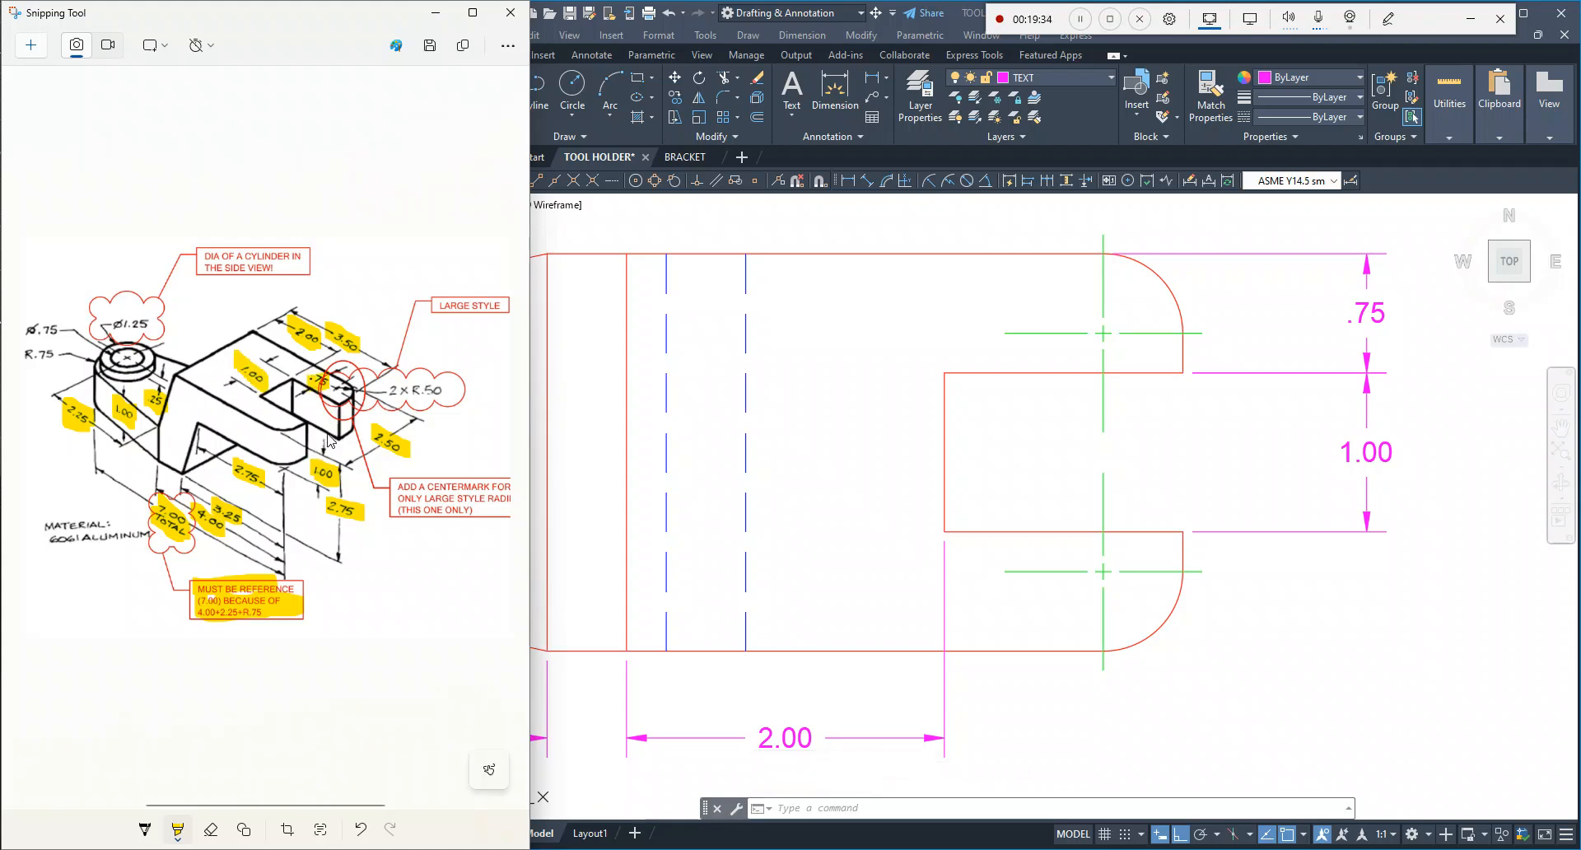
# Step: In AutoCAD, add a radius dimension to the lower prong's rounded corner in the top view, placing its text outside below the corner
pyautogui.click(1158, 378)
pyautogui.moveTo(1162, 417); pyautogui.dragTo(987, 402, button='middle')
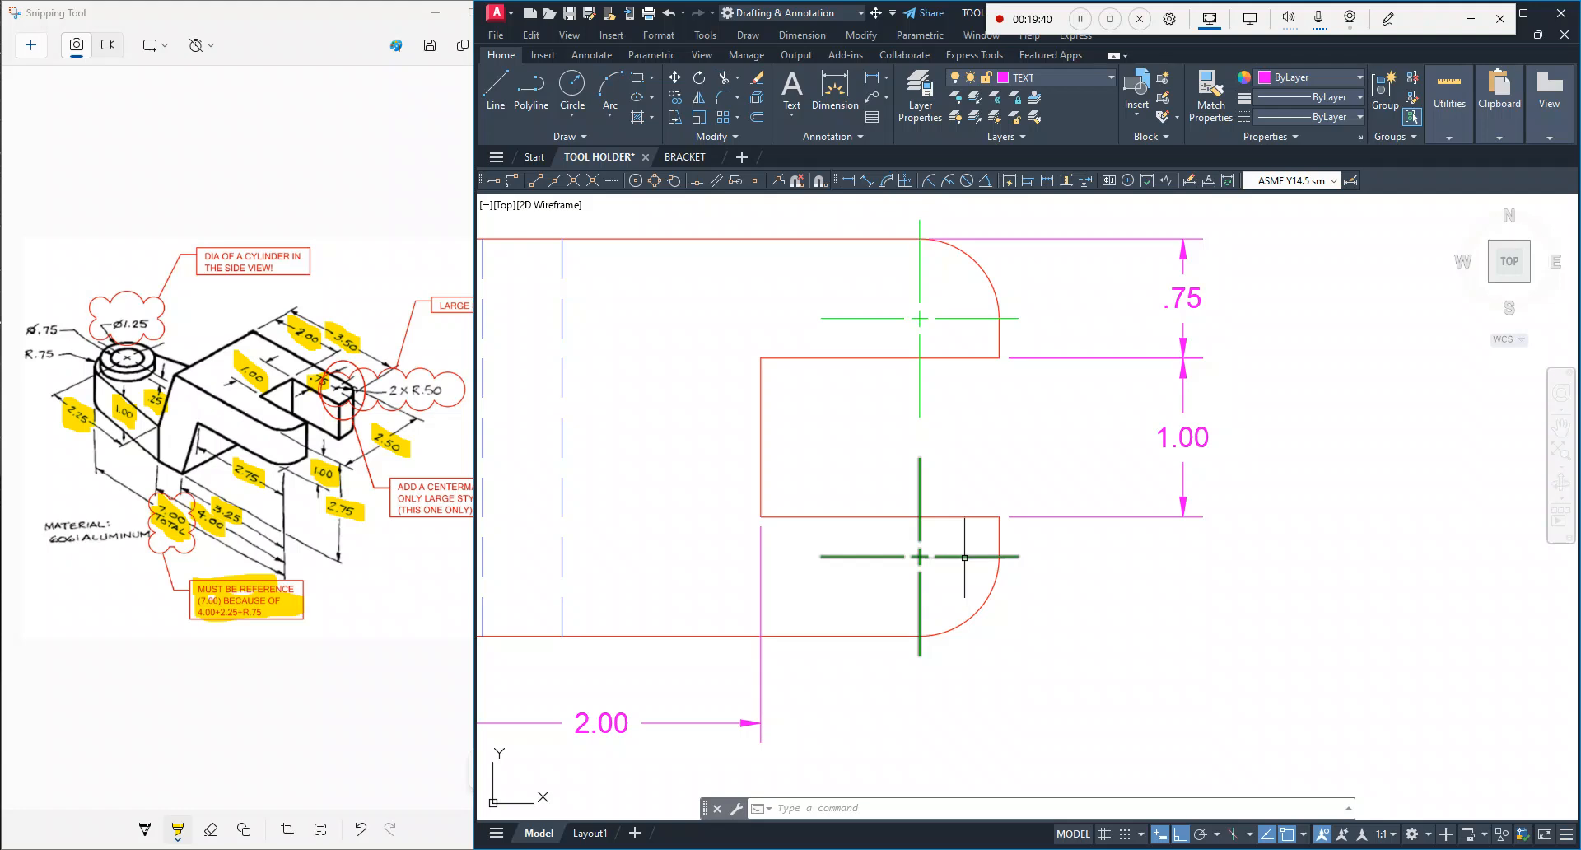
pyautogui.click(443, 587)
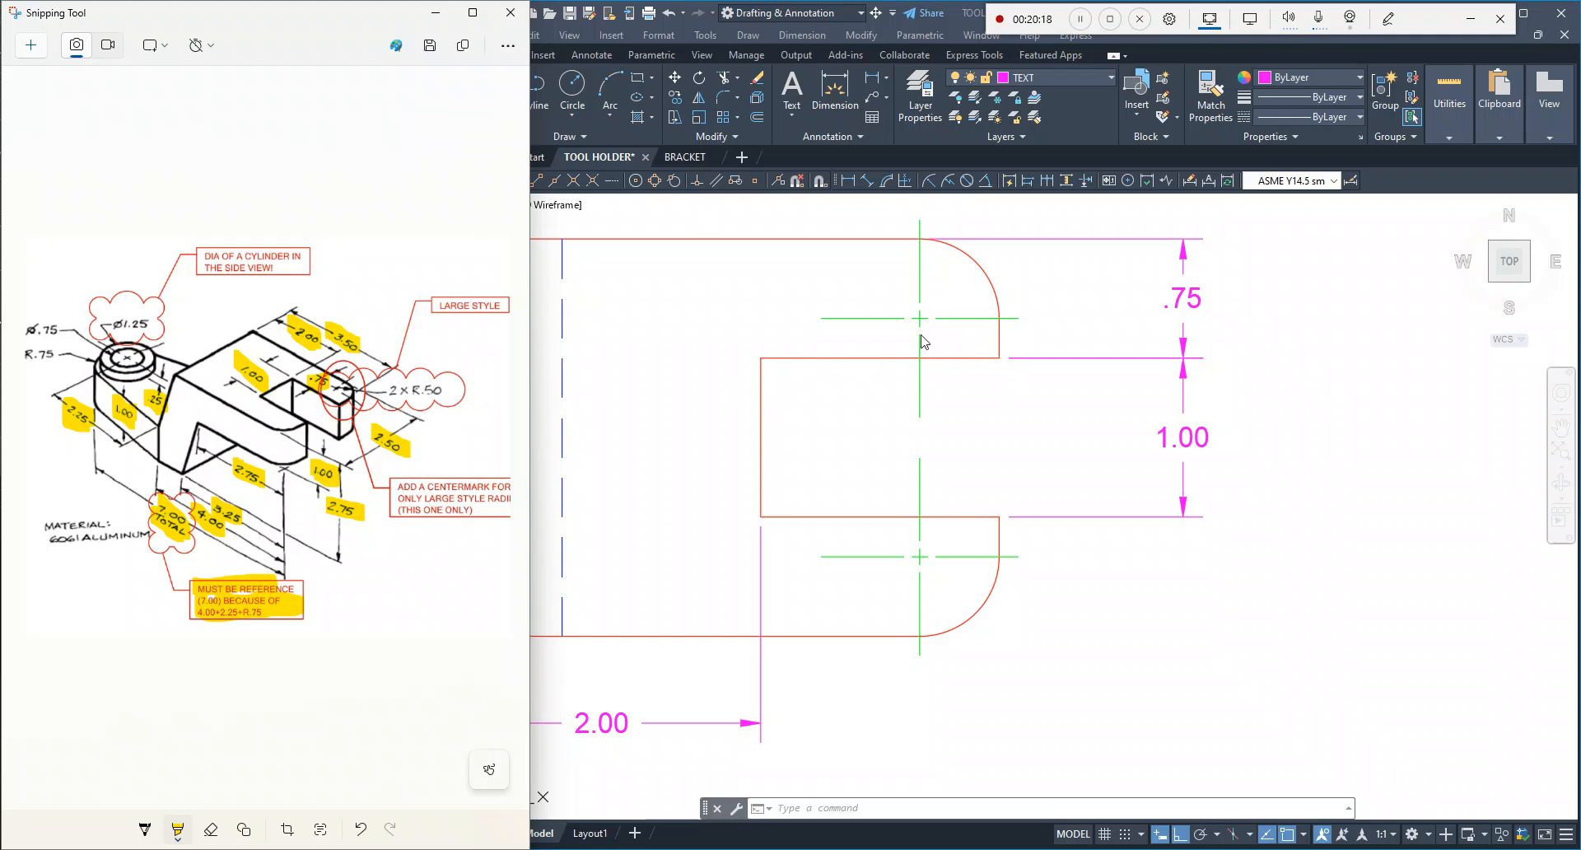
pyautogui.click(888, 83)
pyautogui.click(889, 82)
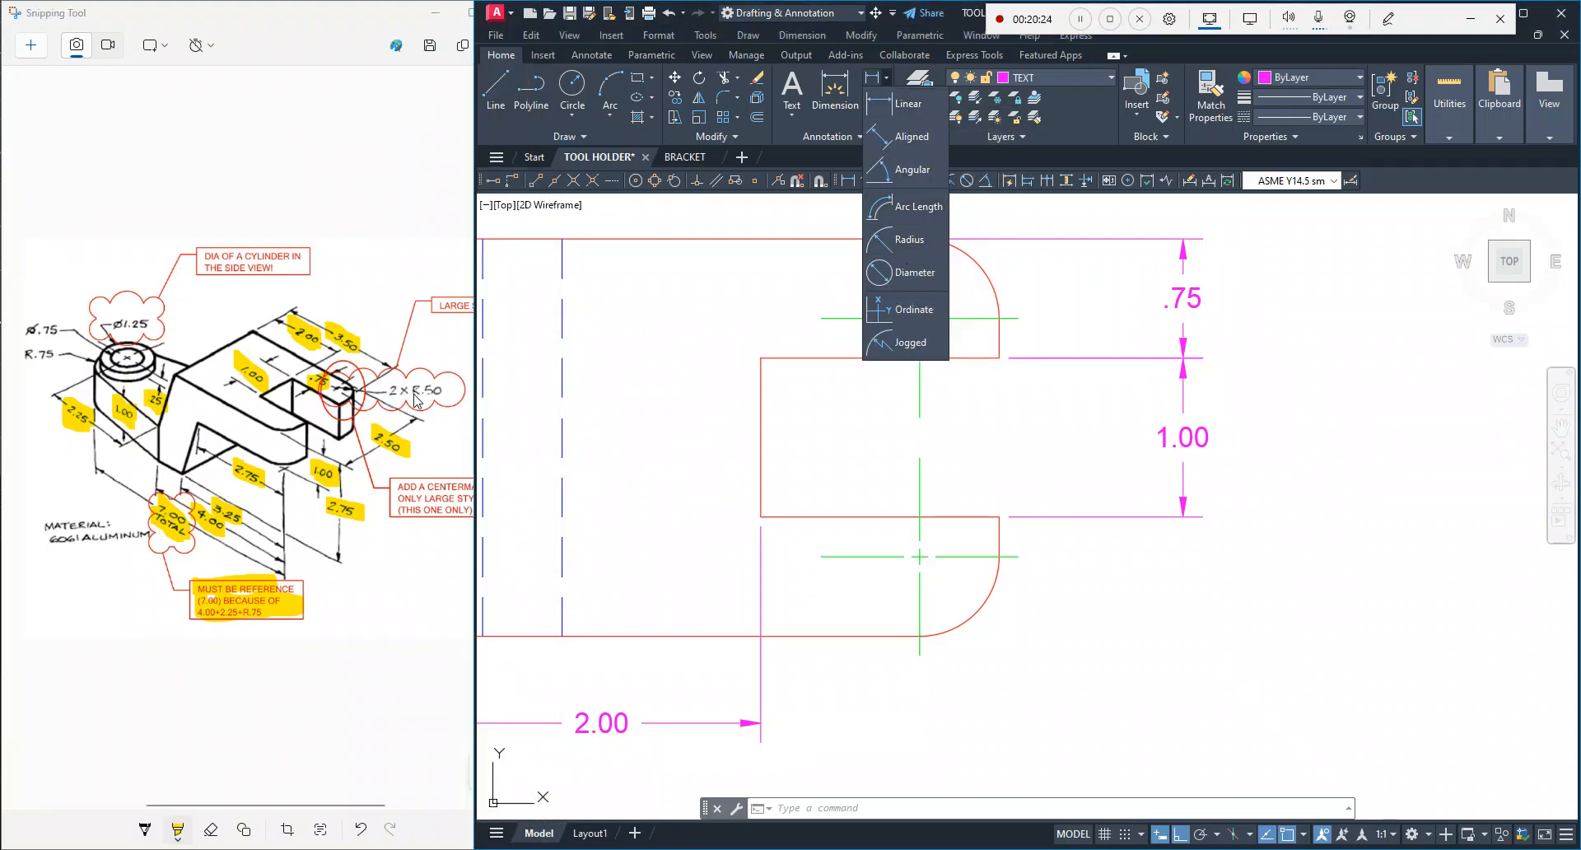
pyautogui.click(904, 242)
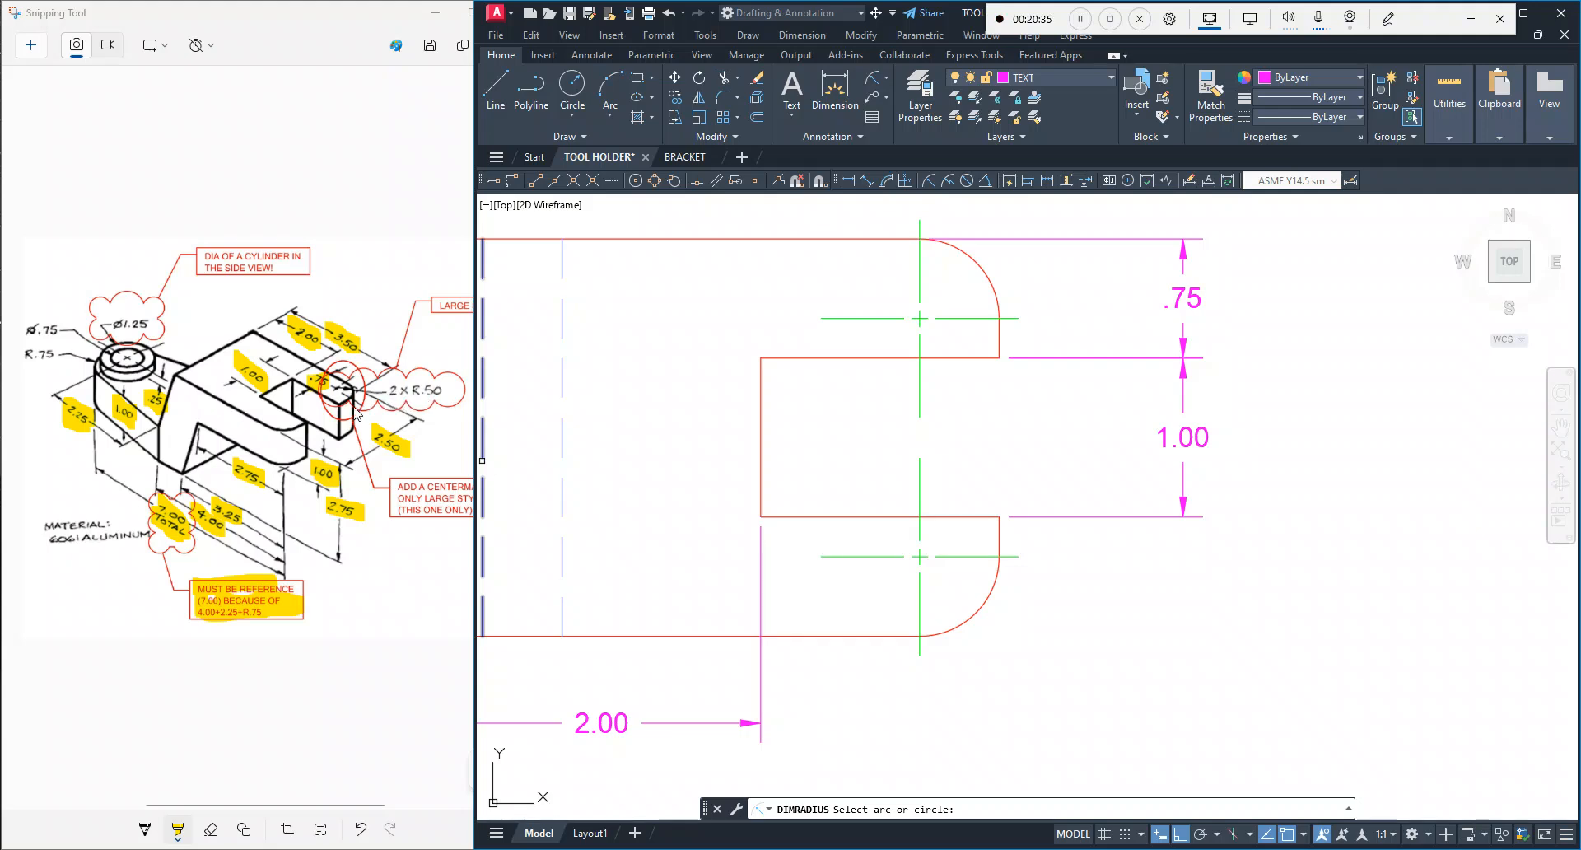
pyautogui.click(986, 598)
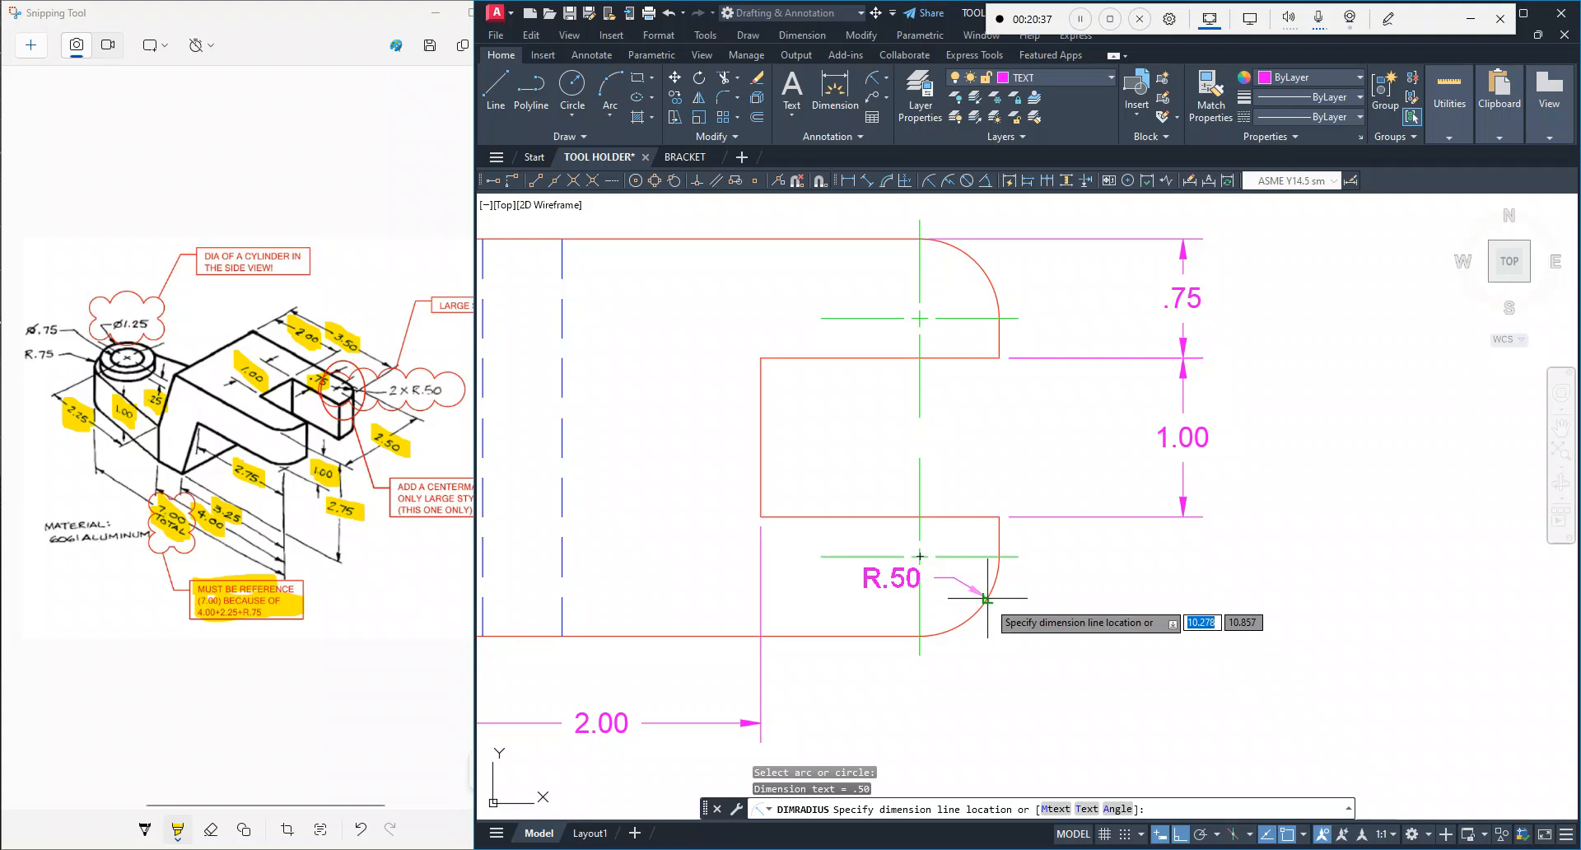
pyautogui.click(1113, 699)
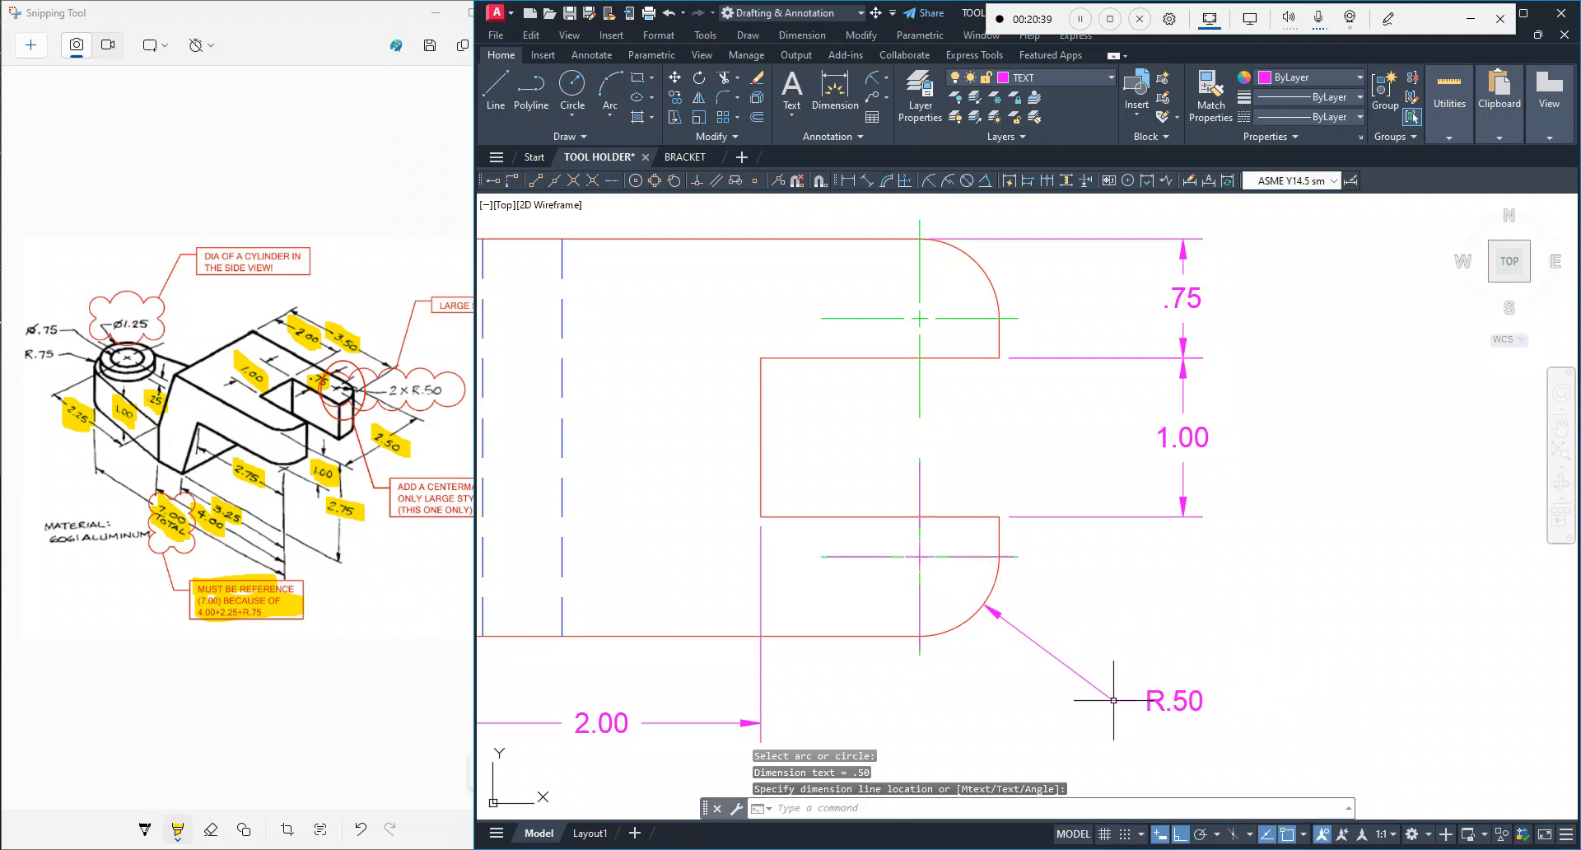
# Step: Prefix the lower prong's radius dimension text with 2X so it reads 2X R.50
pyautogui.doubleClick(1158, 702)
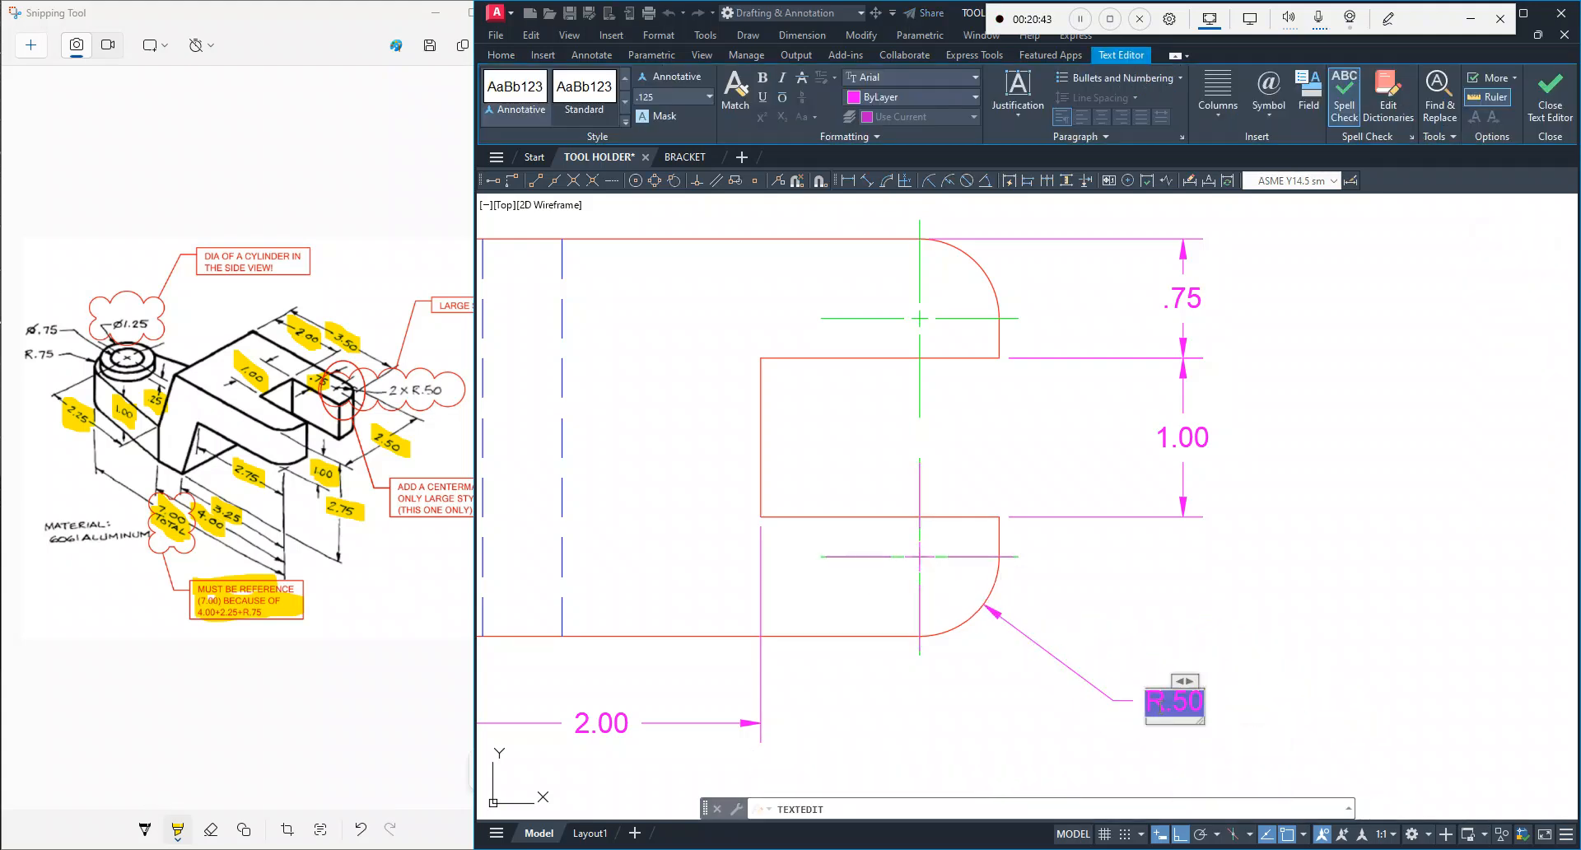
pyautogui.write('2X')
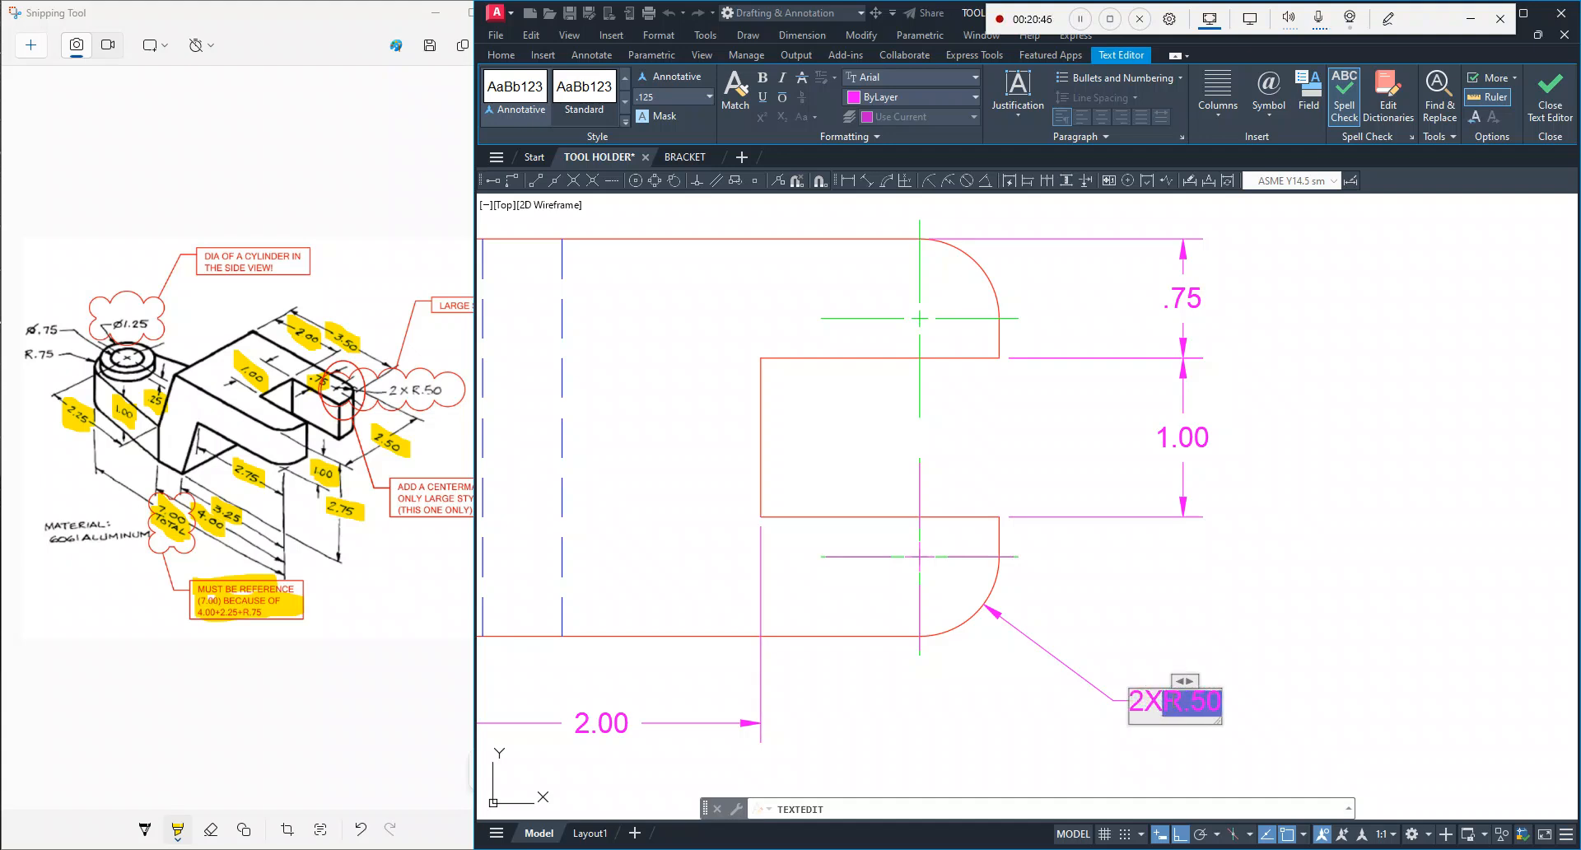
pyautogui.click(1551, 91)
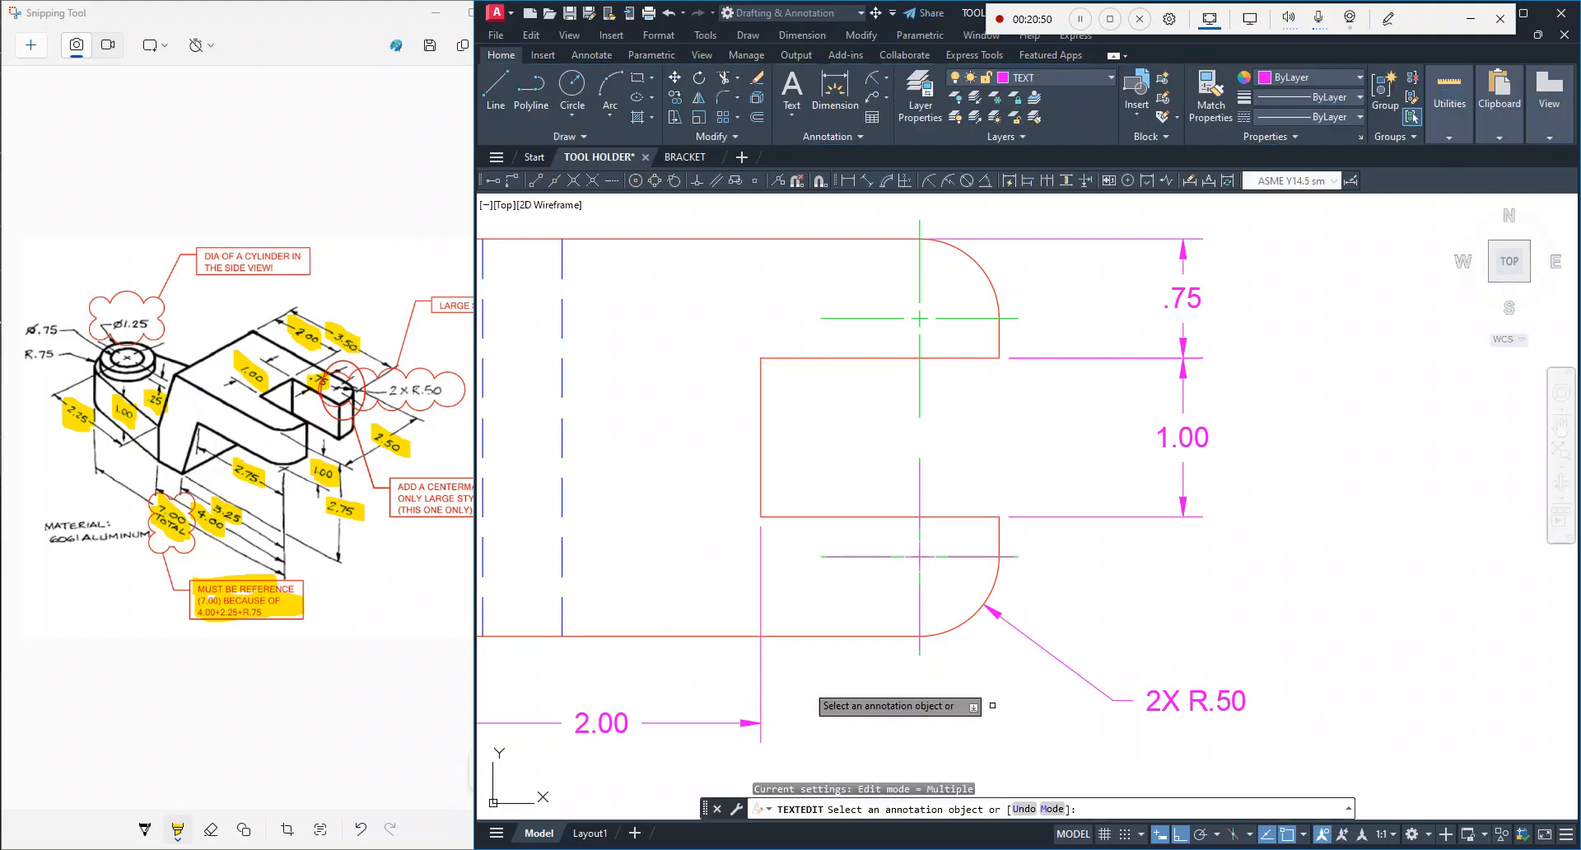
pyautogui.click(436, 352)
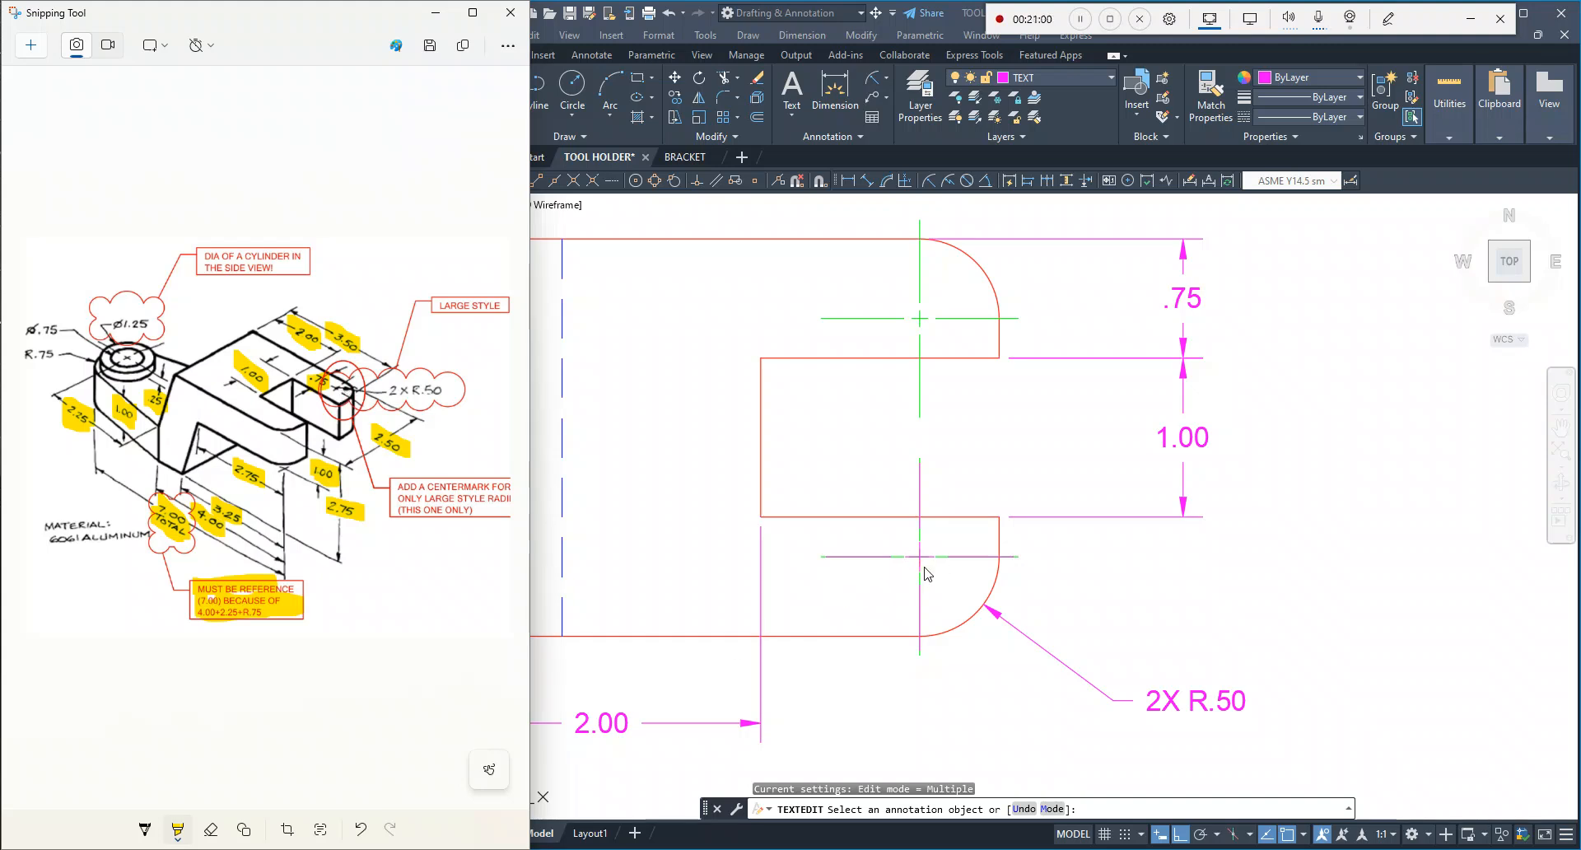
pyautogui.click(1200, 615)
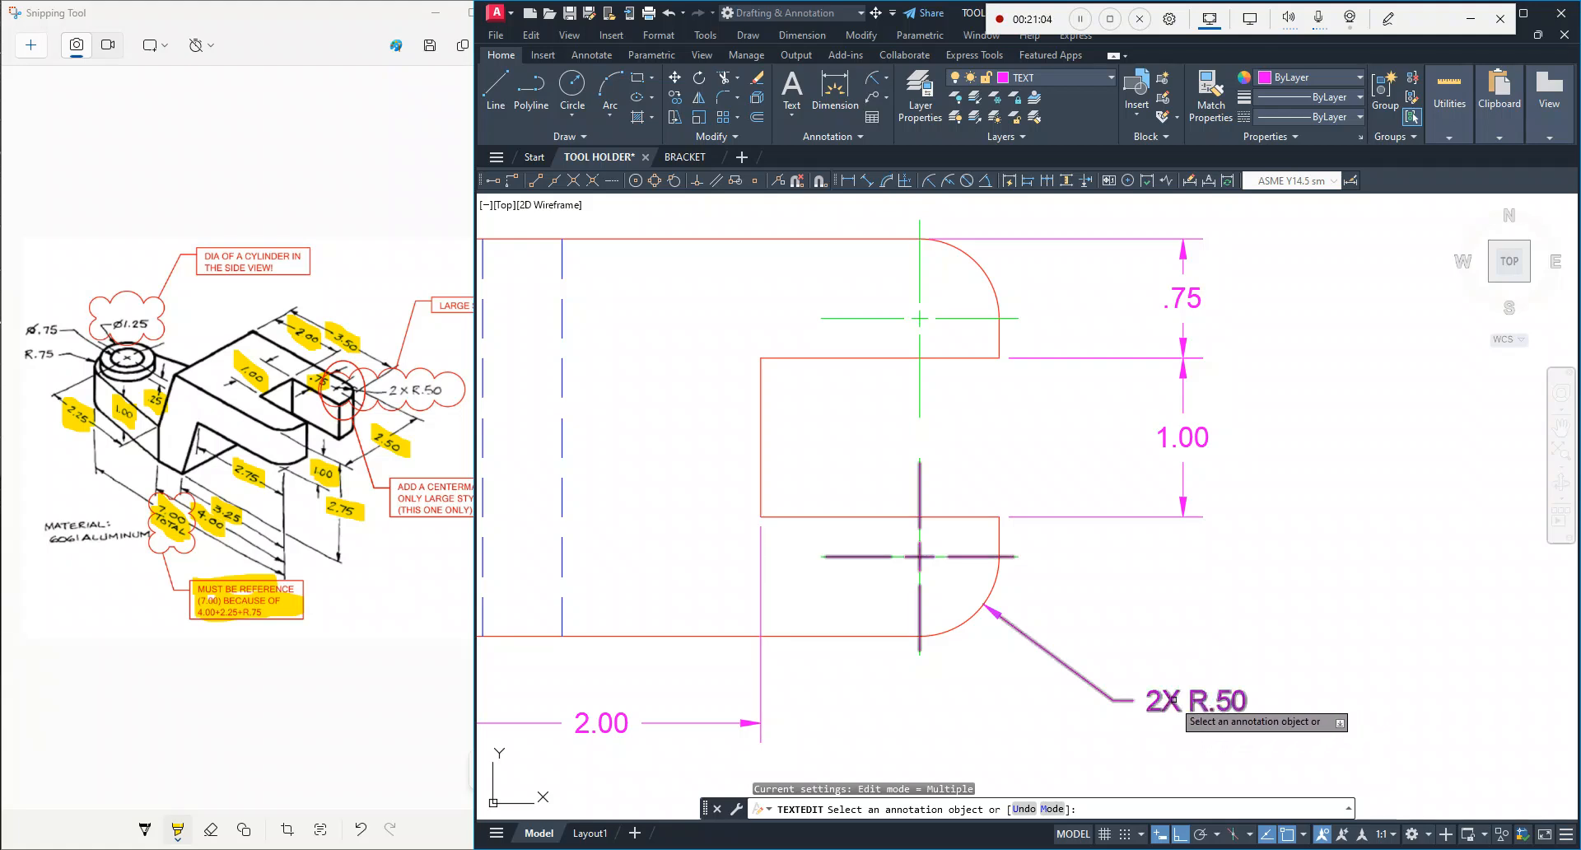
pyautogui.click(1121, 705)
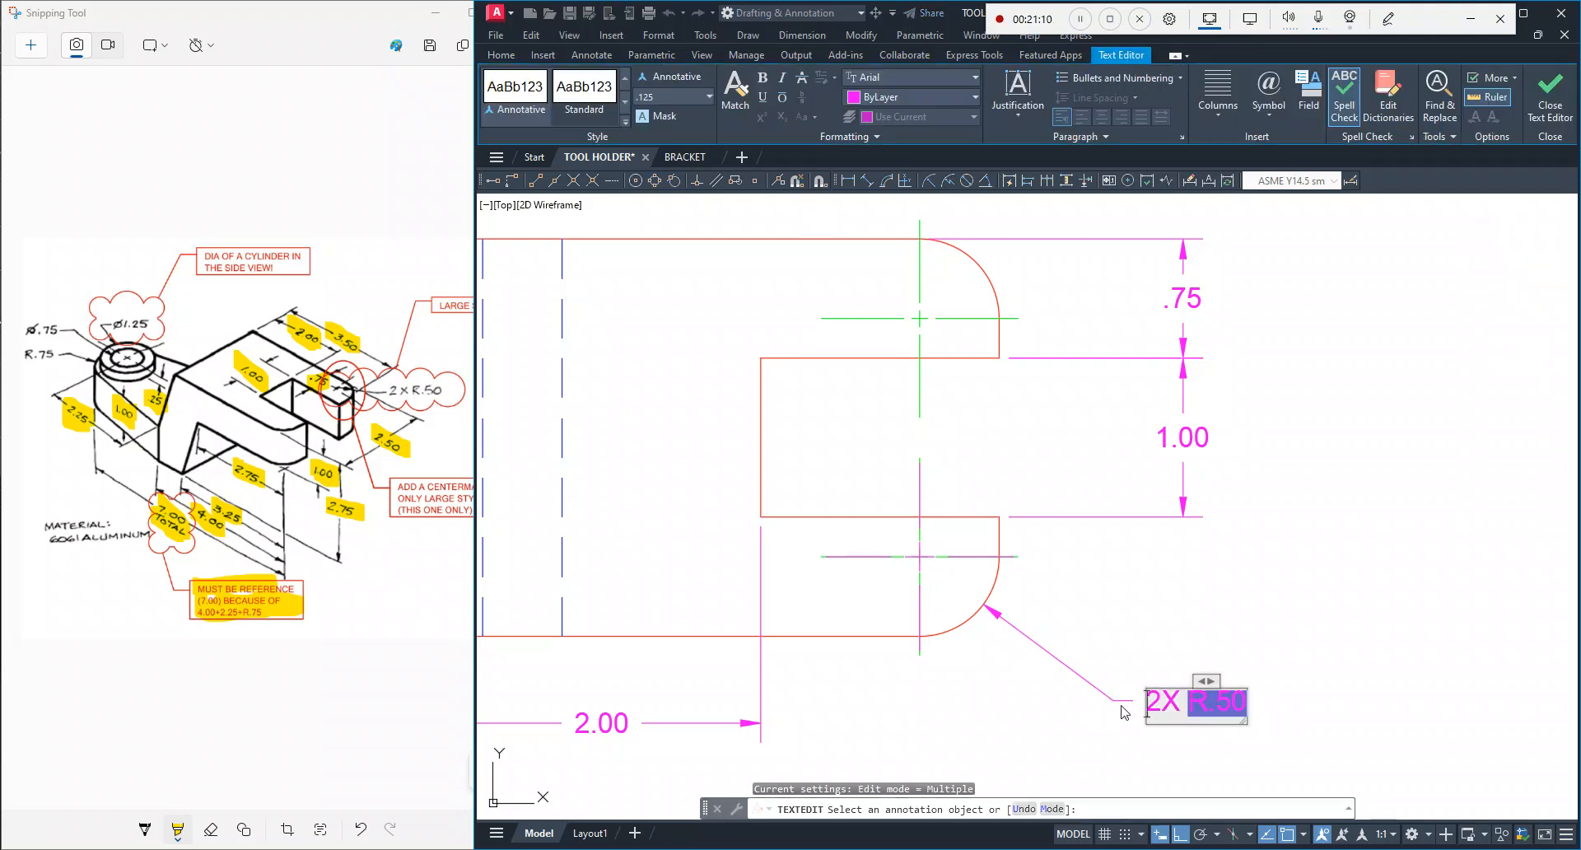
pyautogui.click(1130, 744)
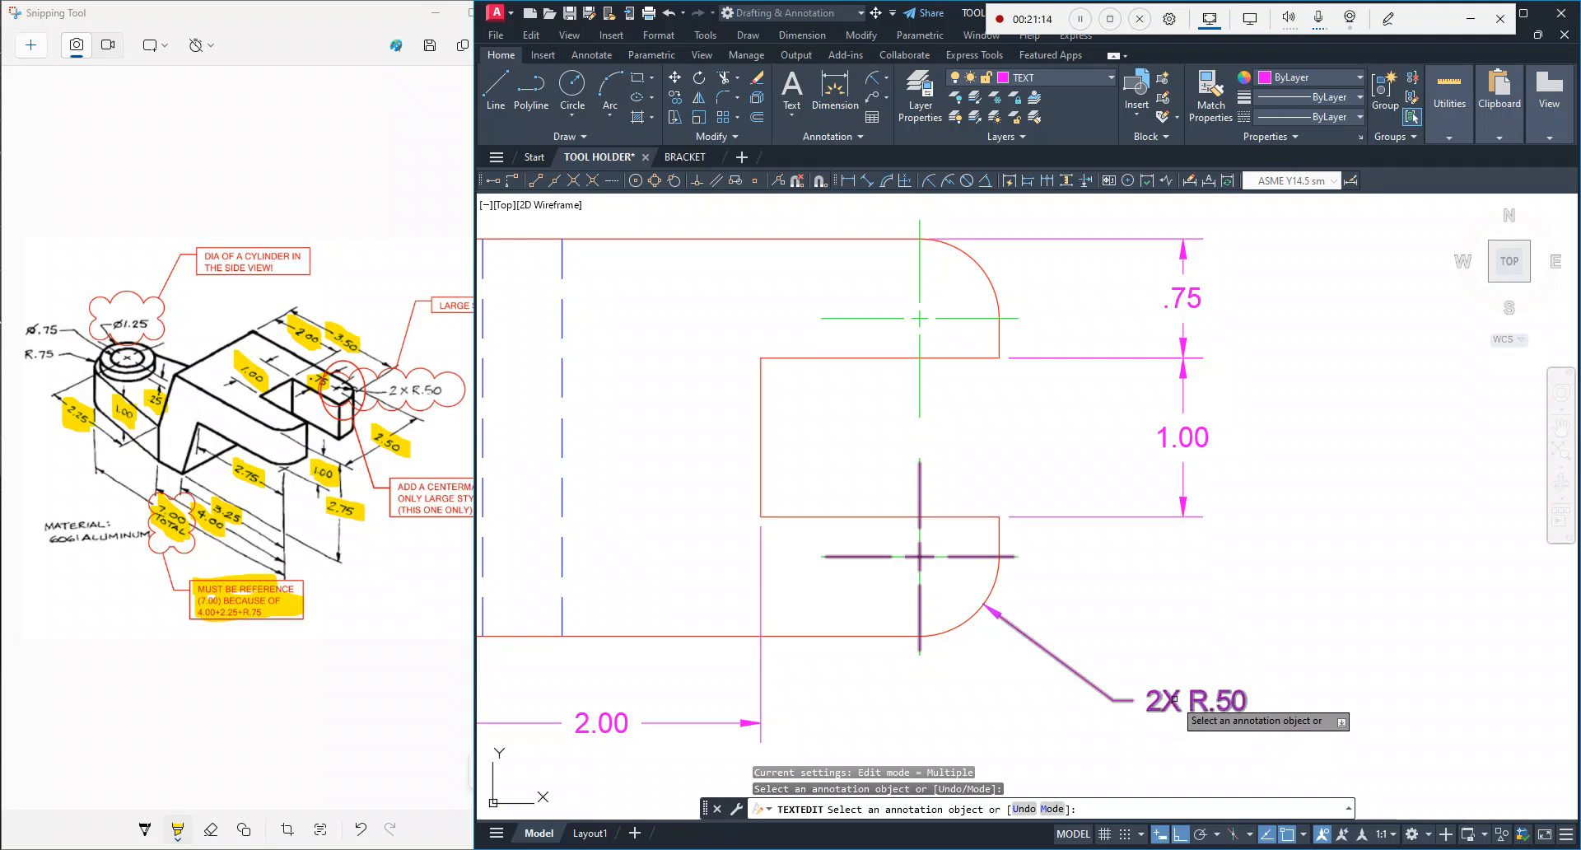
pyautogui.click(1173, 701)
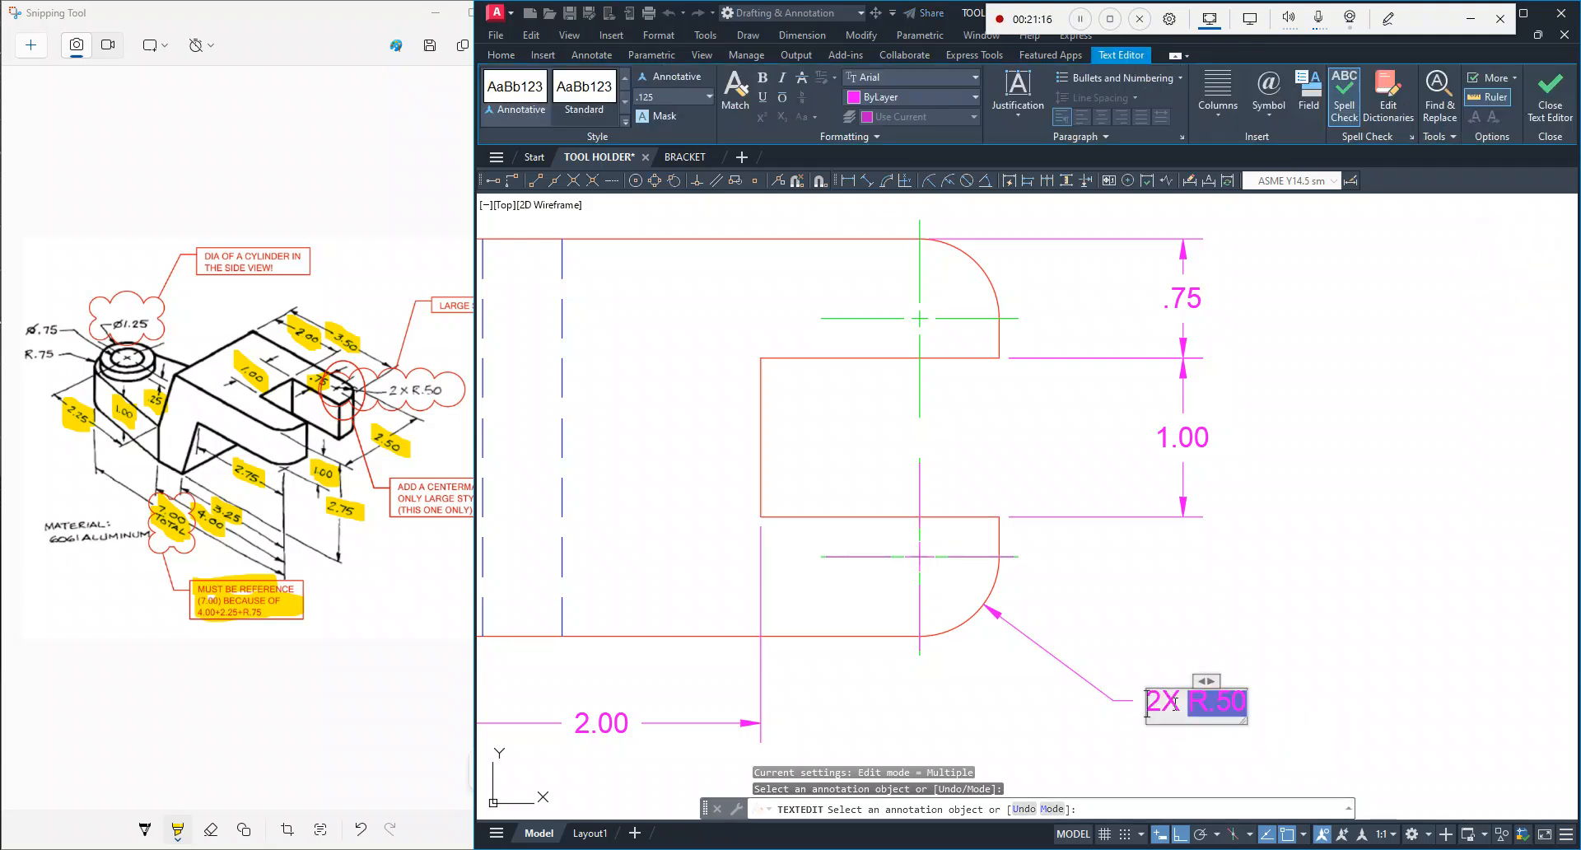
pyautogui.press('Escape')
pyautogui.press('Escape')
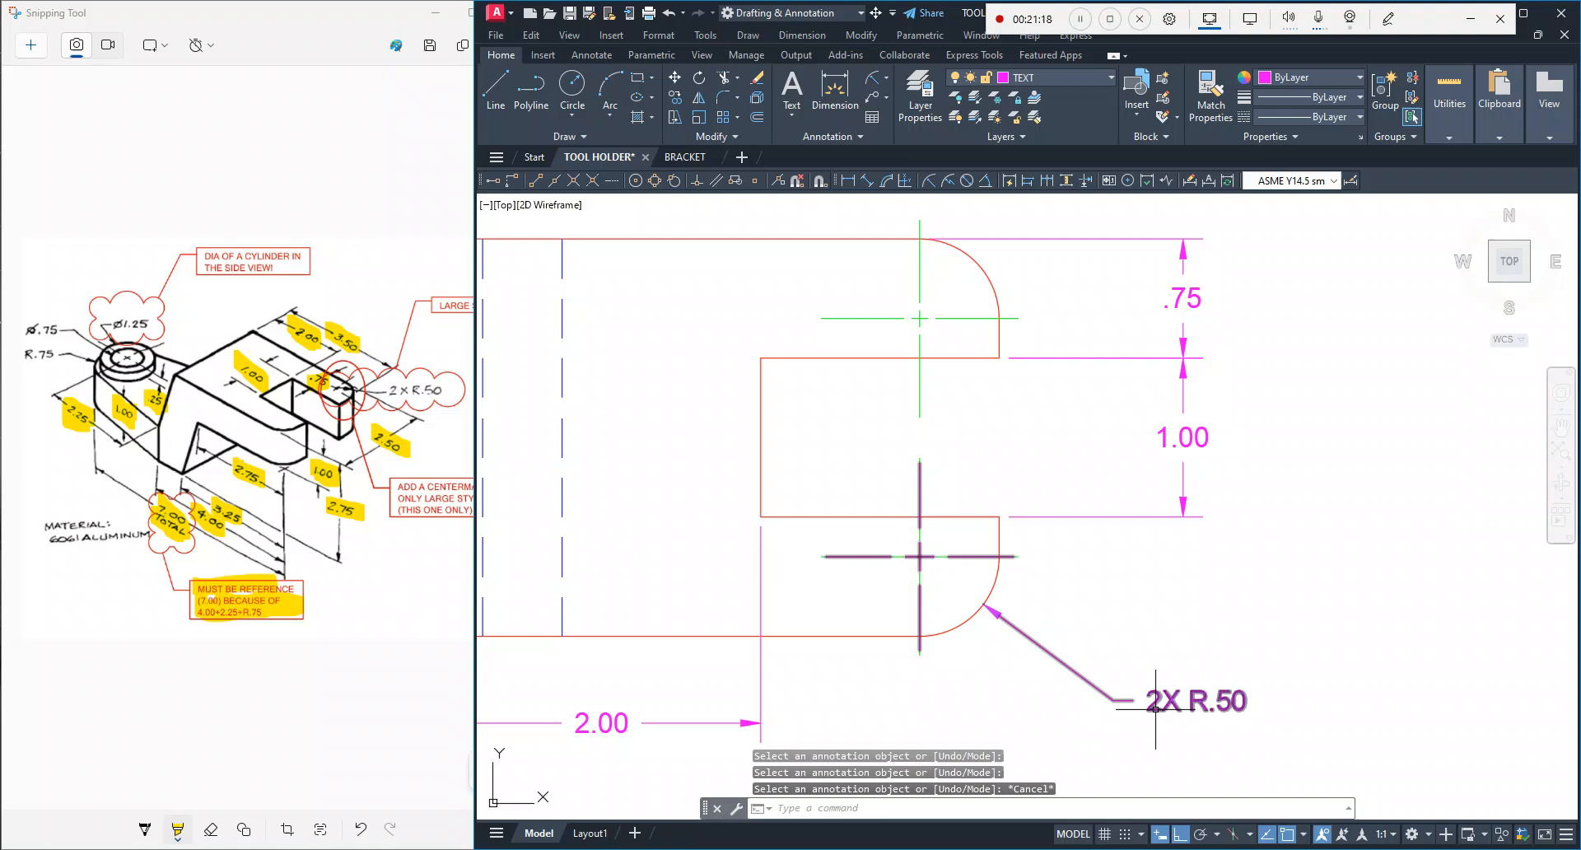
pyautogui.press('Escape')
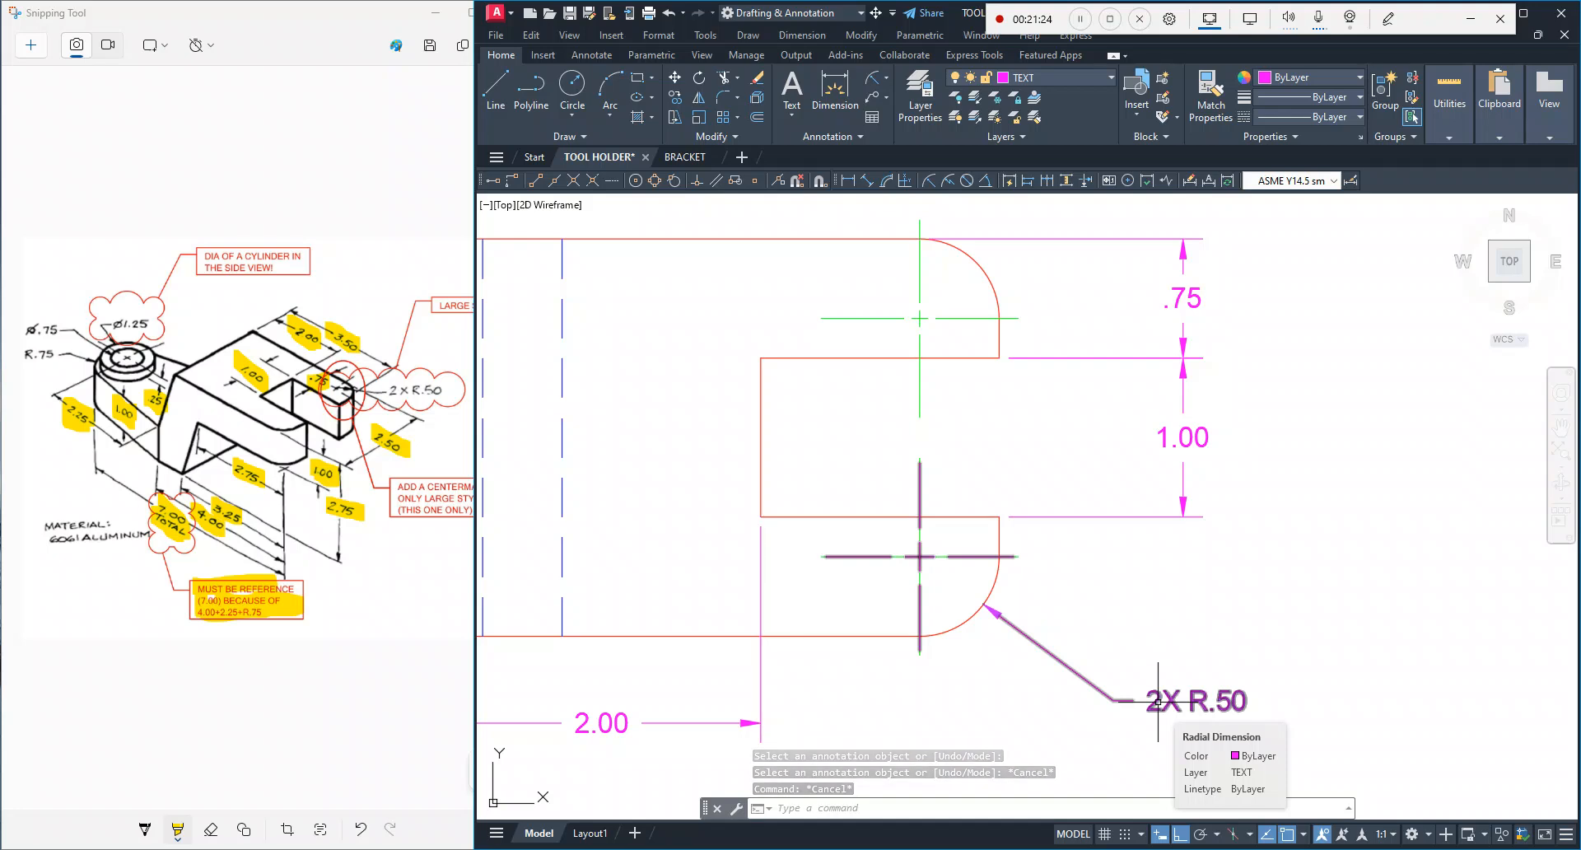
# Step: Apply the ASME Y14.5 largeR dimension style to the 2X R.50 radius dimension
pyautogui.click(1157, 702)
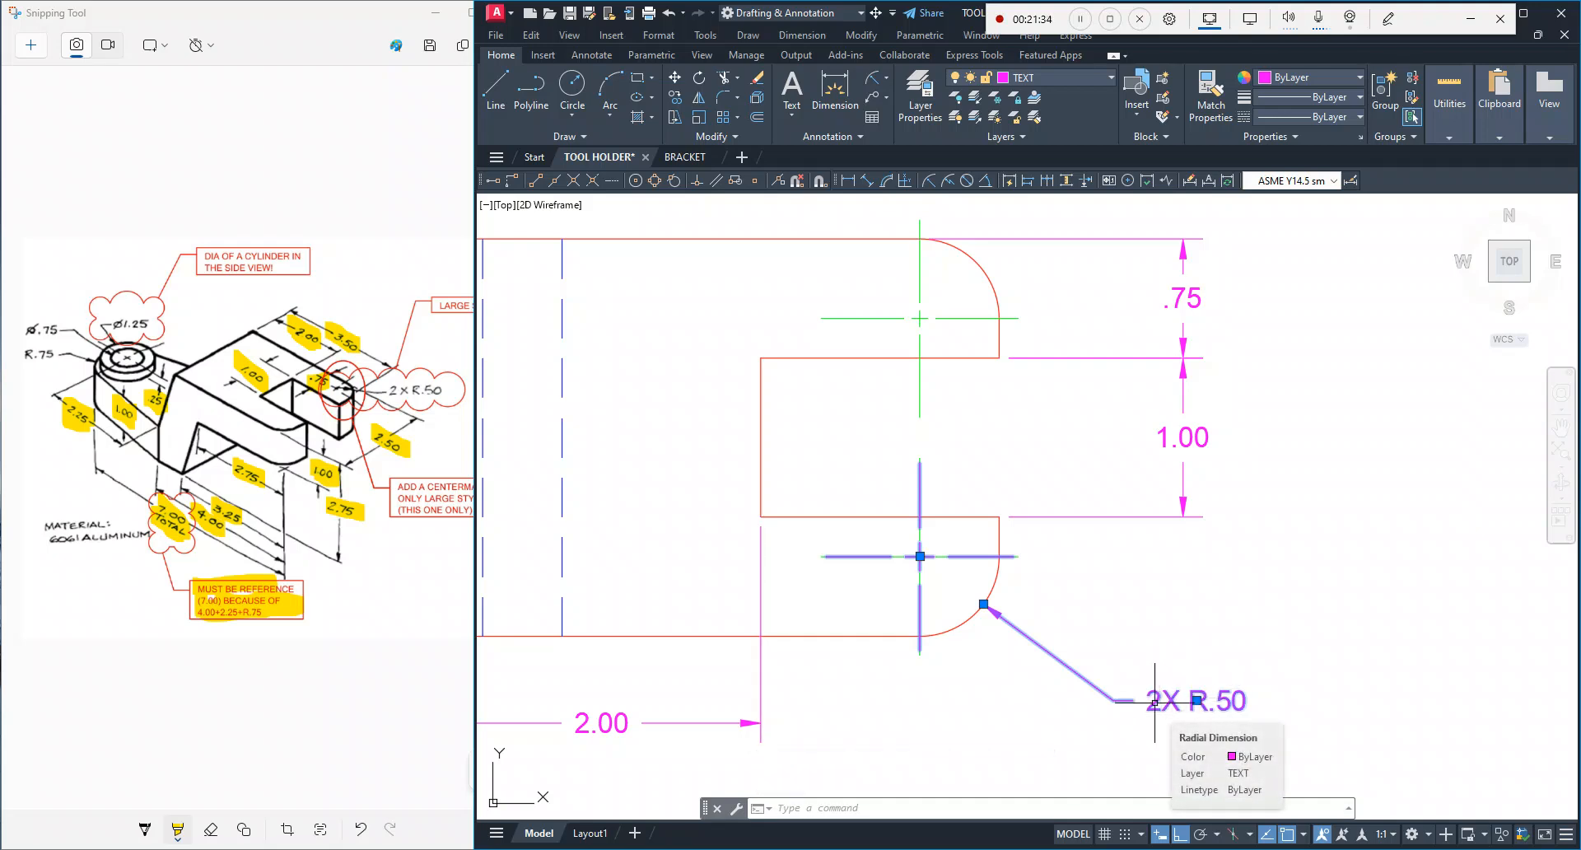
pyautogui.rightClick(1155, 702)
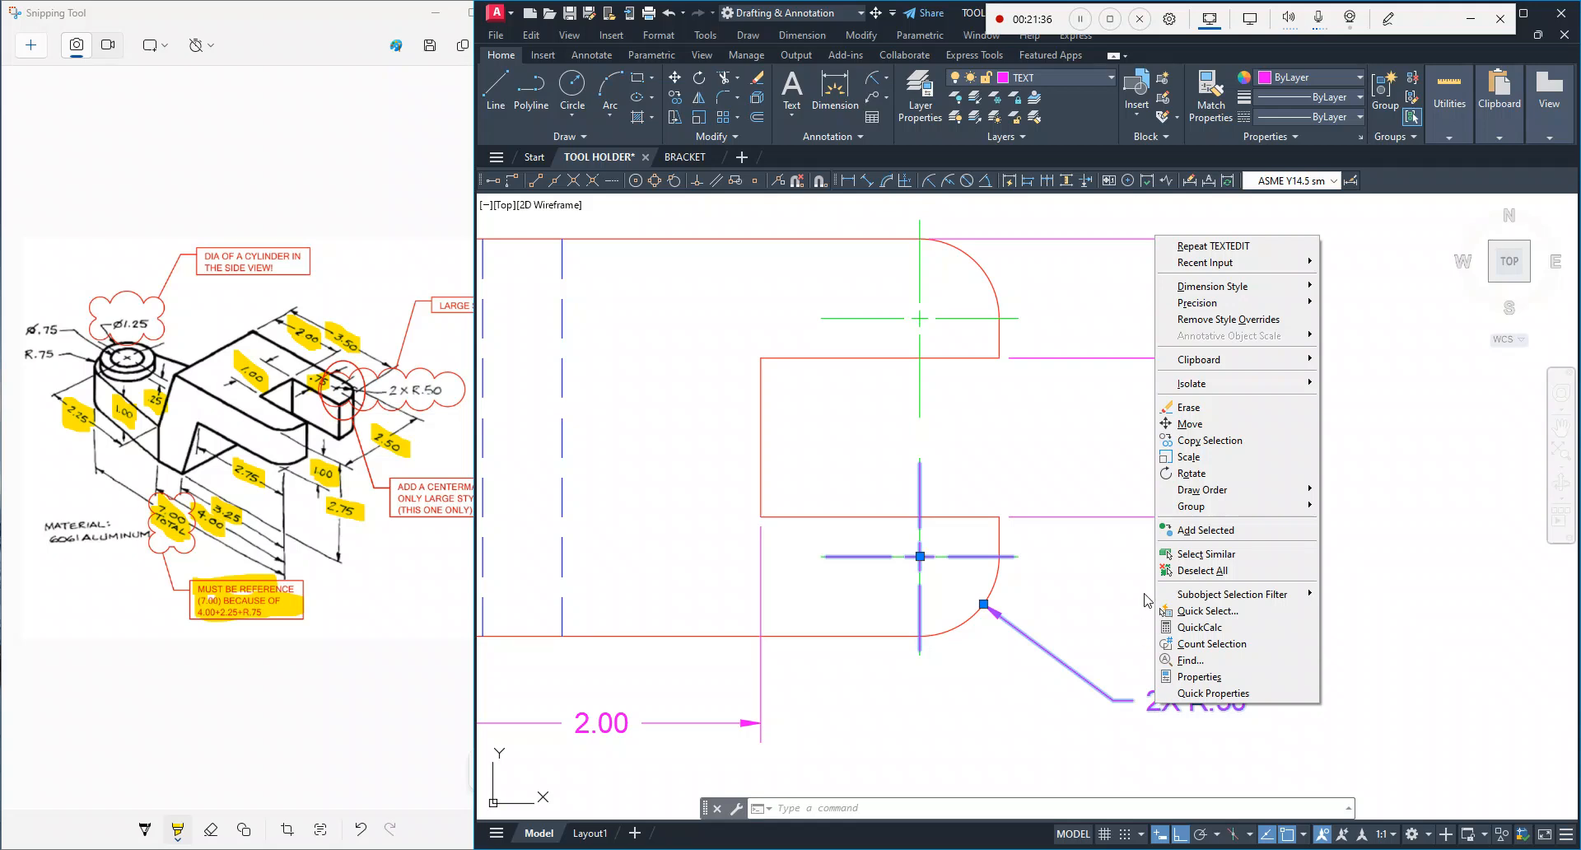
pyautogui.moveTo(1188, 310)
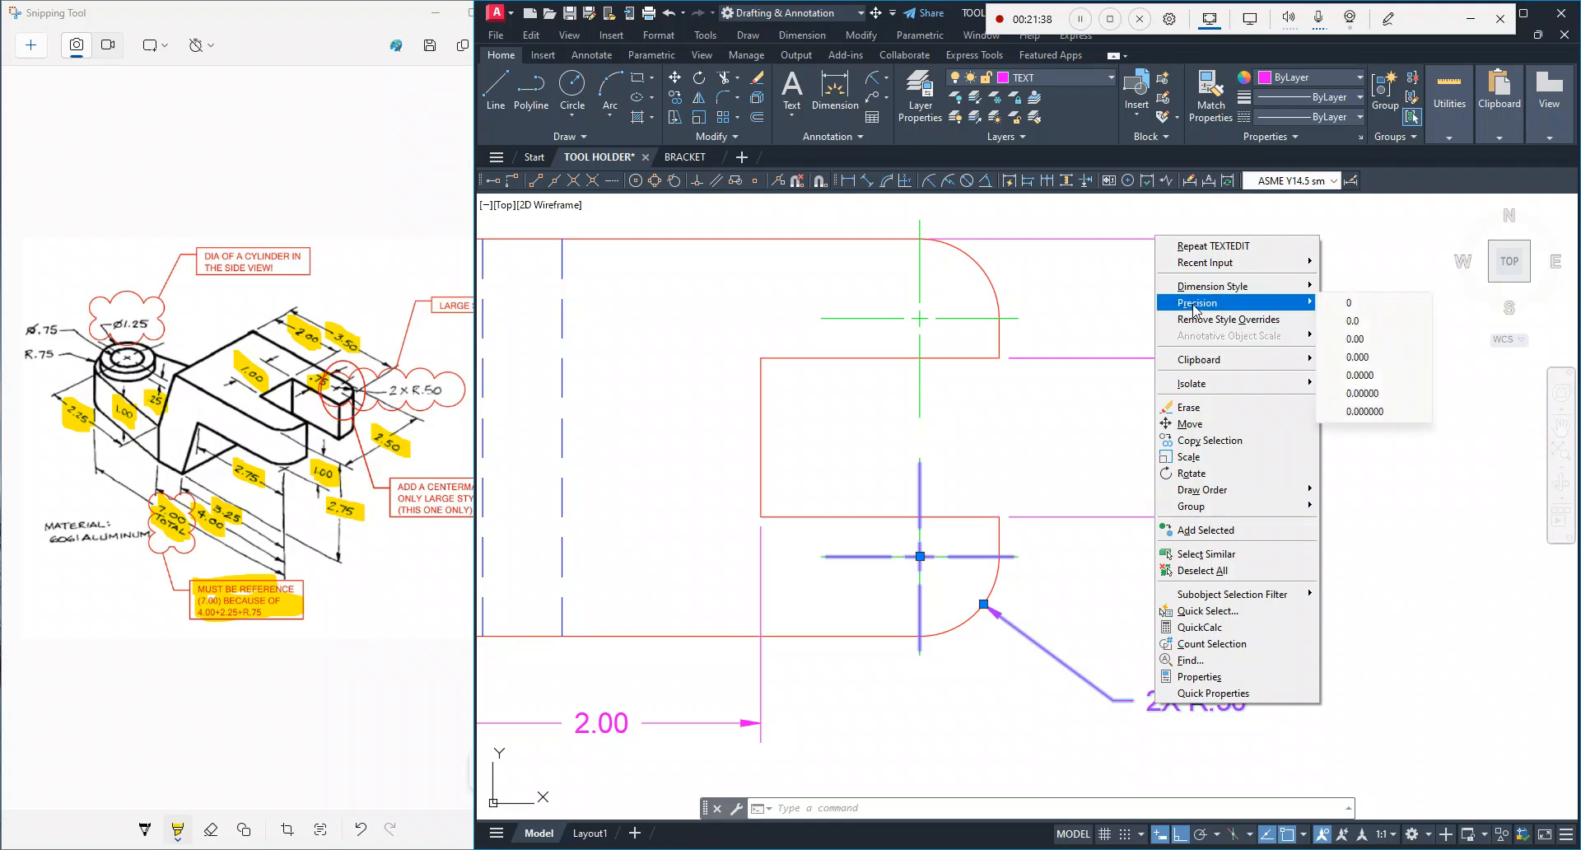
pyautogui.moveTo(1249, 290)
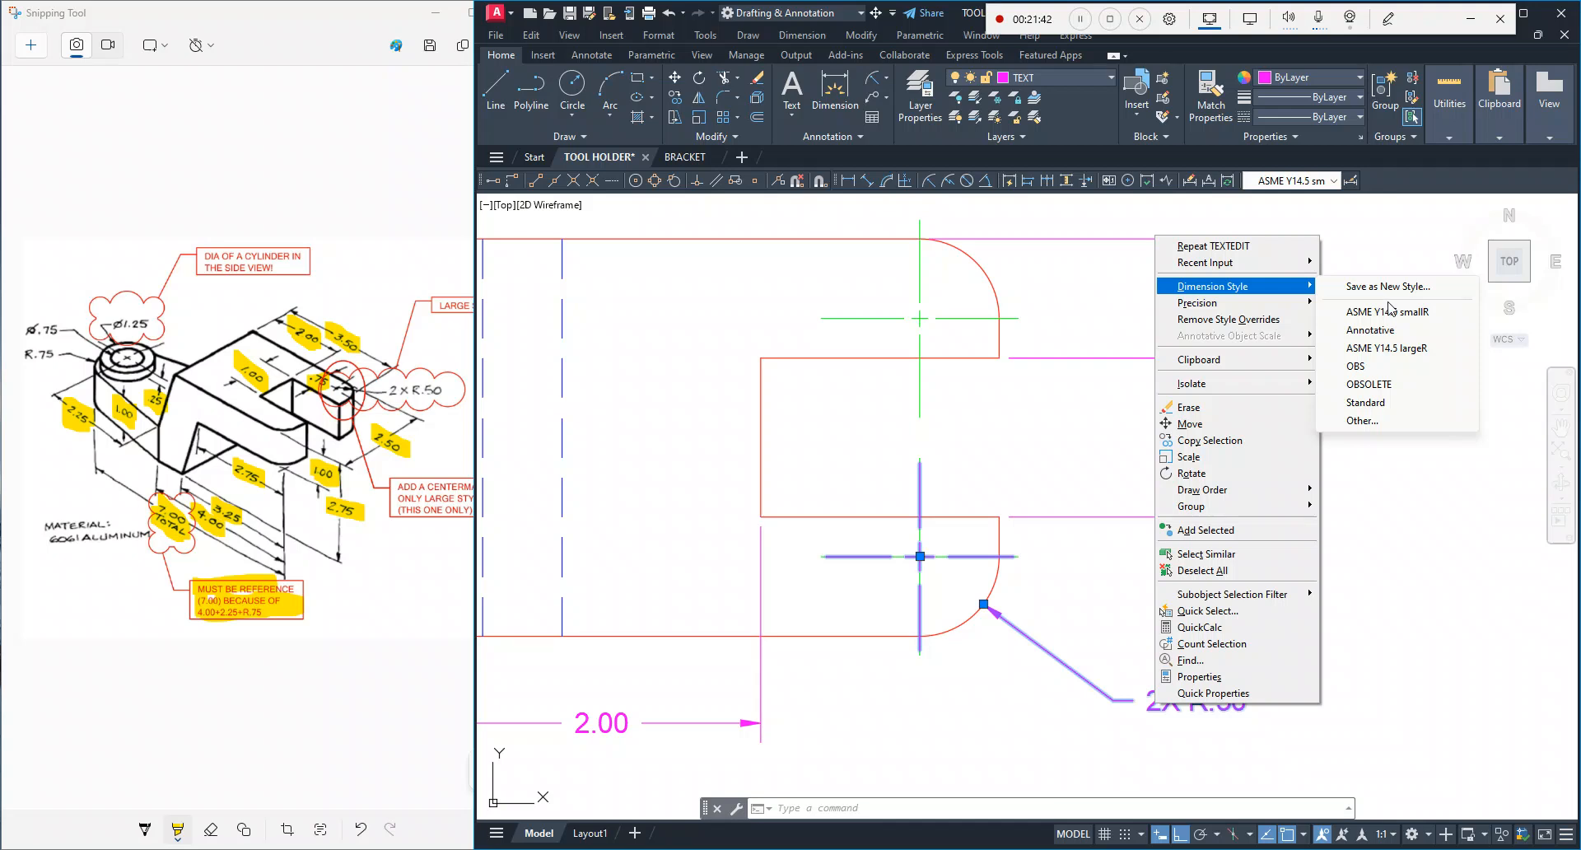
pyautogui.click(1413, 356)
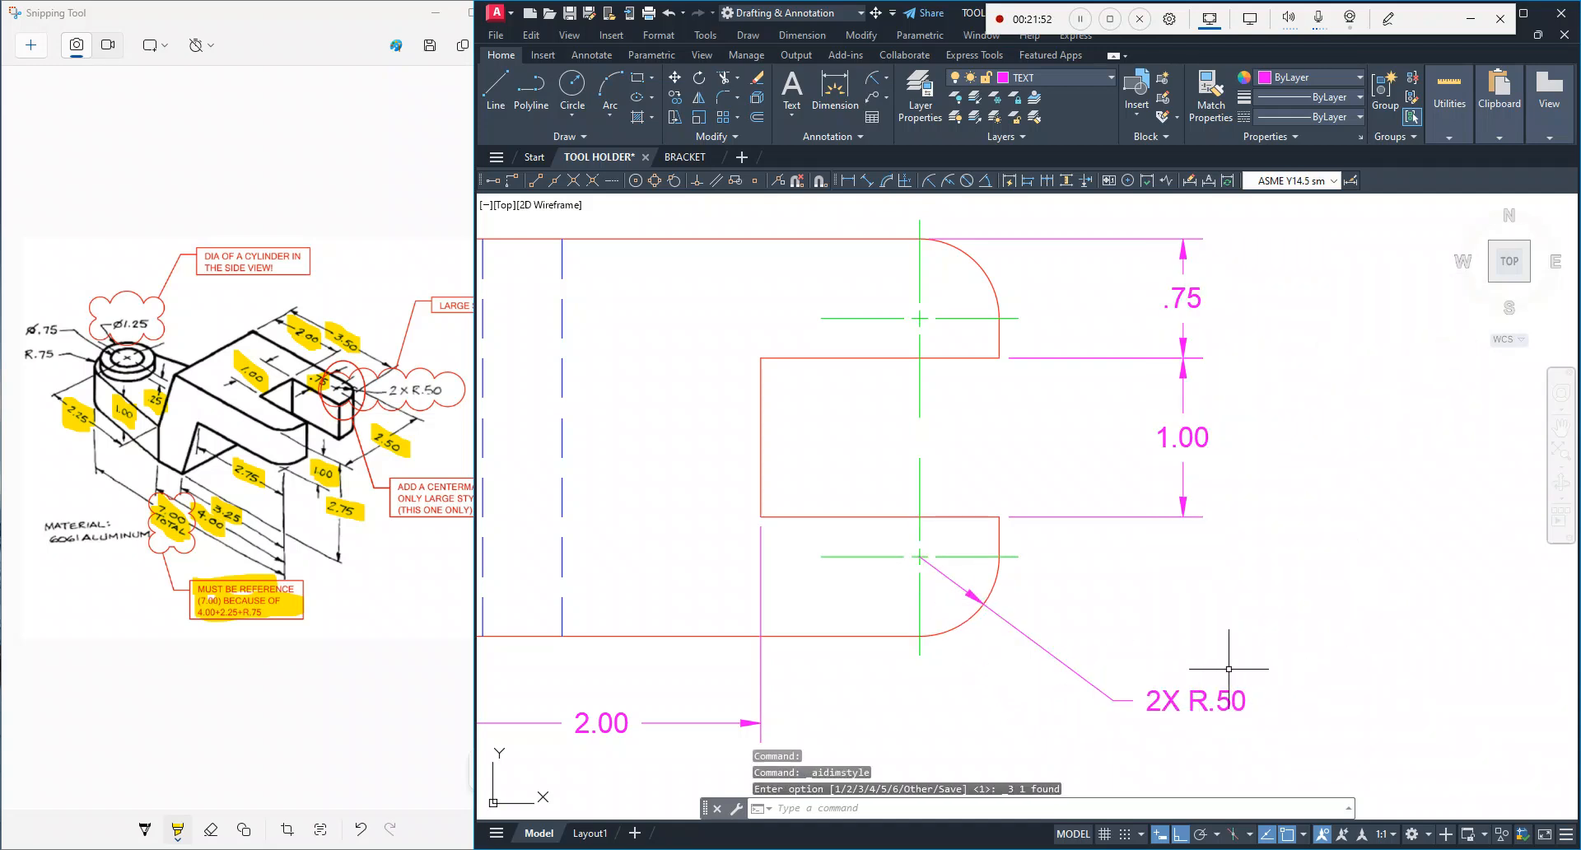
# Step: In the Snipping Tool sketch, highlight the 2 X R.50 radius note in yellow
pyautogui.moveTo(1003, 680); pyautogui.dragTo(1264, 698, button='middle')
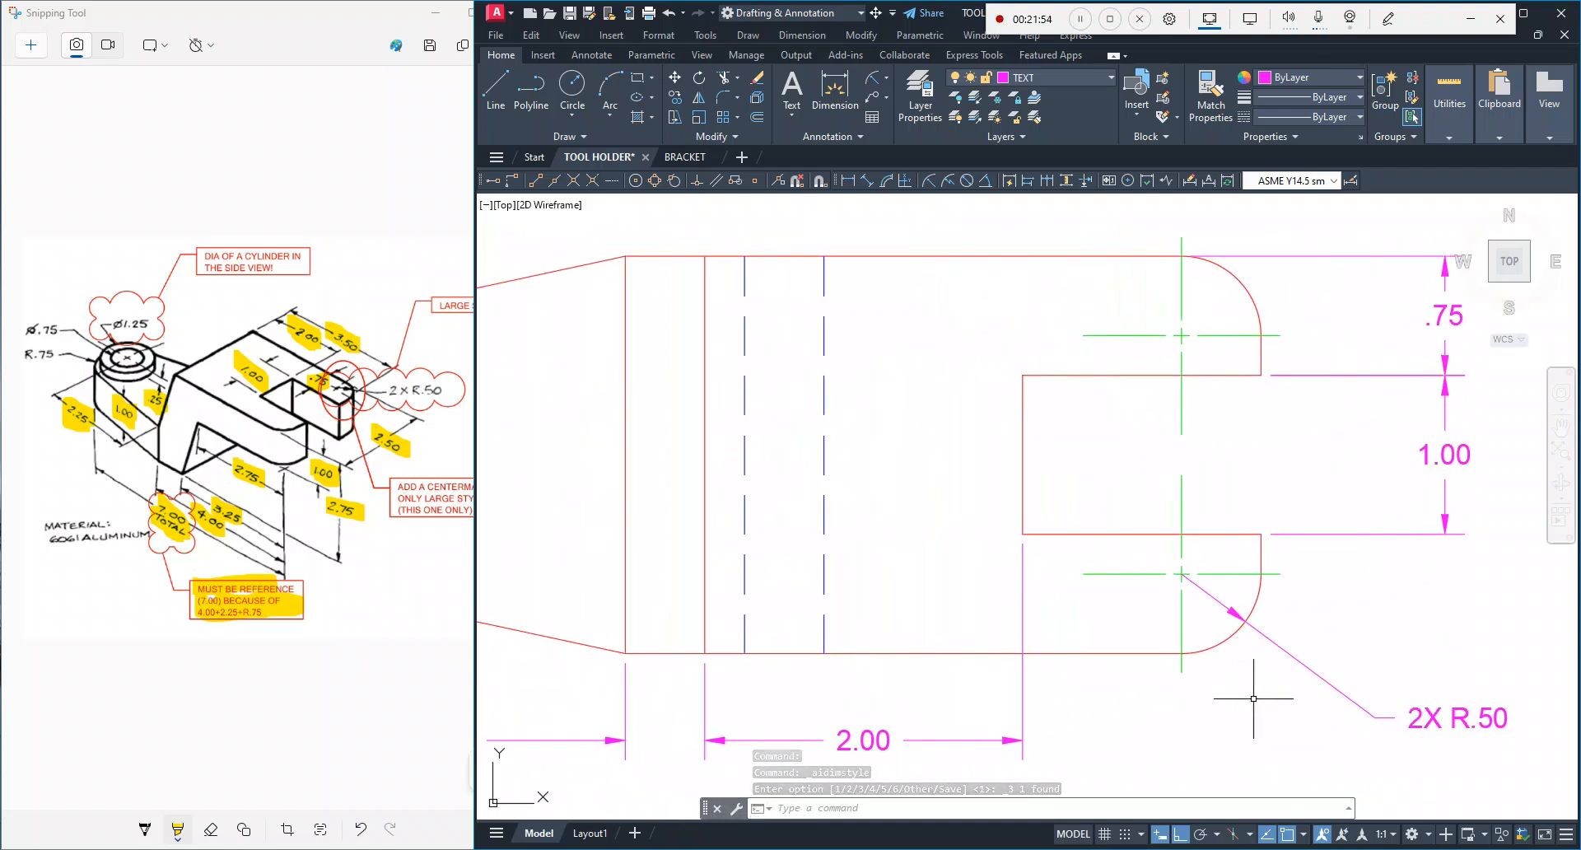
pyautogui.click(389, 393)
pyautogui.moveTo(453, 390); pyautogui.dragTo(384, 394)
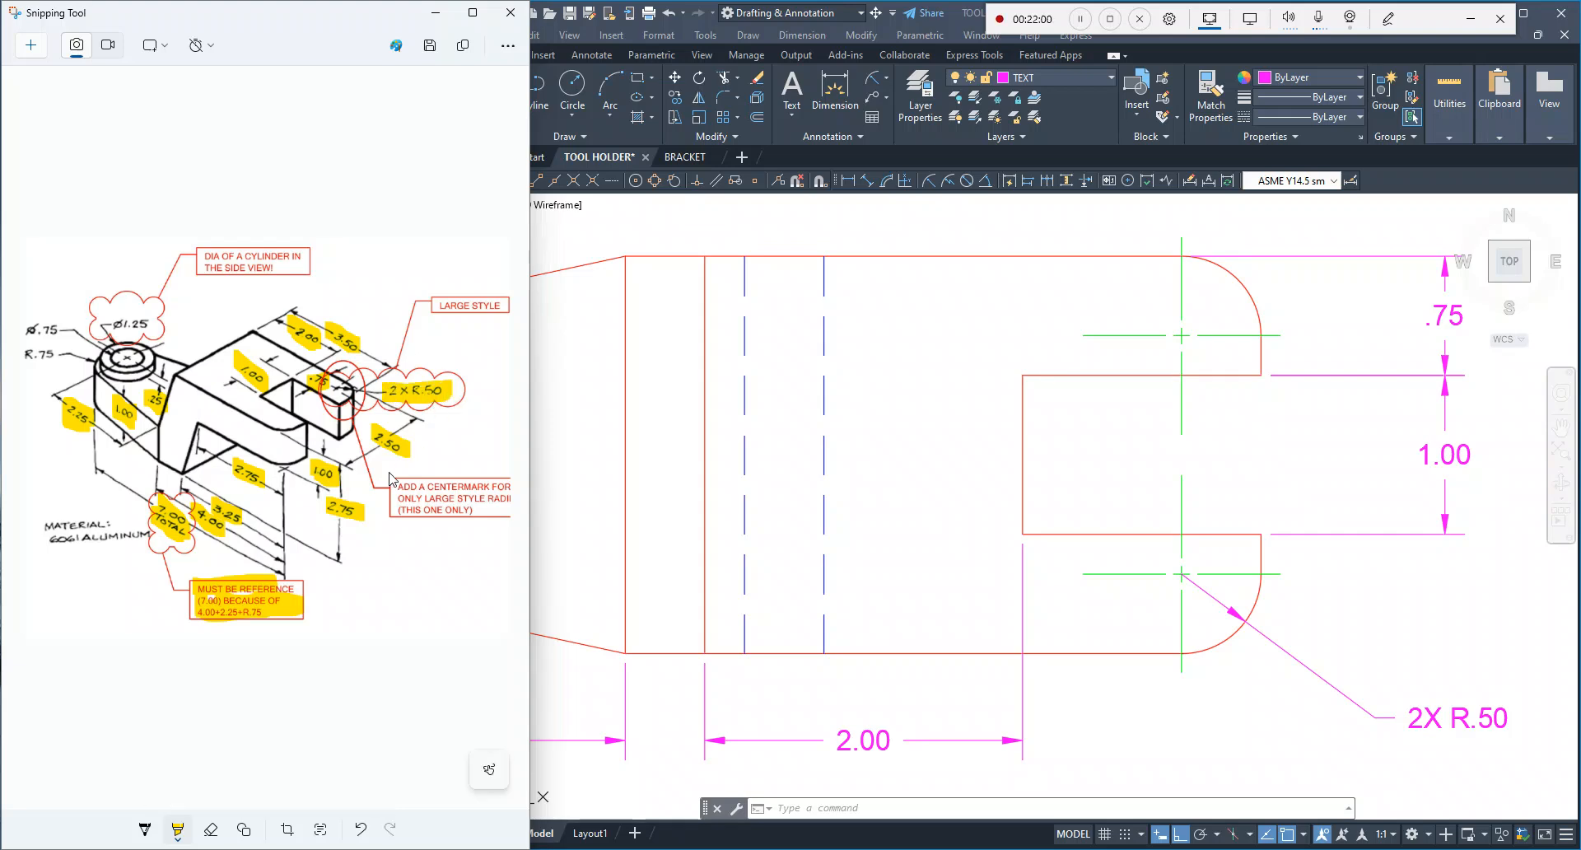
# Step: In AutoCAD, examine the outer arc around the cylinder end in the top view
pyautogui.click(951, 619)
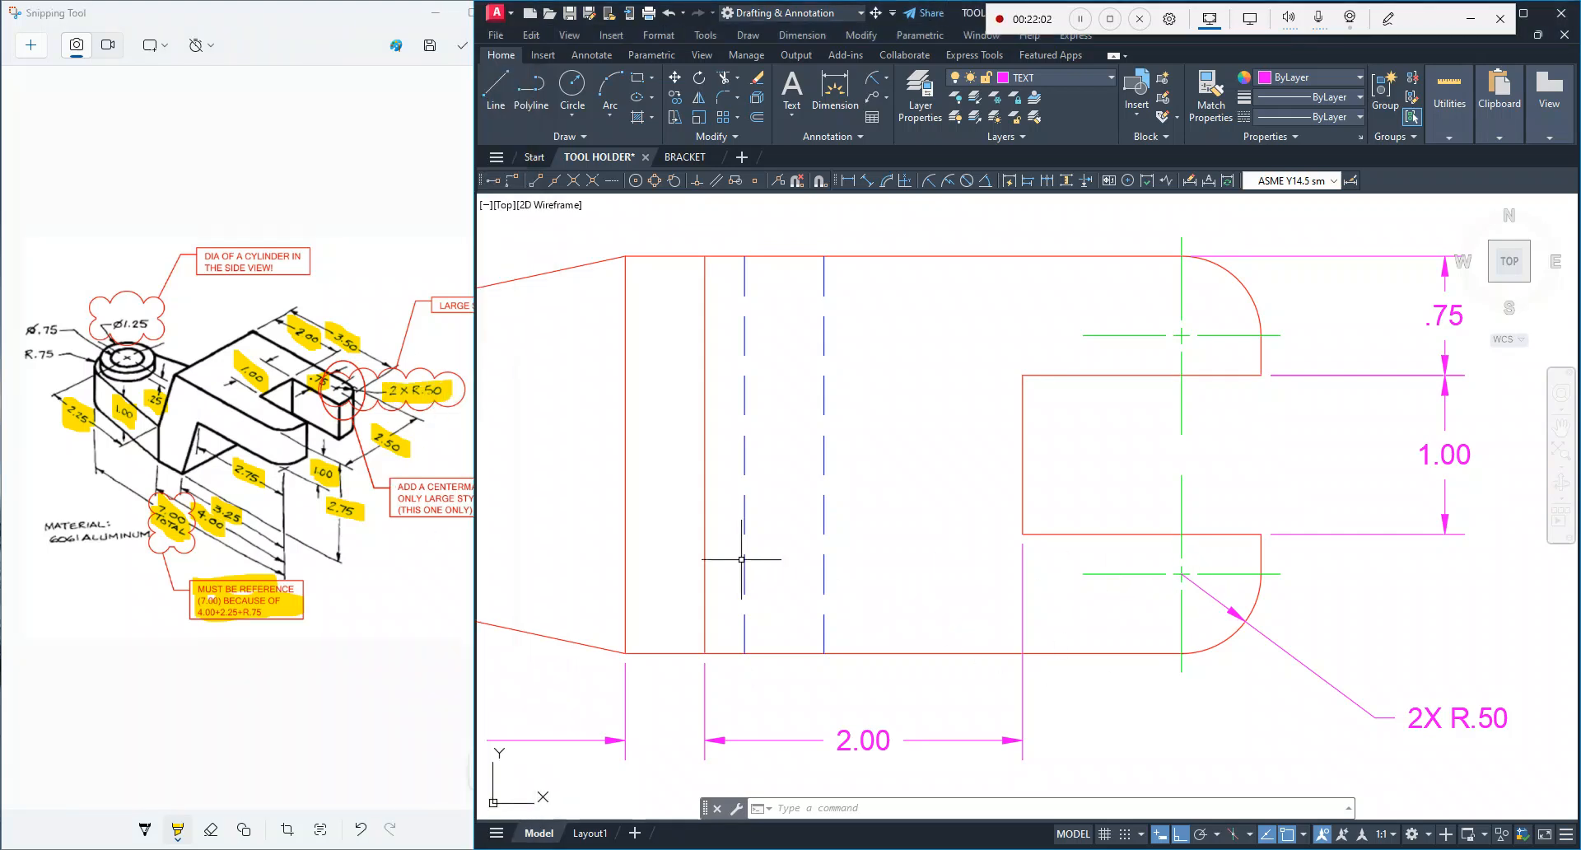
pyautogui.moveTo(677, 539)
pyautogui.mouseDown(button='middle')
pyautogui.moveTo(1098, 519)
pyautogui.moveTo(1151, 490)
pyautogui.mouseUp(button='middle')
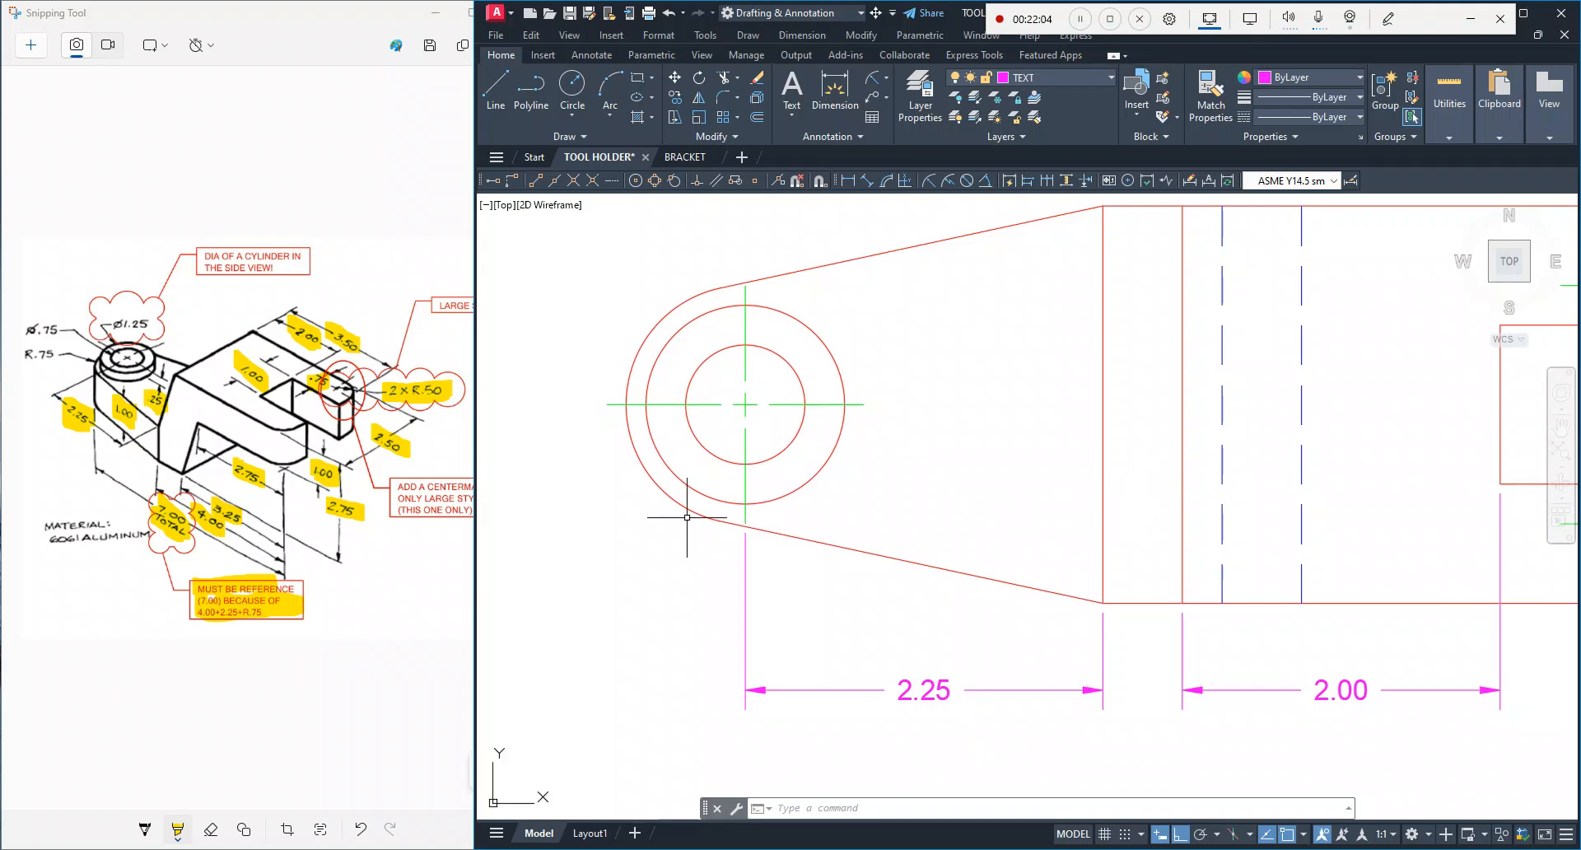
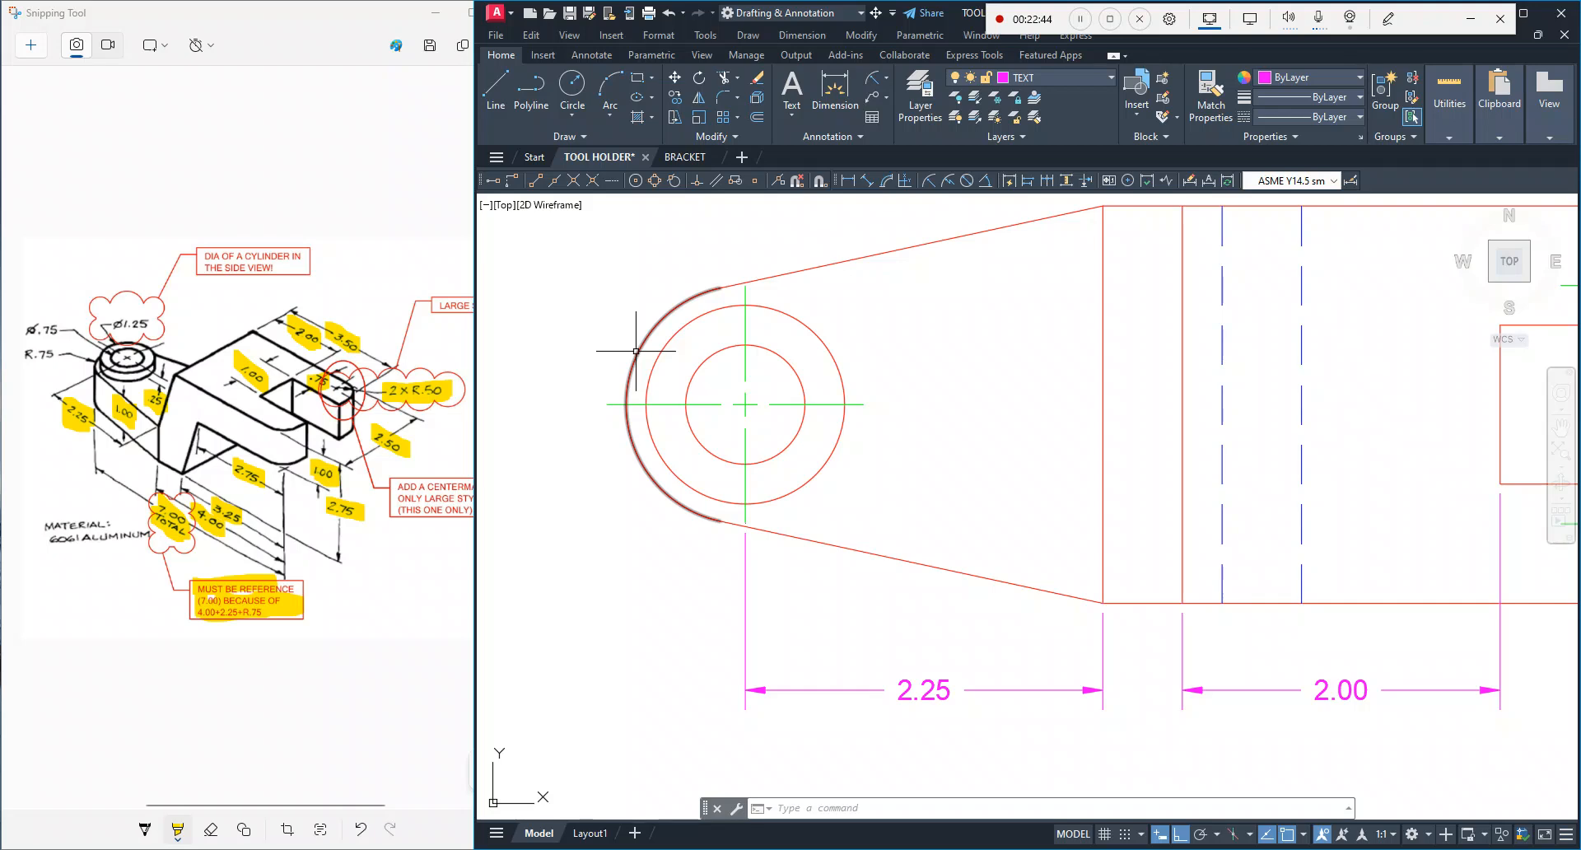
pyautogui.click(636, 350)
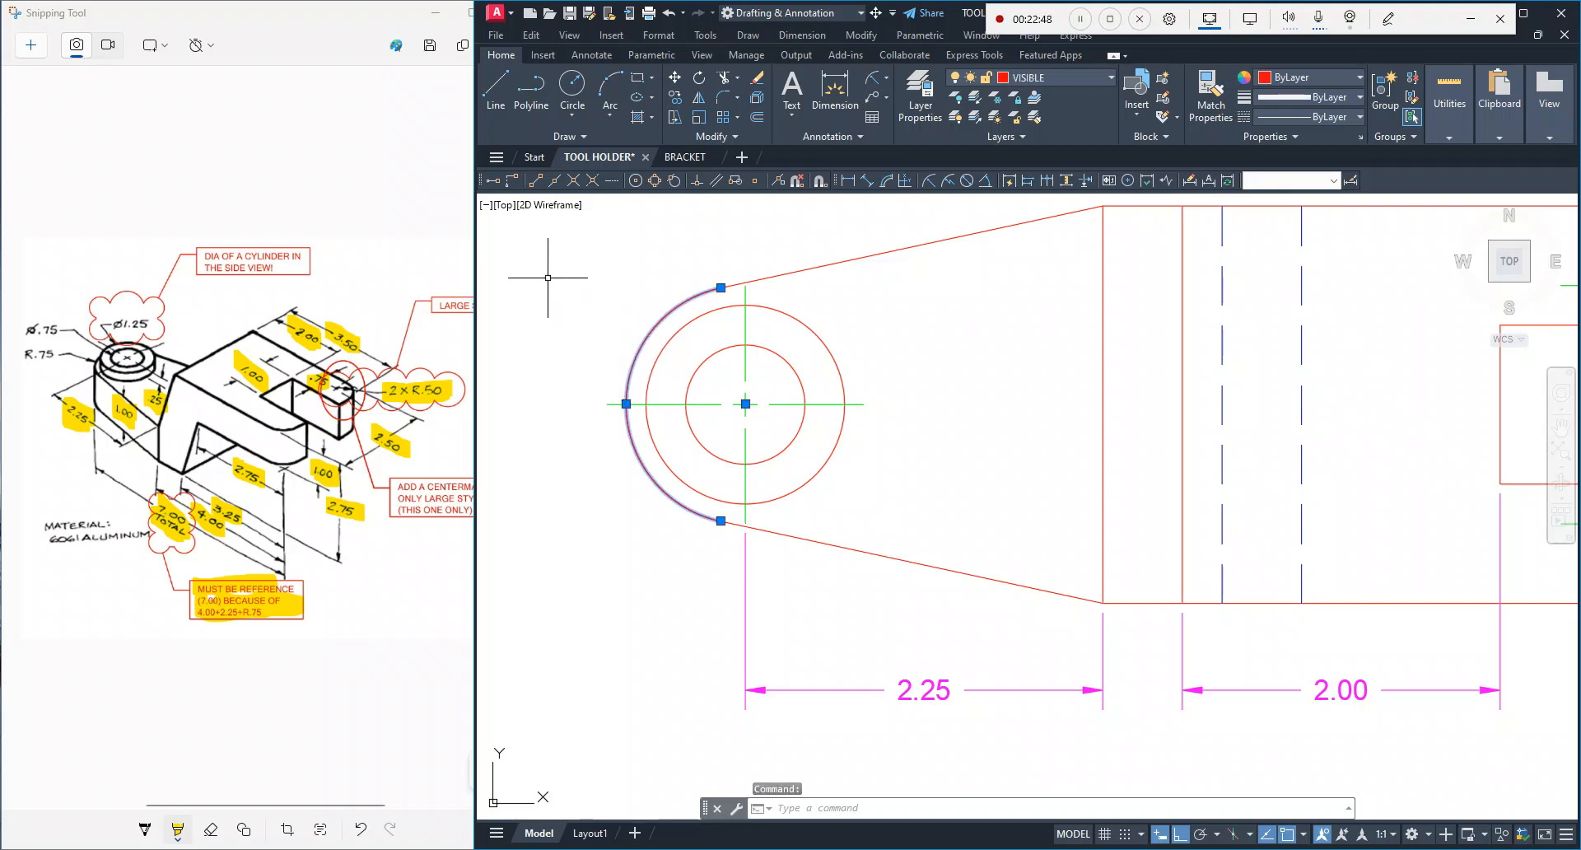
pyautogui.scroll(-2, 843, 601)
pyautogui.scroll(2, 843, 601)
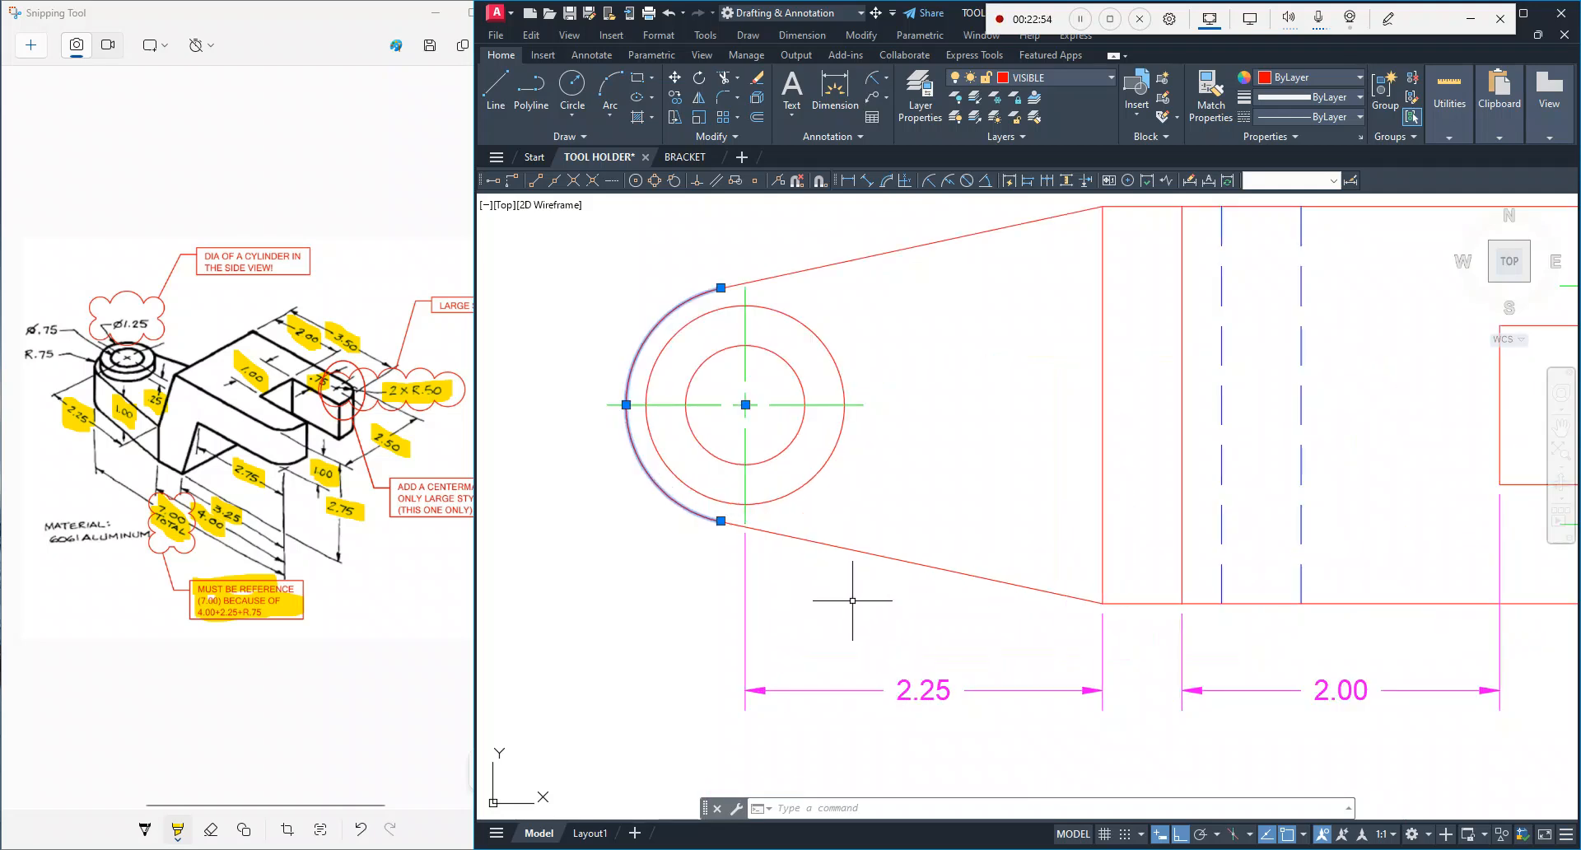
pyautogui.scroll(-1, 861, 565)
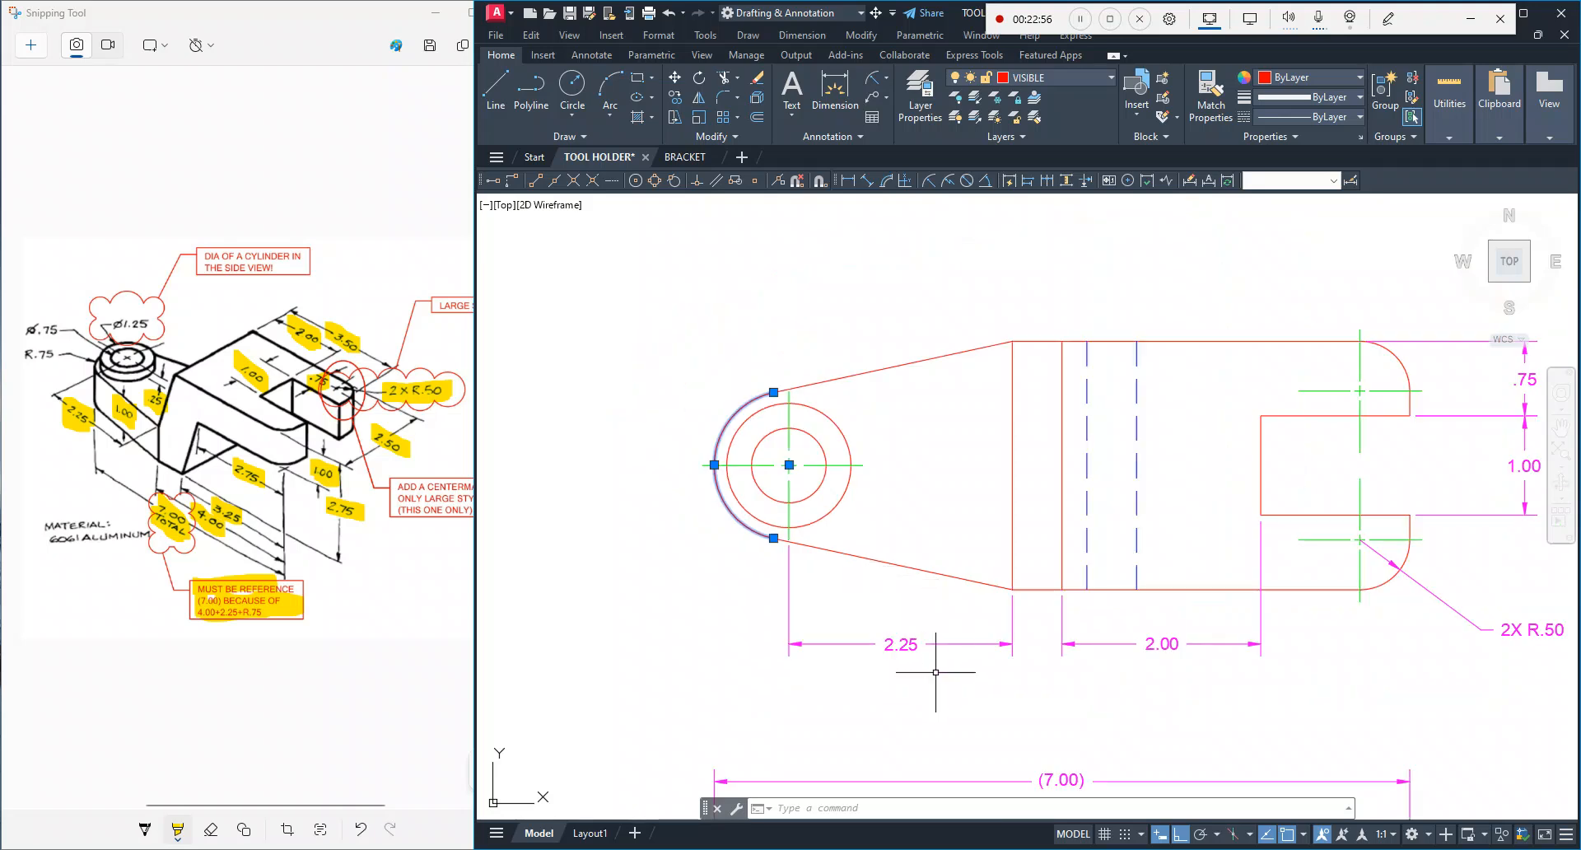
# Step: Add a linear dimension across the raised cylinder's top edge in the front view, placing it above the cylinder
pyautogui.moveTo(936, 670); pyautogui.dragTo(899, 338, button='middle')
pyautogui.moveTo(815, 734); pyautogui.dragTo(805, 628, button='middle')
pyautogui.scroll(4, 727, 701)
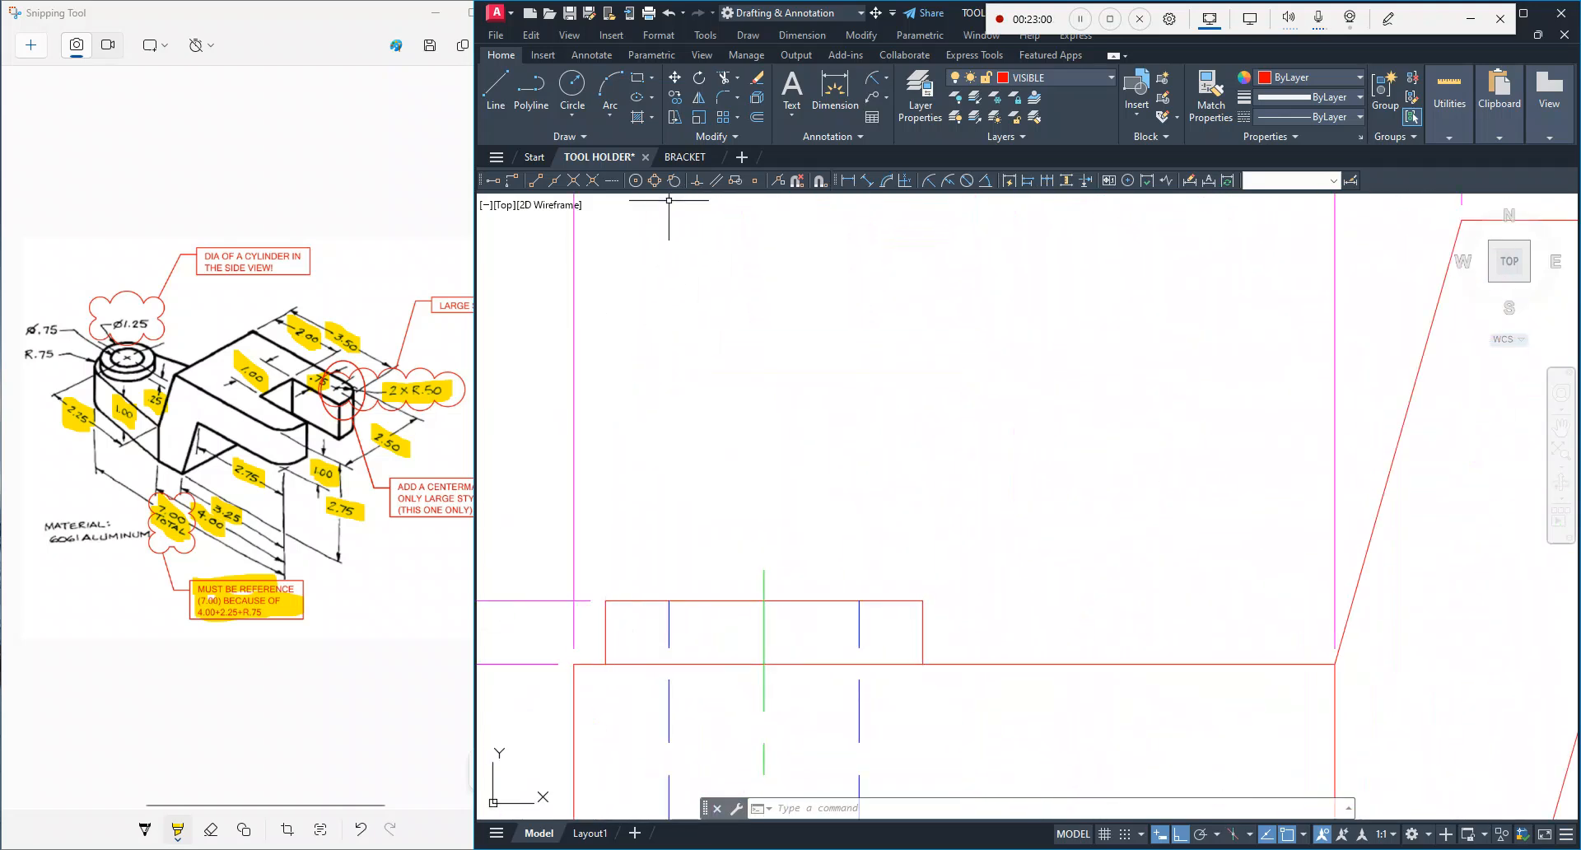
pyautogui.click(491, 113)
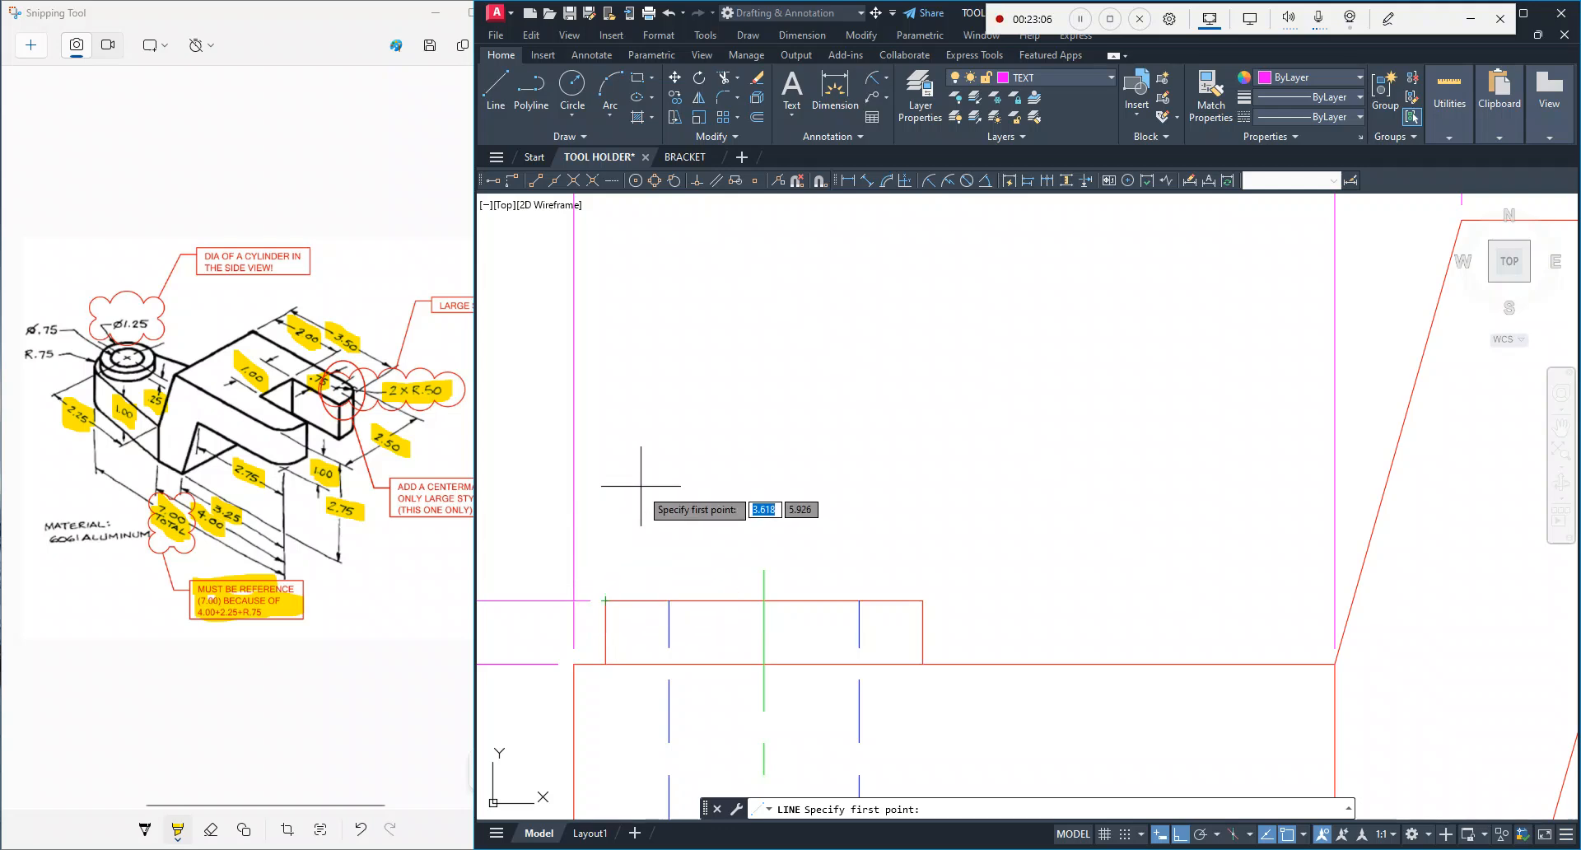
pyautogui.press('Escape')
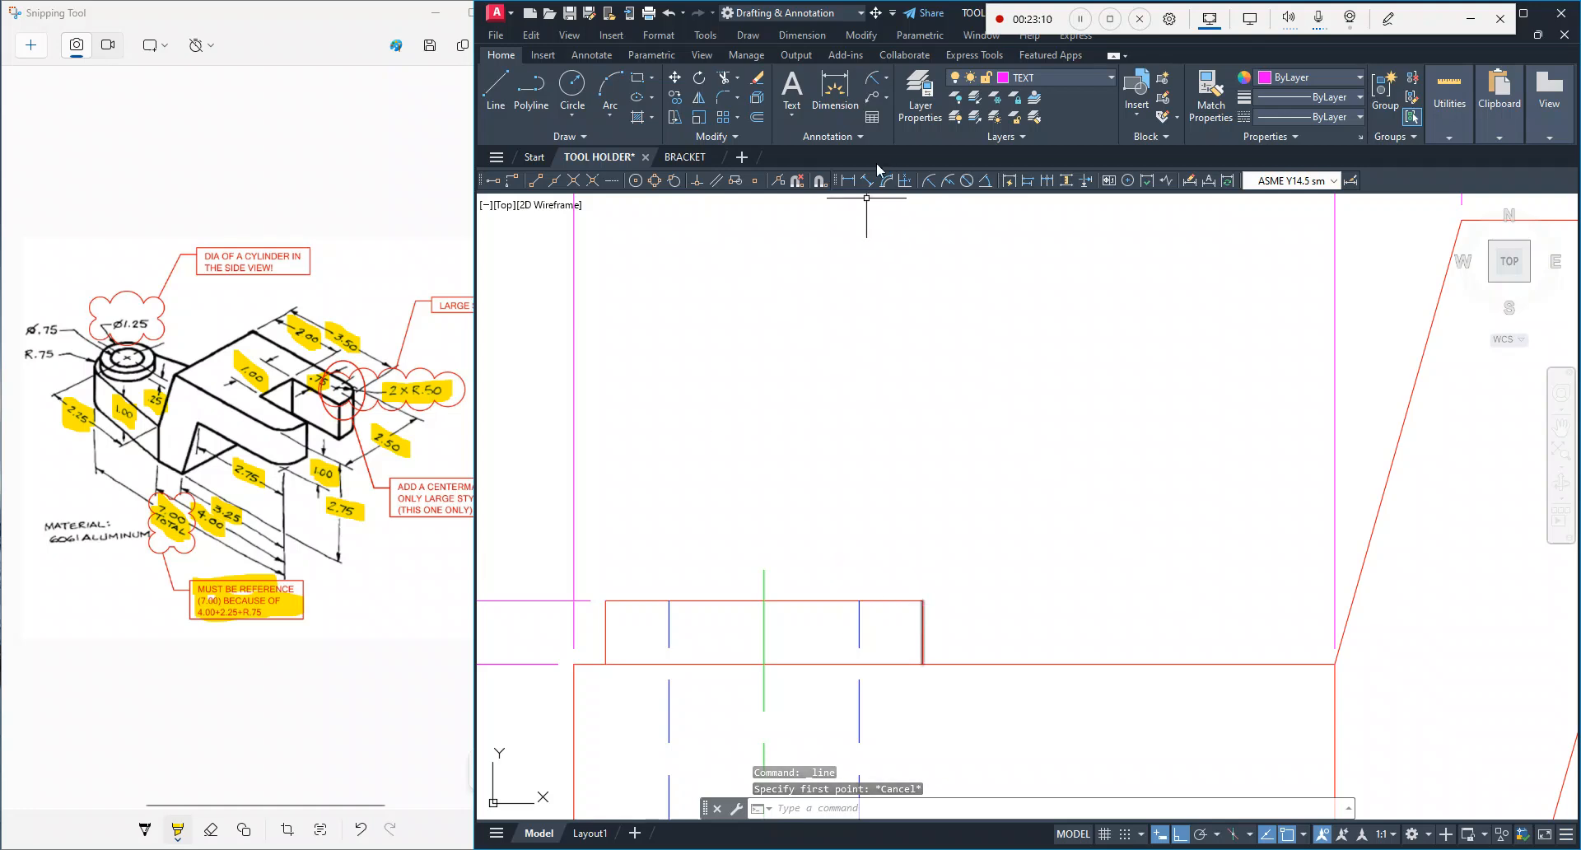
pyautogui.click(885, 82)
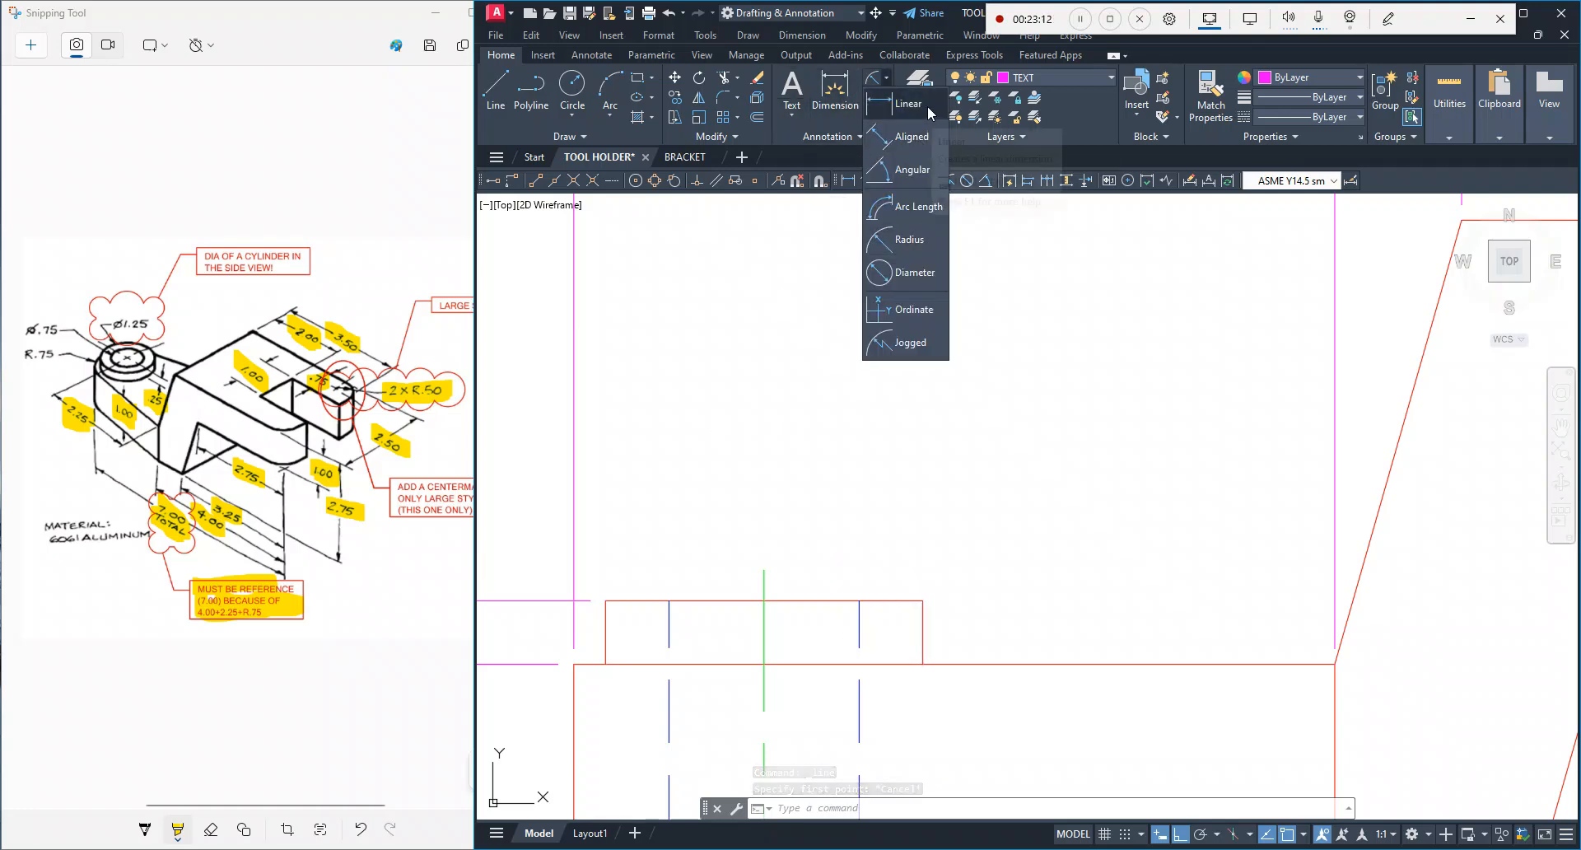
pyautogui.click(927, 105)
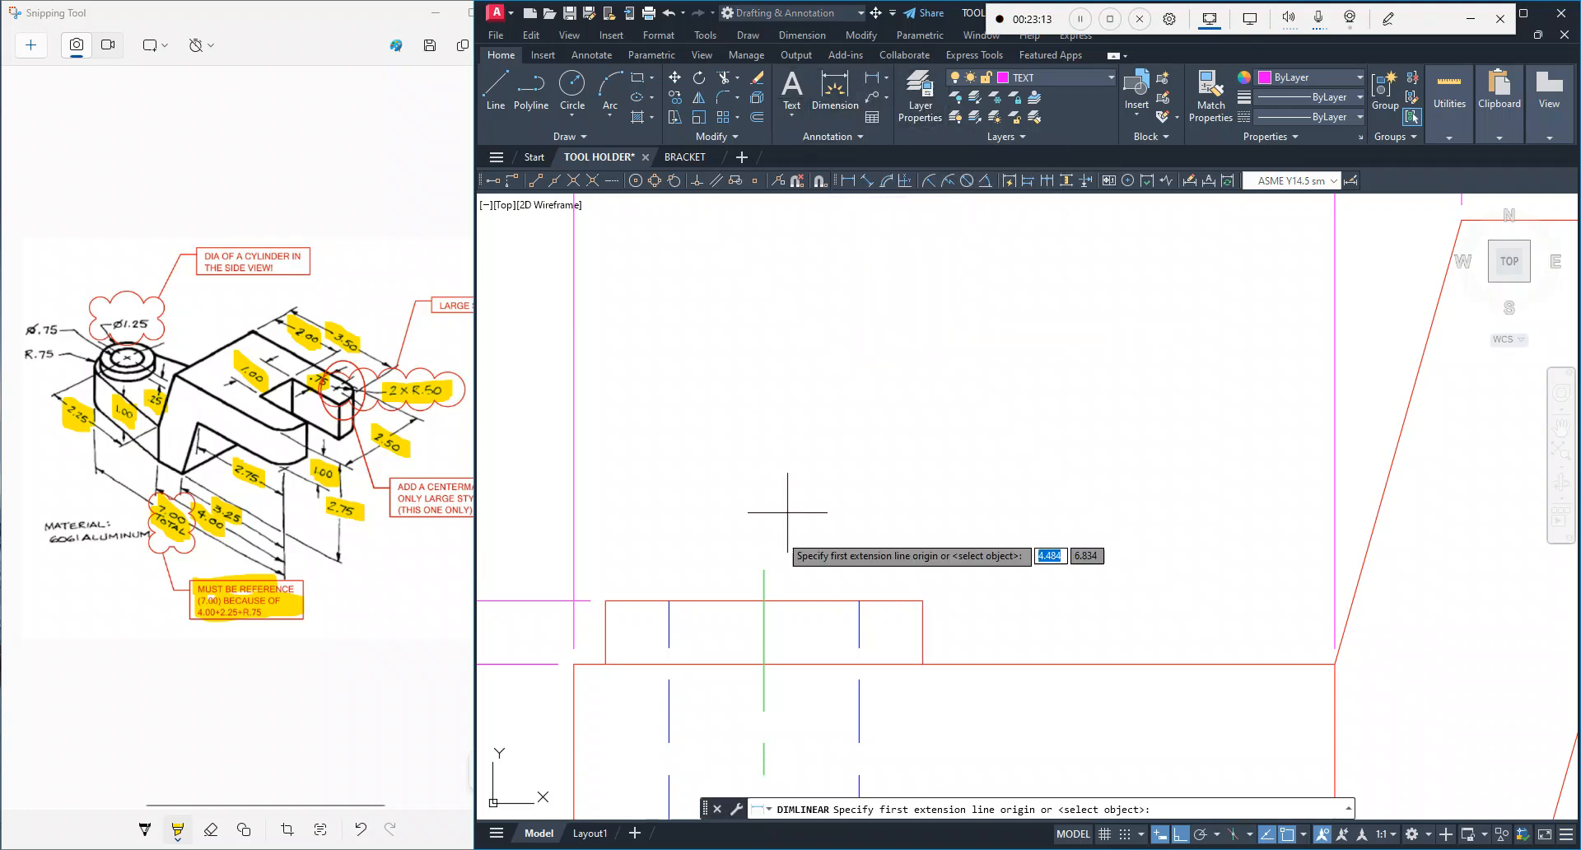
pyautogui.click(606, 601)
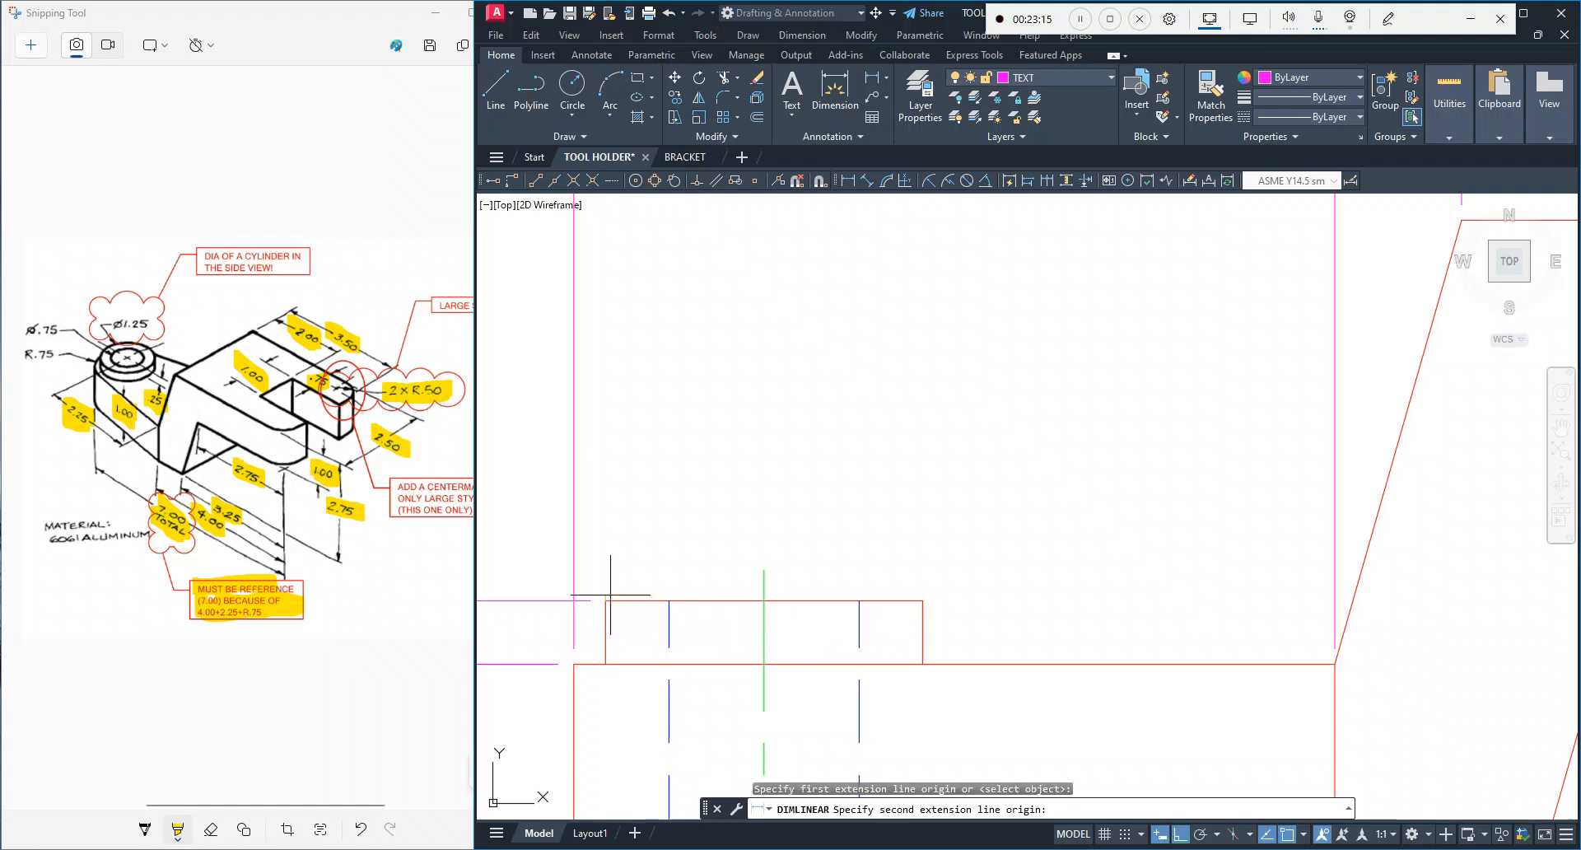
pyautogui.click(923, 601)
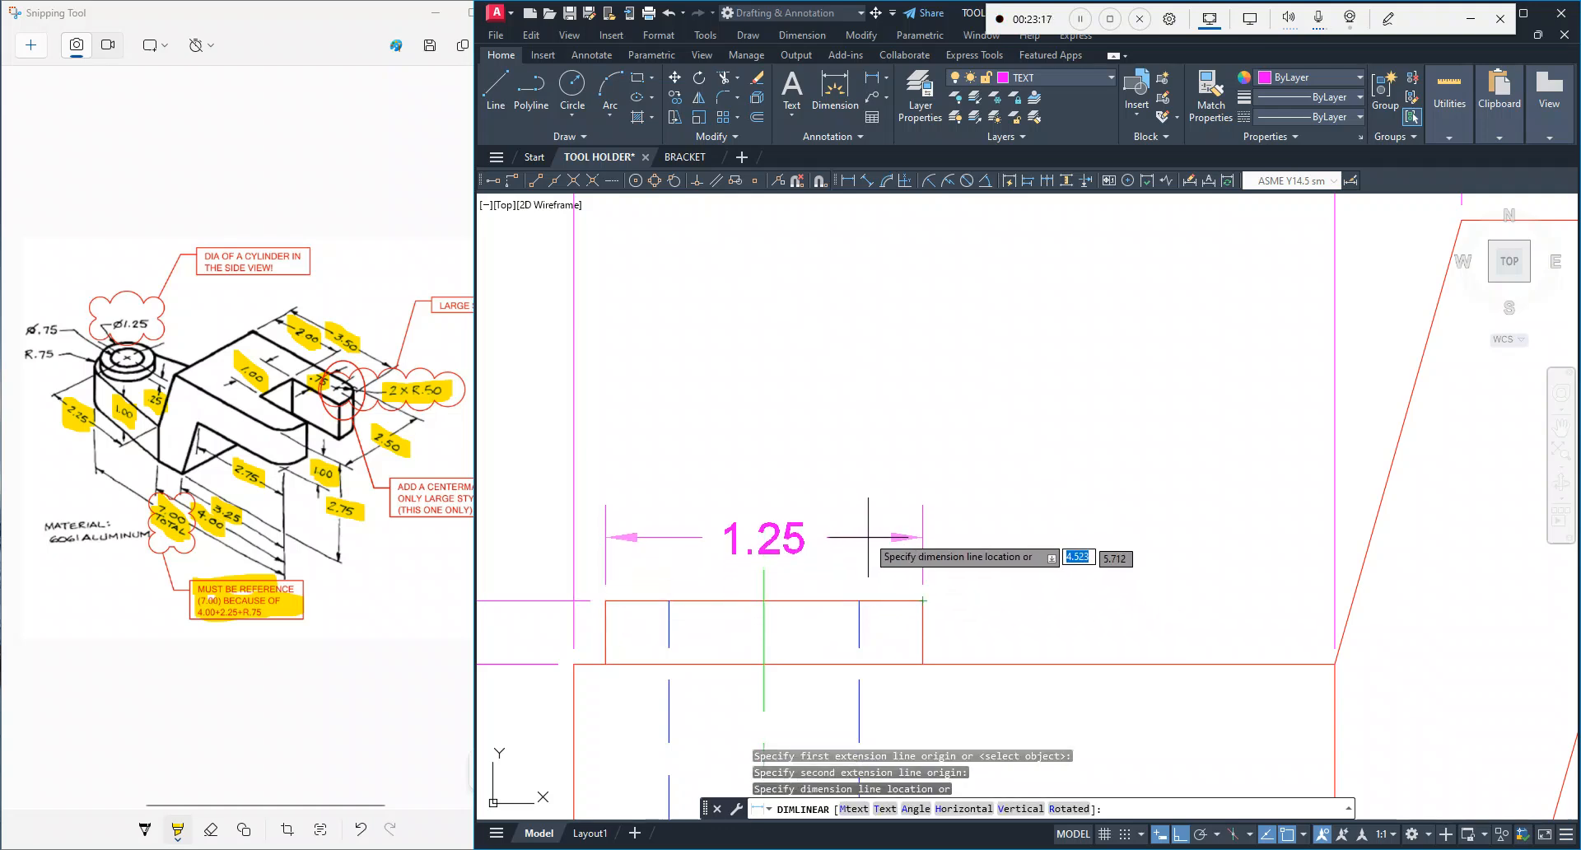
pyautogui.click(791, 418)
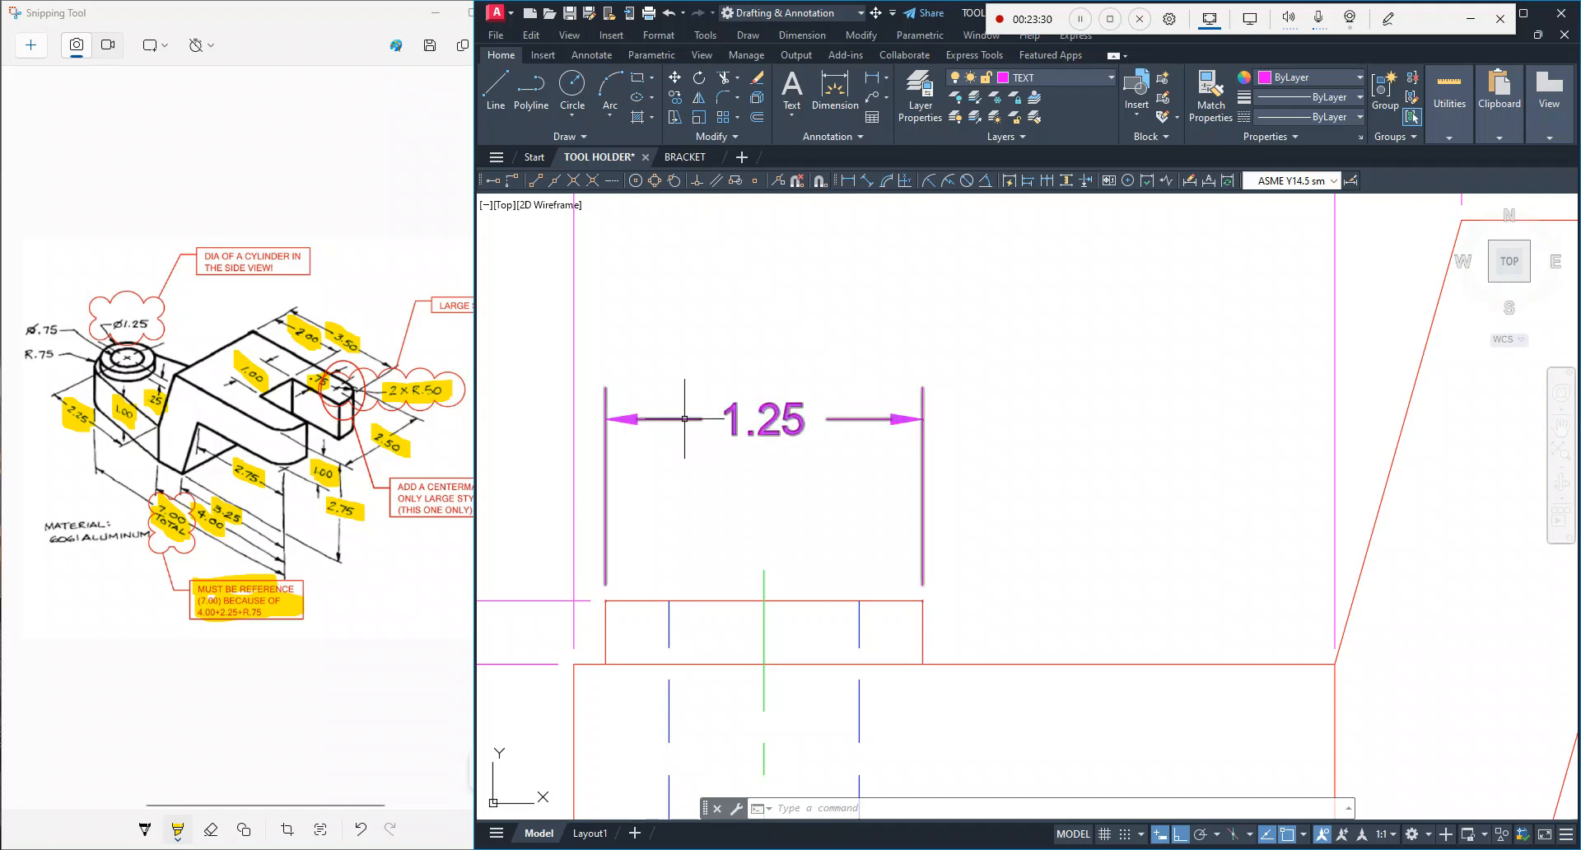
# Step: Prefix the front view cylinder's width dimension text with the diameter symbol so it reads Ø1.25
pyautogui.click(732, 420)
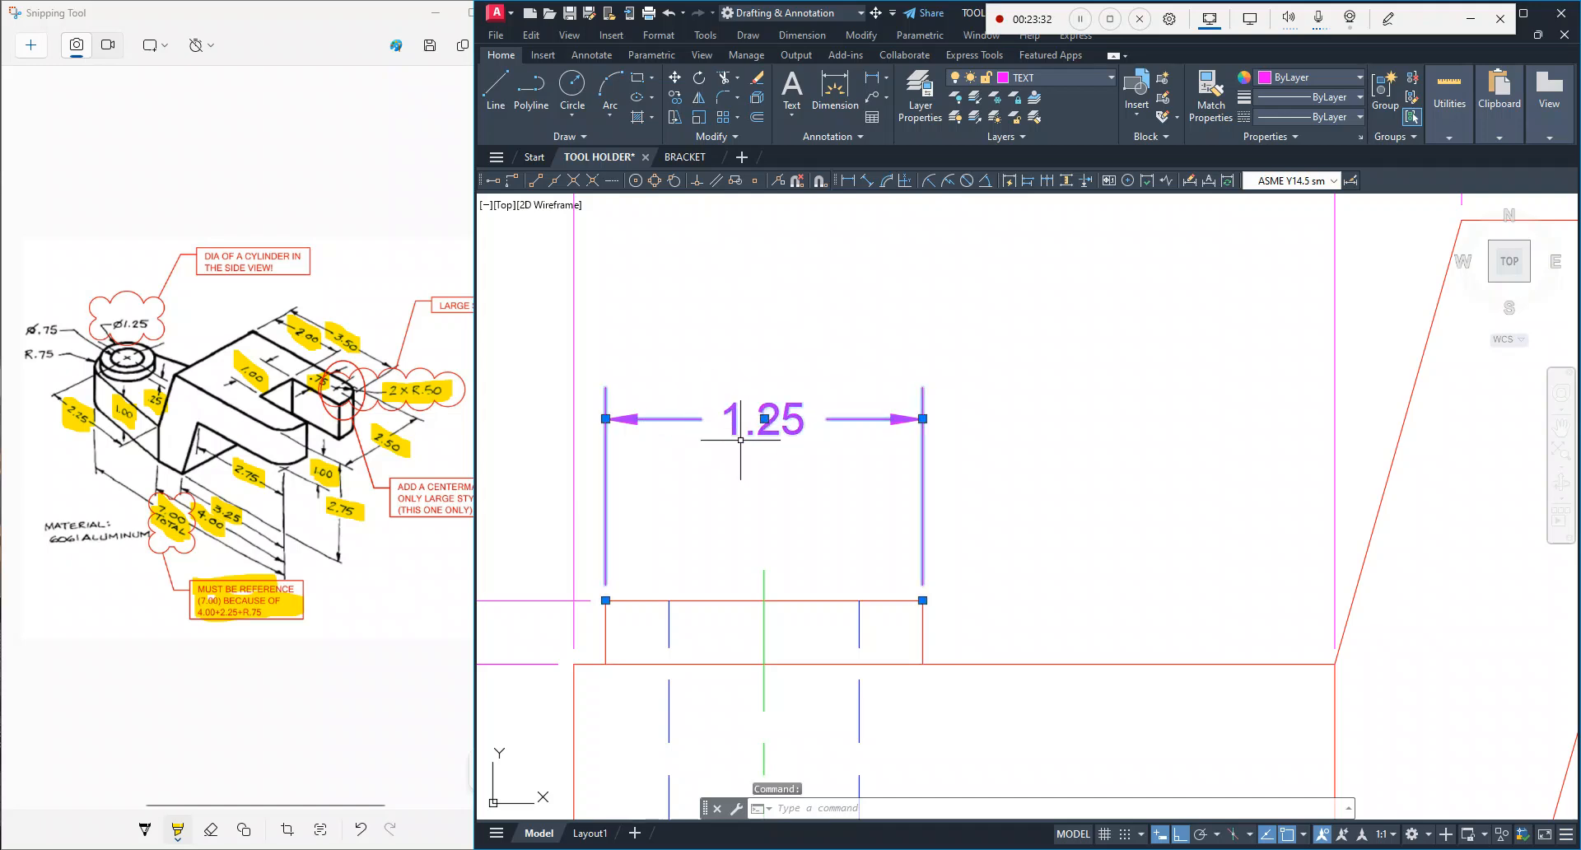
pyautogui.click(733, 424)
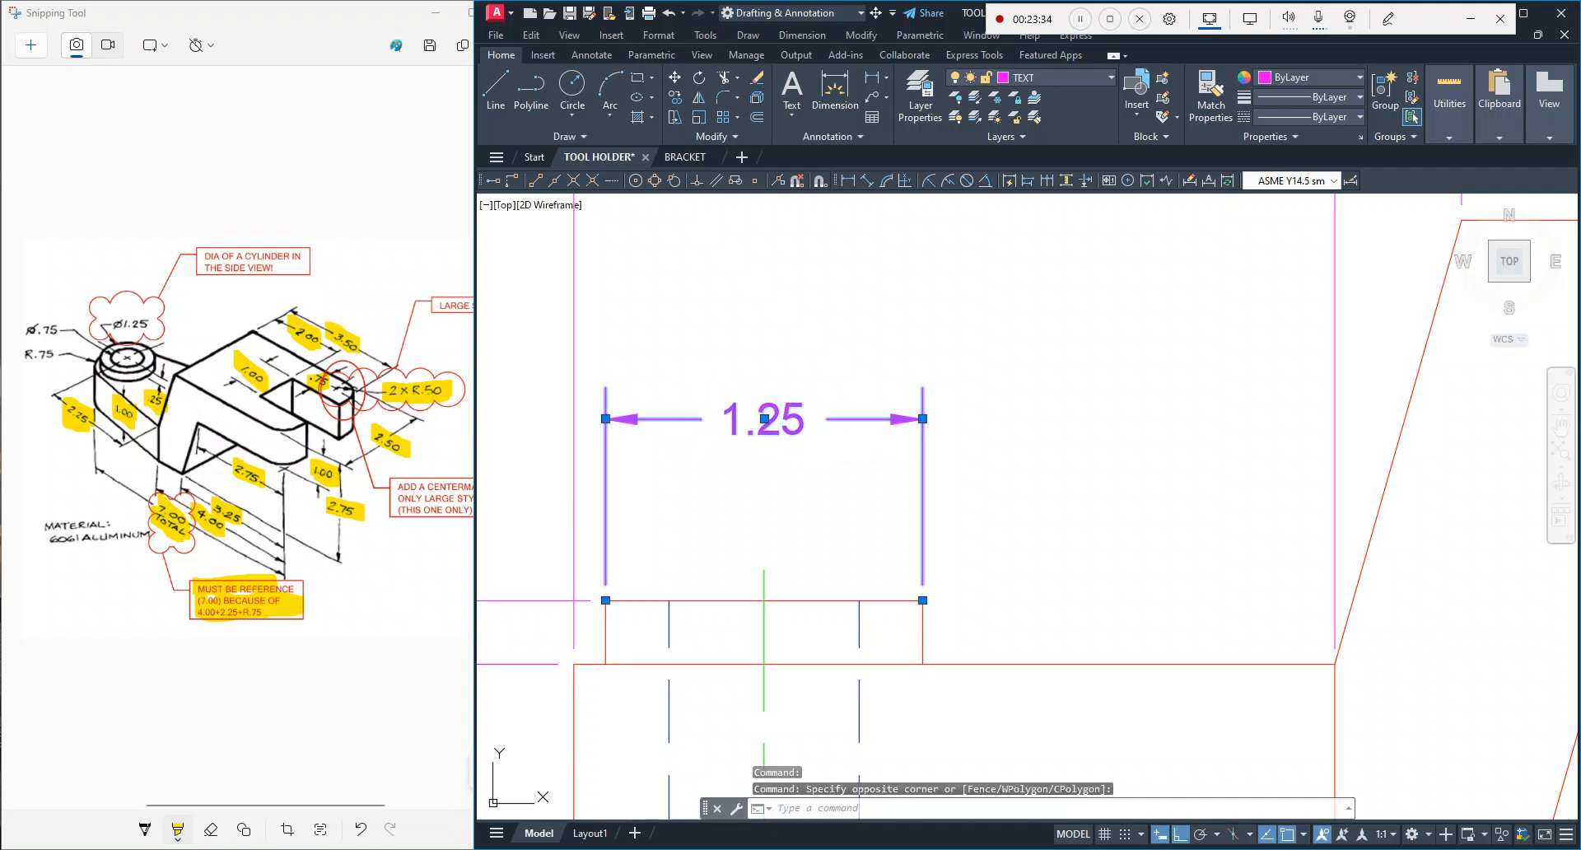
pyautogui.doubleClick(734, 424)
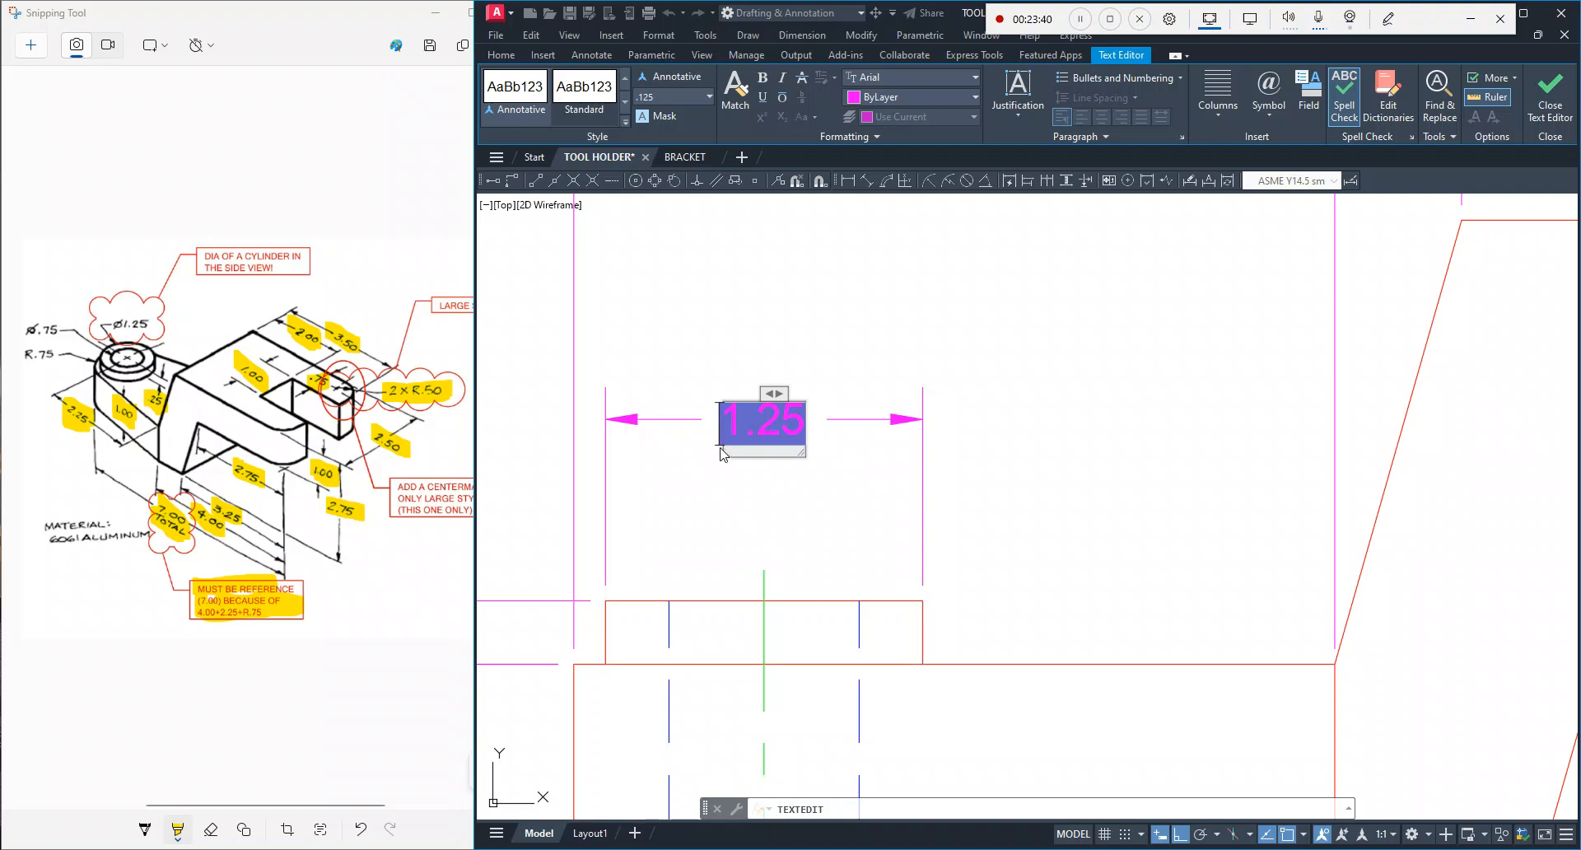
pyautogui.scroll(8, 721, 453)
pyautogui.scroll(-6, 719, 452)
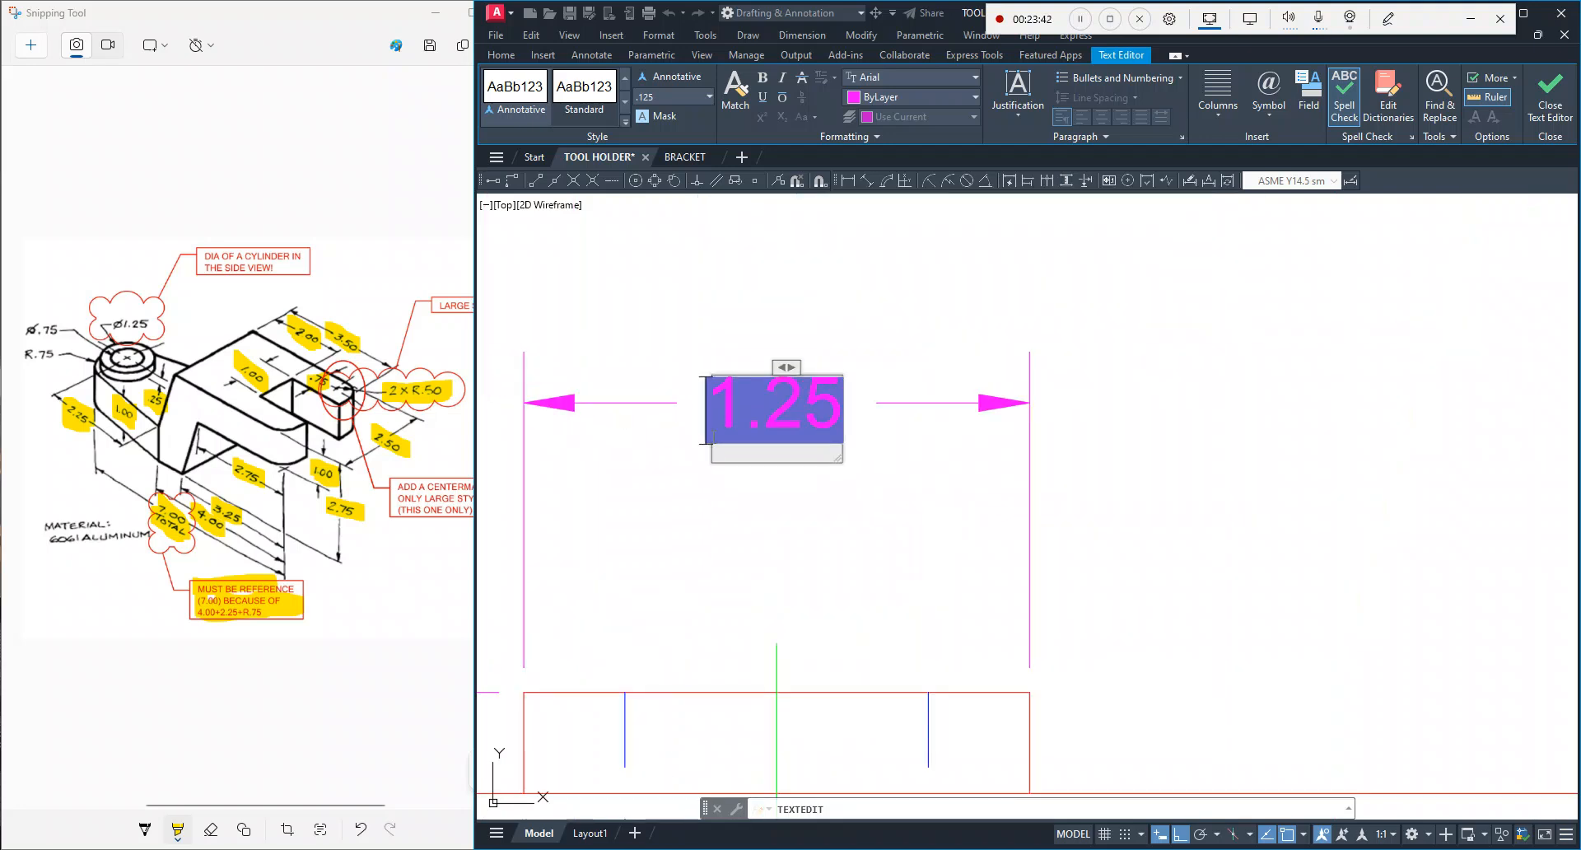
pyautogui.scroll(5, 720, 412)
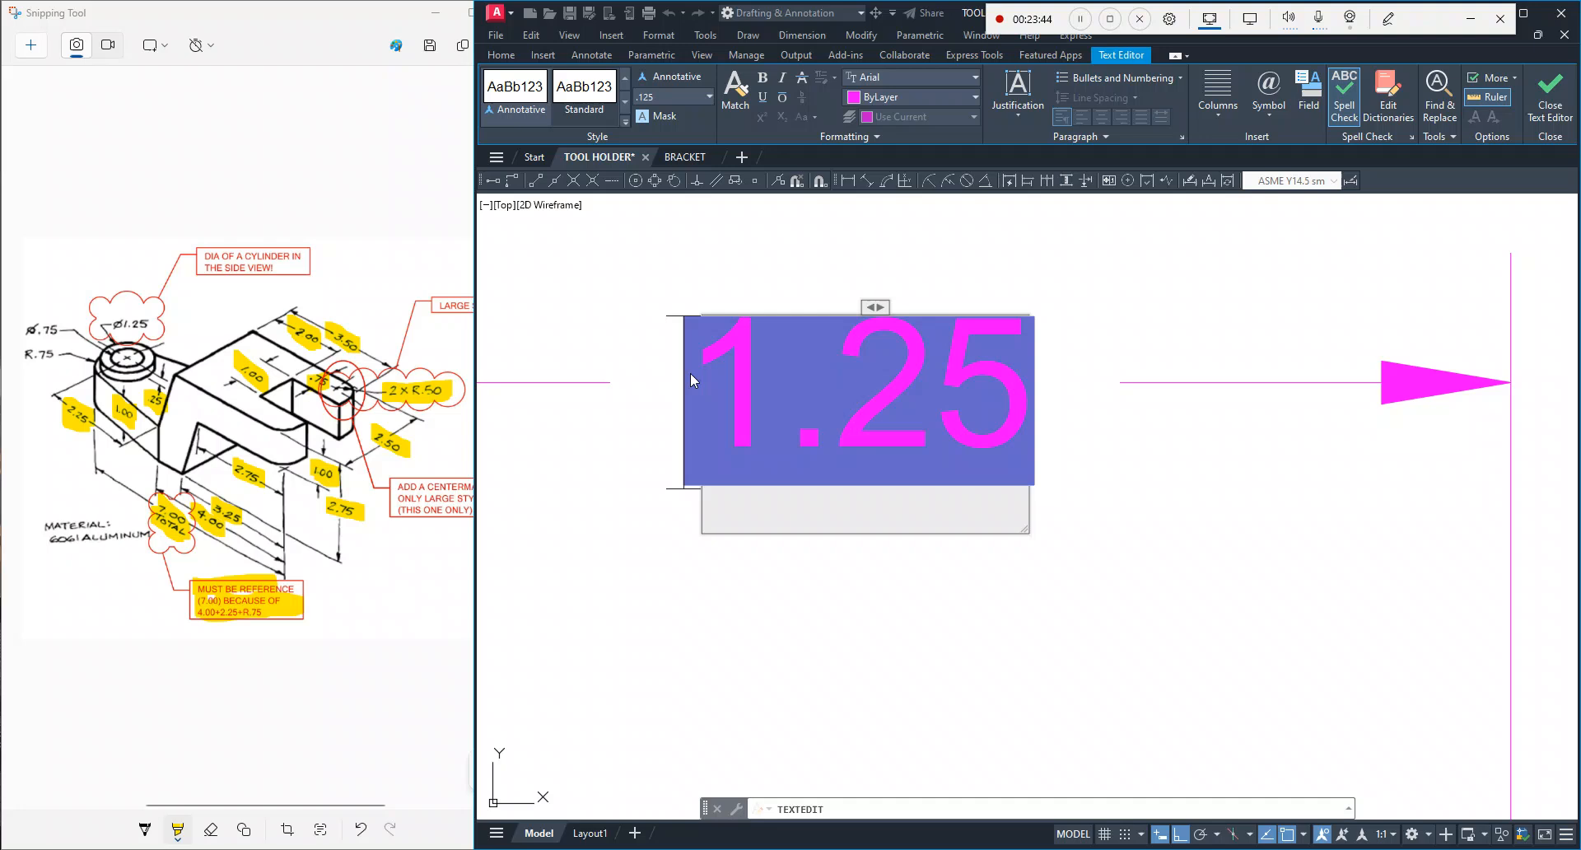
pyautogui.click(1278, 115)
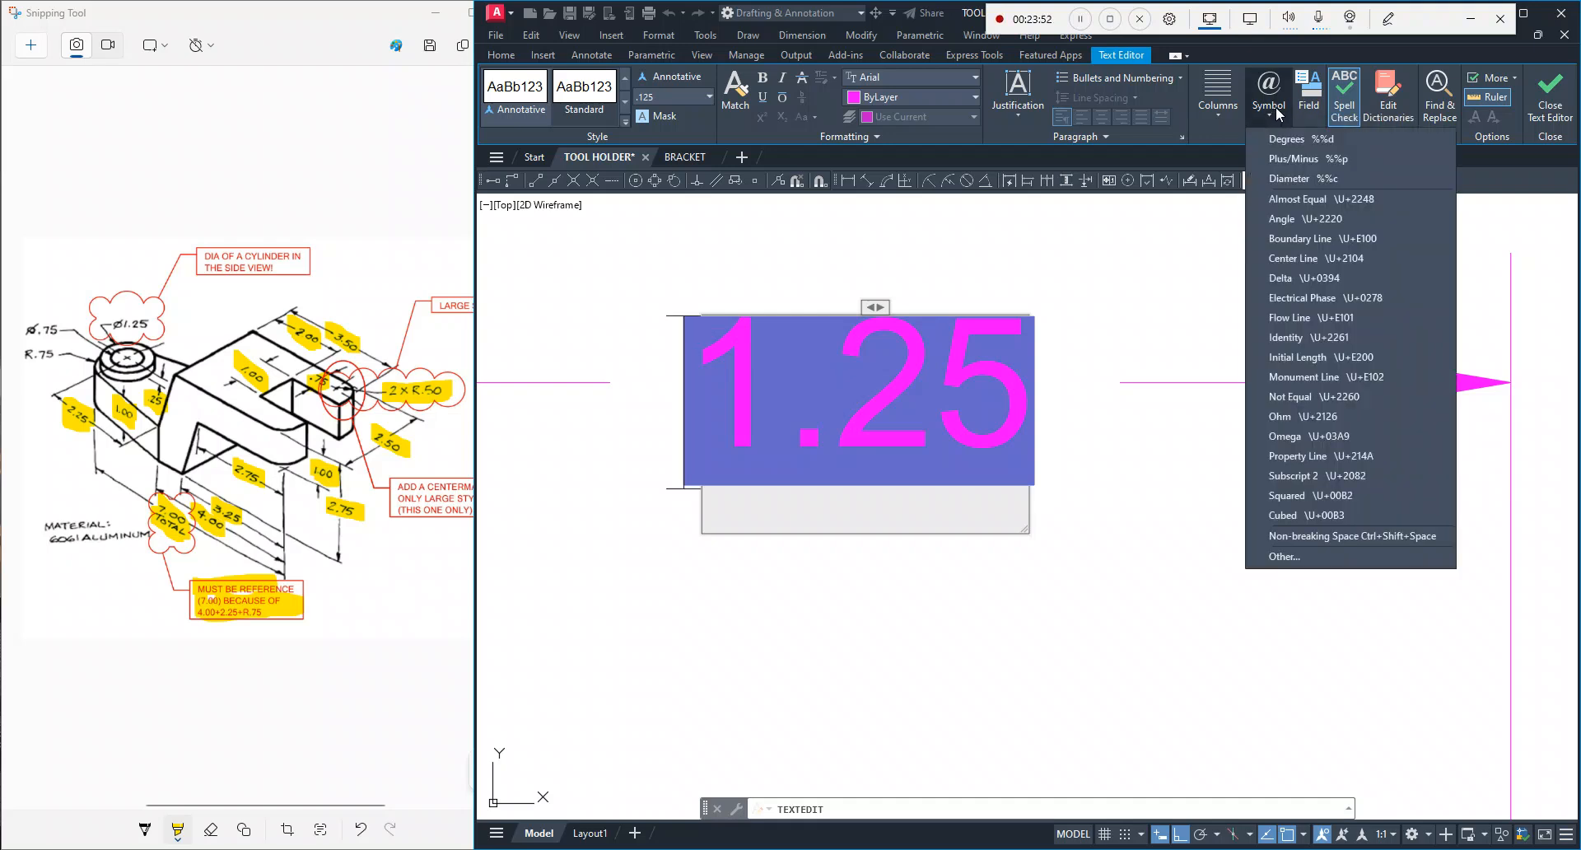
pyautogui.click(1290, 179)
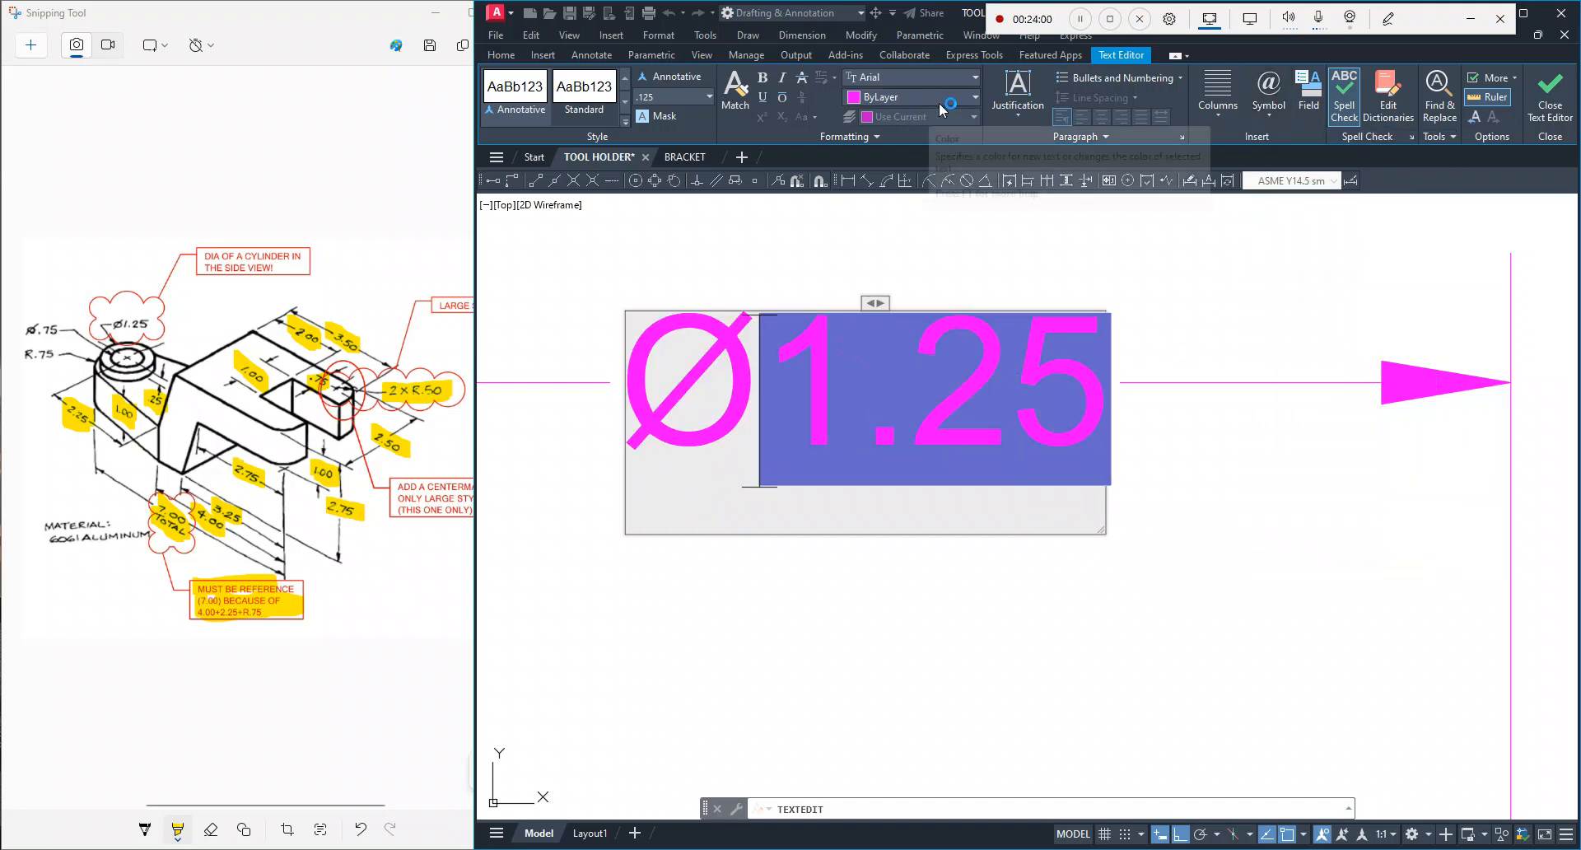
pyautogui.click(1551, 95)
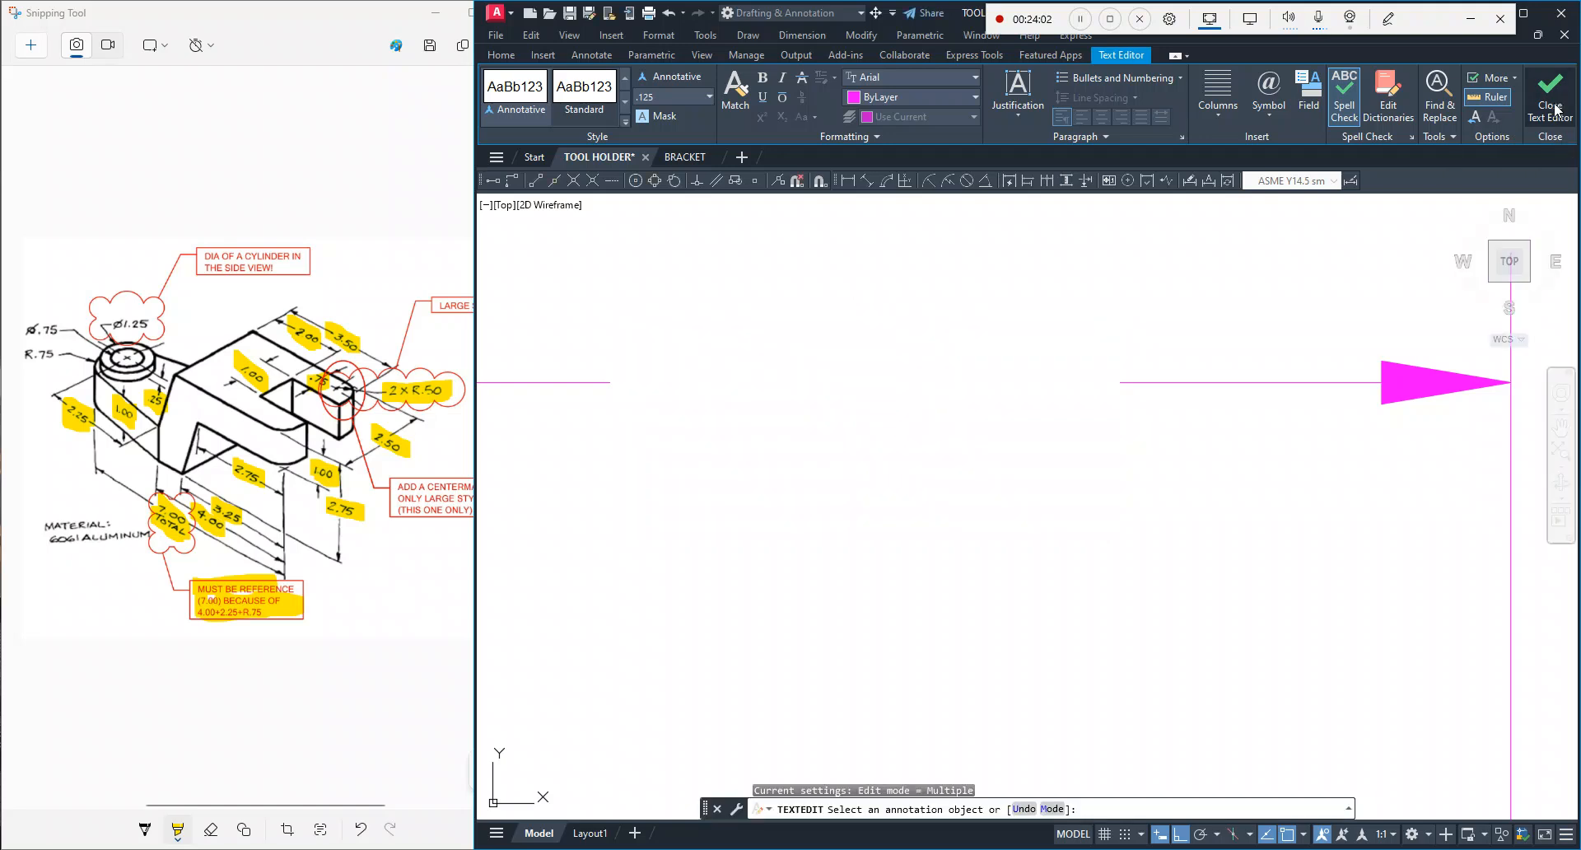
# Step: In the Snipping Tool sketch, highlight the Ø1.25 cylinder dimension in yellow
pyautogui.scroll(-5, 1087, 511)
pyautogui.scroll(4, 1084, 534)
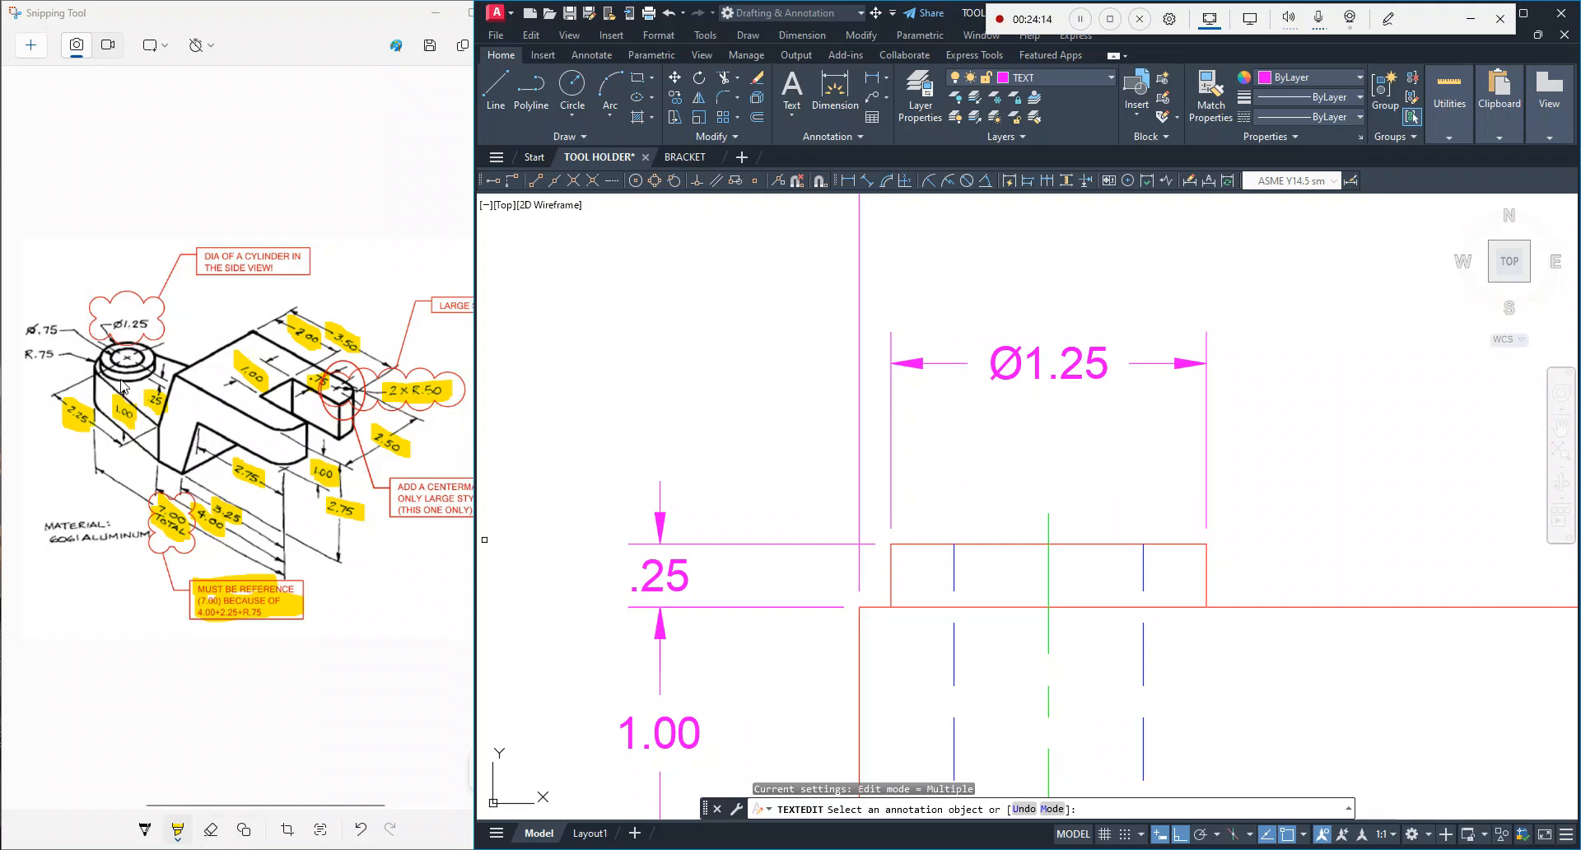
pyautogui.click(123, 329)
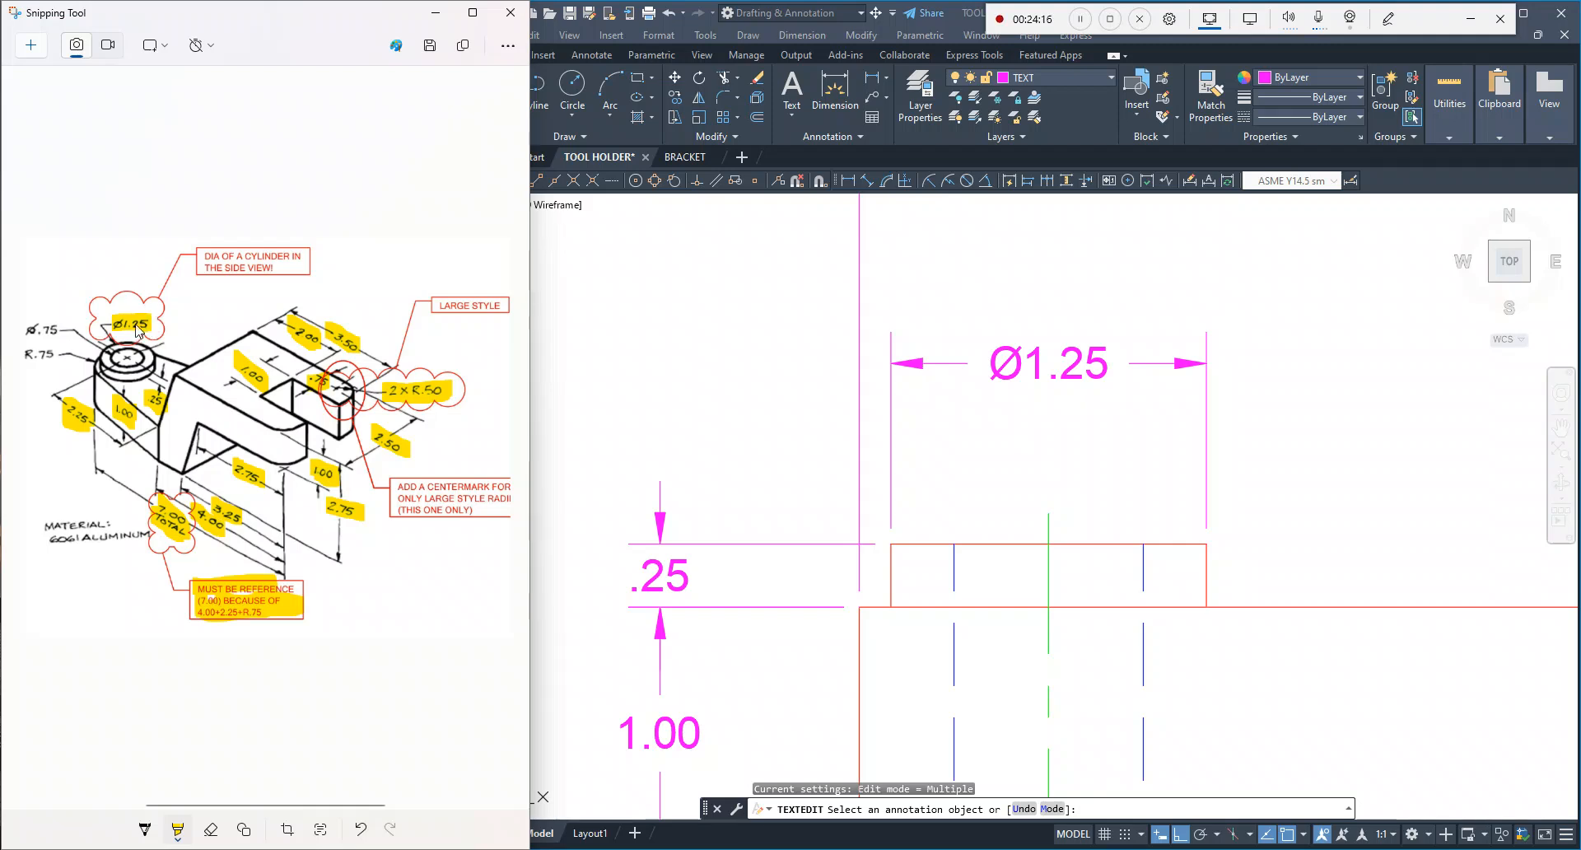
# Step: In AutoCAD, add a diameter dimension to the inner hole circle in the top view, placing its text below and left of the hole
pyautogui.click(876, 682)
pyautogui.scroll(-4, 933, 523)
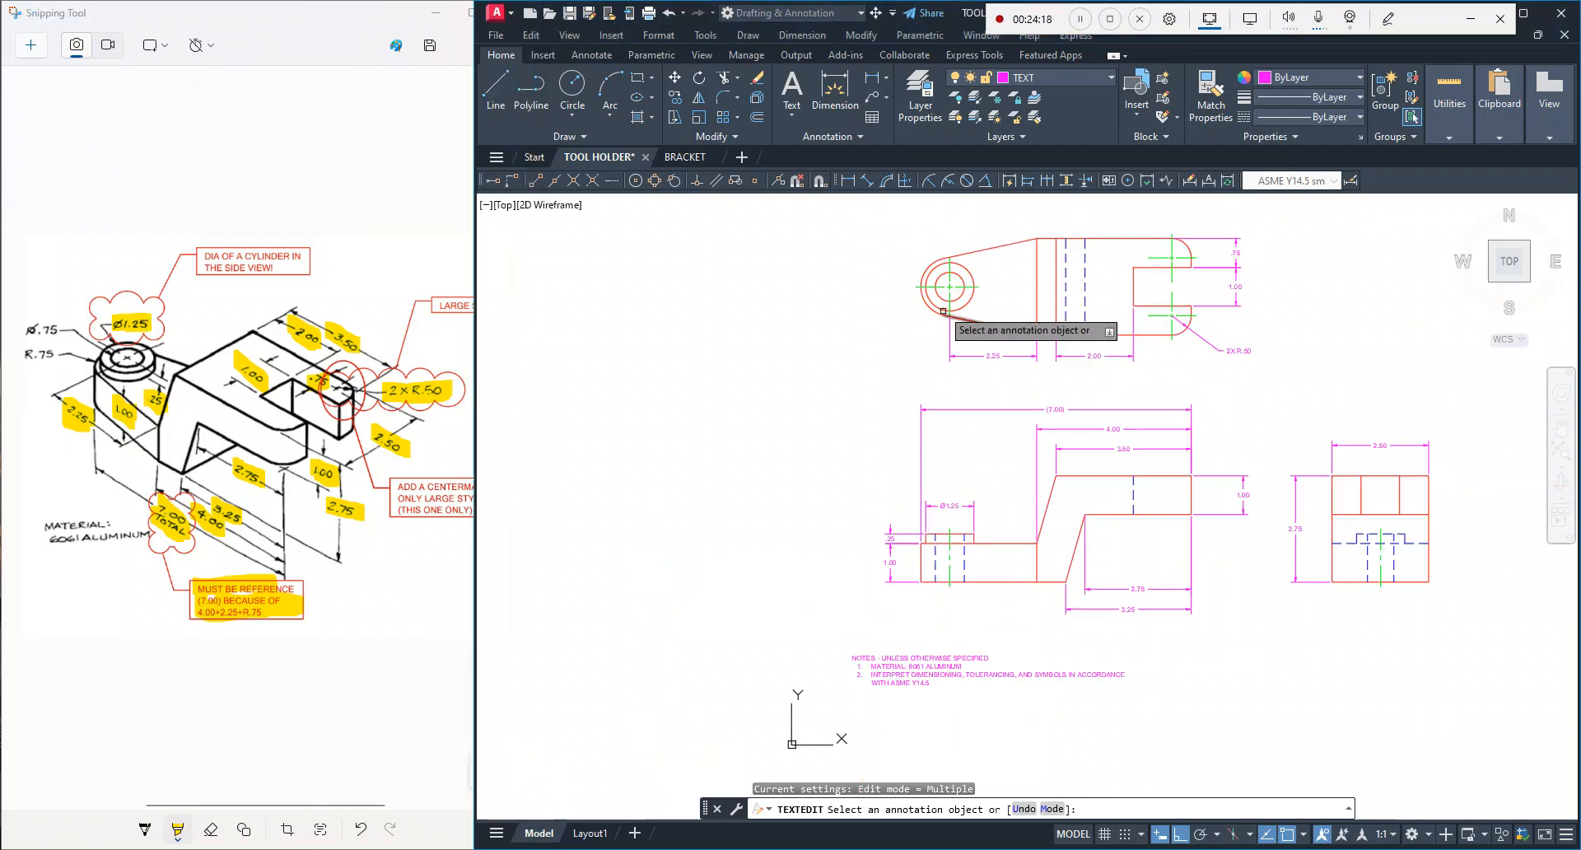
pyautogui.scroll(3, 933, 280)
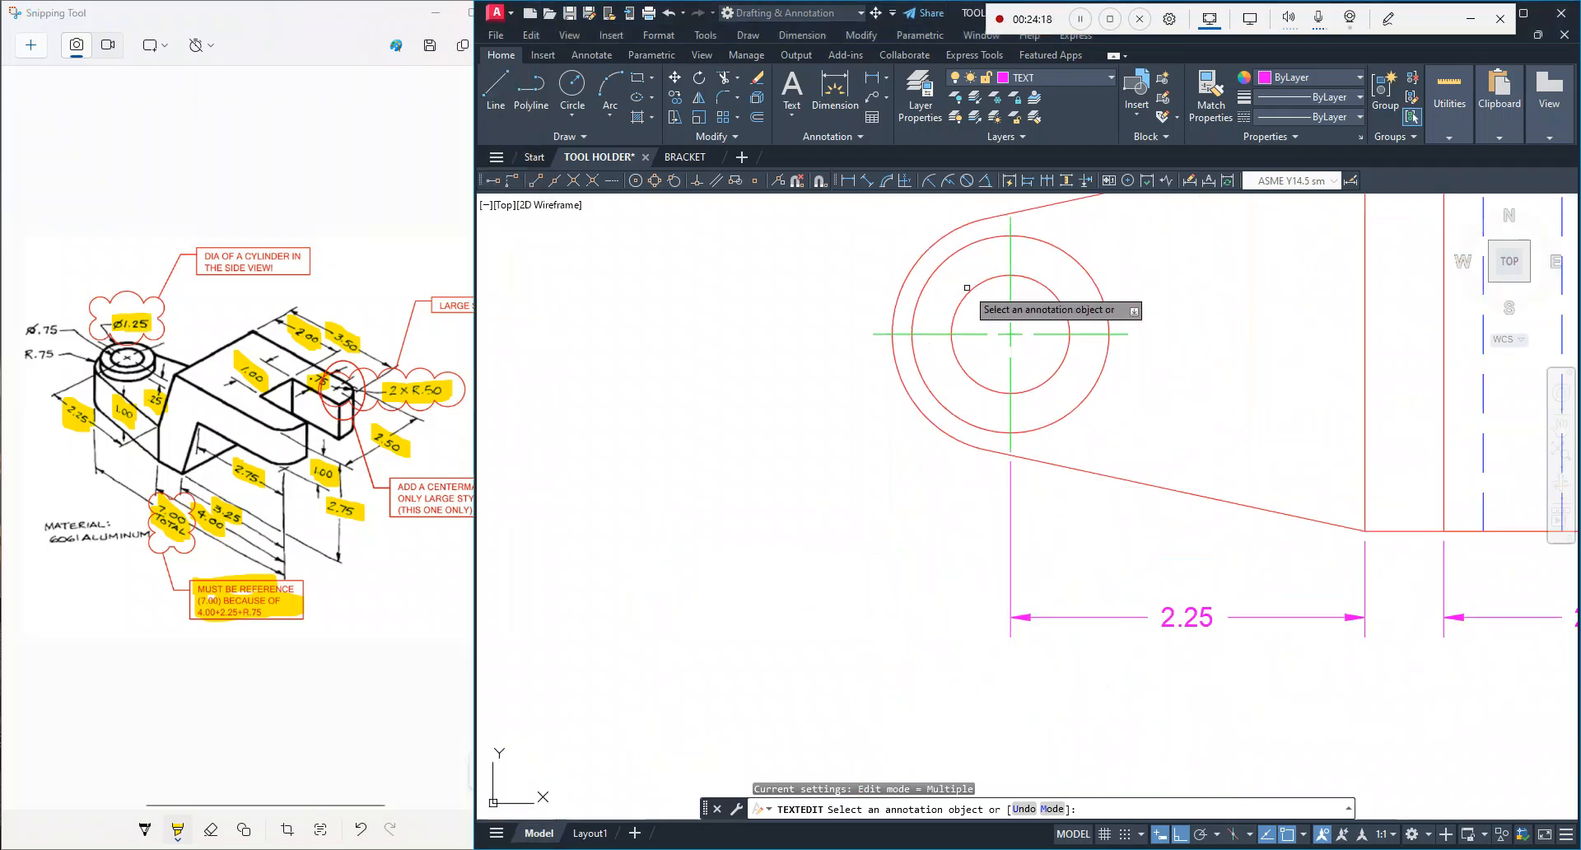
pyautogui.click(887, 80)
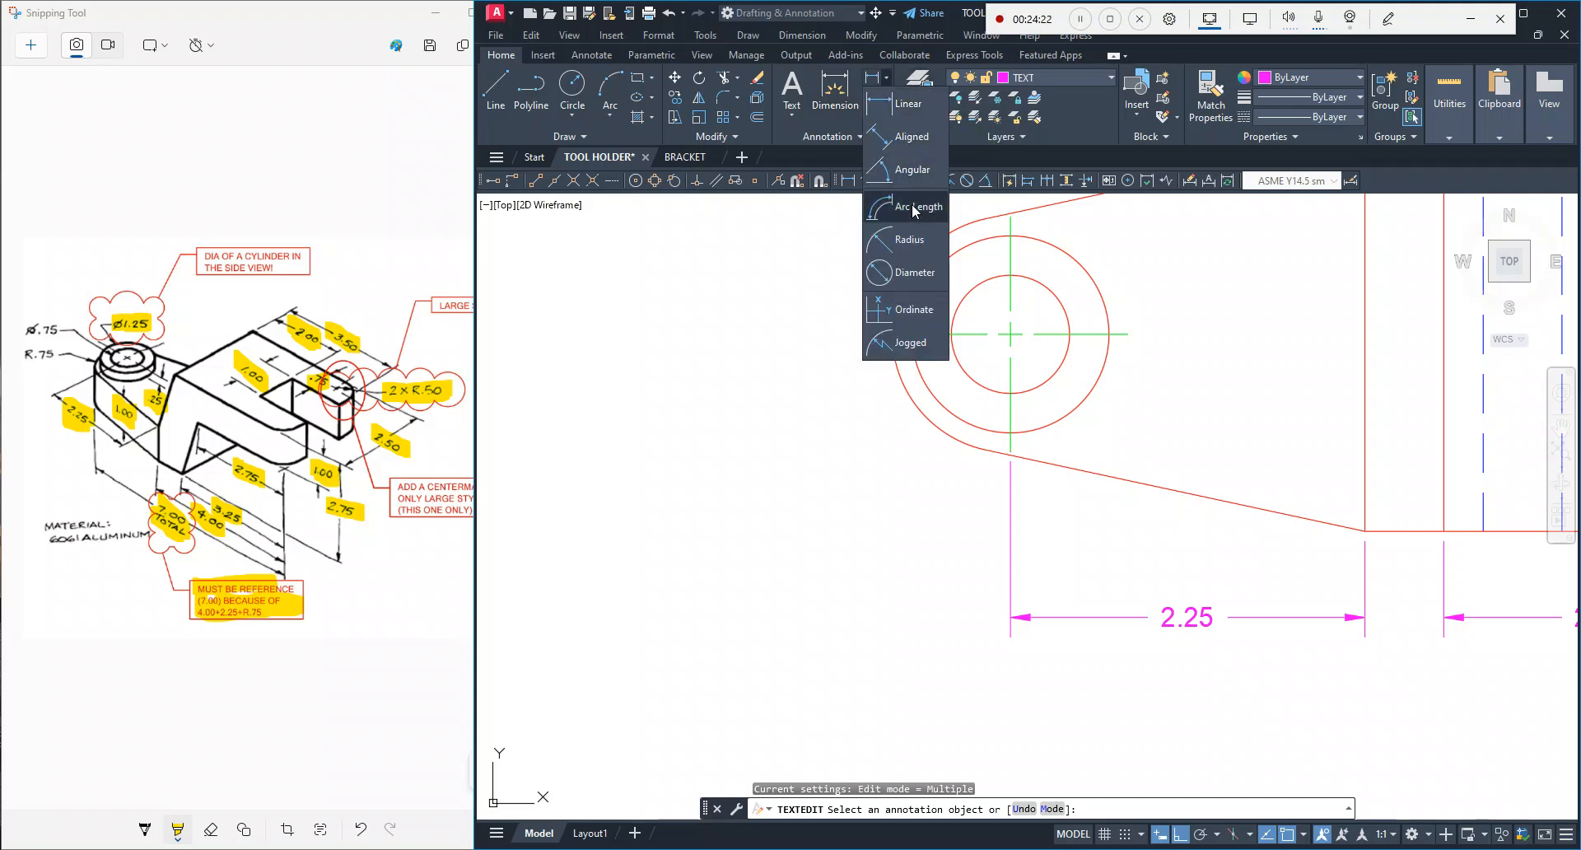
pyautogui.click(918, 273)
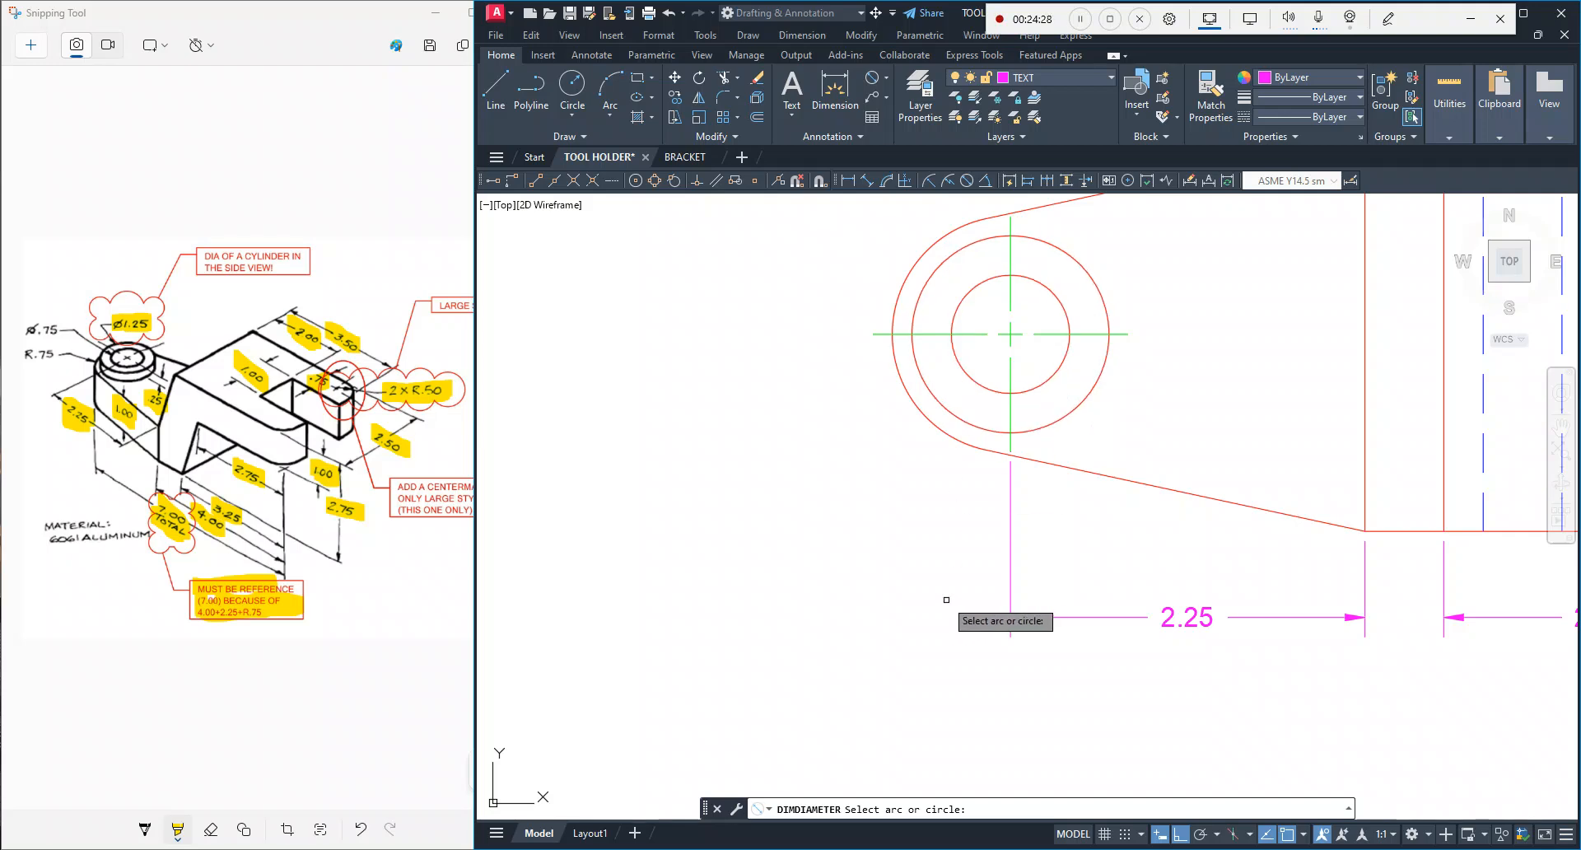
pyautogui.moveTo(985, 691); pyautogui.dragTo(892, 358, button='middle')
pyautogui.scroll(1, 973, 611)
pyautogui.moveTo(973, 611); pyautogui.dragTo(918, 265, button='middle')
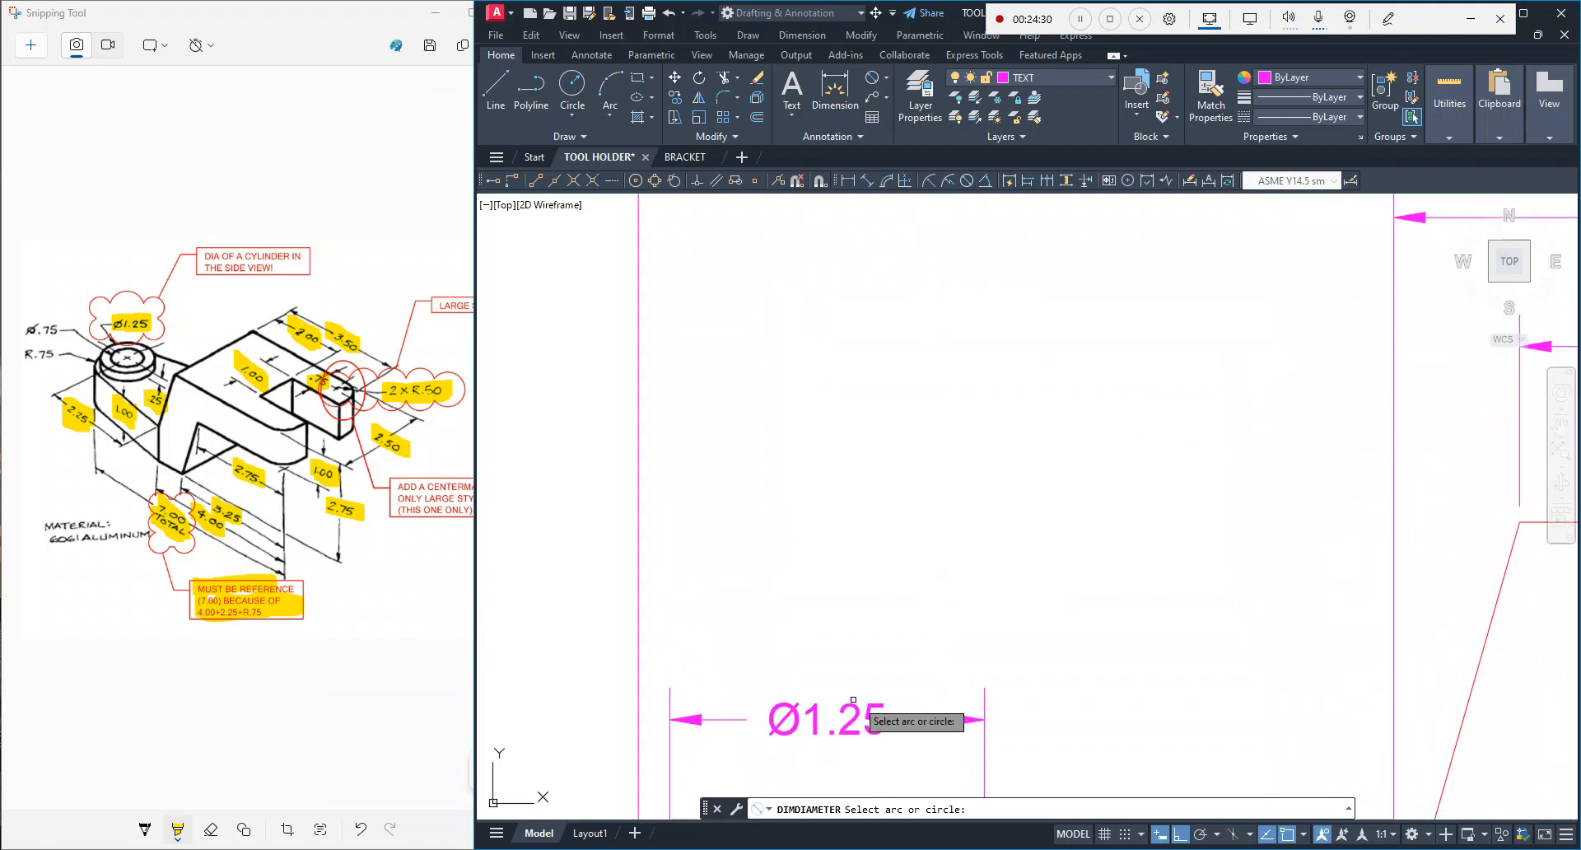
pyautogui.scroll(-2, 879, 696)
pyautogui.scroll(-2, 883, 702)
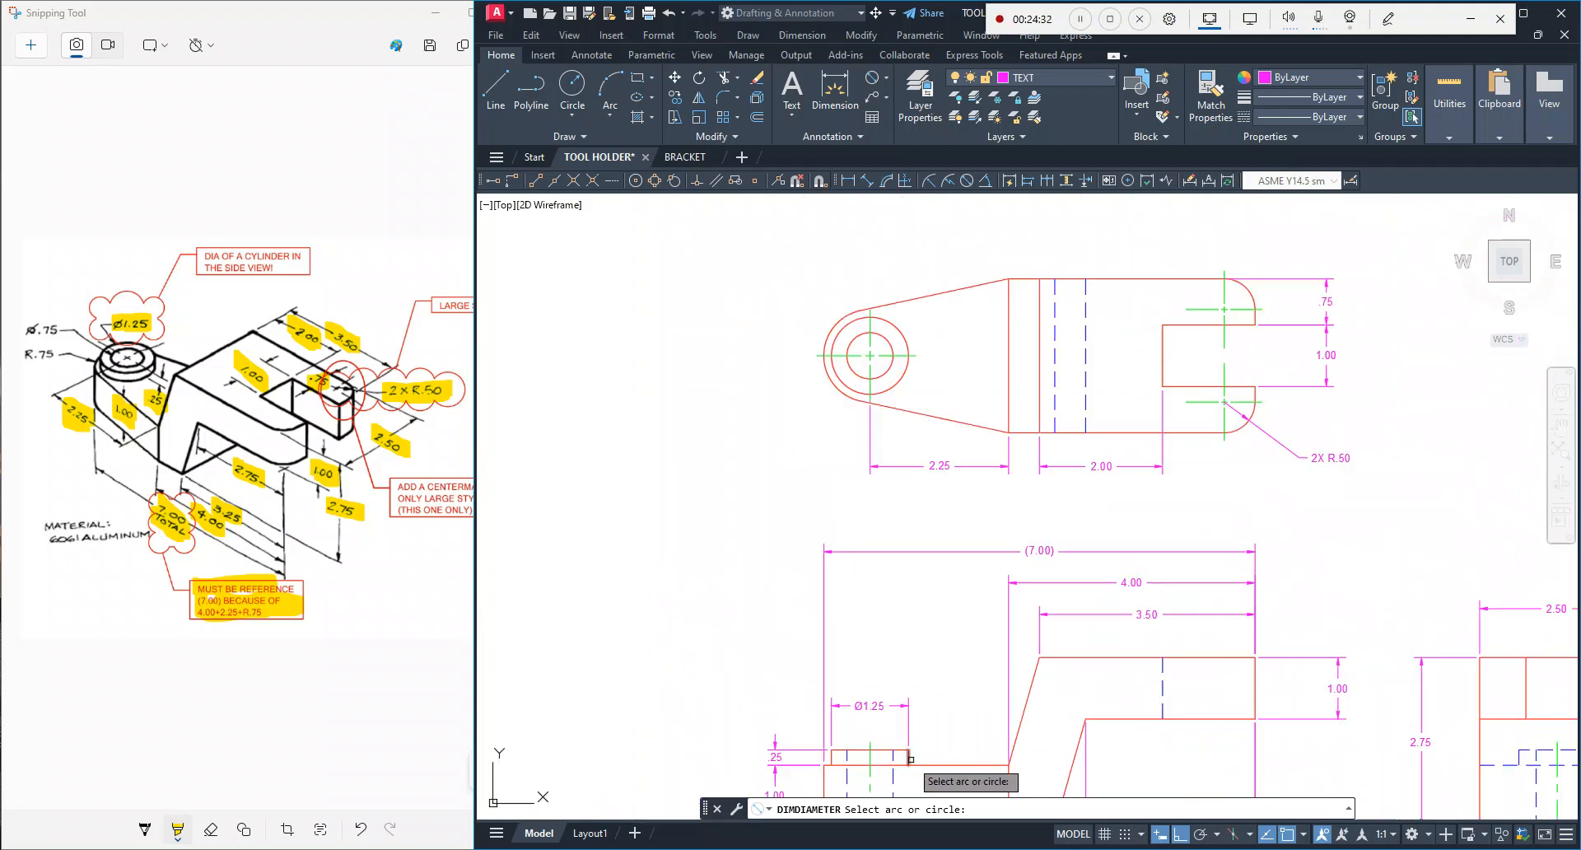
pyautogui.scroll(2, 857, 387)
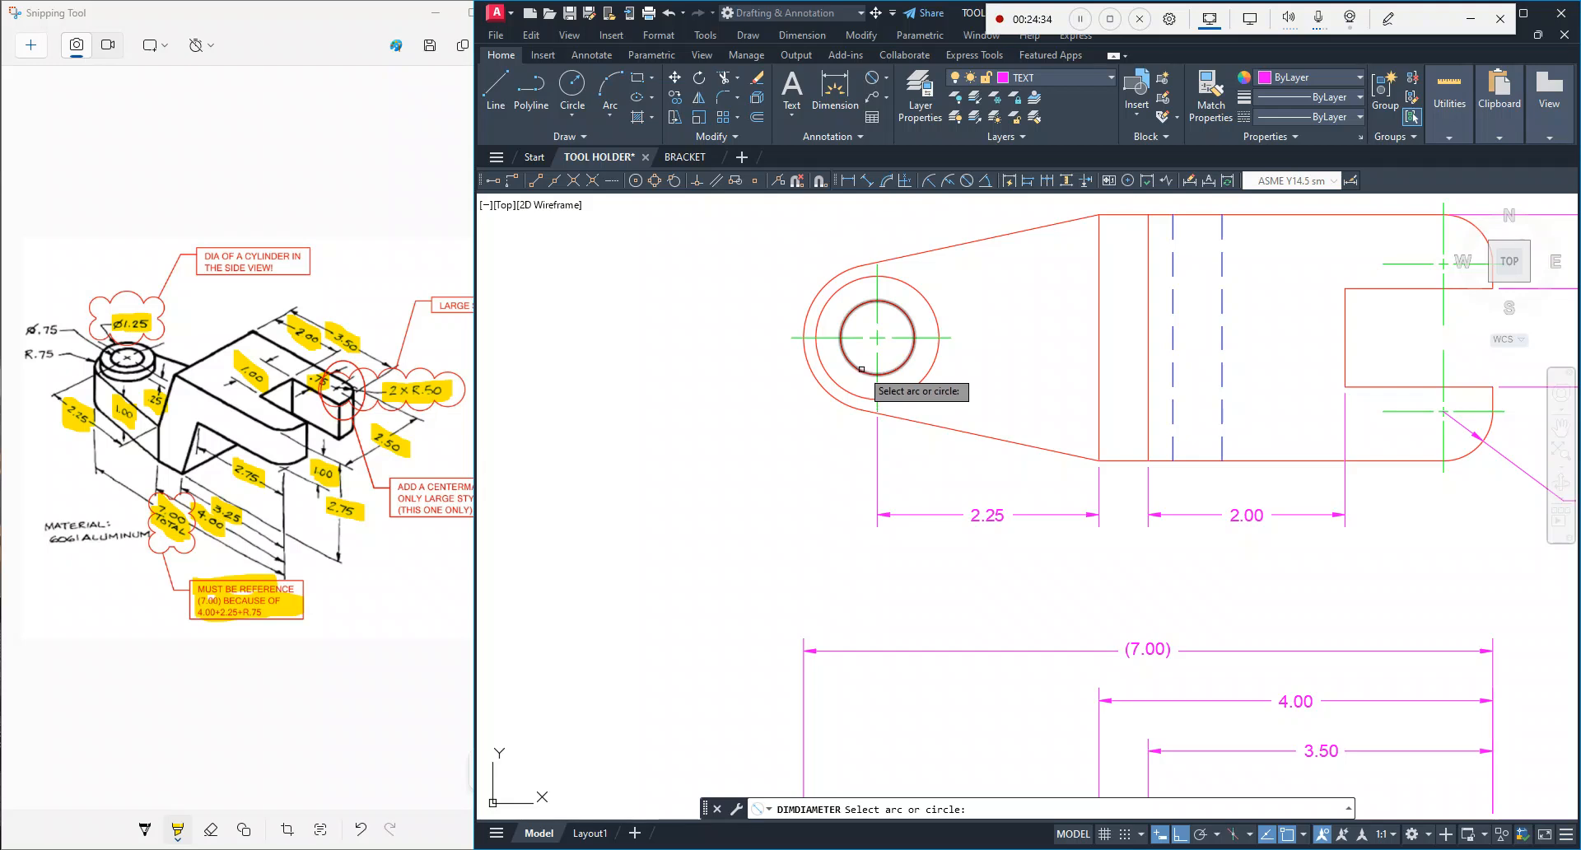
pyautogui.click(853, 363)
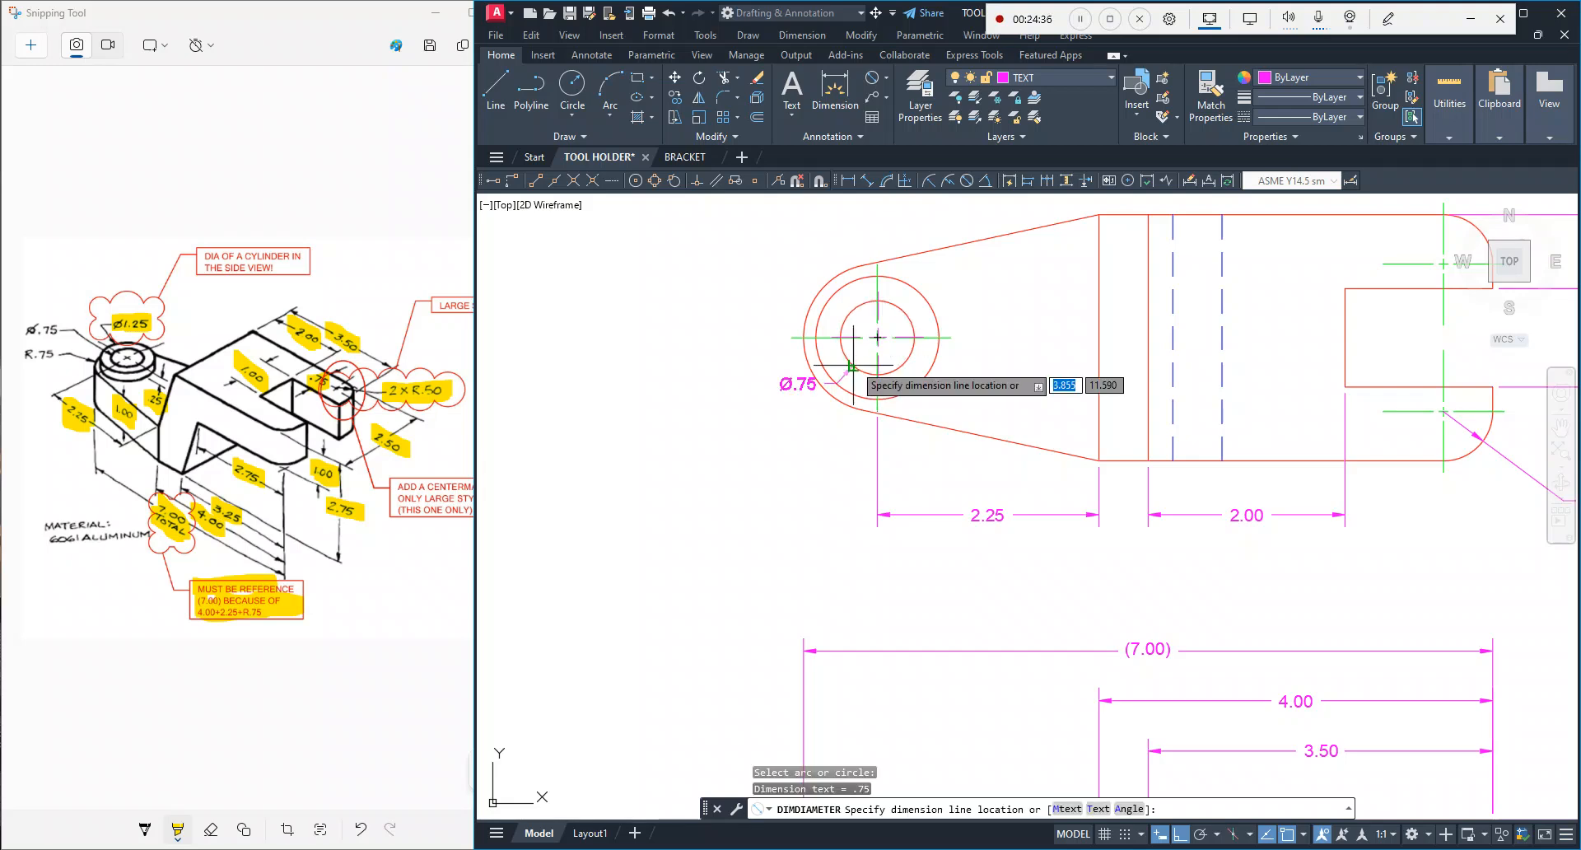
pyautogui.click(770, 474)
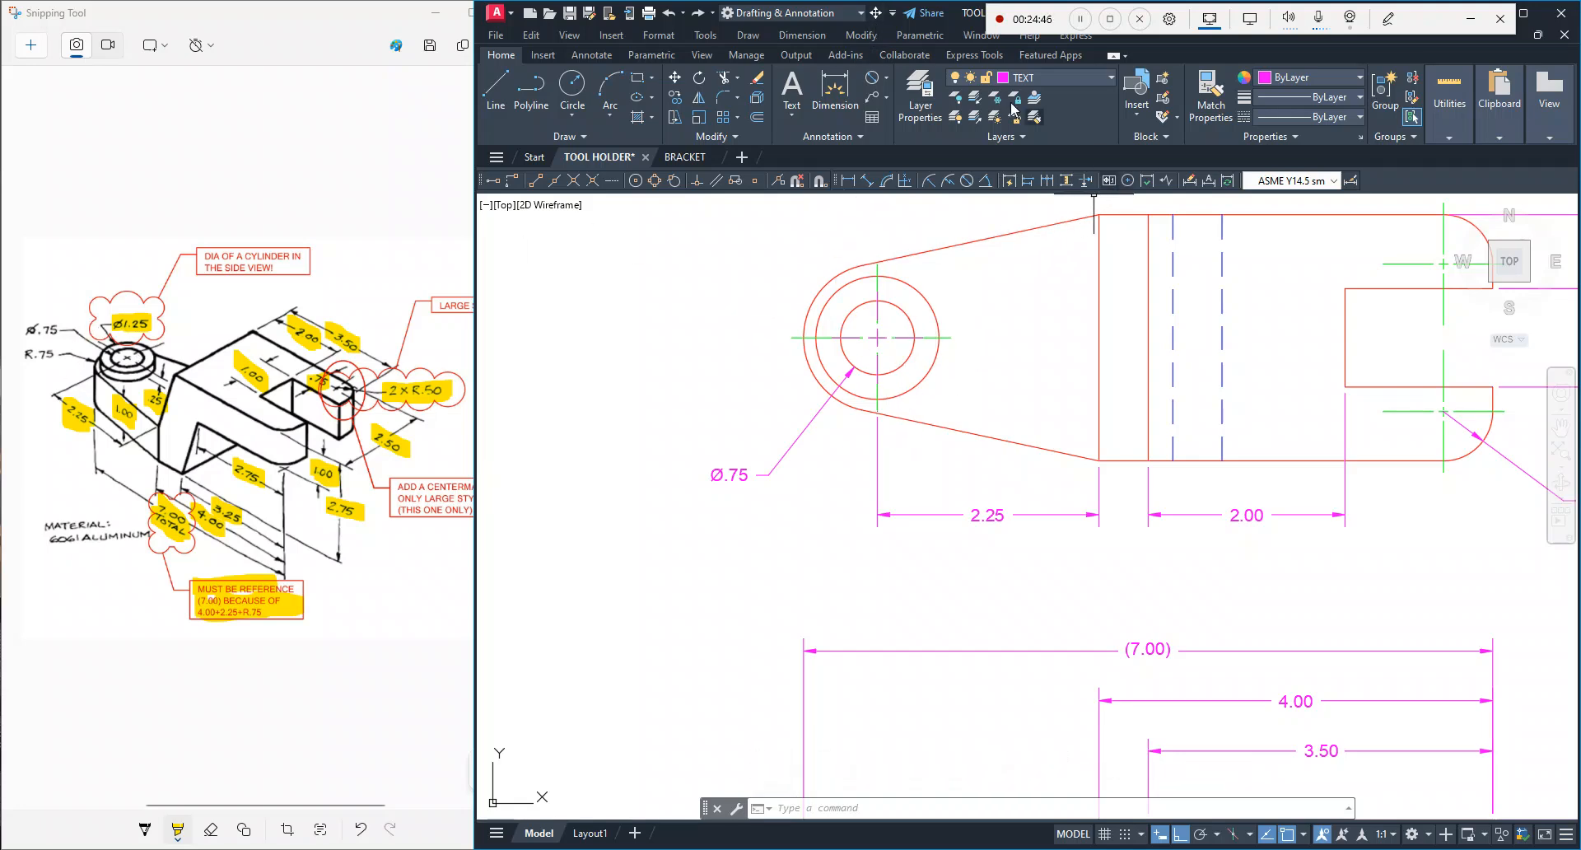
# Step: Add a radius dimension to the outer arc around the cylinder end in the top view, just above the hole's diameter dimension
pyautogui.click(888, 79)
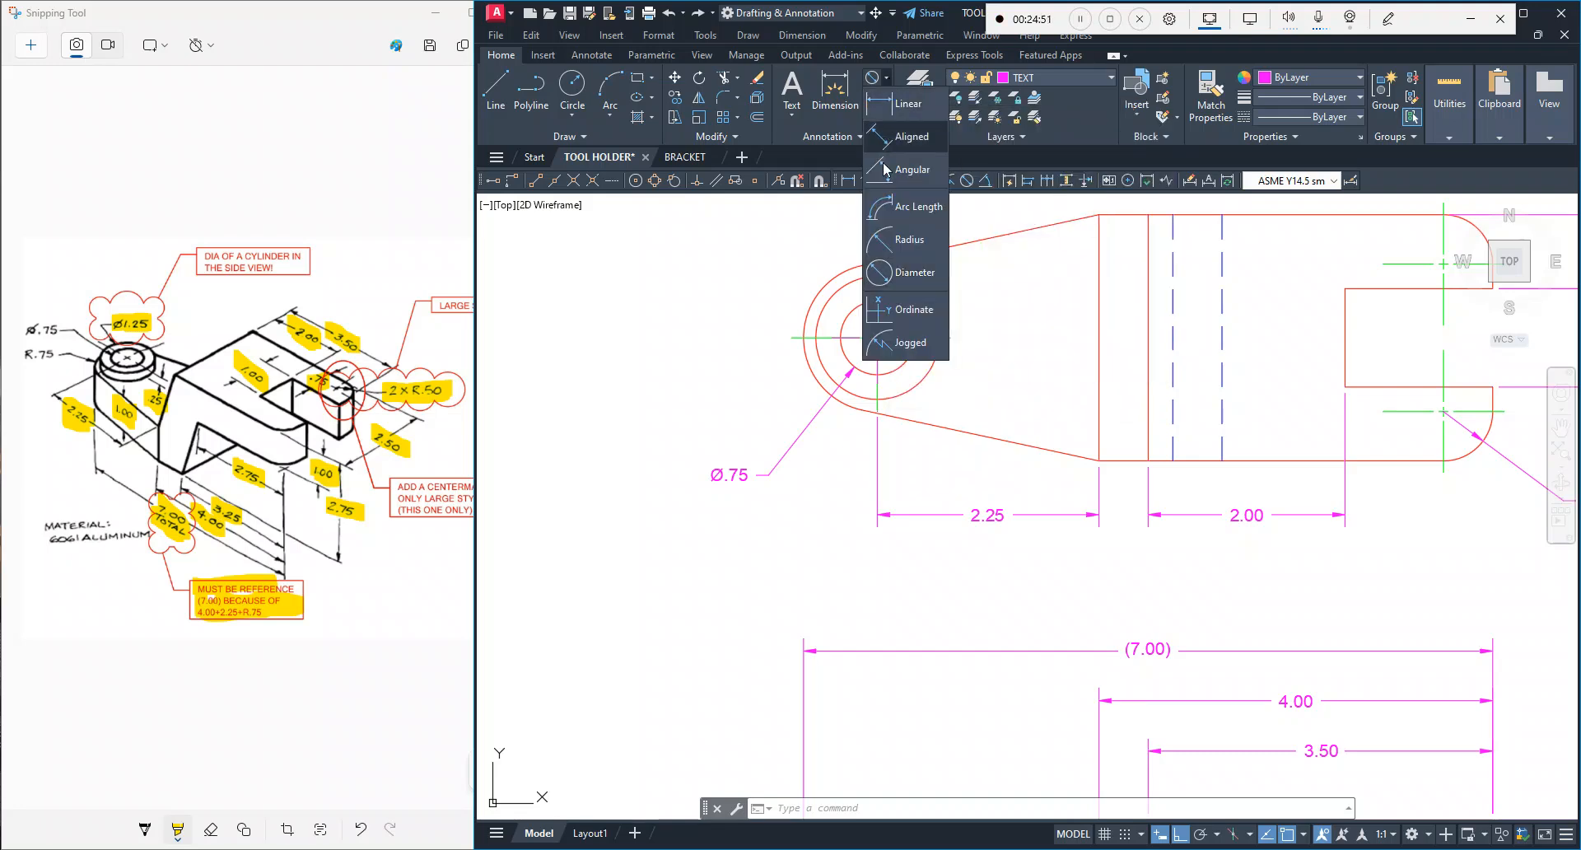
pyautogui.click(908, 239)
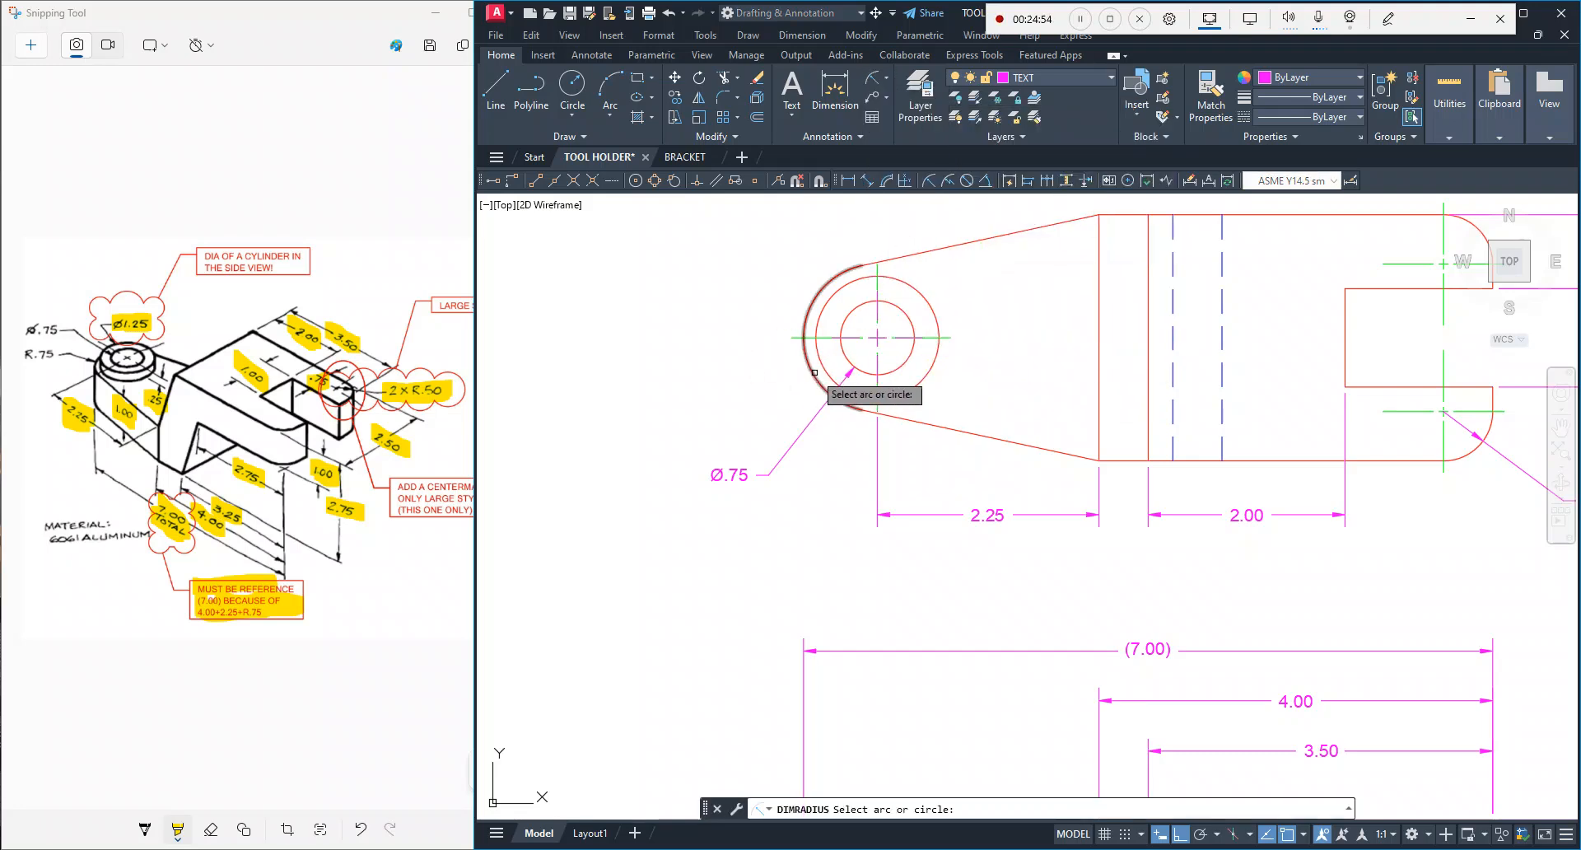
pyautogui.click(814, 364)
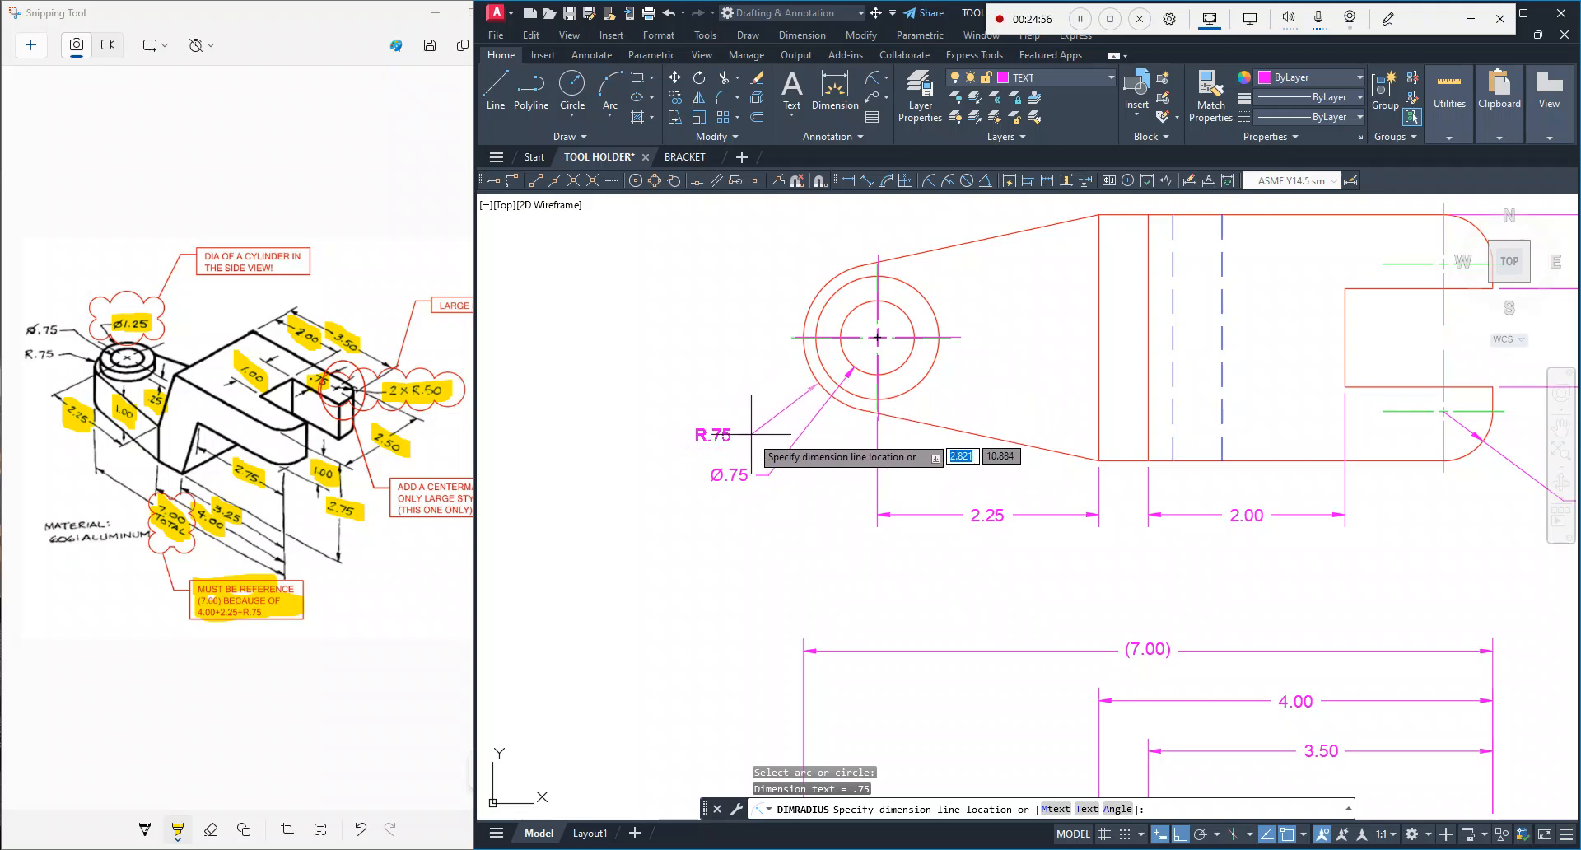
pyautogui.press('Escape')
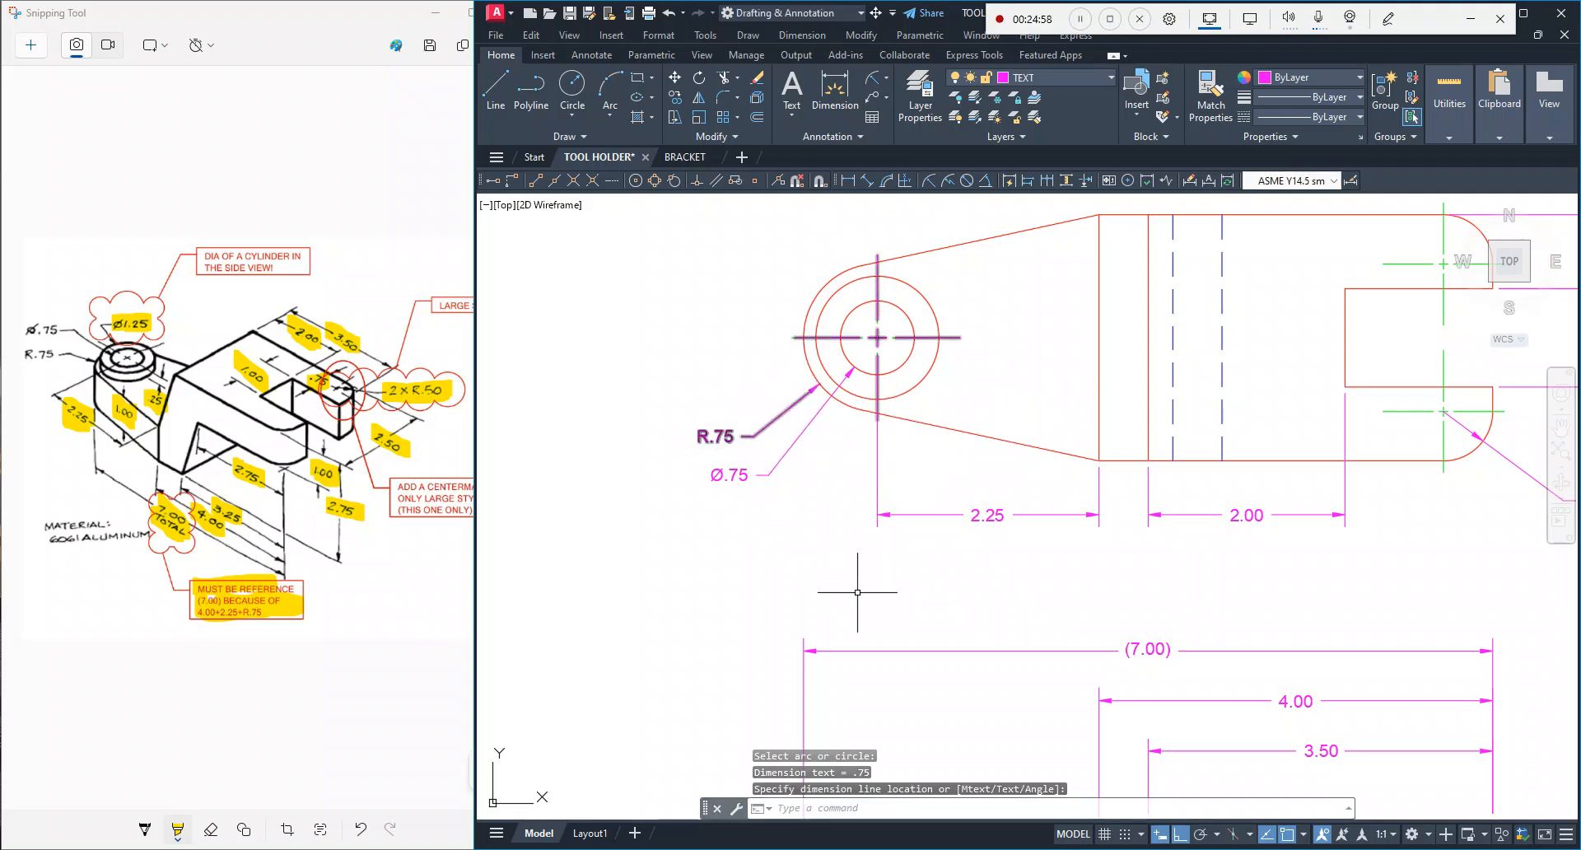
# Step: In the Snipping Tool sketch, highlight the Ø.75 and R.75 dimensions in yellow
pyautogui.scroll(-2, 814, 576)
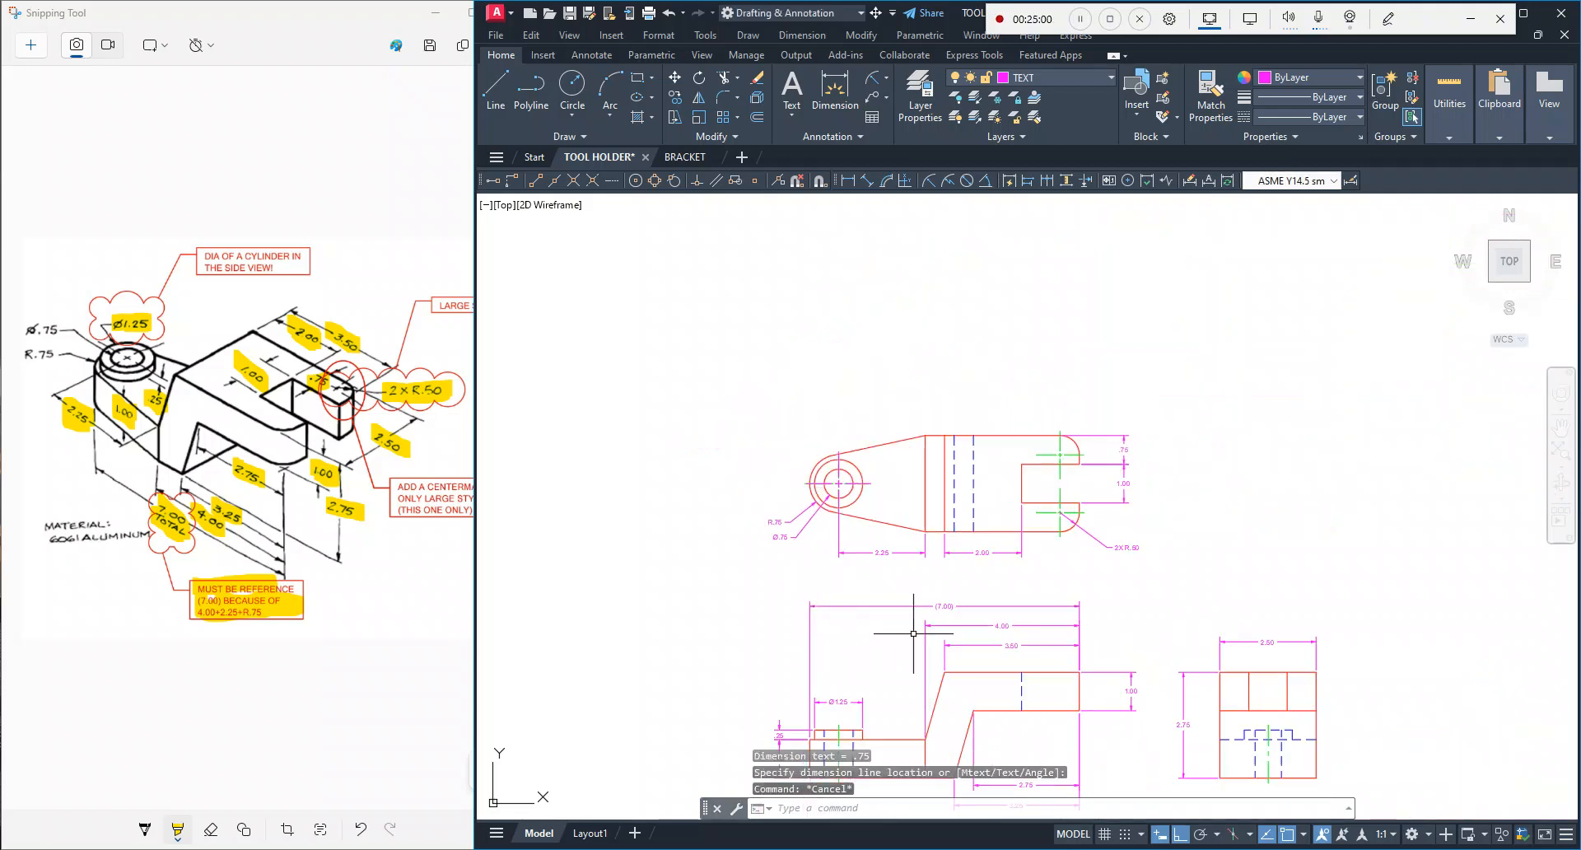
pyautogui.moveTo(1026, 686)
pyautogui.mouseDown(button='middle')
pyautogui.moveTo(946, 461)
pyautogui.moveTo(1015, 542)
pyautogui.mouseUp(button='middle')
pyautogui.scroll(3, 990, 535)
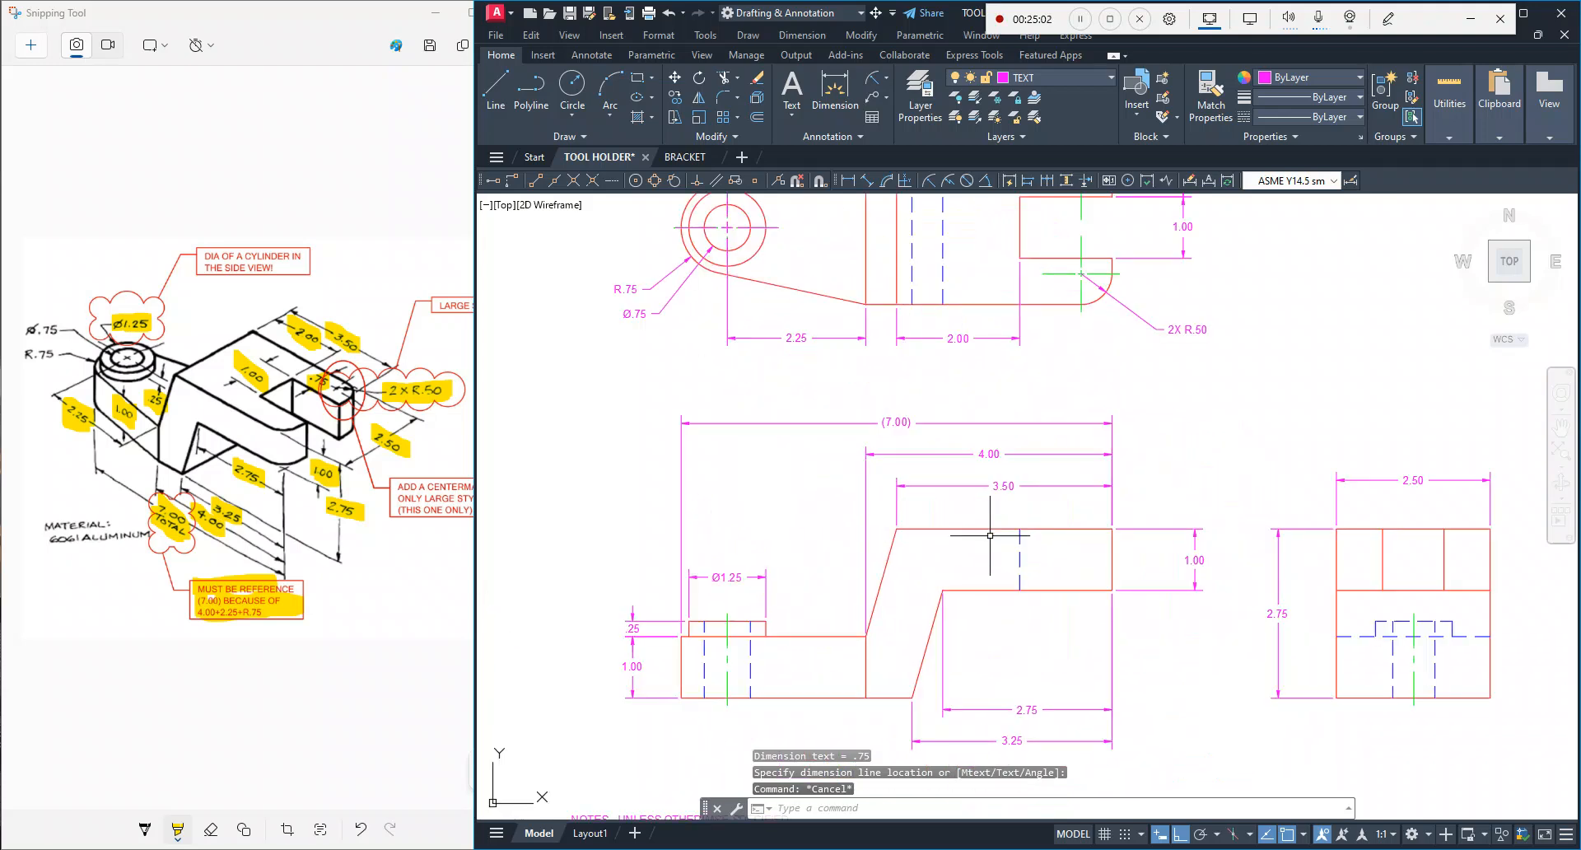
pyautogui.scroll(-3, 987, 534)
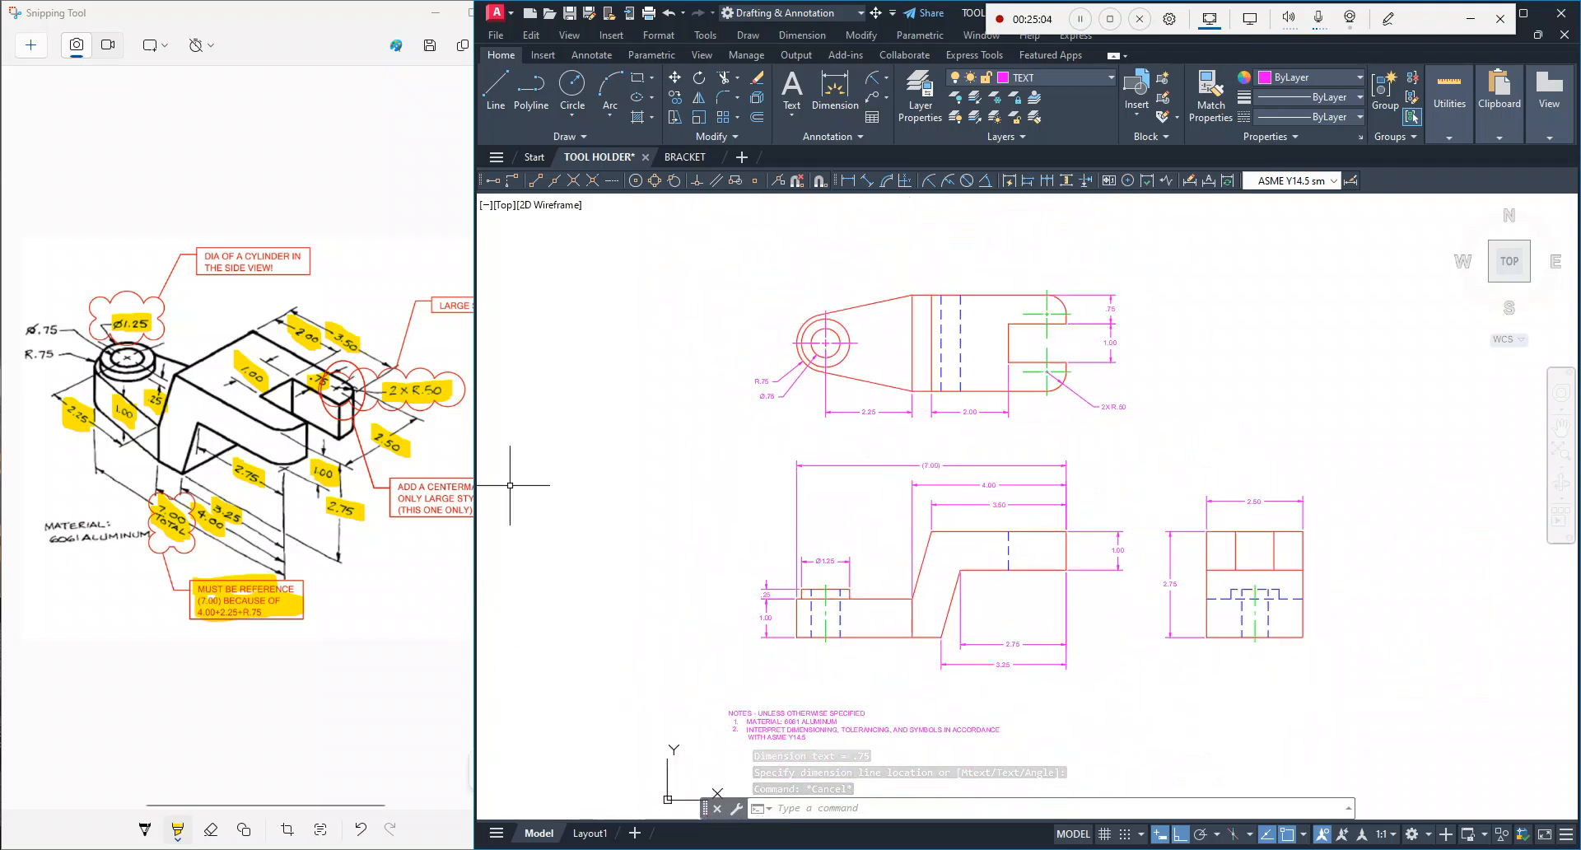
pyautogui.click(32, 357)
pyautogui.moveTo(47, 349); pyautogui.dragTo(50, 355)
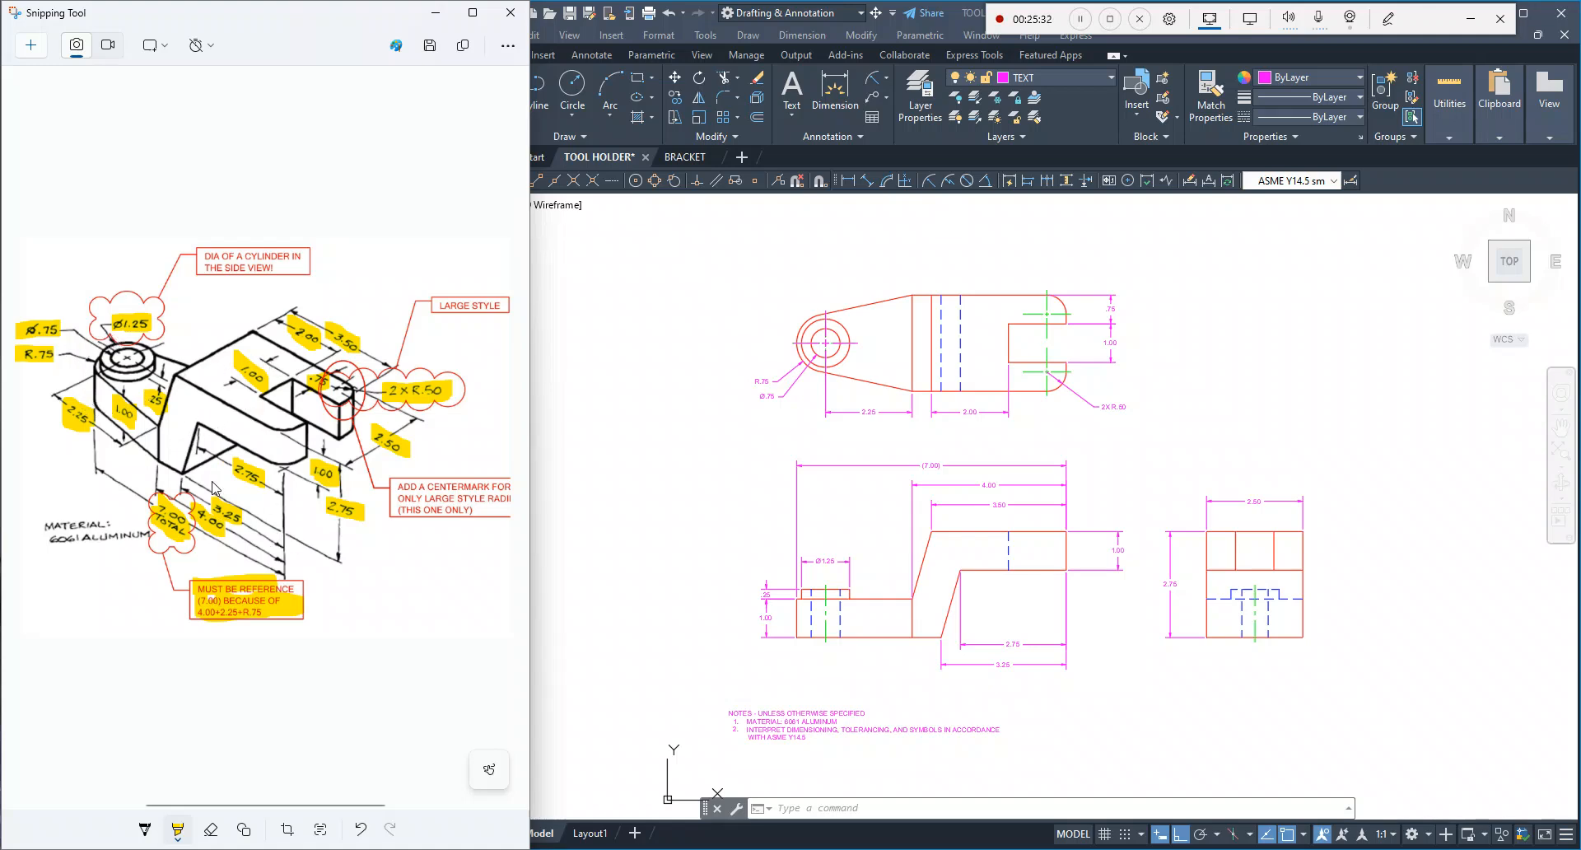
# Step: In AutoCAD, move the 1.00 height dimension of the front view's upper arm in line with the 1.00 slot dimension in the top view
pyautogui.scroll(3, 996, 603)
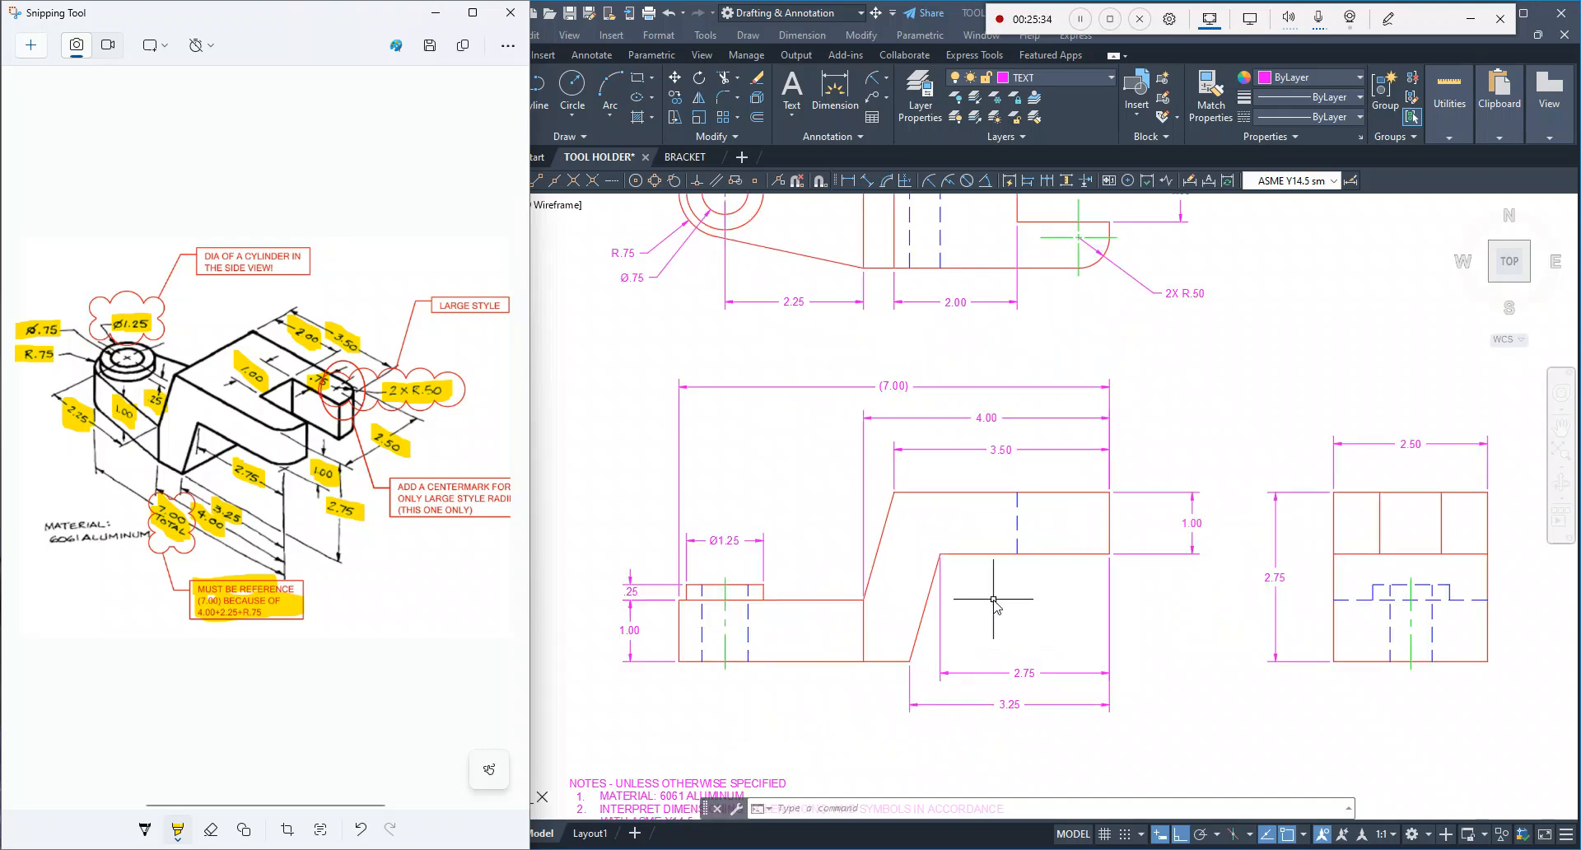
pyautogui.scroll(-1, 993, 605)
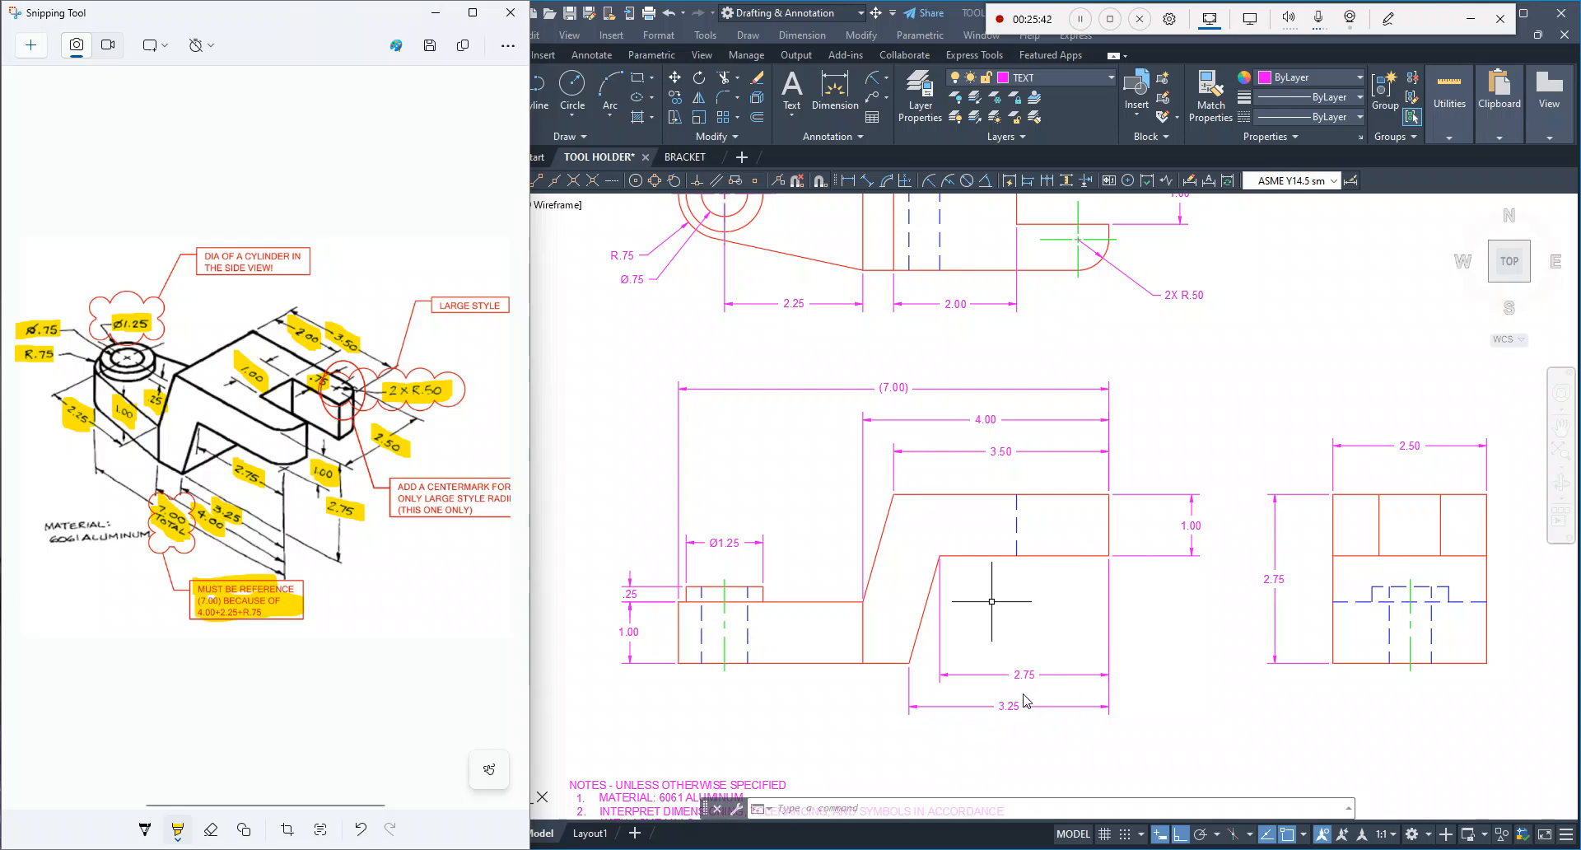
pyautogui.scroll(2, 627, 628)
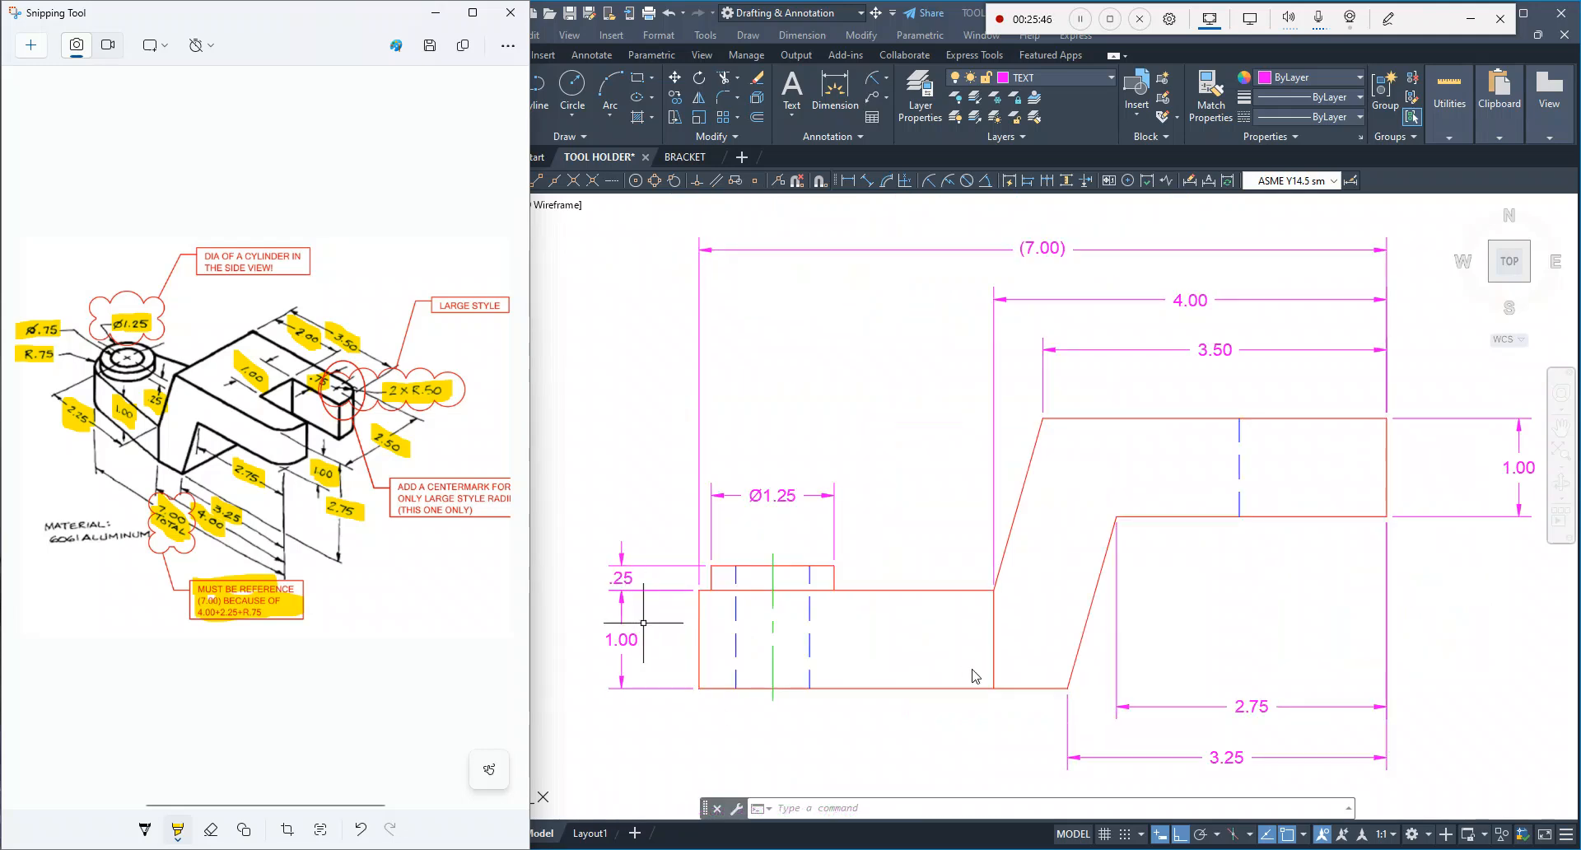
pyautogui.scroll(-2, 972, 669)
pyautogui.click(1239, 411)
pyautogui.moveTo(1201, 332)
pyautogui.mouseDown(button='middle')
pyautogui.moveTo(1118, 490)
pyautogui.moveTo(1098, 350)
pyautogui.moveTo(1060, 387)
pyautogui.mouseUp(button='middle')
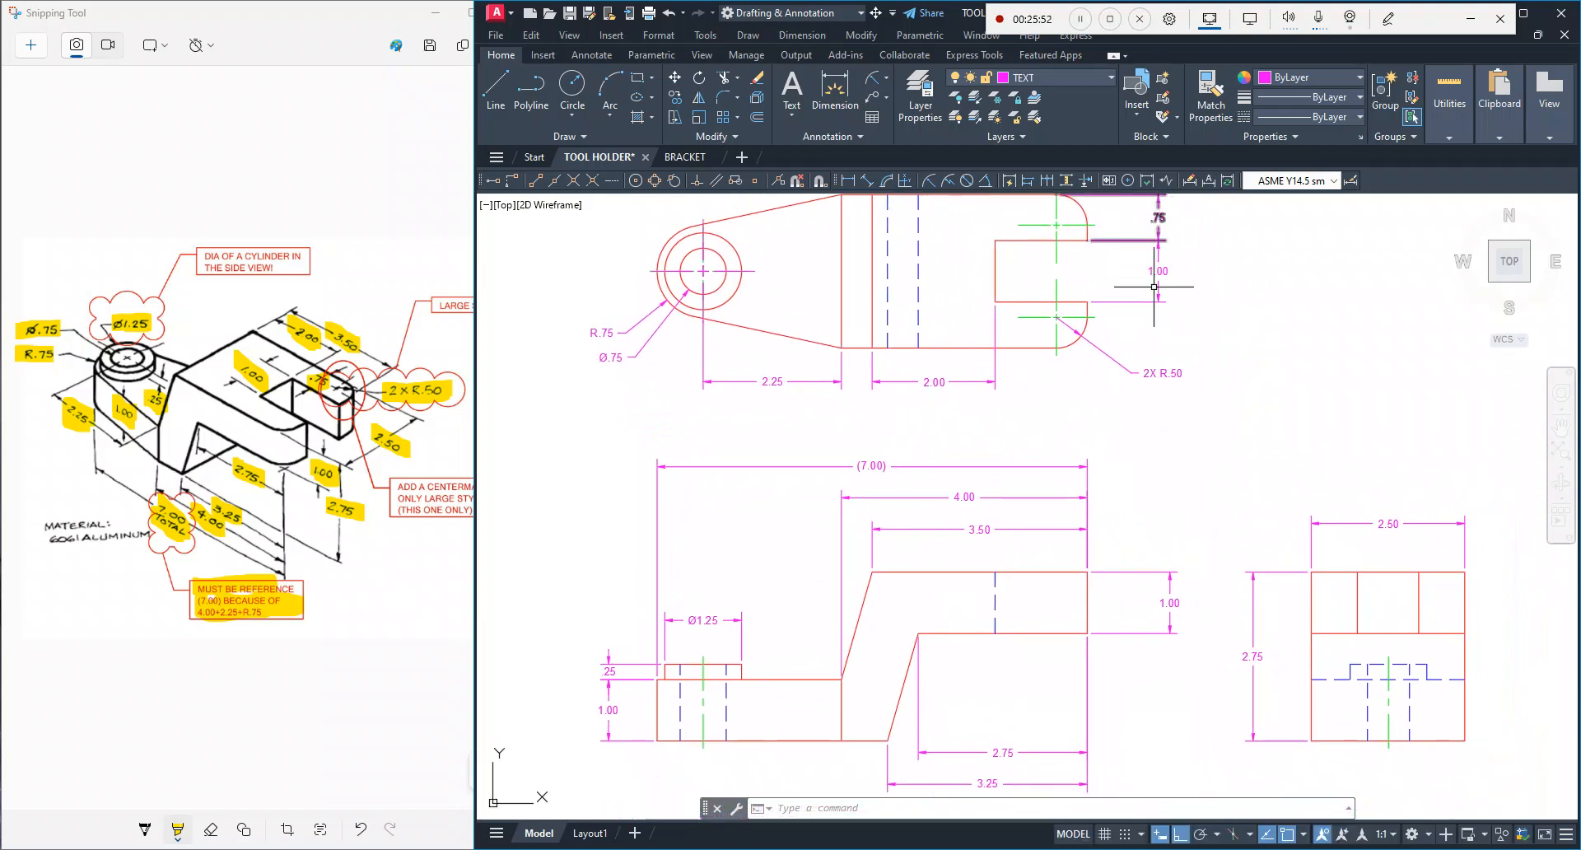
pyautogui.click(1169, 586)
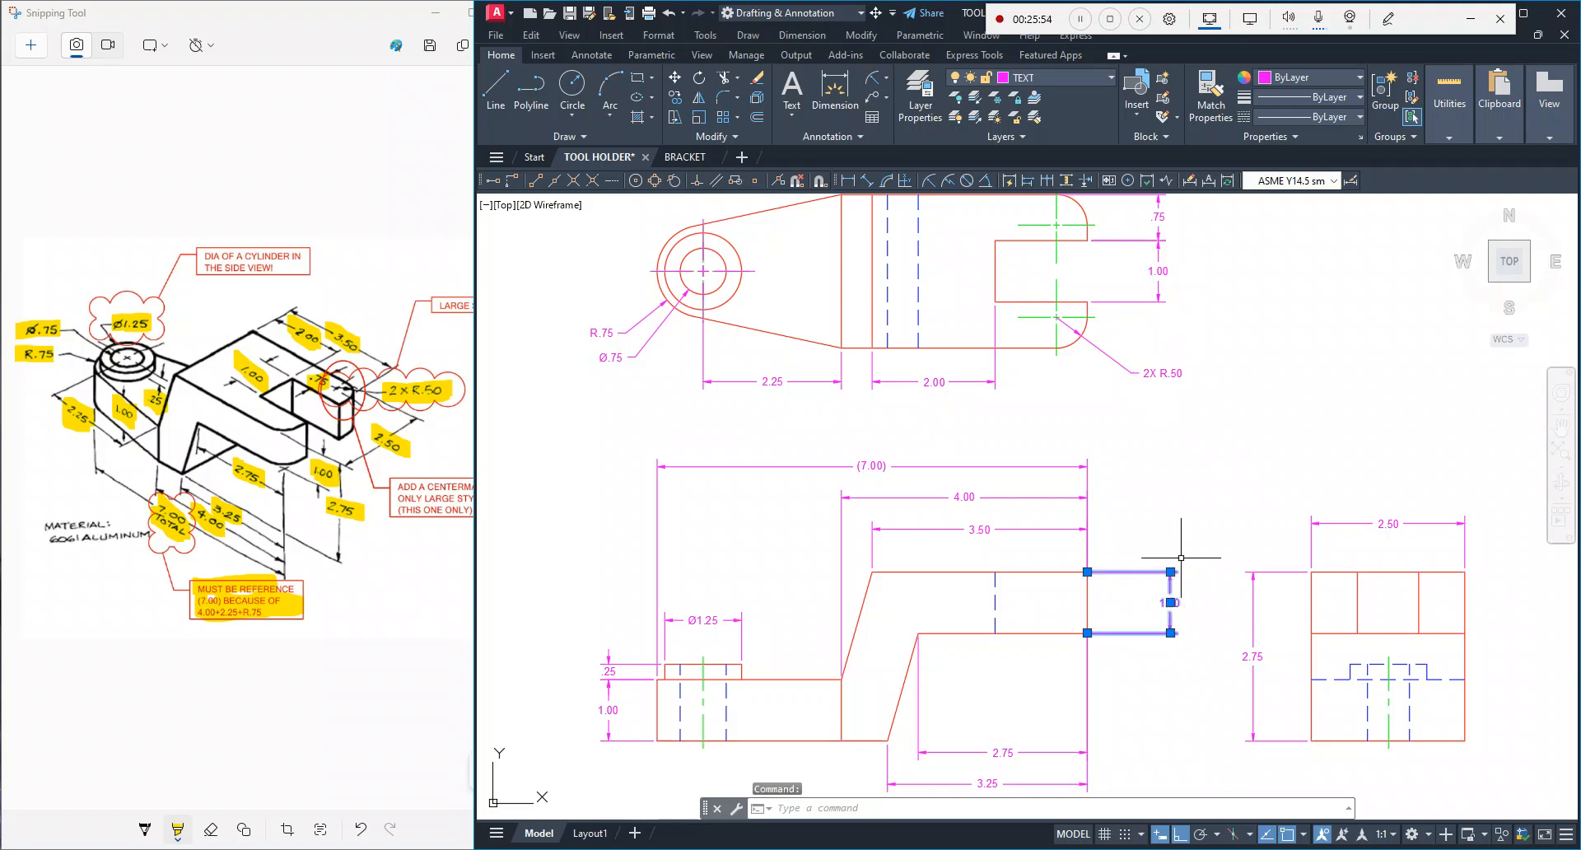
pyautogui.click(1170, 602)
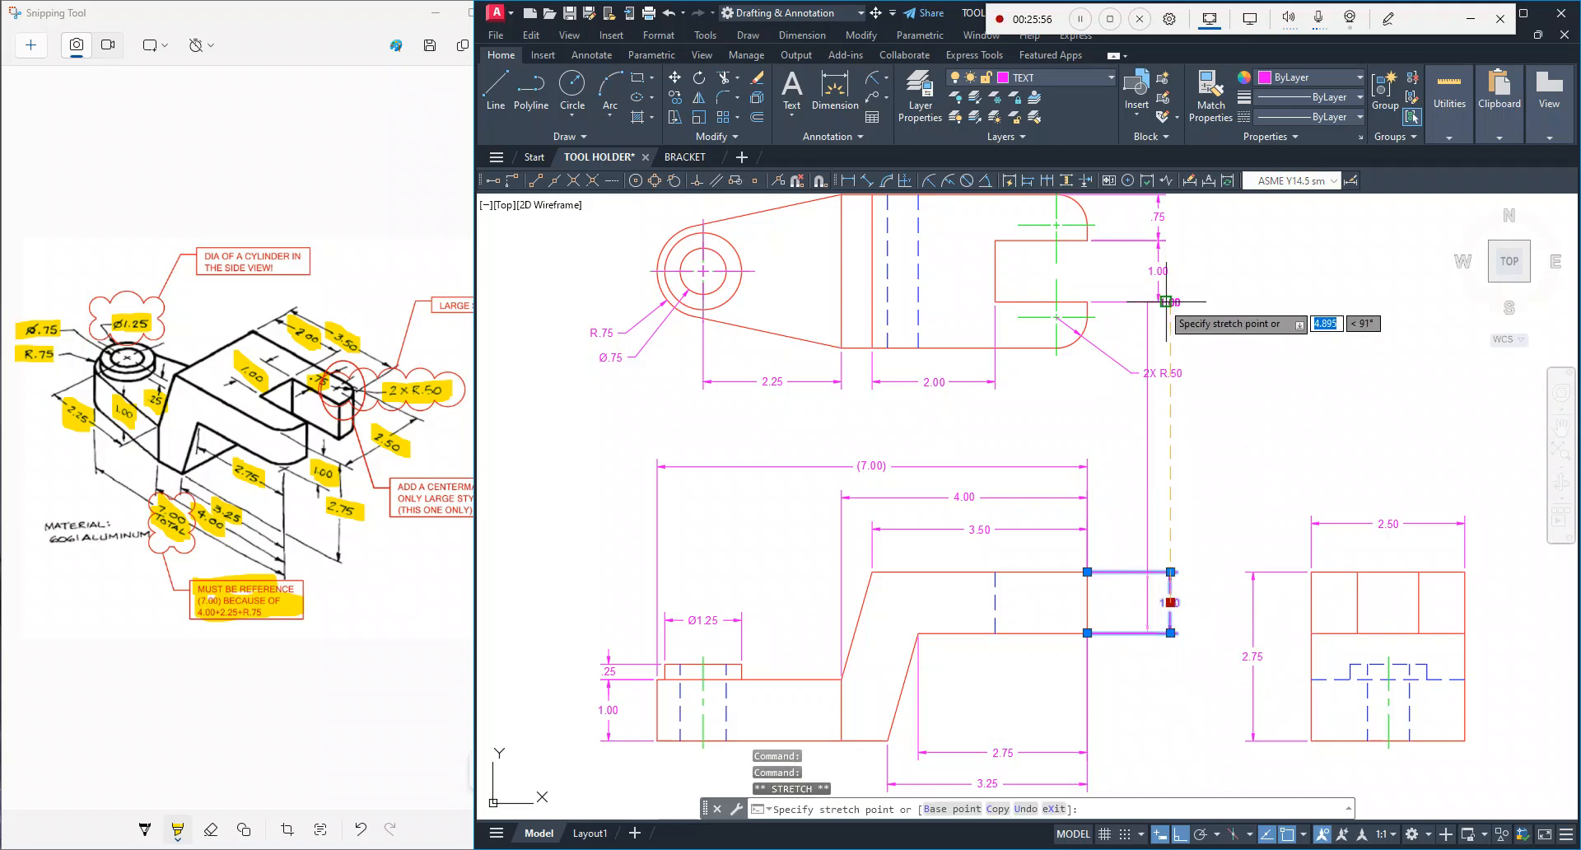
pyautogui.click(1157, 602)
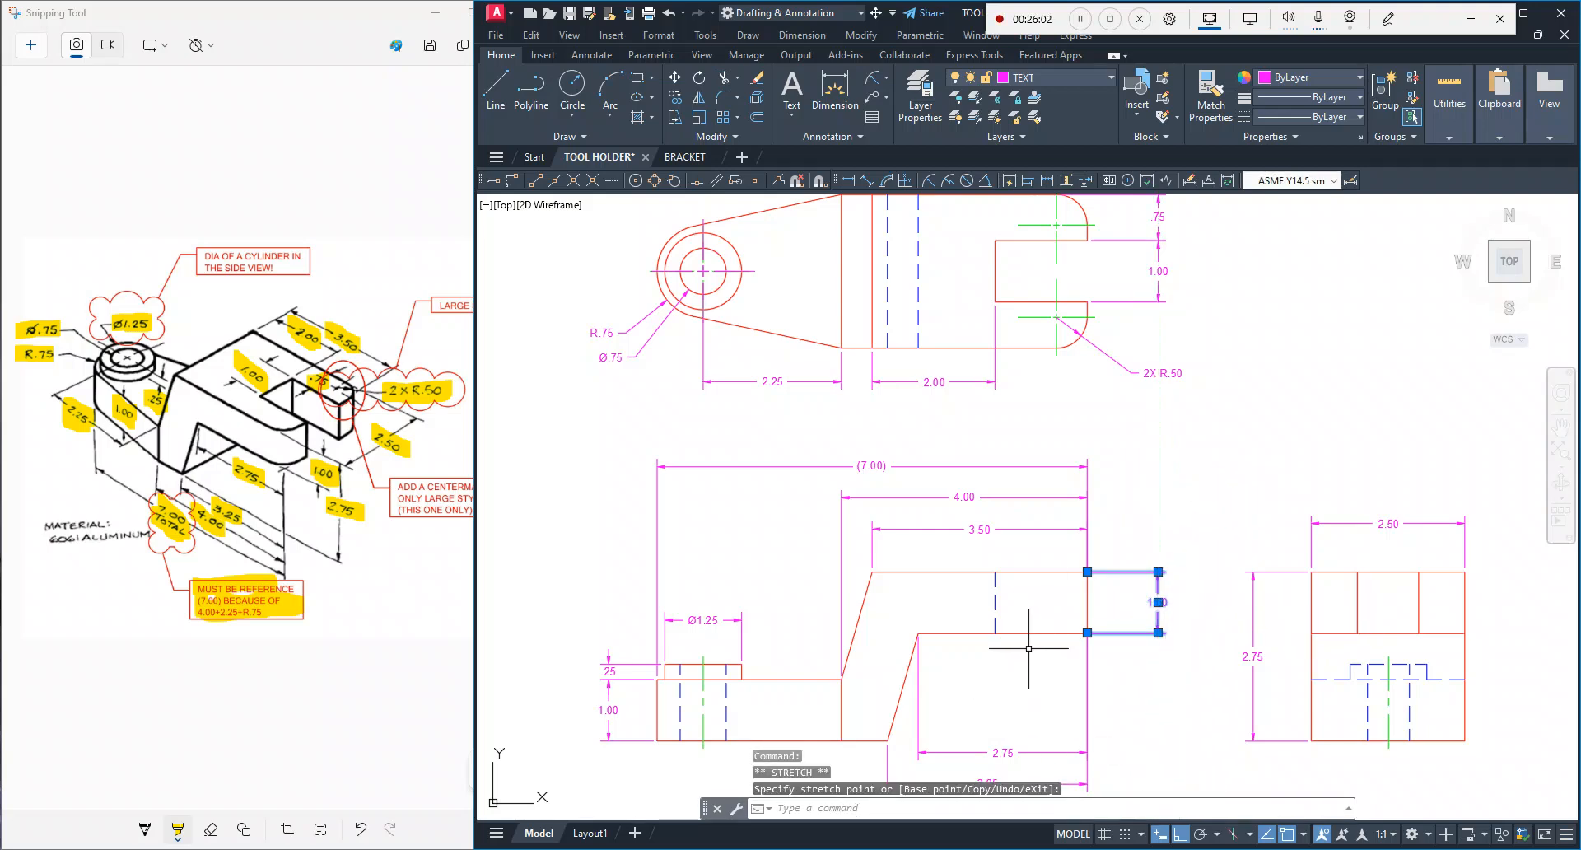
pyautogui.press('Escape')
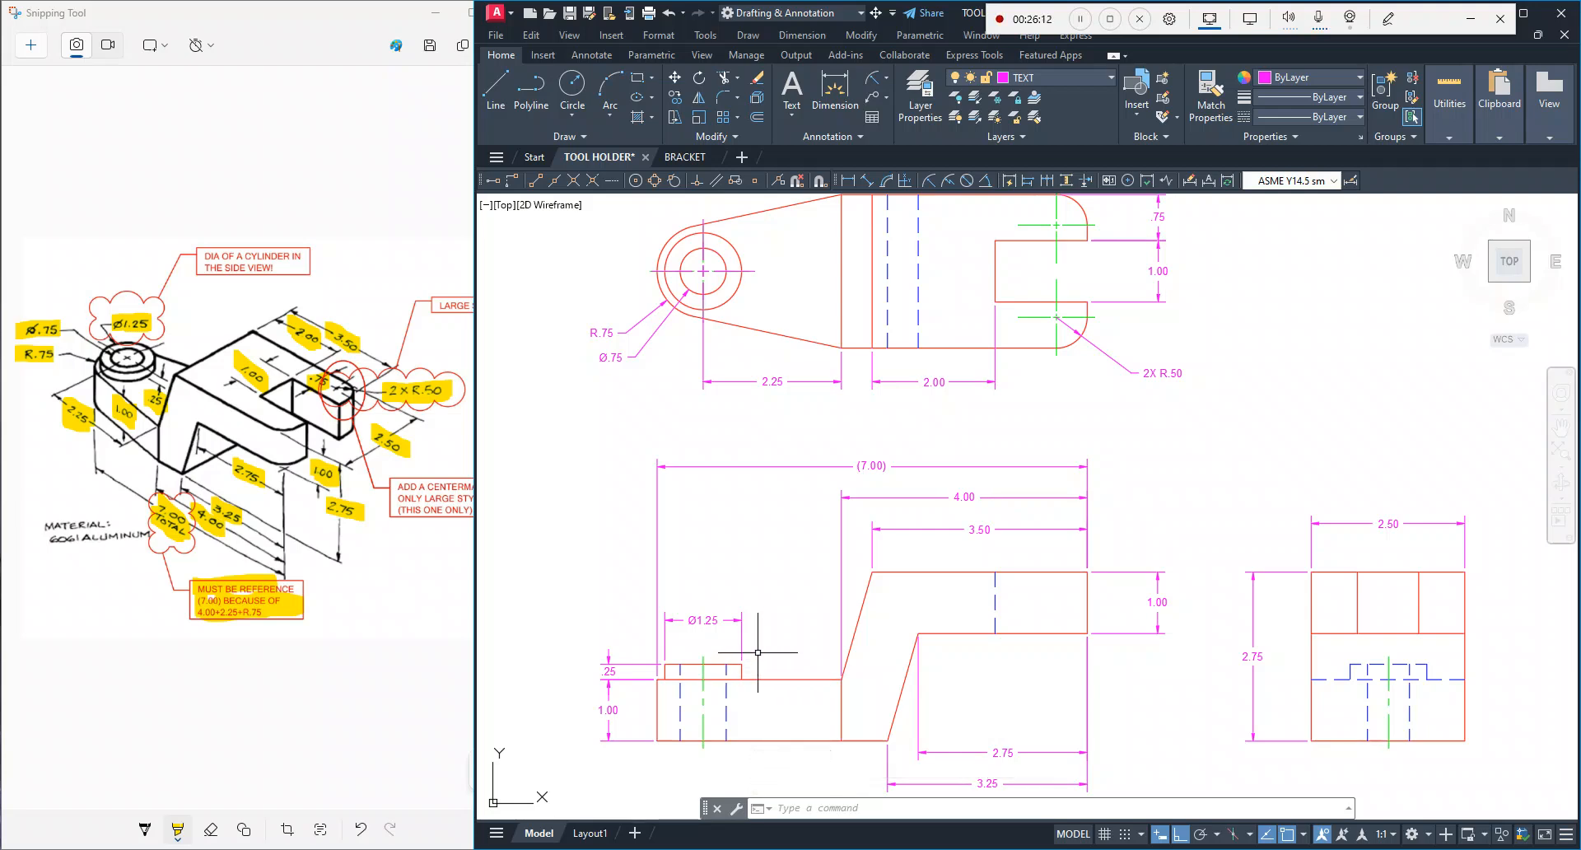
# Step: Open Layout1 and move the notes block down toward the lower-left corner of the sheet border, inside the viewport
pyautogui.click(589, 832)
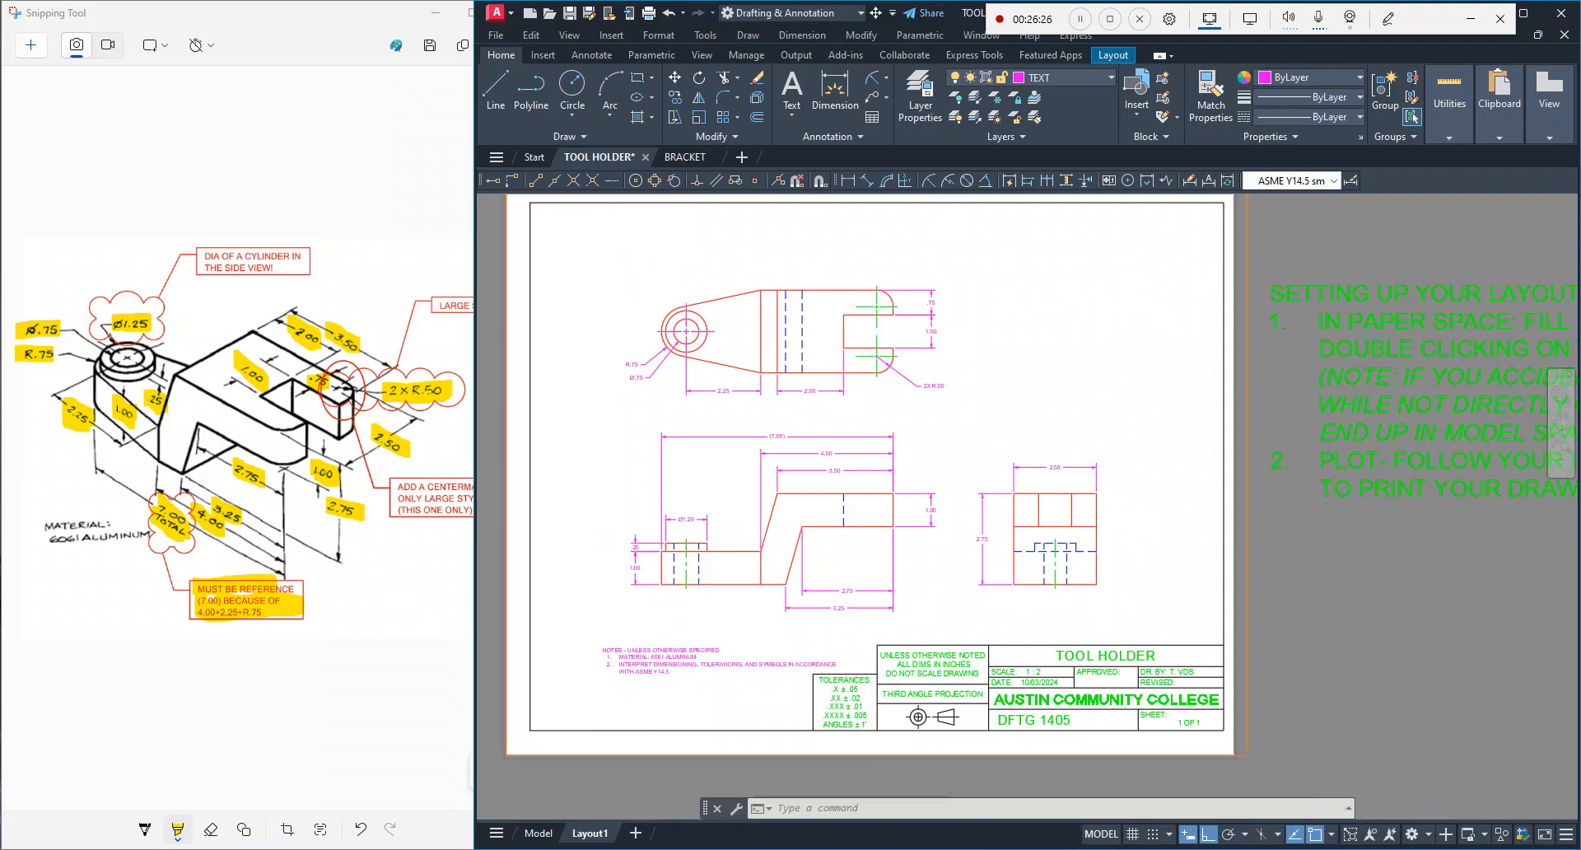
pyautogui.scroll(4, 629, 529)
pyautogui.moveTo(657, 733); pyautogui.dragTo(844, 606, button='middle')
pyautogui.click(757, 552)
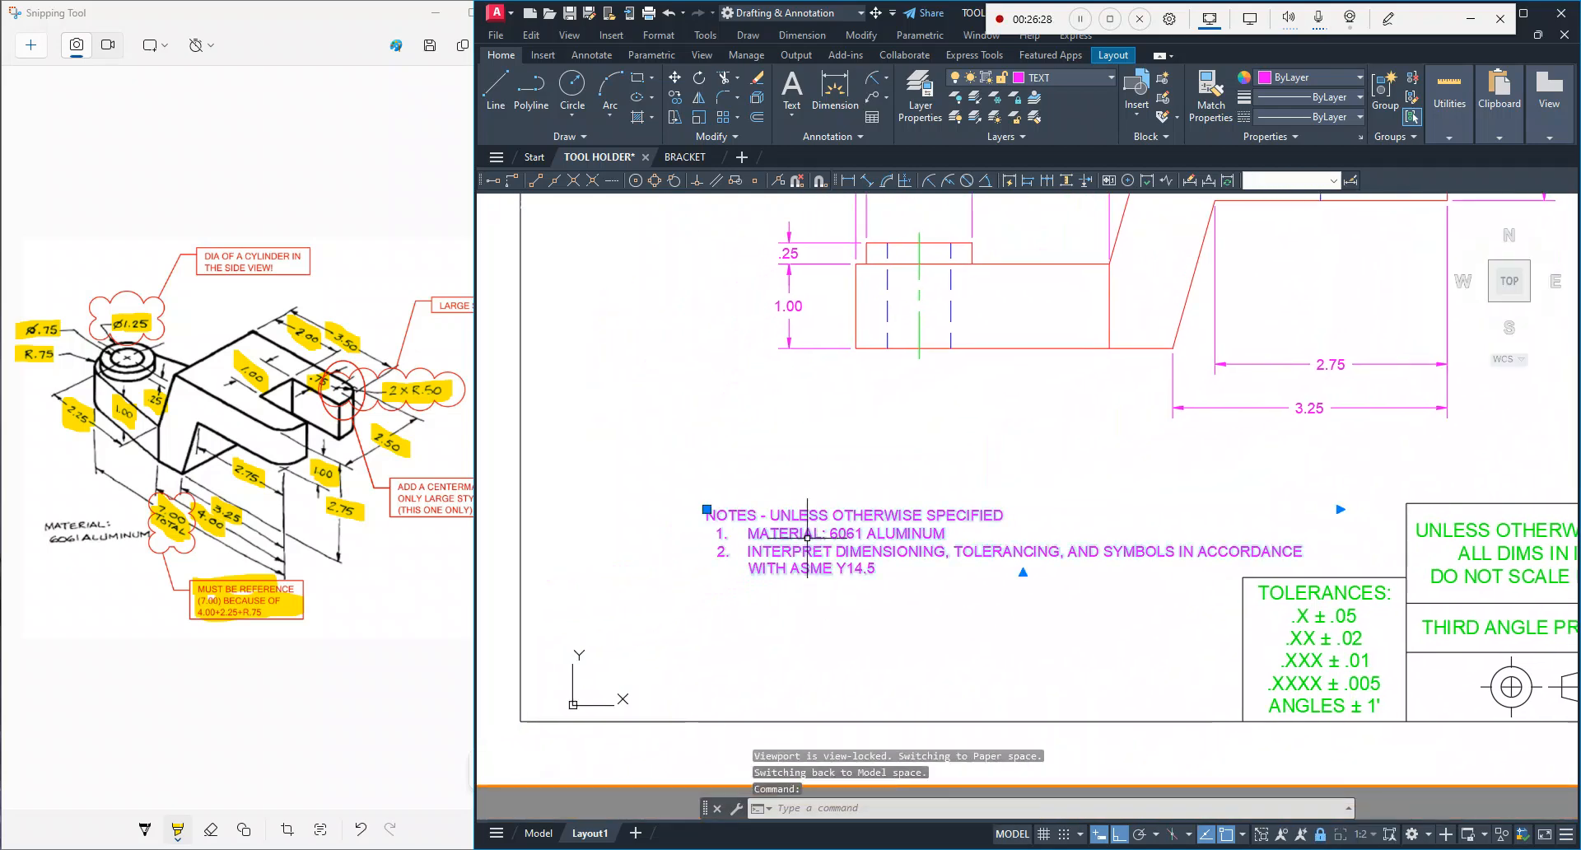
pyautogui.moveTo(786, 546)
pyautogui.mouseDown()
pyautogui.moveTo(662, 568)
pyautogui.moveTo(654, 591)
pyautogui.mouseUp()
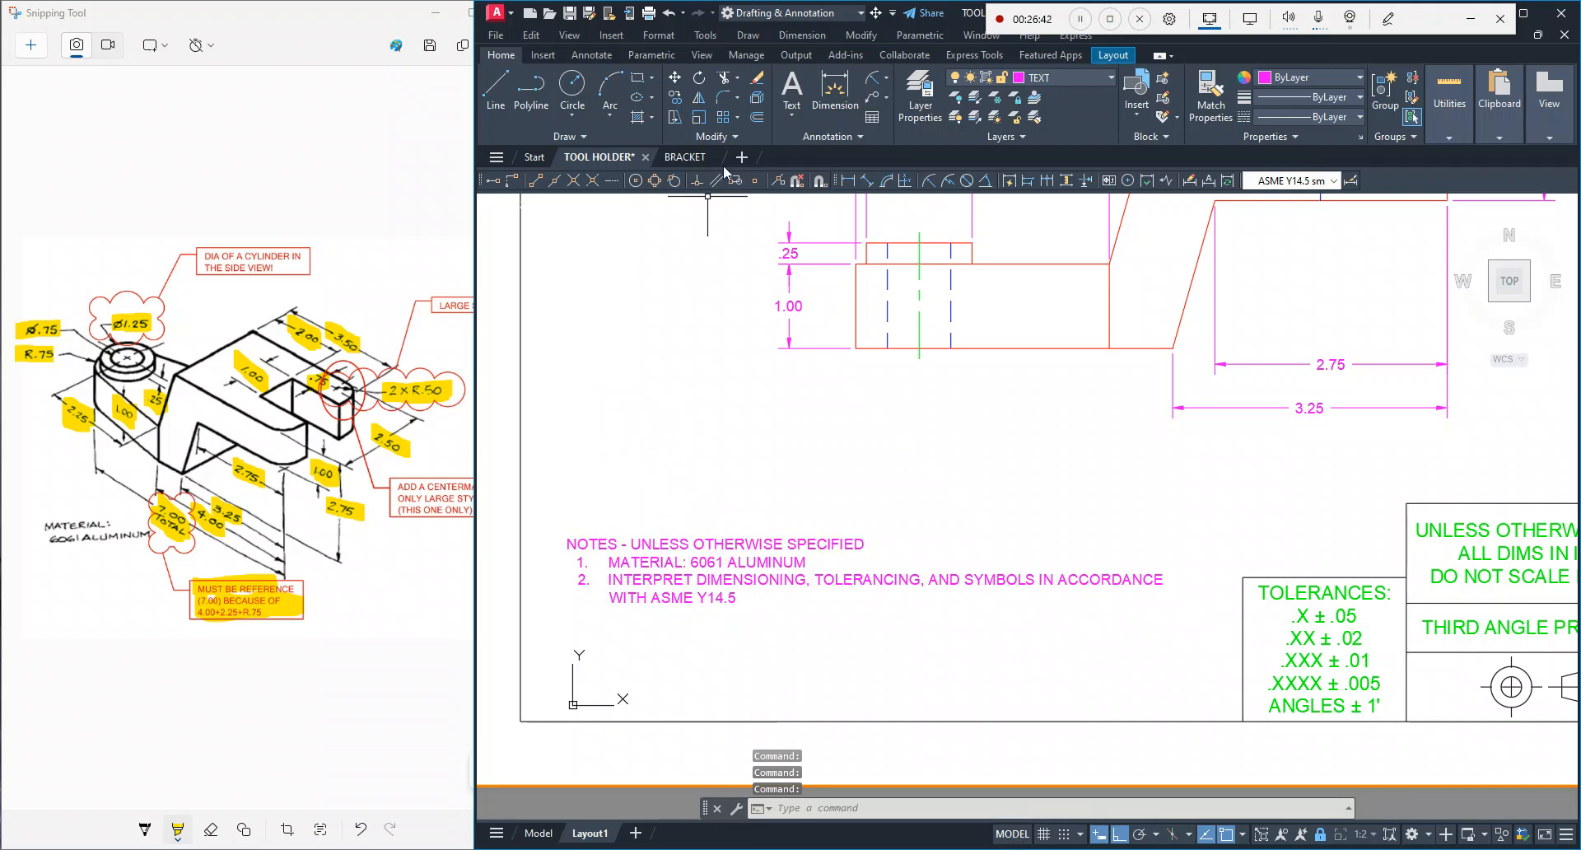
# Step: Add a multiline text reading "BLA BLA BLA" in the empty area above the notes
pyautogui.click(792, 118)
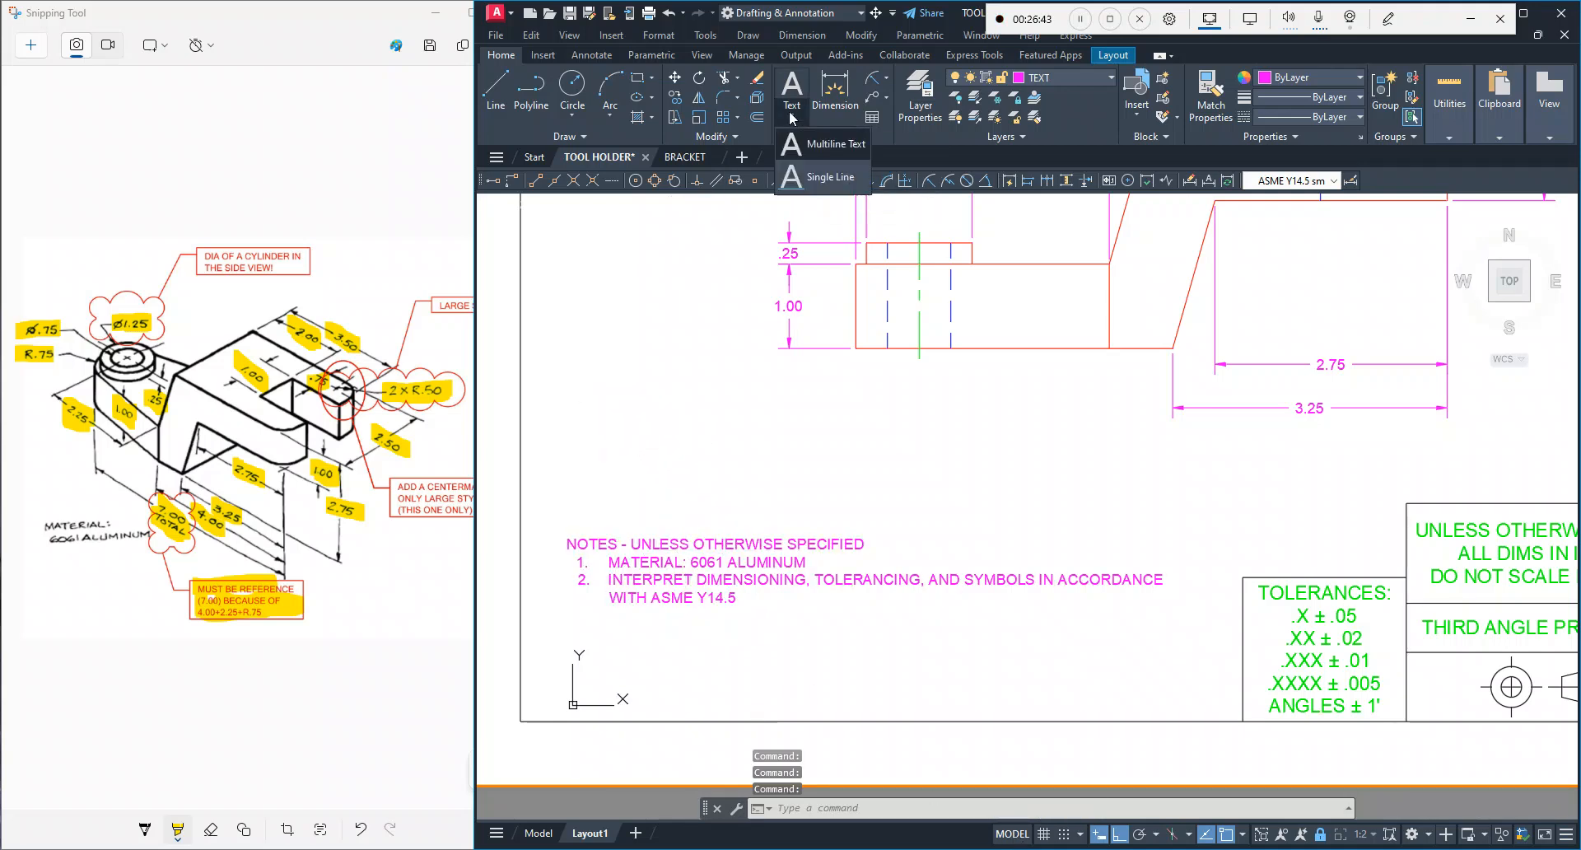
pyautogui.click(822, 147)
pyautogui.click(600, 411)
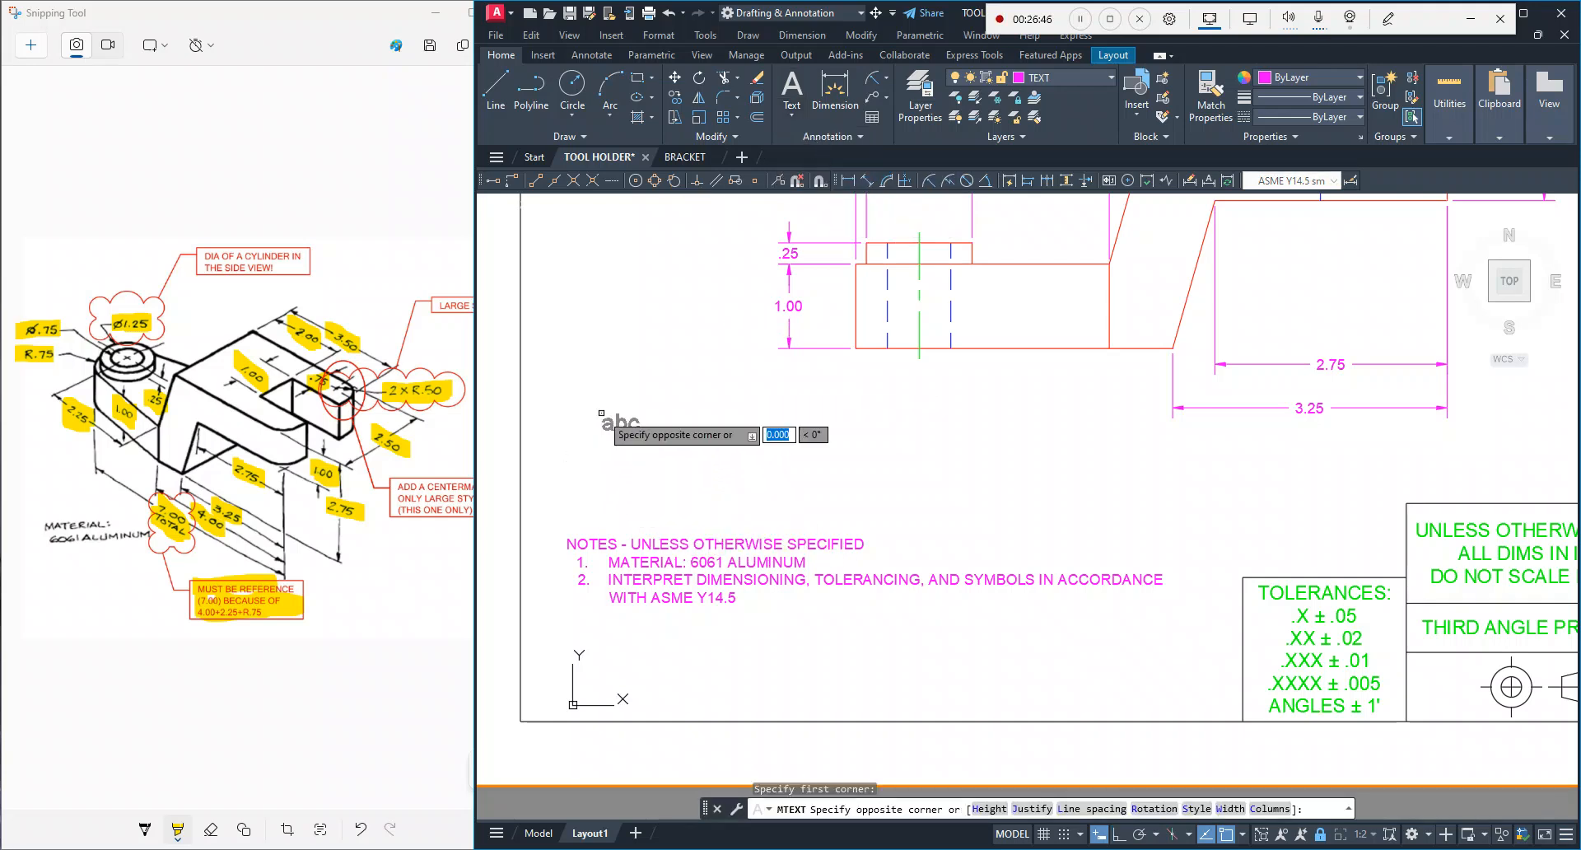
pyautogui.click(1128, 506)
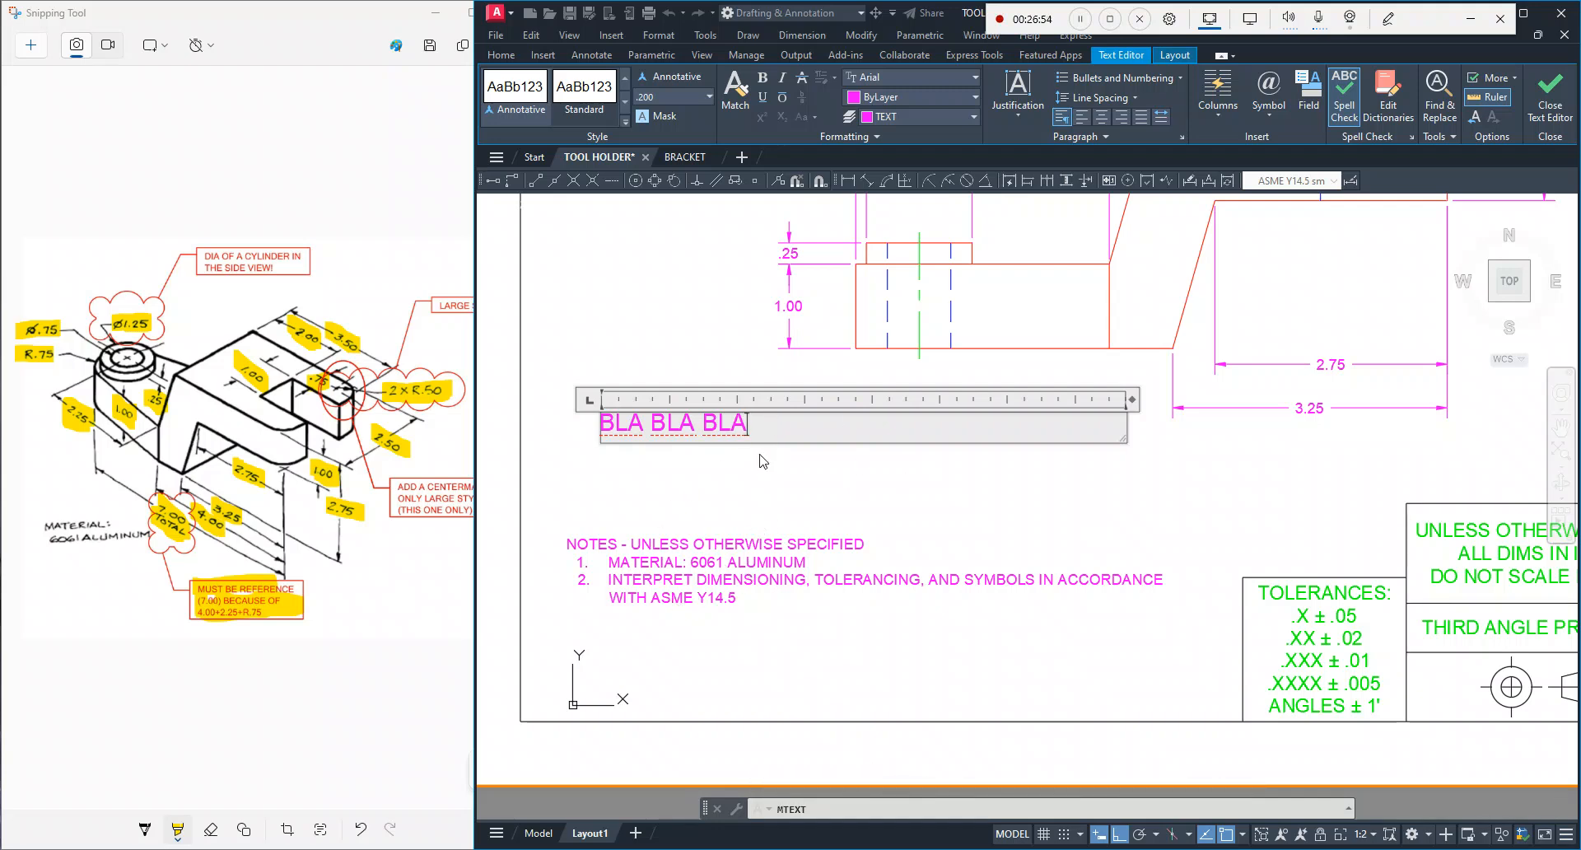
# Step: Set the "BLA BLA BLA" text's height to .130, finish editing it, and delete the text
pyautogui.moveTo(769, 425); pyautogui.dragTo(574, 429)
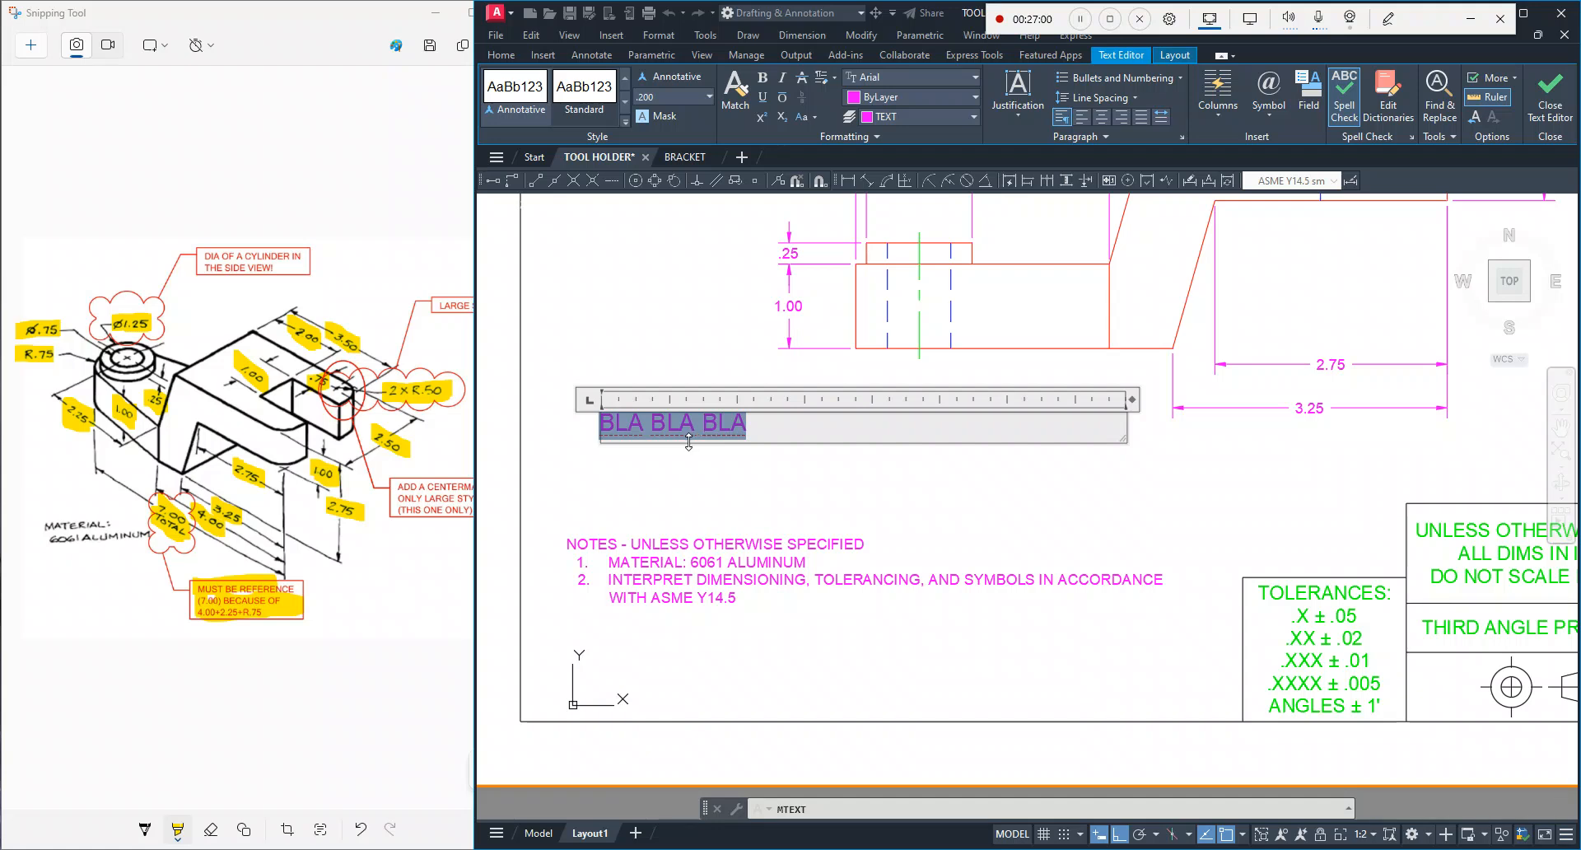
pyautogui.click(709, 97)
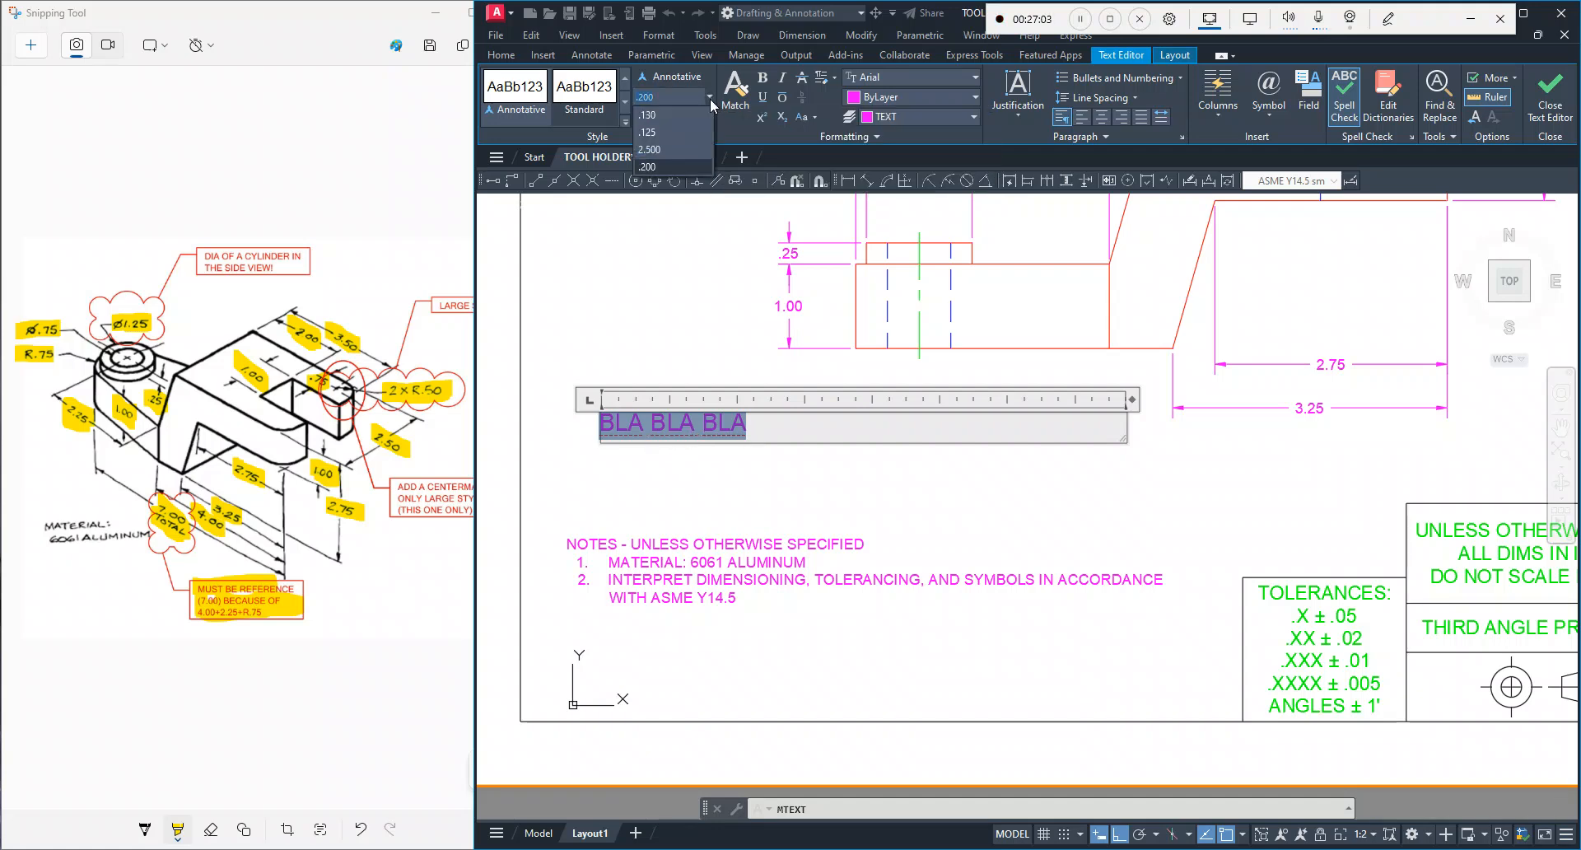
pyautogui.click(656, 117)
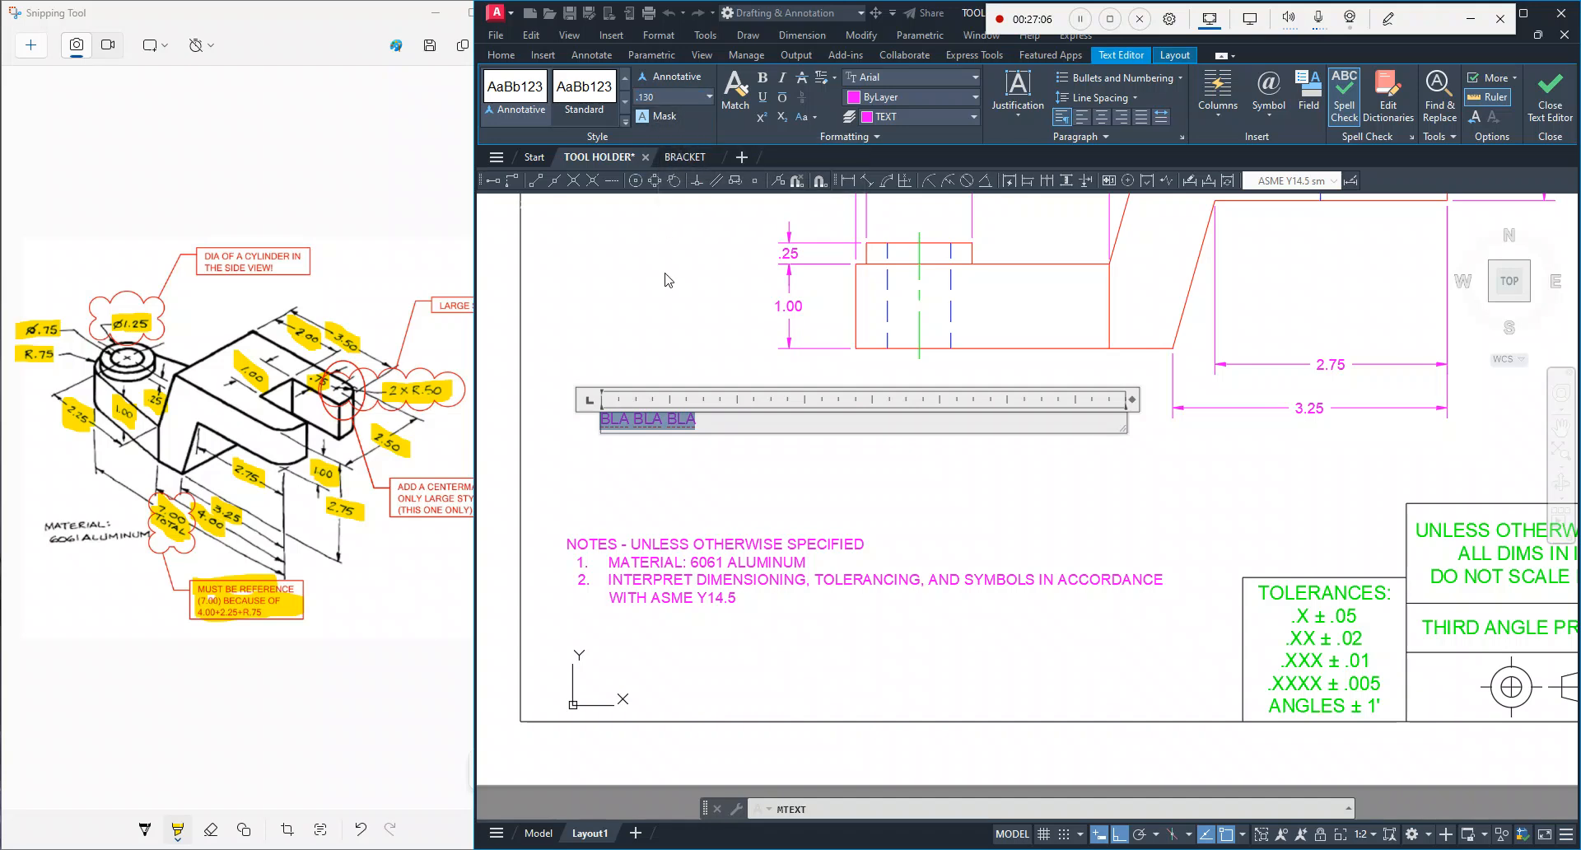
pyautogui.click(1562, 102)
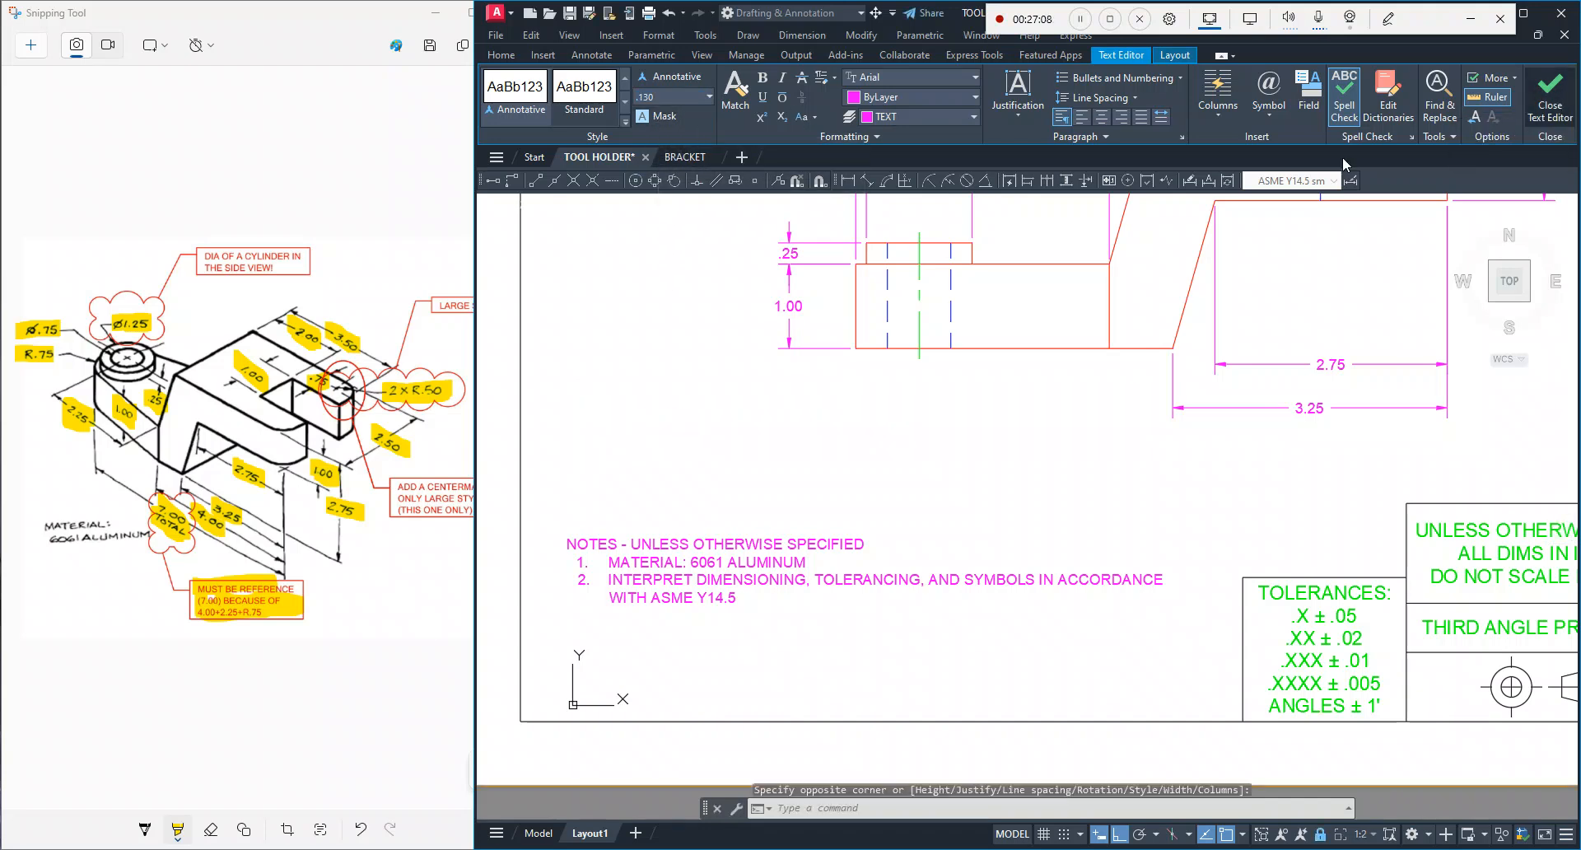
pyautogui.click(647, 416)
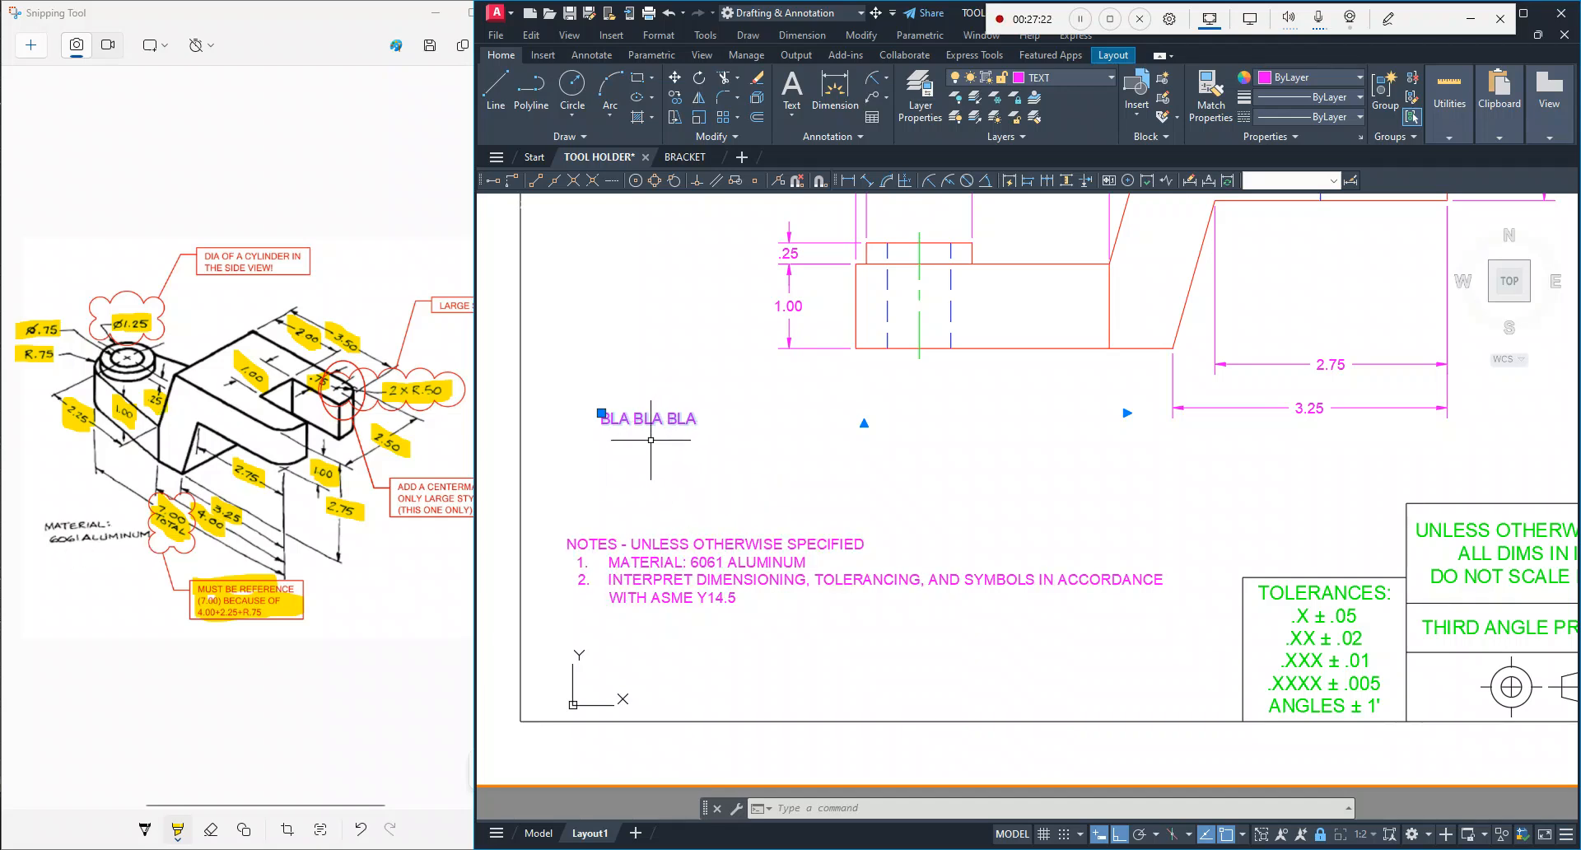
pyautogui.press('Delete')
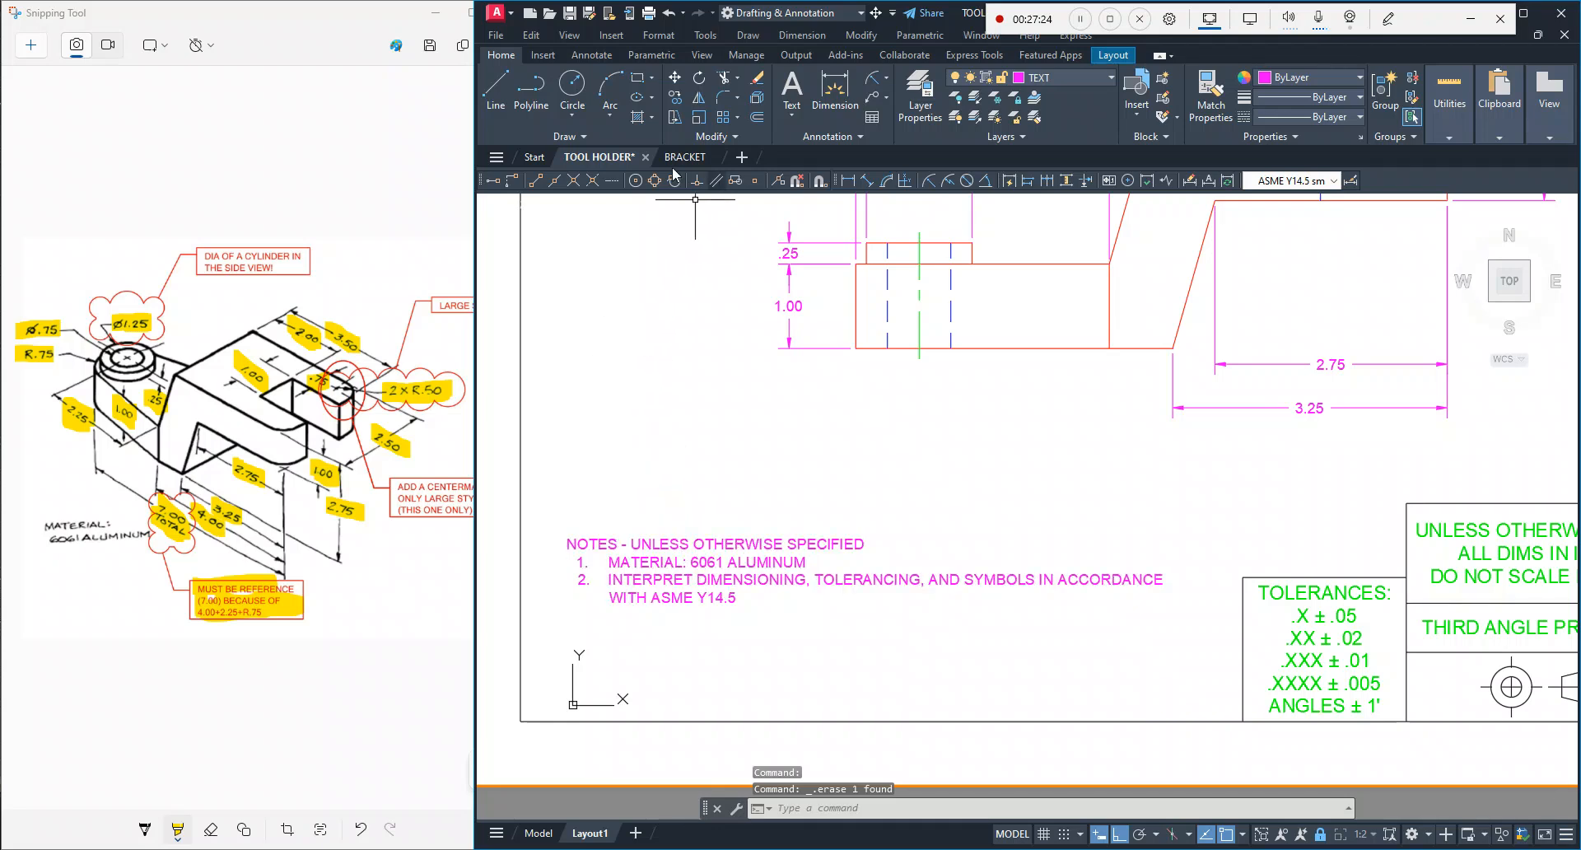
# Step: In the Snipping Tool sketch, highlight both lines of the 6061 aluminum material note in yellow
pyautogui.click(178, 839)
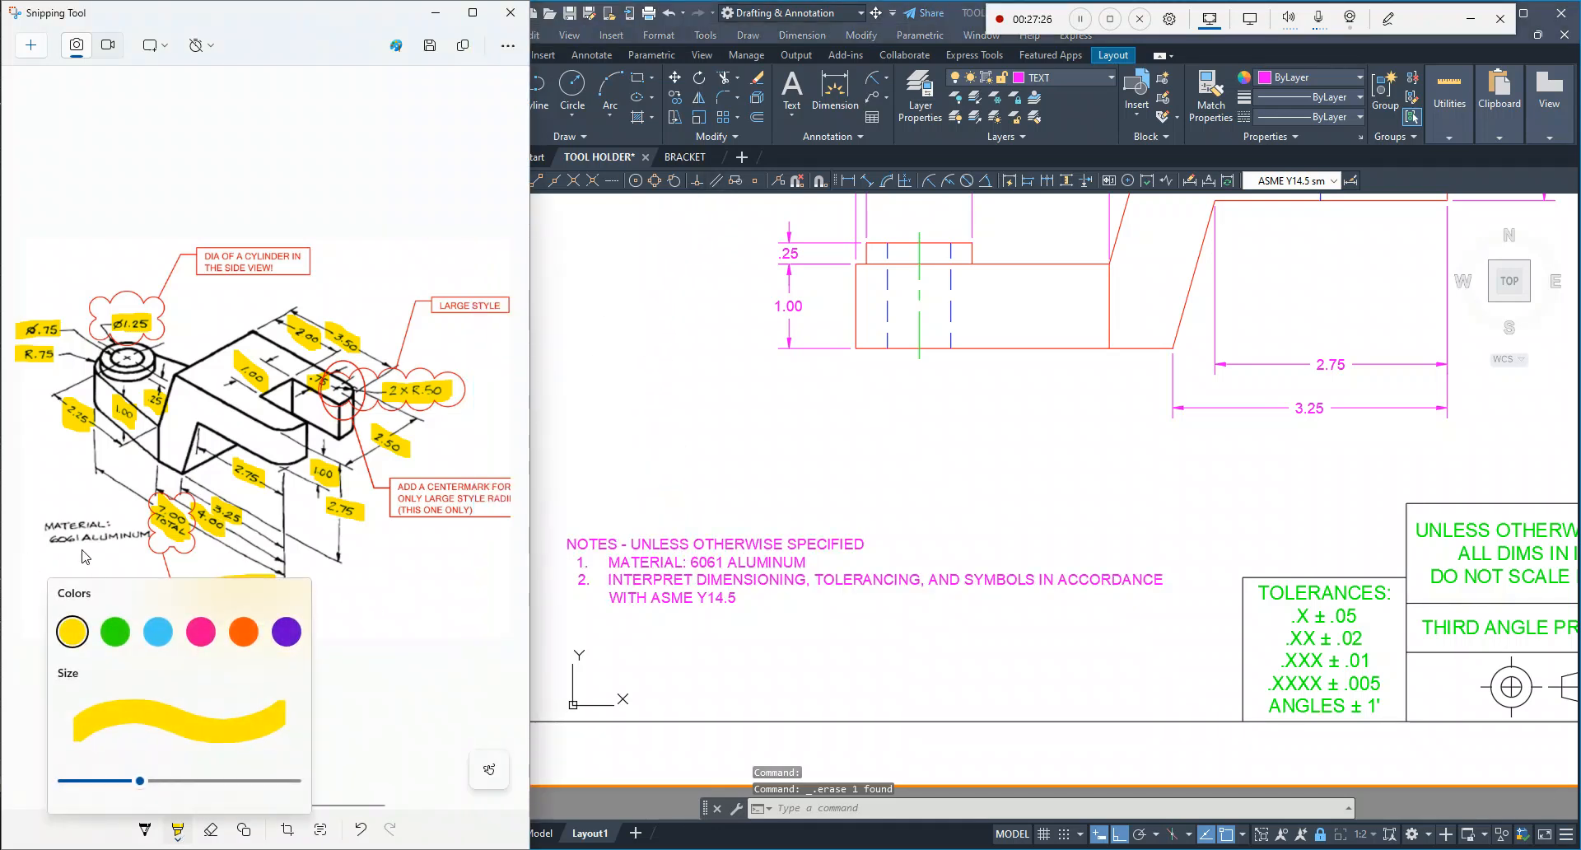
pyautogui.click(46, 545)
pyautogui.moveTo(41, 540); pyautogui.dragTo(150, 537)
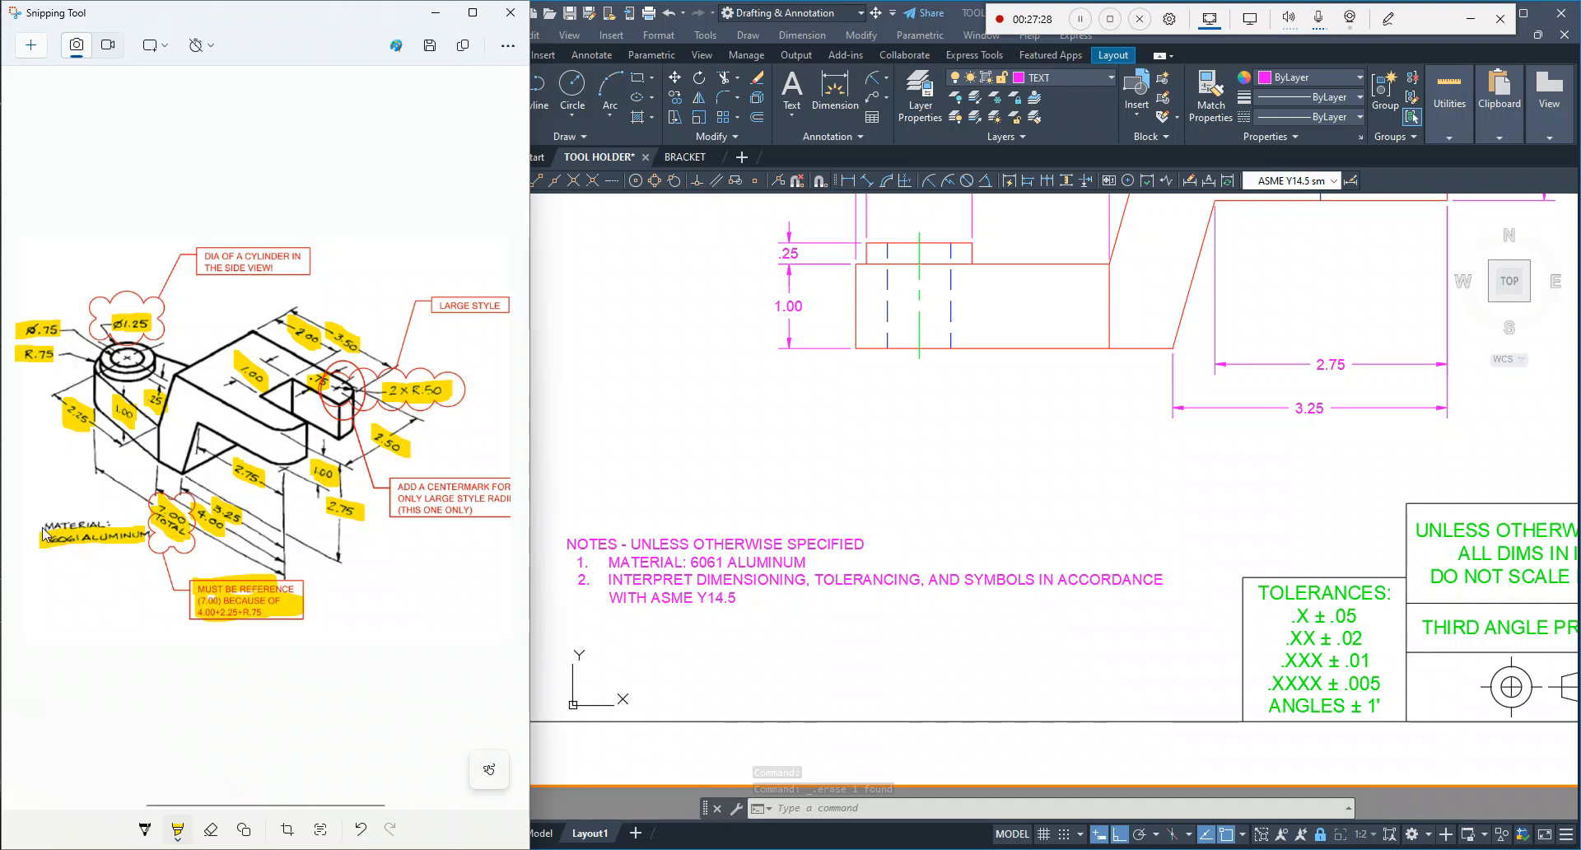
pyautogui.moveTo(41, 529); pyautogui.dragTo(77, 529)
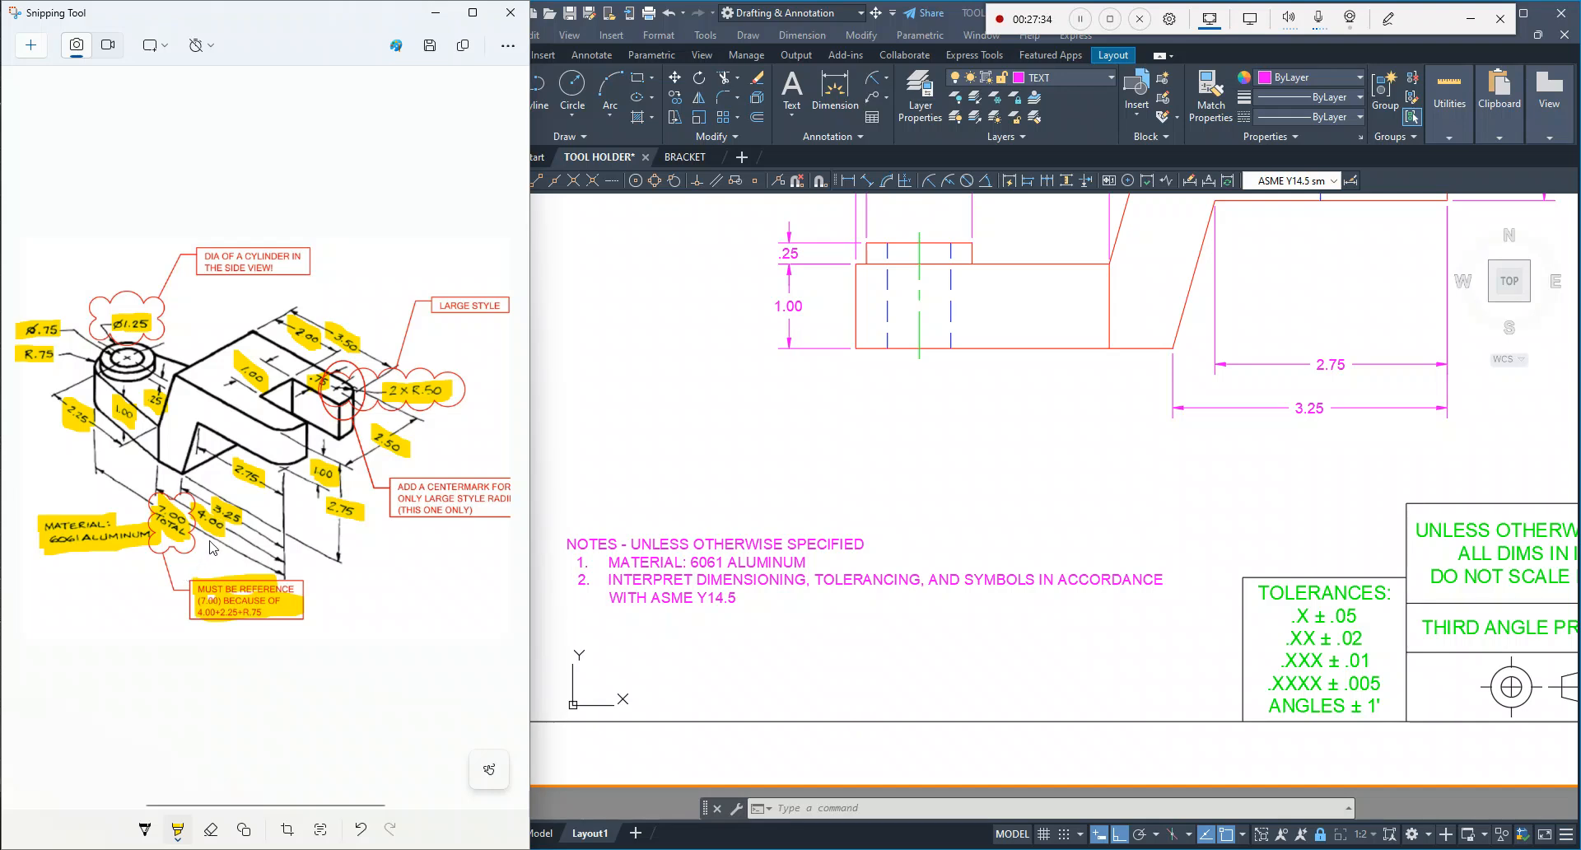
# Step: Switch to AutoCAD and examine the title block, tolerances and dimensioned views on the layout sheet
pyautogui.scroll(-3, 777, 559)
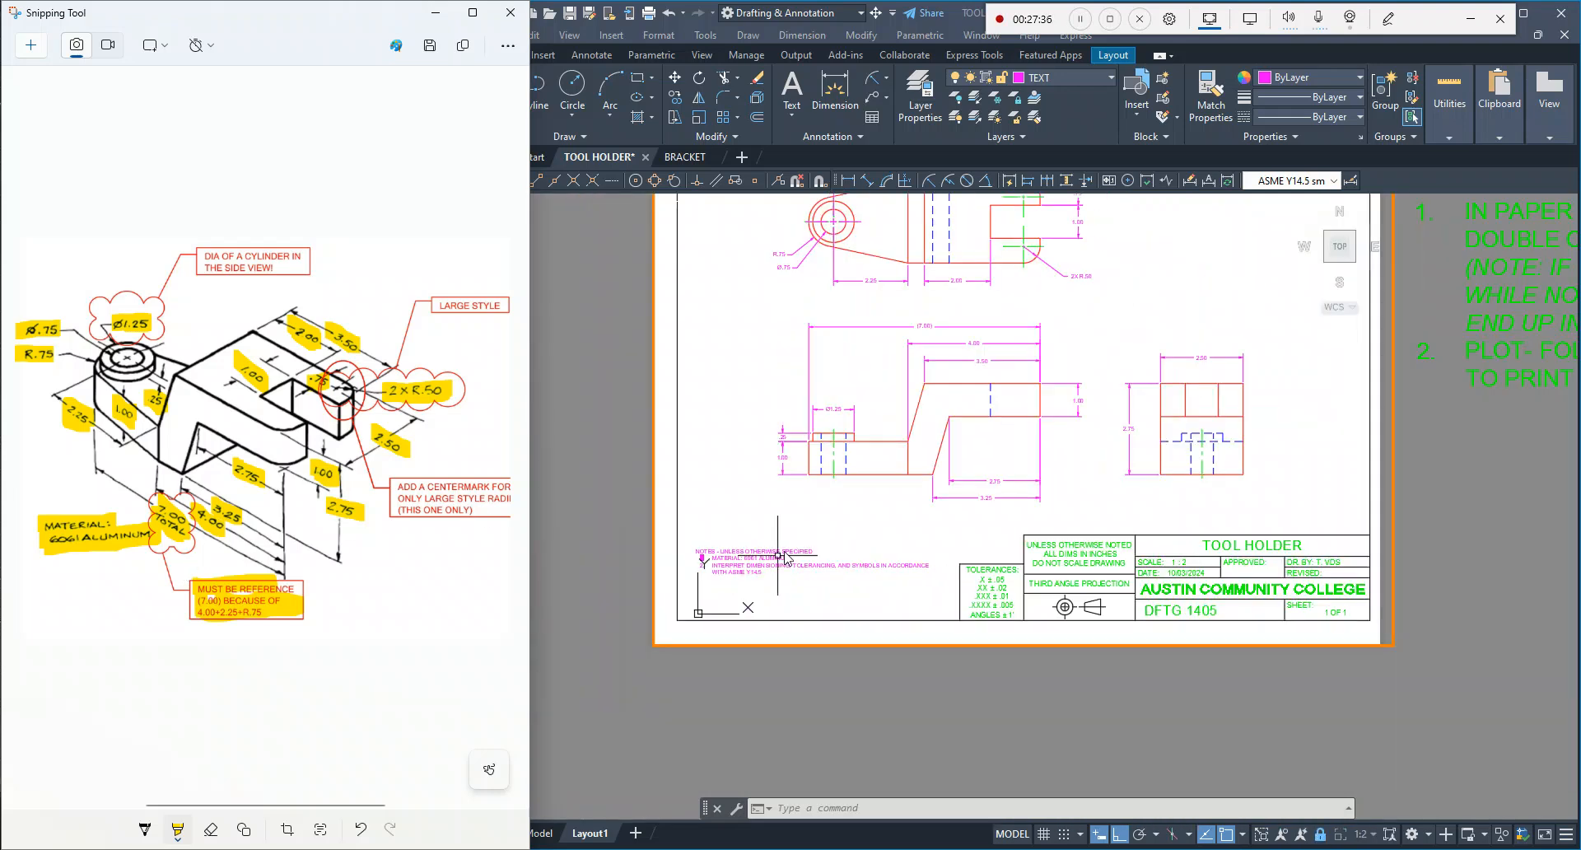
pyautogui.click(1030, 311)
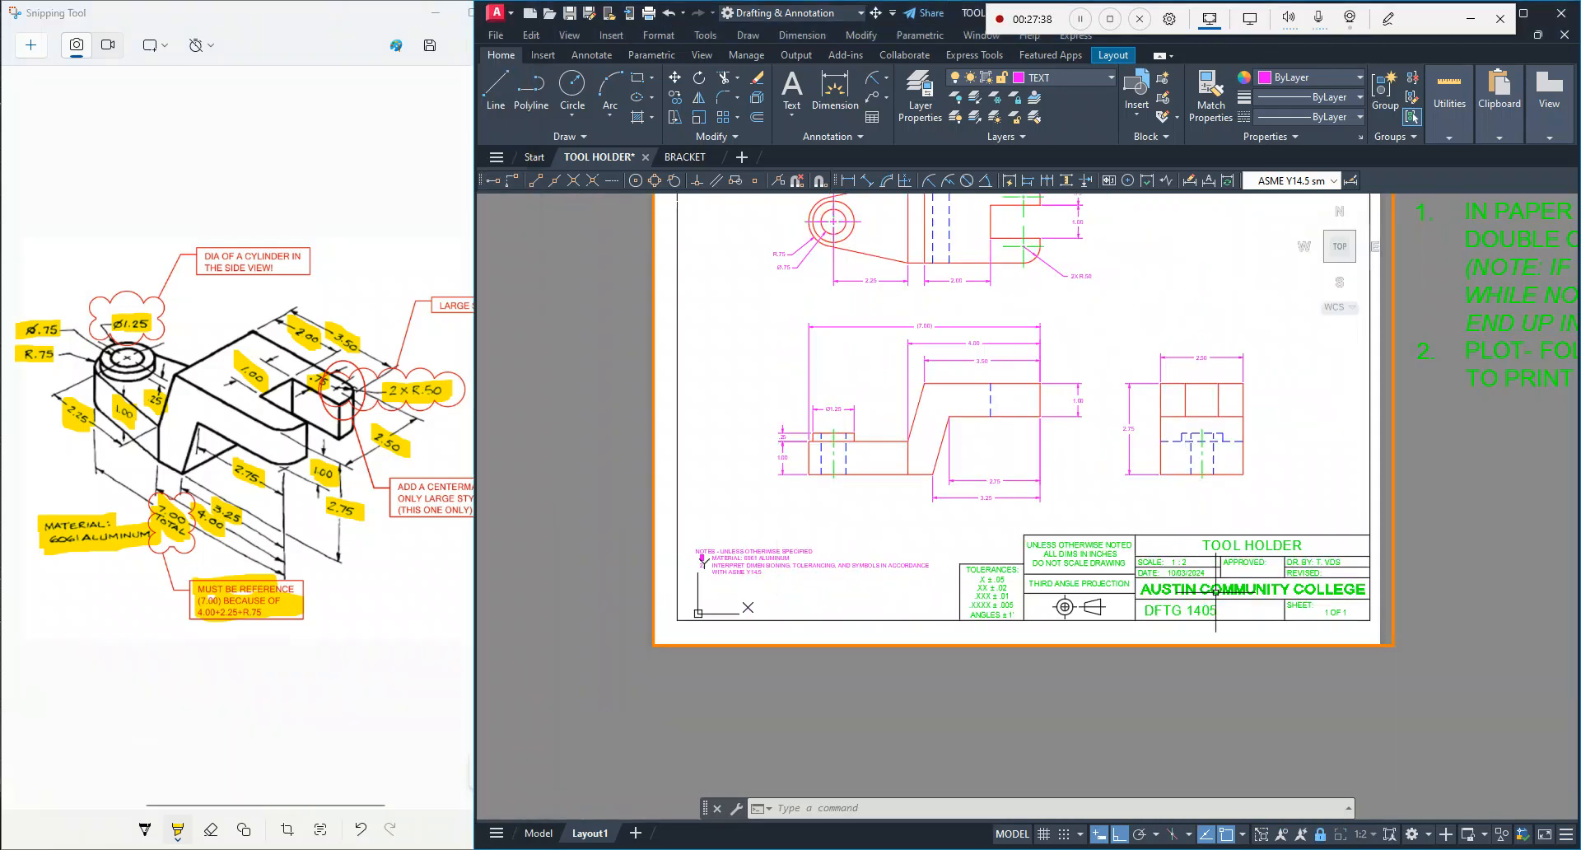
pyautogui.scroll(3, 1223, 598)
pyautogui.scroll(-1, 1244, 598)
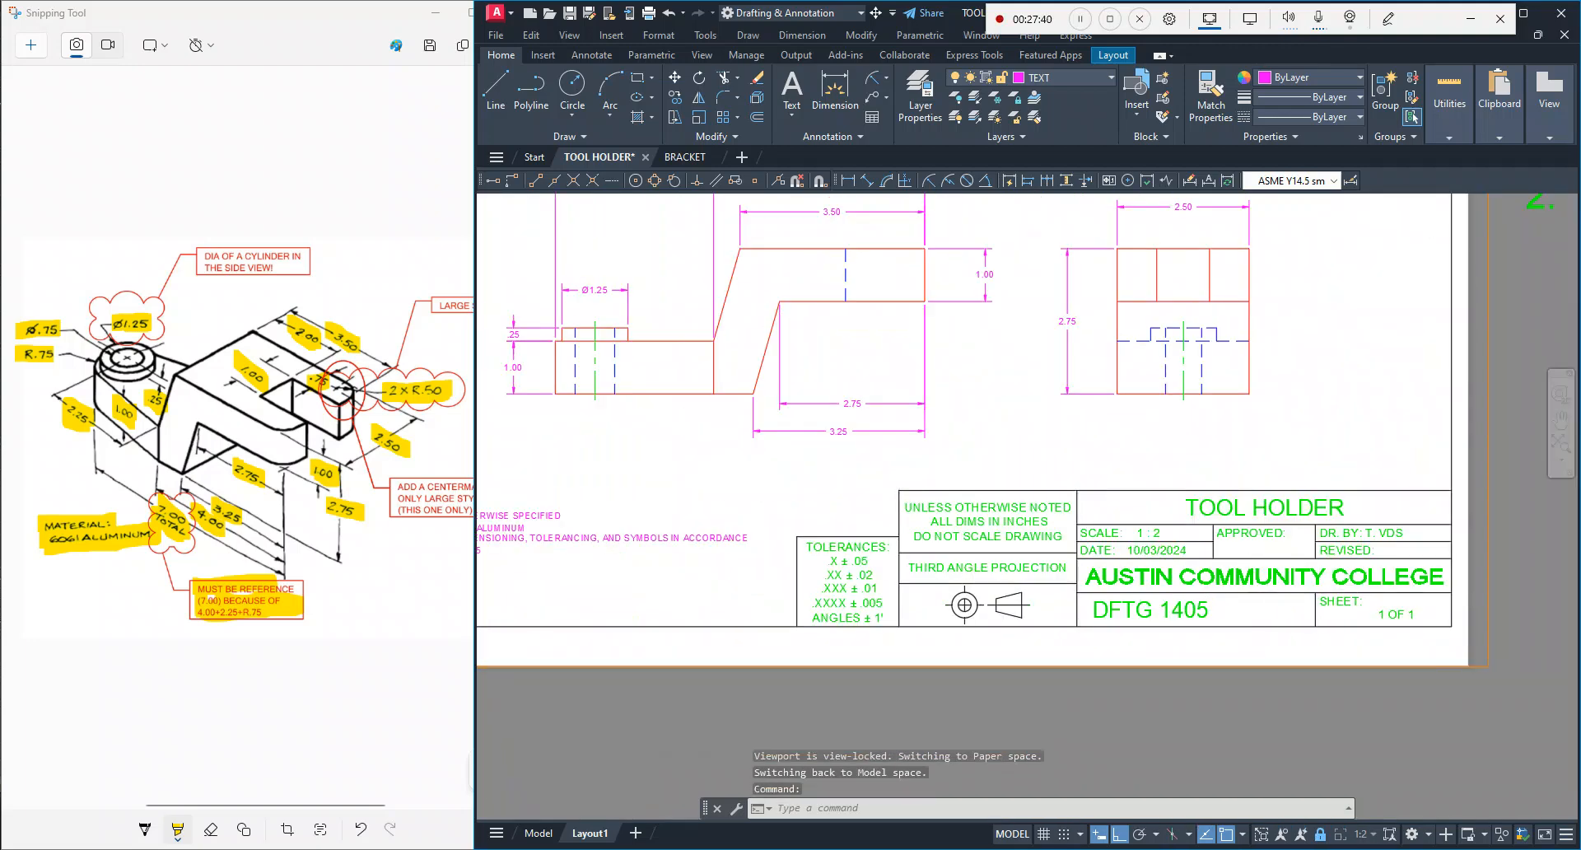
pyautogui.scroll(2, 1317, 589)
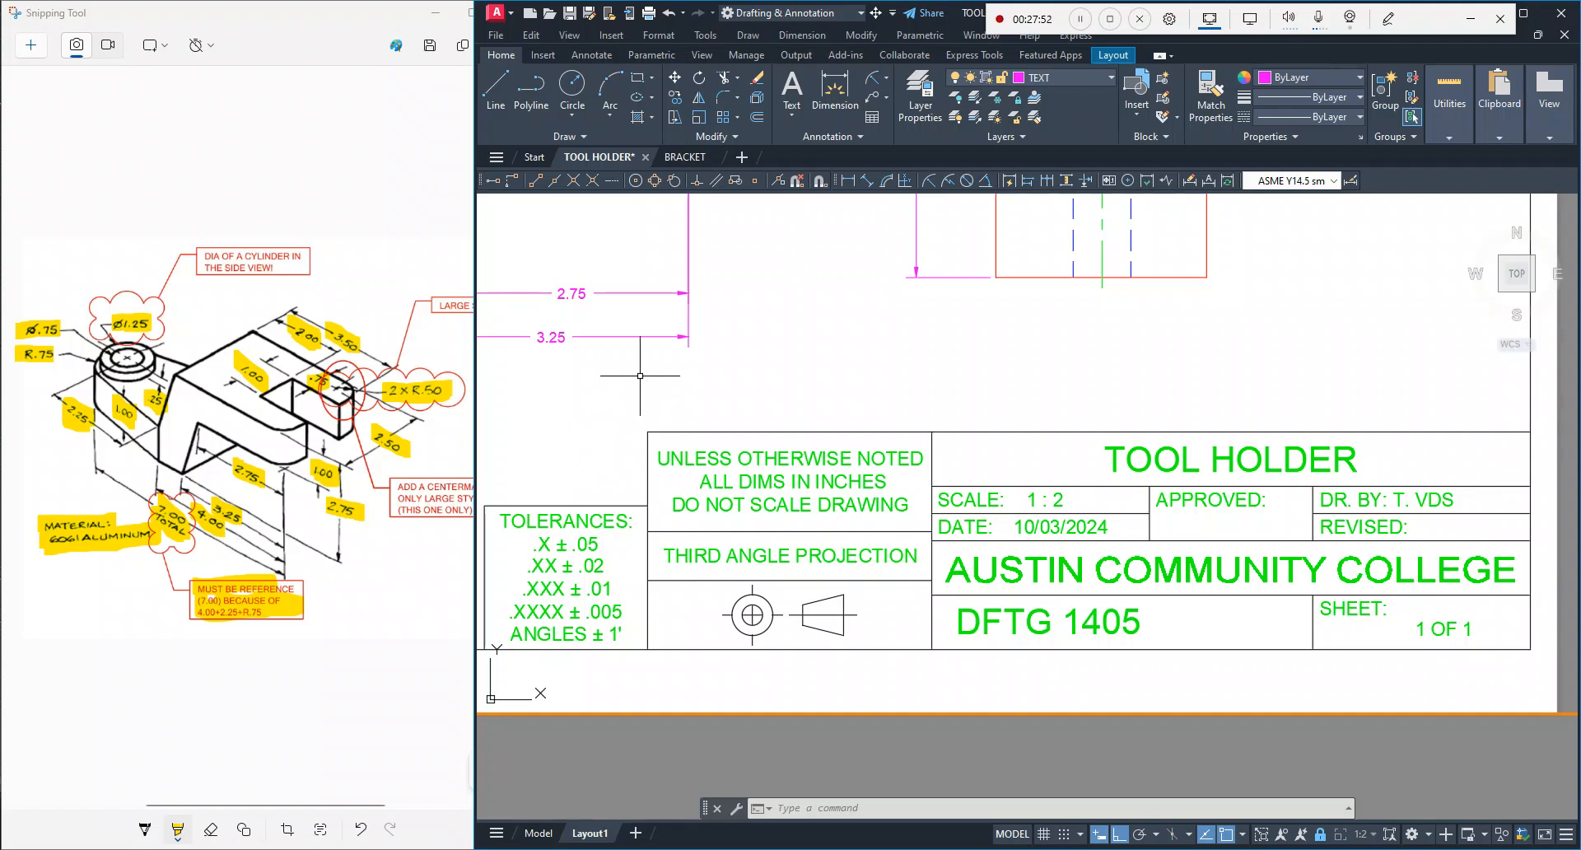
pyautogui.scroll(3, 942, 478)
pyautogui.scroll(-5, 945, 494)
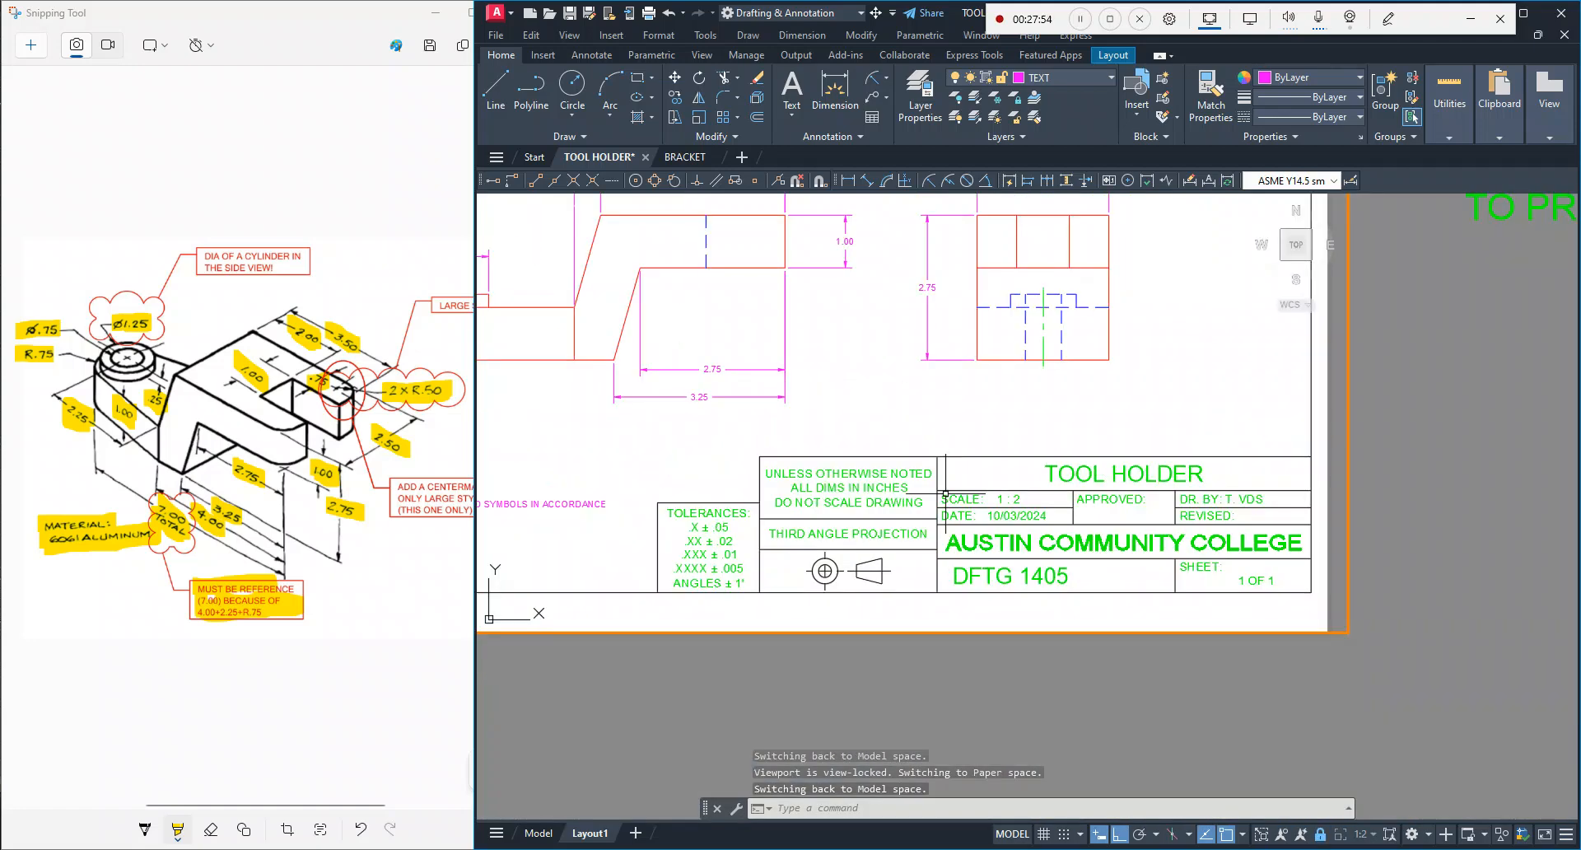
pyautogui.scroll(-3, 945, 494)
pyautogui.scroll(4, 801, 341)
pyautogui.moveTo(733, 318); pyautogui.dragTo(808, 356, button='middle')
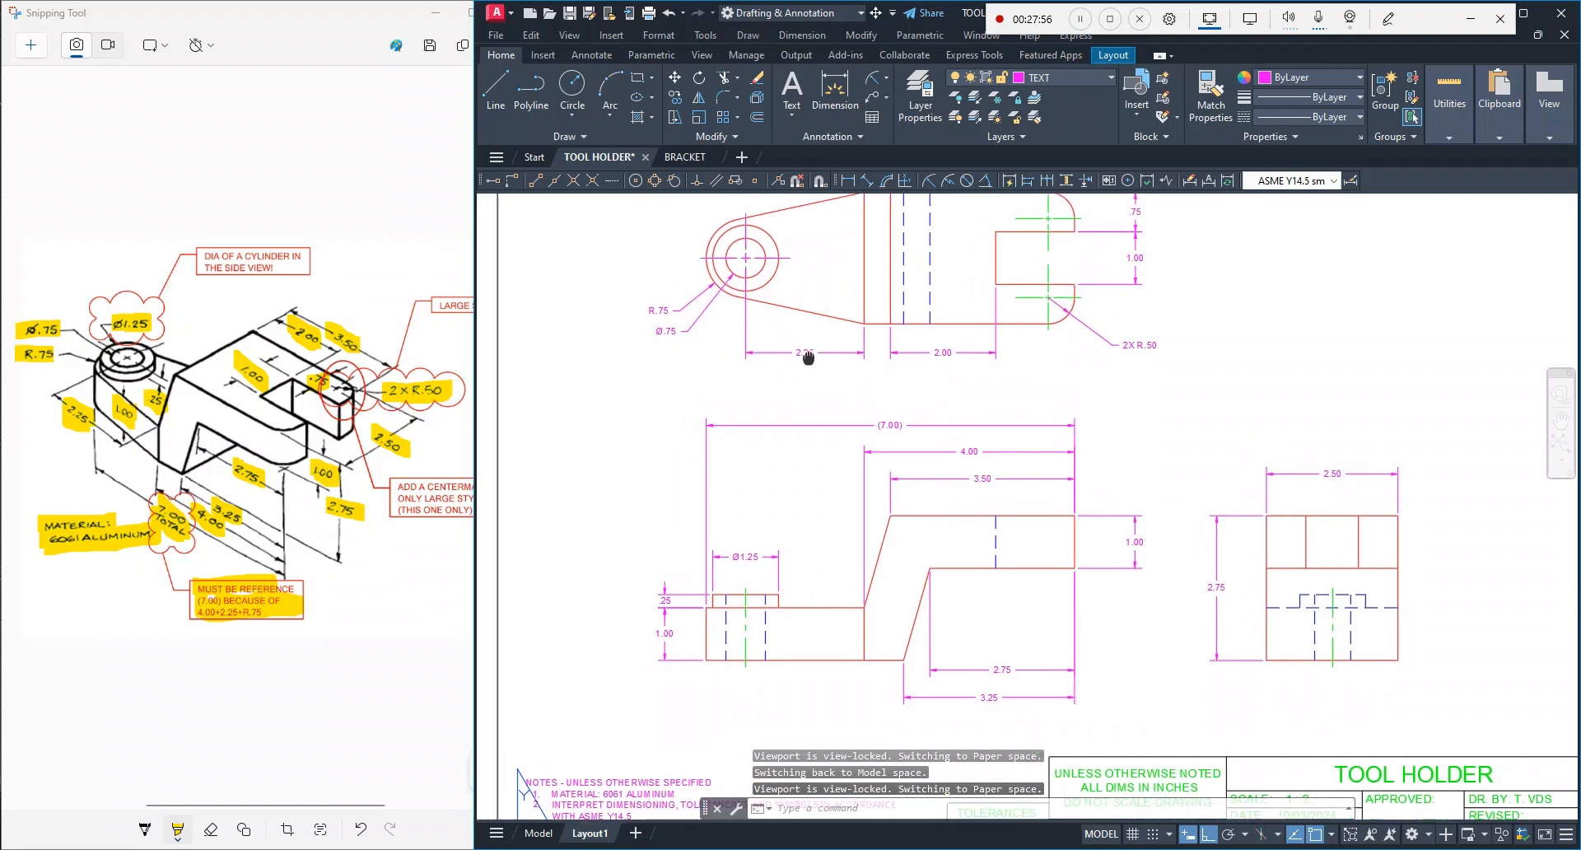
pyautogui.scroll(-2, 830, 367)
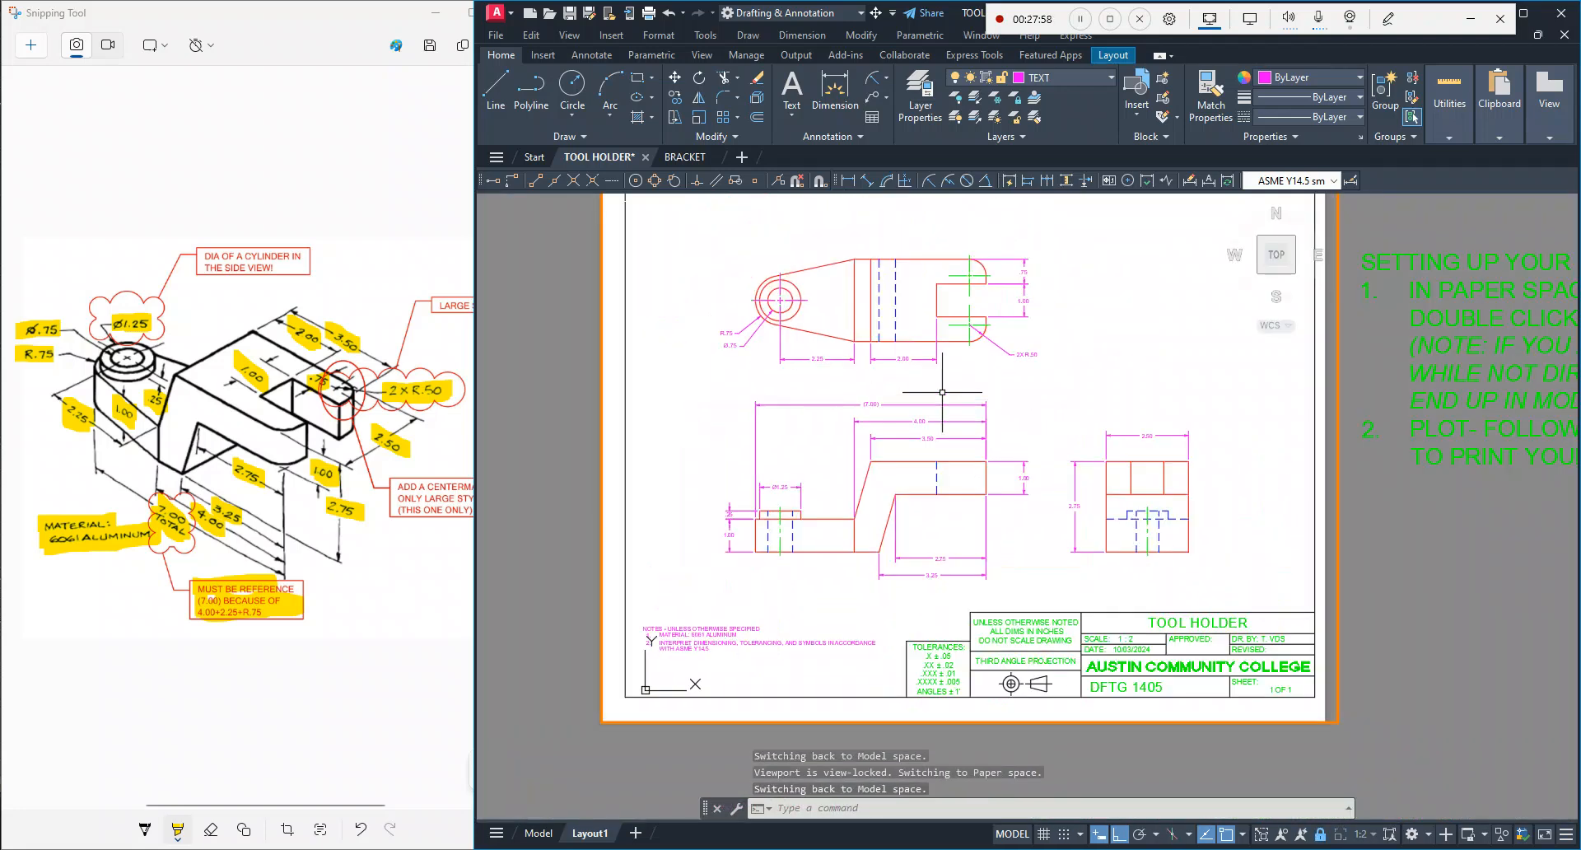